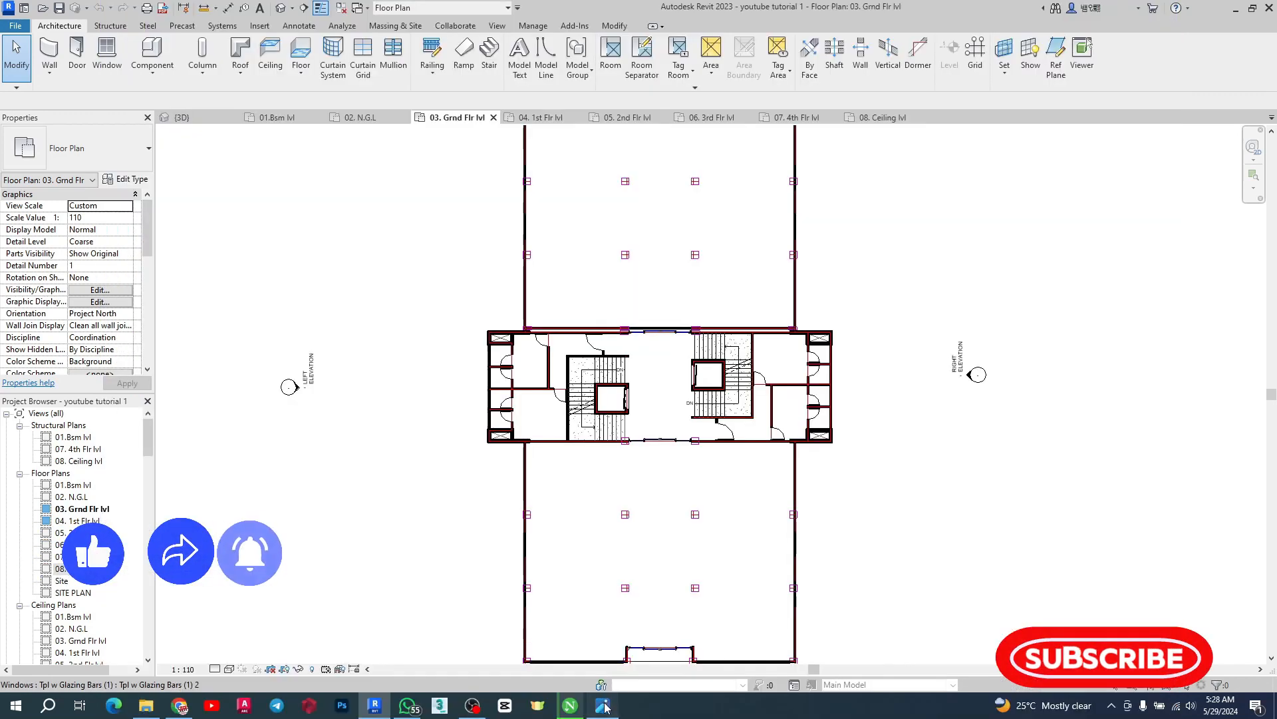
Open the building reference renders in the photo viewer, flip between the two images, and minimize it
click(604, 706)
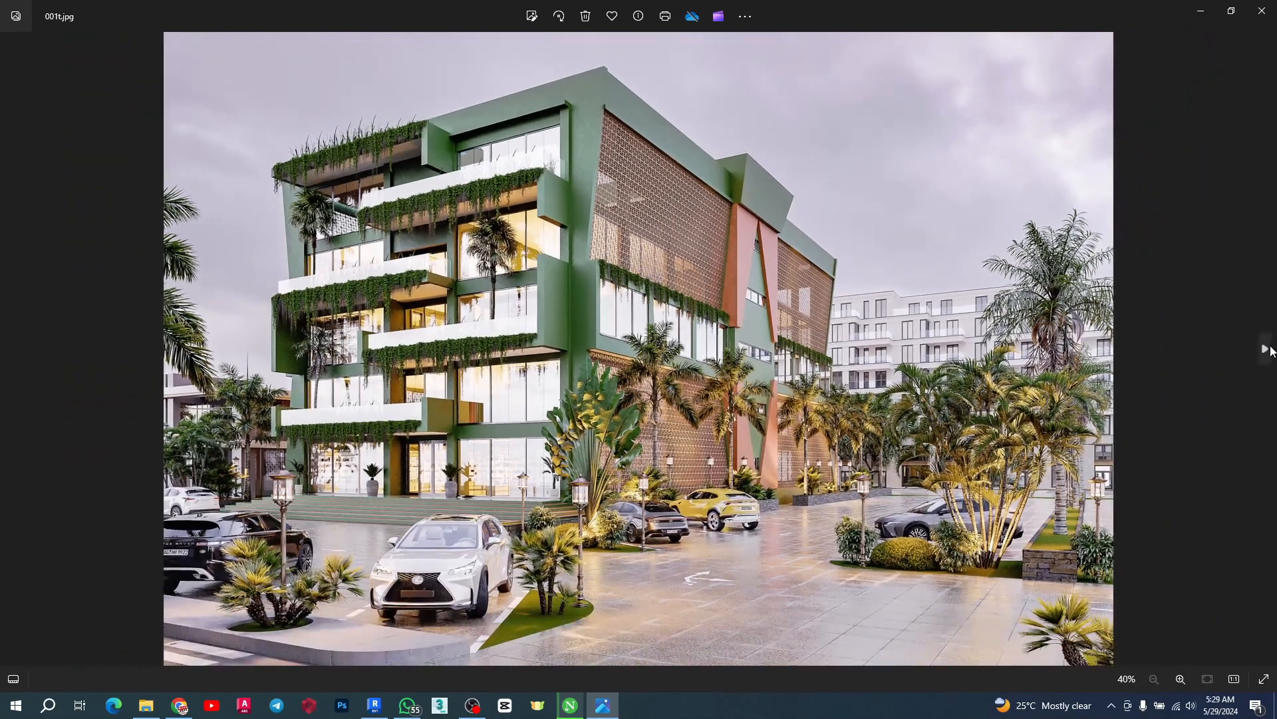
click(1266, 349)
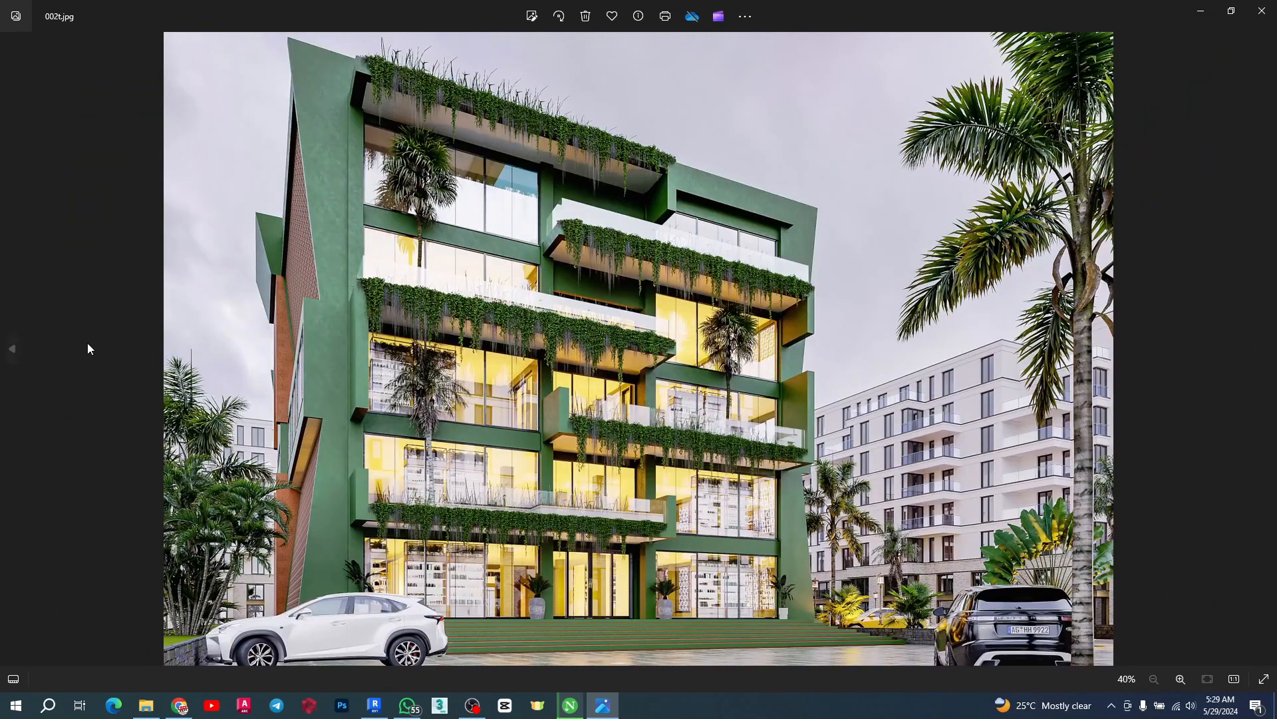
click(10, 351)
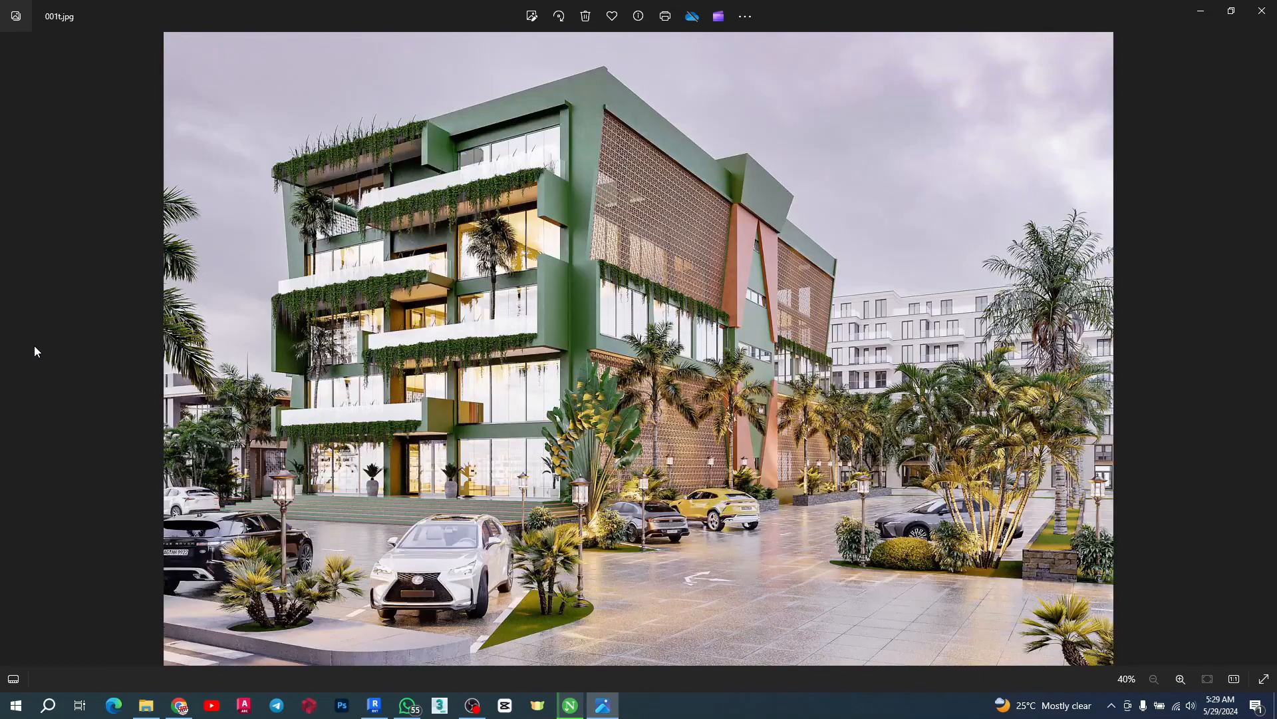
click(1200, 12)
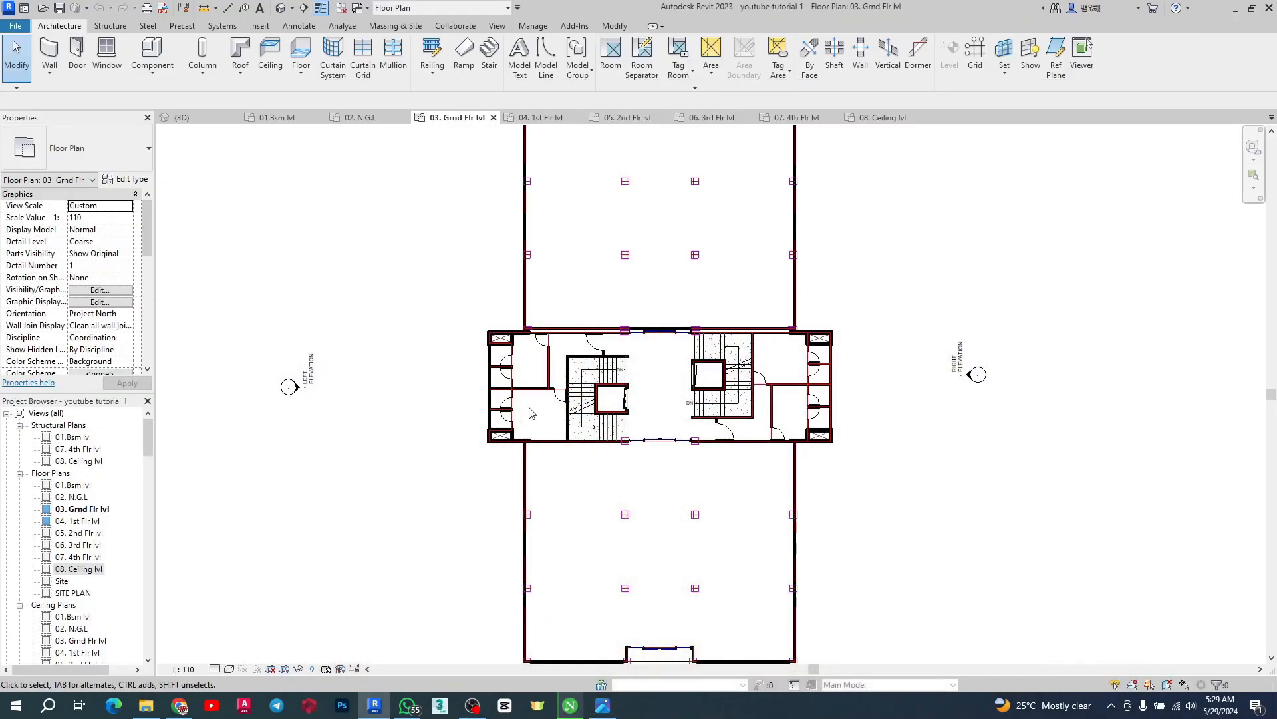
Zoom around the ground floor plan to examine the core layout
scroll(703, 324, up, 2)
scroll(703, 323, down, 1)
scroll(891, 398, up, 3)
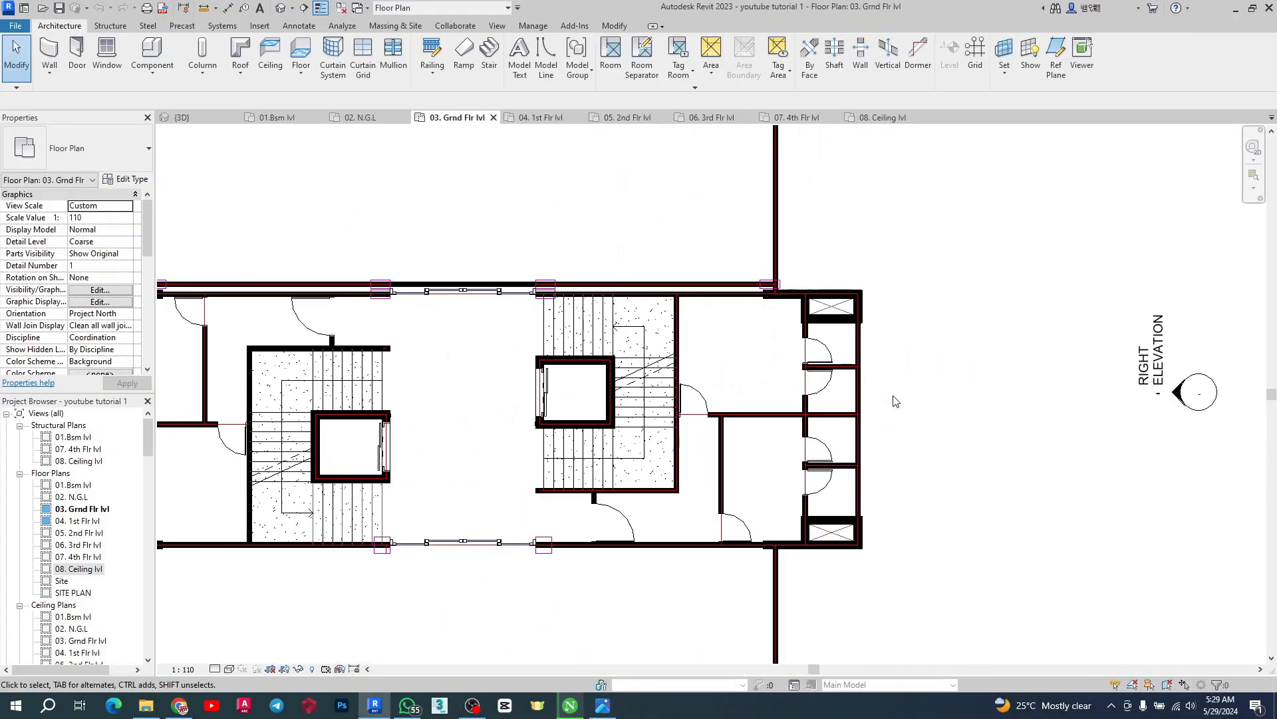
scroll(895, 401, down, 3)
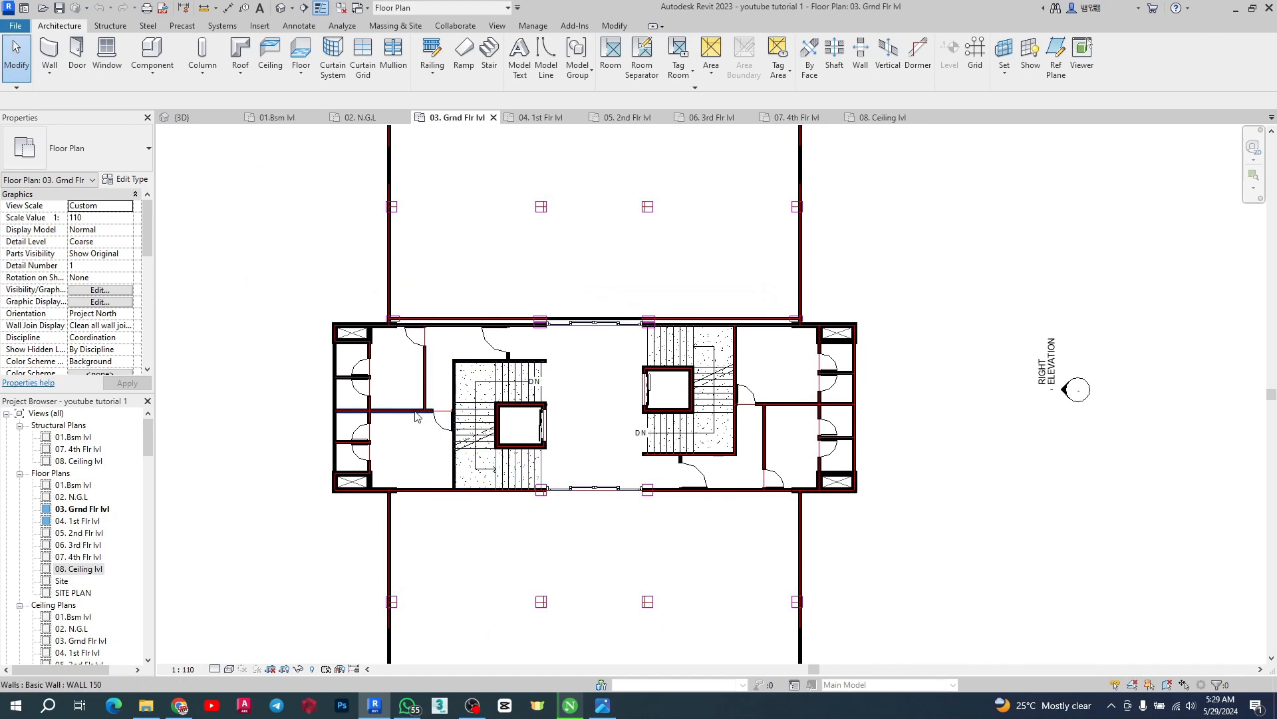
scroll(566, 446, up, 1)
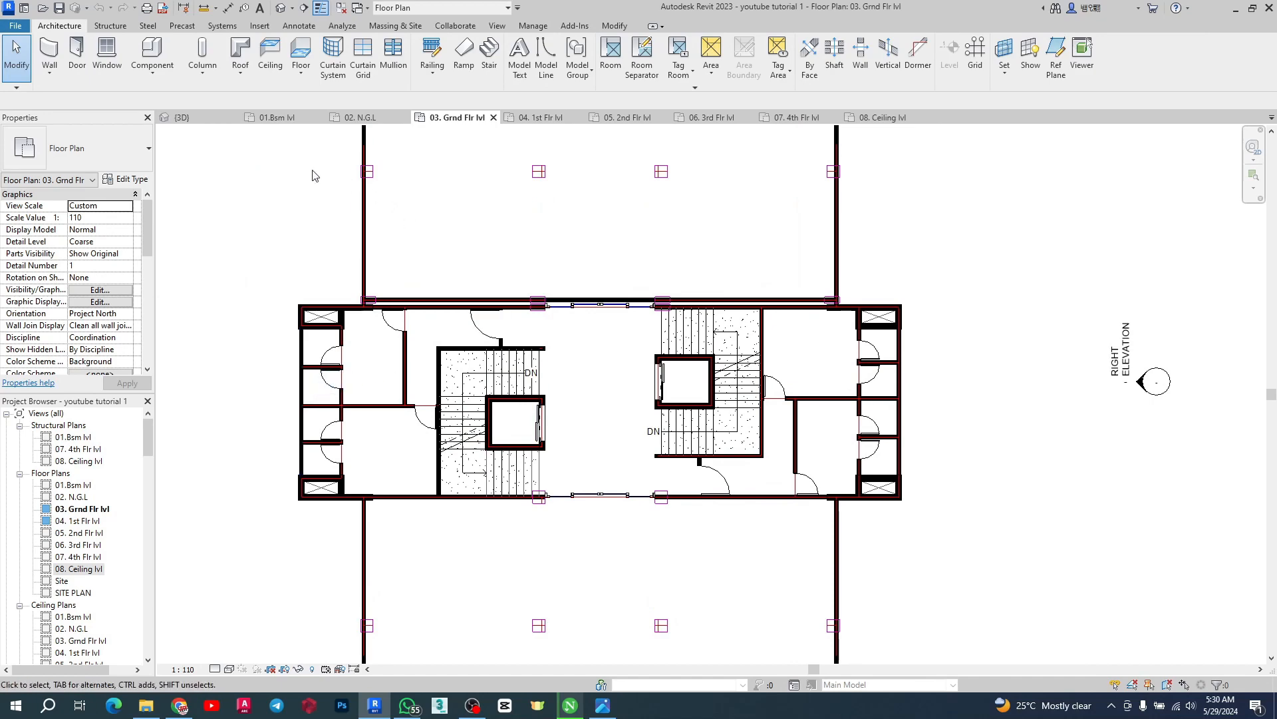
Switch to the 3D view and zoom in on the stair and elevator core walls
click(182, 118)
scroll(715, 530, down, 3)
scroll(666, 400, up, 5)
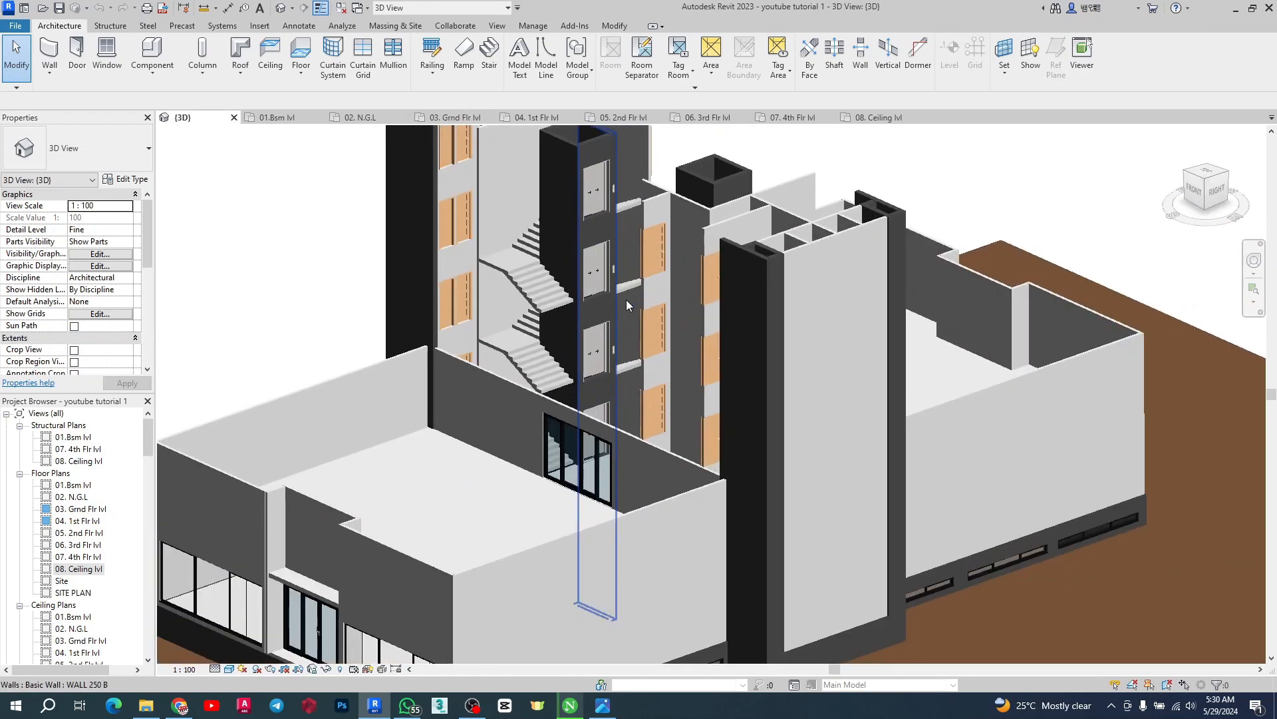
scroll(665, 398, down, 3)
scroll(664, 253, up, 5)
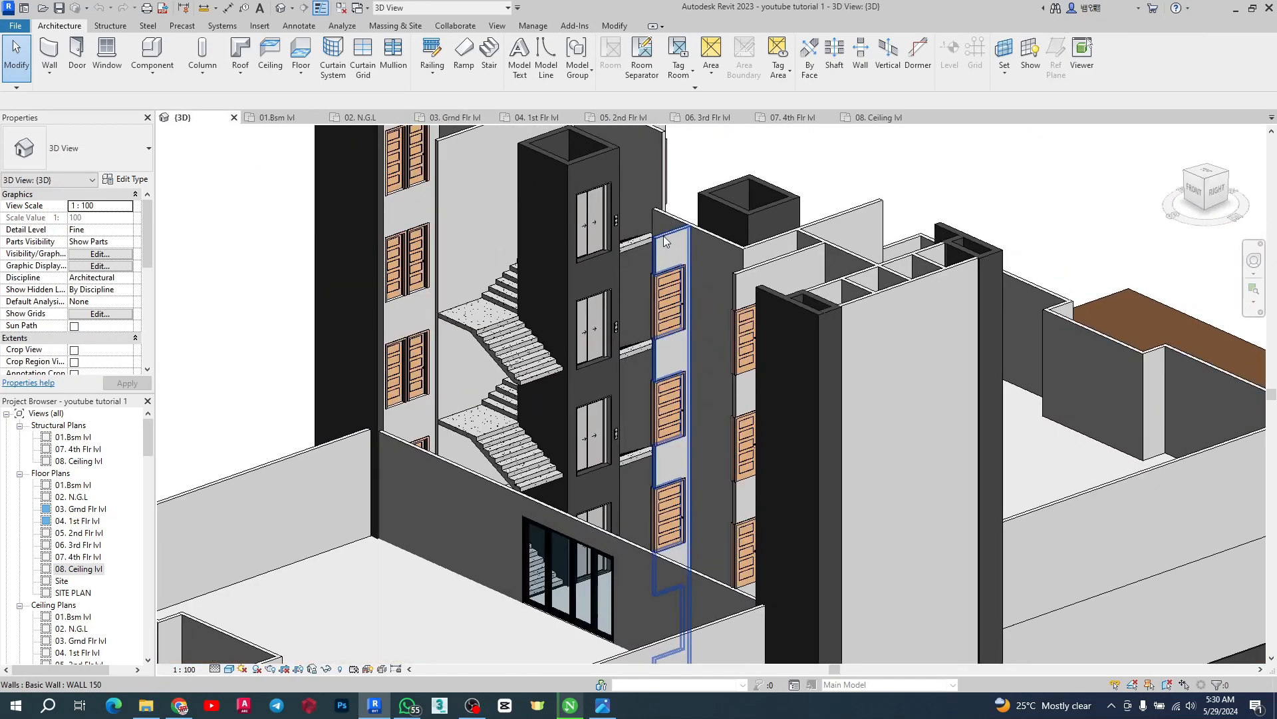
scroll(634, 397, down, 4)
scroll(333, 206, up, 5)
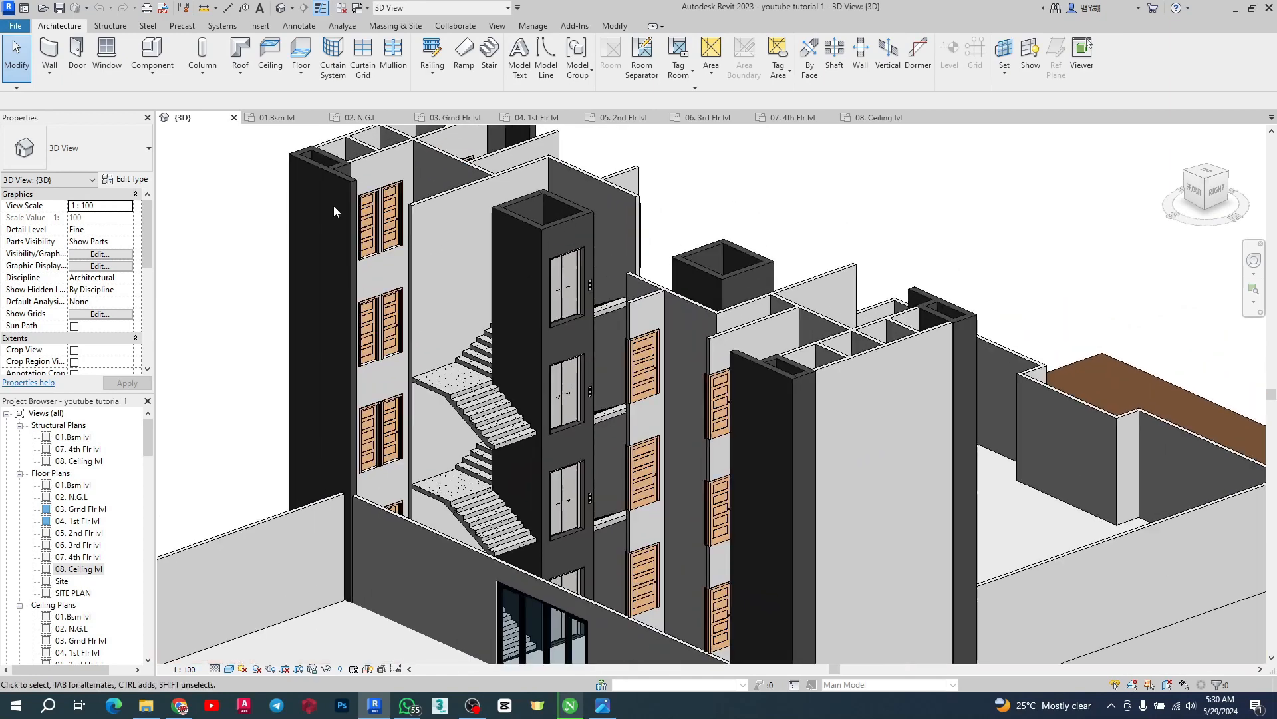
Select a core wall to inspect its top constraint options and a door, leaving both unchanged
click(385, 154)
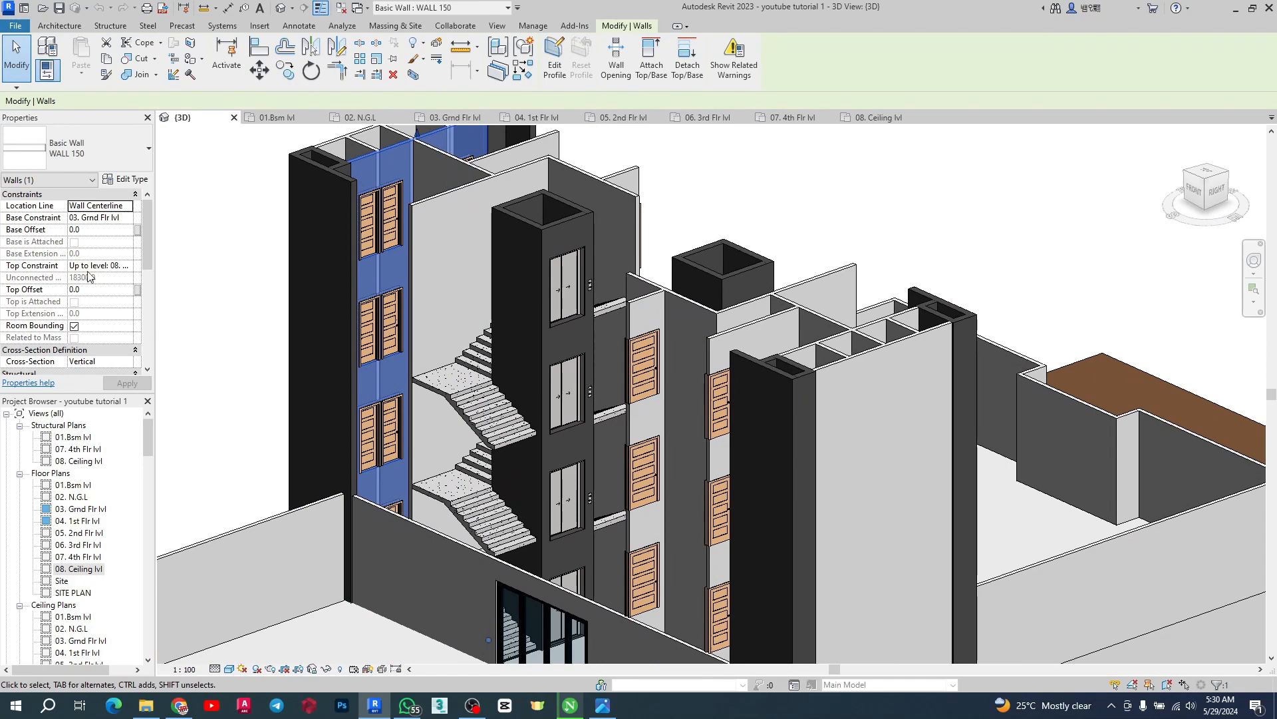
click(131, 266)
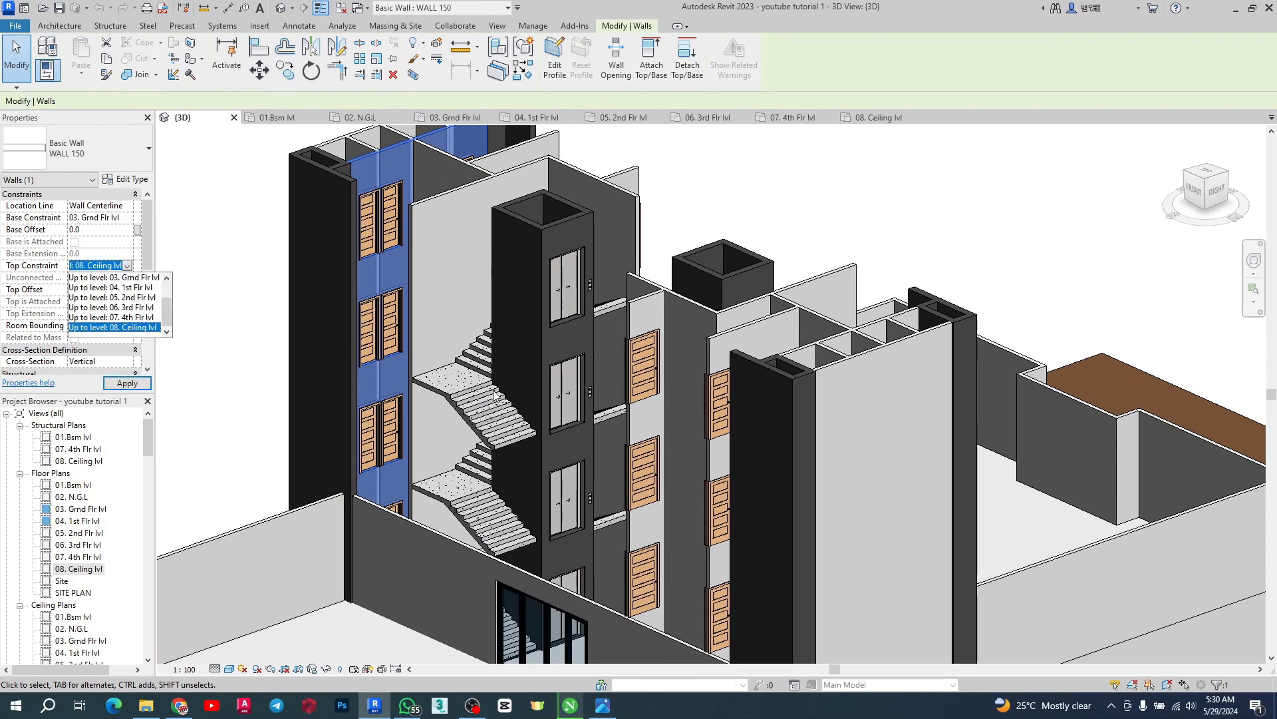
key(Escape)
key(Escape)
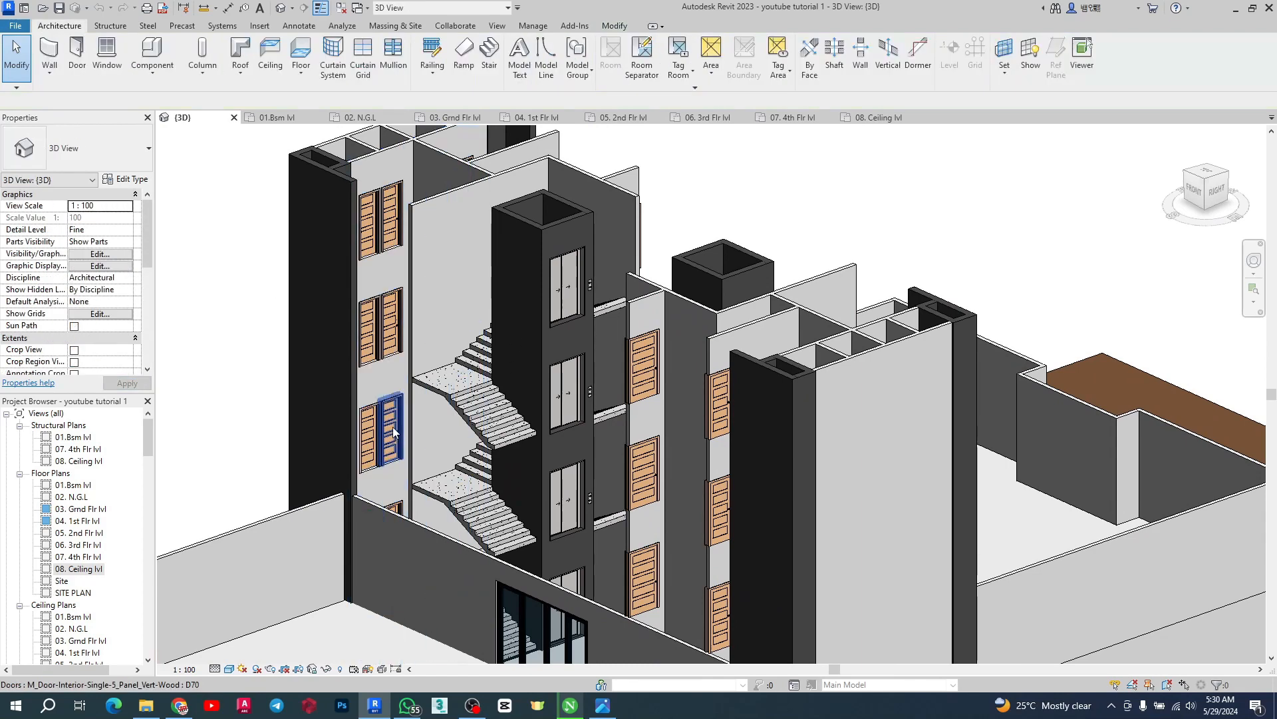
click(394, 429)
key(Escape)
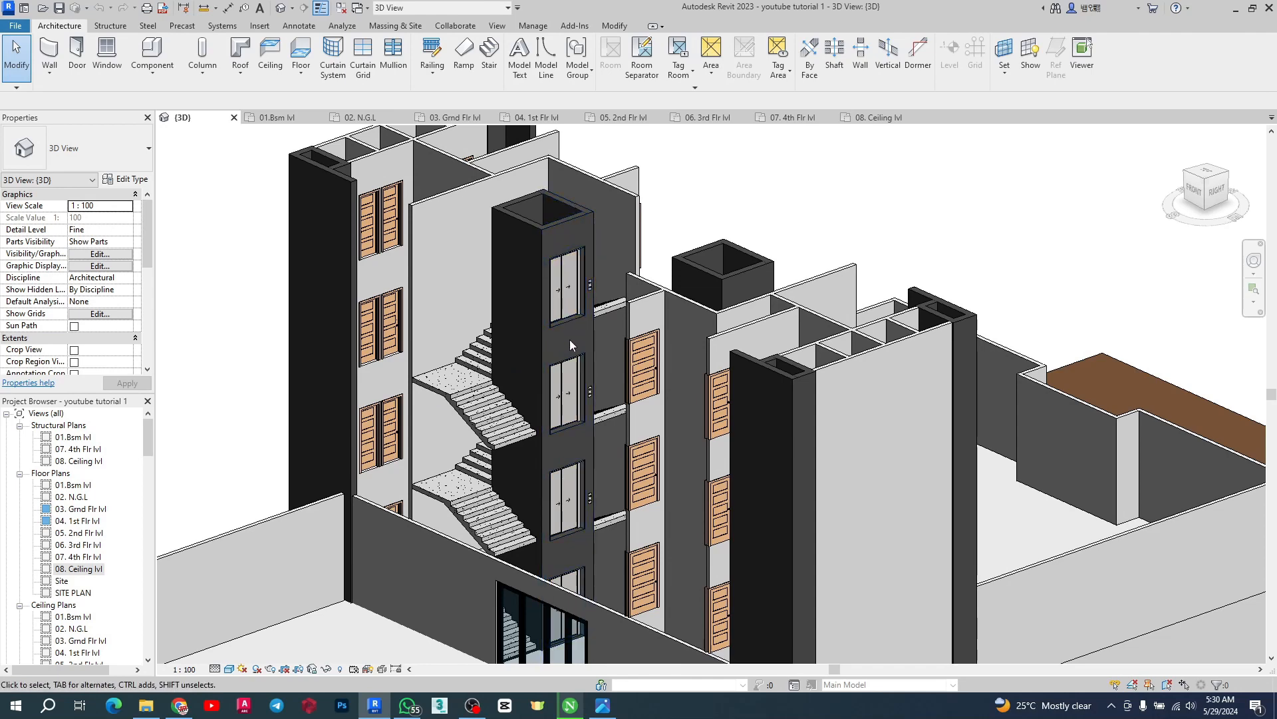
Orbit and zoom the 3D model to examine the core and the lower commercial block from several sides
scroll(565, 423, down, 3)
scroll(576, 445, up, 4)
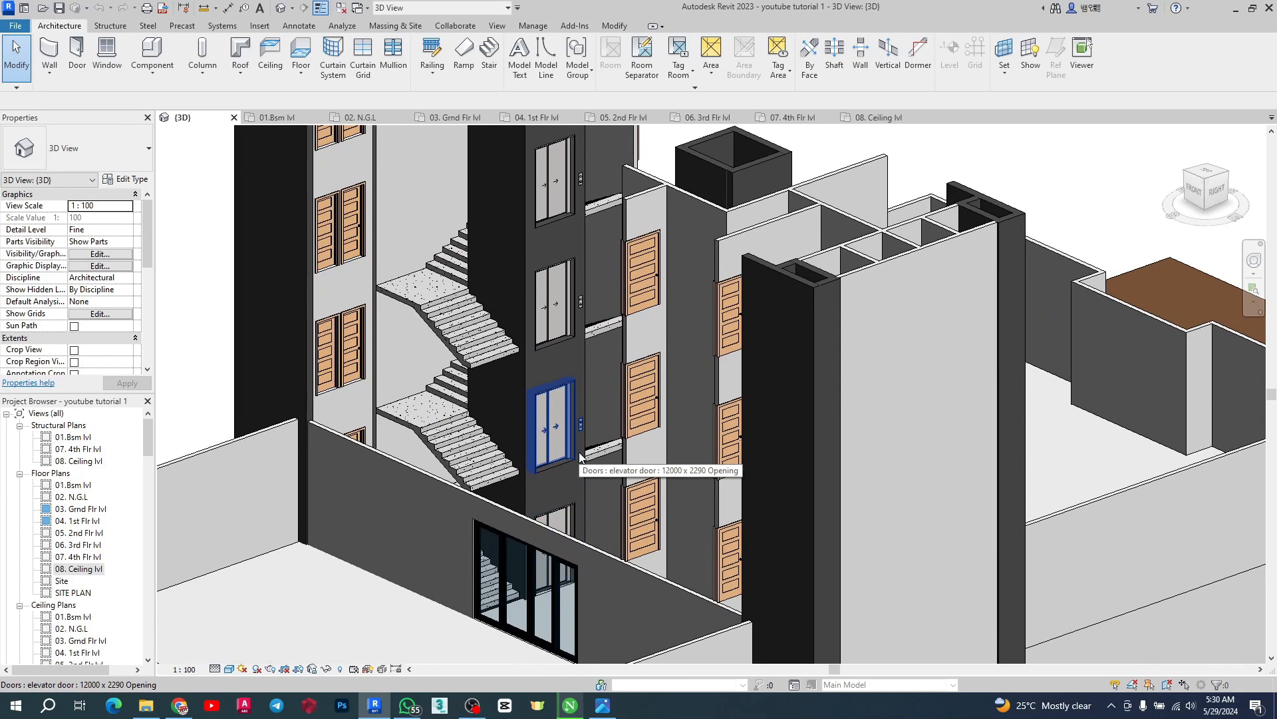
scroll(687, 450, down, 3)
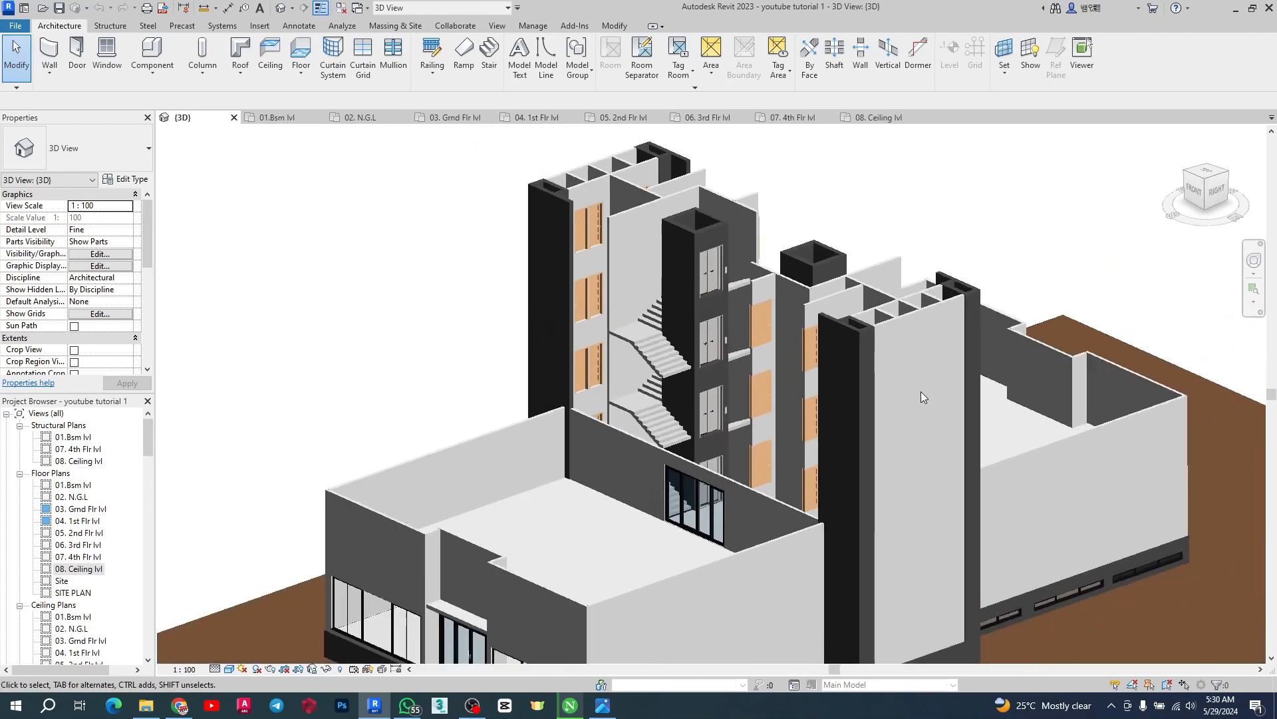
shift+middle_drag(692, 467, 796, 513)
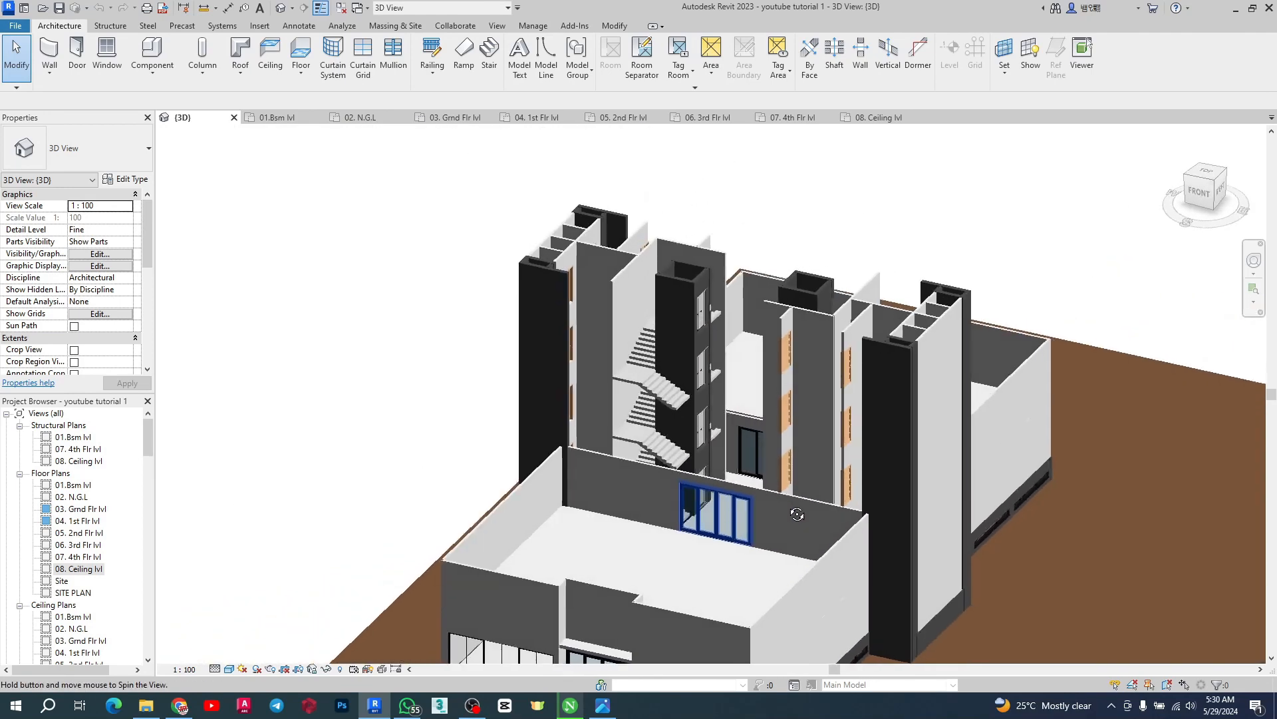
scroll(644, 333, down, 3)
scroll(634, 576, up, 3)
scroll(633, 577, up, 1)
scroll(594, 420, up, 2)
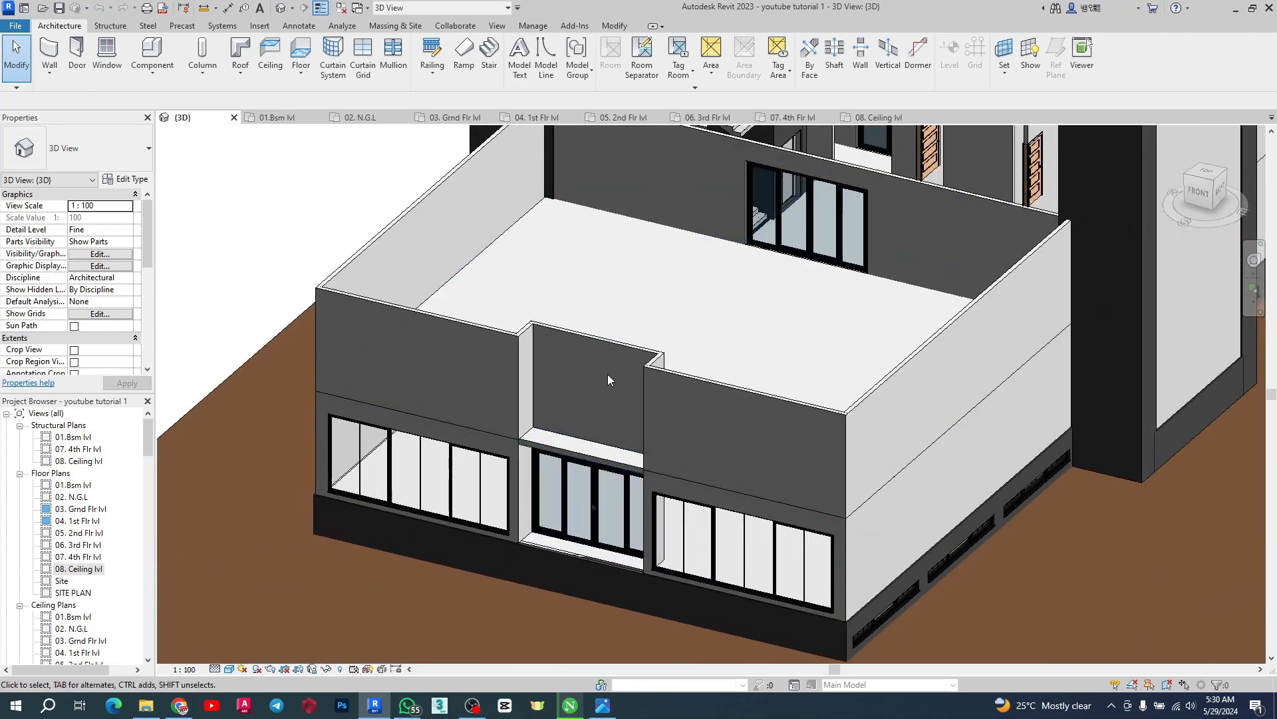
scroll(669, 489, down, 3)
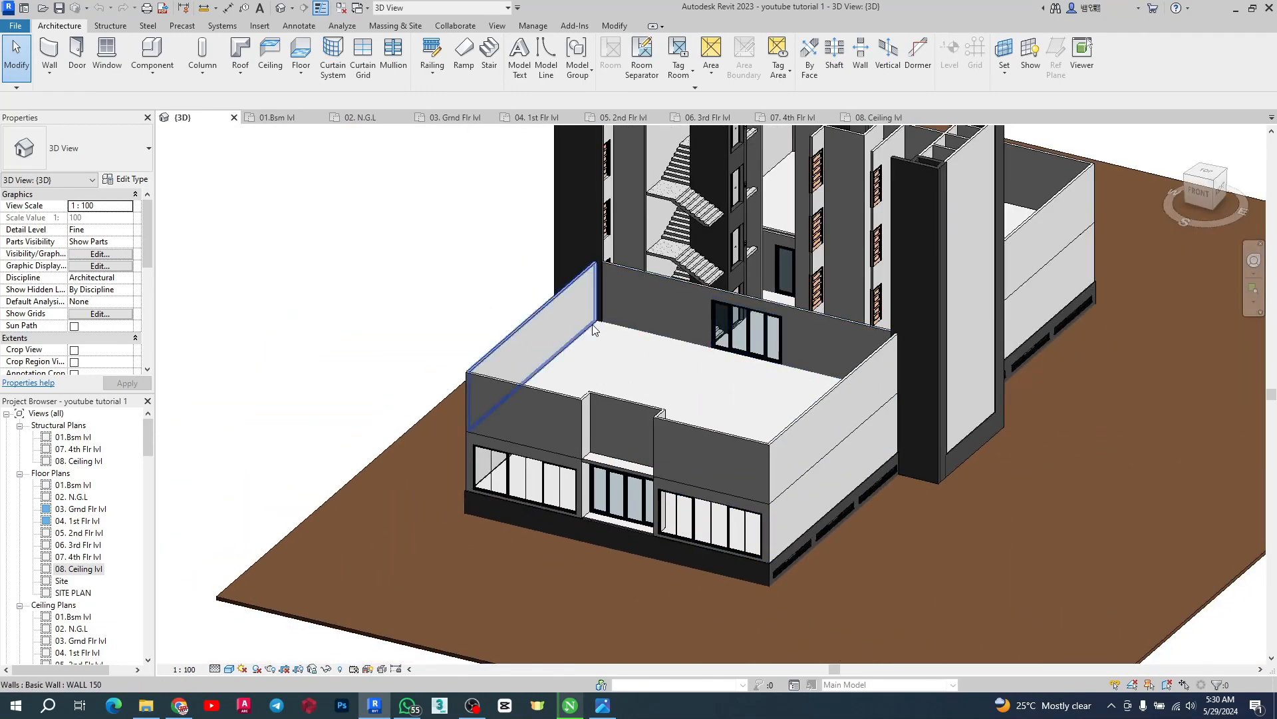
scroll(671, 649, down, 3)
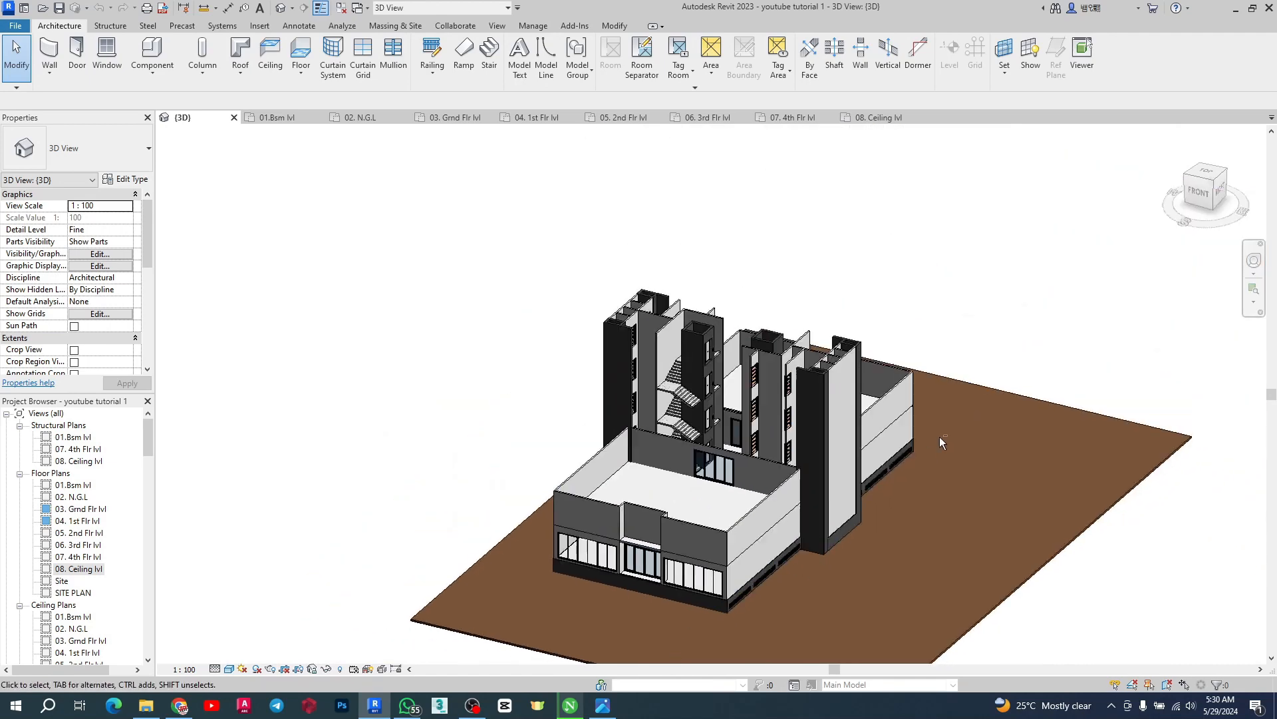
shift+middle_drag(941, 441, 558, 480)
scroll(1027, 617, up, 3)
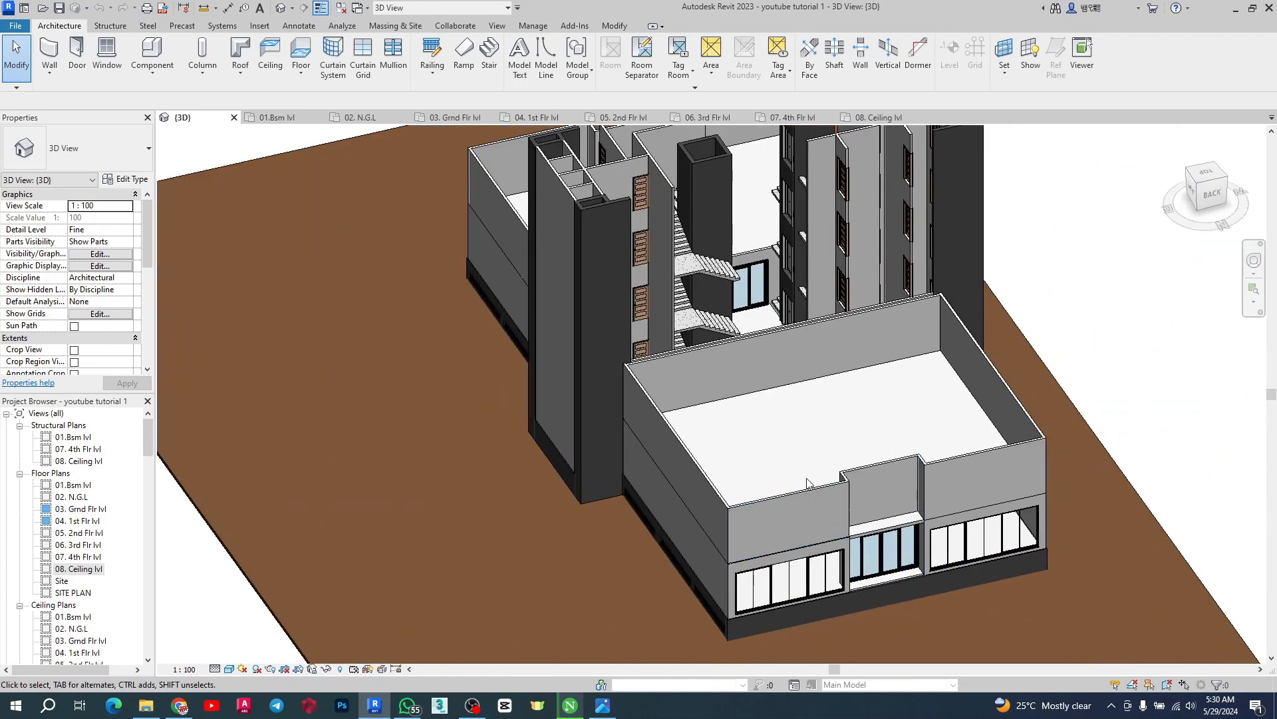
scroll(831, 625, up, 3)
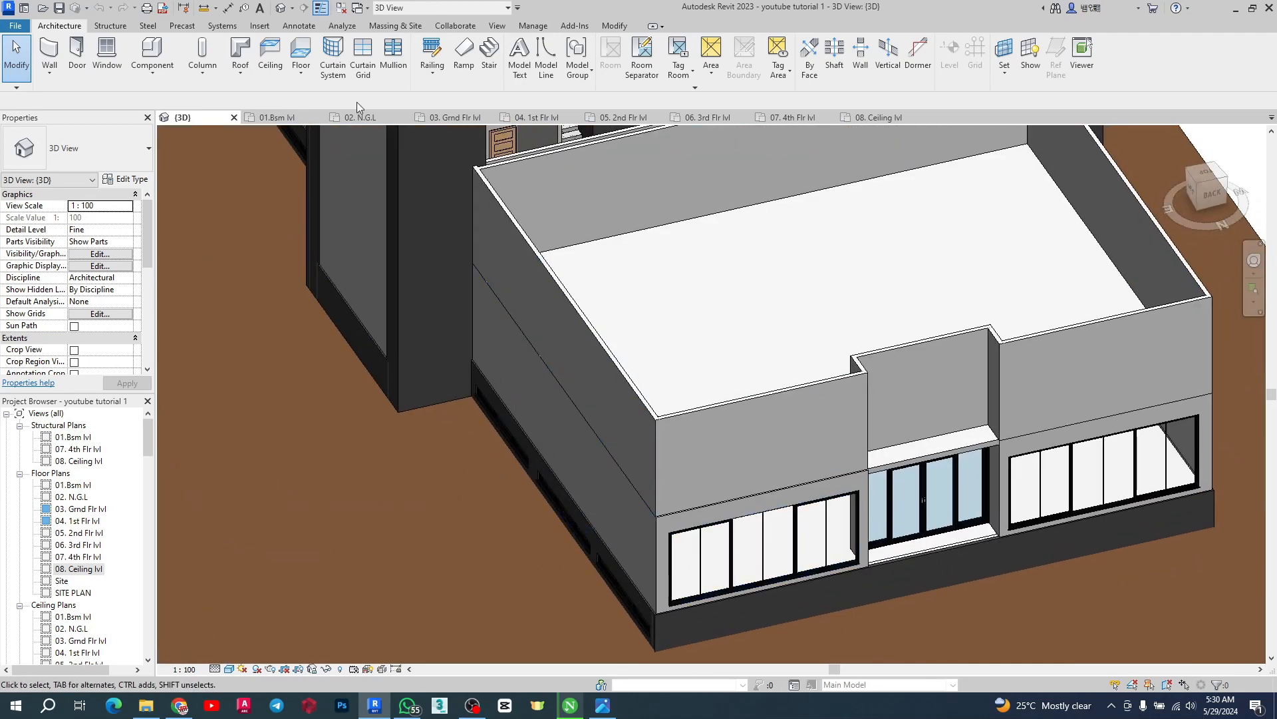
scroll(525, 155, down, 5)
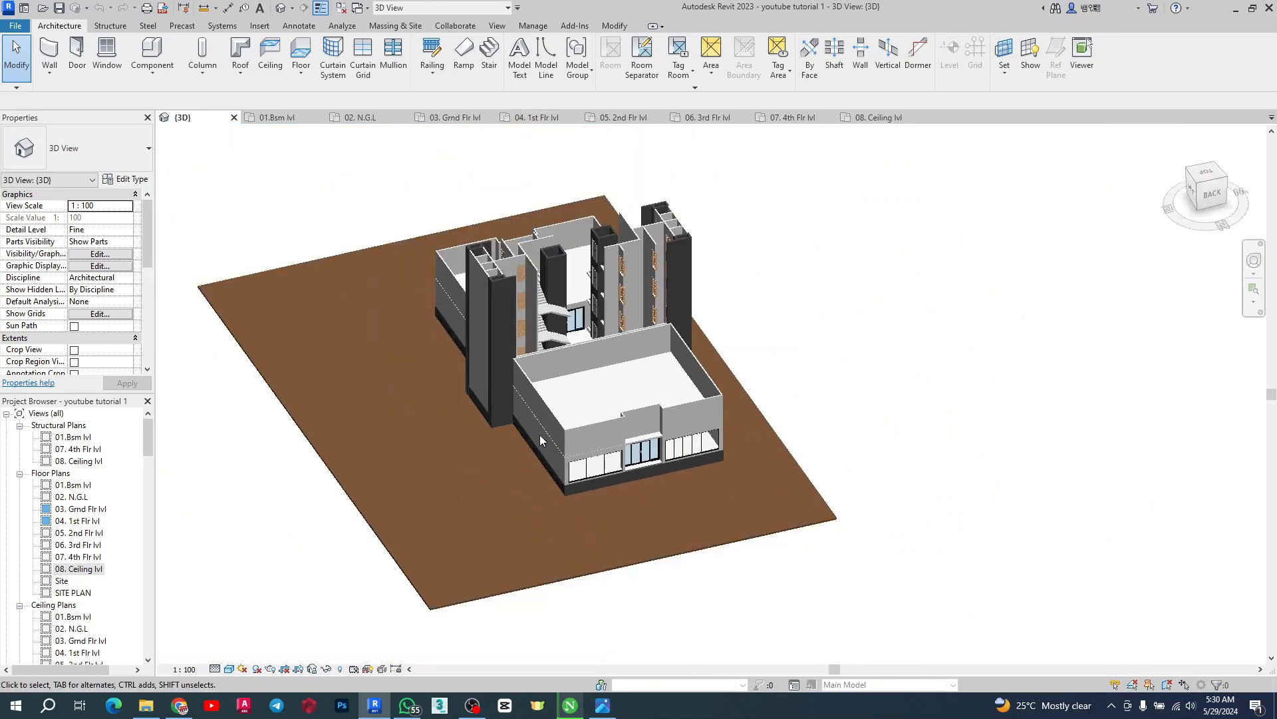
Open the ground floor plan and zoom along the north wall and sliding door of the core
click(458, 119)
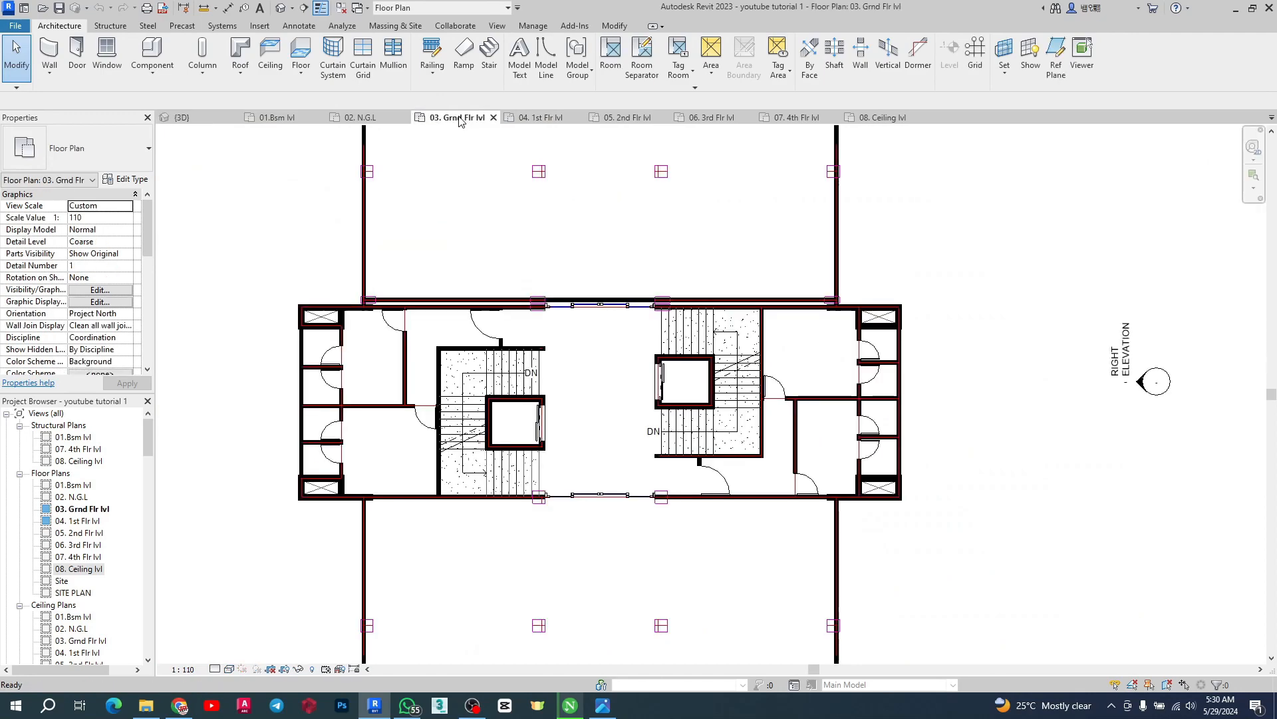
scroll(652, 373, up, 5)
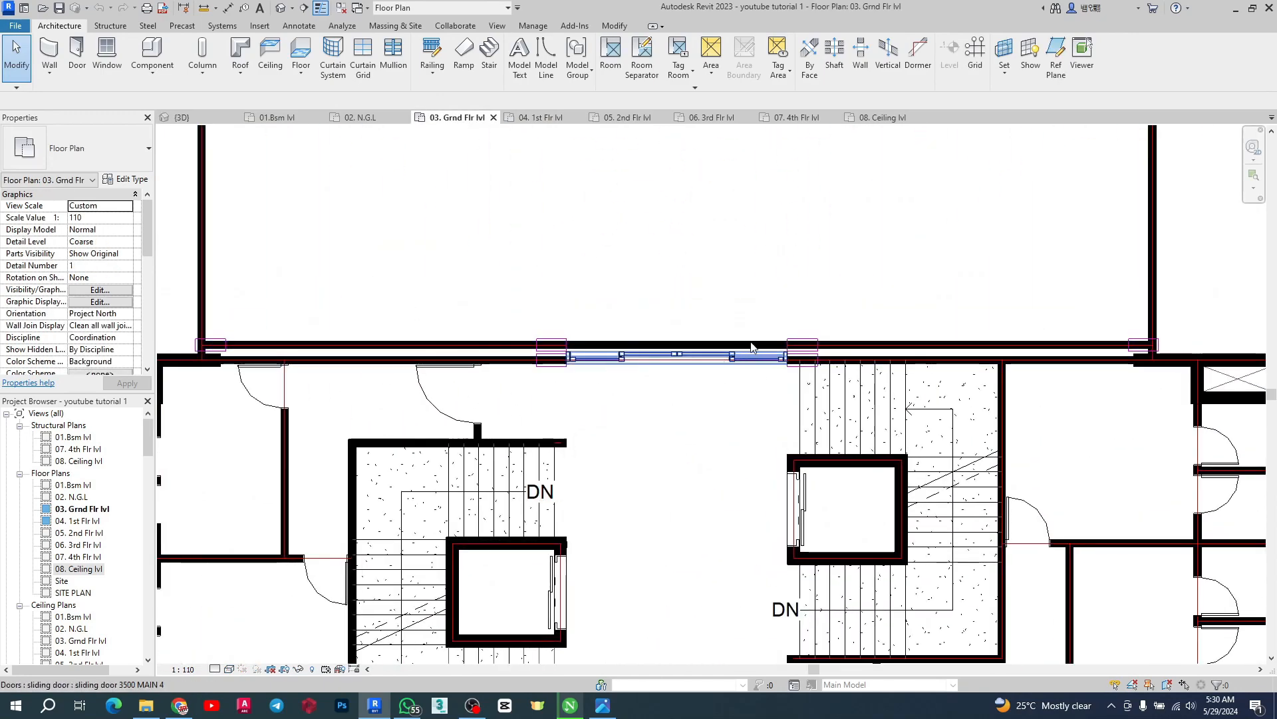
scroll(466, 350, down, 3)
scroll(336, 346, up, 3)
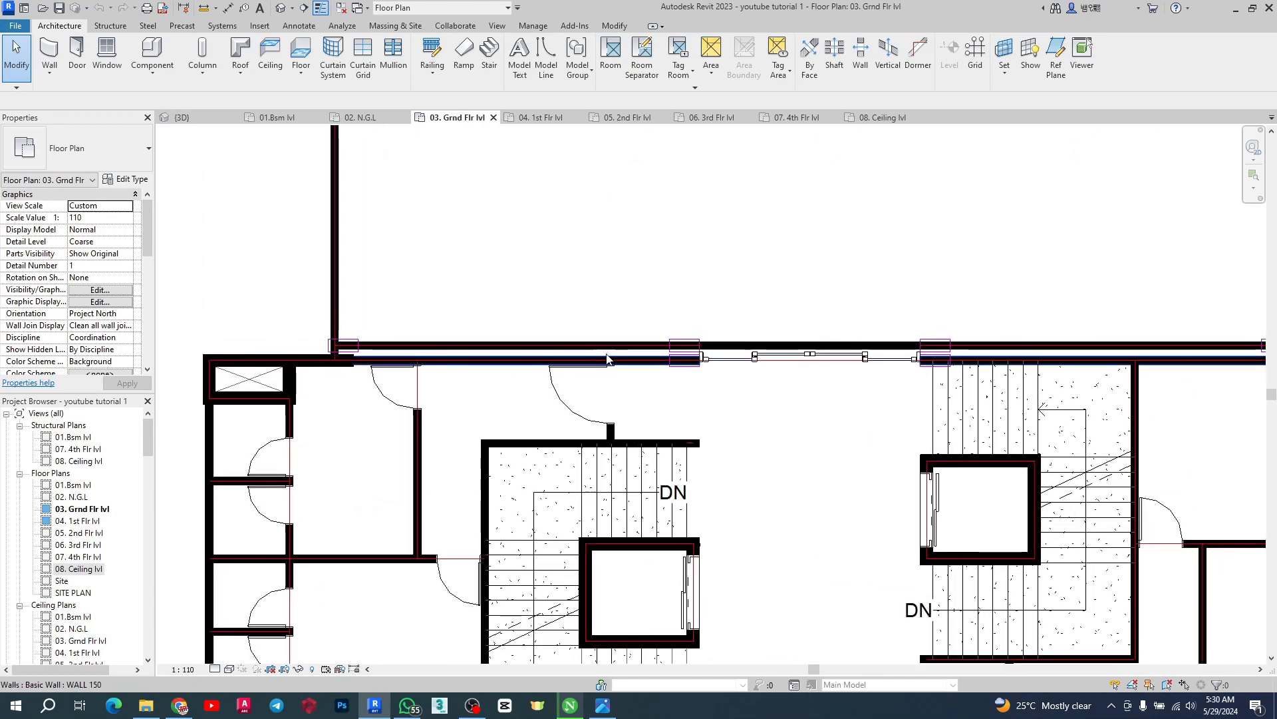
scroll(330, 356, up, 2)
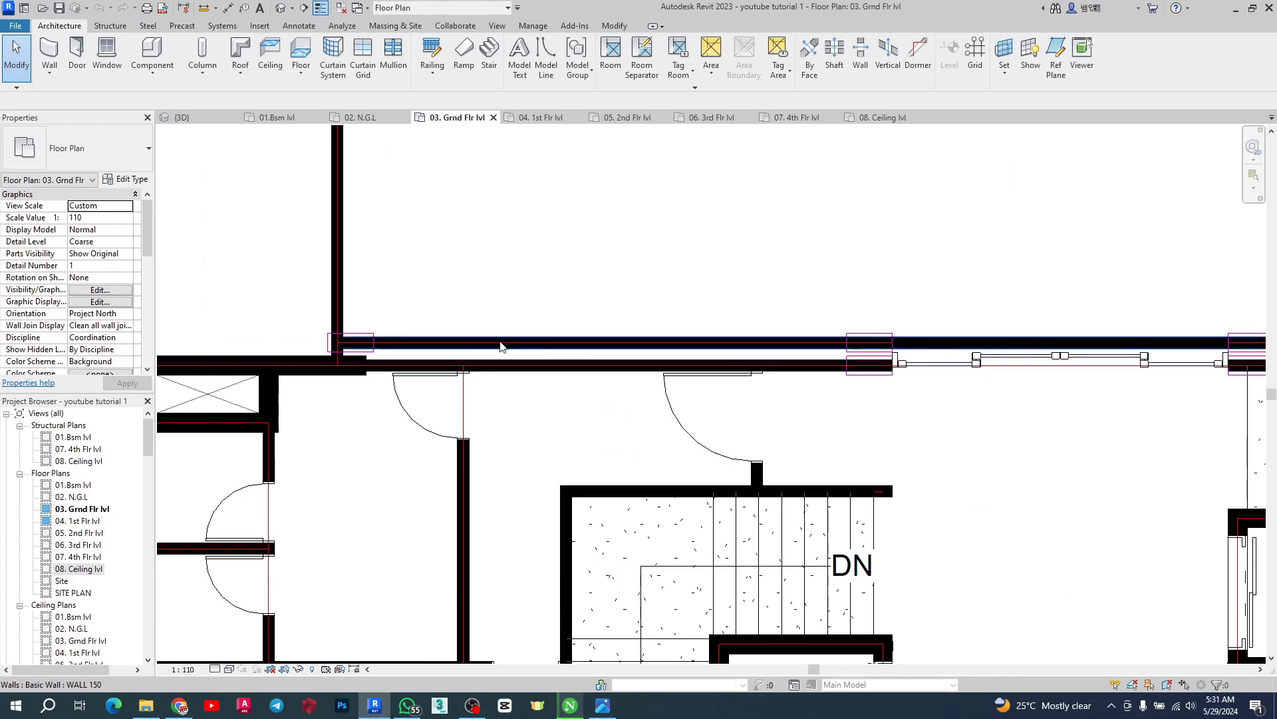
scroll(247, 366, down, 3)
scroll(392, 373, up, 4)
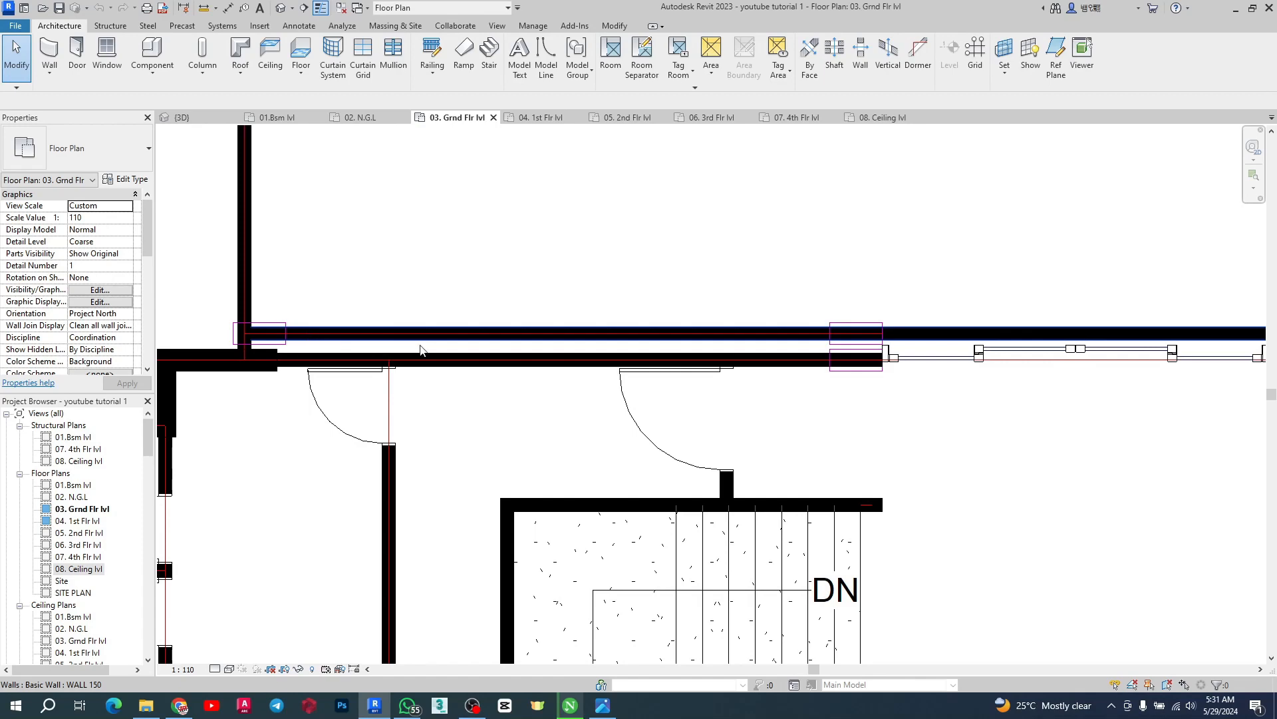
scroll(455, 350, down, 3)
scroll(429, 324, up, 3)
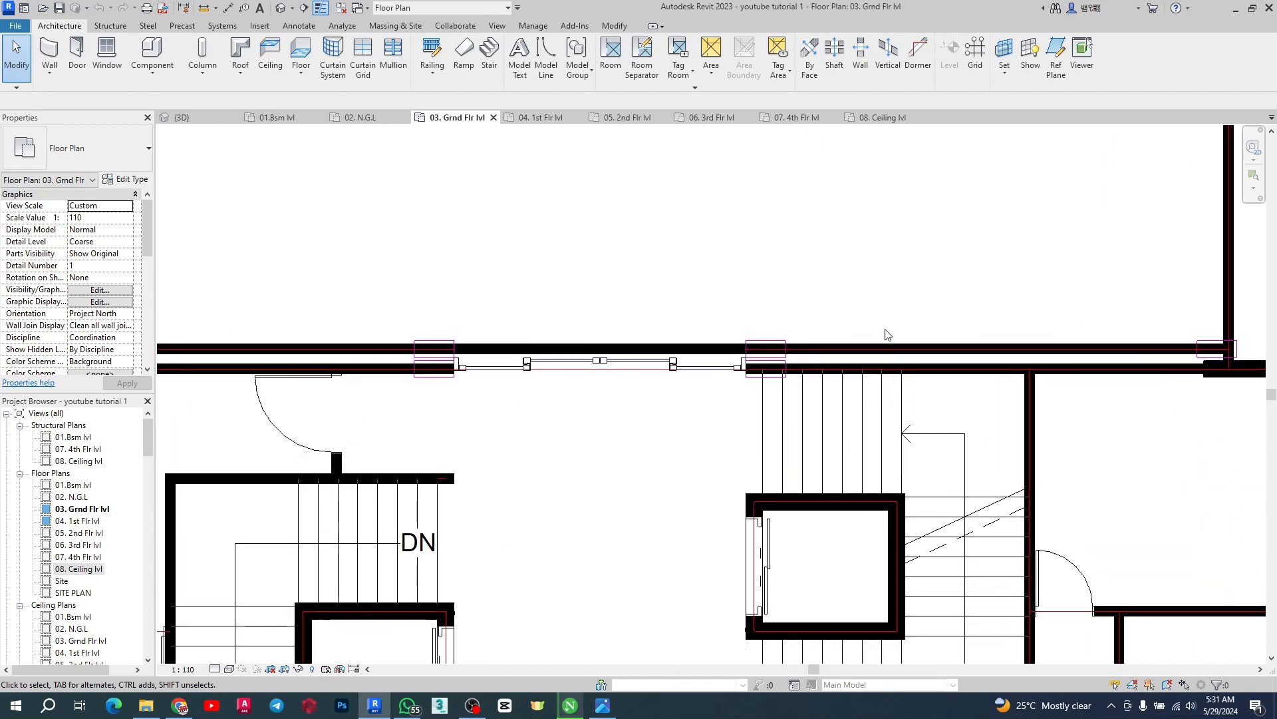
scroll(429, 324, down, 3)
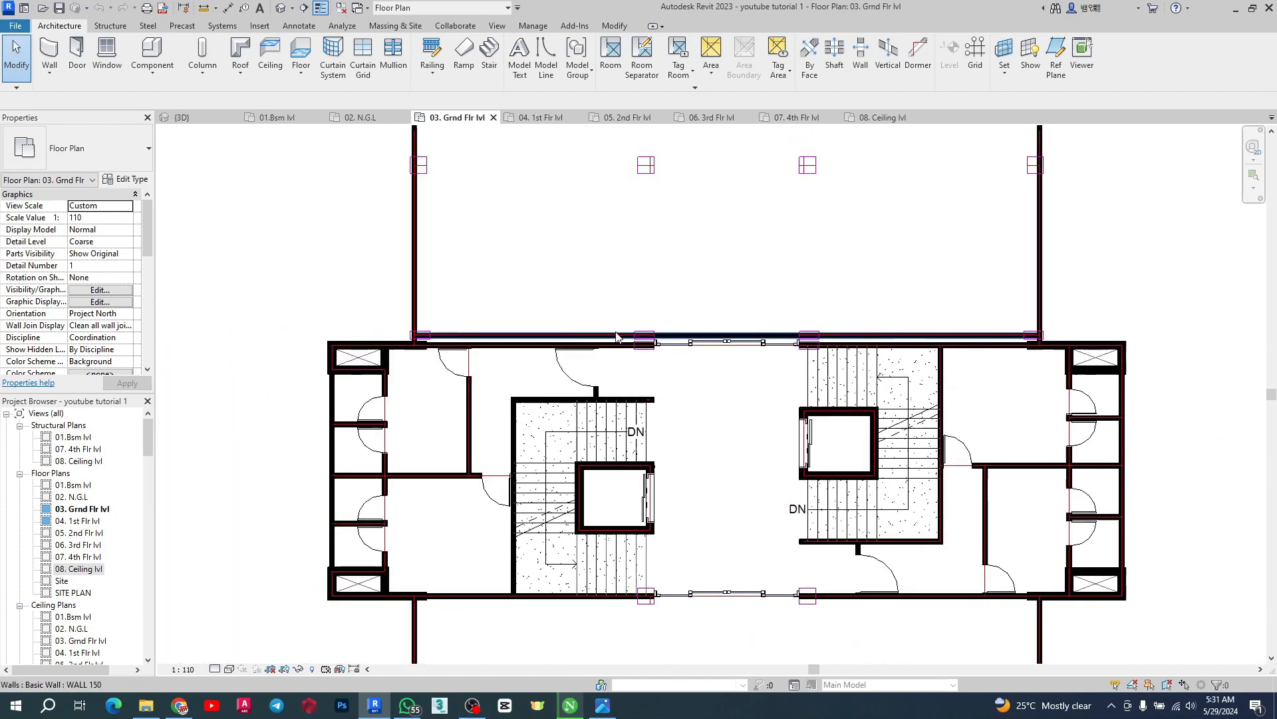
scroll(749, 351, up, 3)
scroll(749, 351, down, 3)
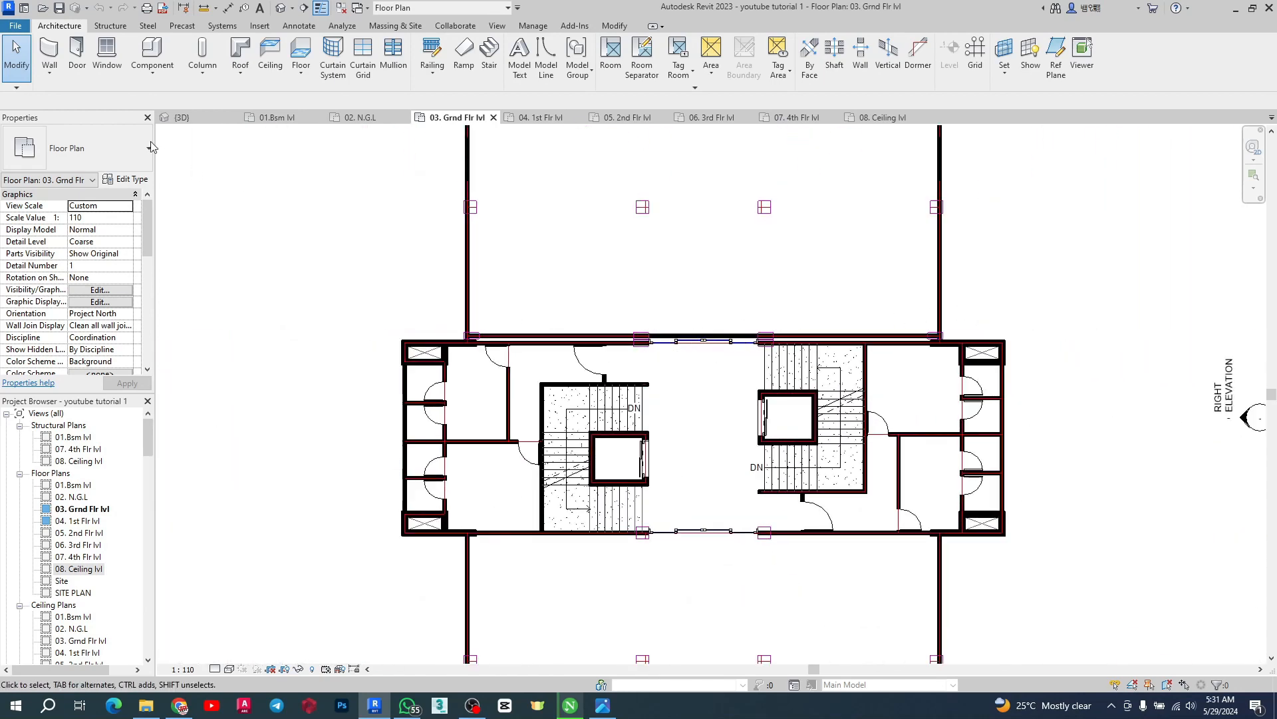
scroll(526, 346, up, 4)
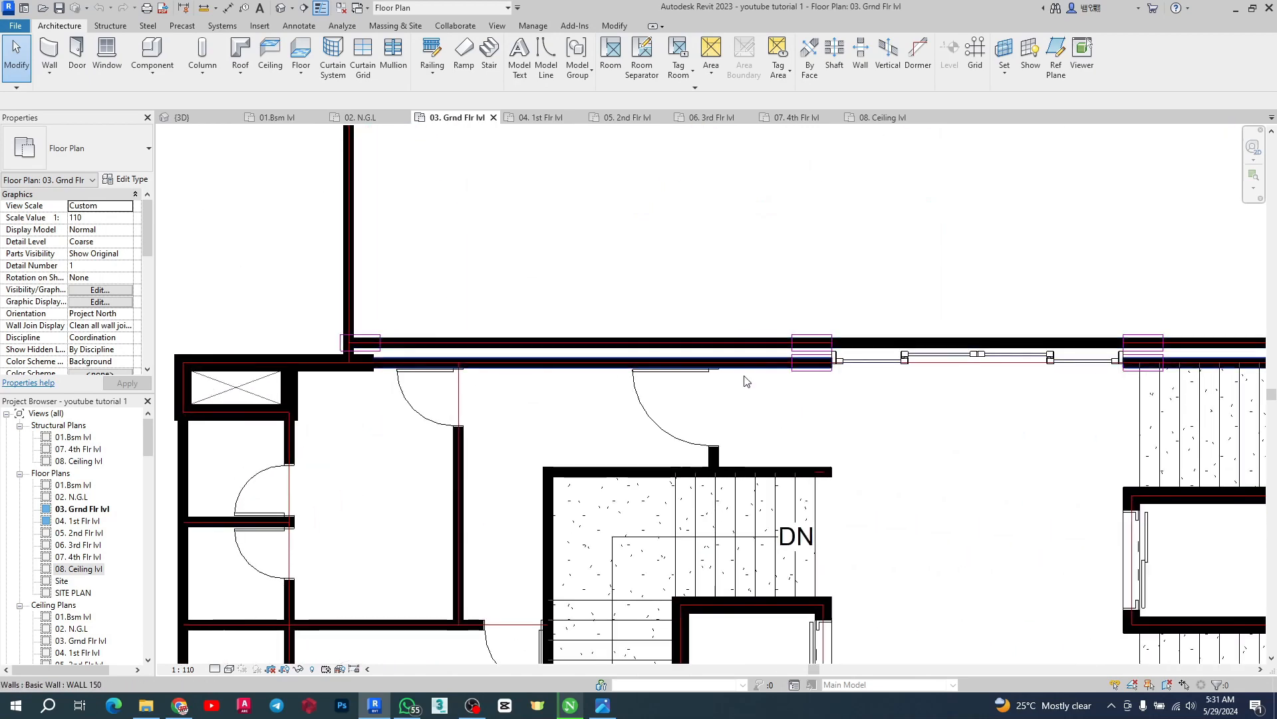
scroll(735, 386, down, 3)
scroll(632, 385, up, 3)
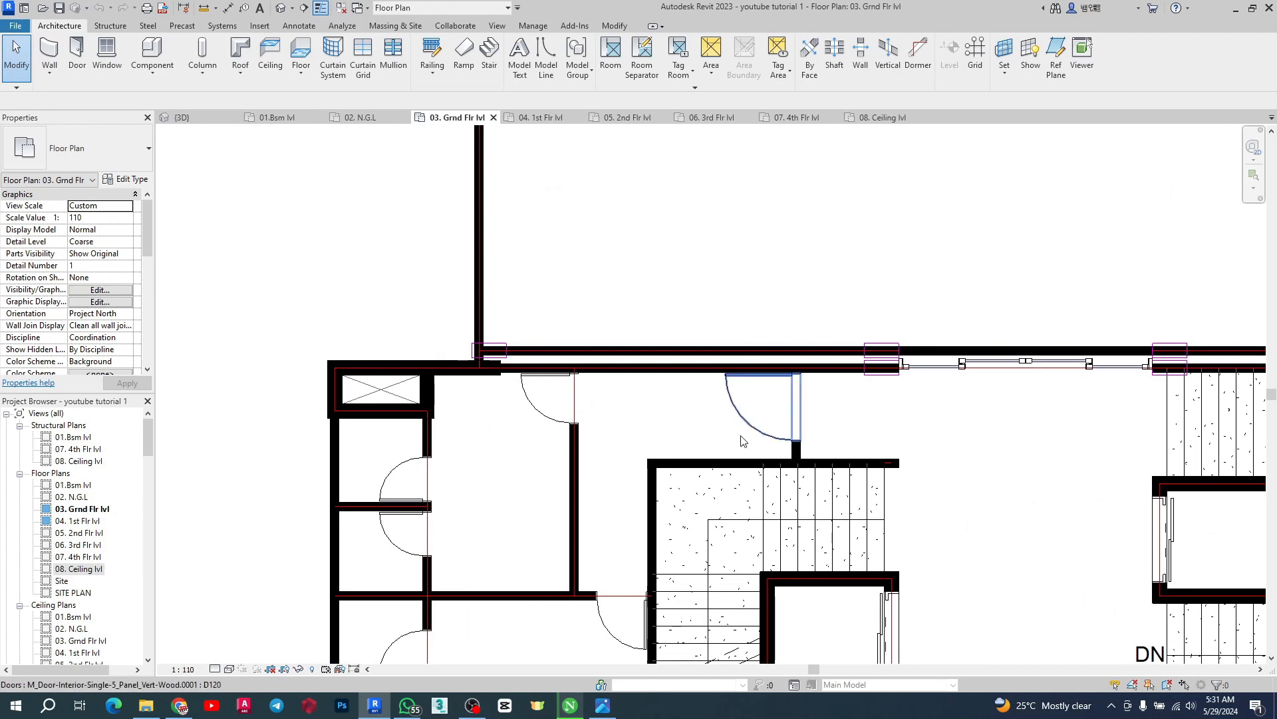
Open File Explorer and browse to the backup (D:) drive
click(146, 705)
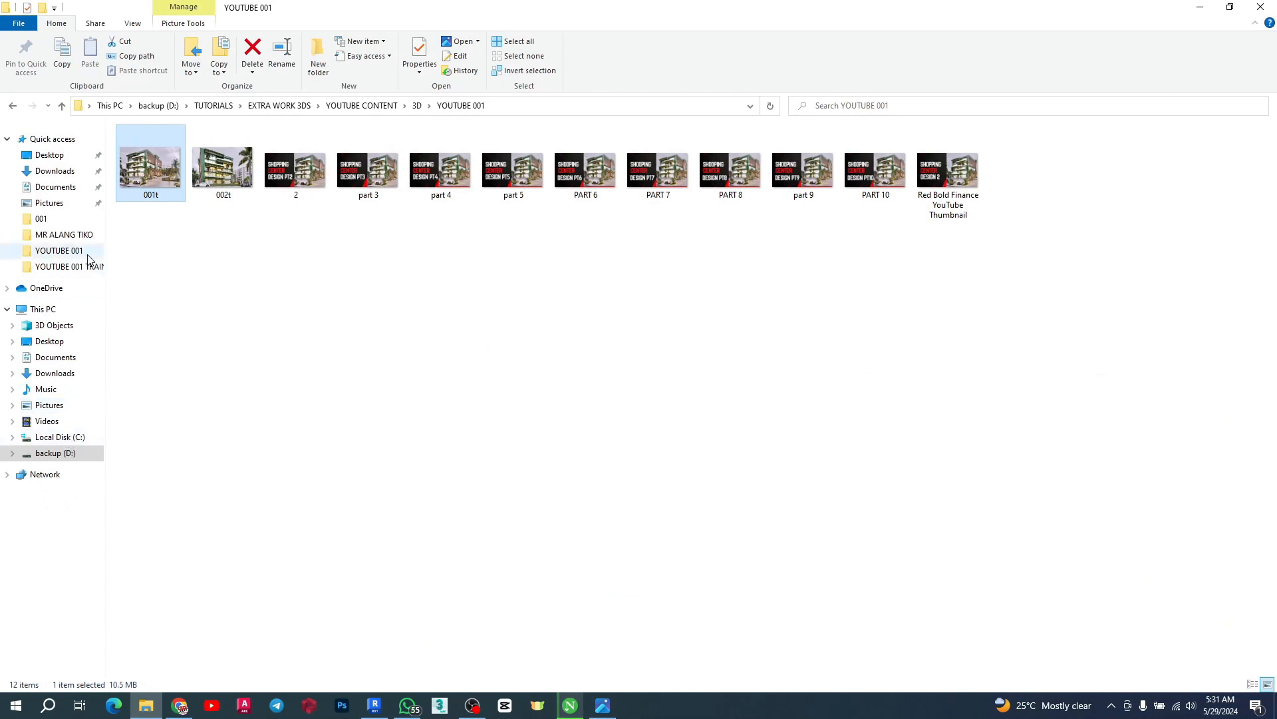
click(55, 453)
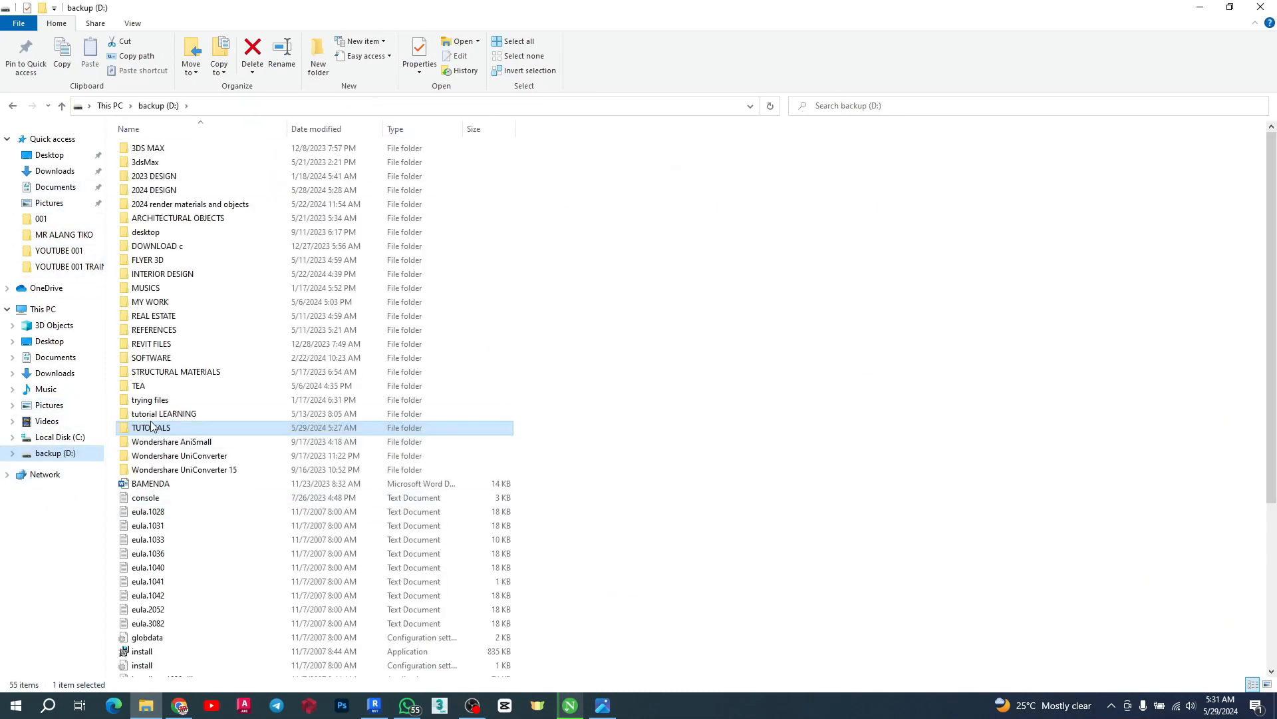
Browse the backup drive's Revit library to the DOORS > Opening folder and place the Opening - Square Set family into the project
double_click(154, 346)
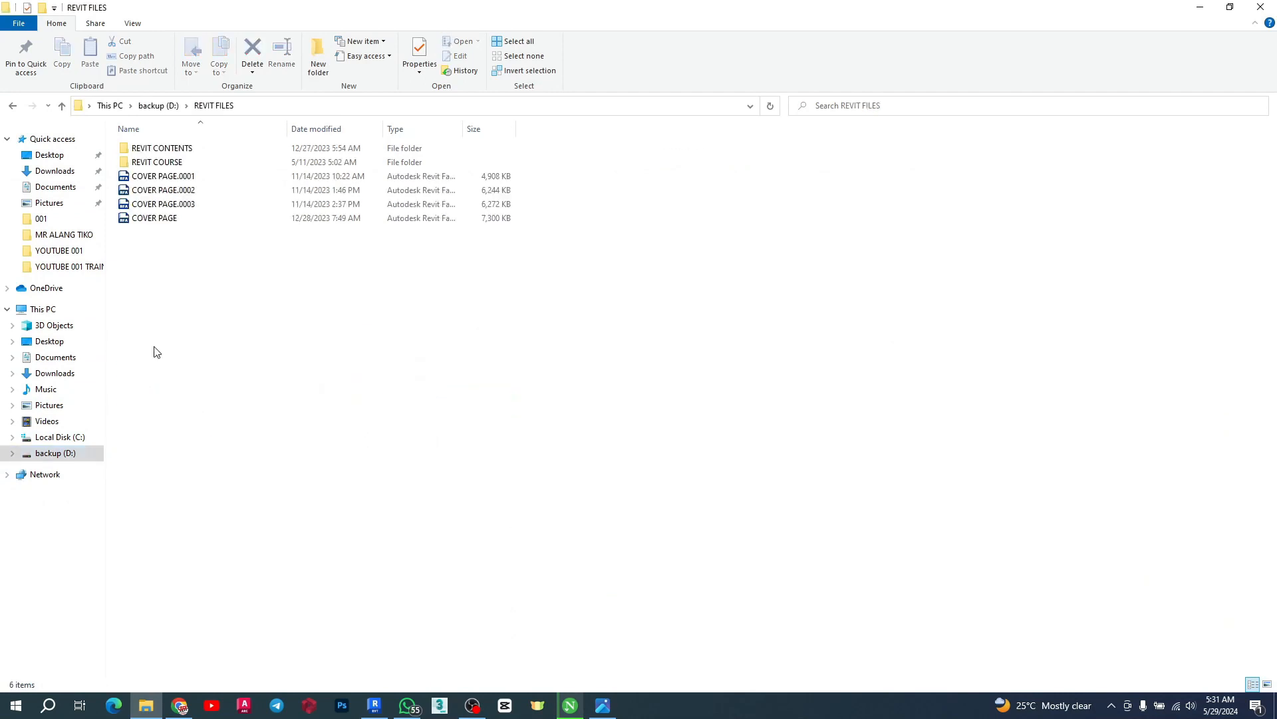
double_click(152, 149)
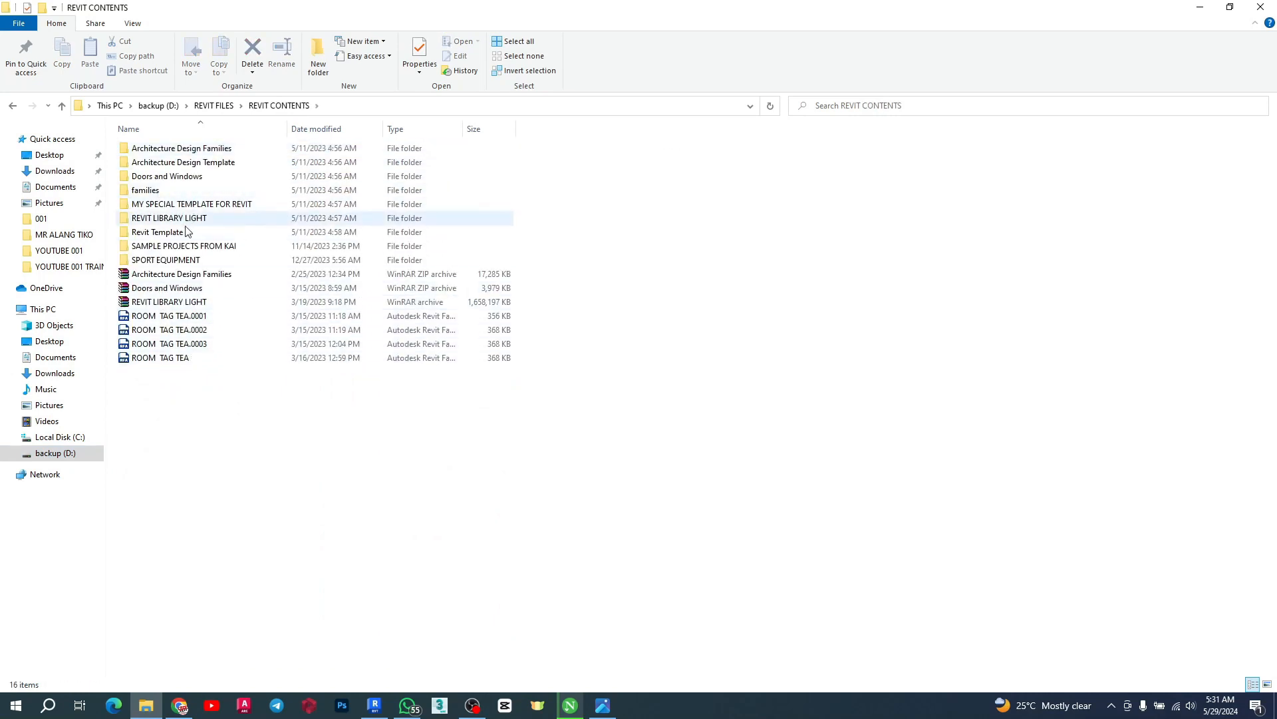
double_click(168, 219)
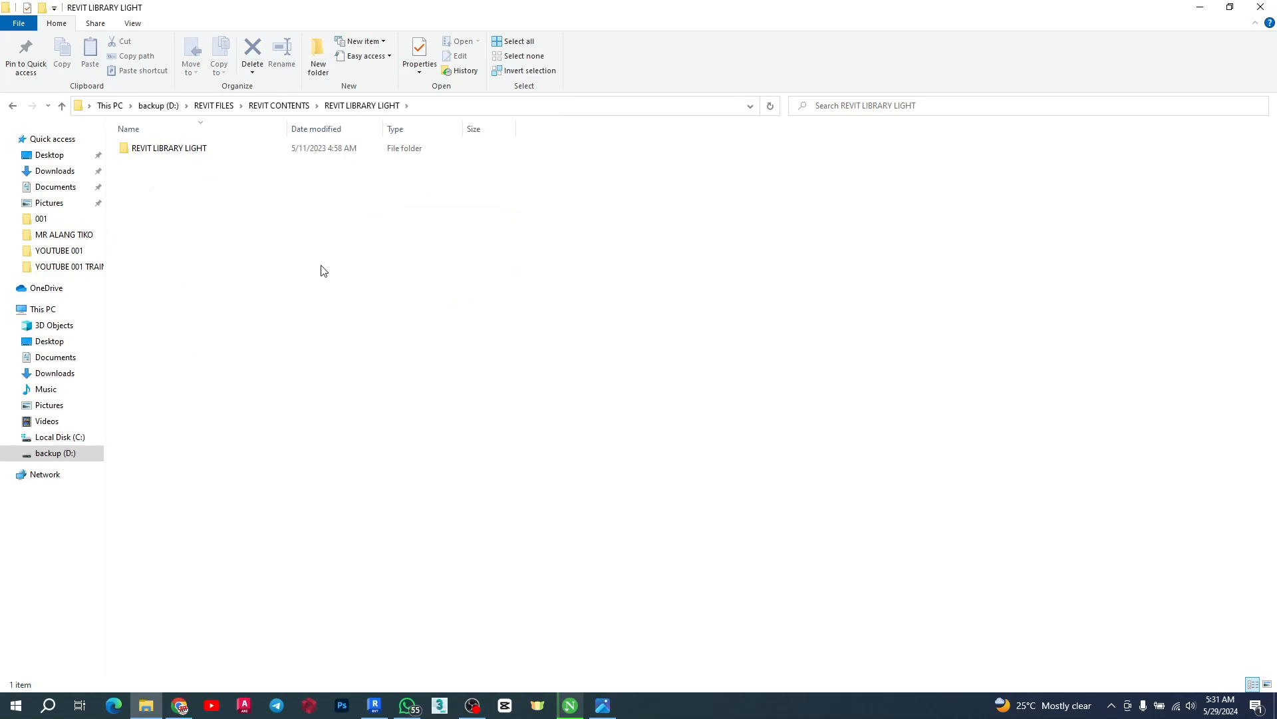
double_click(169, 148)
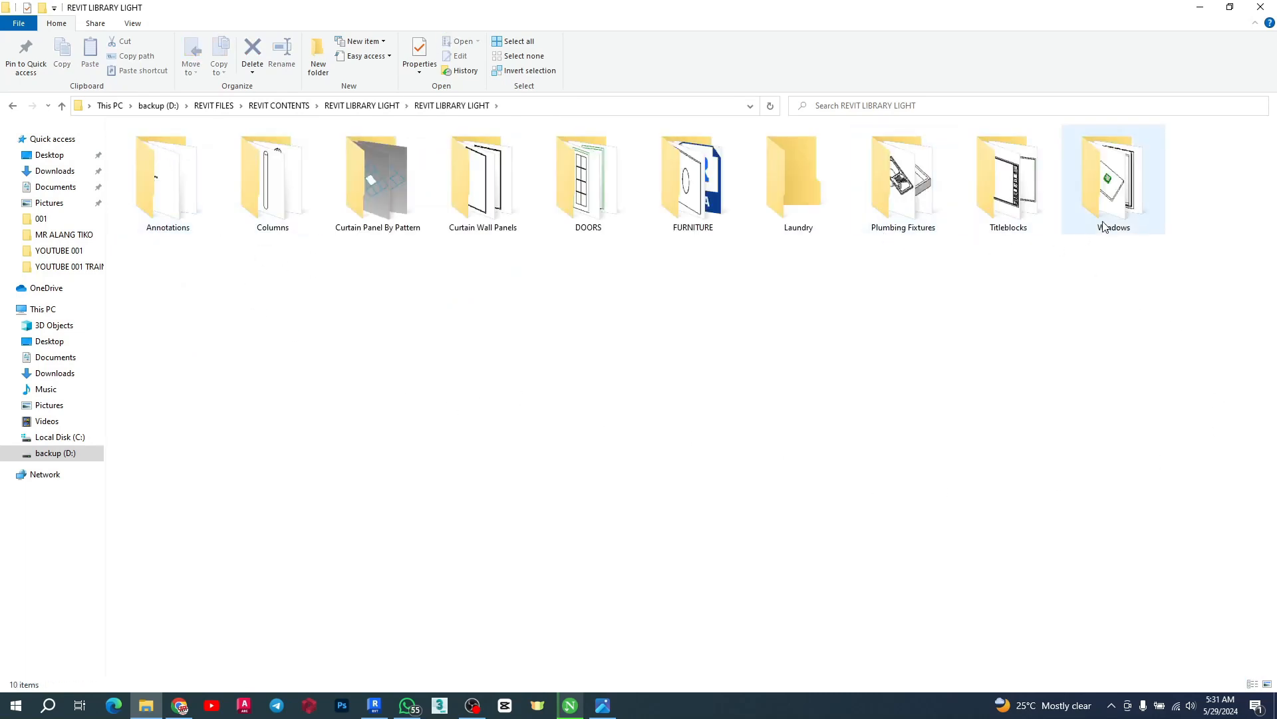
double_click(585, 200)
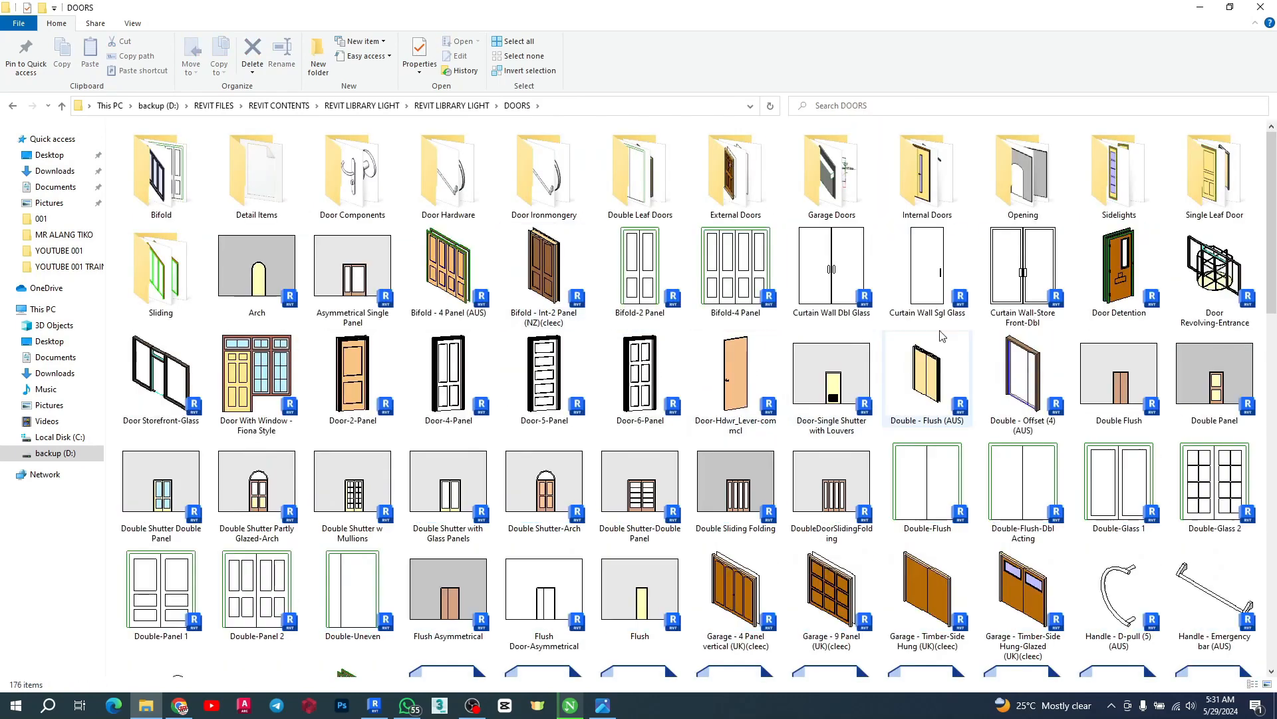
double_click(1023, 175)
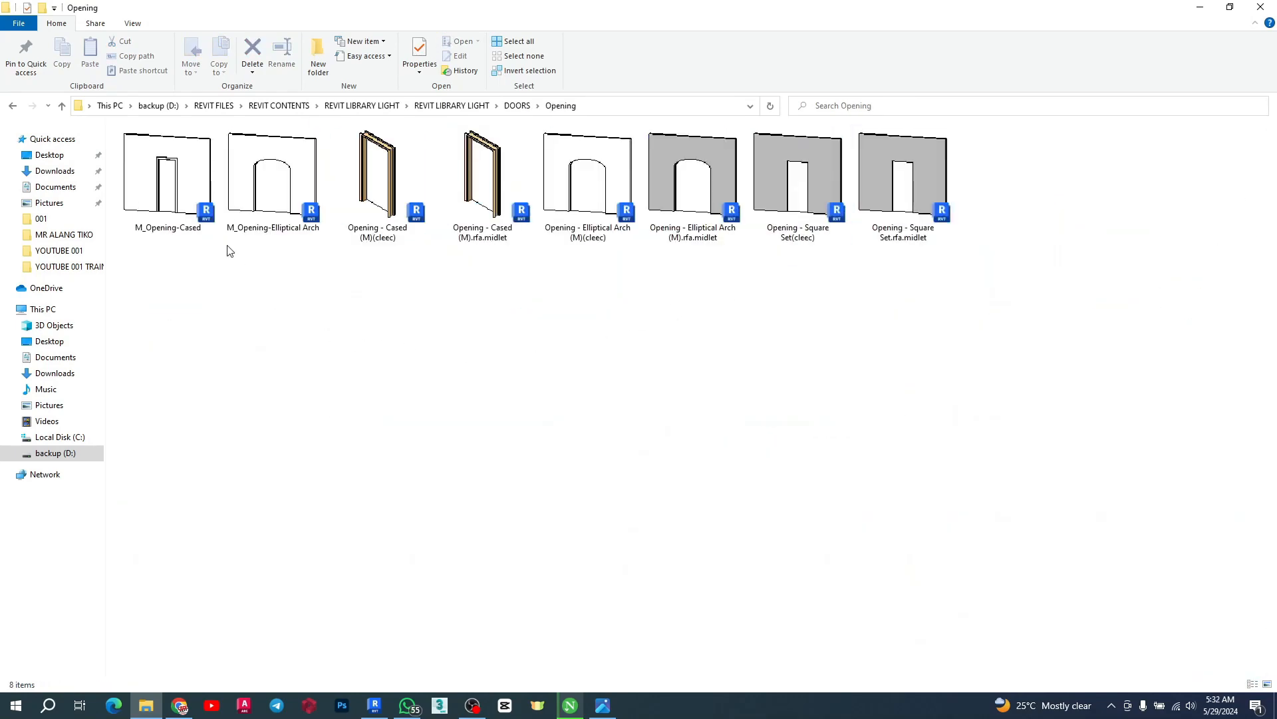
drag(801, 179, 753, 298)
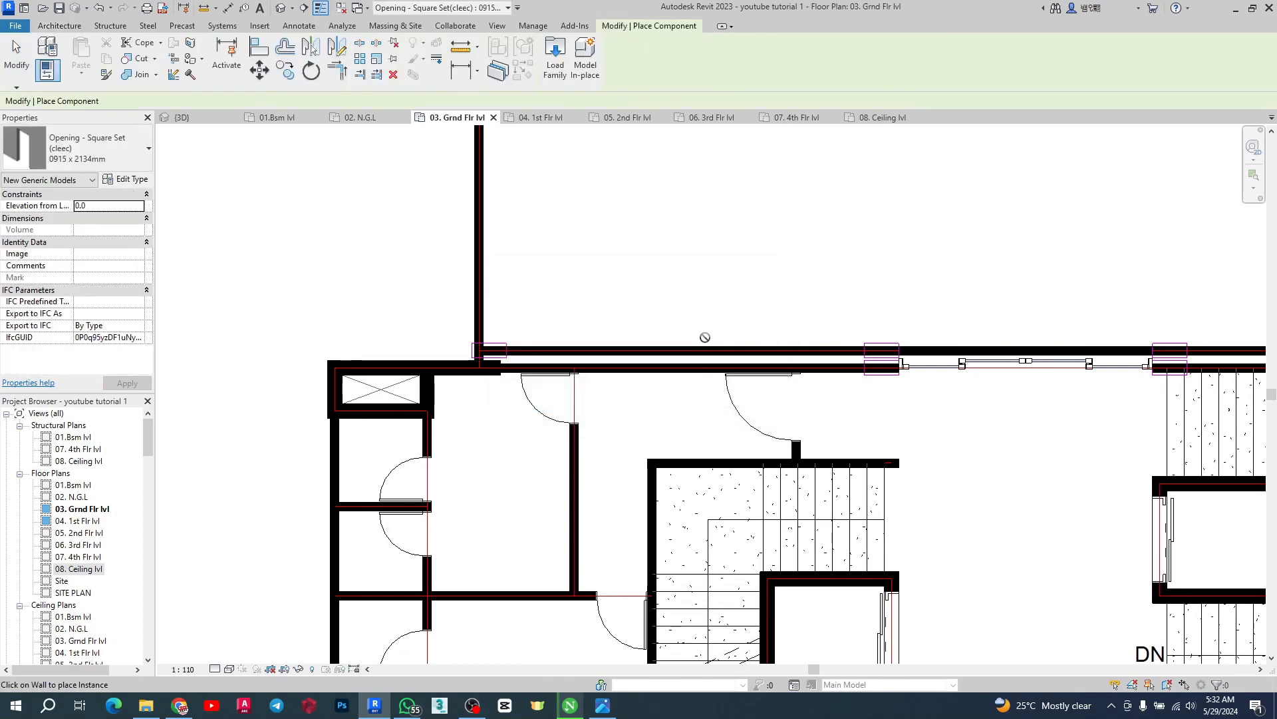
key(Escape)
key(Escape)
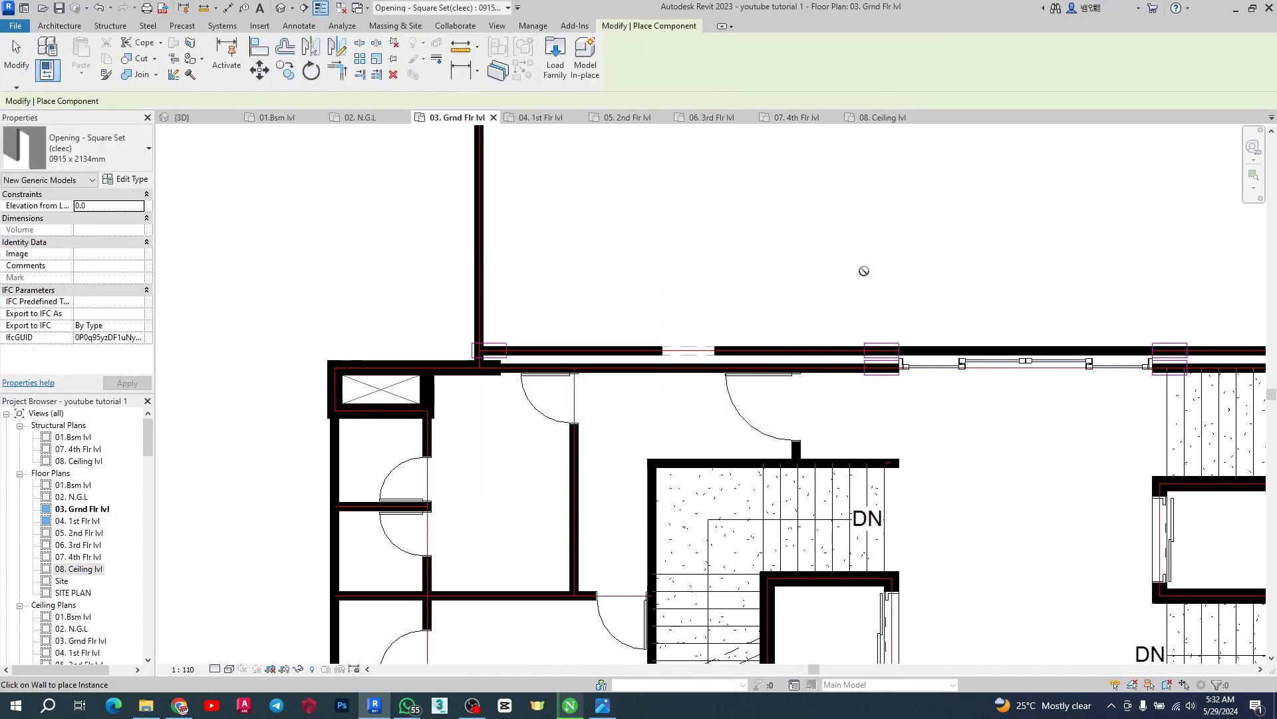
Measure the distance along the core's north wall from the corner to the sliding-door wall with an aligned dimension
click(226, 7)
scroll(526, 356, up, 5)
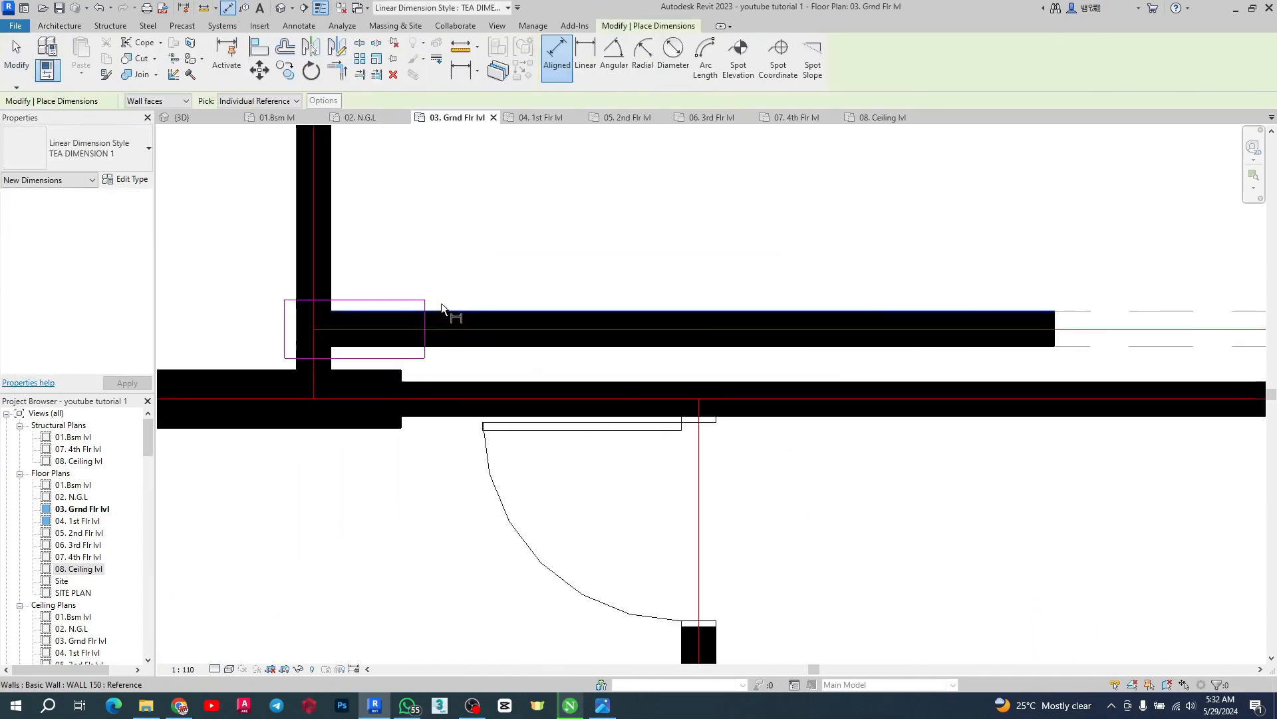
scroll(427, 315, down, 1)
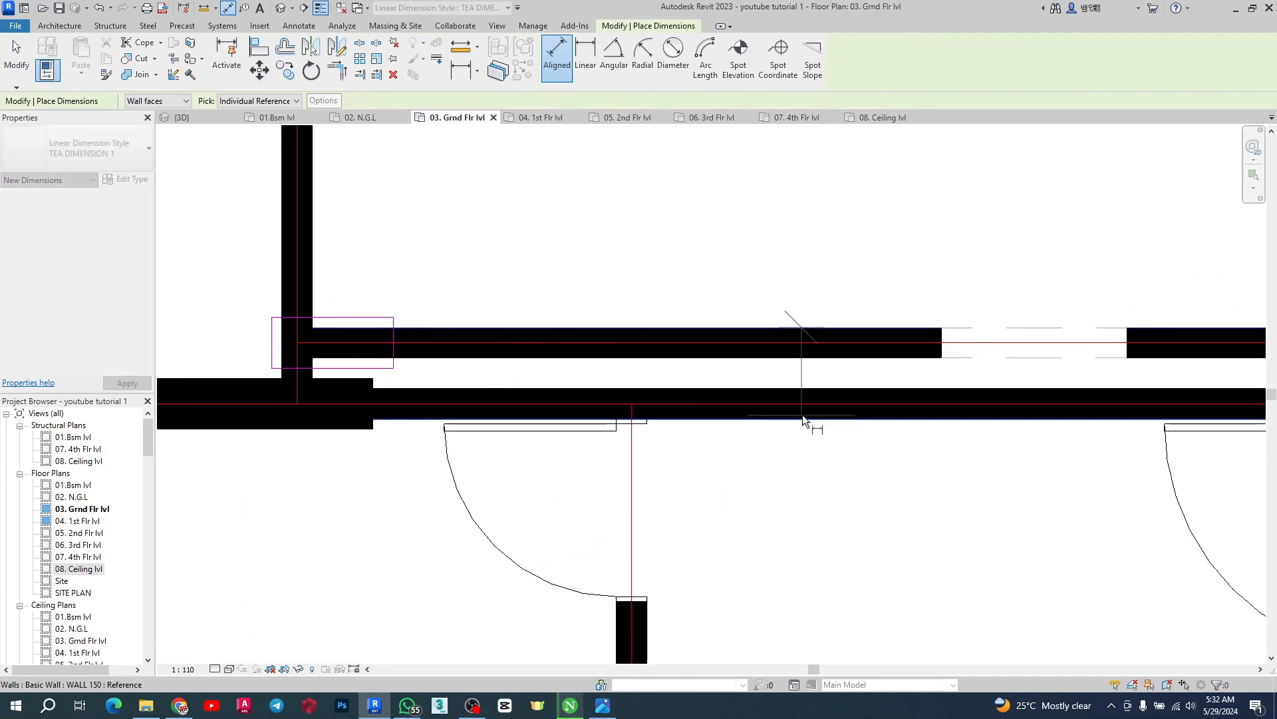
scroll(435, 314, up, 2)
scroll(435, 314, up, 2)
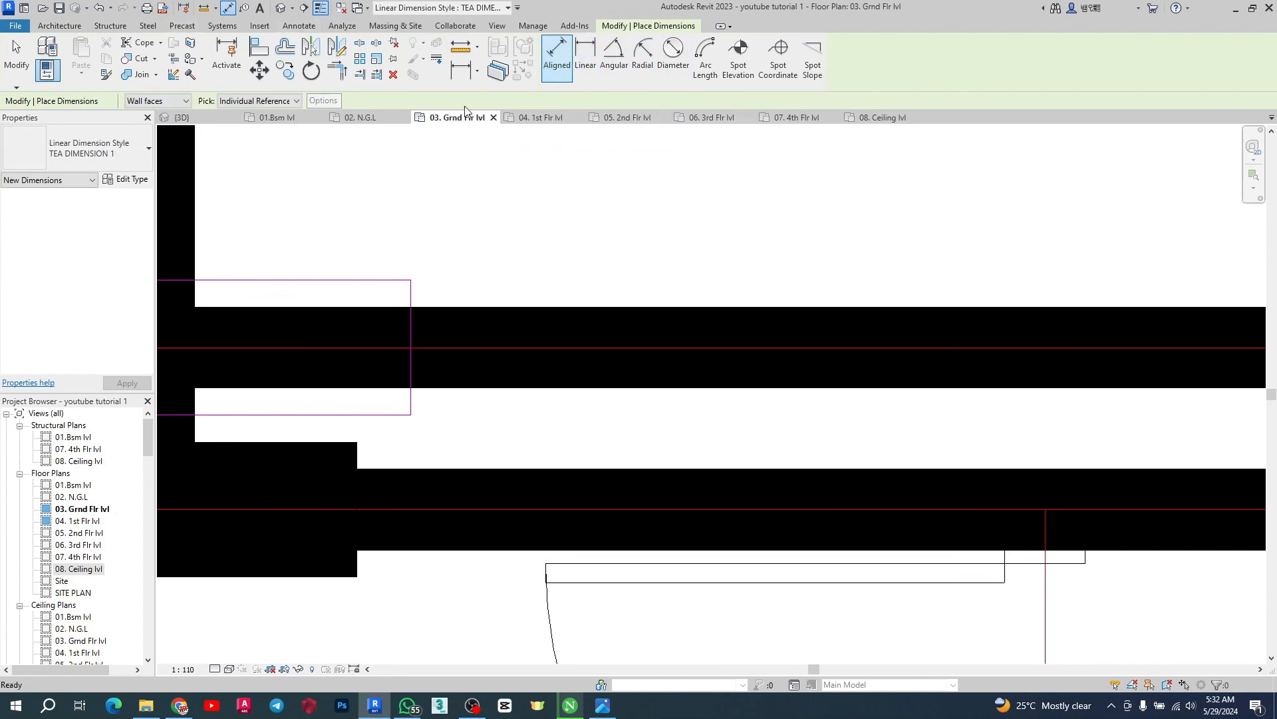
scroll(411, 324, down, 3)
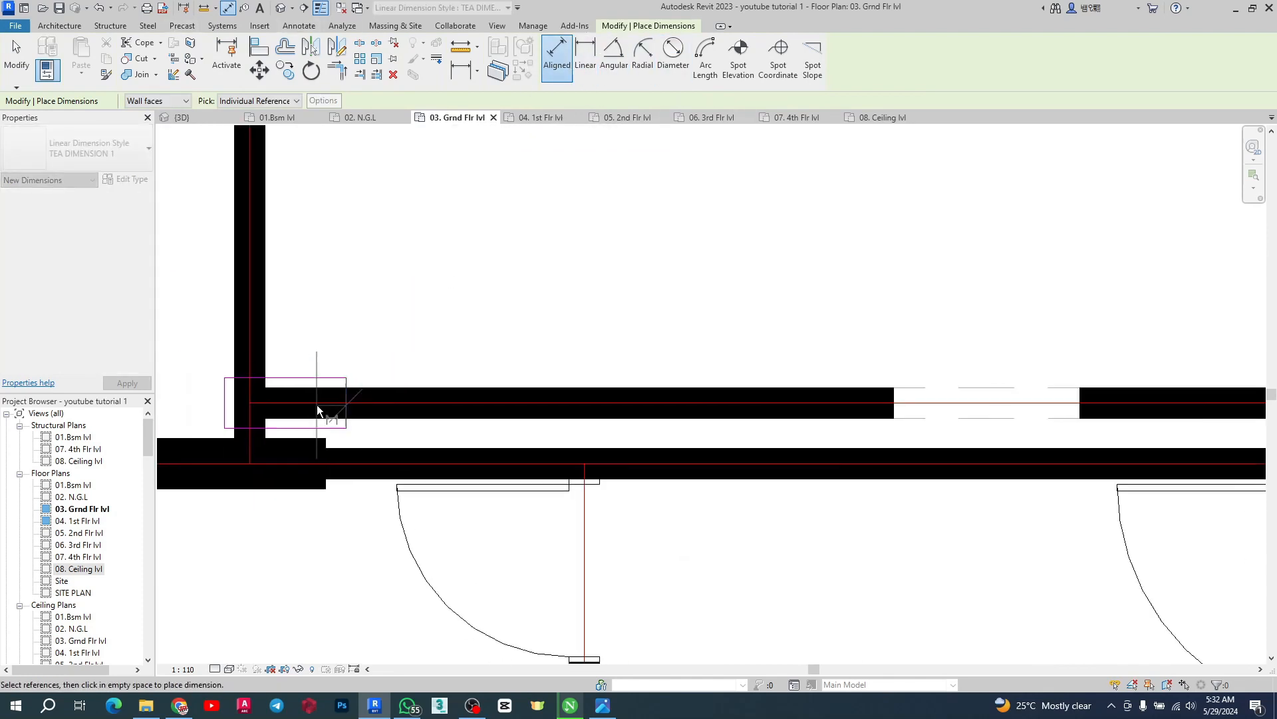
scroll(316, 404, down, 2)
scroll(921, 390, up, 4)
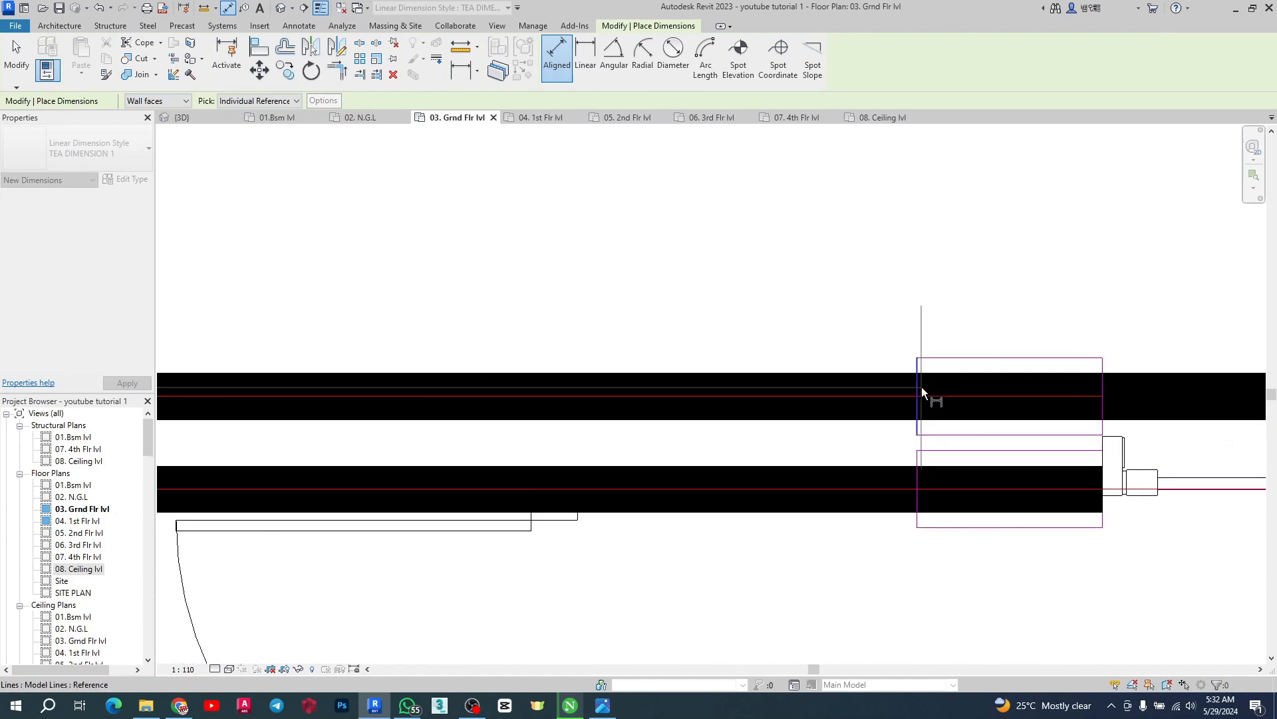
click(921, 386)
scroll(926, 412, down, 4)
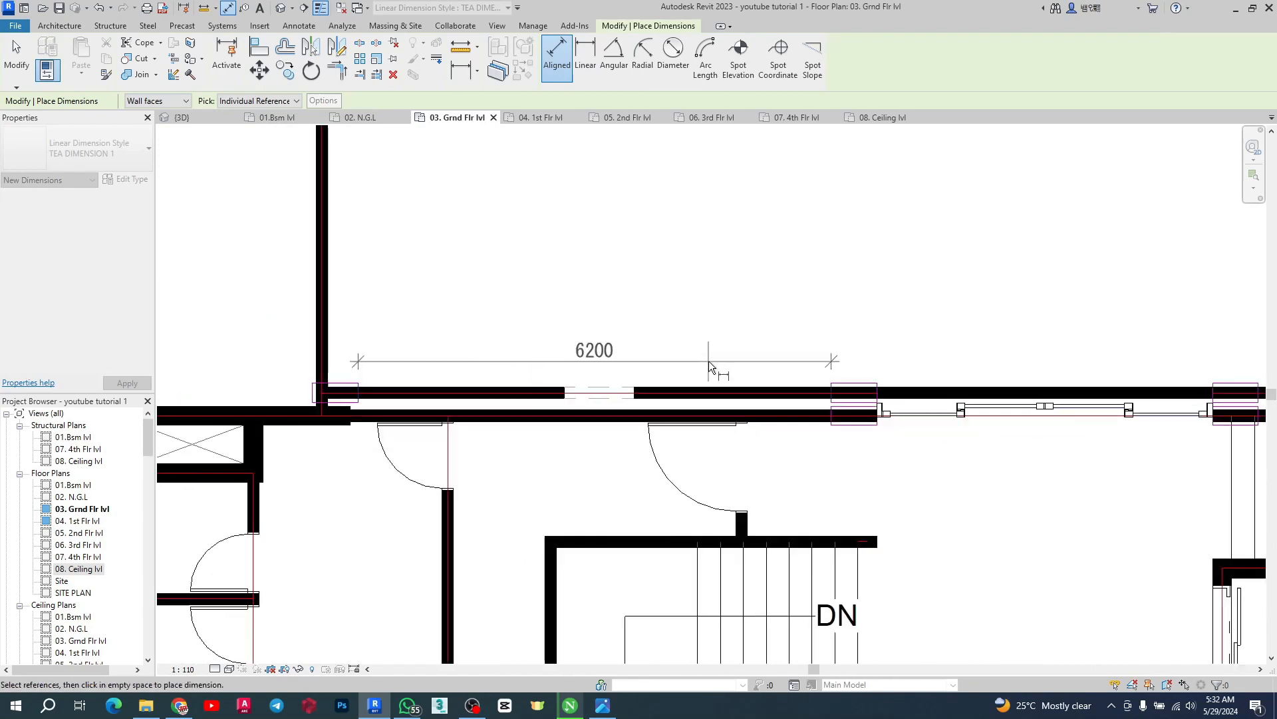
key(Escape)
Measure the width of the sliding door opening in the north wall with an aligned dimension
scroll(499, 376, down, 3)
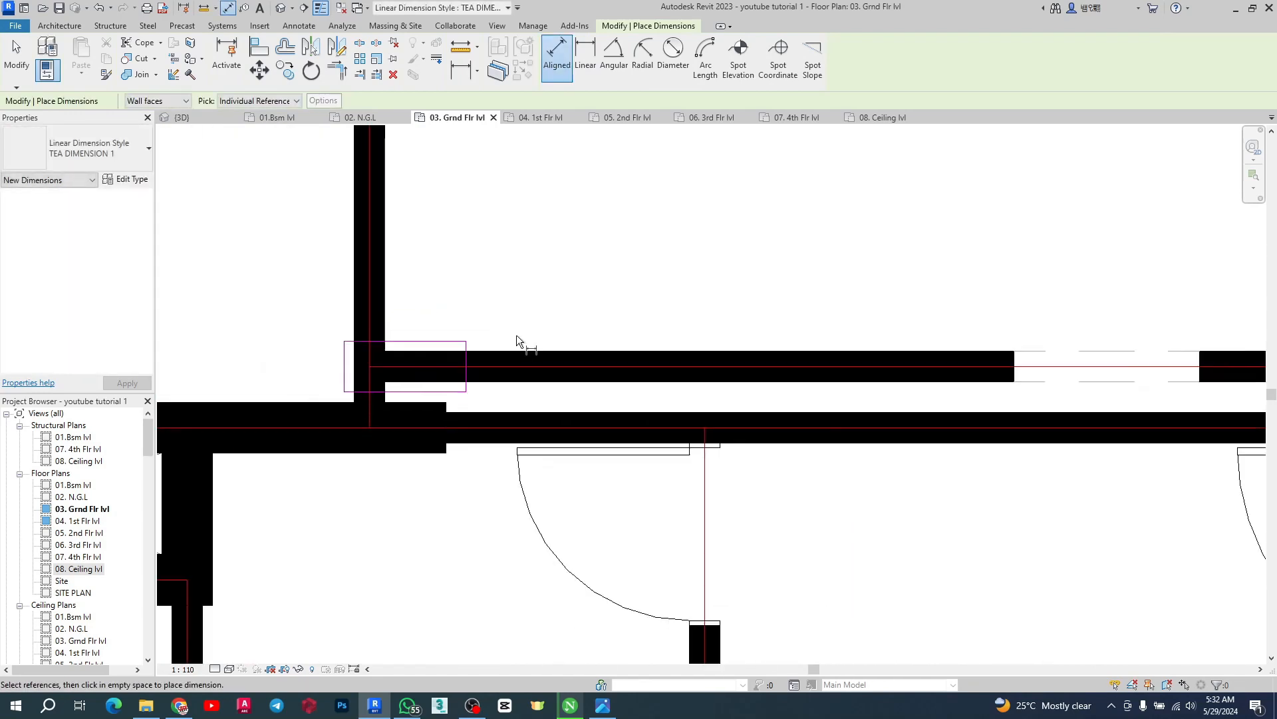
scroll(933, 430, down, 3)
scroll(577, 421, up, 3)
scroll(1028, 402, down, 3)
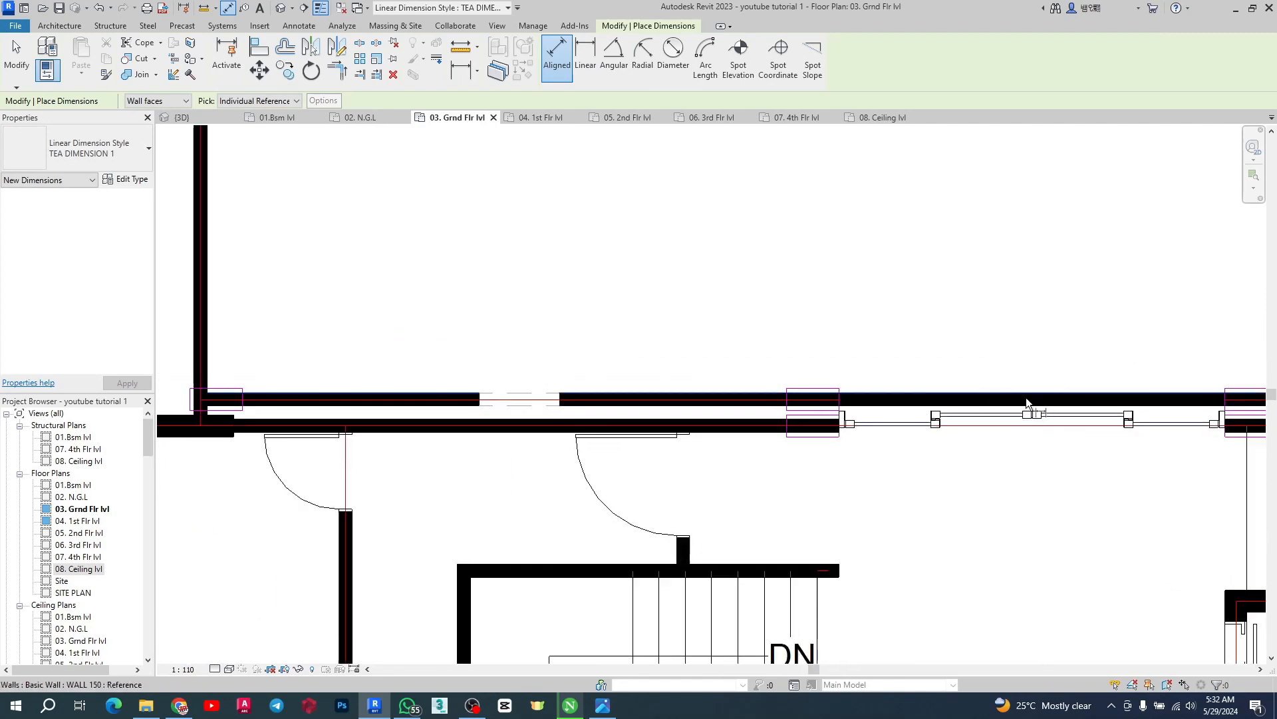
scroll(704, 395, up, 3)
click(652, 388)
scroll(652, 382, down, 3)
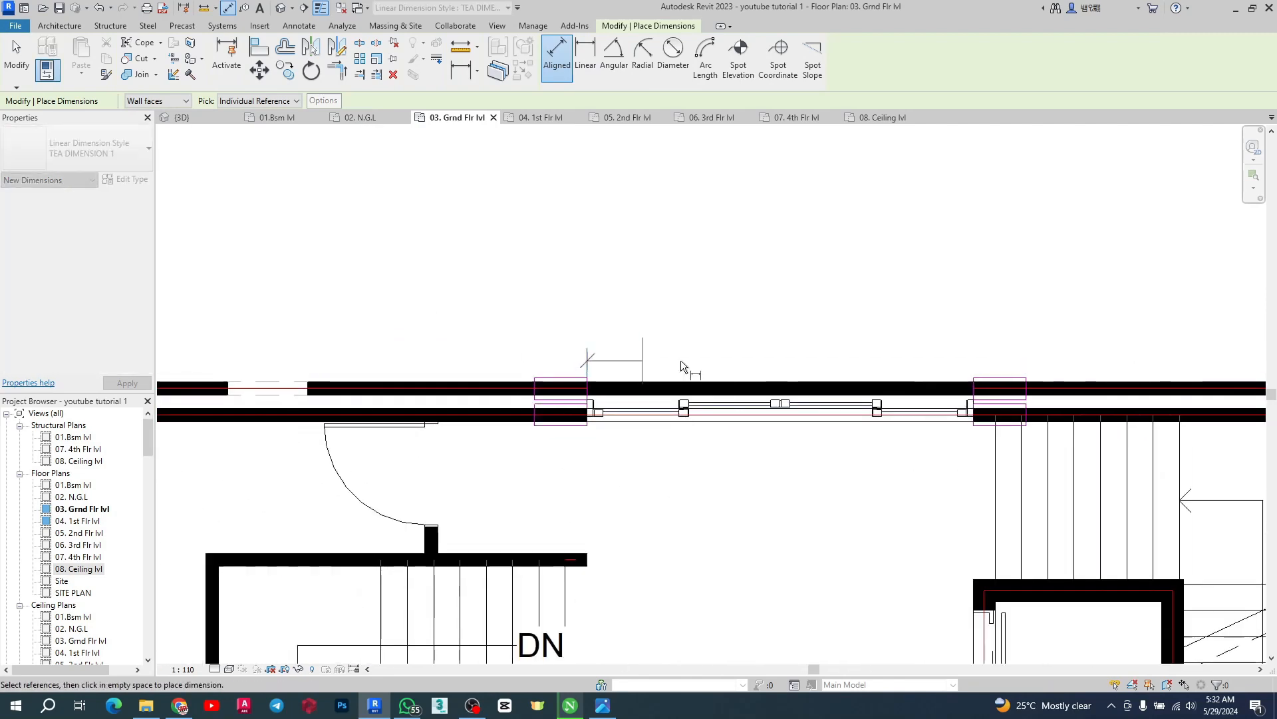
scroll(680, 361, up, 3)
scroll(1042, 389, up, 1)
click(904, 381)
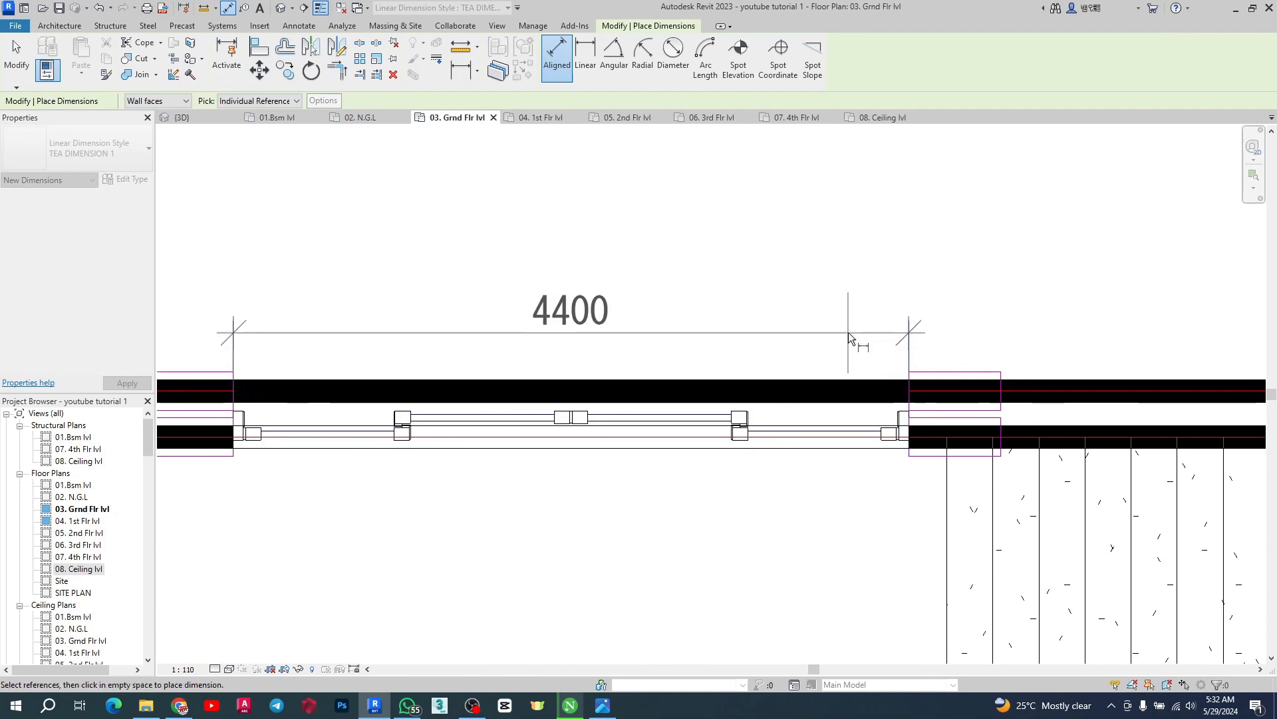
key(Escape)
scroll(849, 372, down, 4)
scroll(737, 381, up, 4)
scroll(738, 380, down, 3)
scroll(800, 439, down, 4)
scroll(980, 390, up, 5)
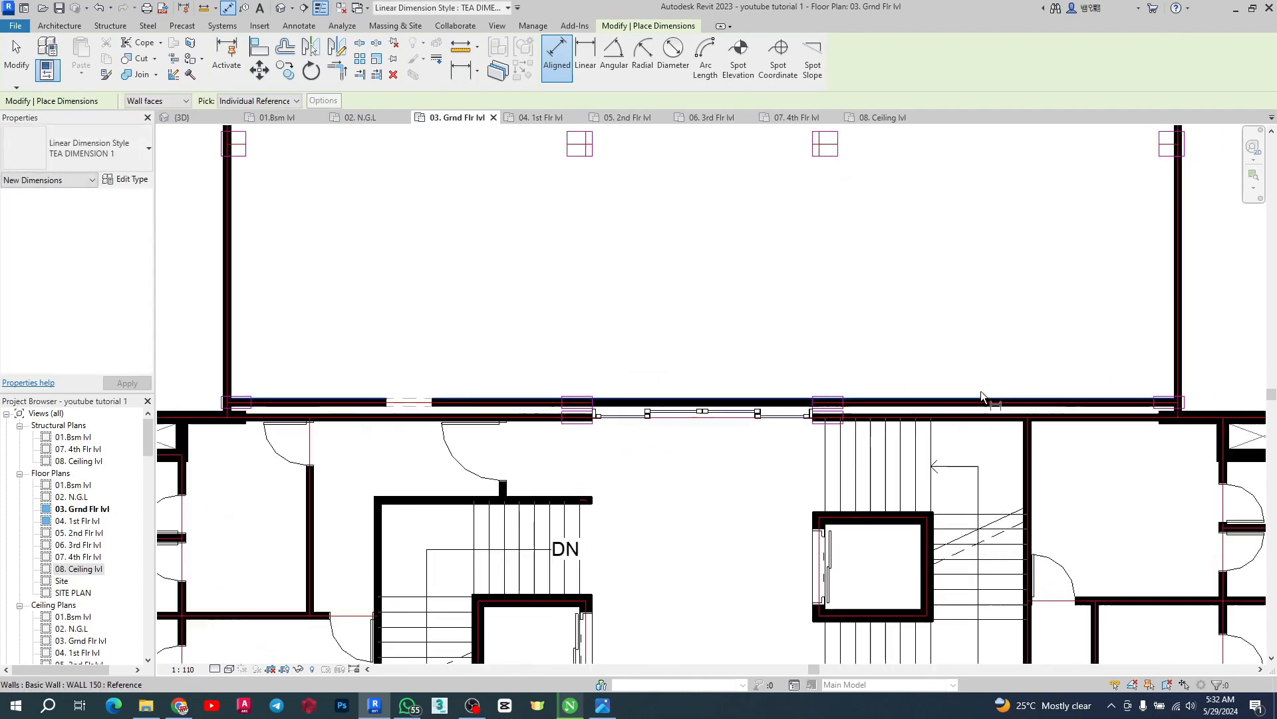
scroll(721, 409, down, 2)
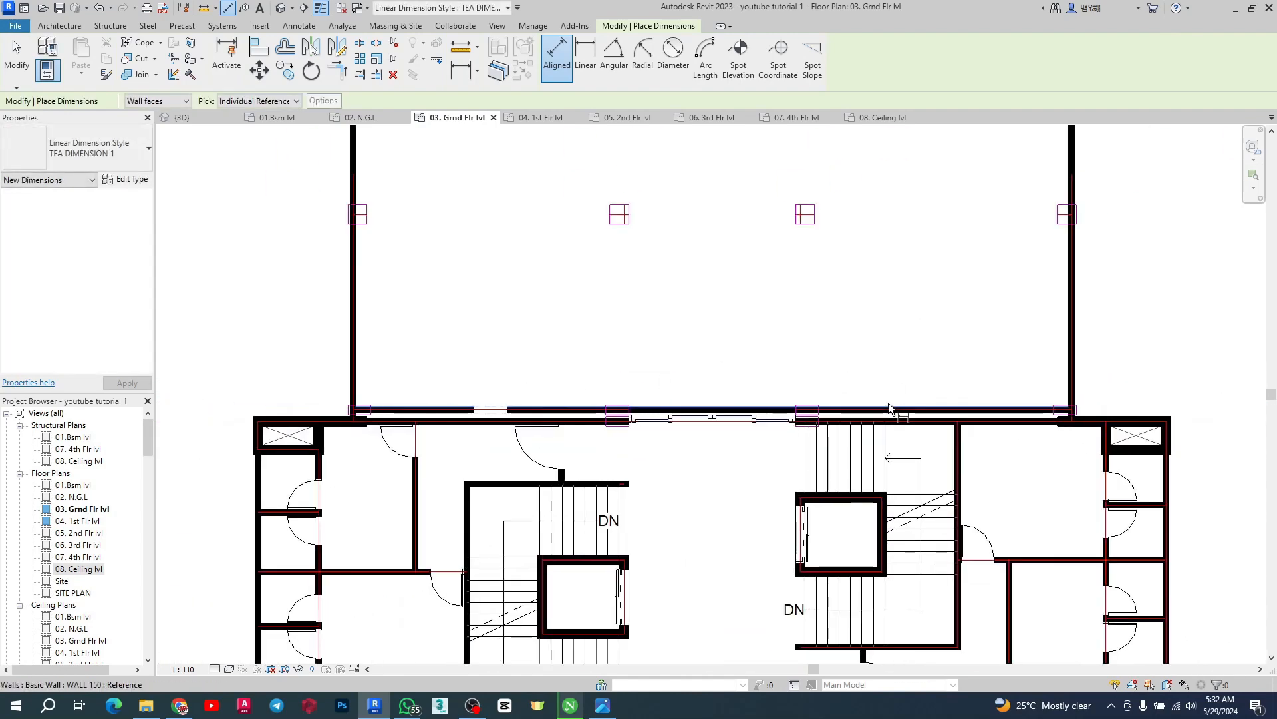
key(Escape)
key(Escape)
Duplicate the opening's type as 0915 x 2134mm 2 and set its height to 3000 and width to 6200
scroll(485, 409, up, 3)
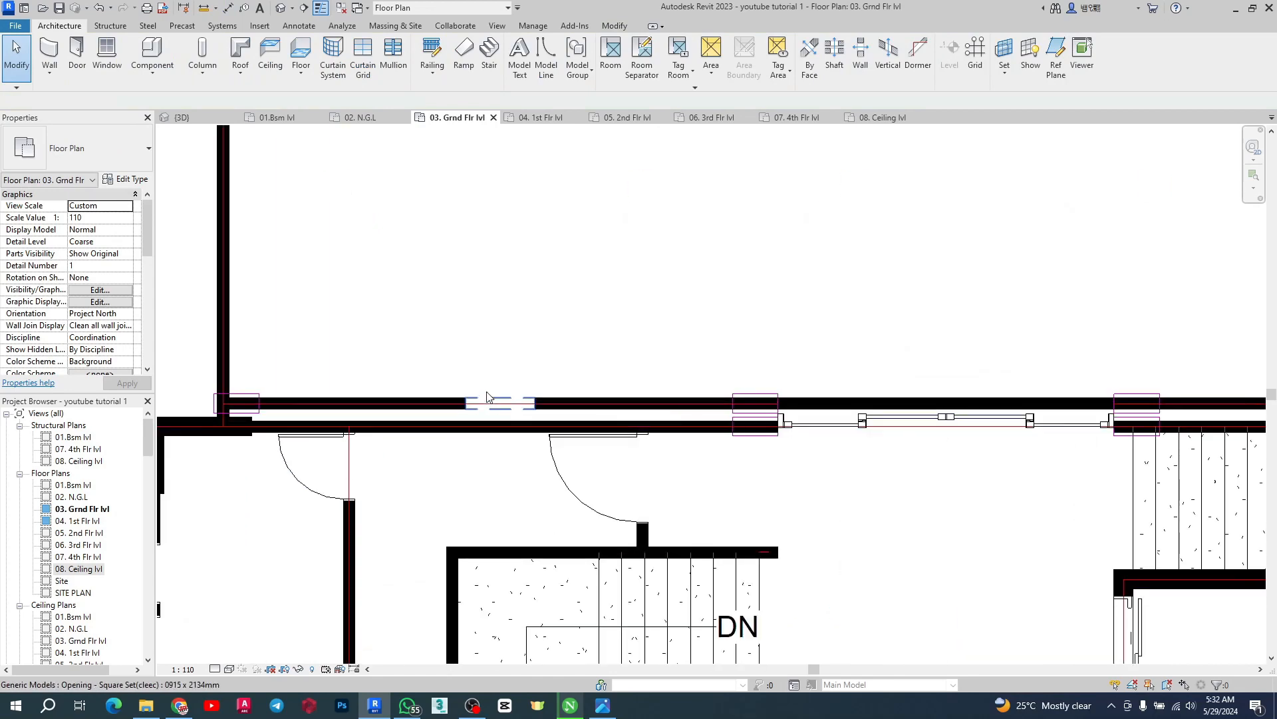
click(487, 397)
click(129, 180)
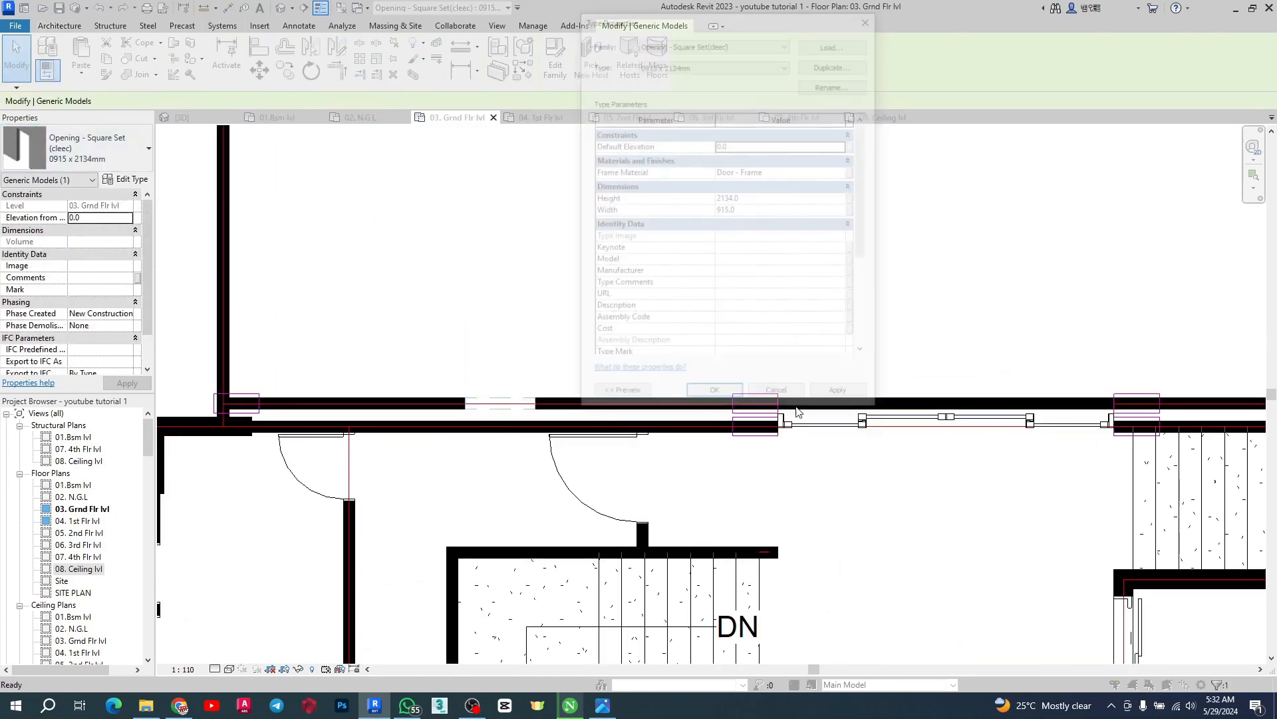
click(840, 66)
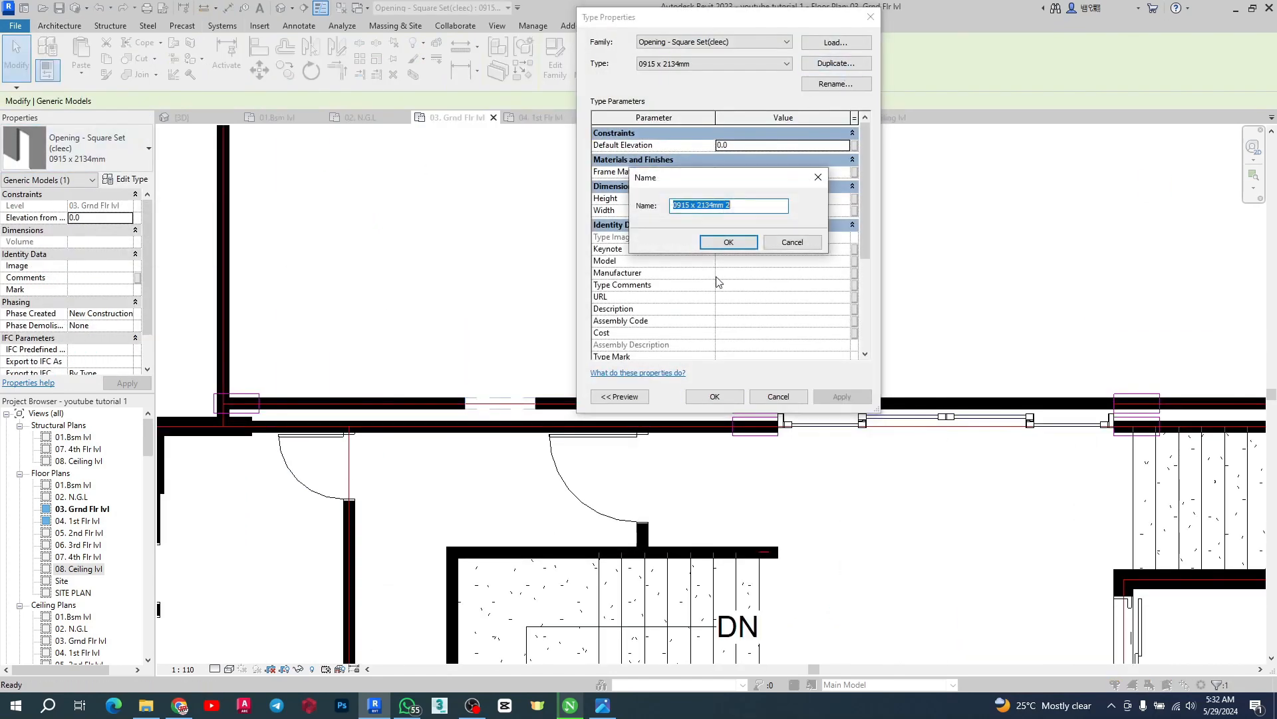
click(727, 242)
click(769, 199)
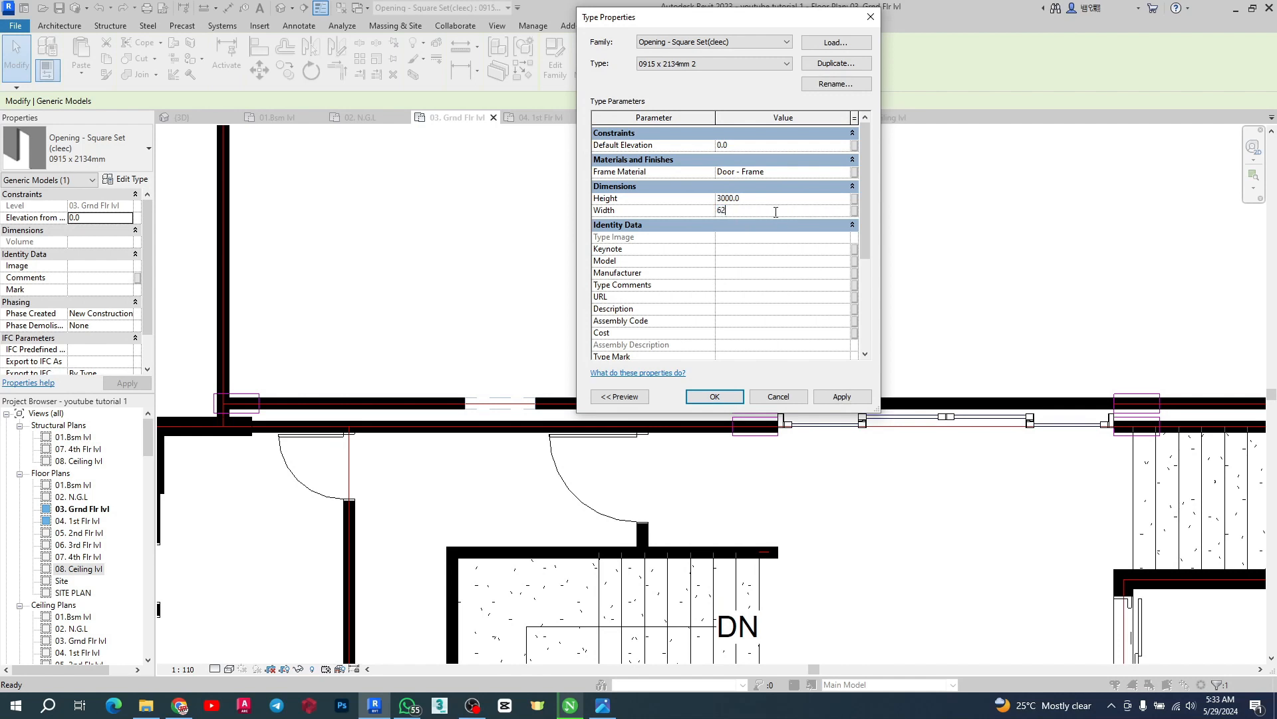
click(842, 397)
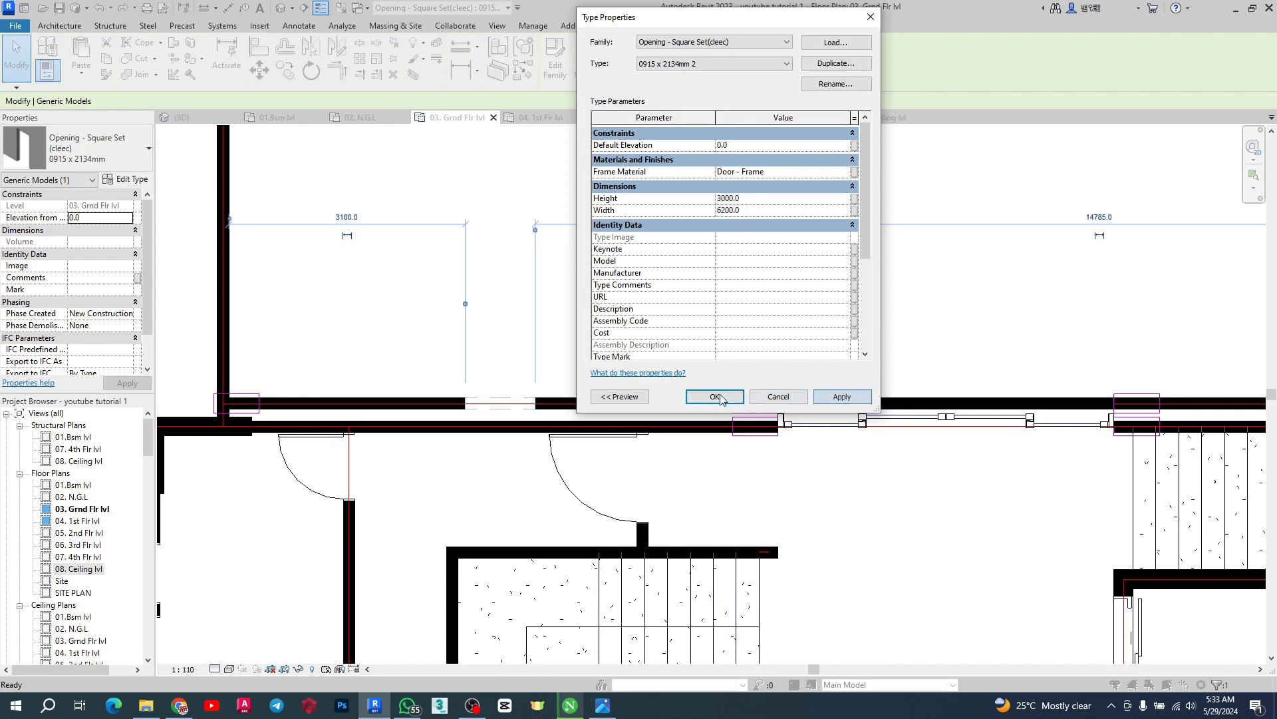
click(714, 396)
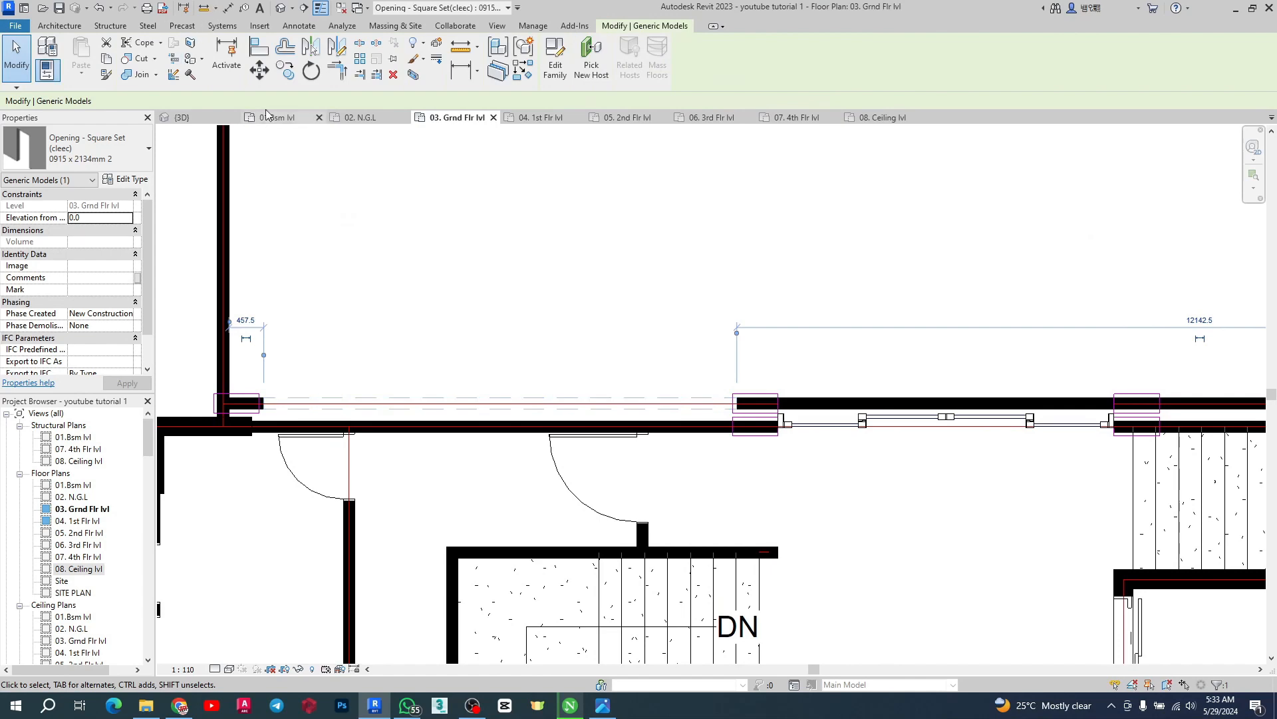
Move the opening along the north wall so its end aligns with the corner wall
click(260, 71)
scroll(273, 396, up, 5)
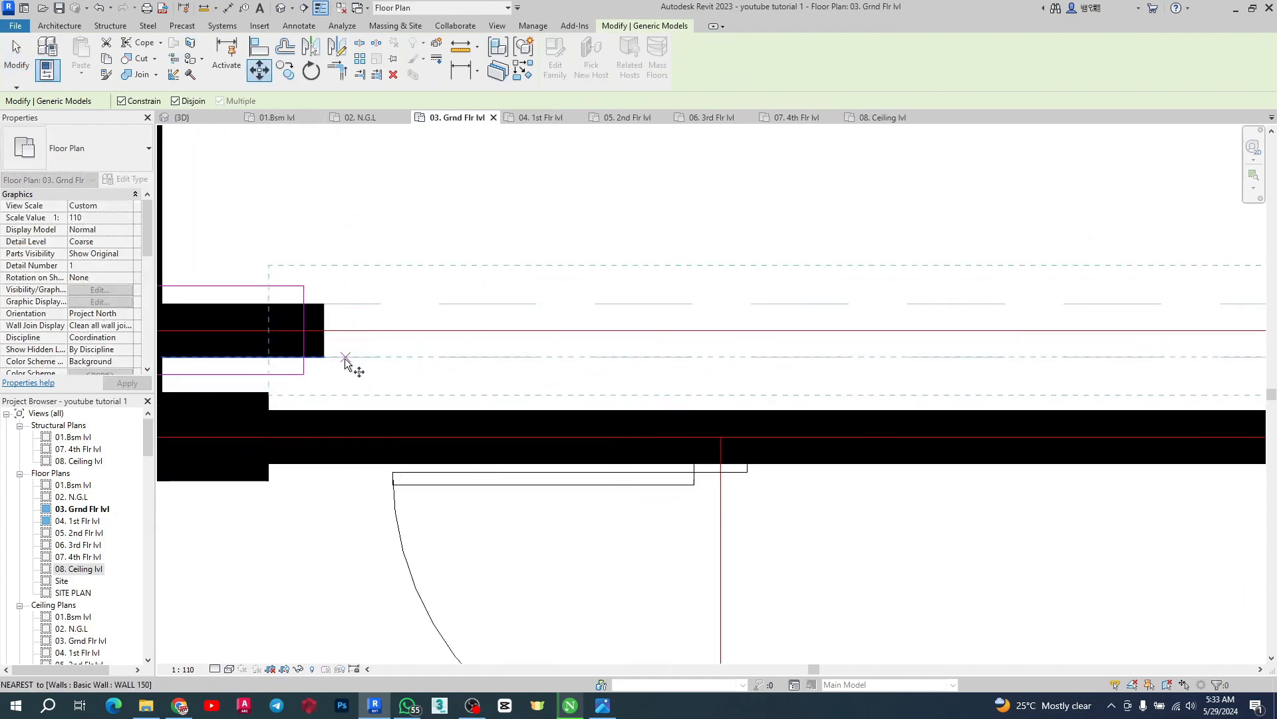
click(325, 357)
click(304, 357)
scroll(441, 386, down, 7)
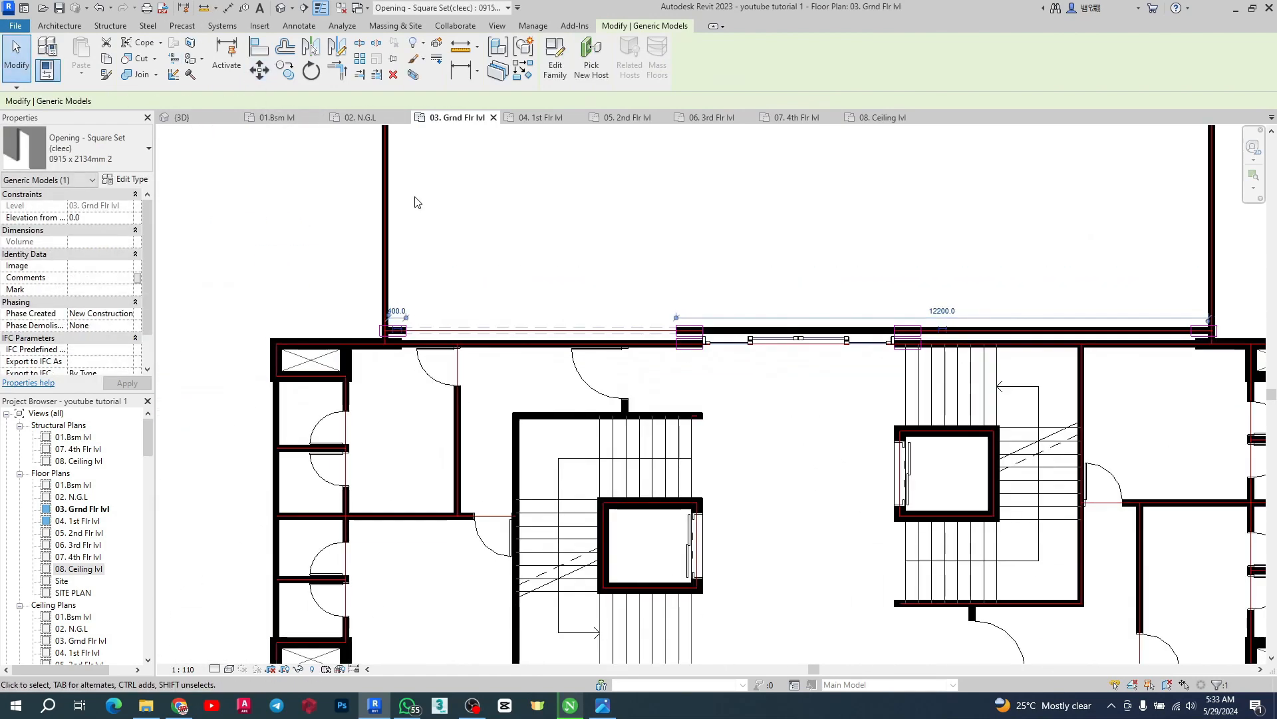
Copy the opening eastward along the north wall to the stair side
click(285, 70)
scroll(425, 362, up, 5)
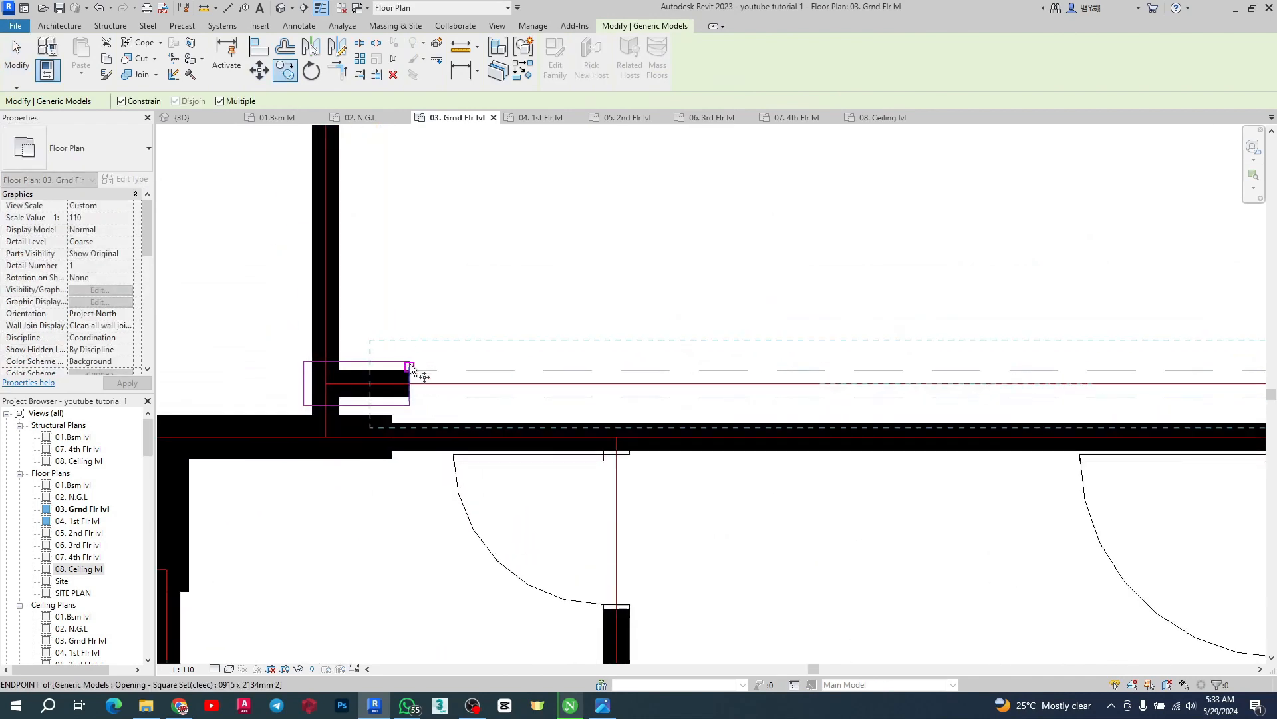
click(407, 362)
scroll(407, 363, down, 6)
scroll(585, 383, up, 6)
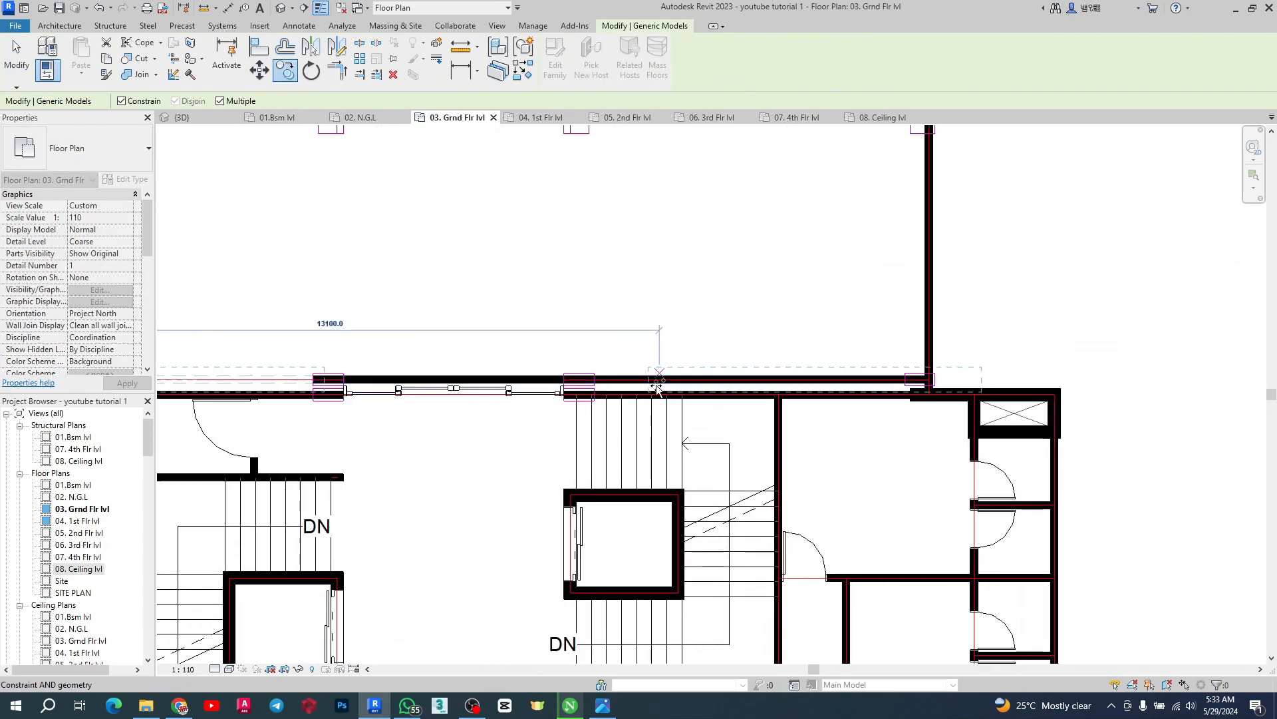
click(750, 392)
key(Escape)
scroll(931, 414, down, 4)
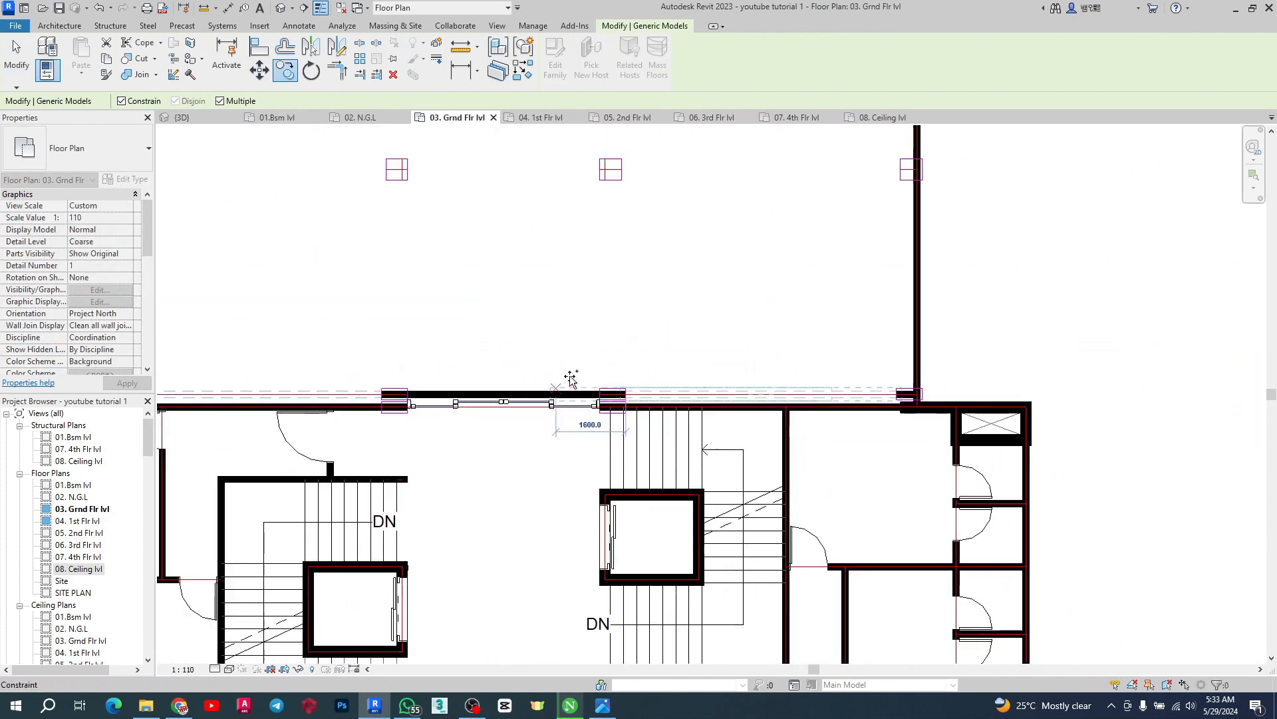
scroll(898, 406, up, 1)
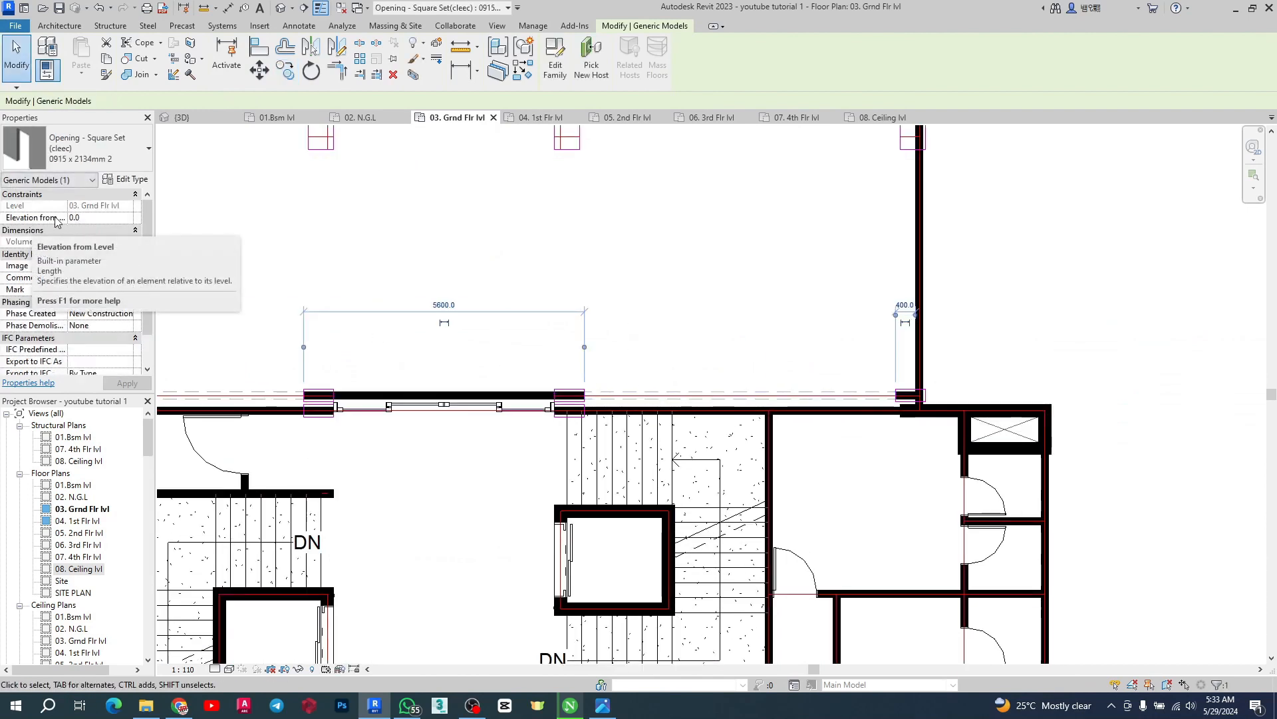
click(94, 223)
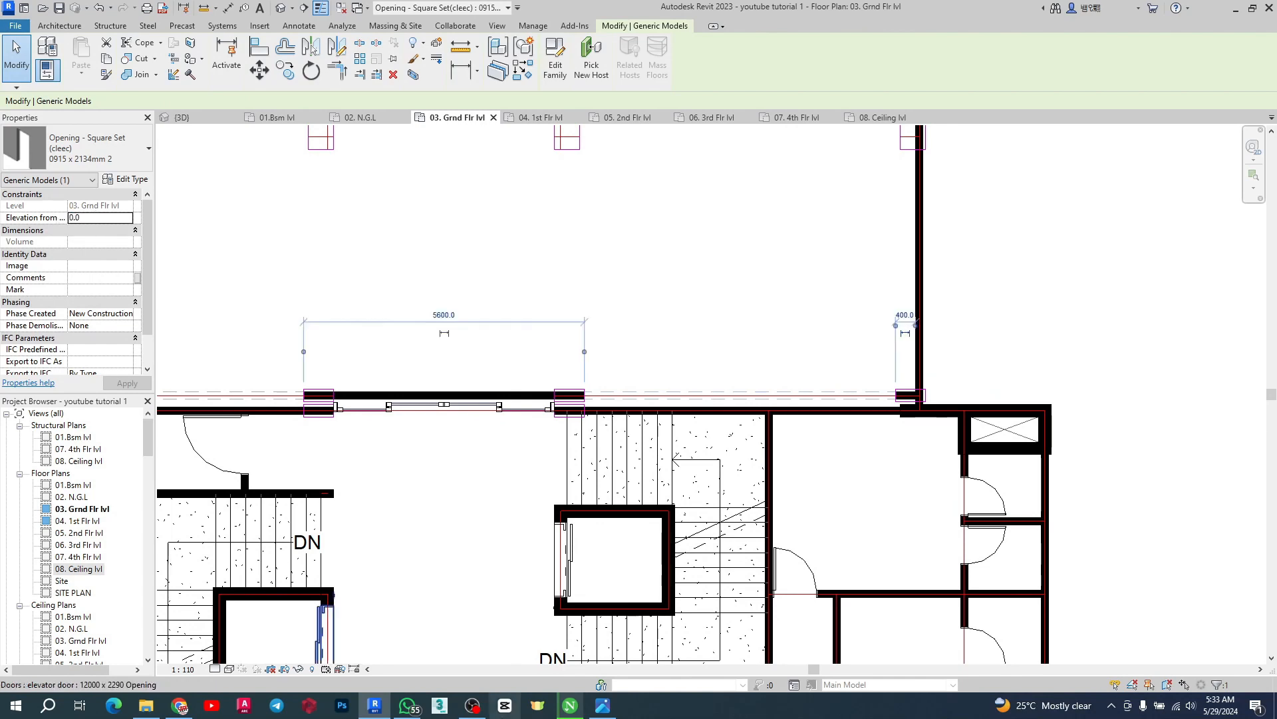
click(538, 706)
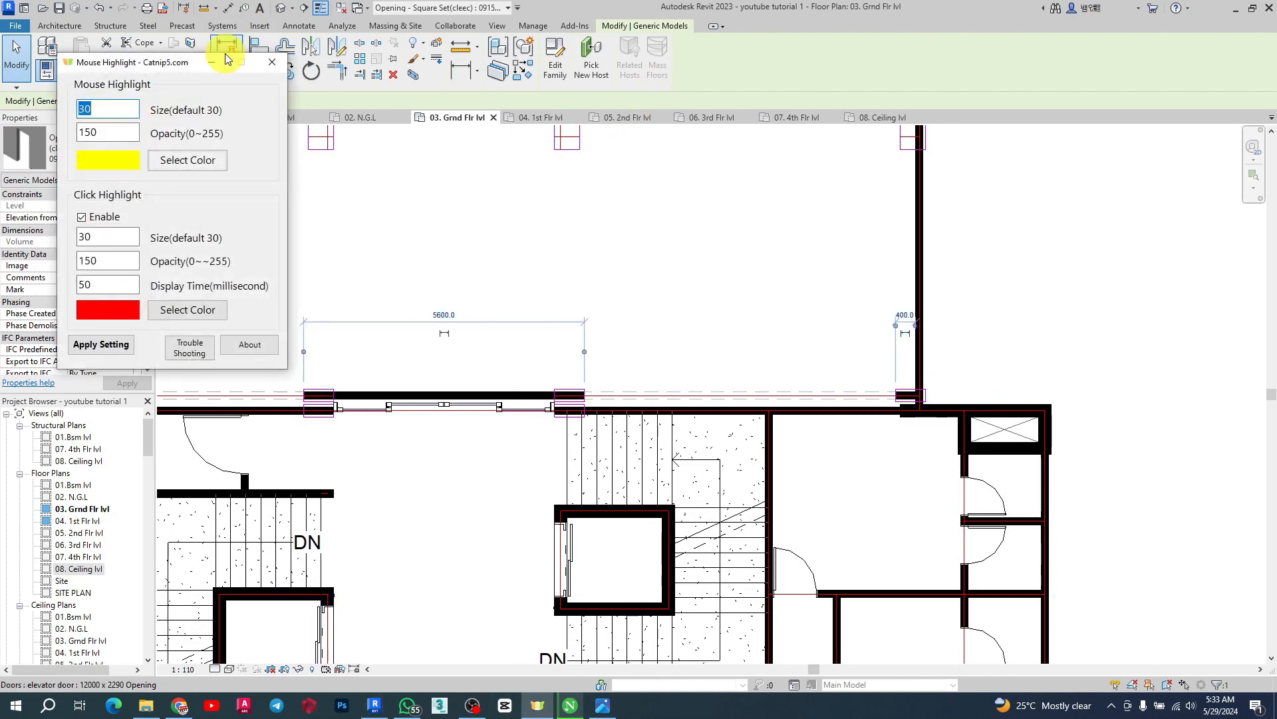
click(204, 65)
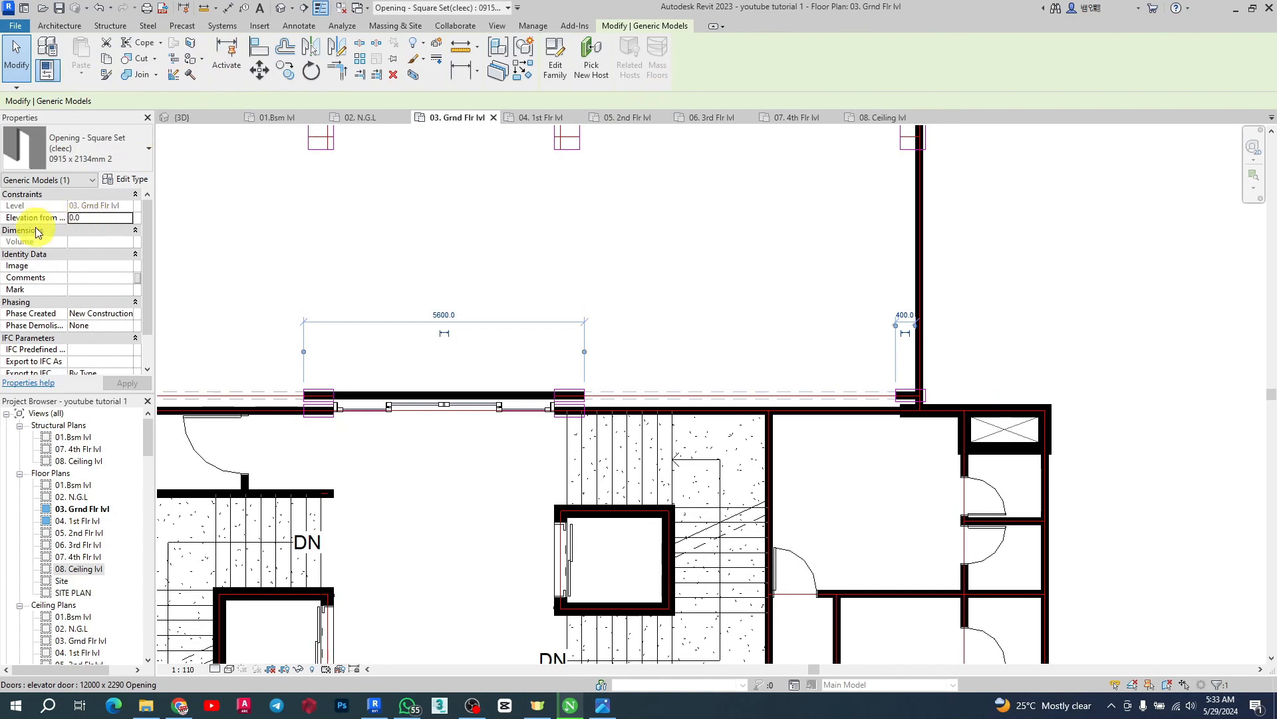
Place another instance of the opening on the north wall over the sliding door
scroll(892, 356, down, 3)
scroll(829, 360, up, 3)
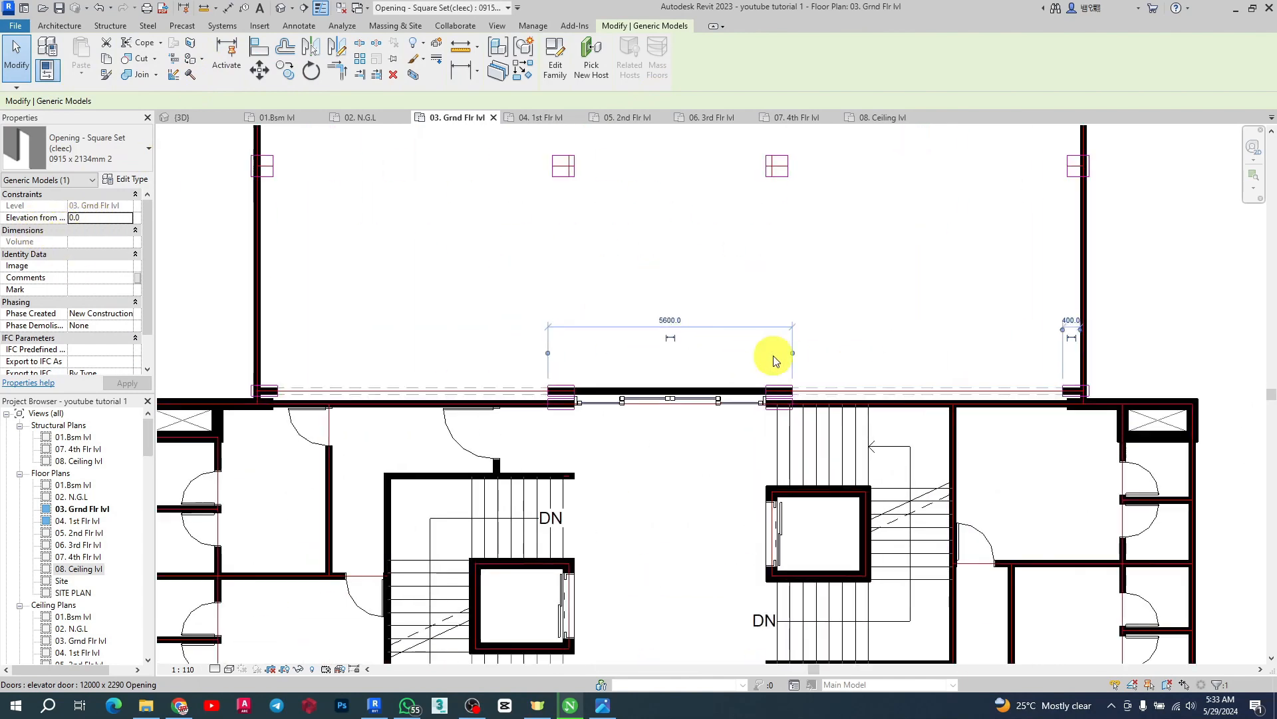
click(523, 71)
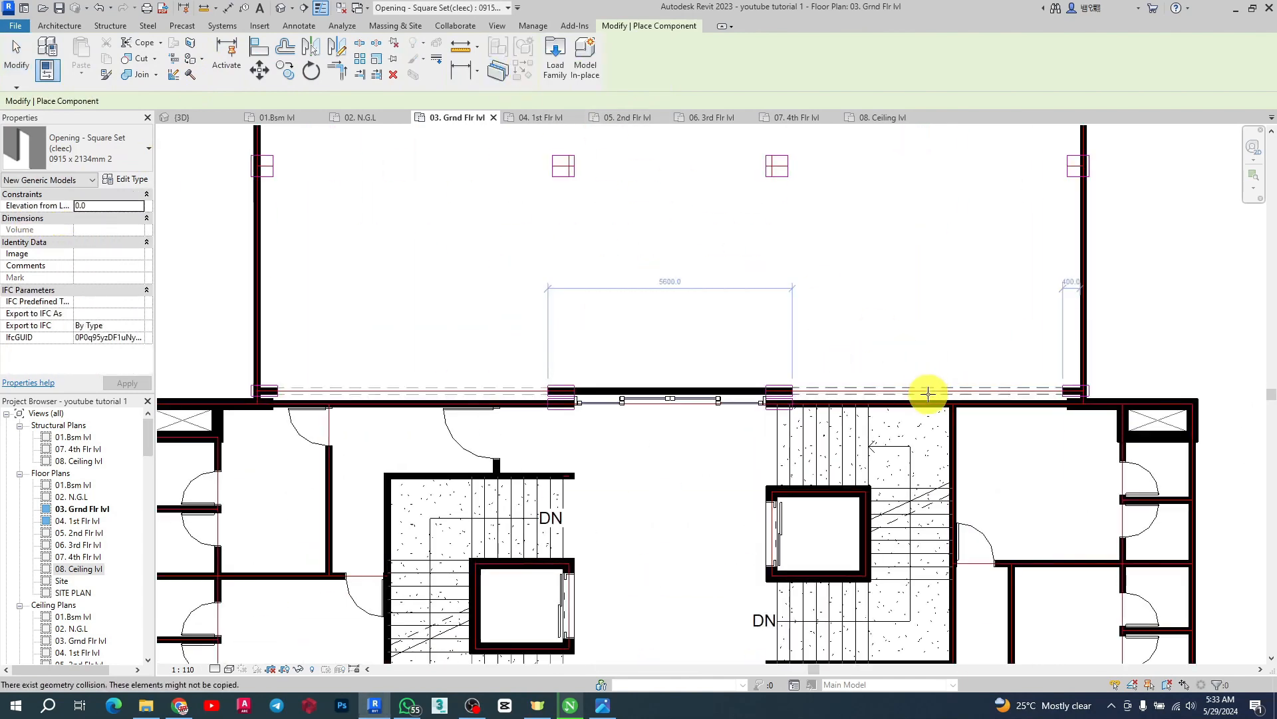
click(665, 387)
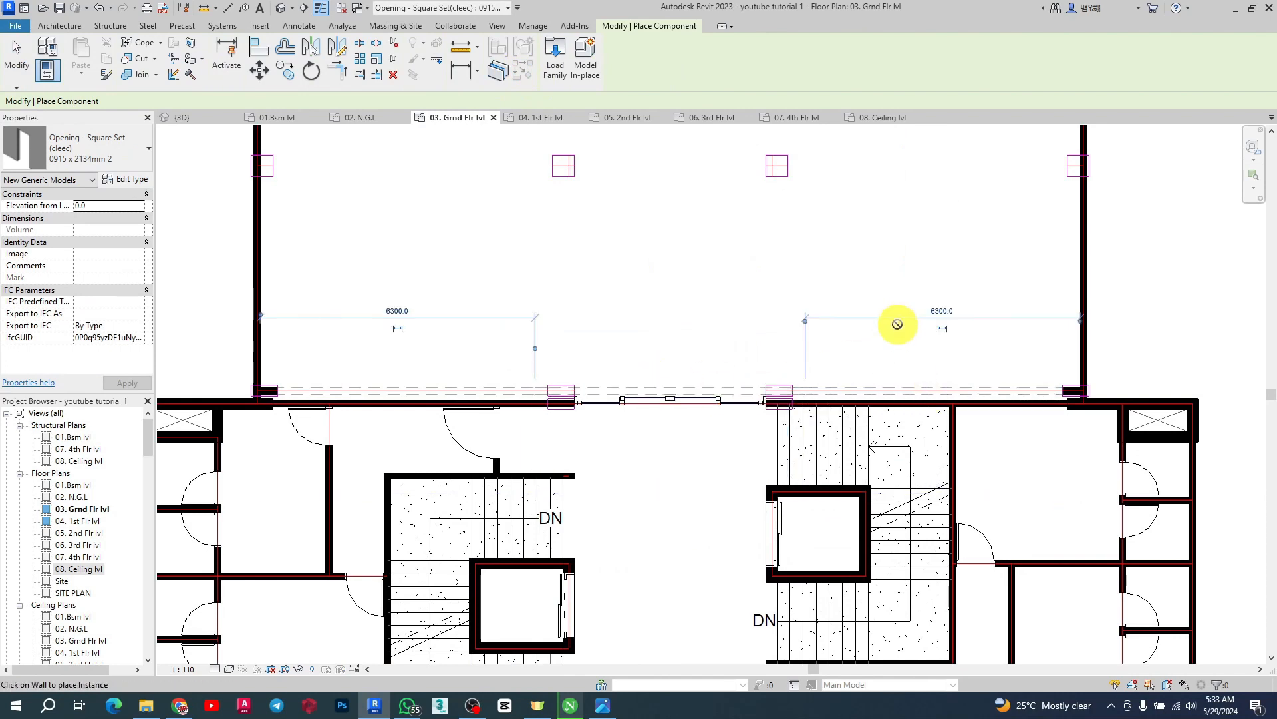
key(Escape)
key(Escape)
click(721, 386)
scroll(727, 389, up, 3)
click(737, 364)
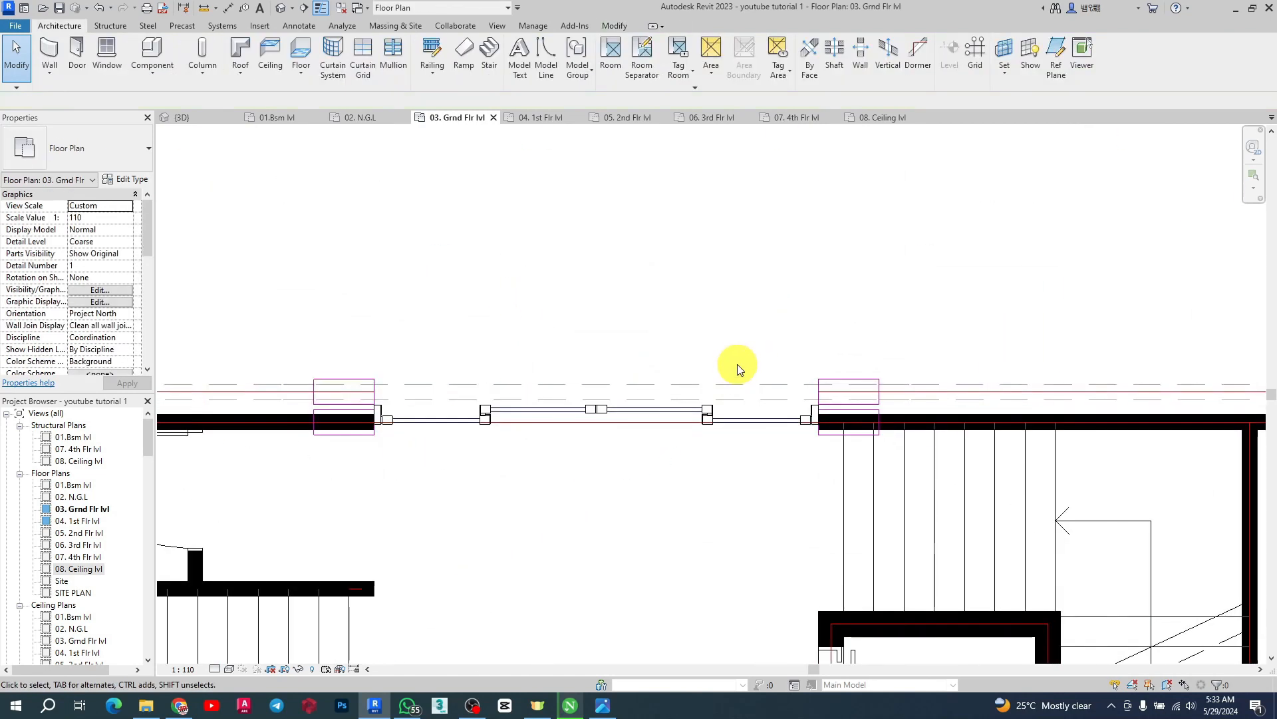
Try setting the opening type's width to 500, then undo the change
click(736, 379)
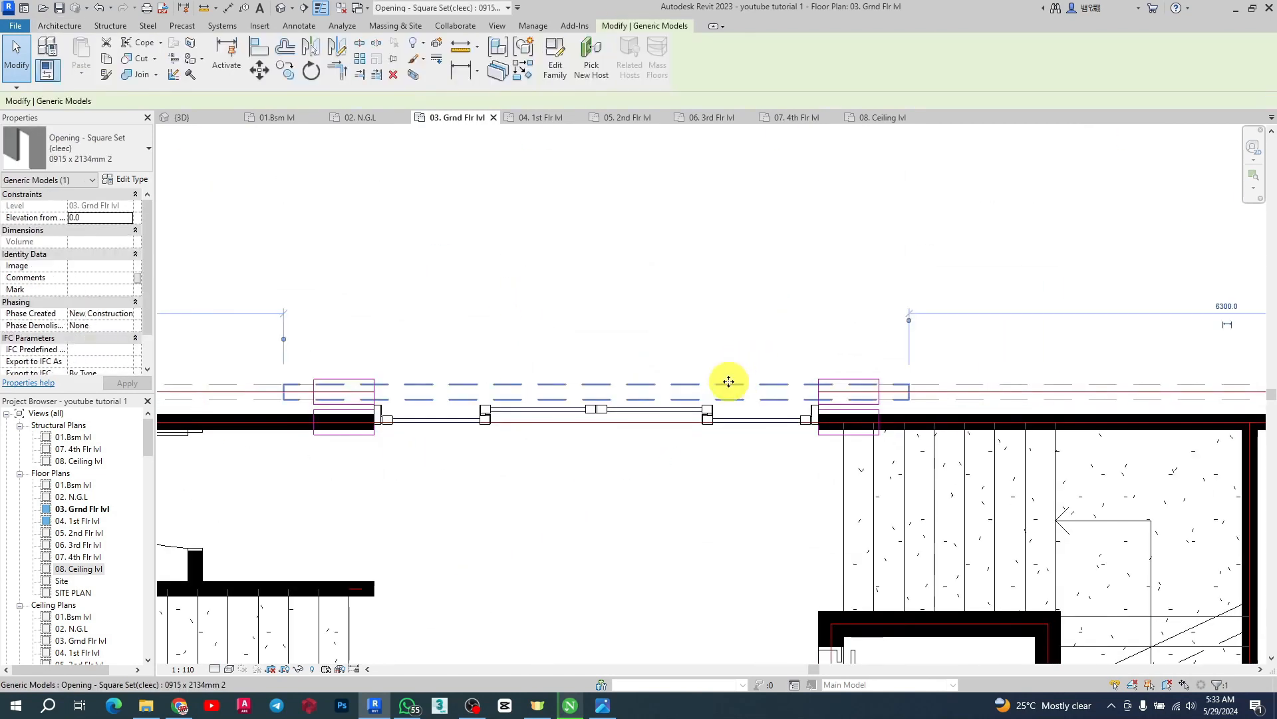
click(133, 179)
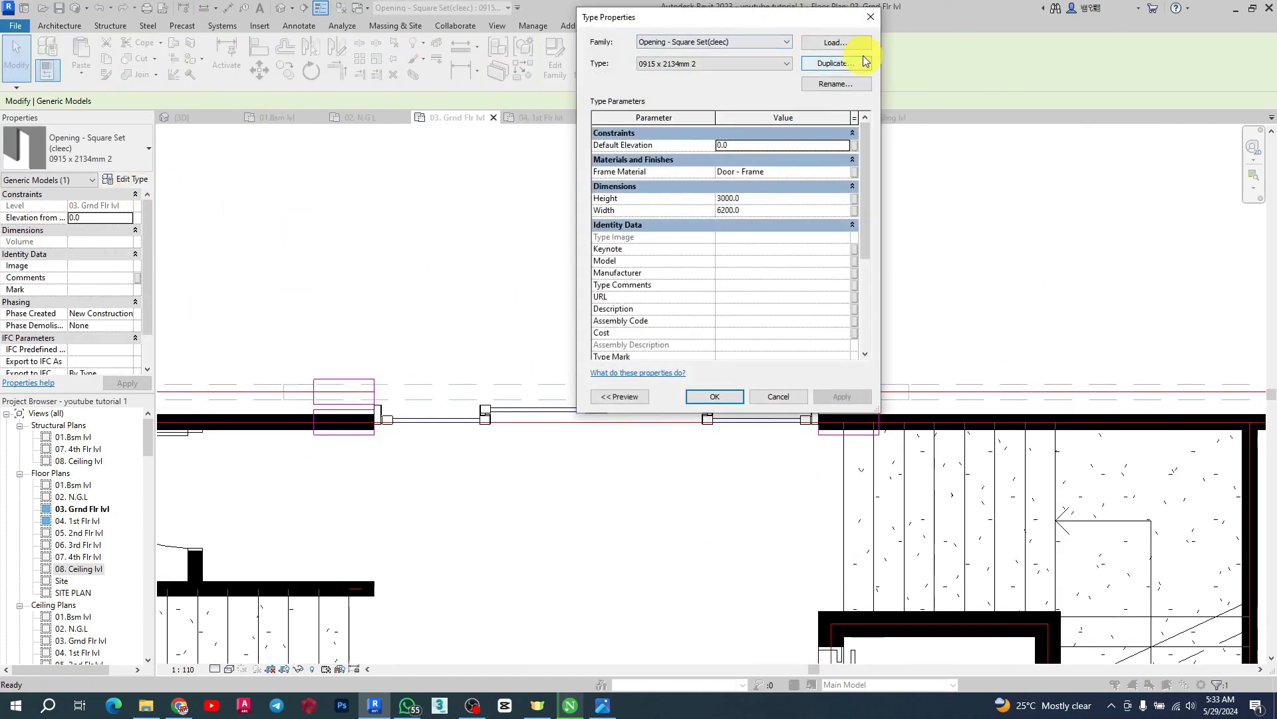
click(762, 214)
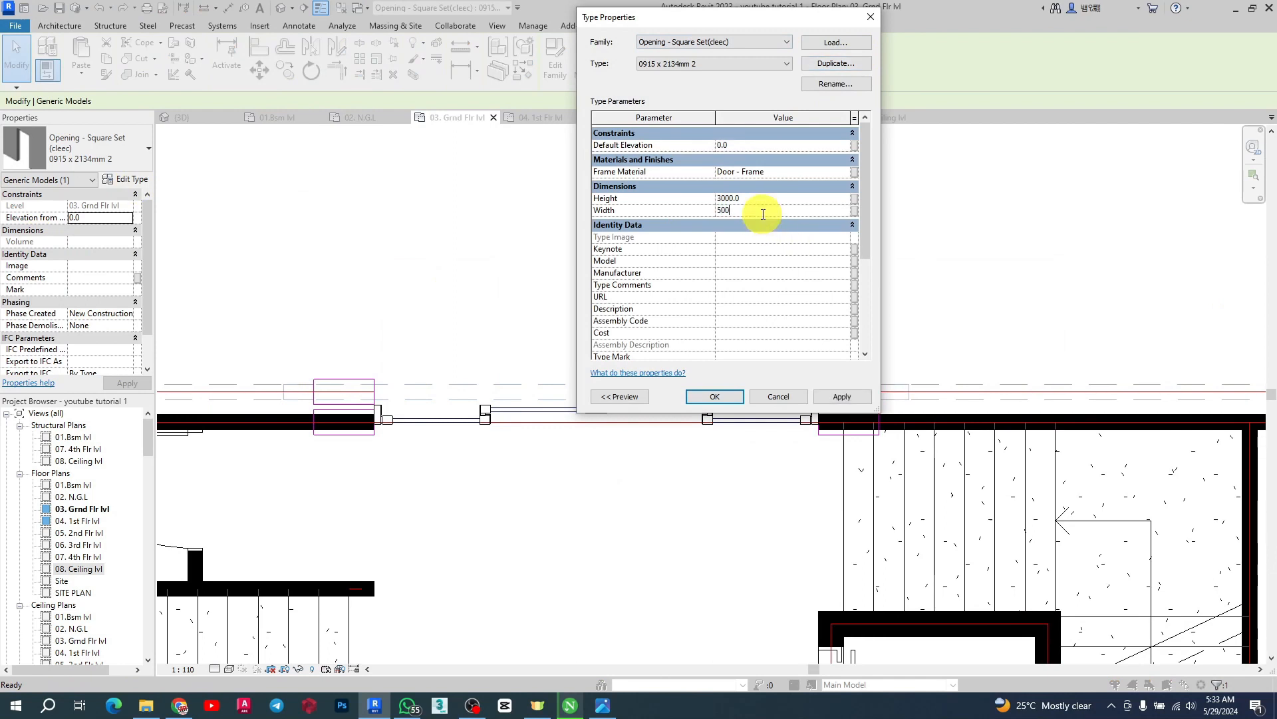
click(842, 396)
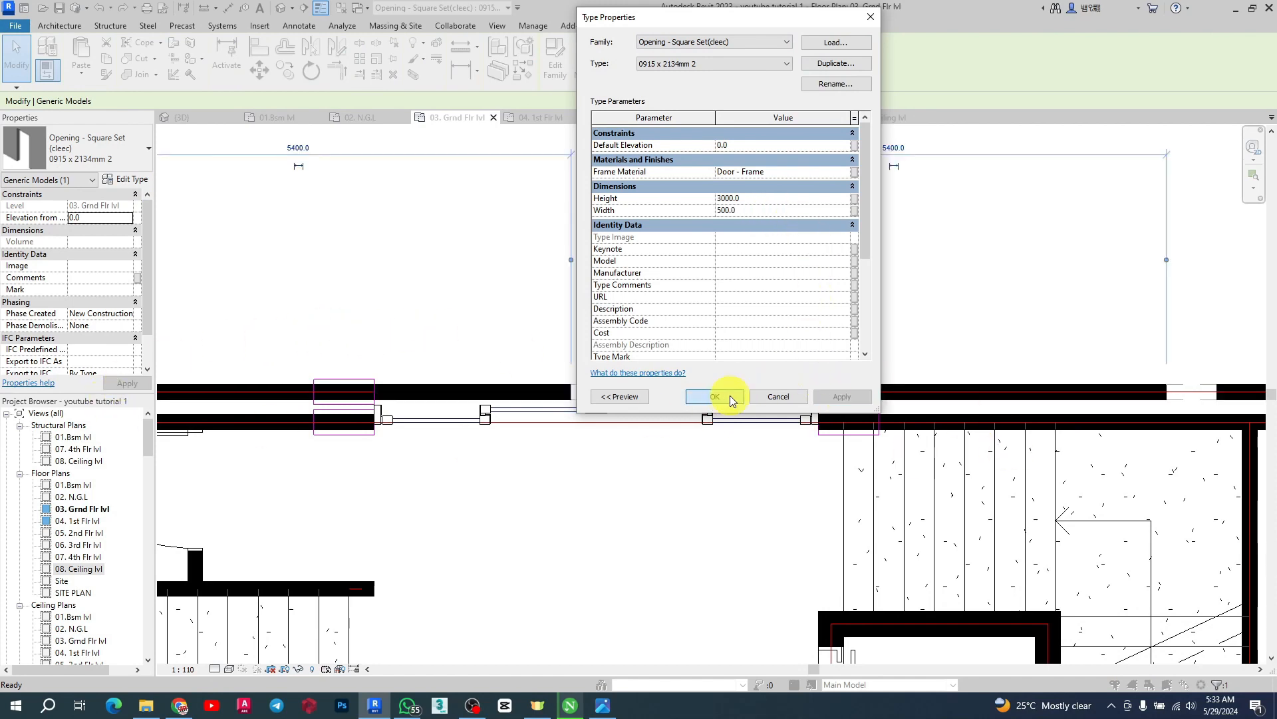
click(730, 395)
scroll(731, 366, down, 4)
scroll(426, 357, up, 5)
scroll(738, 365, down, 6)
scroll(436, 385, up, 3)
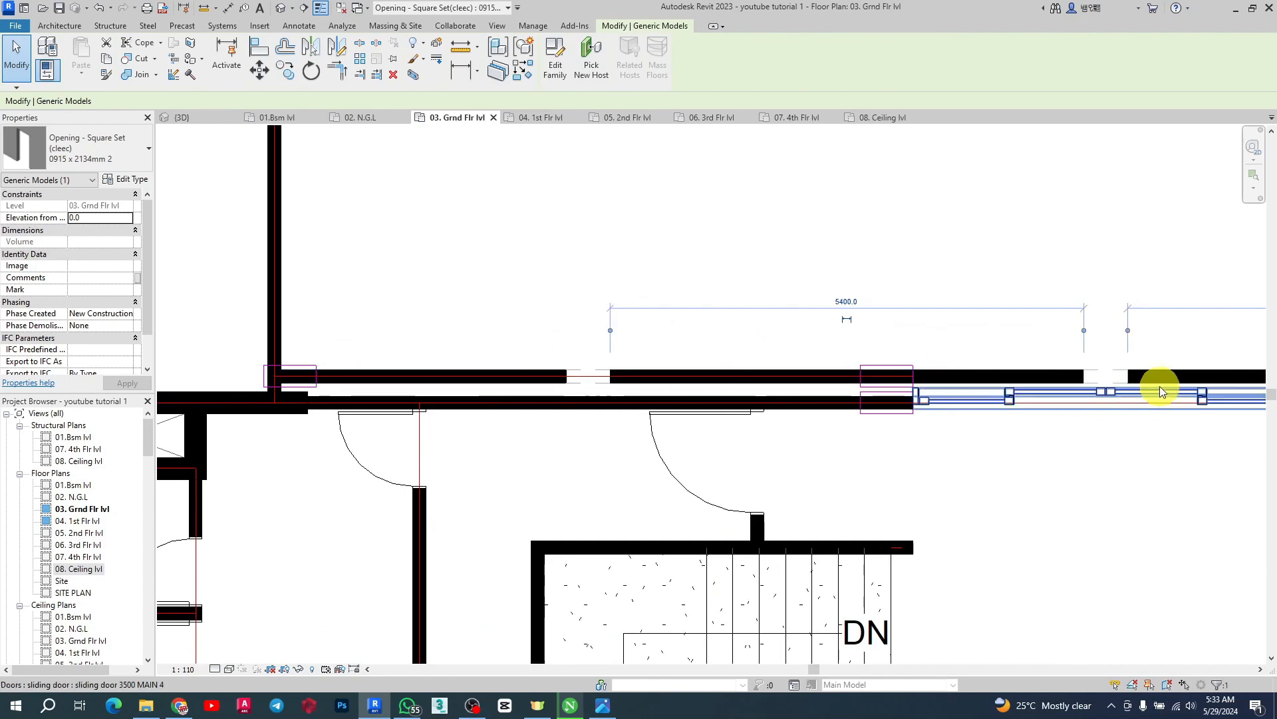
key(ctrl+z)
Duplicate the new opening's type as 0915 x 2134mm 3 and set its width to 4400
scroll(708, 294, down, 5)
scroll(898, 320, up, 6)
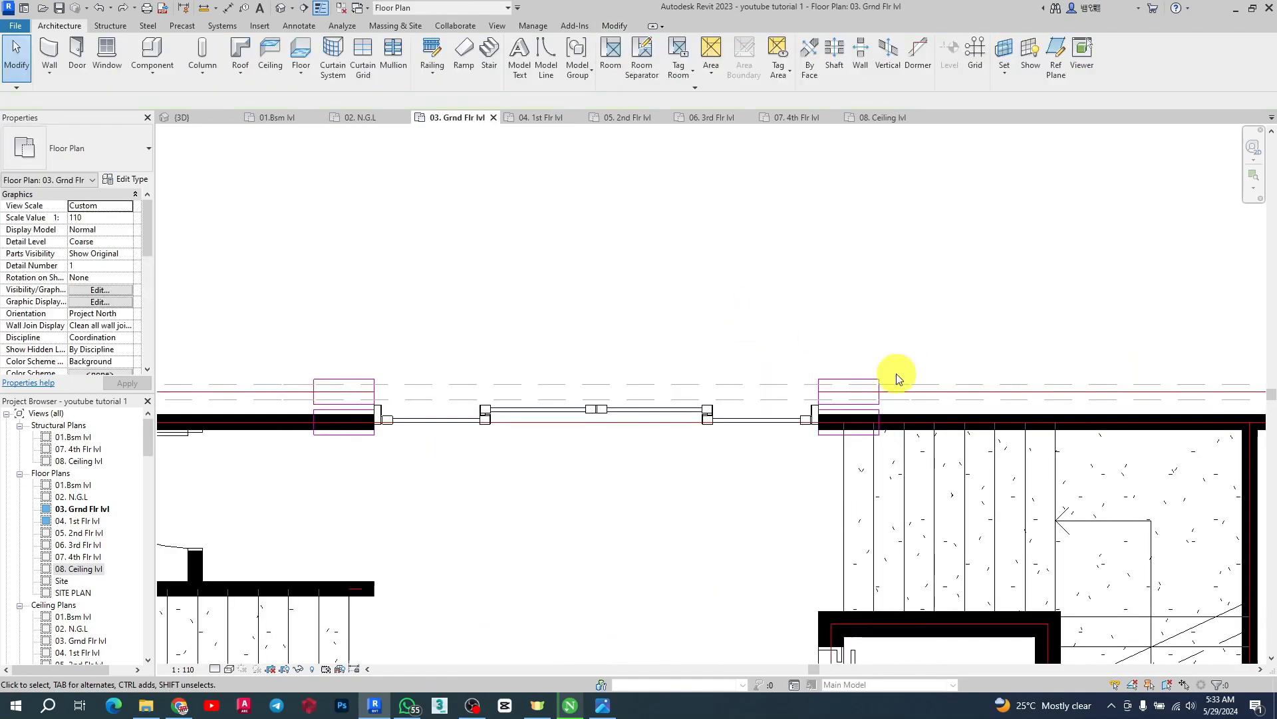
click(695, 383)
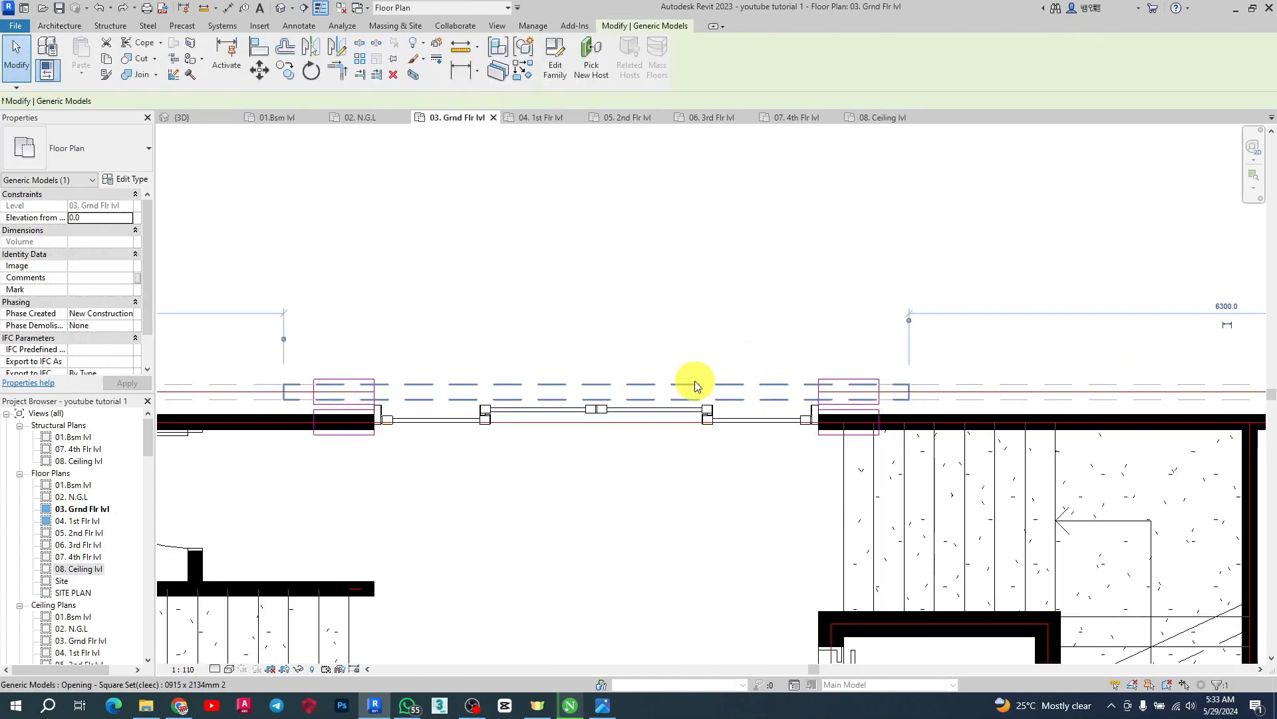
click(132, 177)
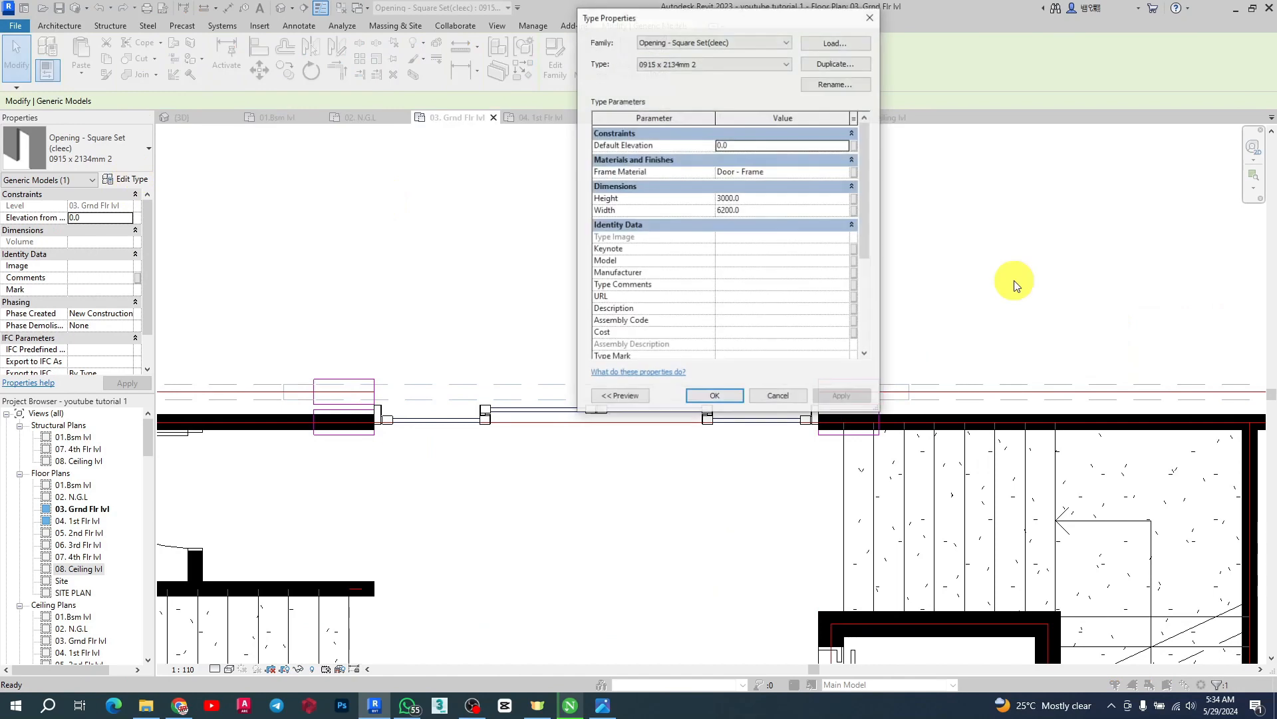
click(857, 61)
click(724, 243)
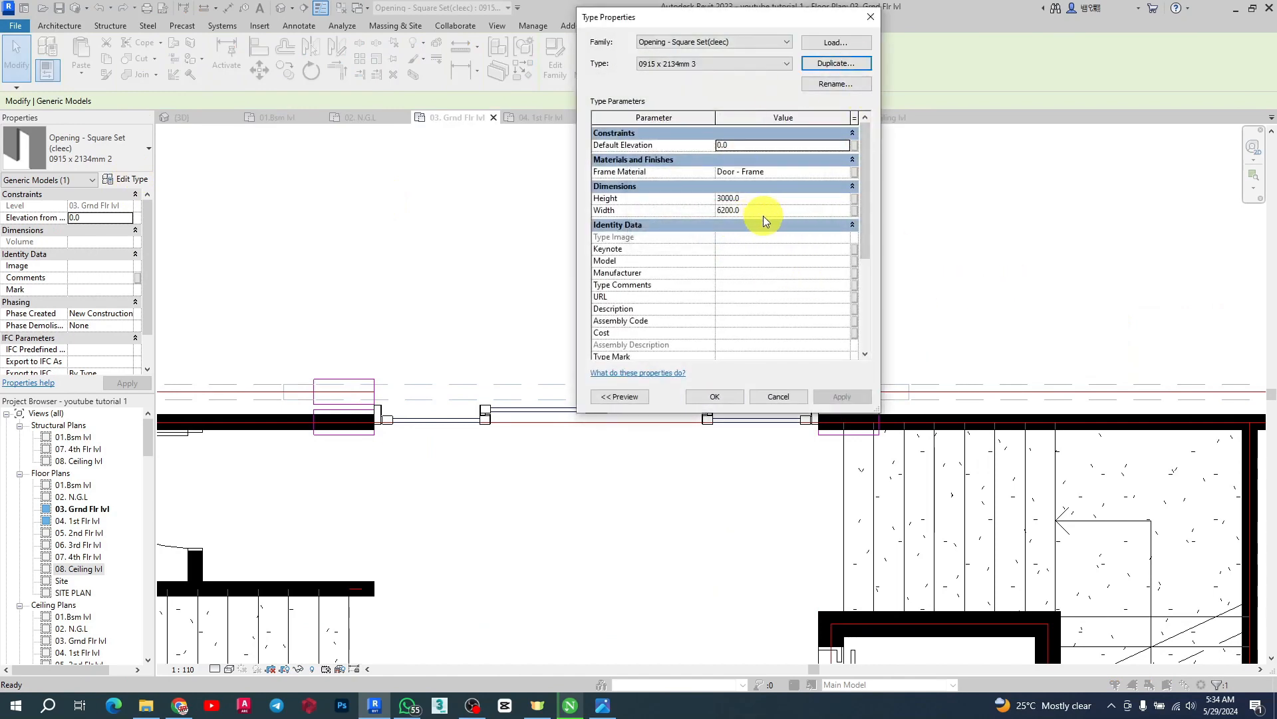
click(763, 213)
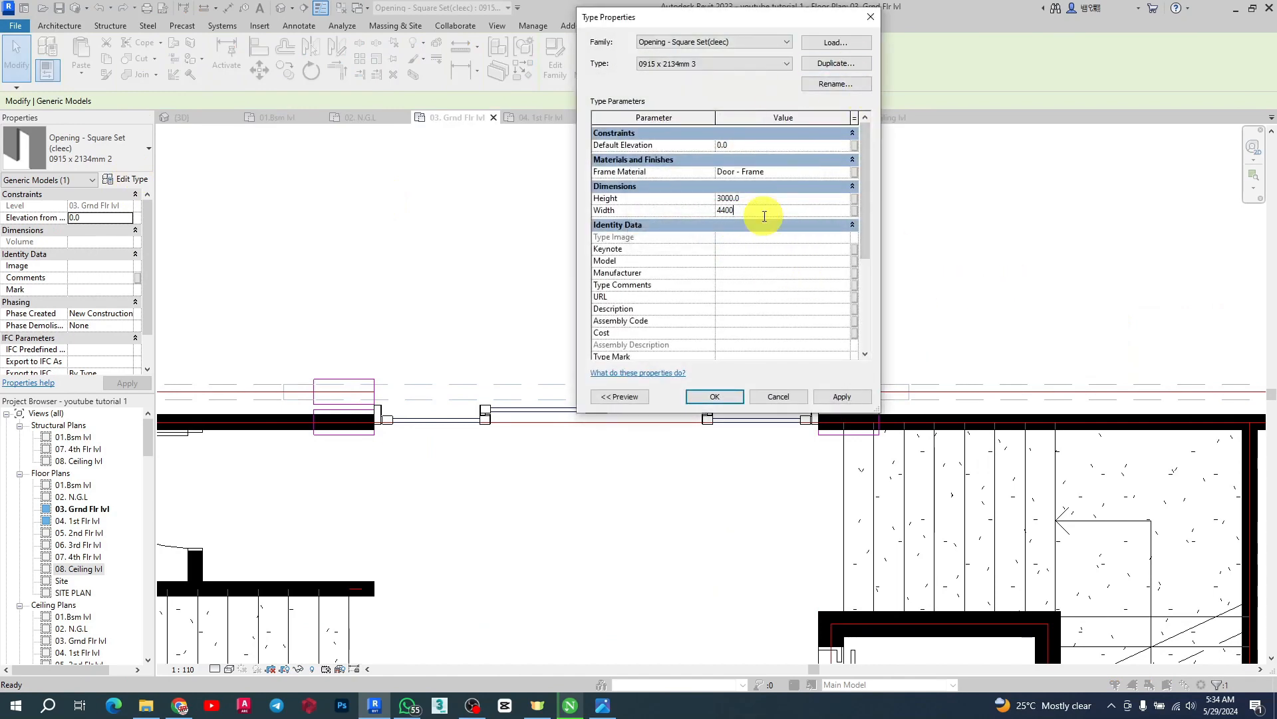
click(715, 396)
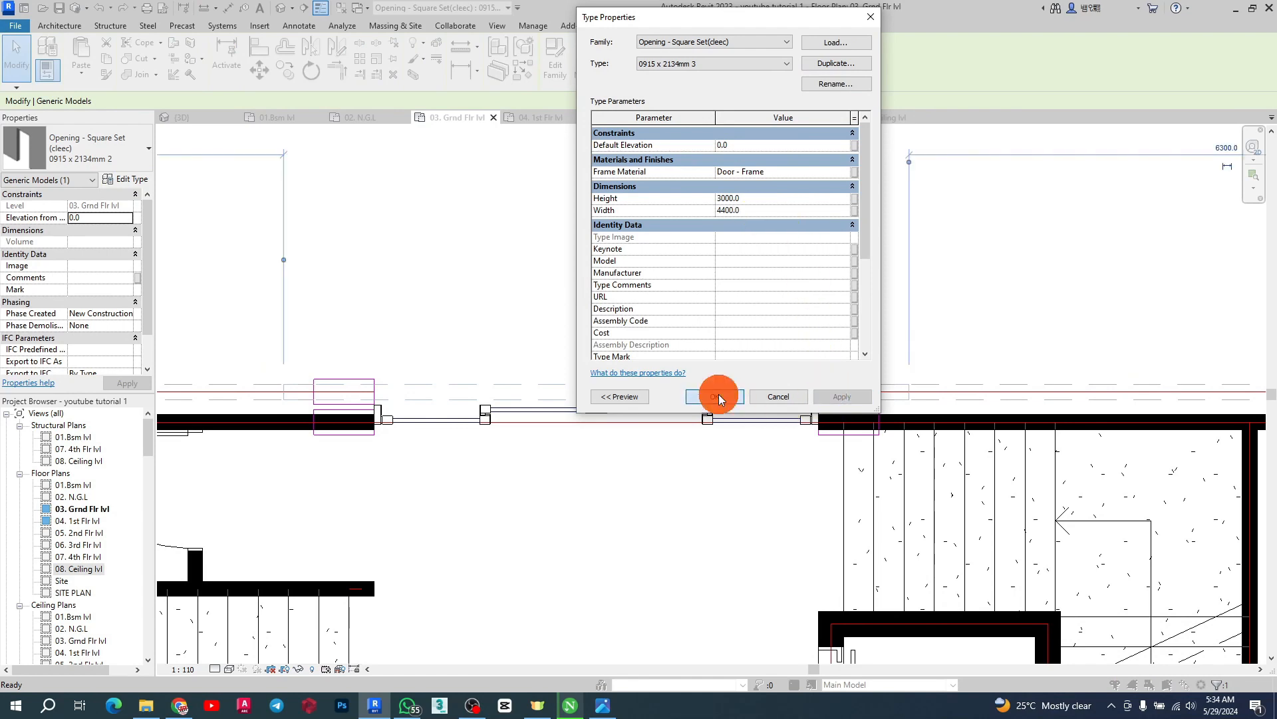
scroll(310, 391, up, 5)
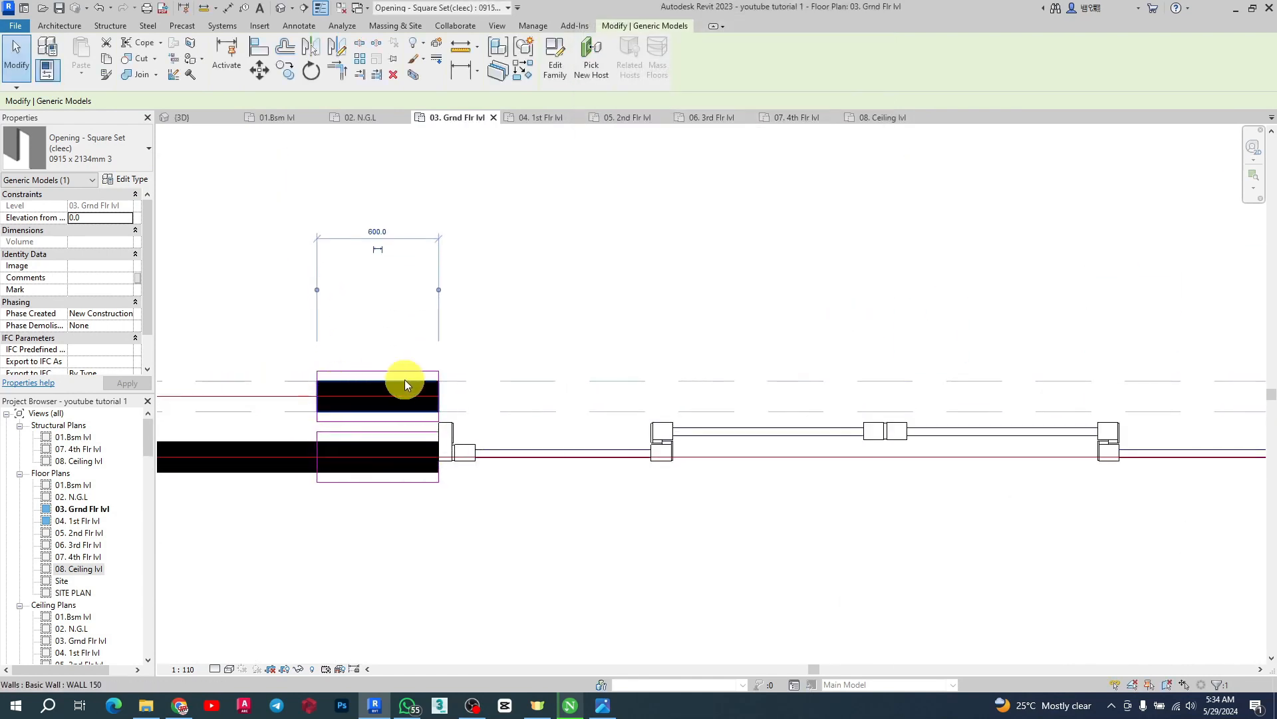
scroll(526, 373, down, 7)
scroll(650, 237, down, 3)
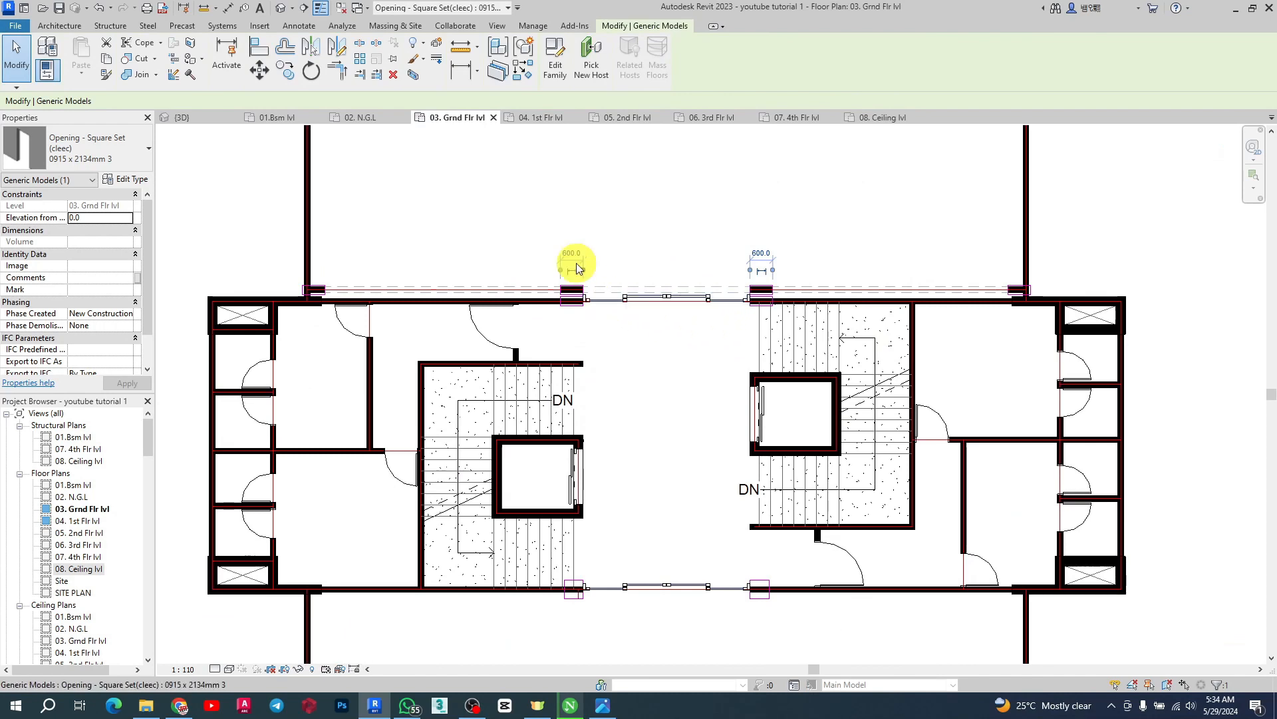
click(523, 71)
scroll(676, 280, down, 2)
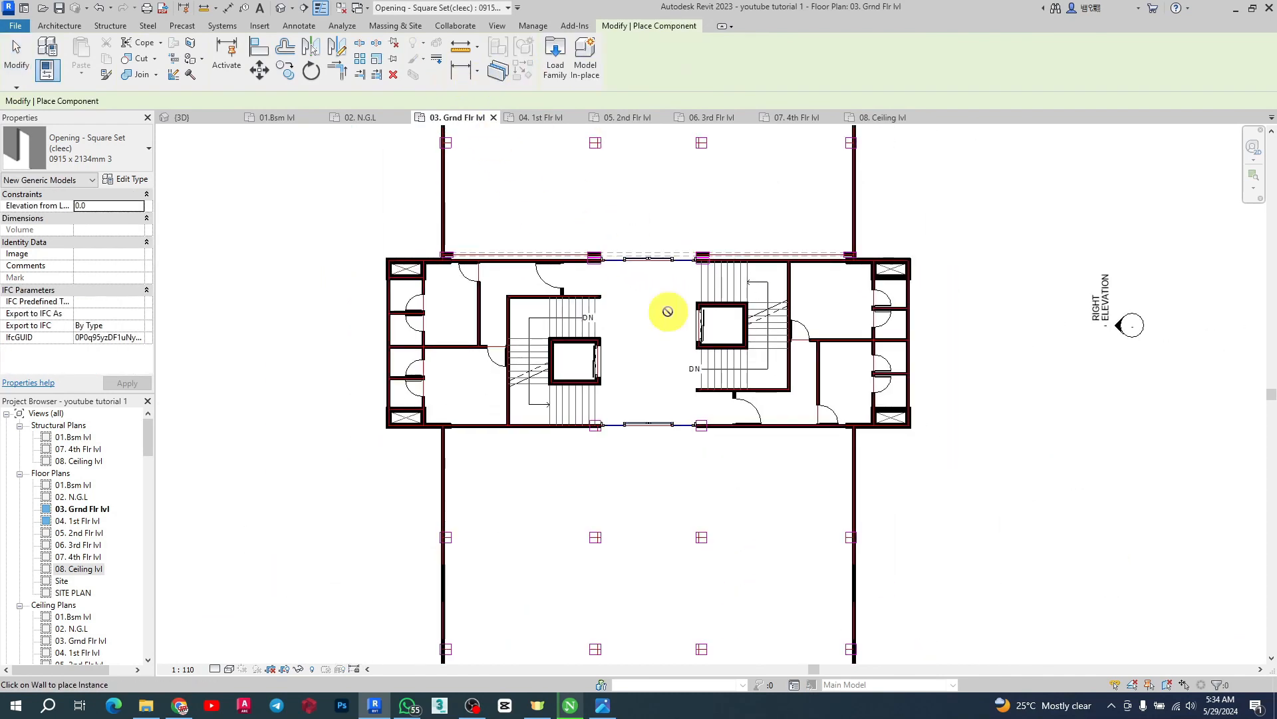
scroll(664, 465, up, 3)
scroll(646, 335, down, 4)
key(Escape)
scroll(617, 494, down, 5)
scroll(597, 318, up, 7)
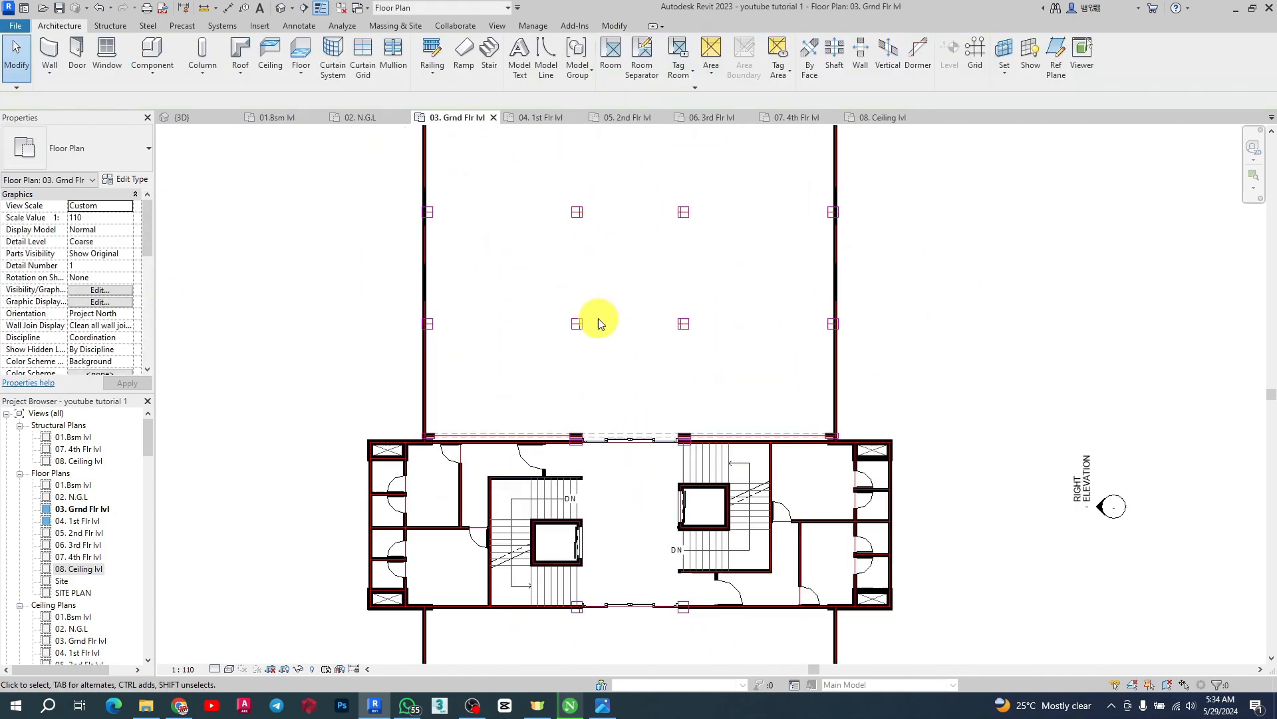
Inspect the openings in the north wall in the 3D view
click(208, 121)
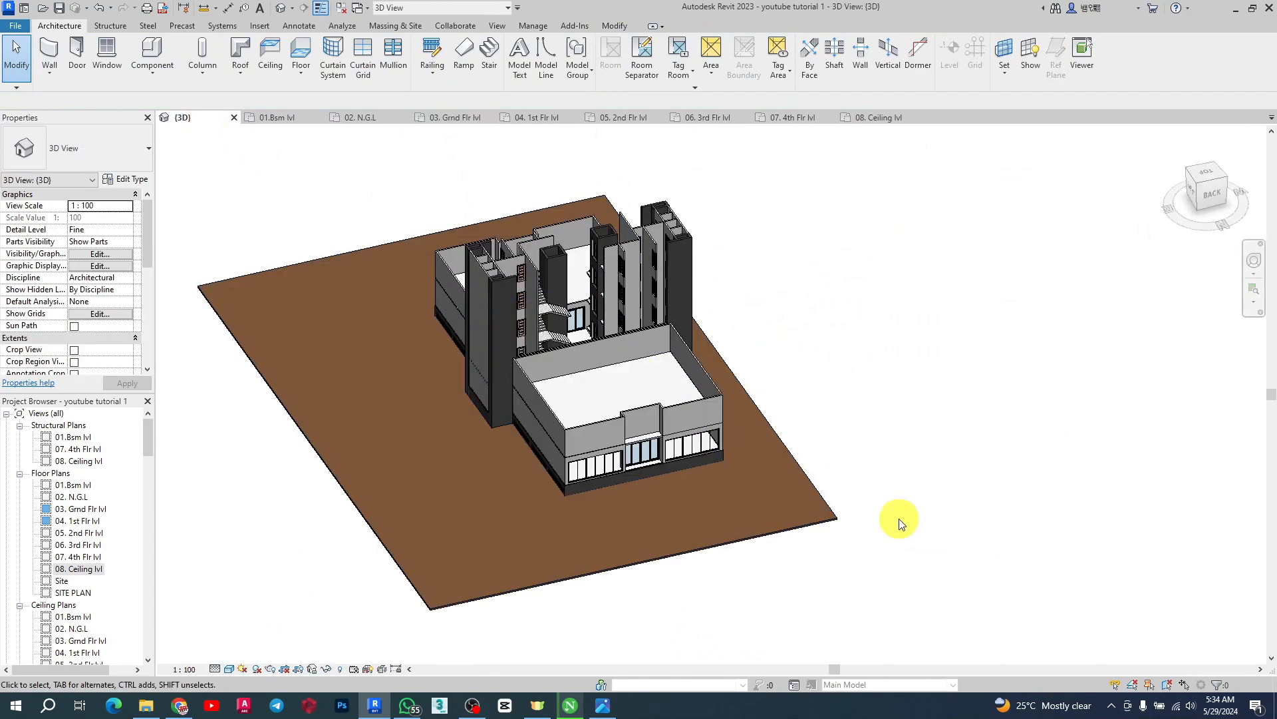
scroll(588, 405, up, 5)
shift+middle_drag(558, 400, 380, 336)
scroll(885, 322, down, 3)
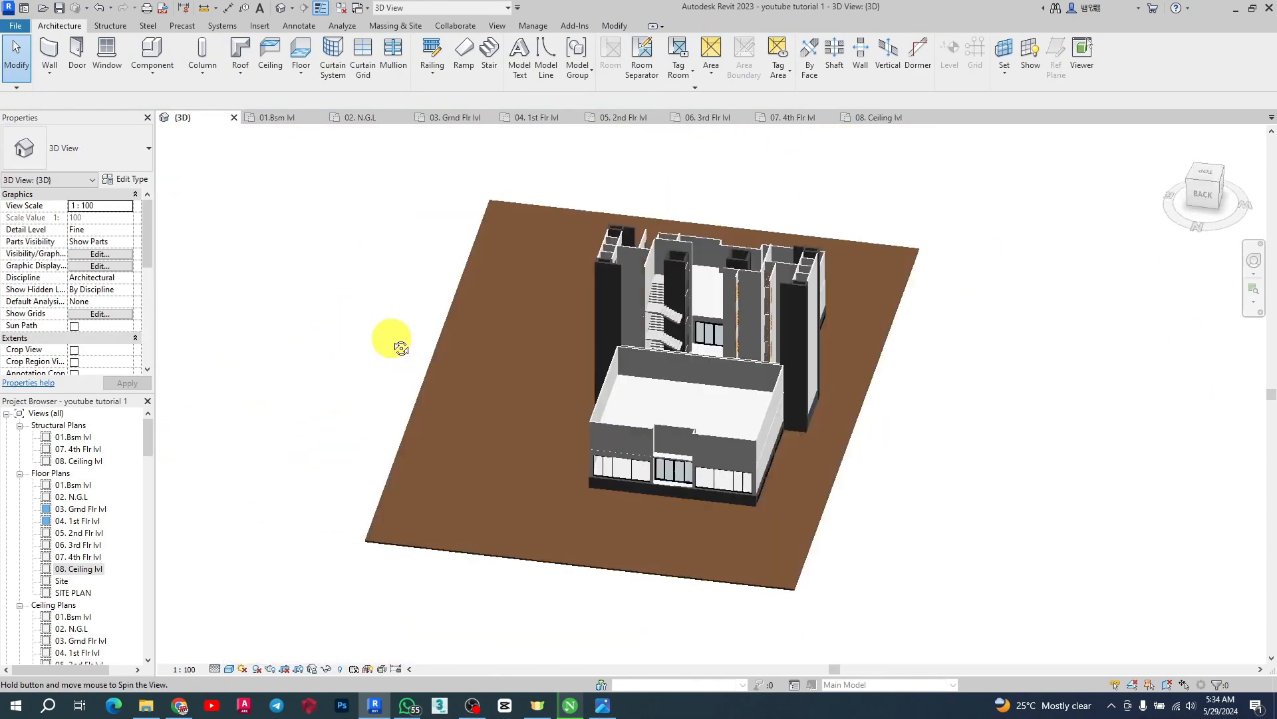
scroll(666, 366, up, 6)
scroll(545, 307, up, 3)
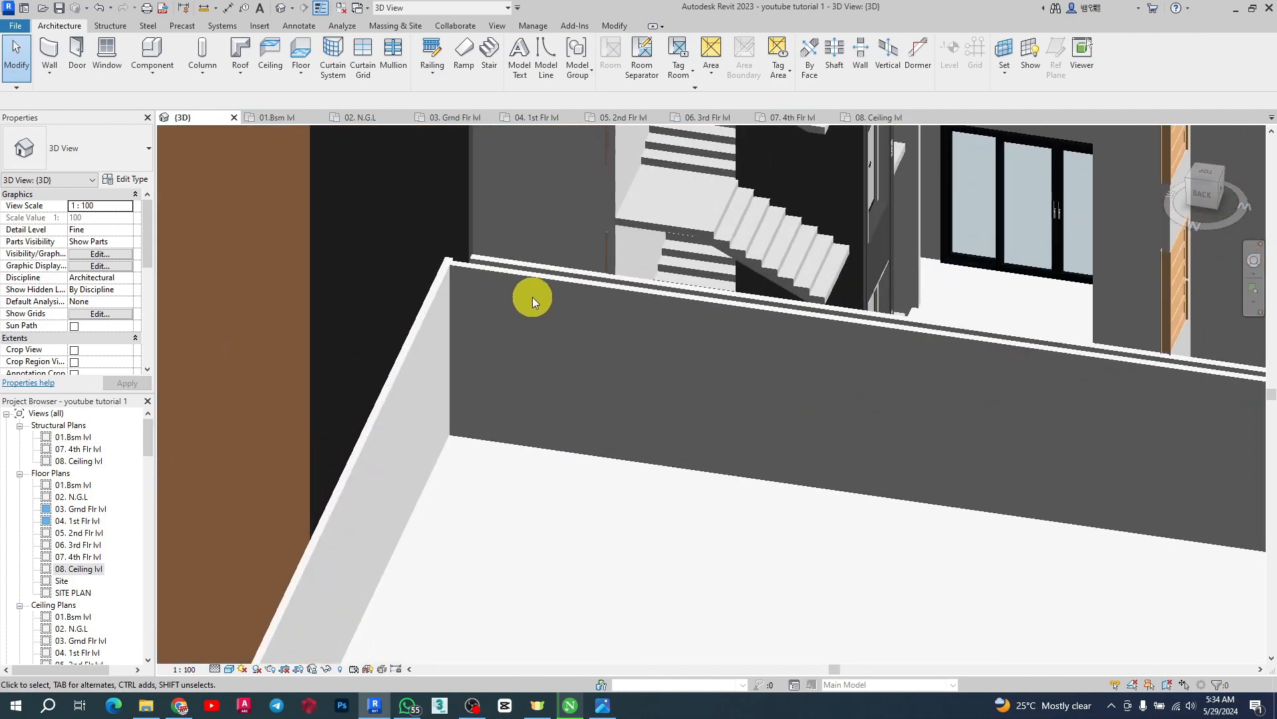
click(453, 119)
Copy the three north wall openings and paste them aligned to the 04. 1st Flr lvl level
click(626, 440)
scroll(627, 440, up, 1)
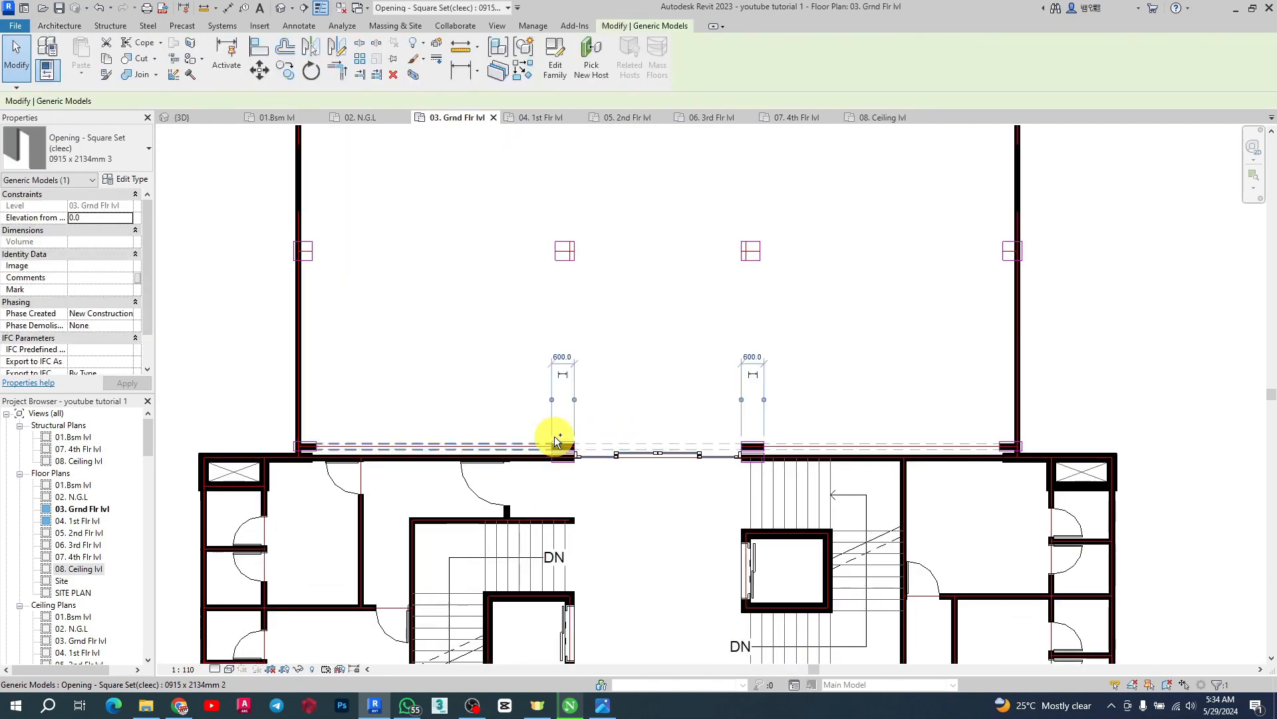
ctrl+click(864, 437)
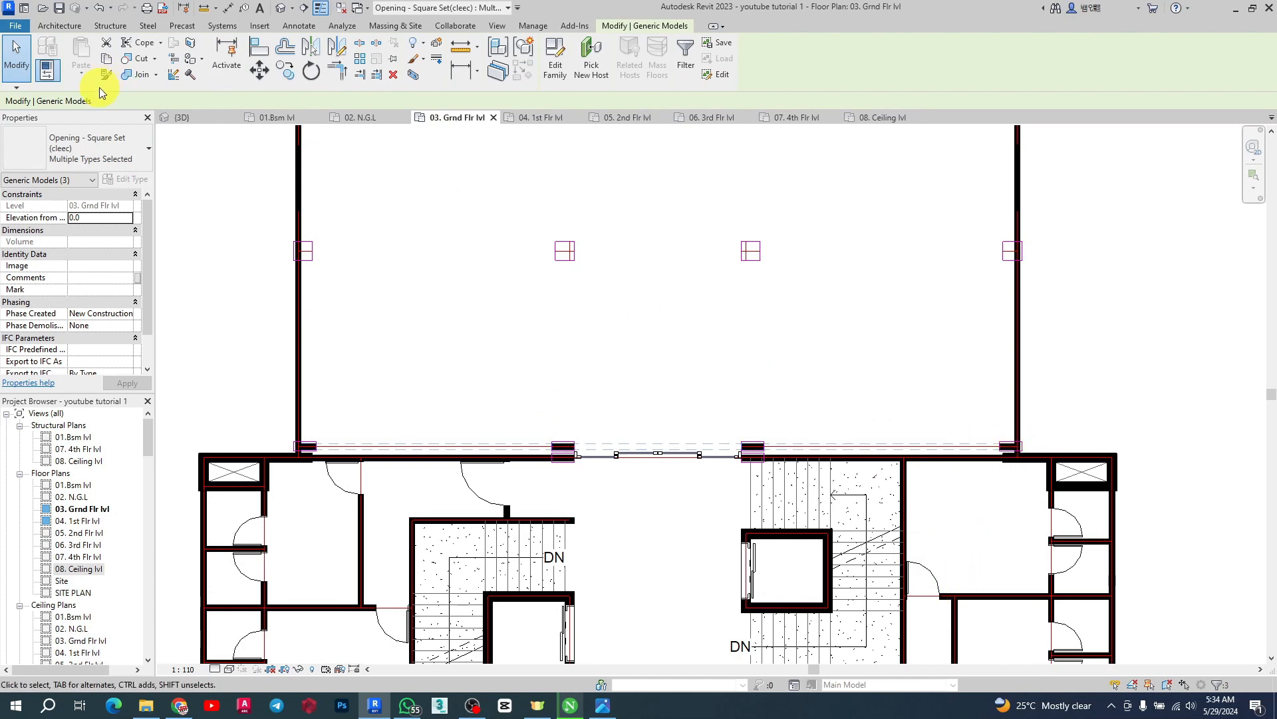
click(106, 62)
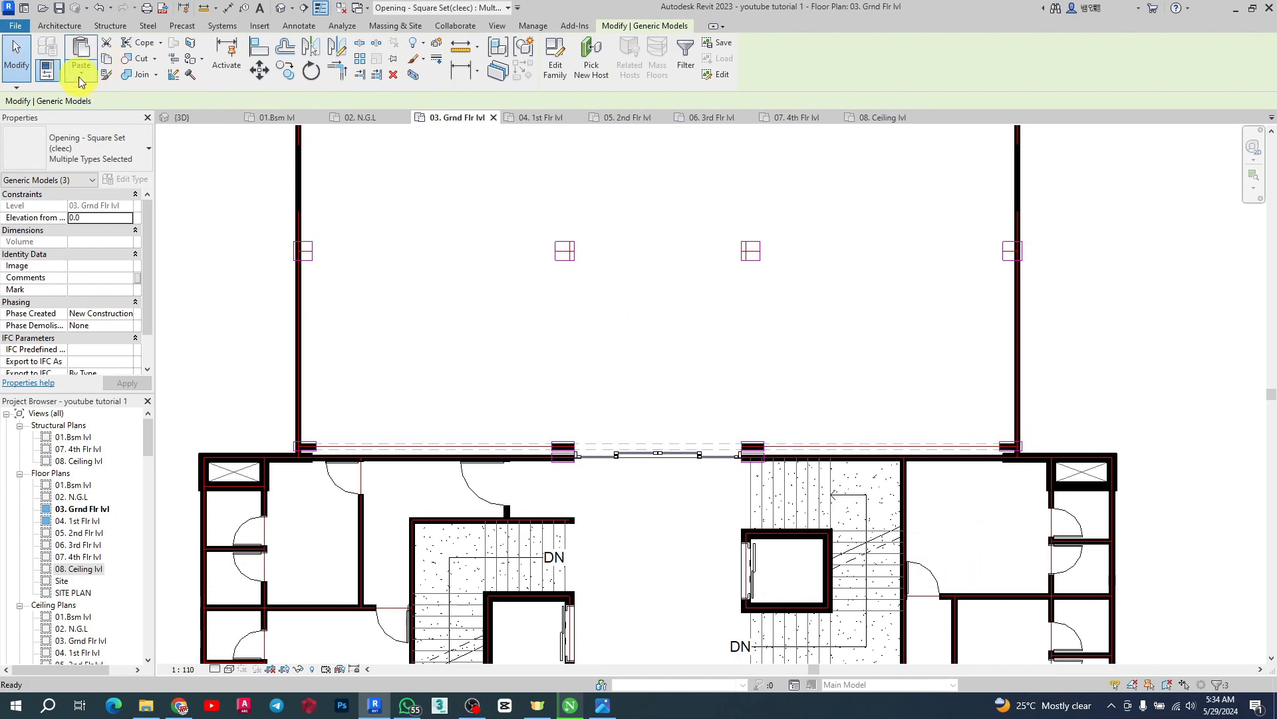
click(80, 80)
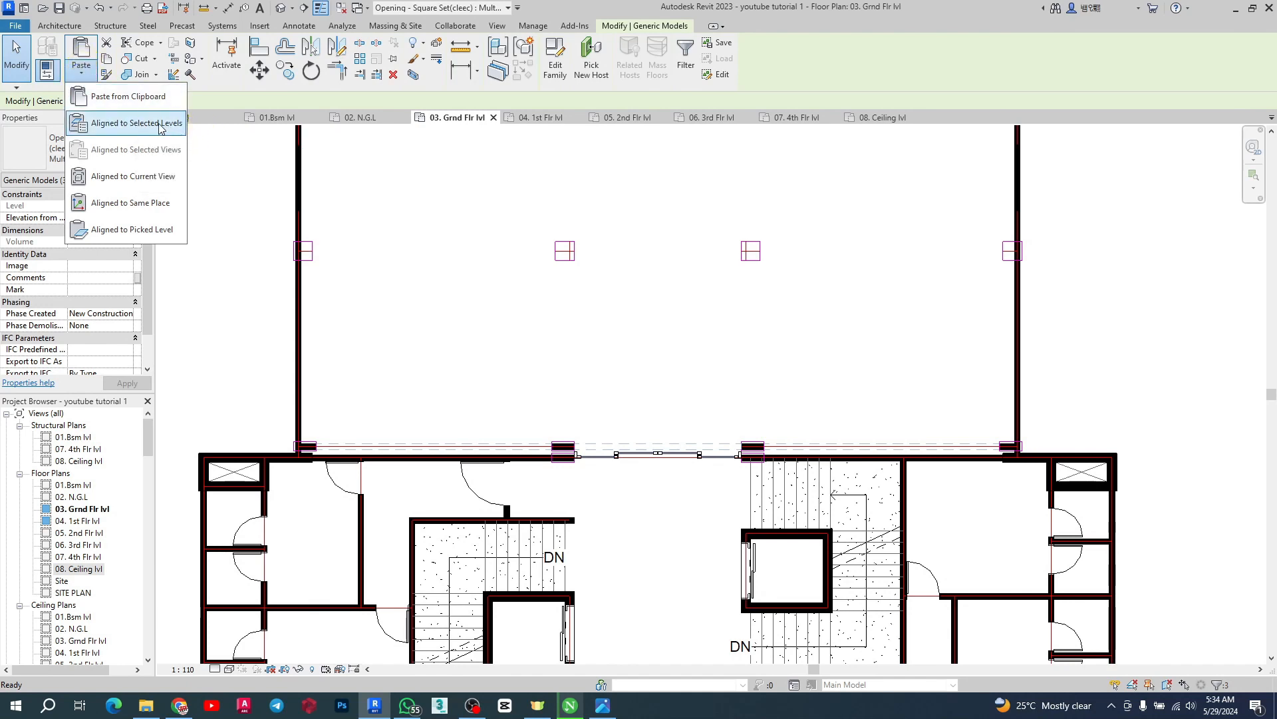
click(136, 124)
click(938, 240)
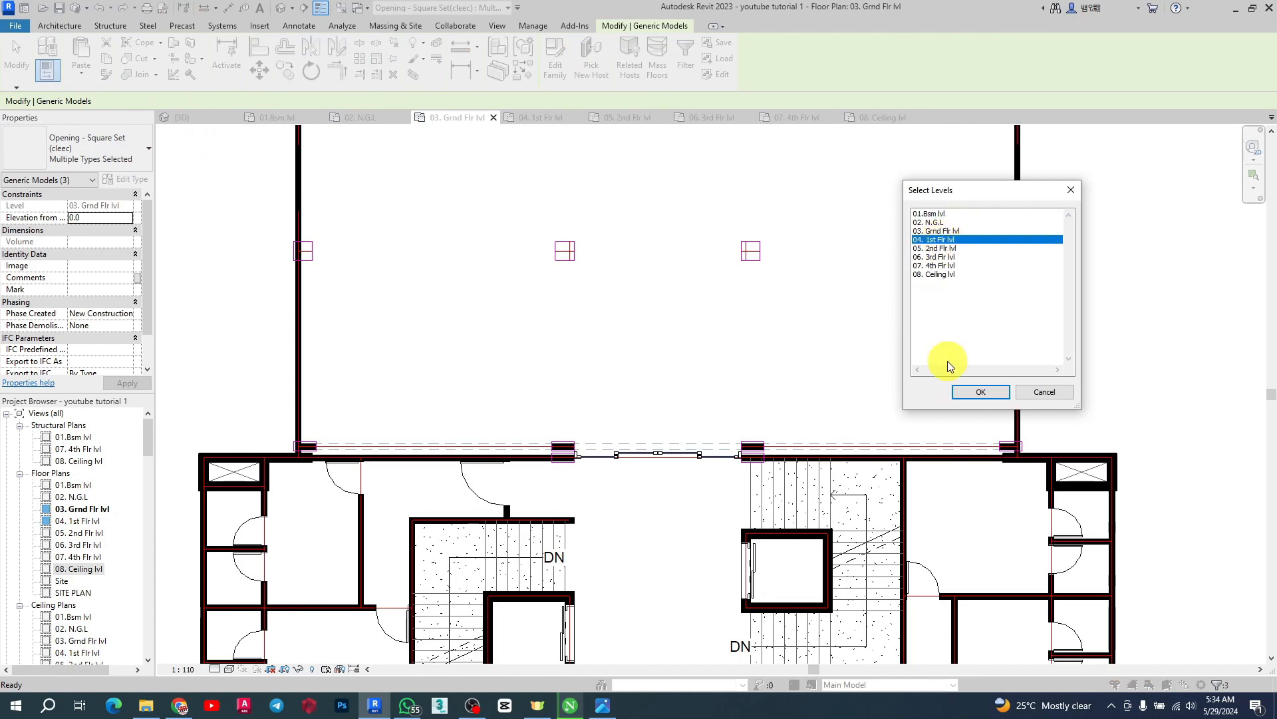
click(974, 394)
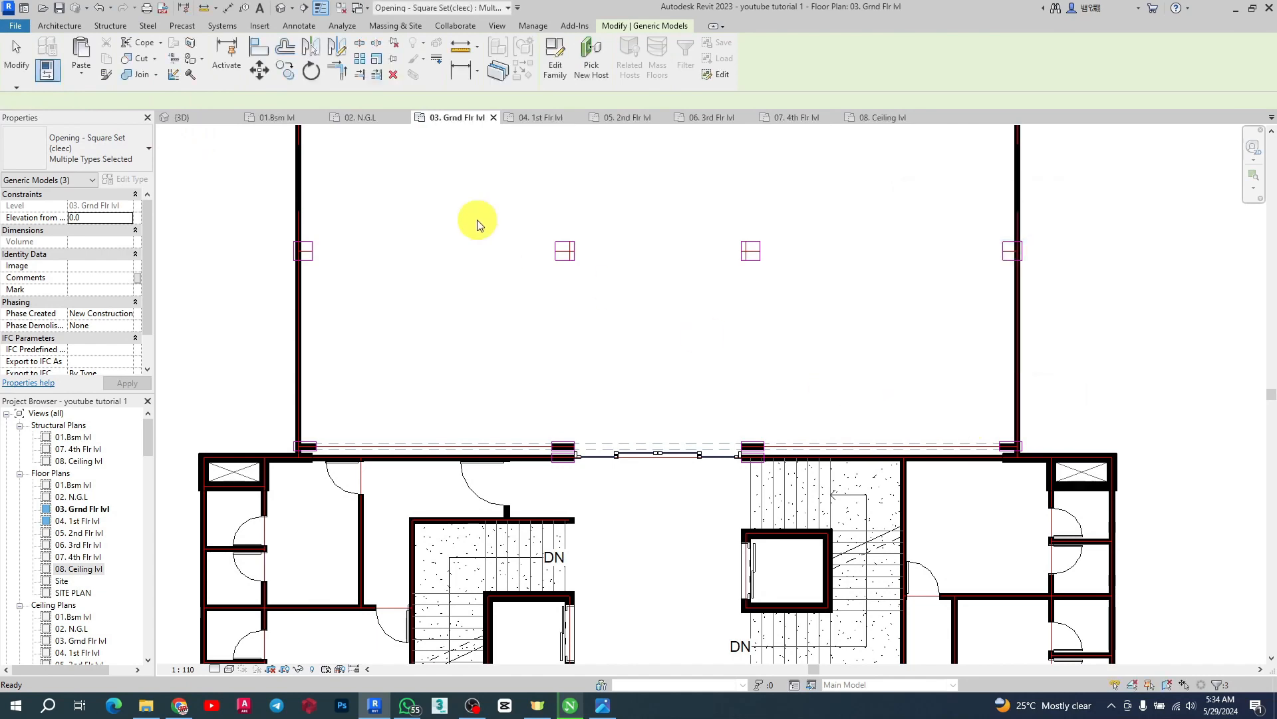
Inspect the pasted openings on the first-floor wall in the 3D view
click(194, 117)
scroll(432, 293, down, 4)
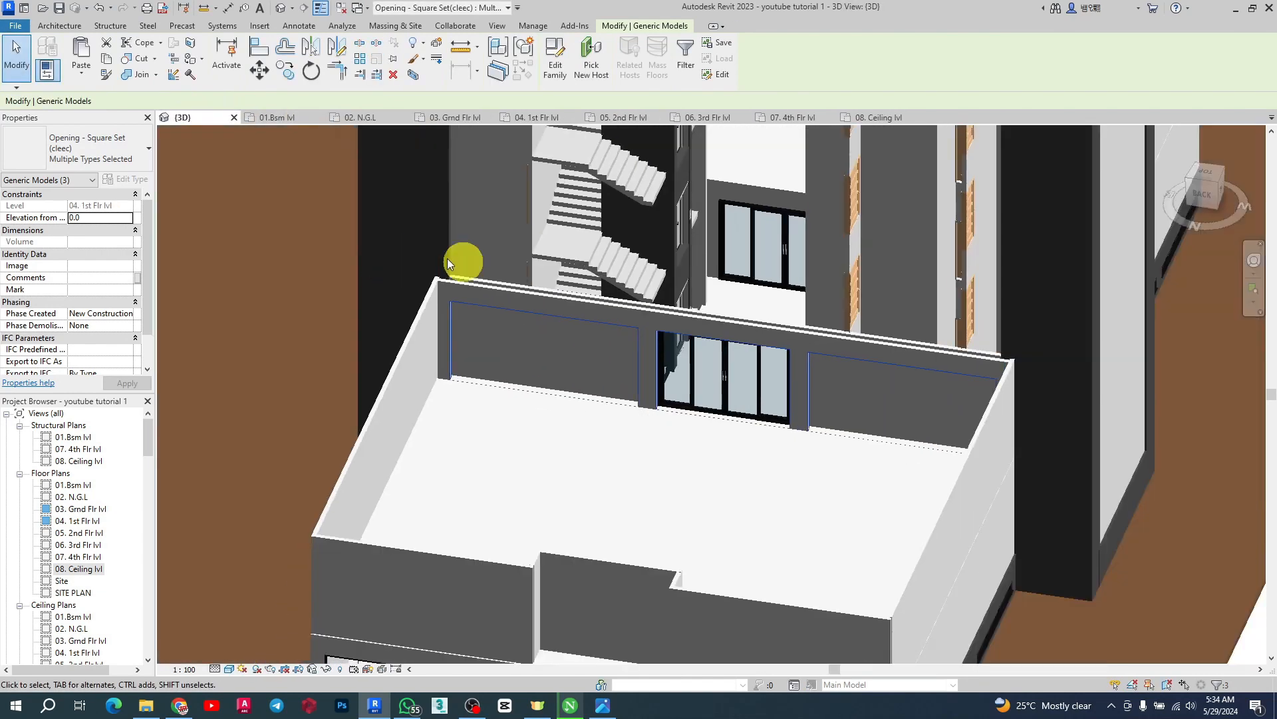
scroll(800, 355, up, 3)
key(Escape)
scroll(452, 321, up, 3)
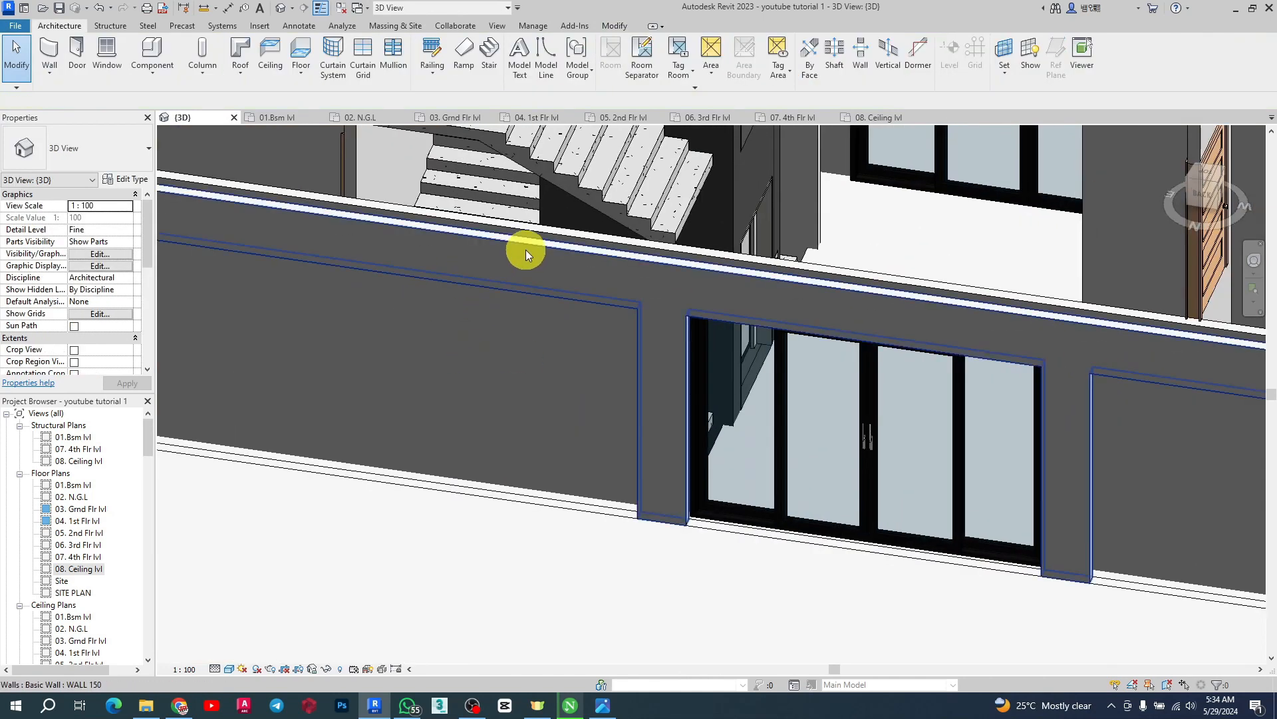
click(526, 249)
key(Escape)
Select one pasted opening and examine its dimensions in the 3D view
click(636, 322)
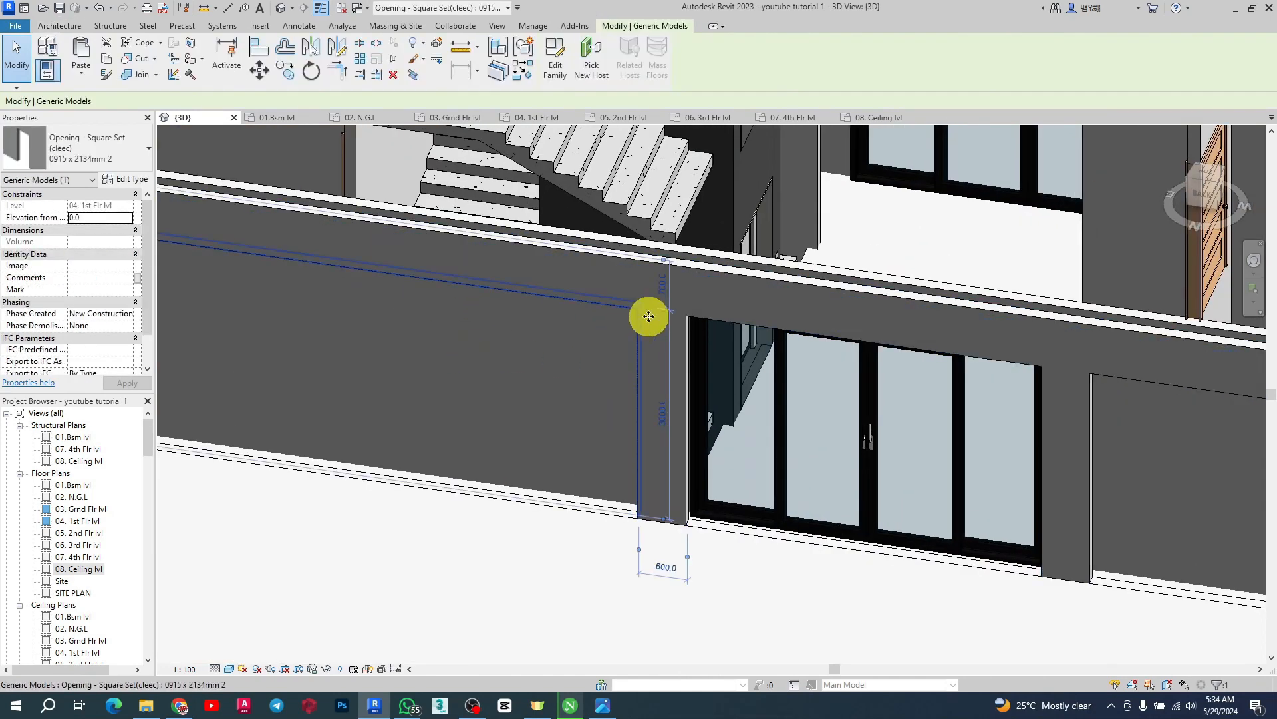
scroll(659, 299, up, 2)
click(664, 277)
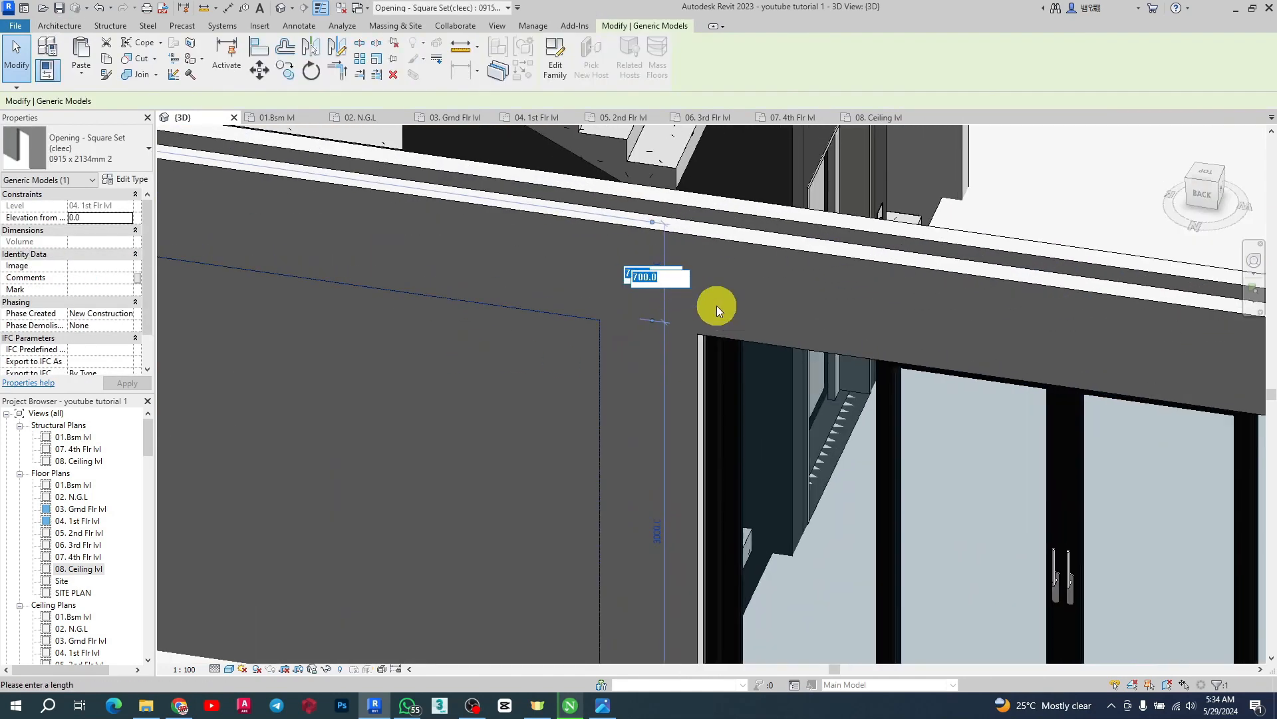
scroll(717, 305, down, 3)
key(Escape)
scroll(604, 418, down, 4)
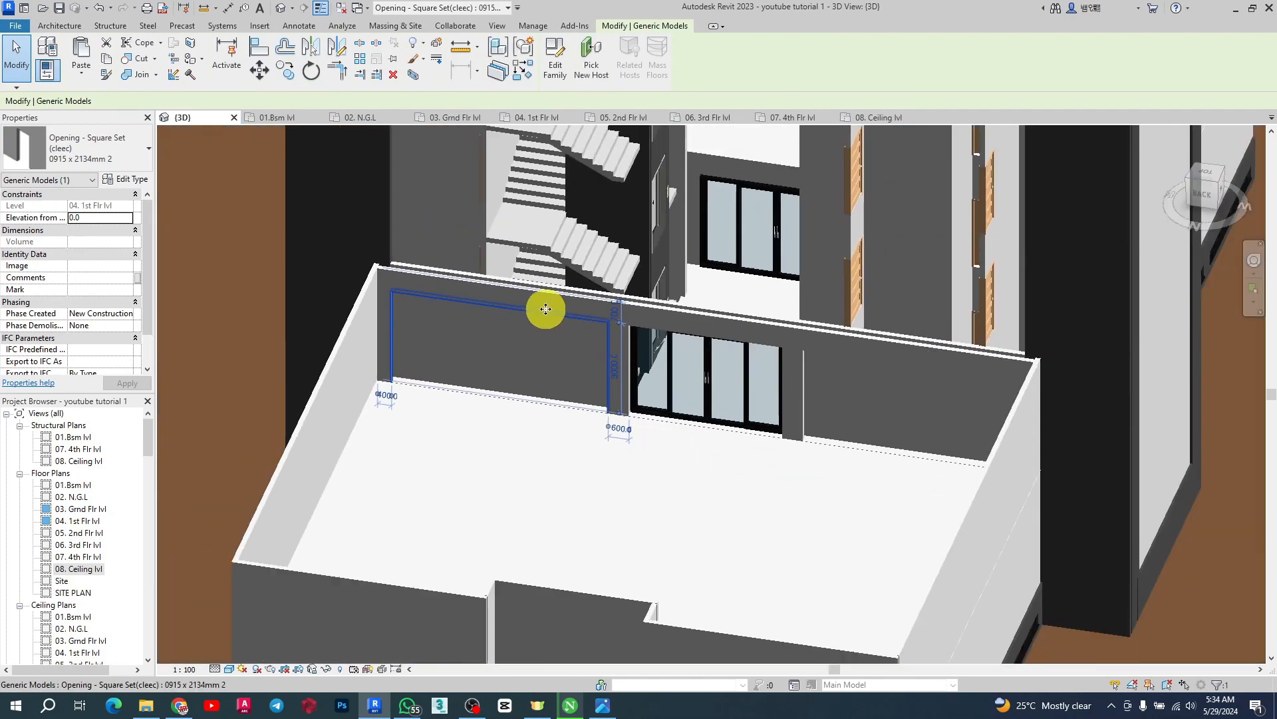
shift+middle_drag(632, 393, 640, 306)
scroll(632, 300, up, 3)
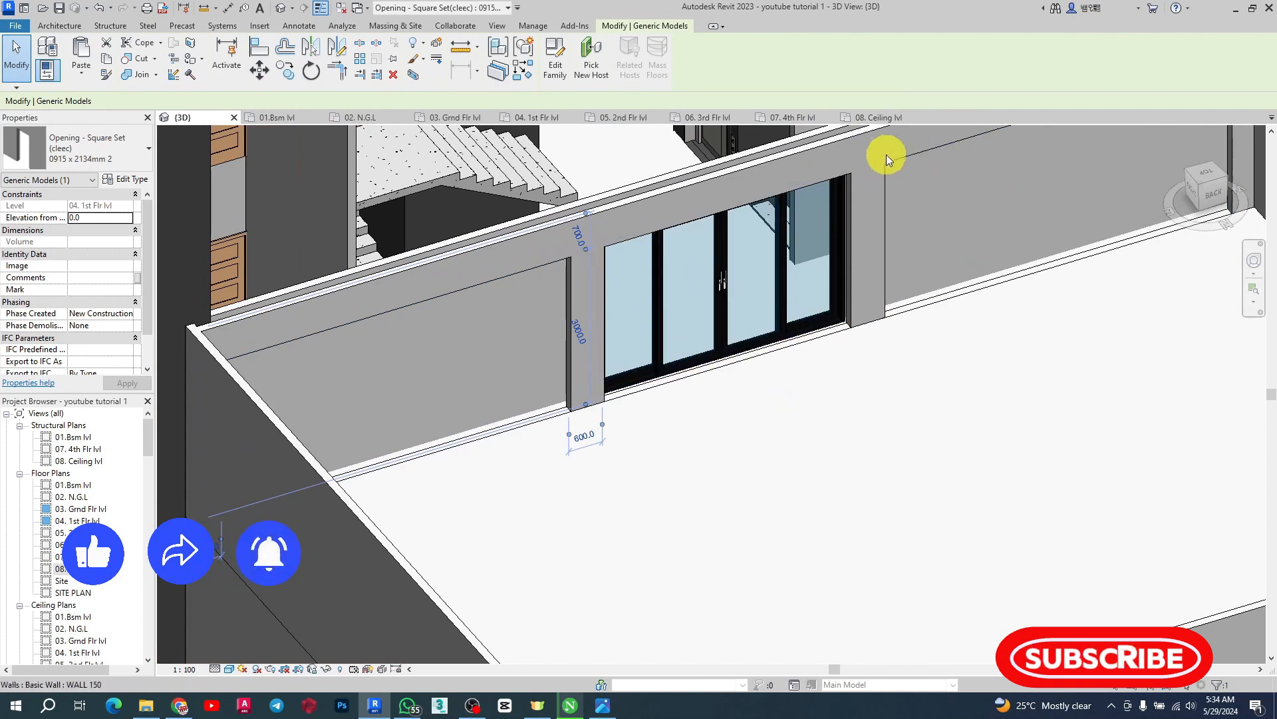
scroll(772, 376, down, 2)
scroll(732, 409, down, 3)
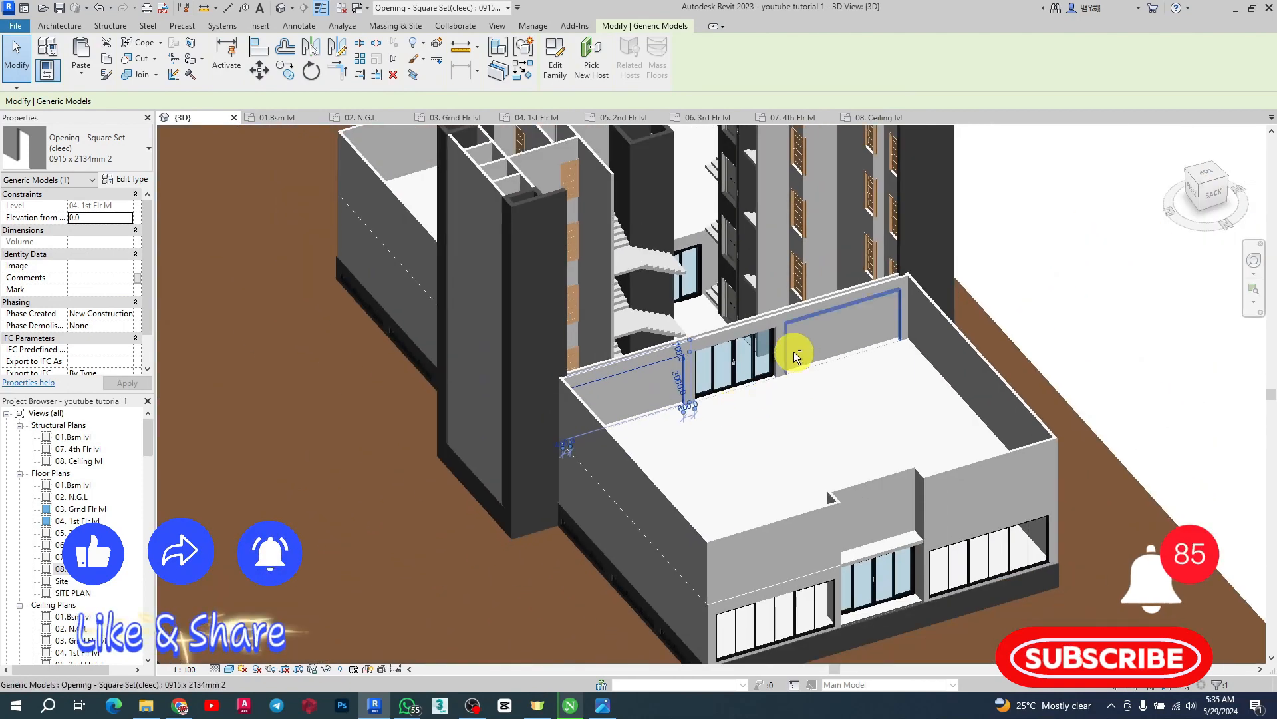
Orbit and zoom around the pasted first-floor opening to inspect how it cuts the north wall
shift+middle_drag(793, 351, 944, 341)
scroll(752, 199, up, 3)
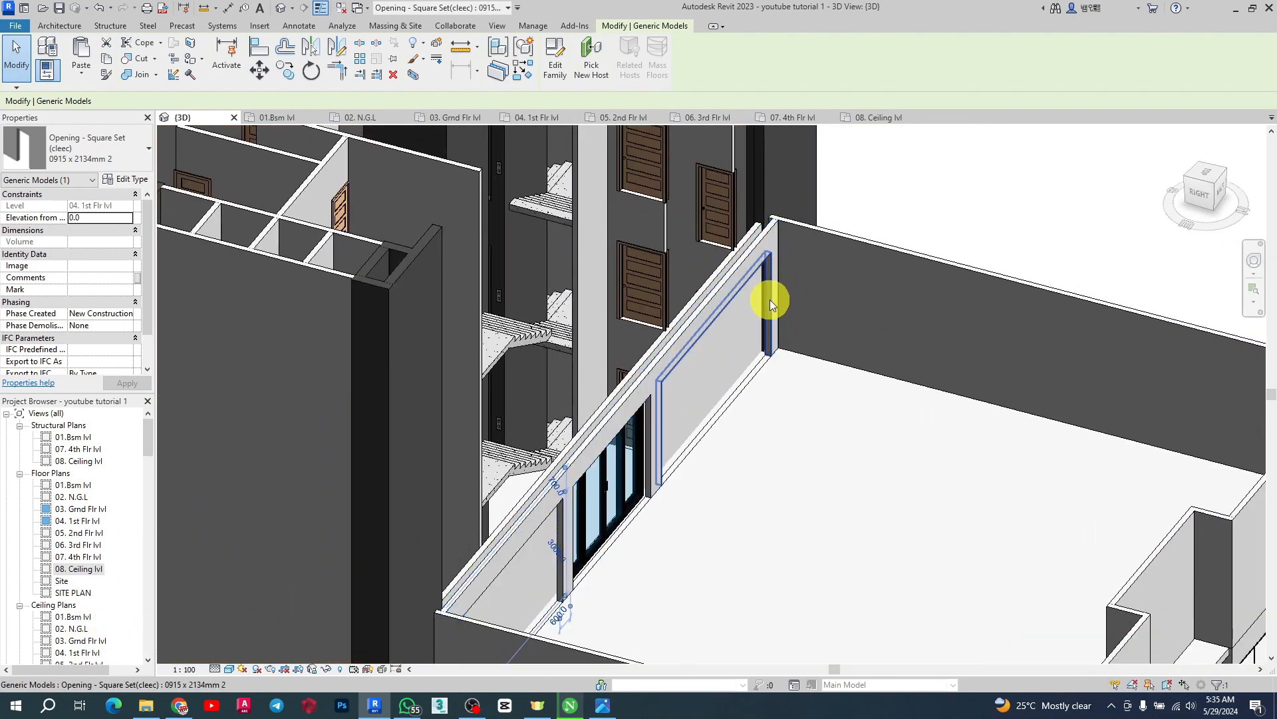
scroll(771, 303, down, 2)
shift+middle_drag(770, 239, 609, 206)
scroll(676, 205, up, 3)
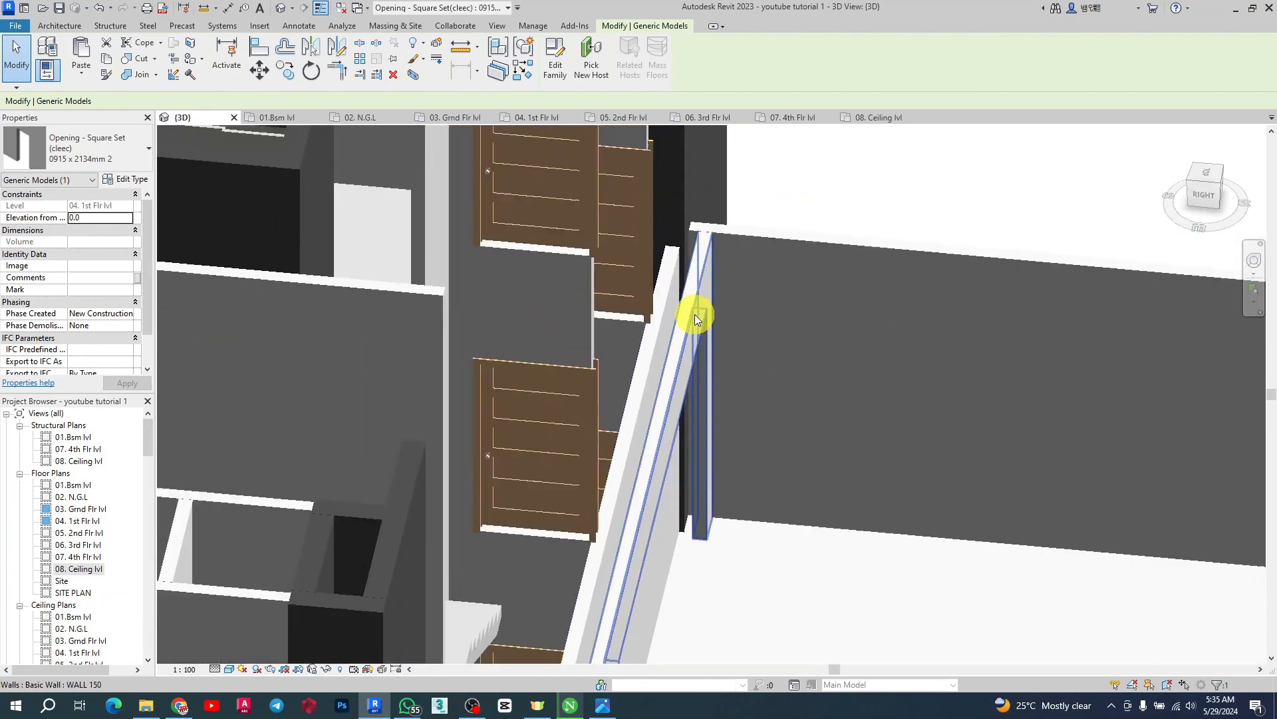
scroll(695, 314, down, 3)
shift+middle_drag(763, 306, 417, 410)
scroll(685, 442, up, 5)
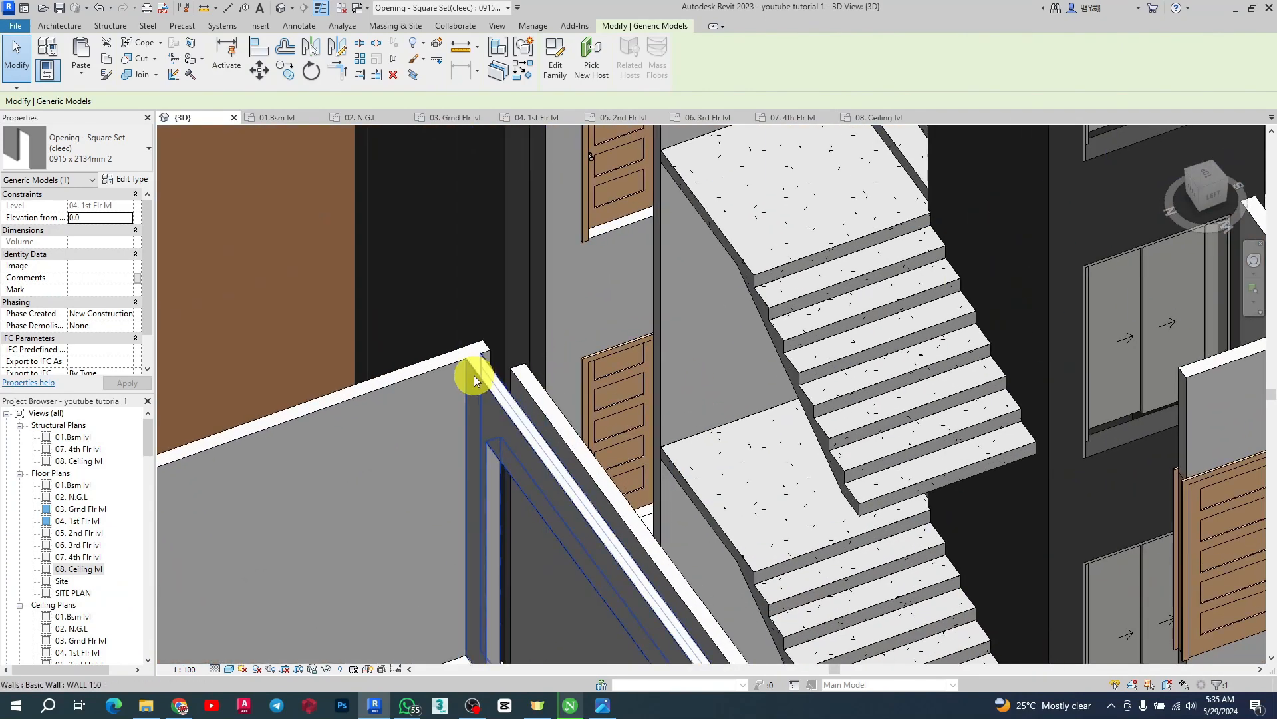
scroll(526, 407, up, 2)
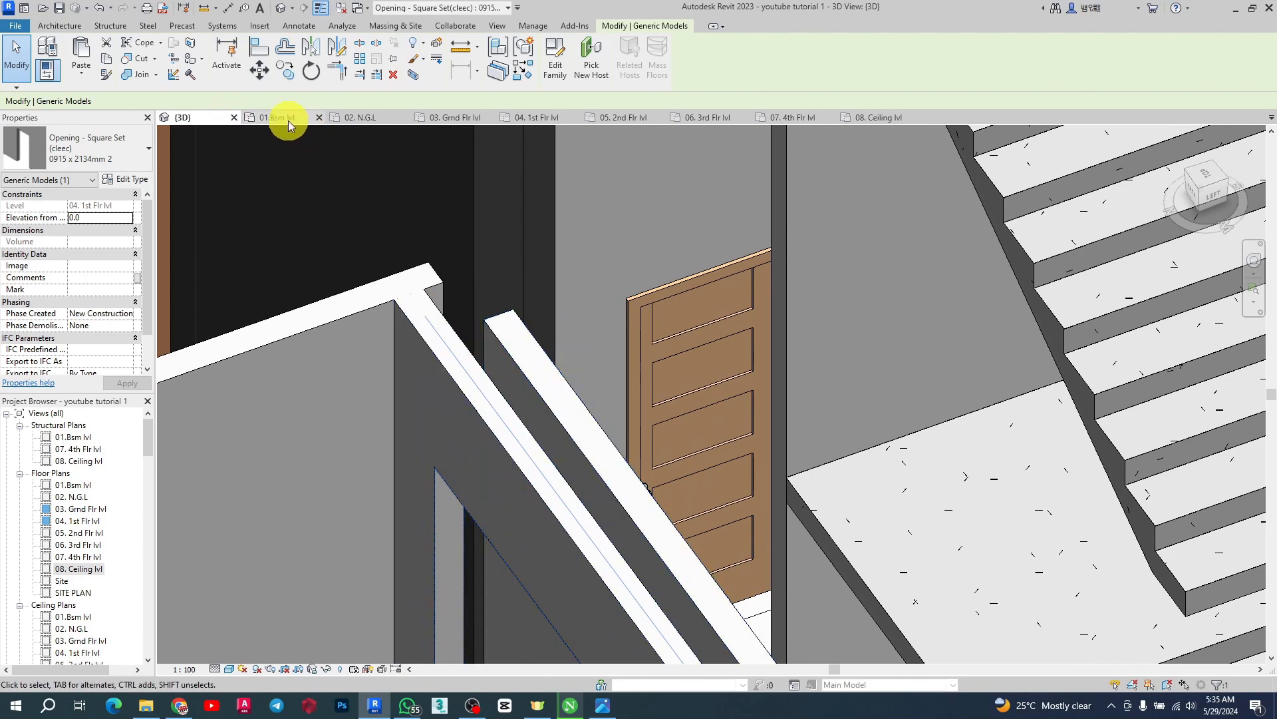
Open the ground floor plan and measure the south wing's east wall with an aligned dimension
click(498, 128)
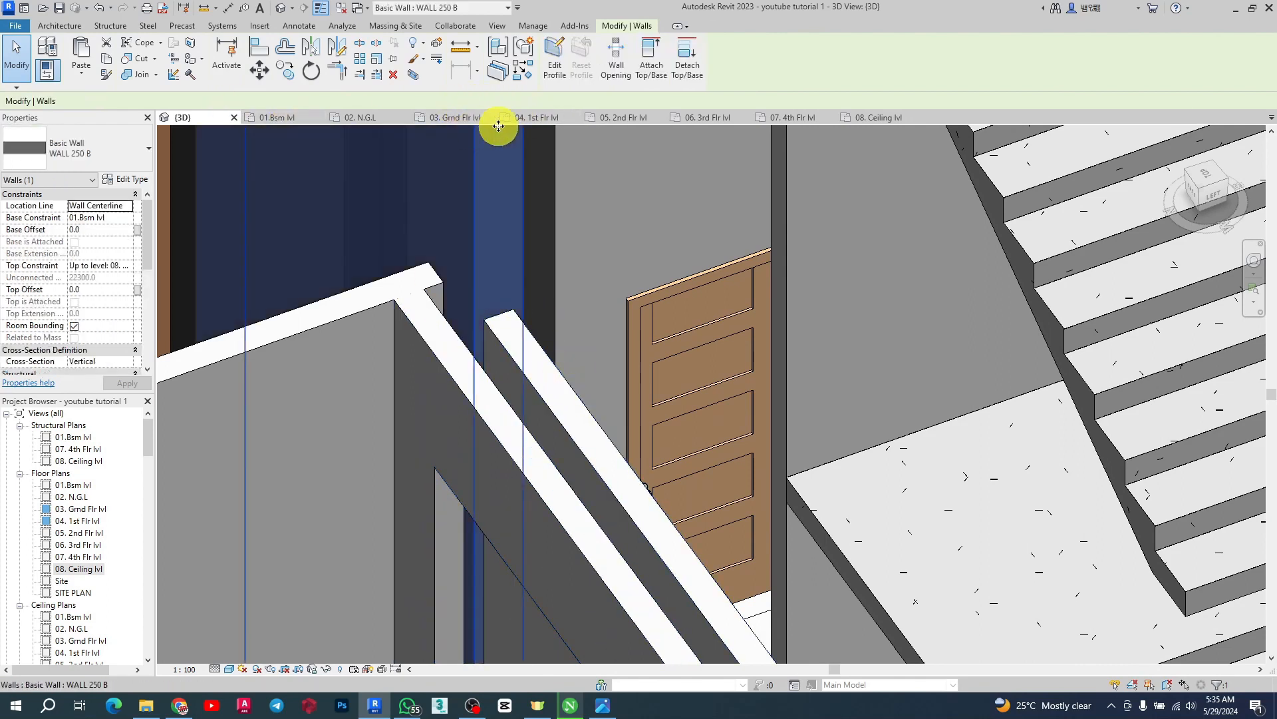
click(471, 119)
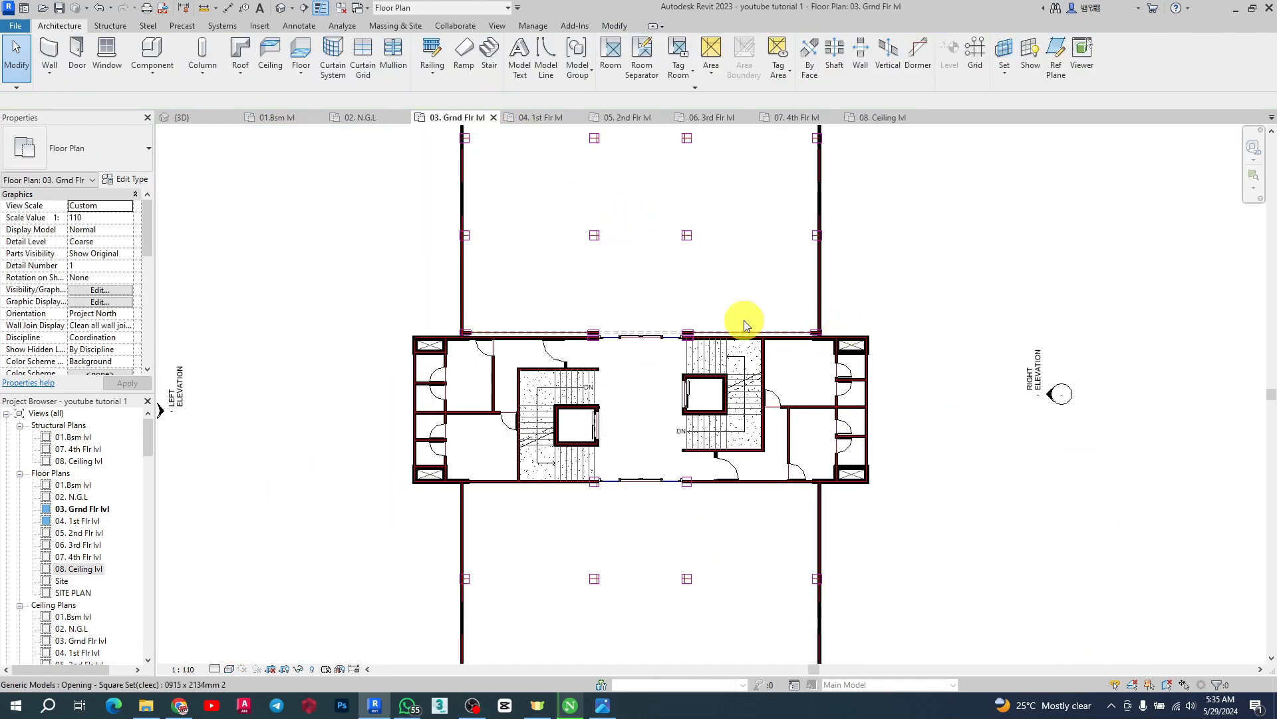
scroll(644, 269, down, 3)
scroll(721, 476, up, 5)
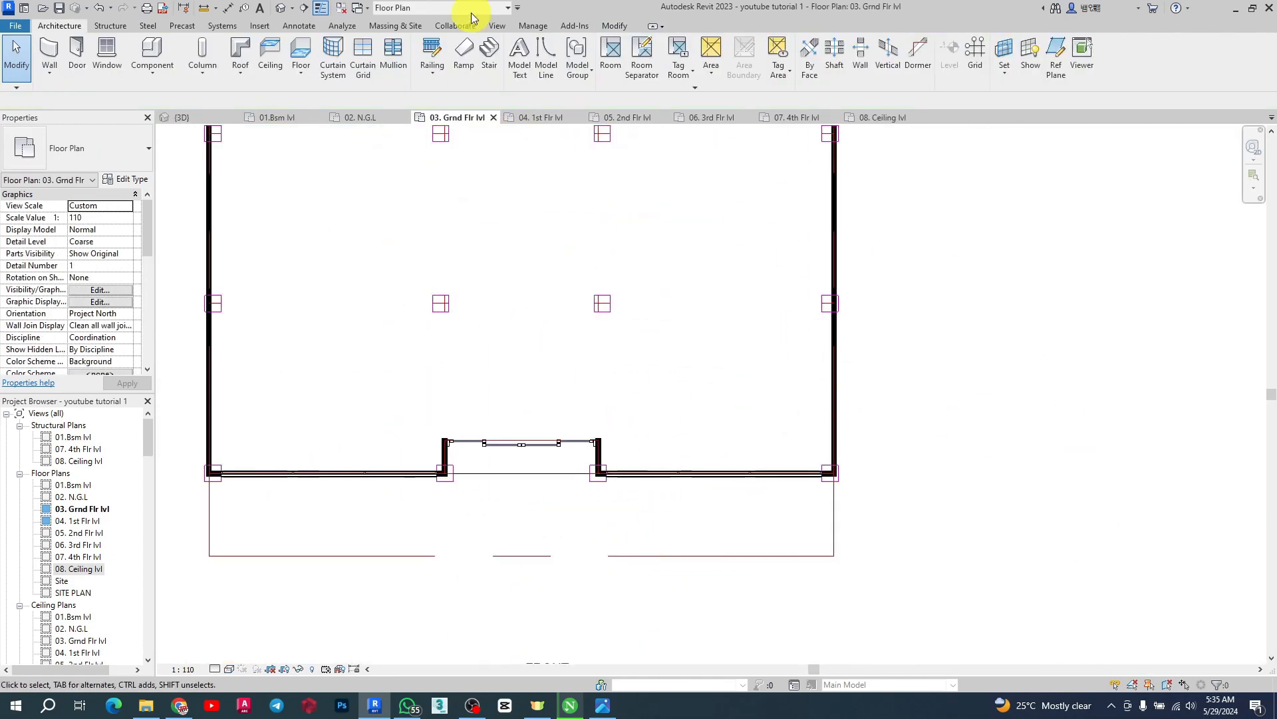
scroll(838, 446, up, 2)
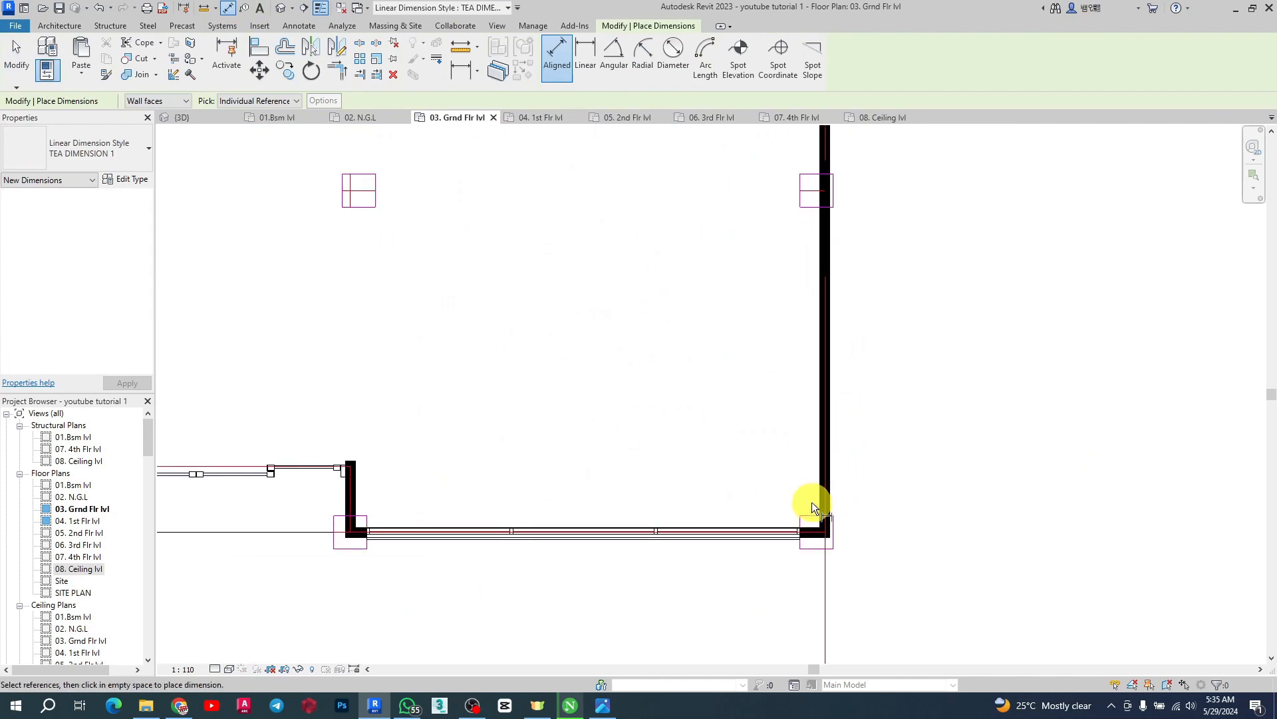
click(810, 510)
click(808, 210)
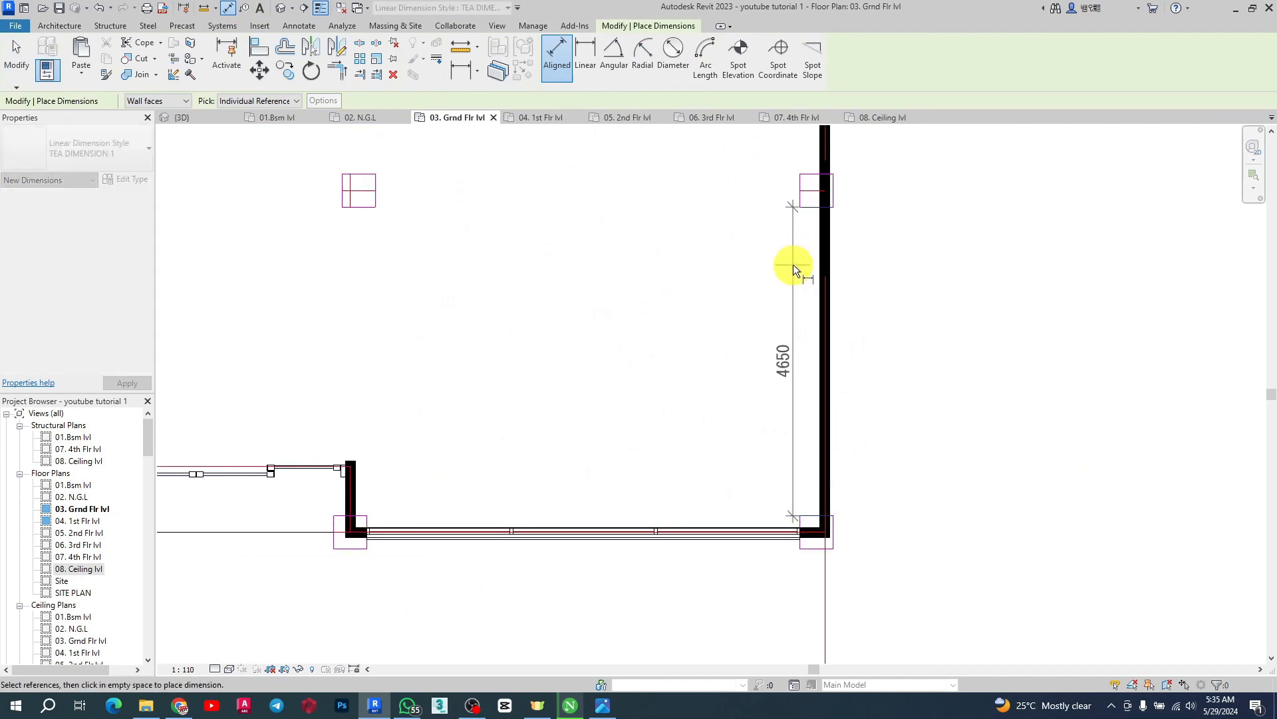
click(794, 265)
Measure the south wing's west wall from the core wall with an aligned dimension
scroll(769, 377, down, 6)
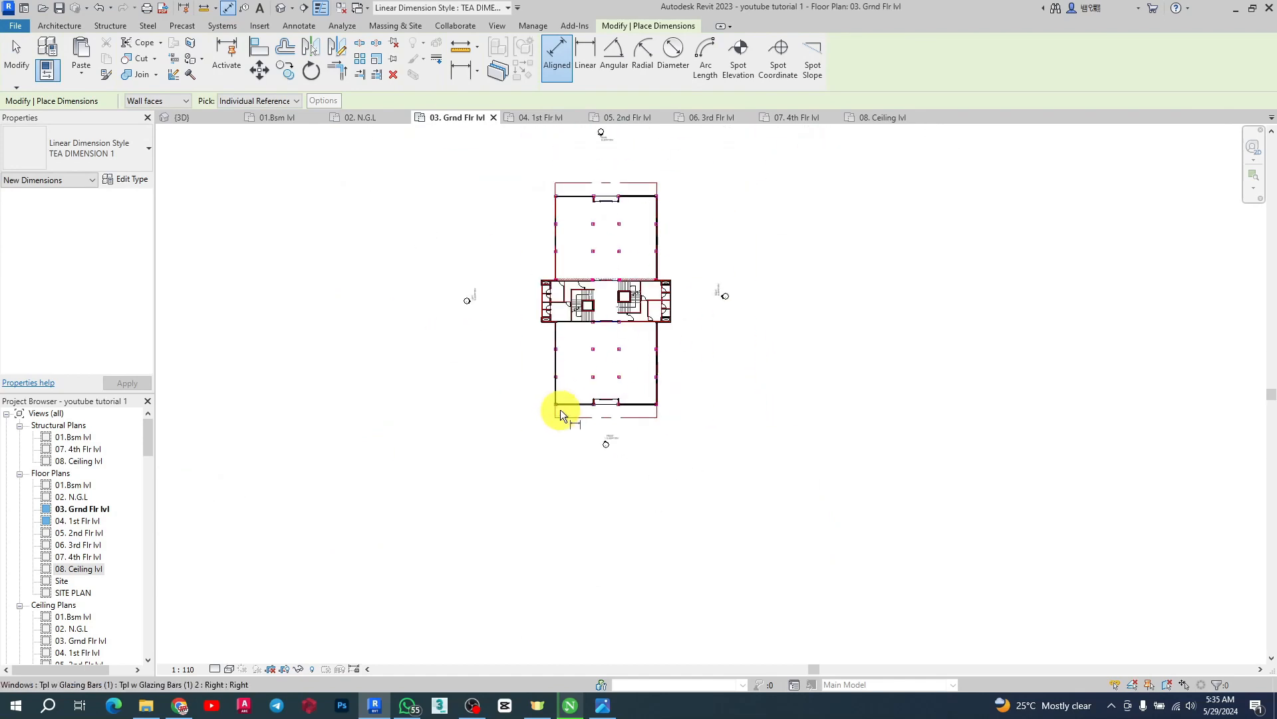
scroll(610, 360, up, 5)
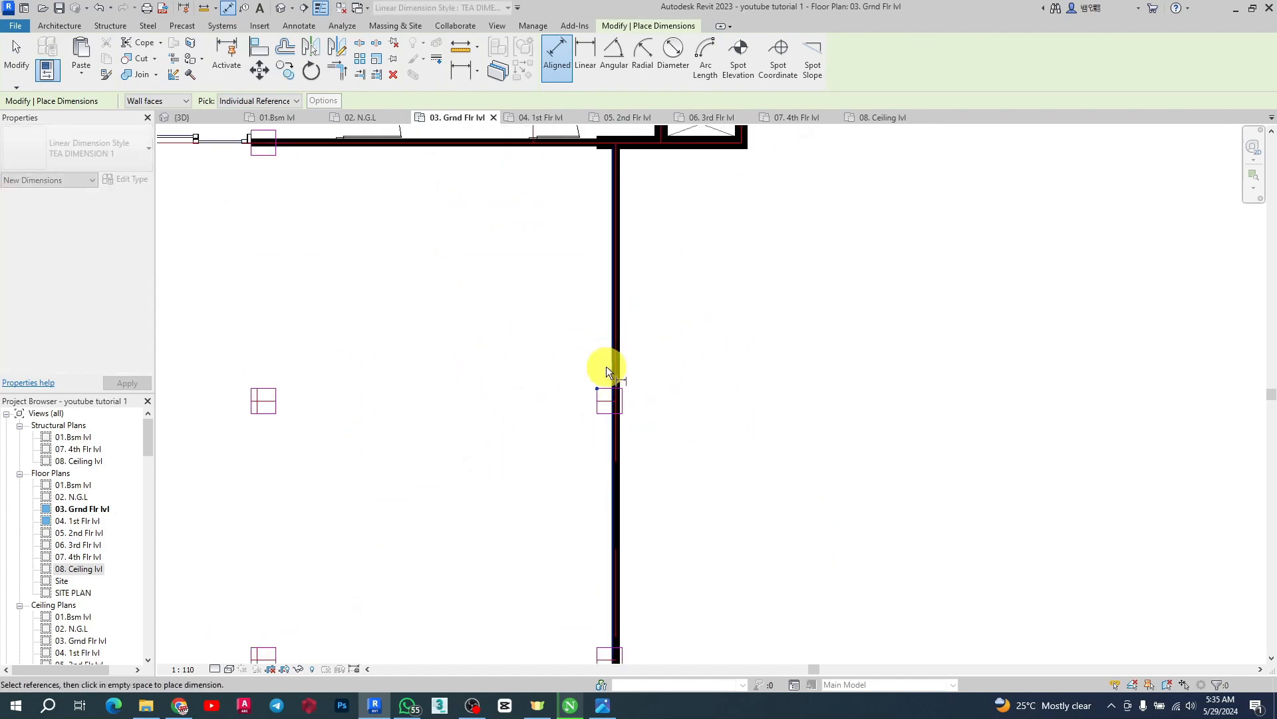
scroll(608, 388, up, 3)
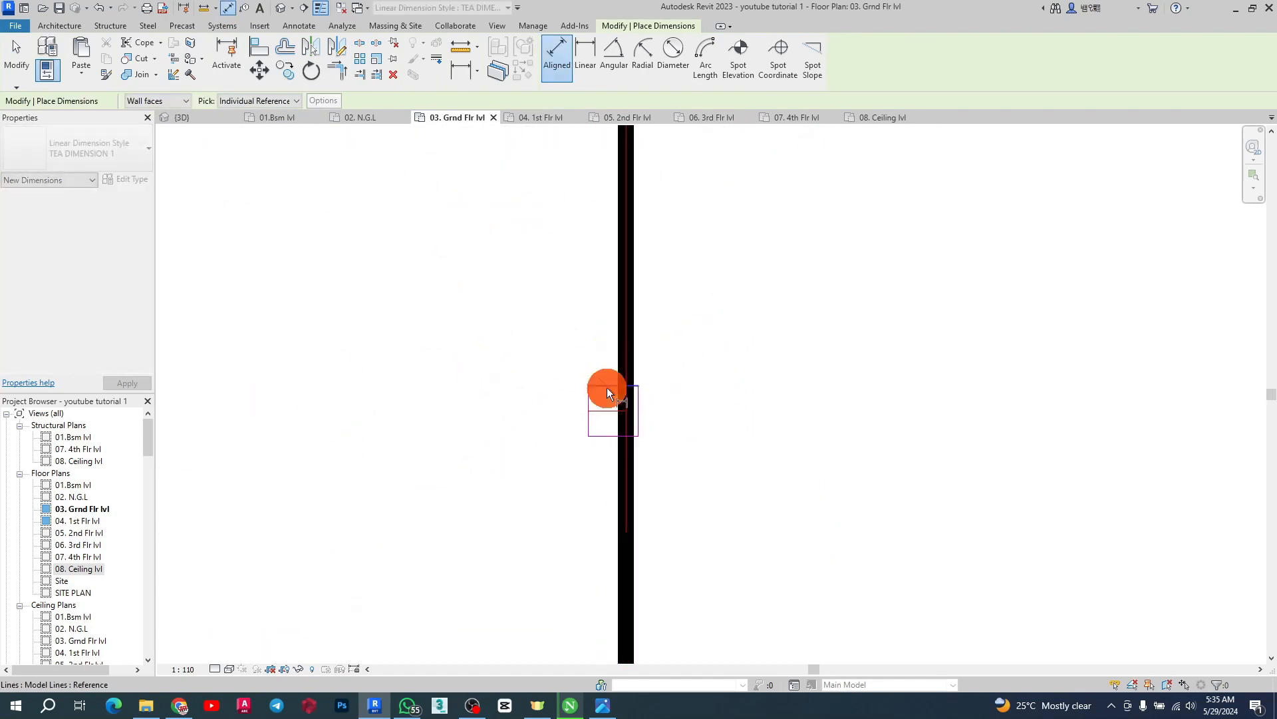
click(607, 387)
scroll(607, 383, down, 2)
scroll(624, 148, up, 2)
scroll(602, 206, down, 2)
scroll(621, 164, up, 3)
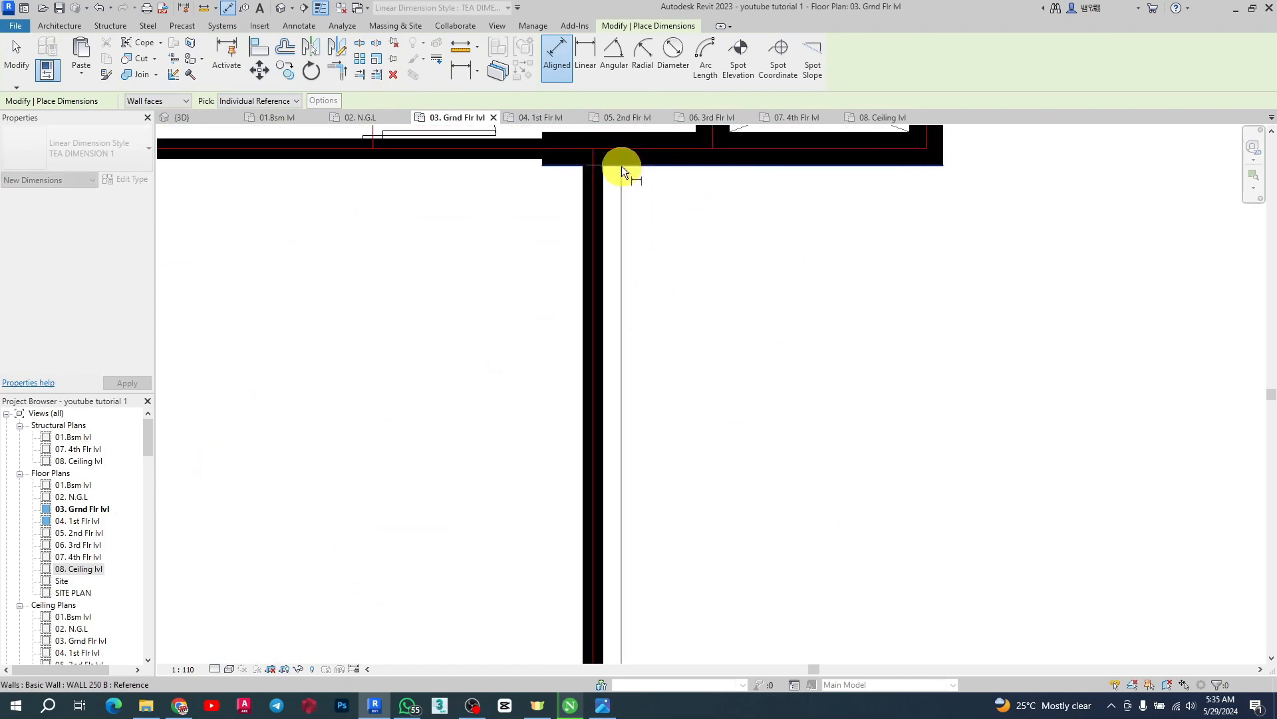
click(624, 163)
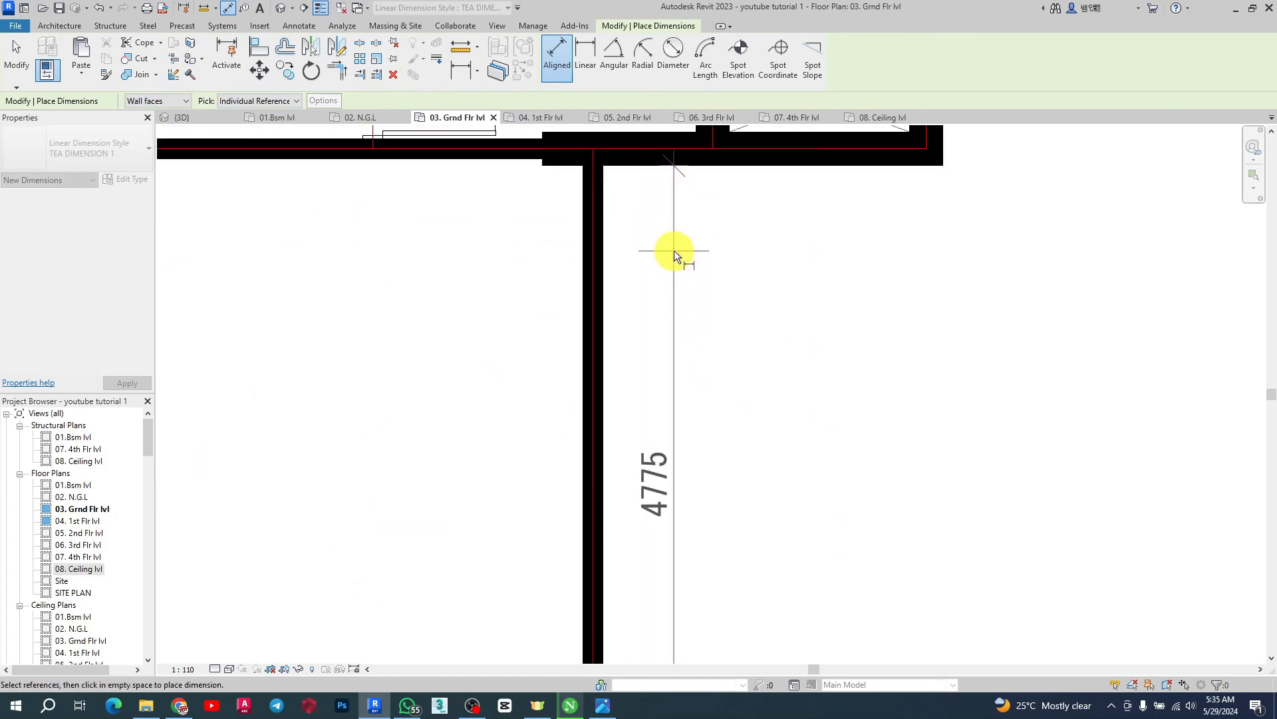
key(Escape)
scroll(679, 247, down, 6)
key(Escape)
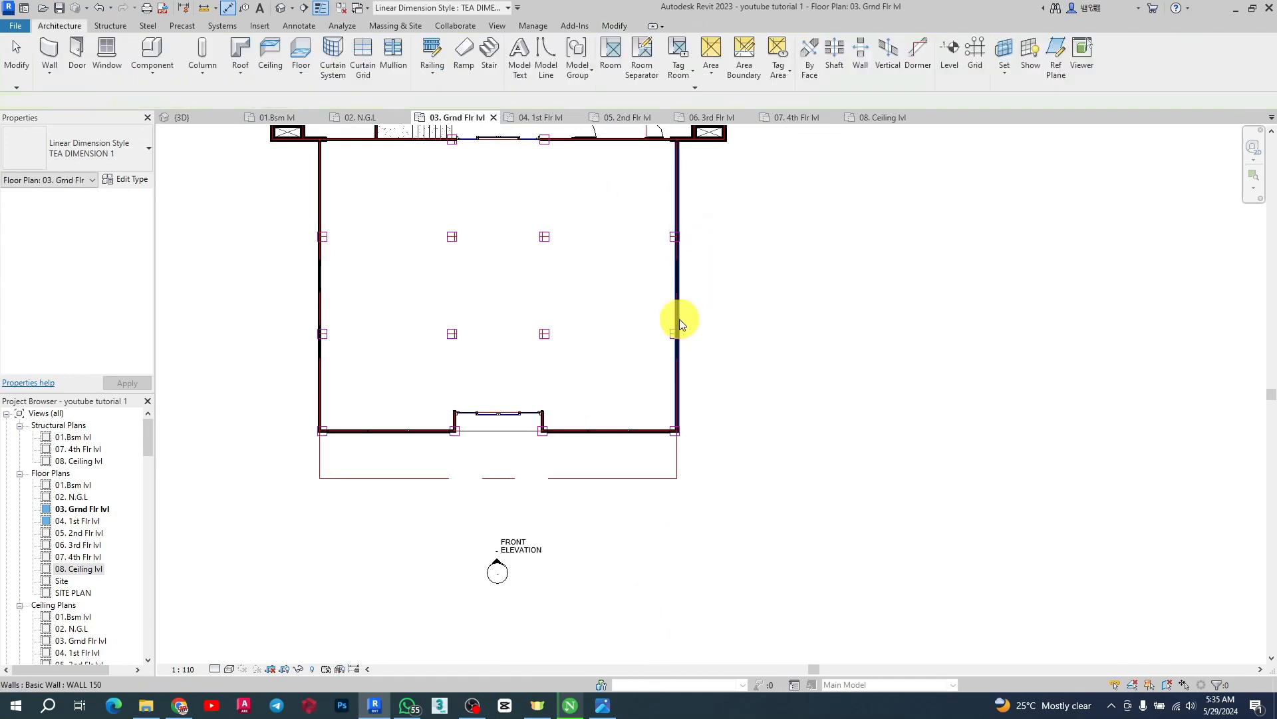
Place a window of the front glazing type on the south wing's east wall using Create Similar
scroll(624, 432, up, 2)
click(632, 427)
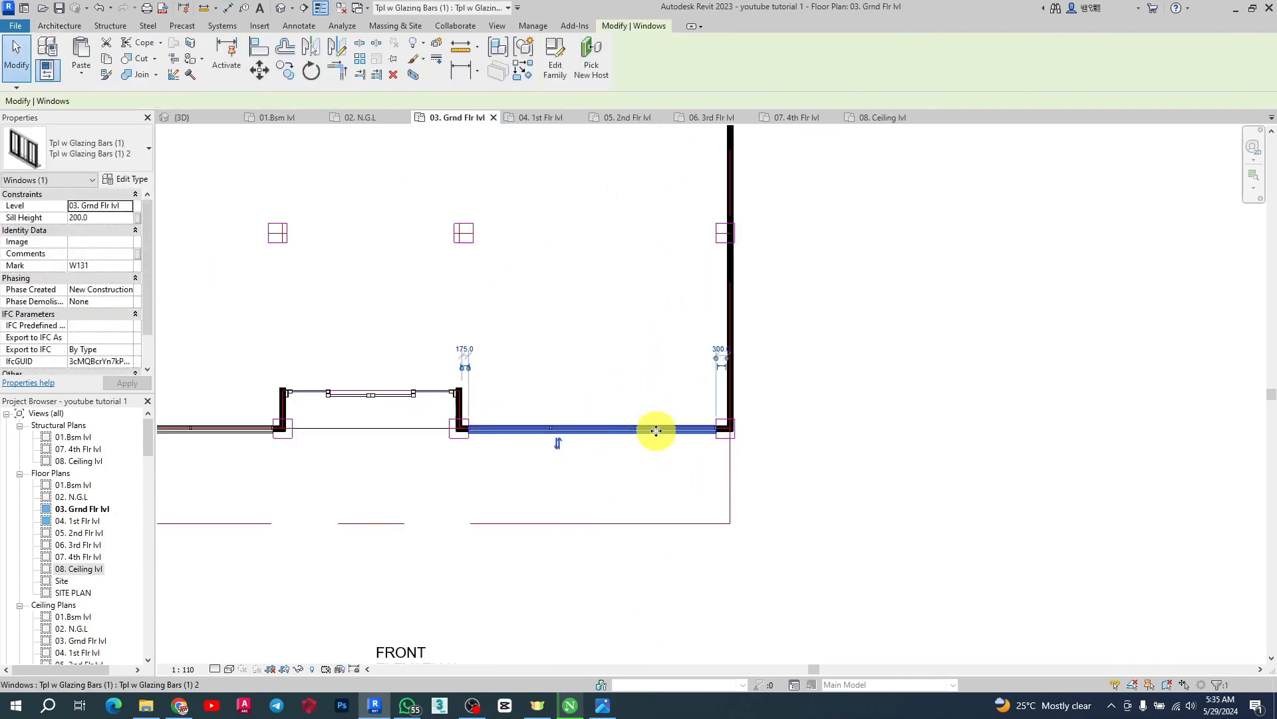
click(522, 73)
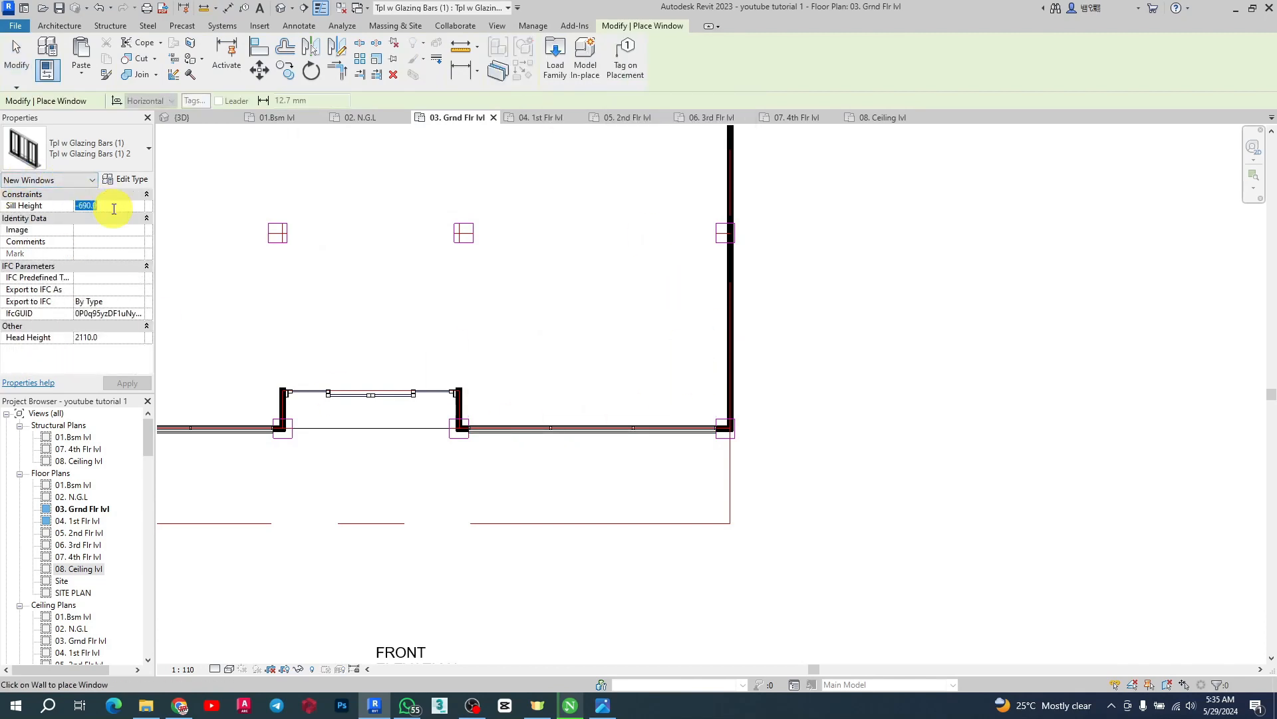
click(734, 298)
key(Escape)
key(Escape)
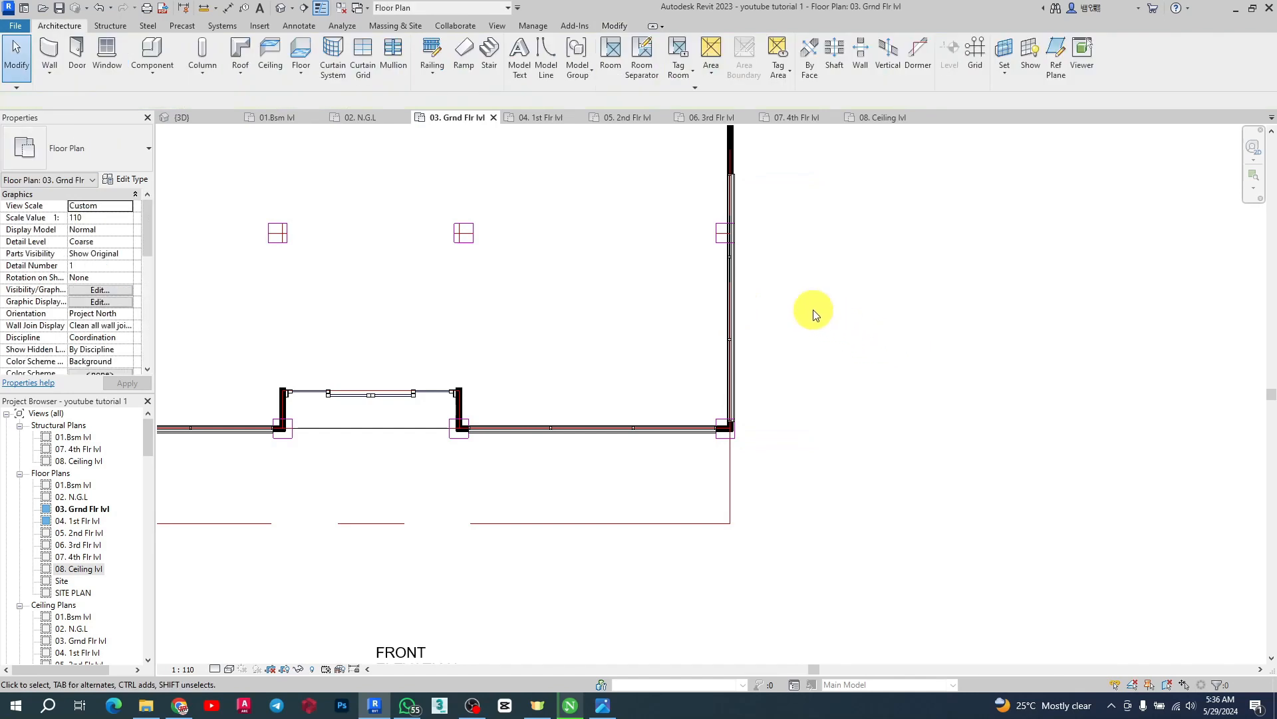
Duplicate the window's type as Tpl w Glazing Bars (1) 3 and set its width to 4650 mm
click(731, 280)
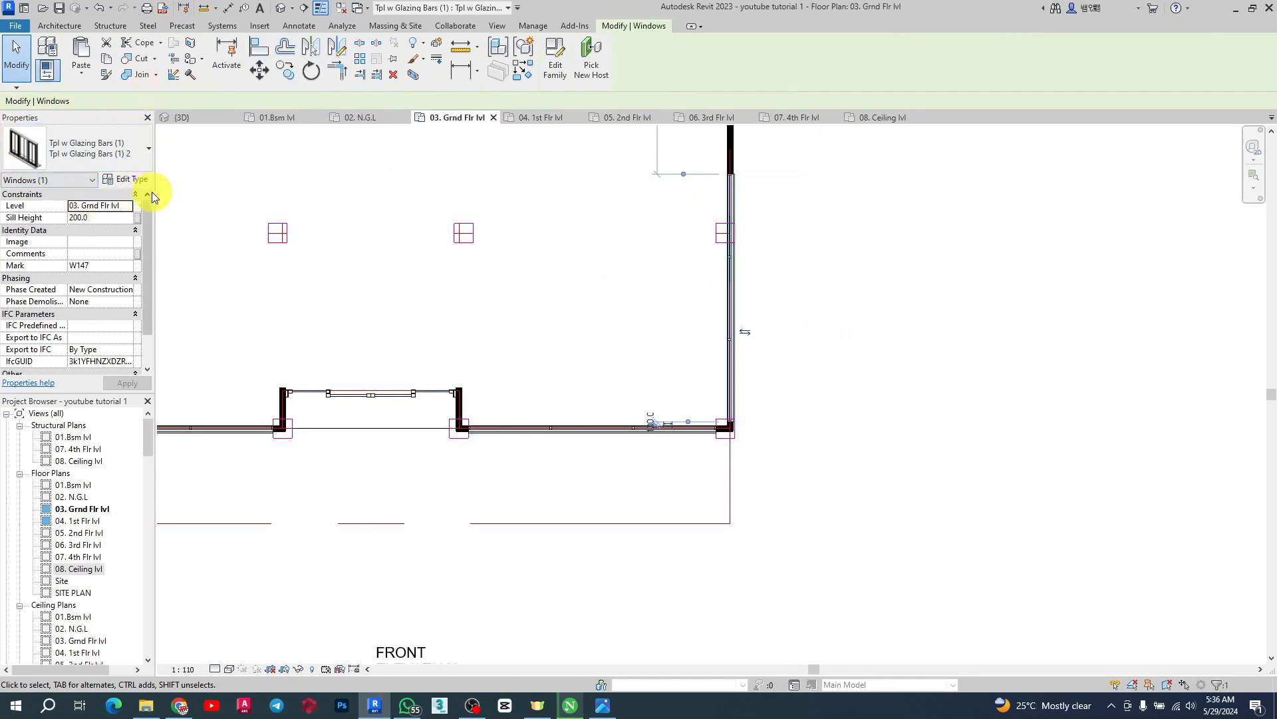
click(124, 181)
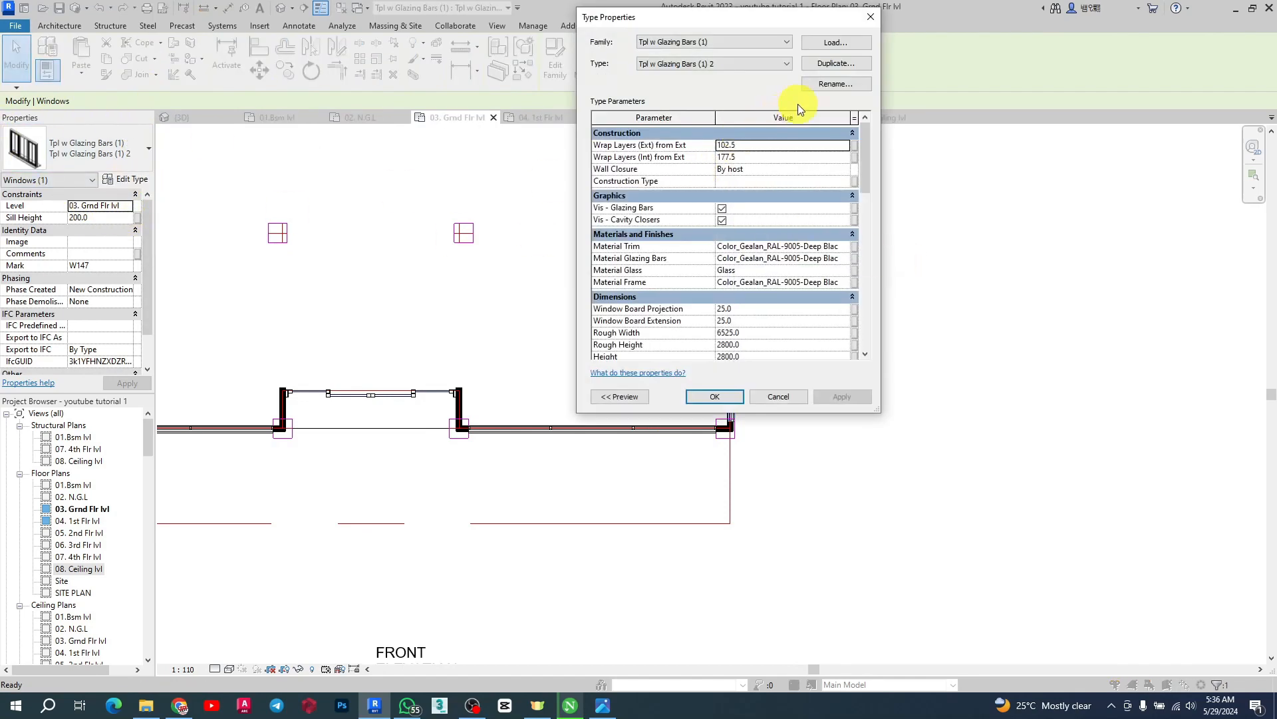
click(833, 62)
click(724, 242)
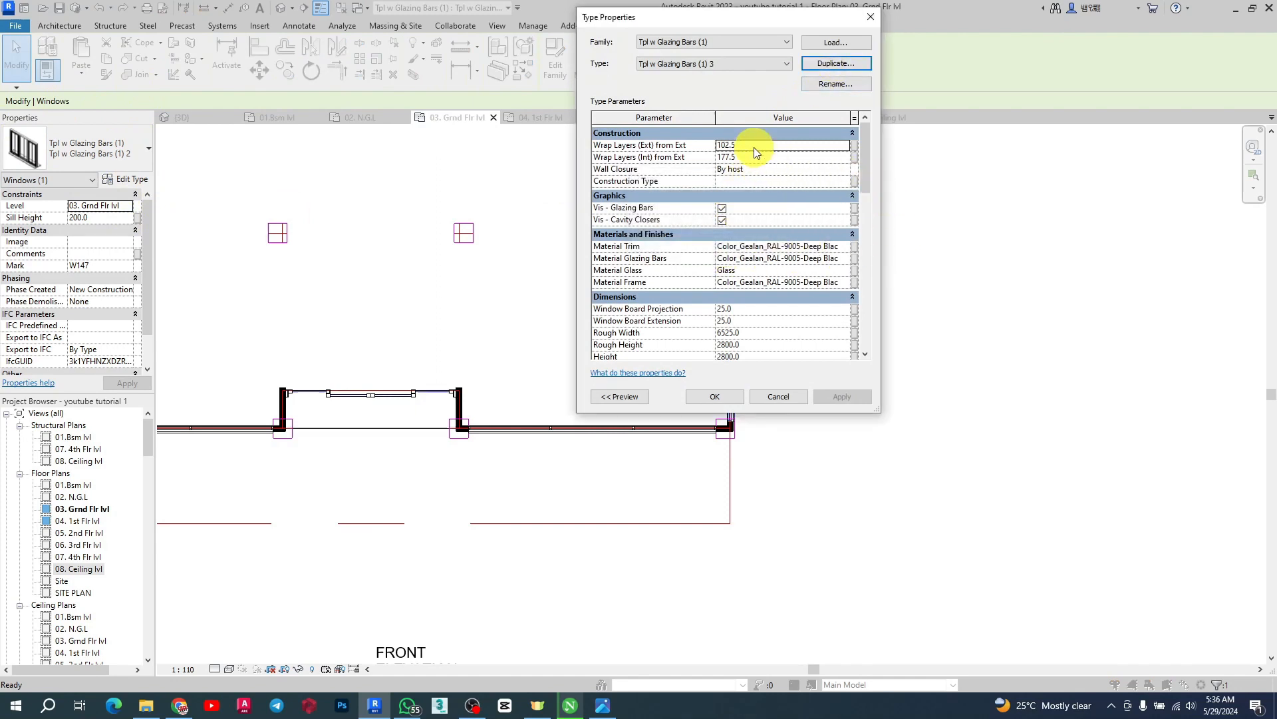
scroll(784, 335, down, 1)
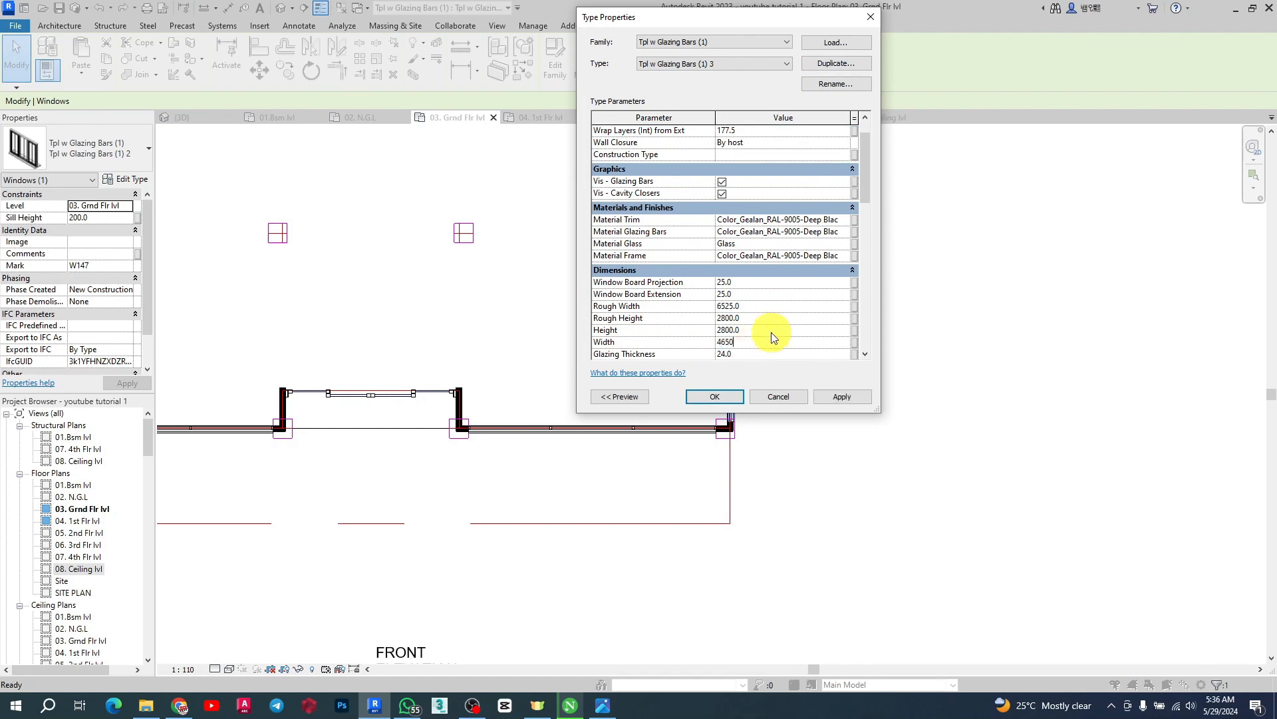
click(841, 396)
click(714, 396)
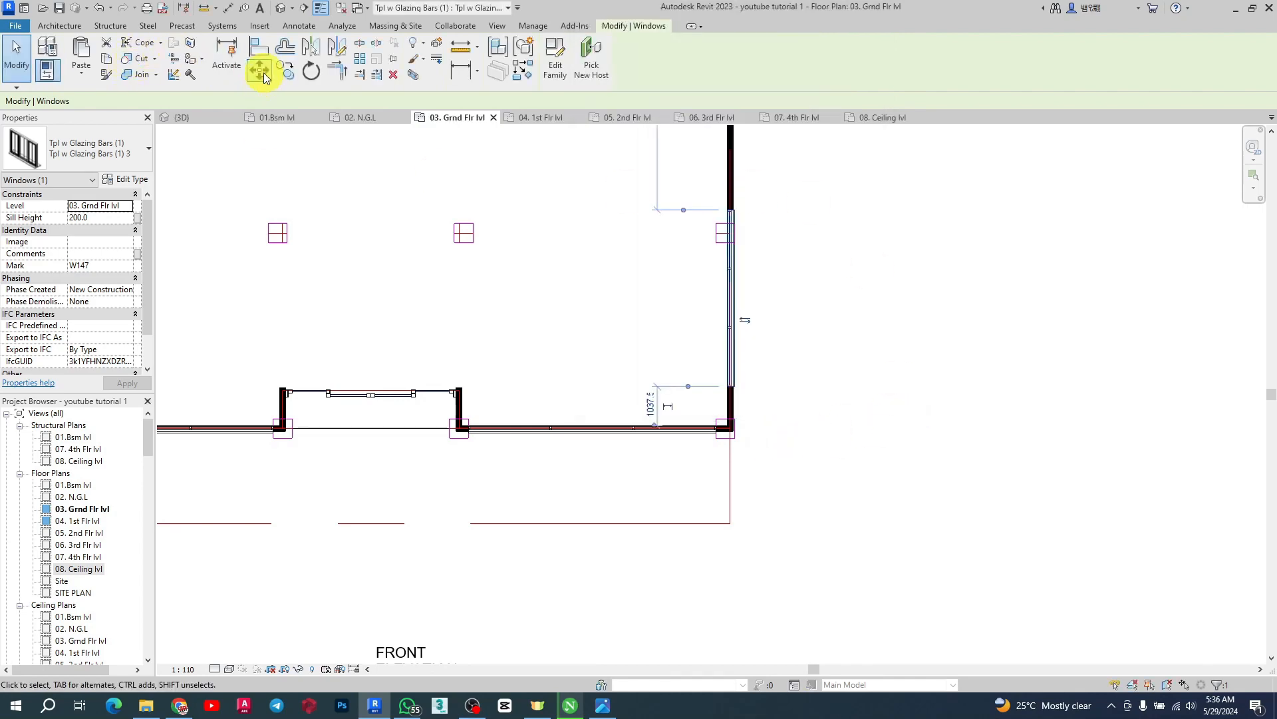
Move the east-wall window down so it ends at the wall's southern corner
click(261, 70)
scroll(801, 401, up, 4)
click(630, 350)
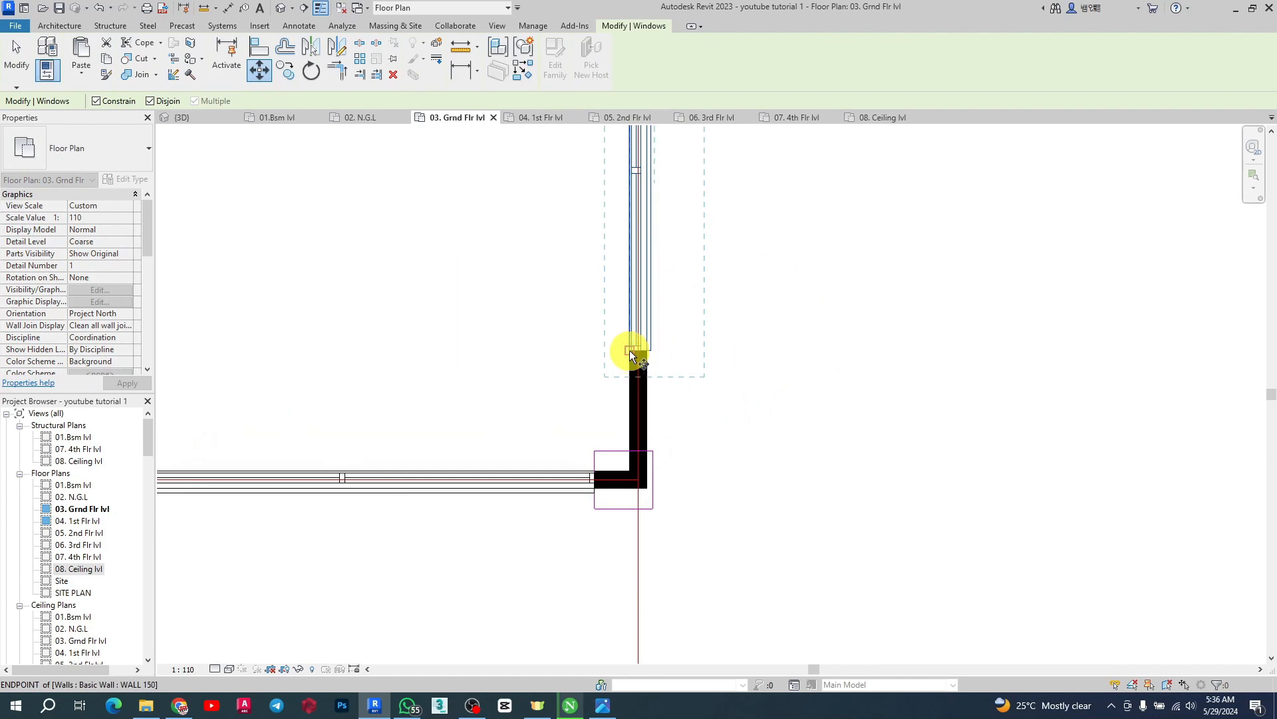
click(633, 447)
scroll(776, 502, down, 3)
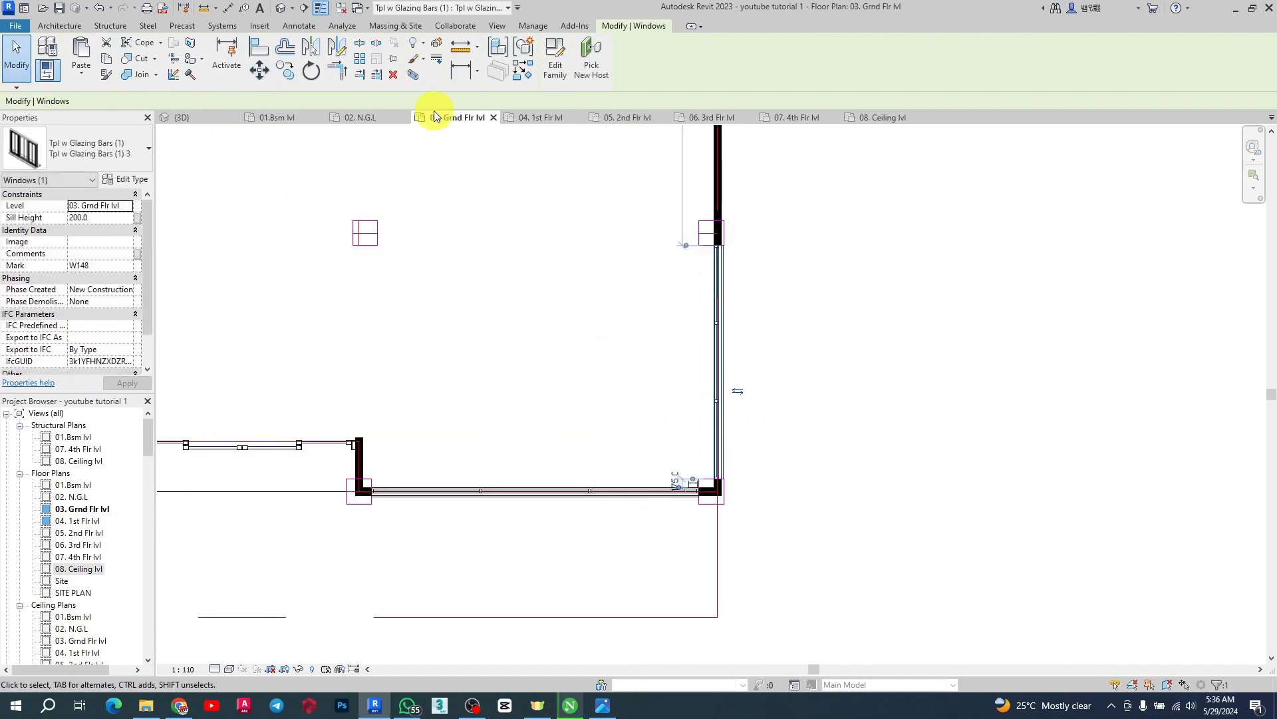
Copy the east-wall window northward along the wall toward the core
click(286, 78)
scroll(757, 440, up, 3)
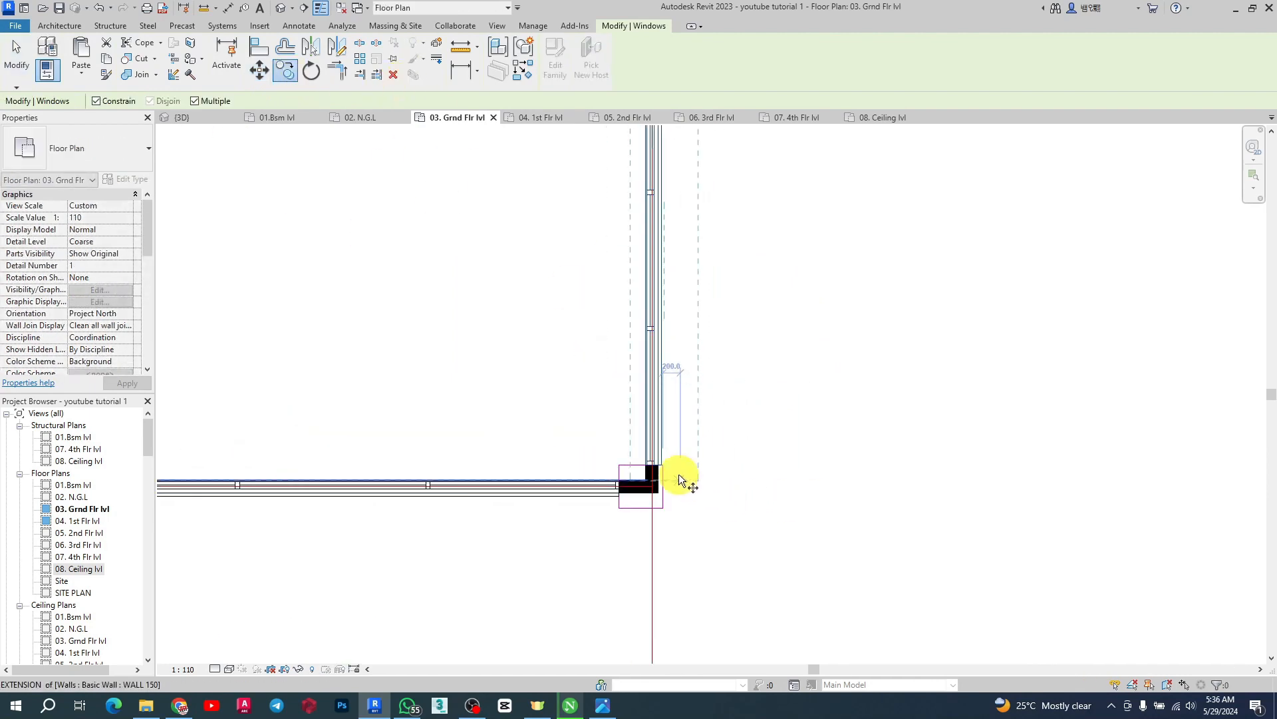
click(617, 460)
scroll(607, 632, down, 3)
scroll(616, 436, up, 3)
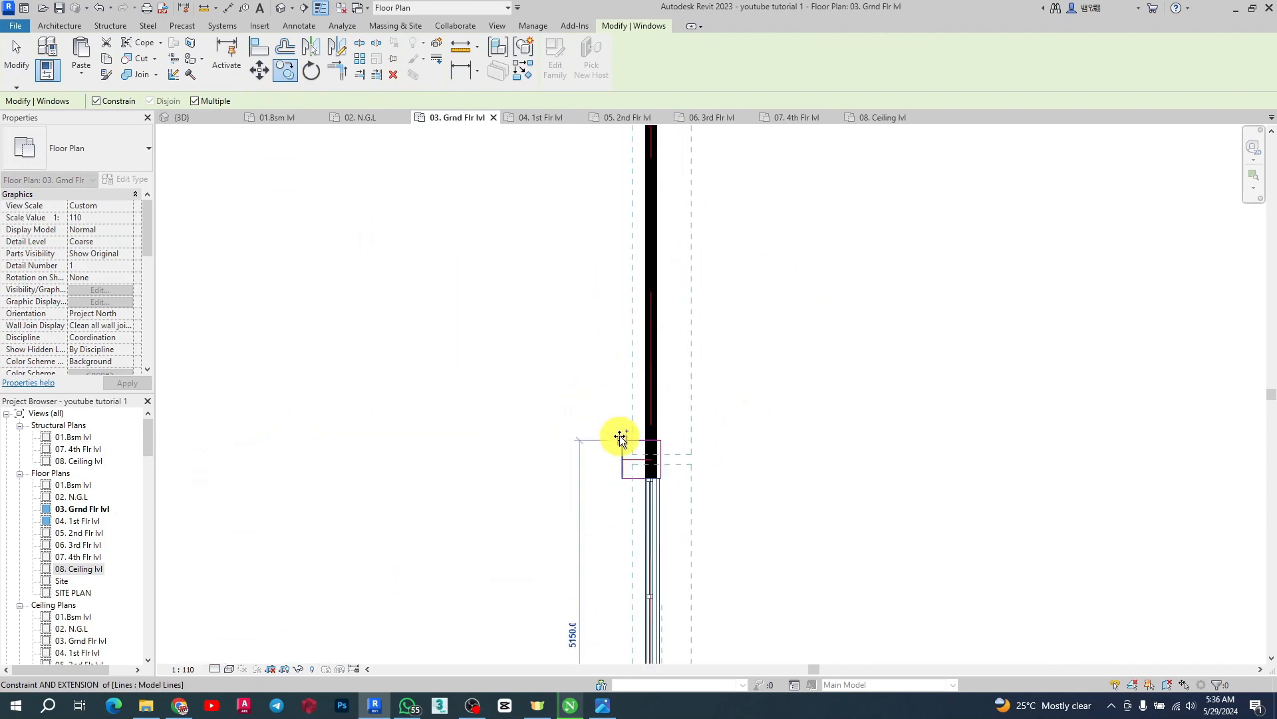
scroll(676, 584, down, 4)
scroll(684, 336, up, 3)
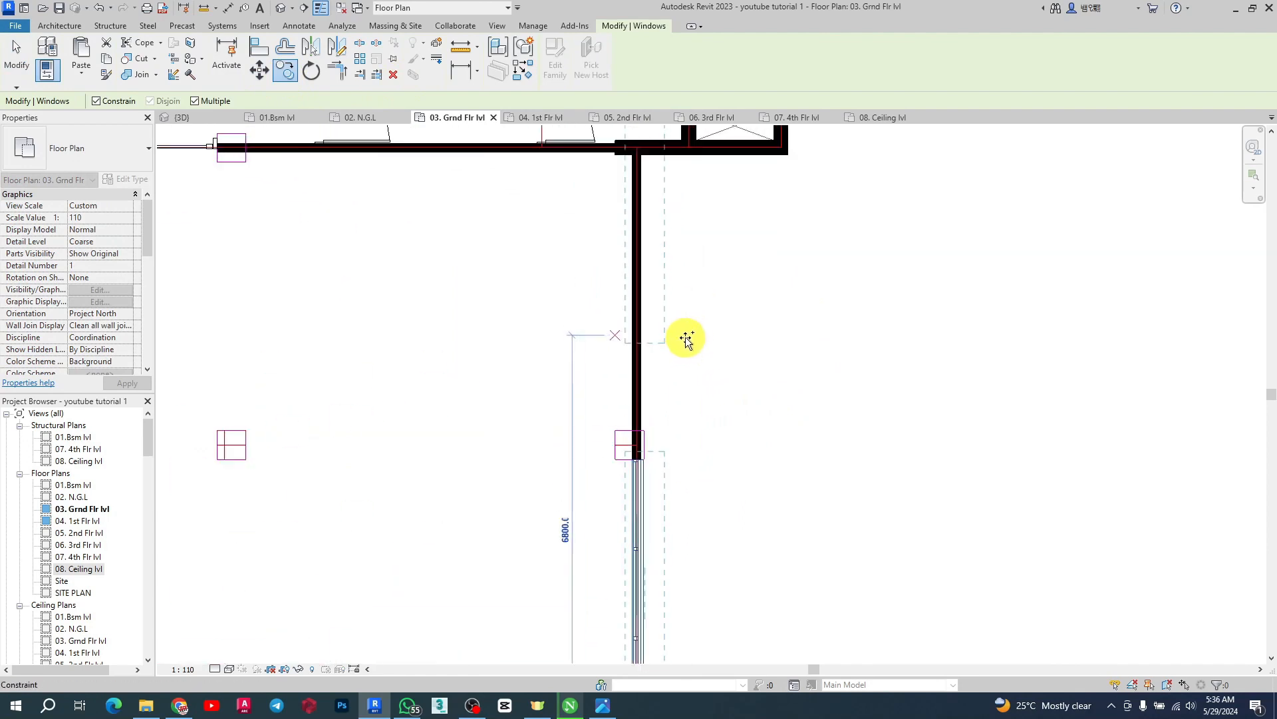
click(617, 431)
scroll(799, 353, down, 5)
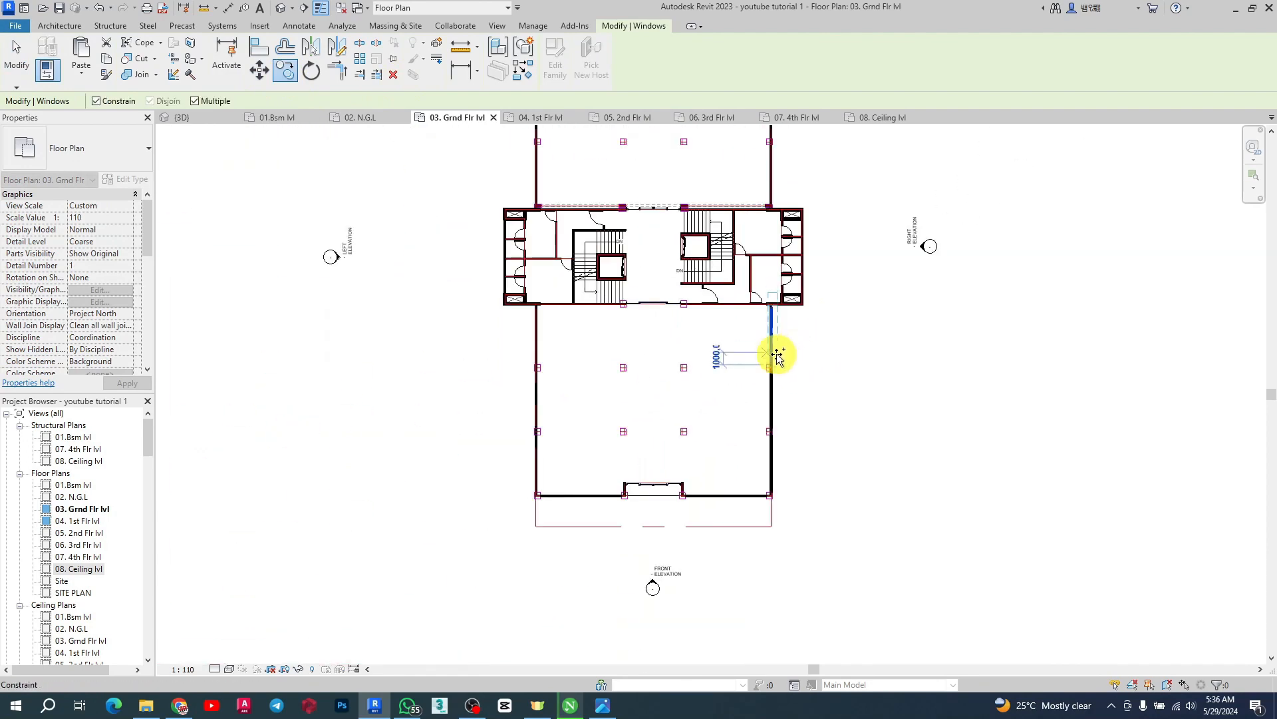
key(Escape)
Place another window of the same type with a 200 mm sill height on the south wing's west wall
click(524, 70)
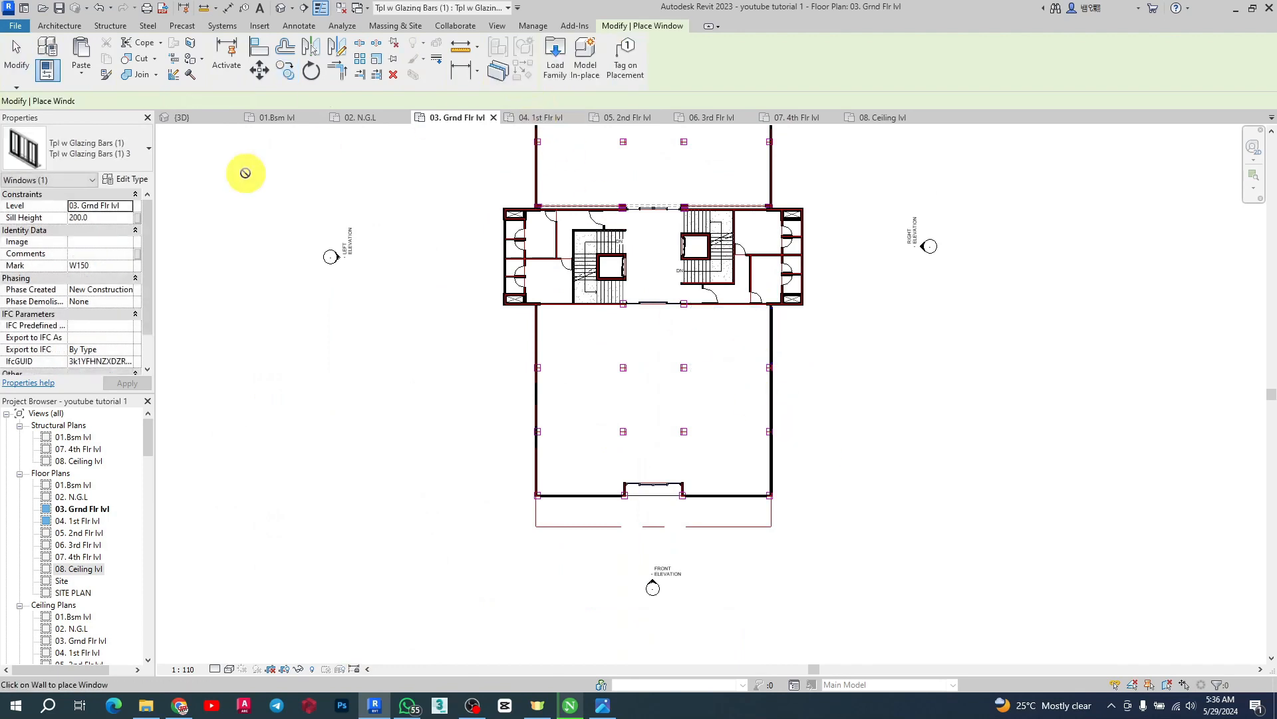
click(100, 206)
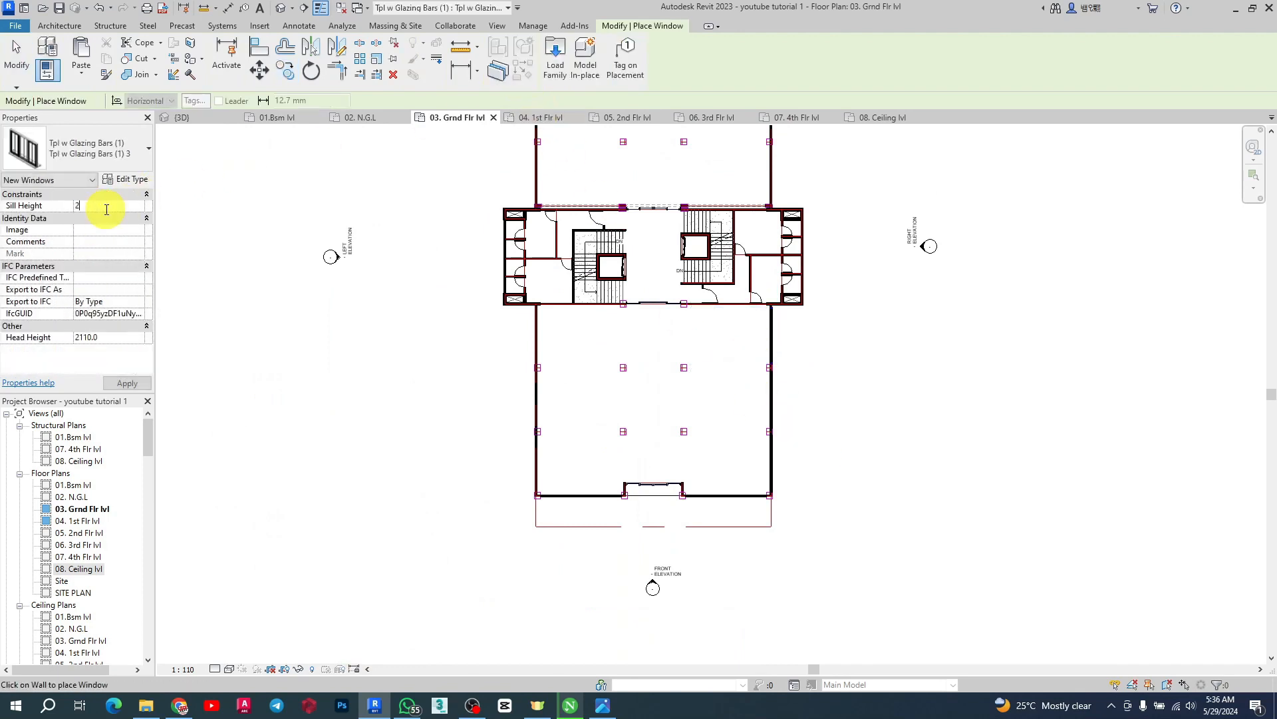
text(200)
key(Return)
scroll(507, 465, up, 5)
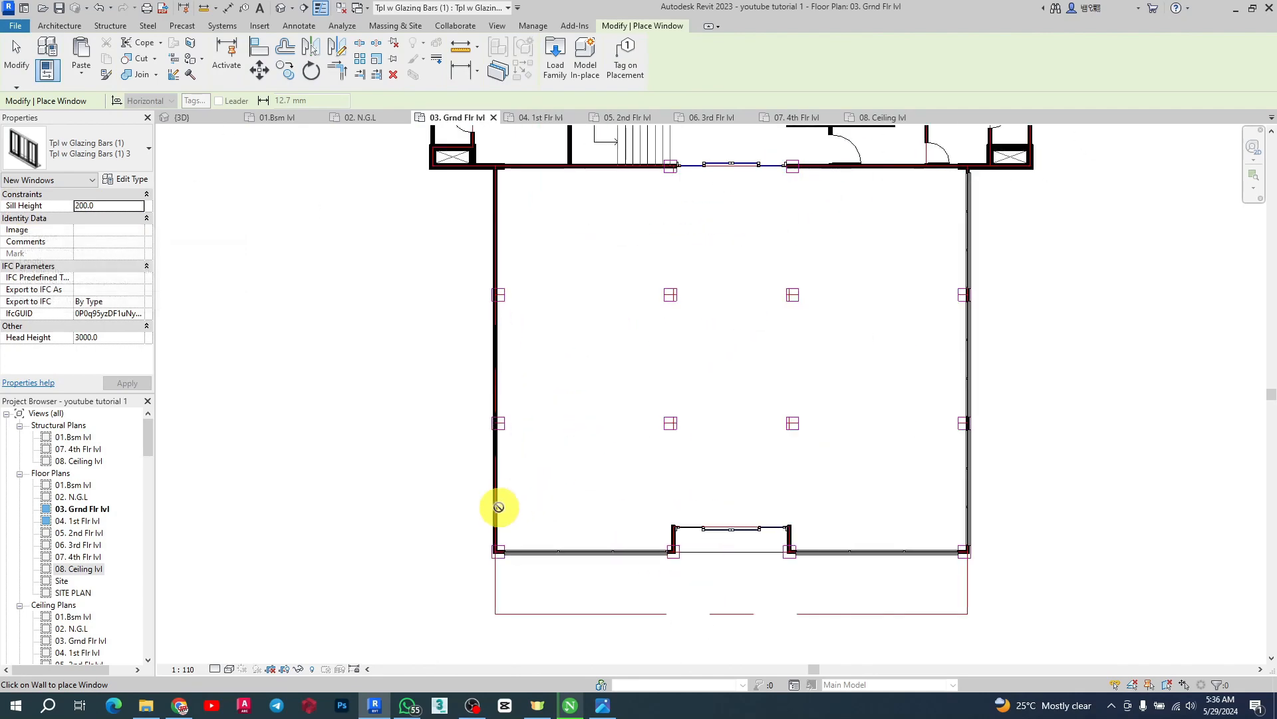
click(507, 444)
key(Escape)
key(Escape)
Move the west-wall window so it ends at the wall's southern corner
click(513, 507)
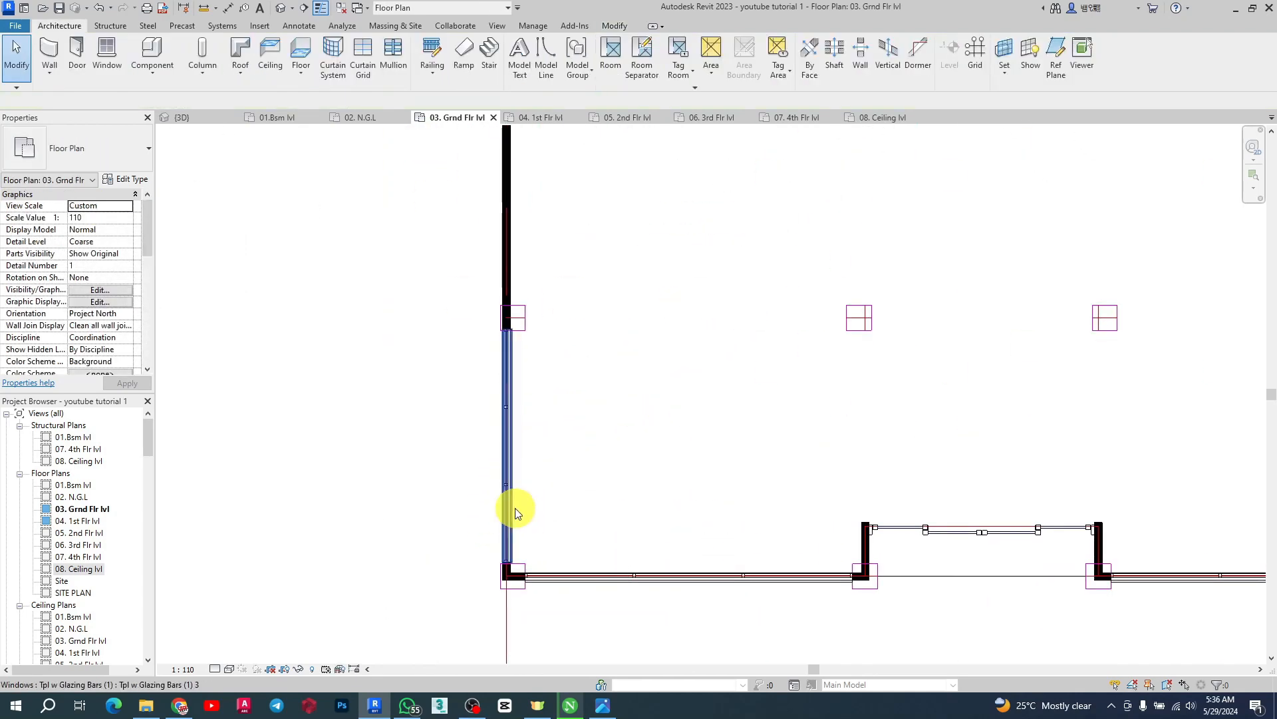
click(260, 70)
scroll(491, 583, up, 7)
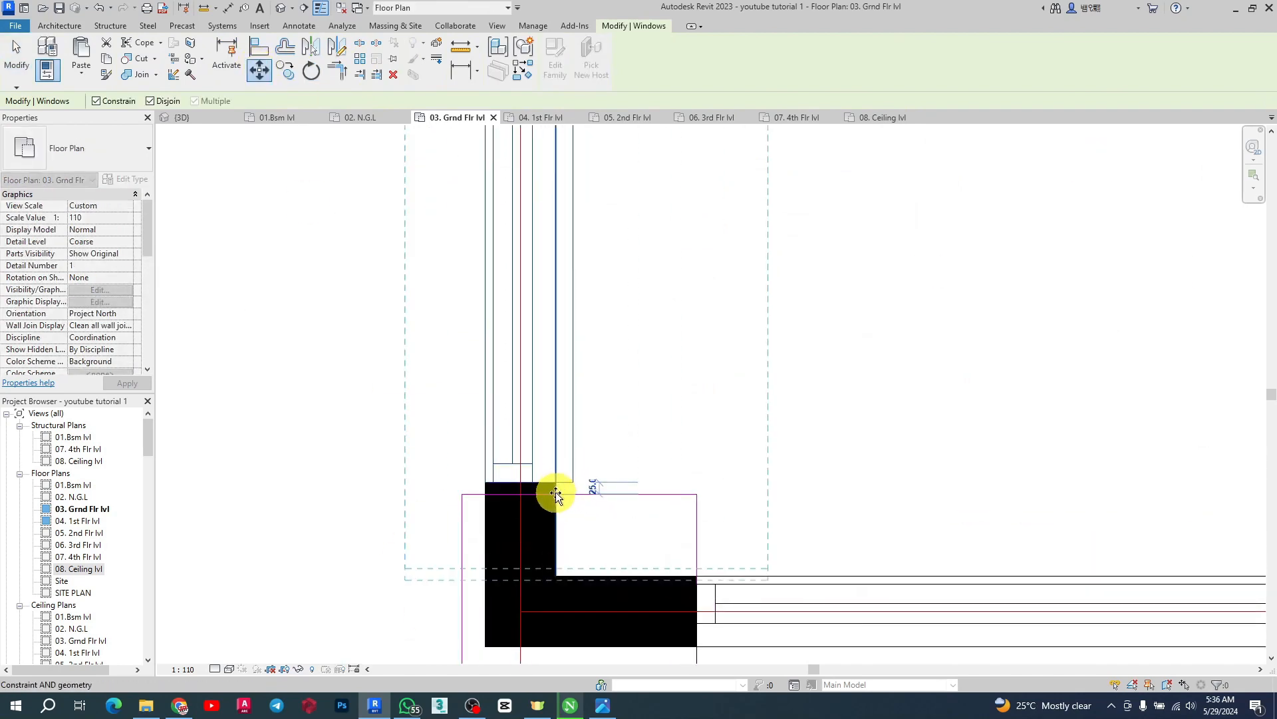
click(556, 494)
scroll(650, 548, down, 5)
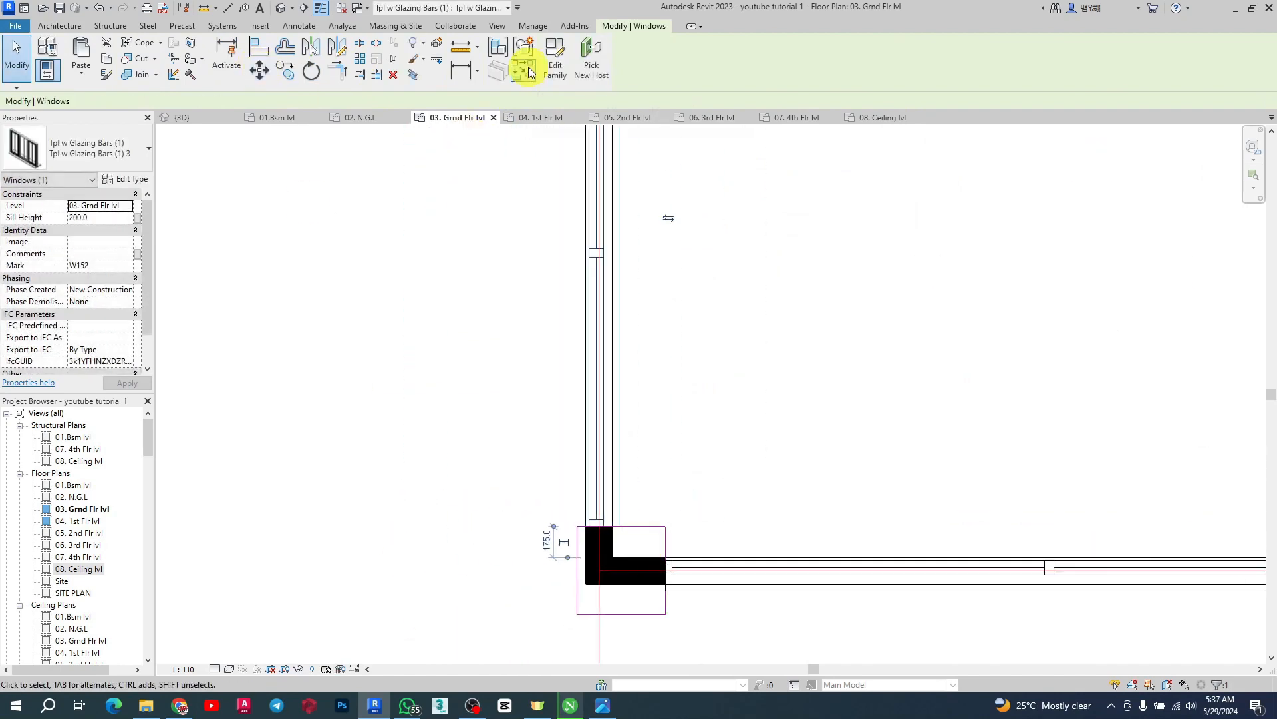
Copy the west-wall window northward along the south wing's west wall
click(285, 67)
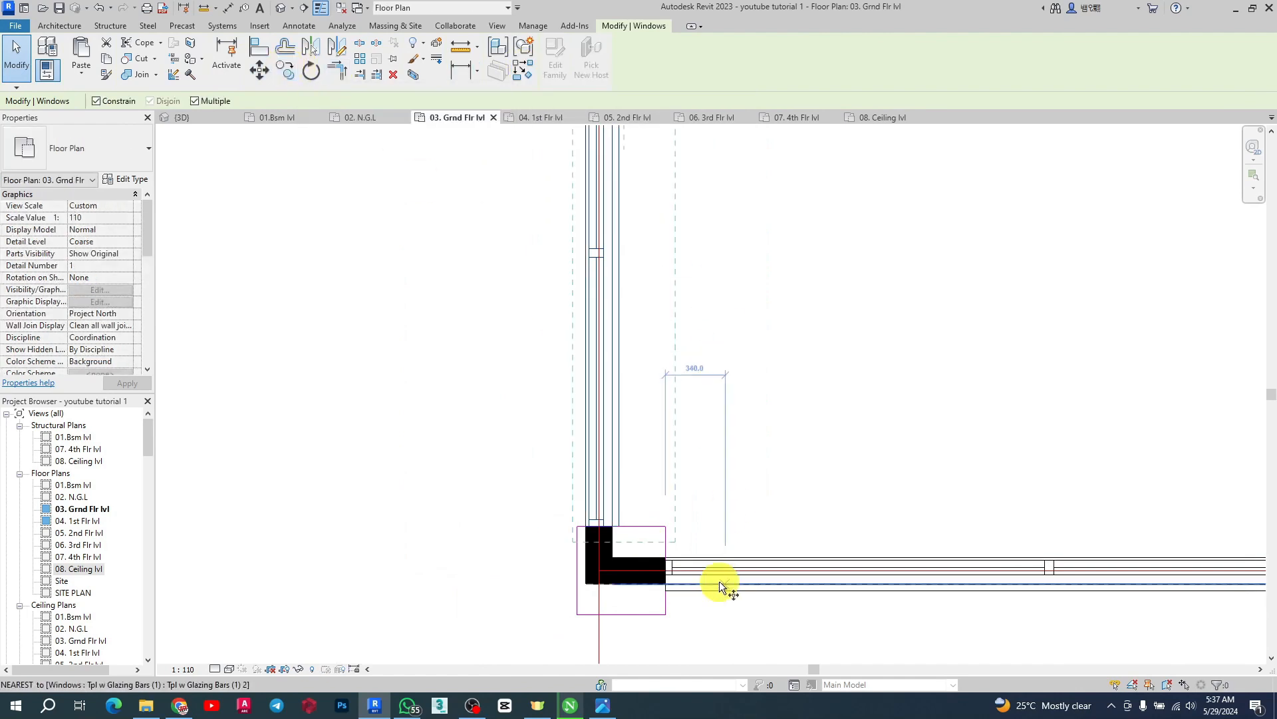
click(720, 580)
scroll(664, 533, down, 4)
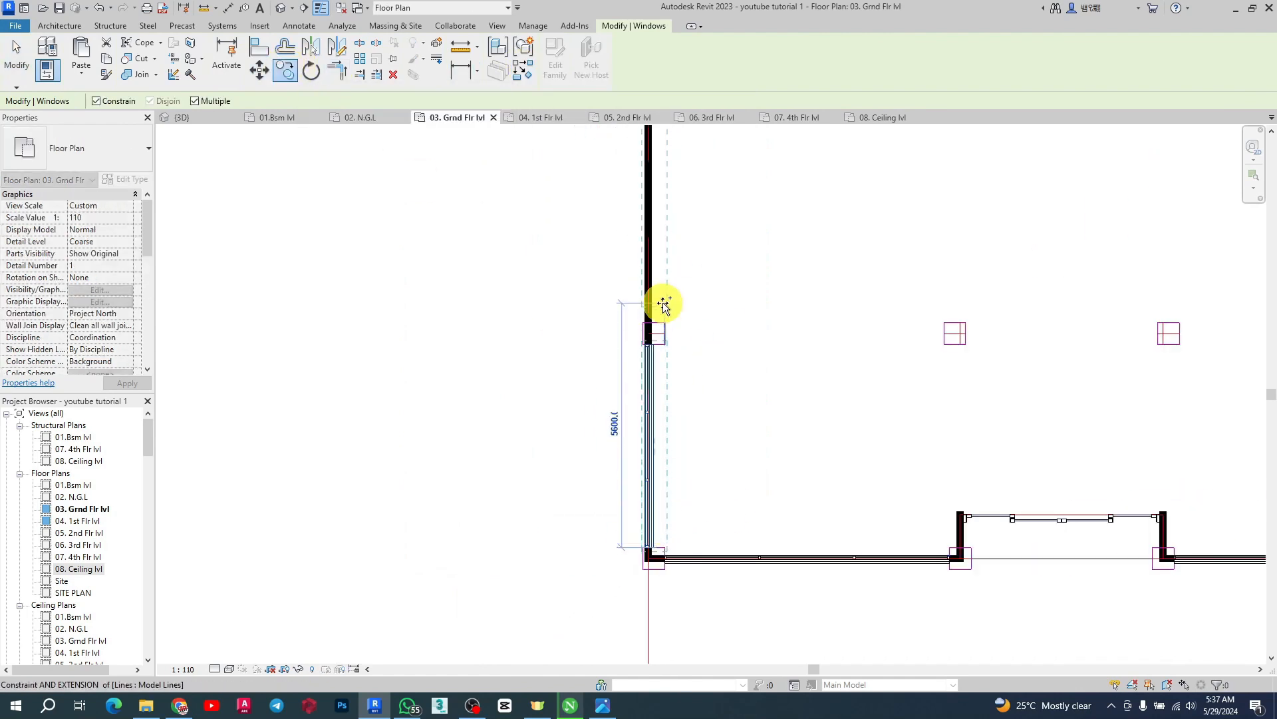
scroll(662, 360, up, 5)
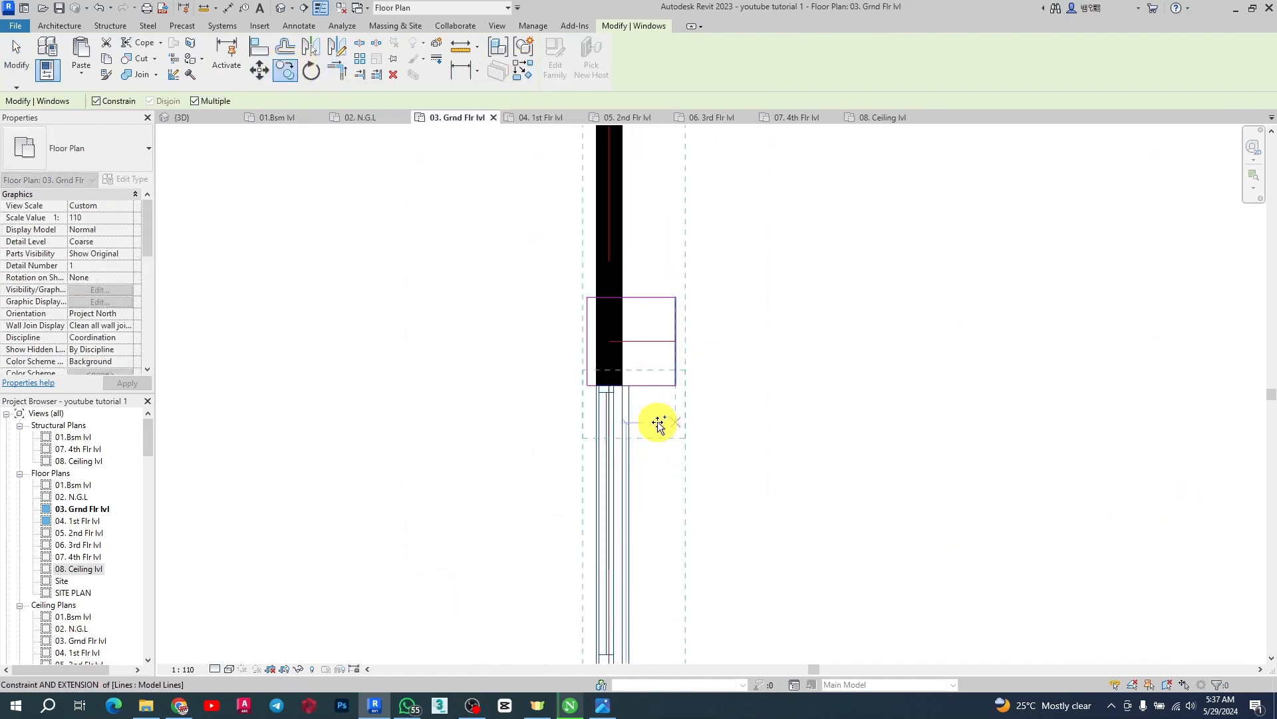
click(640, 533)
click(260, 70)
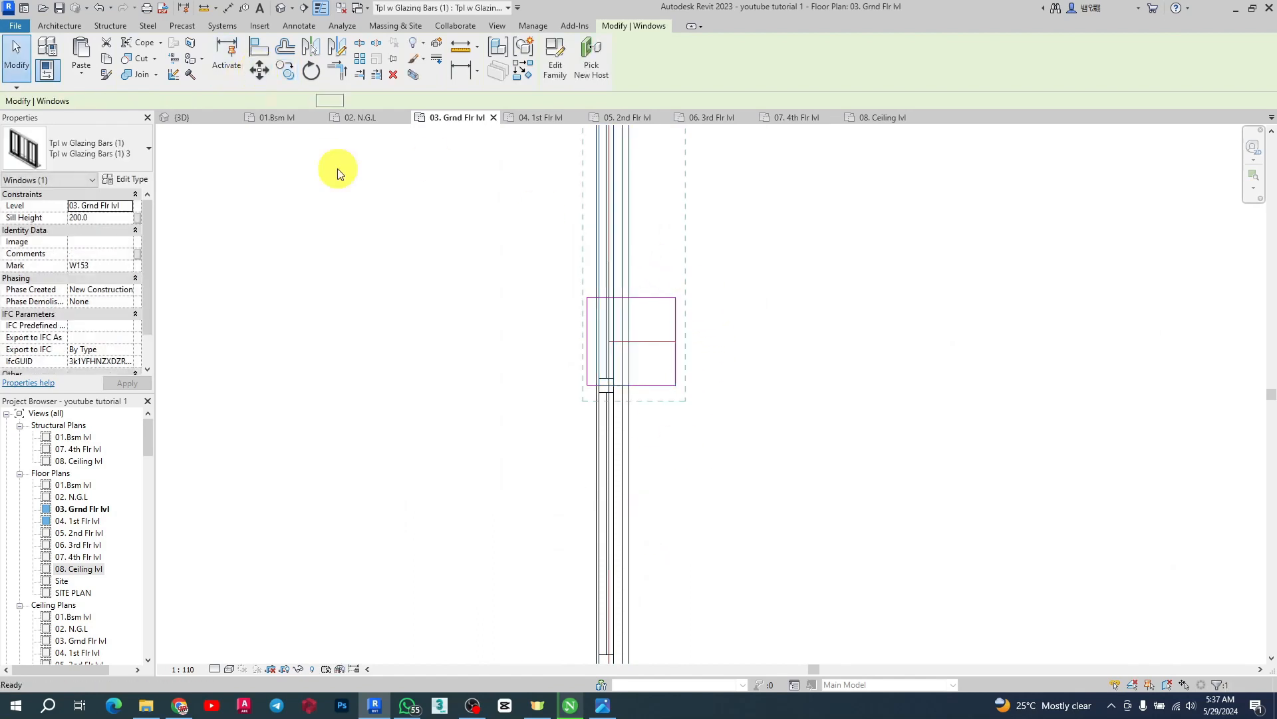
click(680, 294)
scroll(613, 578, down, 2)
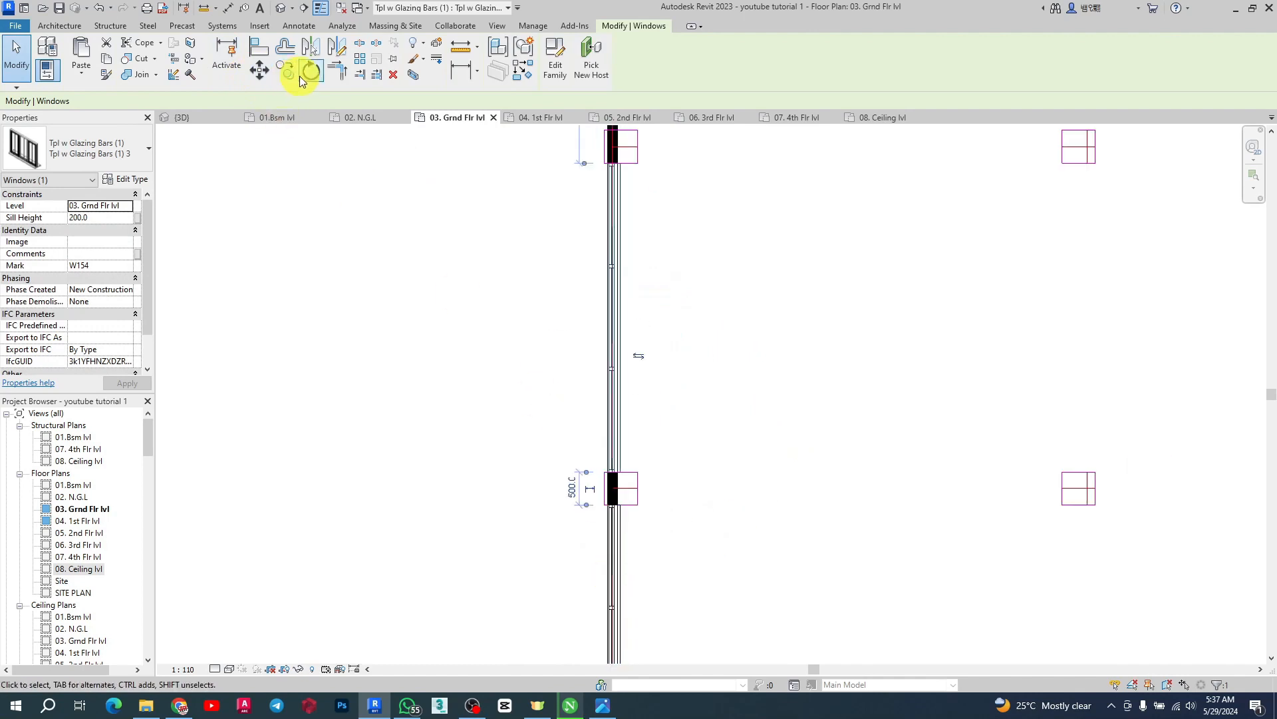
Copy the window further north so the copy ends at the west wall's corner beside the core
click(291, 75)
scroll(609, 554, down, 5)
scroll(646, 342, up, 9)
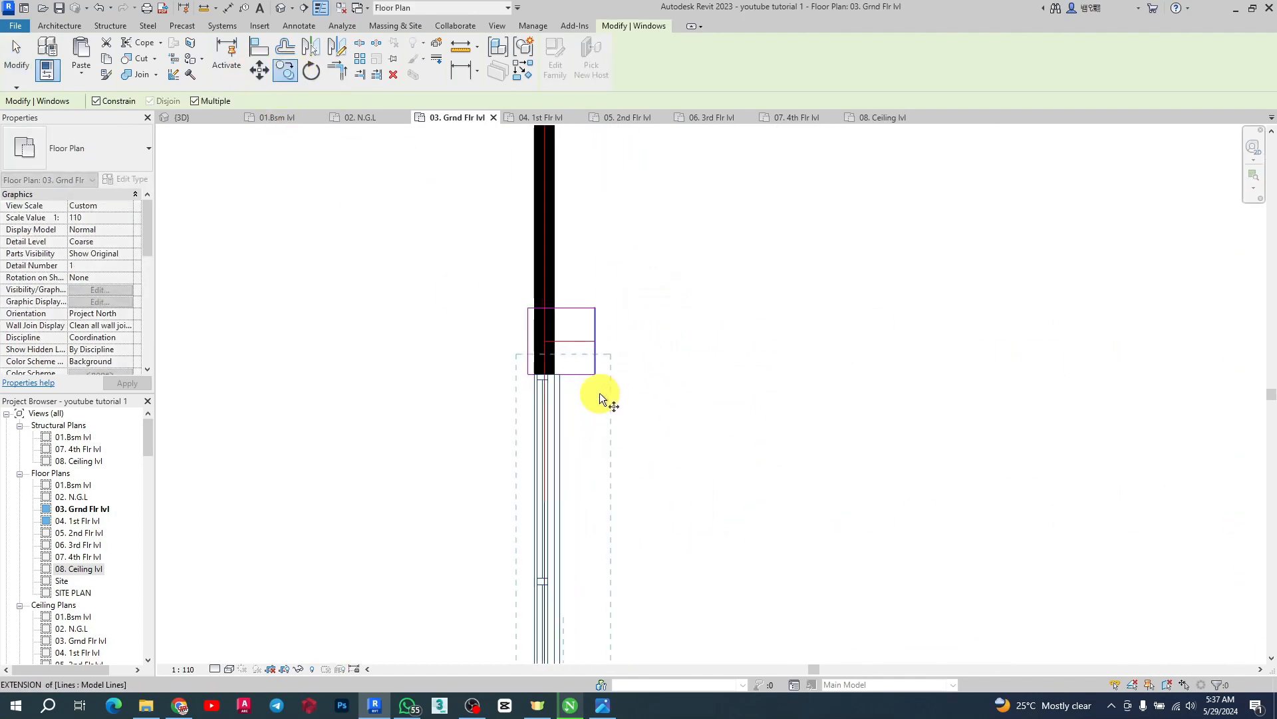
scroll(600, 392, down, 5)
scroll(569, 634, up, 4)
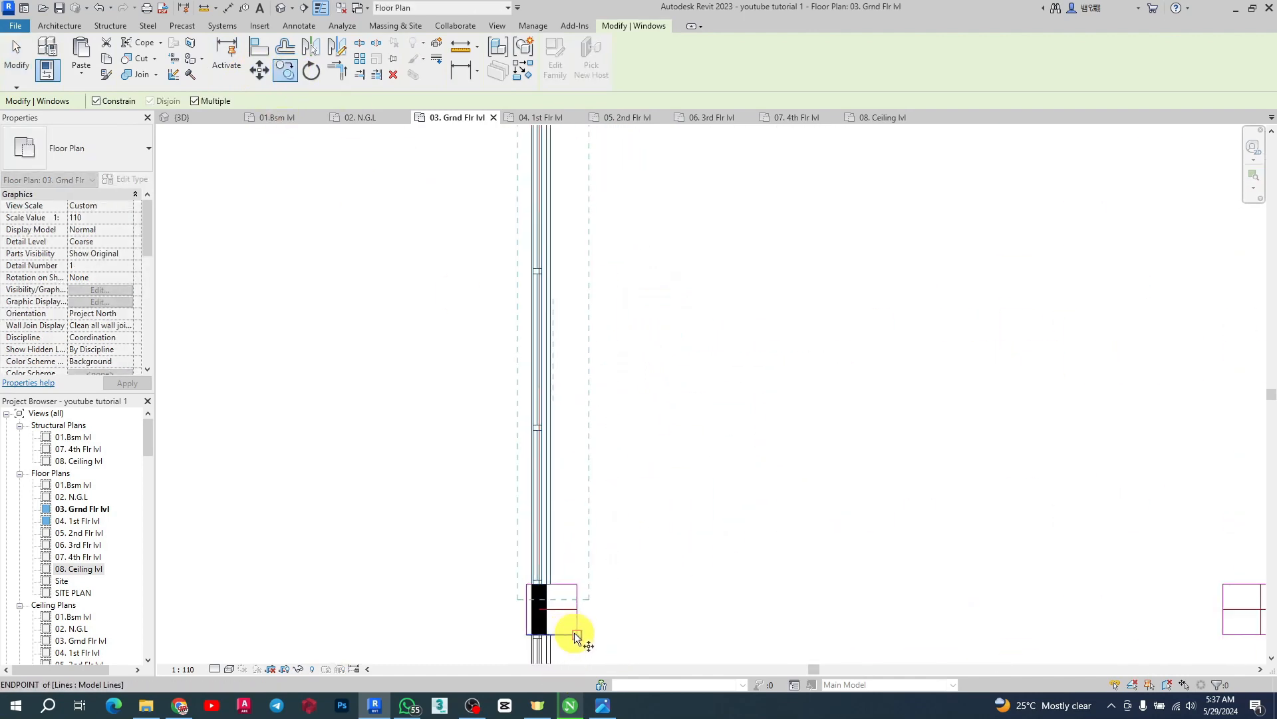
click(574, 632)
scroll(573, 624, down, 5)
scroll(564, 340, up, 5)
click(584, 400)
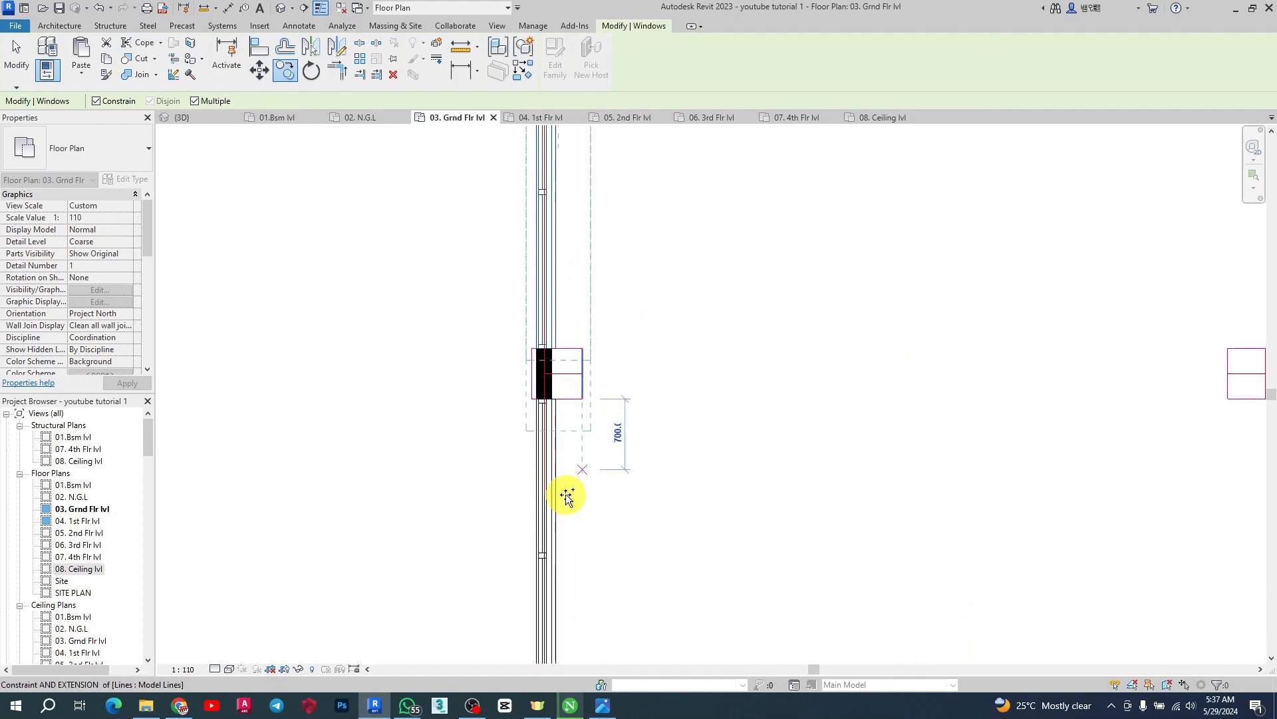
scroll(558, 554, down, 6)
scroll(561, 556, down, 6)
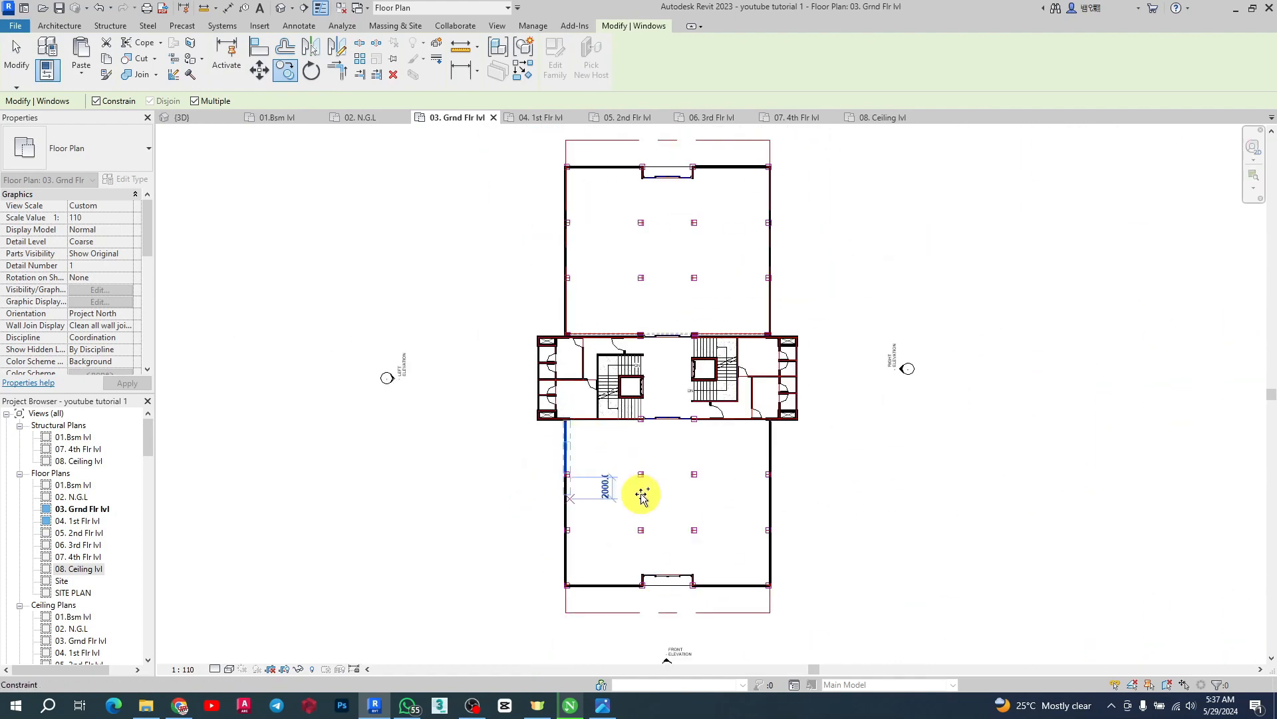
key(Escape)
scroll(588, 485, up, 3)
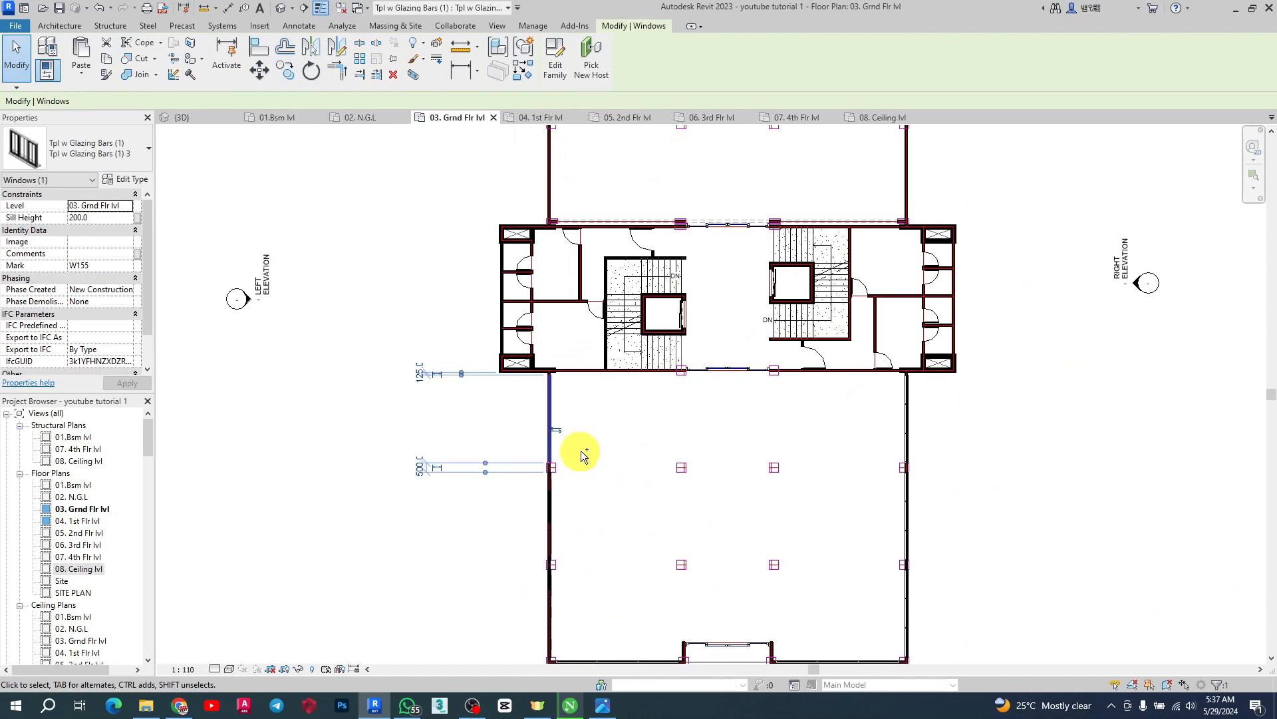
Select the five south-wing wall windows and copy them north onto the north wing's east and west walls
ctrl+click(549, 503)
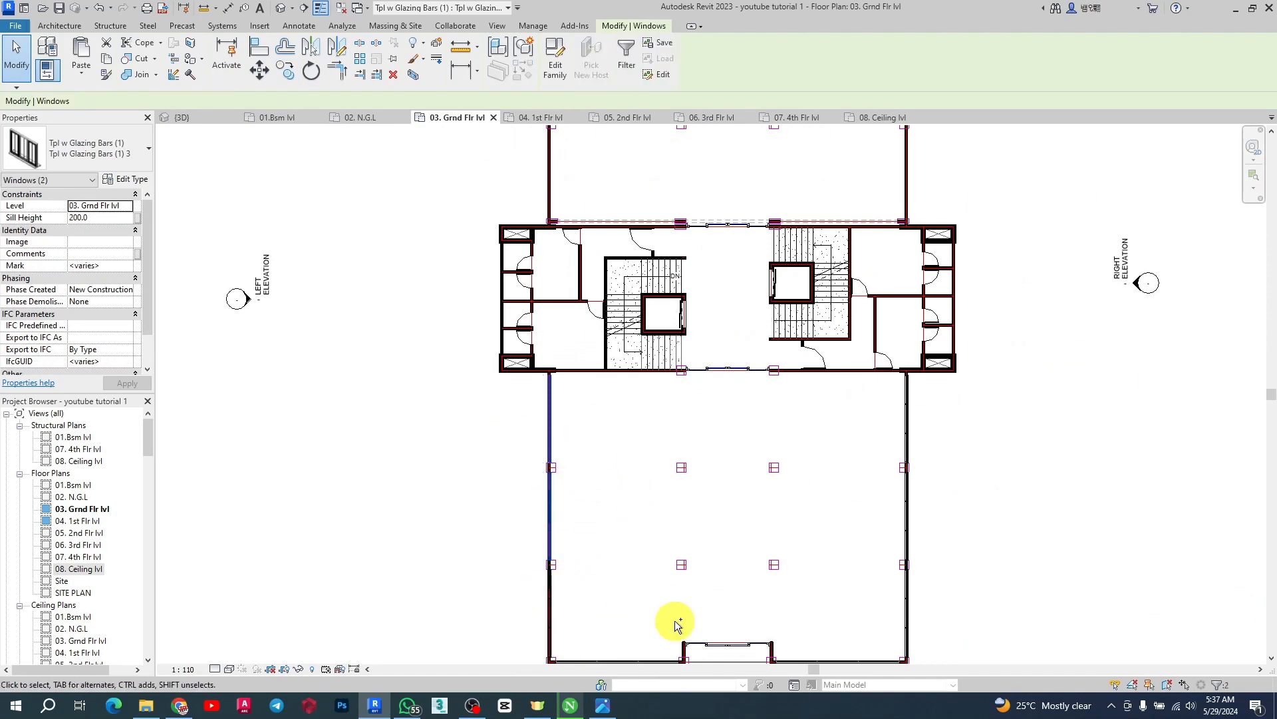
ctrl+click(907, 622)
ctrl+click(908, 517)
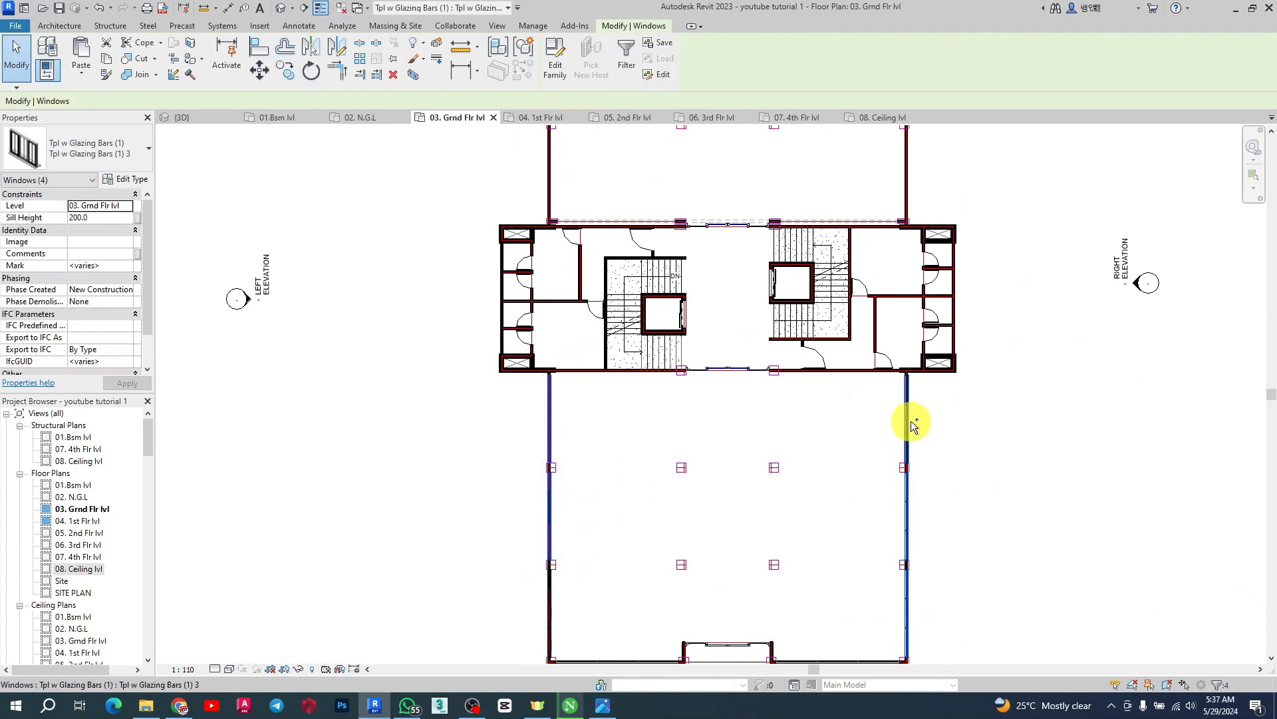
ctrl+click(906, 422)
click(286, 70)
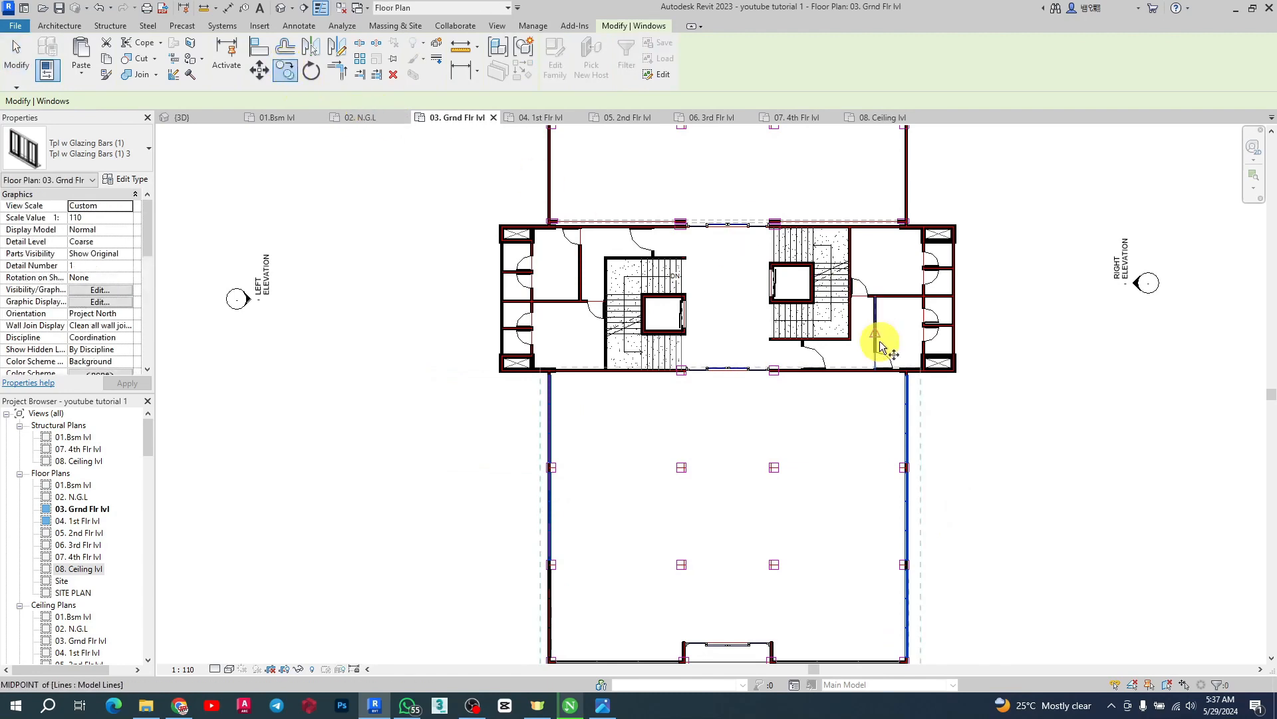
scroll(908, 393, up, 4)
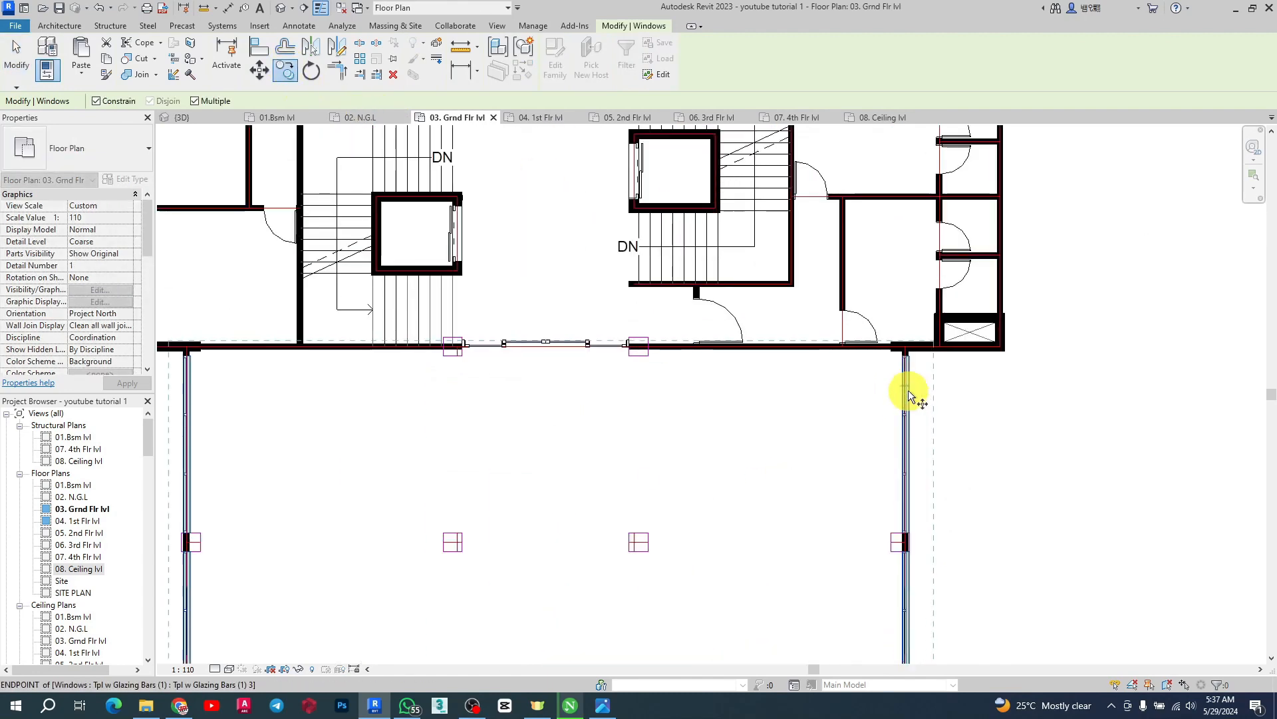
scroll(908, 341, up, 2)
click(910, 346)
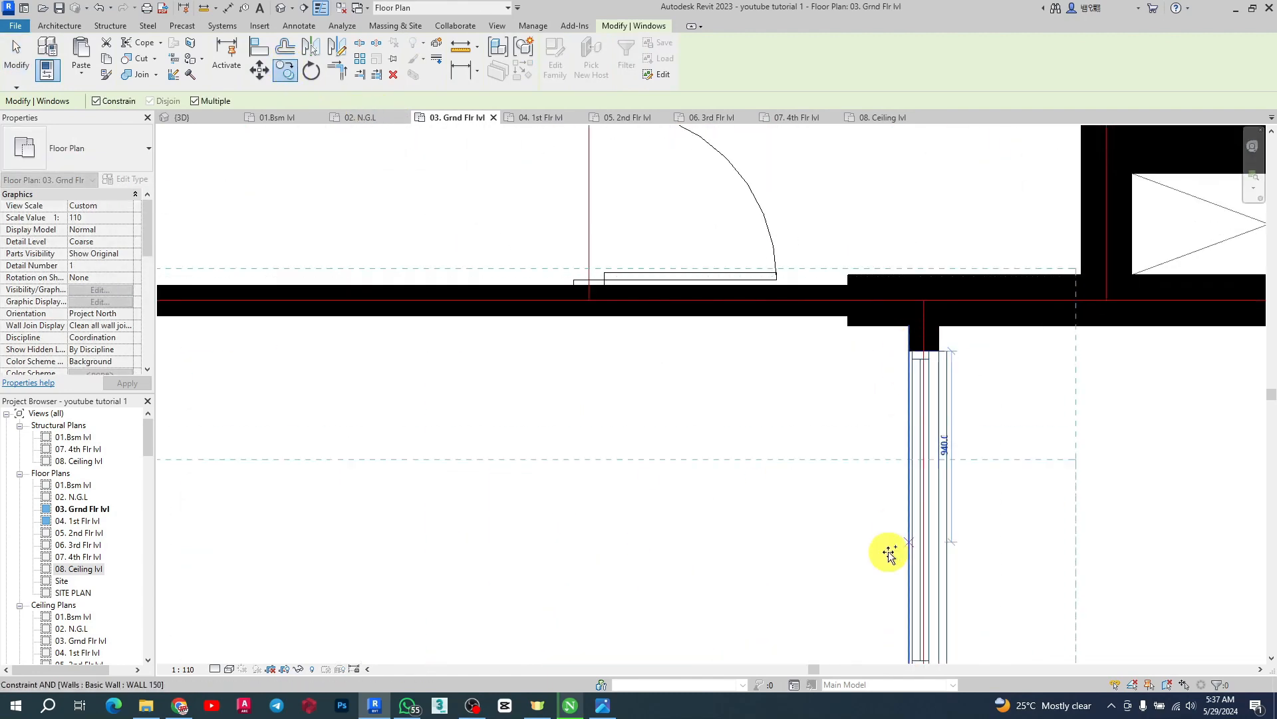
scroll(890, 550, down, 5)
scroll(885, 241, up, 3)
scroll(885, 241, up, 2)
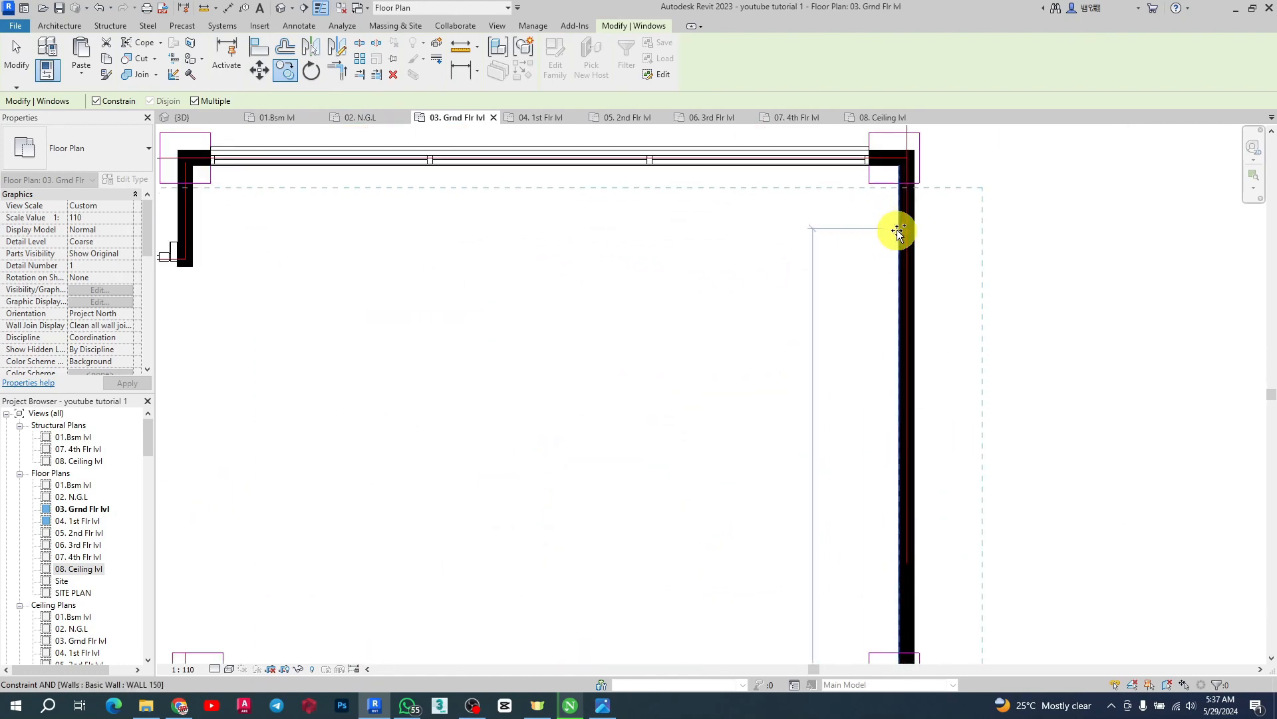
click(891, 183)
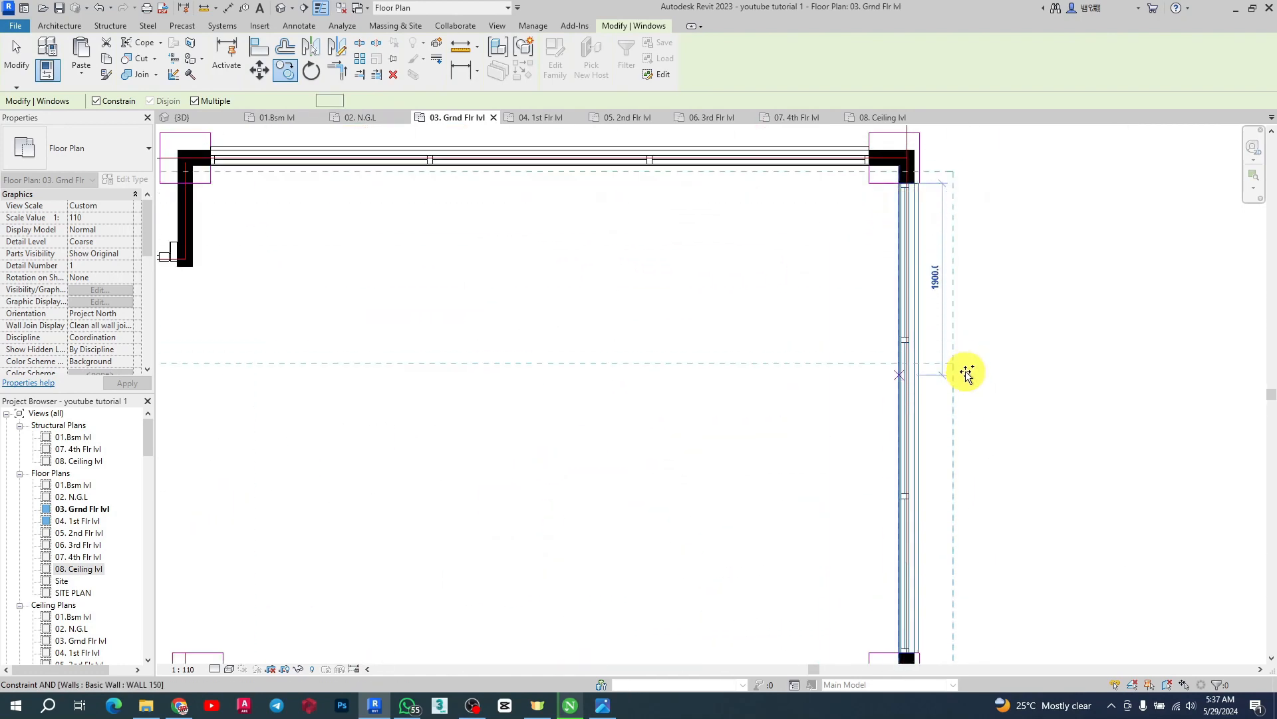
scroll(951, 303, down, 3)
key(Escape)
scroll(932, 475, up, 1)
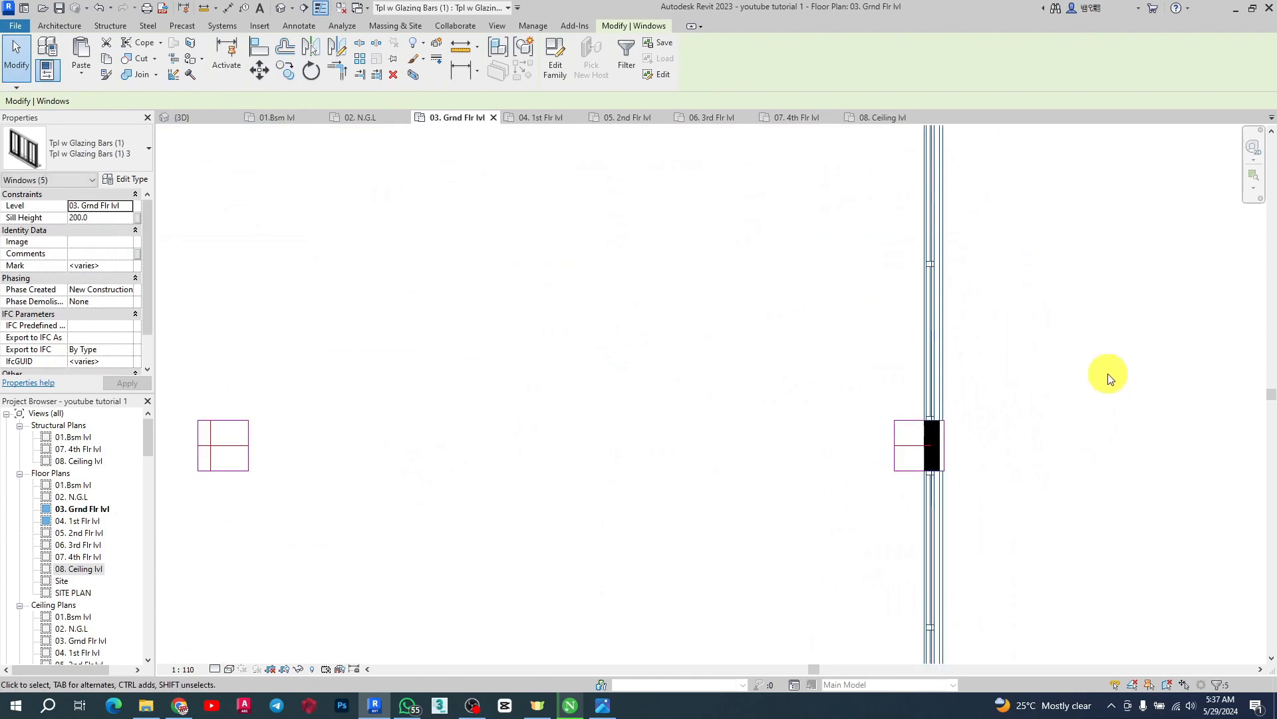
Copy a north-wing west-wall window so the copy ends at the wall's corner beside the core
scroll(906, 219, down, 3)
scroll(493, 359, up, 4)
scroll(648, 412, down, 3)
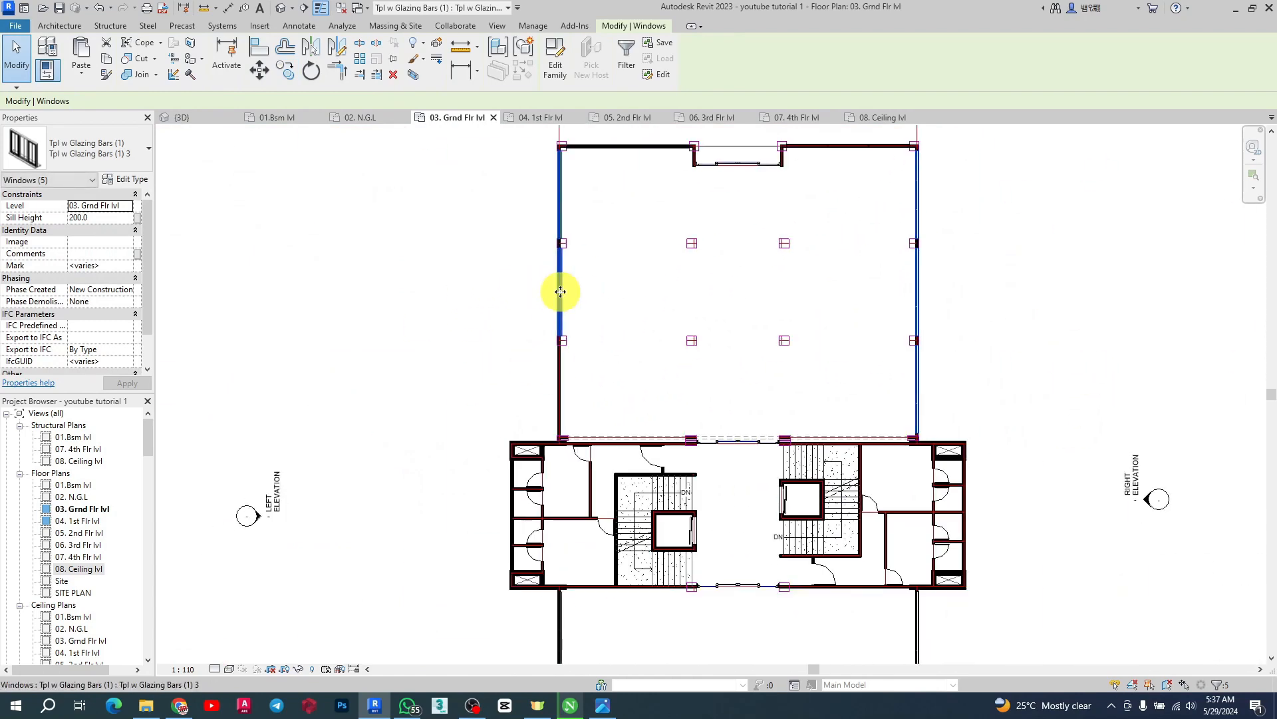
click(584, 356)
click(558, 302)
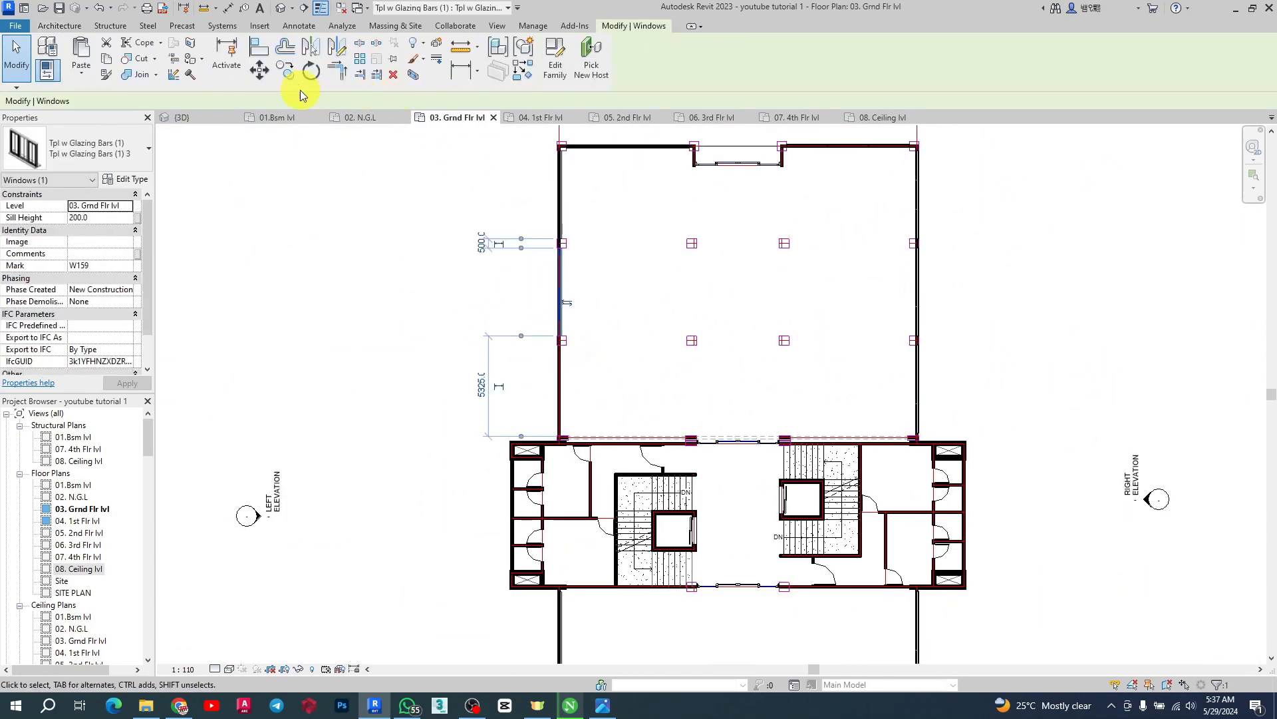
click(284, 70)
scroll(520, 197, up, 5)
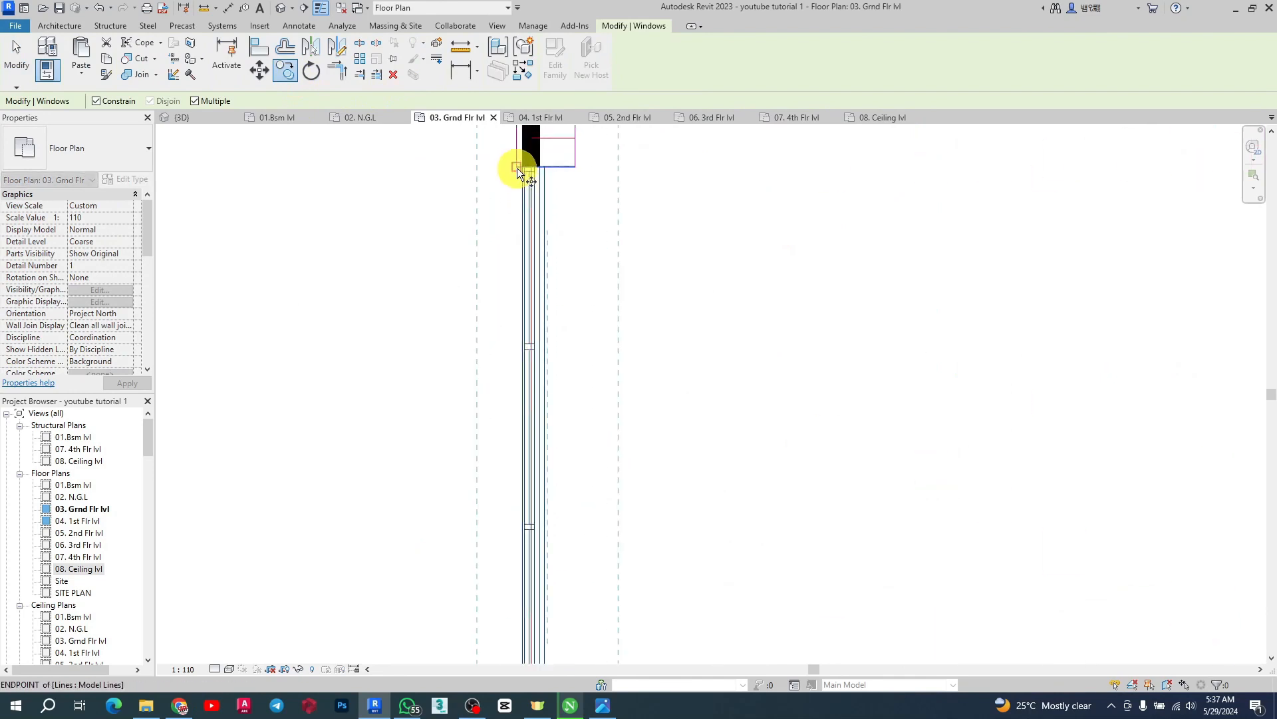
click(517, 167)
scroll(518, 282, down, 3)
scroll(507, 511, up, 4)
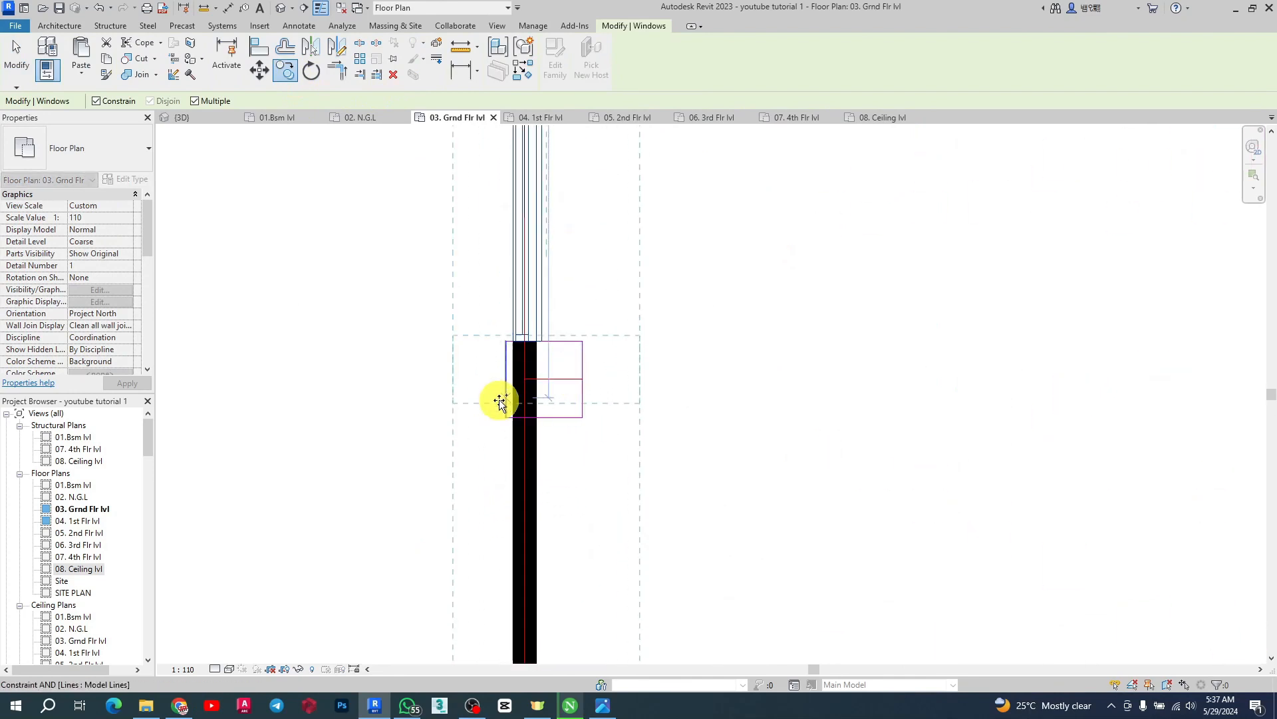
click(504, 407)
scroll(633, 302, down, 5)
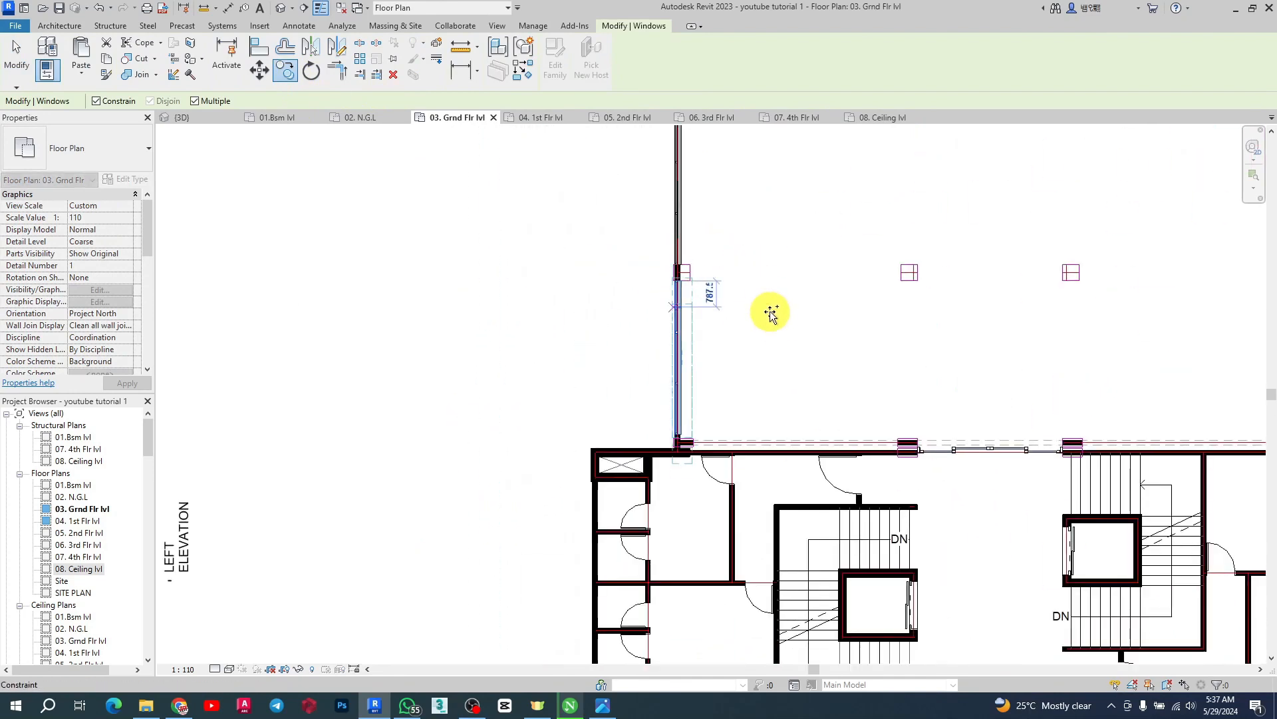
key(Escape)
scroll(688, 442, up, 2)
scroll(377, 440, down, 4)
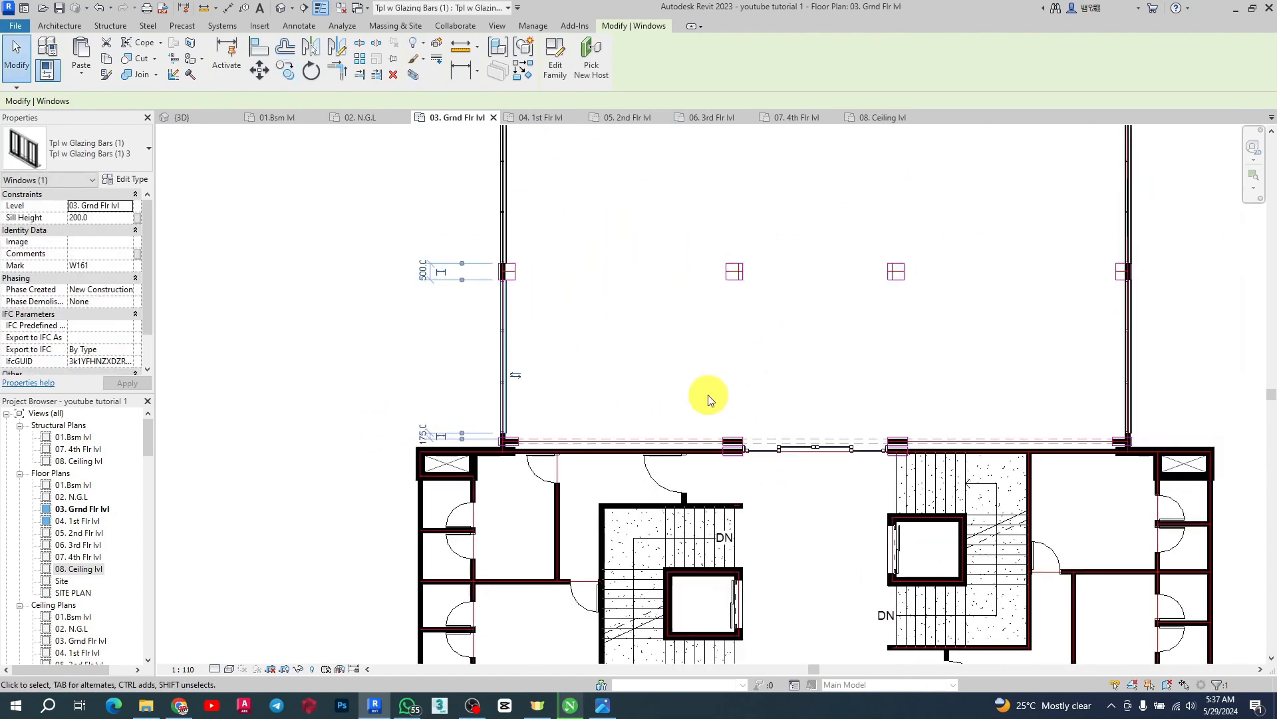
Measure the gap between the north wing's east-wall window and the core wall with an aligned dimension
scroll(708, 400, down, 3)
scroll(750, 361, up, 8)
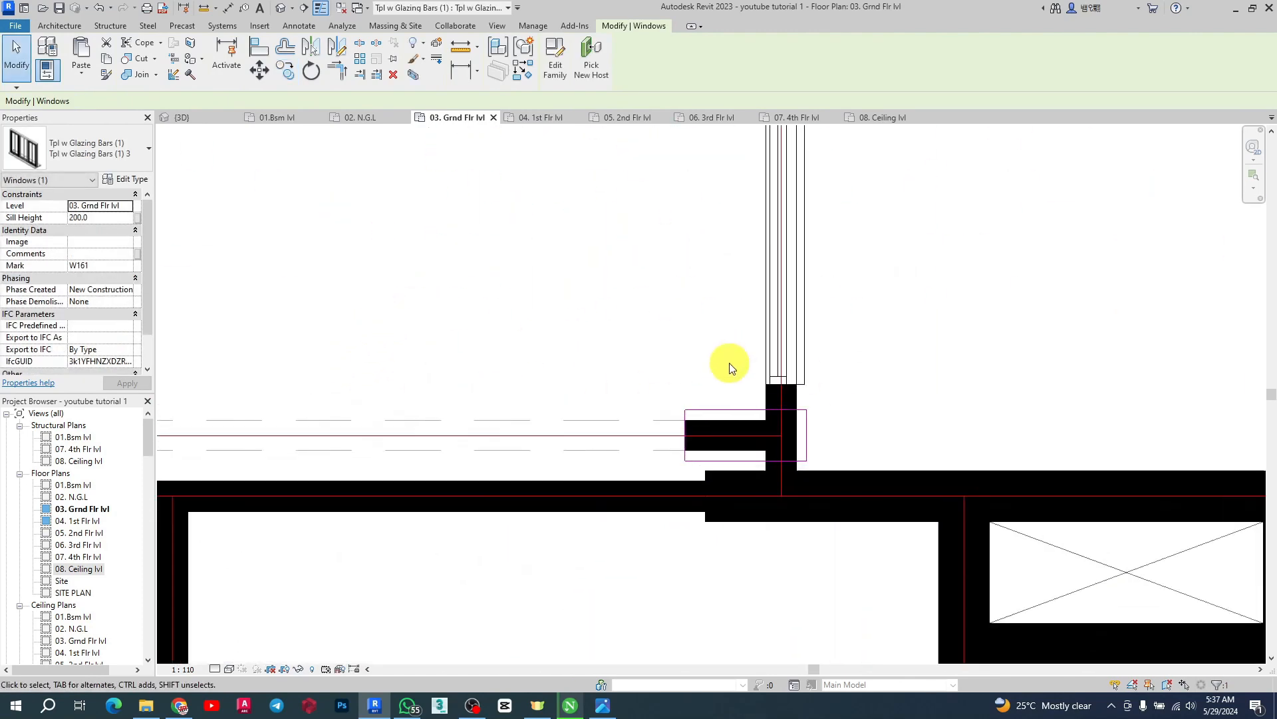
scroll(733, 399, down, 1)
scroll(754, 477, down, 2)
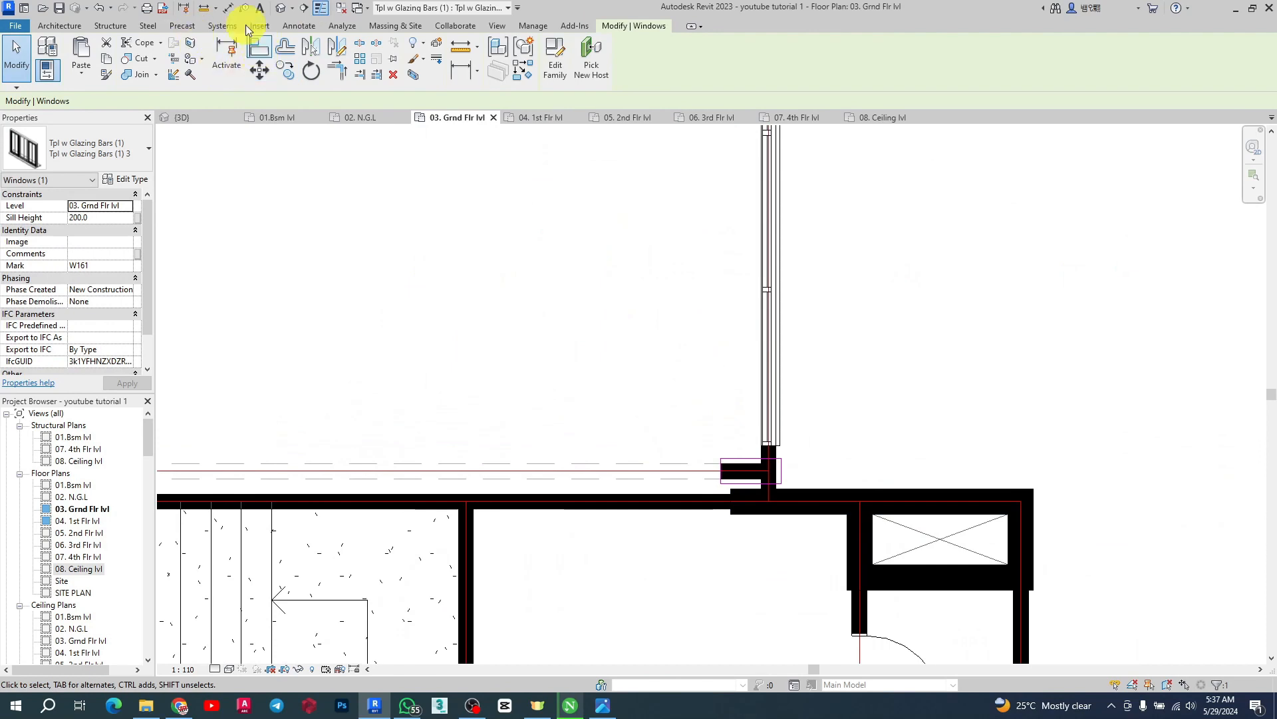
click(227, 8)
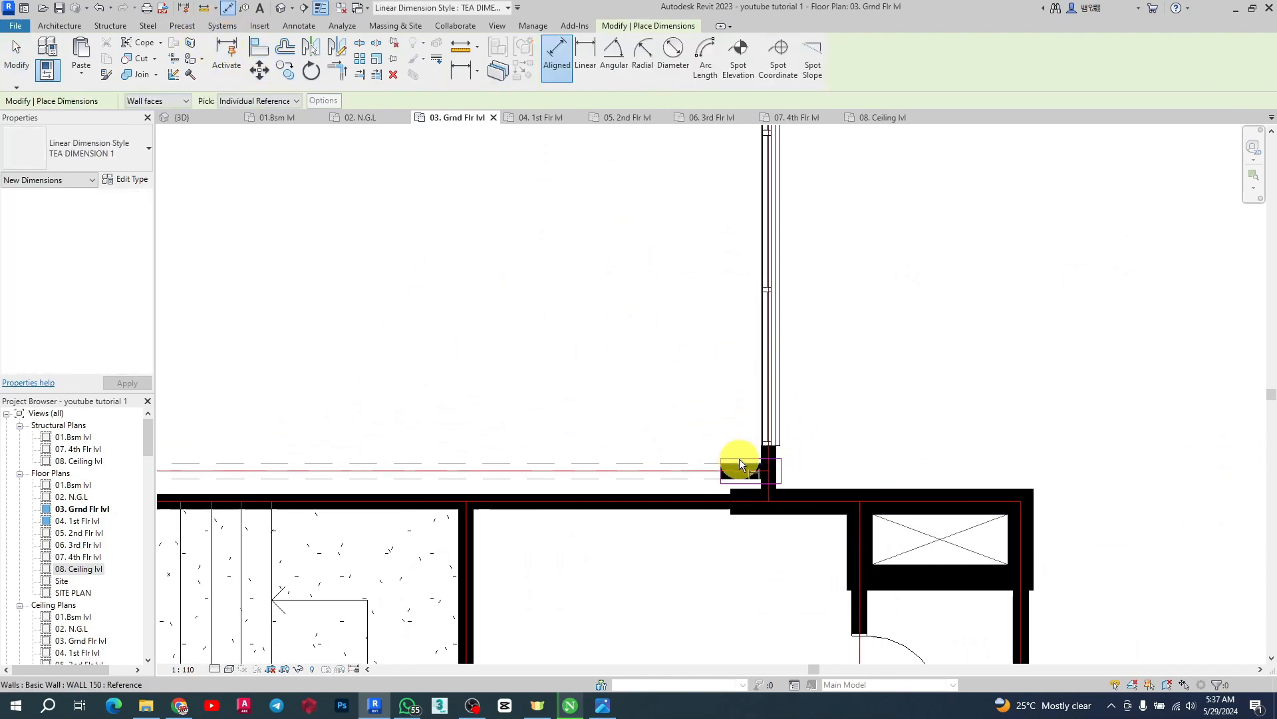
scroll(746, 456, up, 5)
click(756, 459)
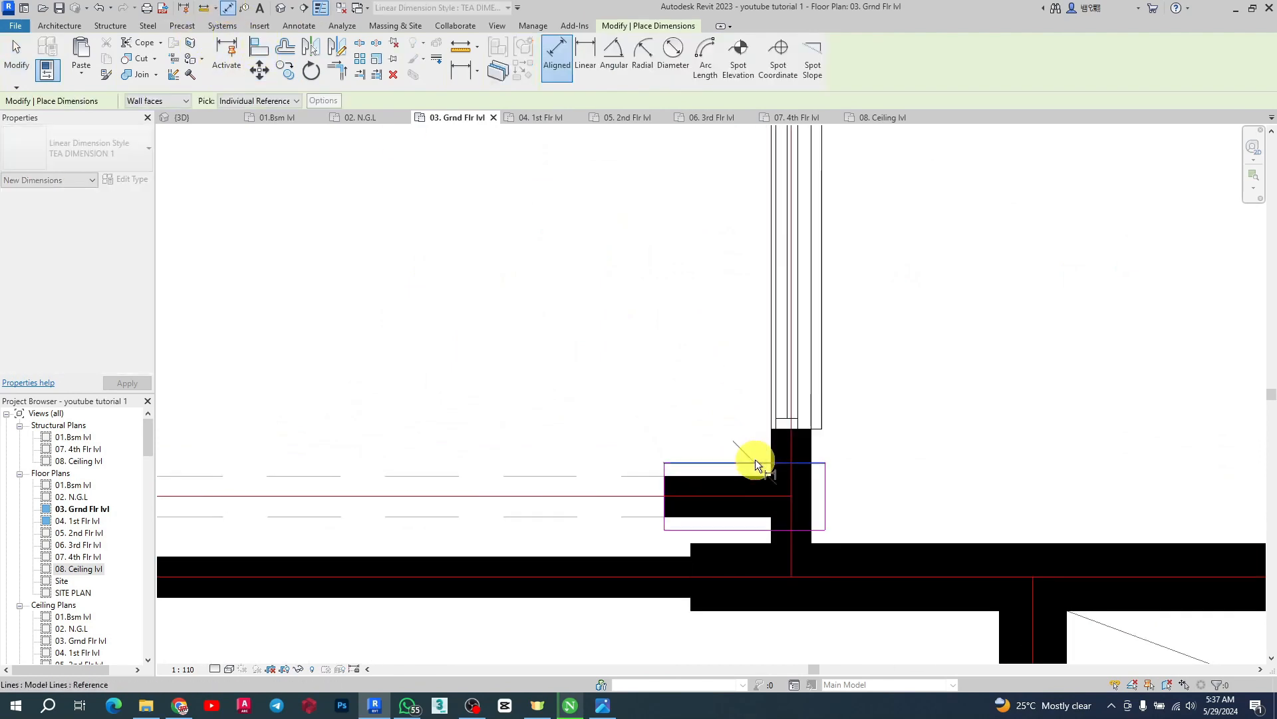
click(777, 432)
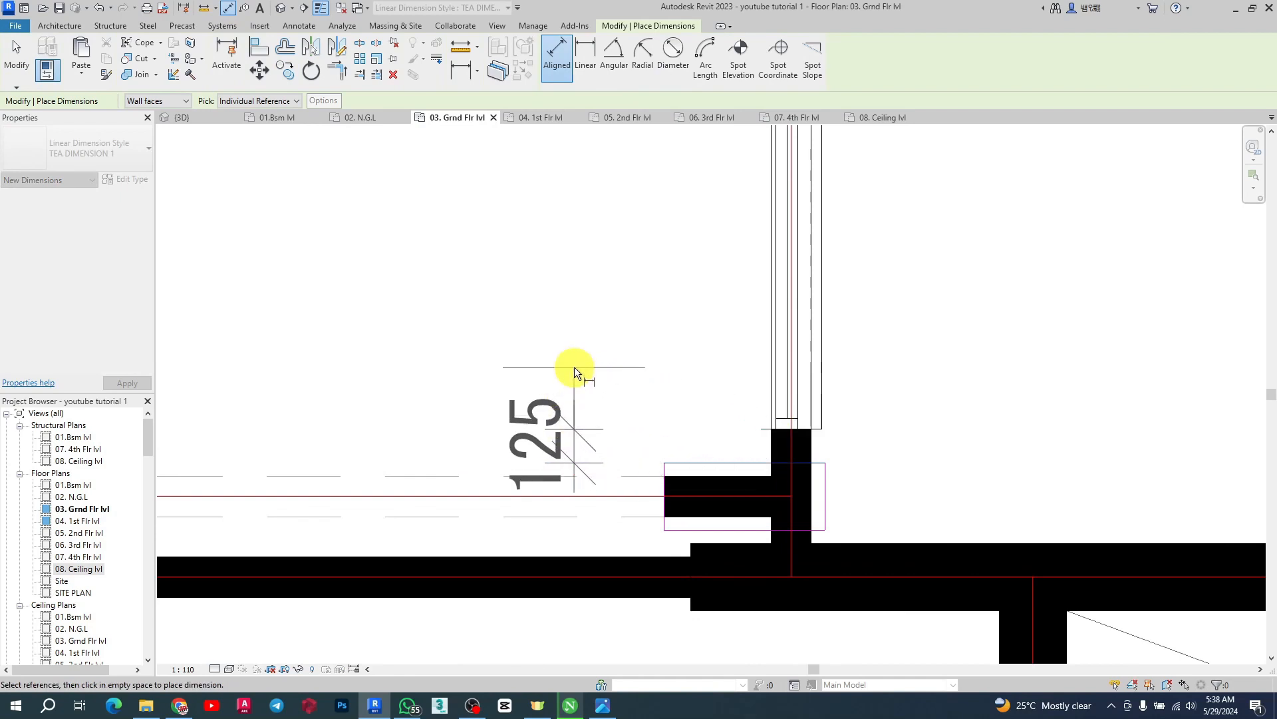
key(Escape)
scroll(841, 433, down, 3)
key(Escape)
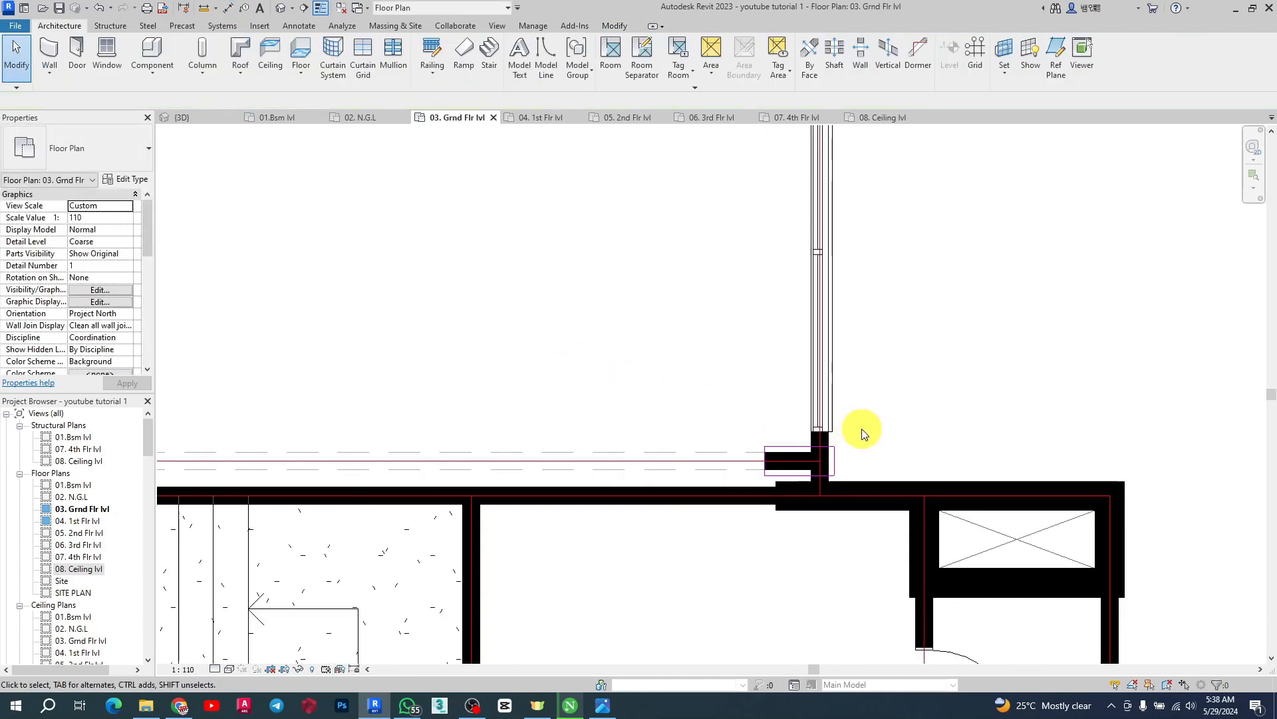
Measure the distance from the core corner to the next window along the north wing's east wall
click(226, 8)
click(796, 443)
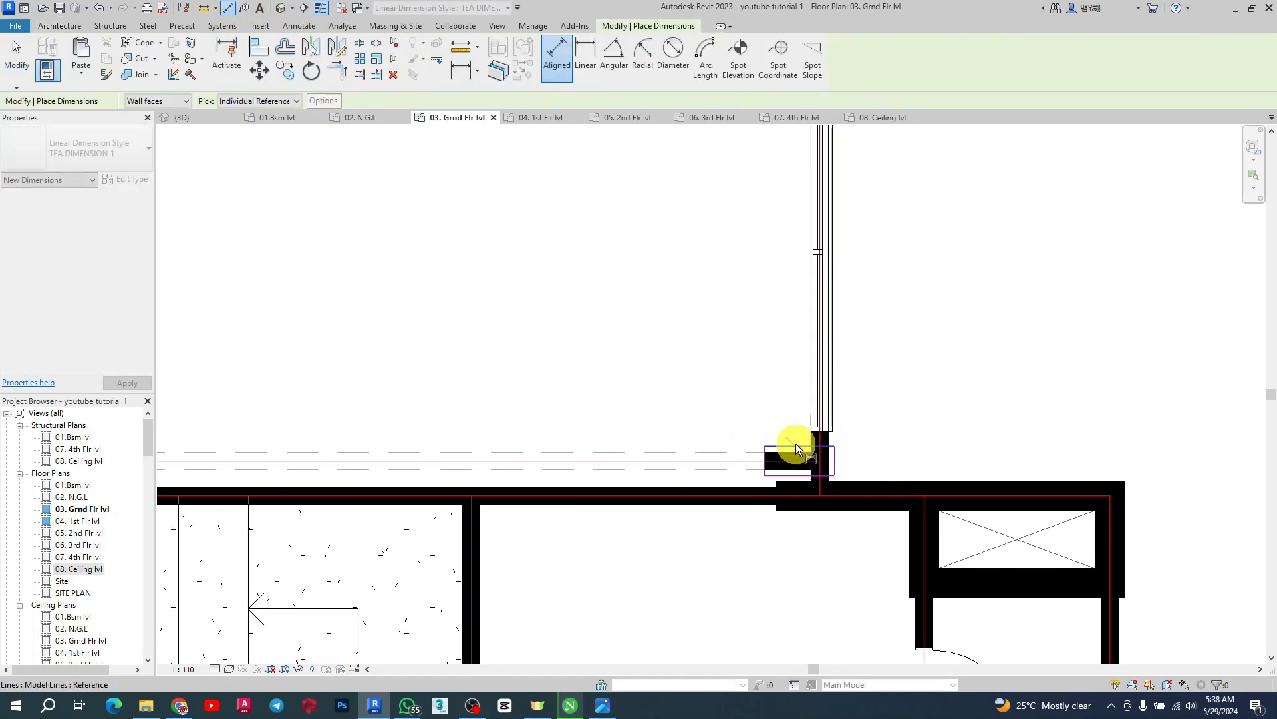
scroll(801, 426, down, 3)
scroll(791, 240, up, 4)
click(779, 225)
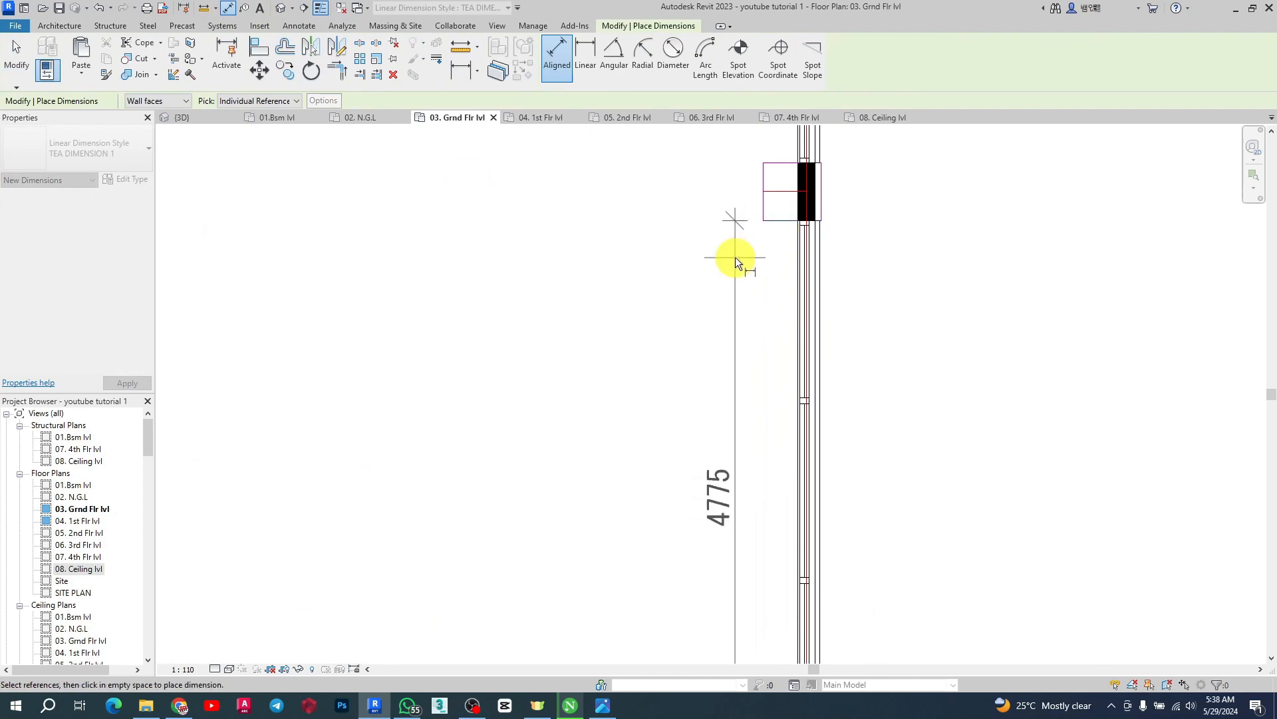
click(736, 257)
scroll(746, 254, down, 3)
scroll(773, 281, up, 4)
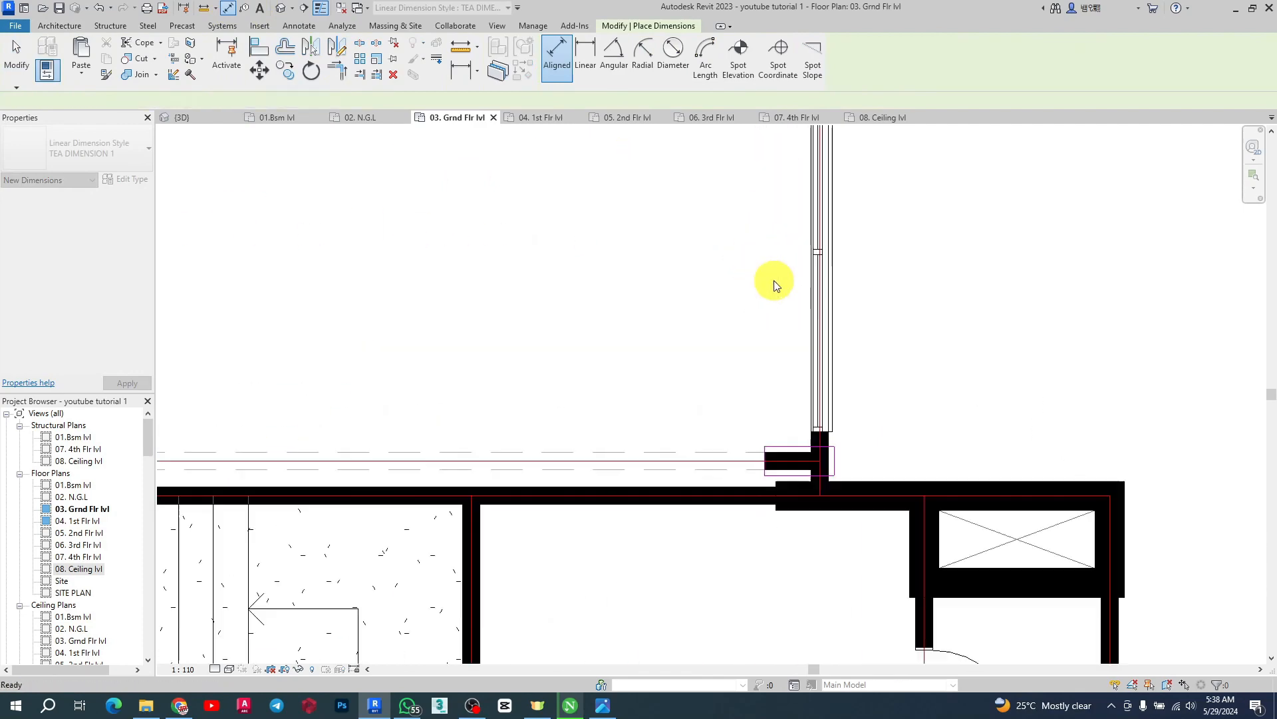
key(Escape)
key(Escape)
Select the four north-wing windows on the east and west walls, duplicate their type, and increase the new type's rough width
click(829, 292)
scroll(865, 300, down, 2)
scroll(864, 306, down, 3)
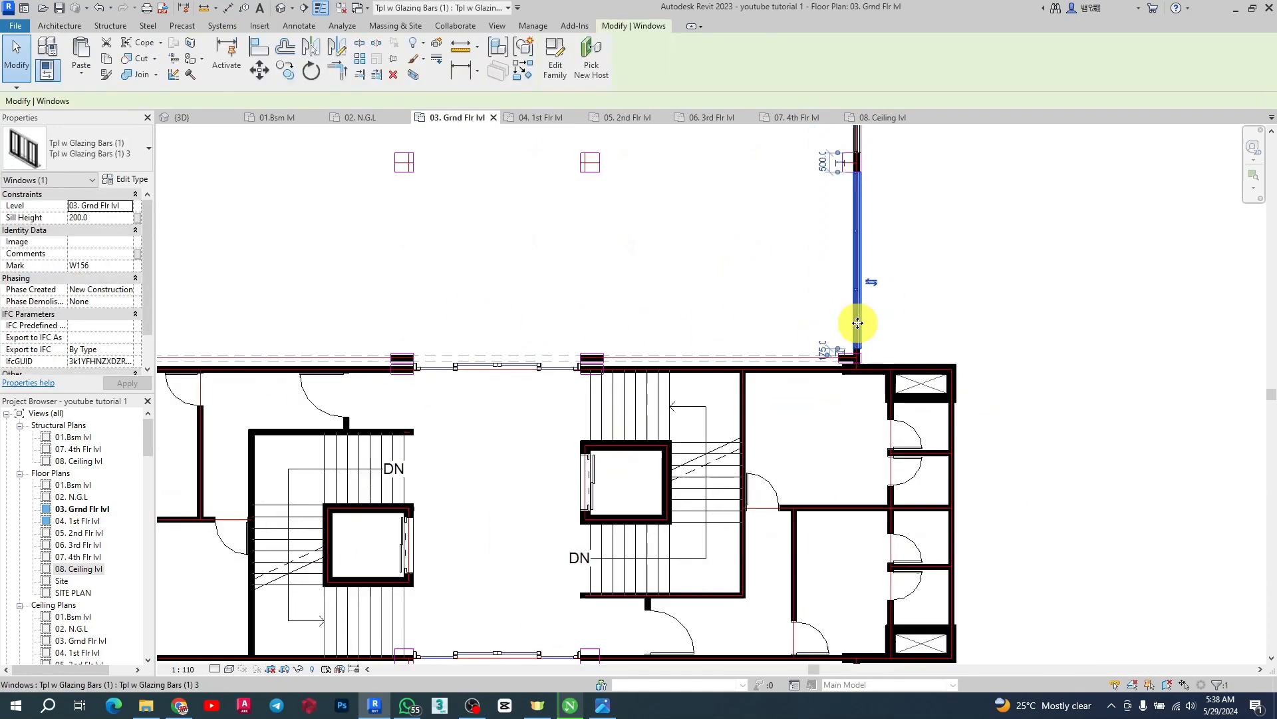
ctrl+click(381, 279)
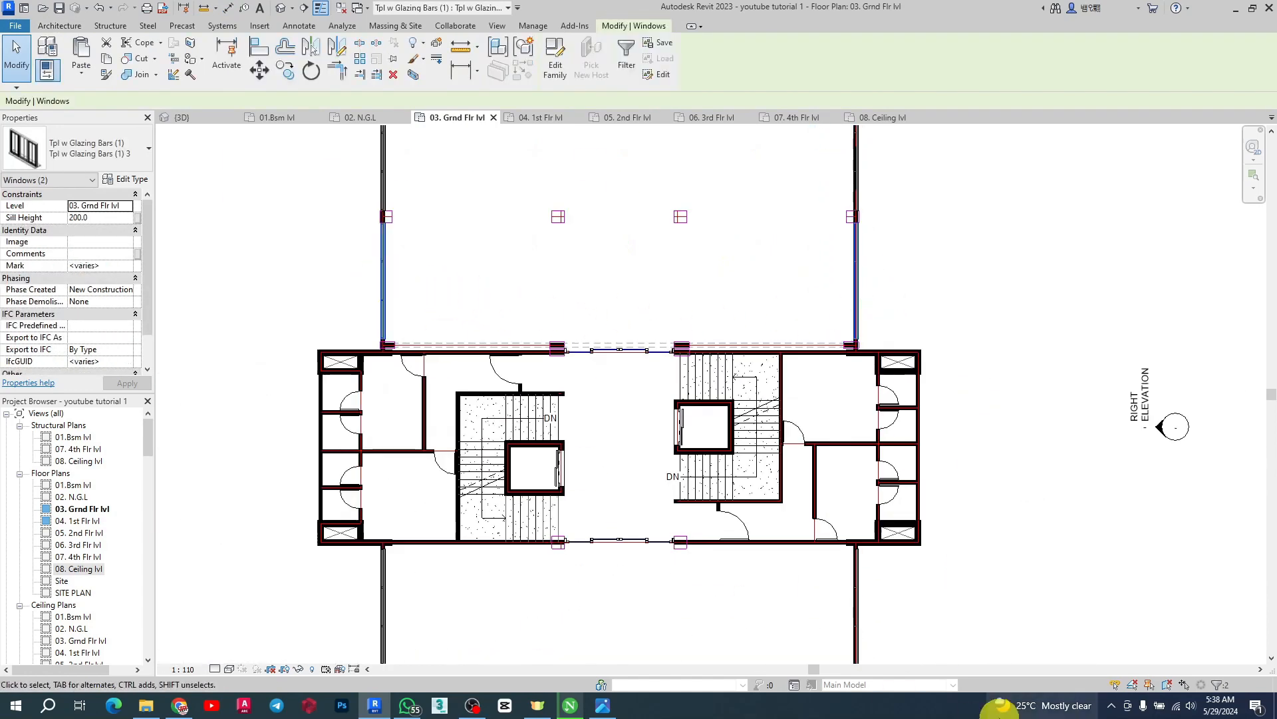
ctrl+click(858, 592)
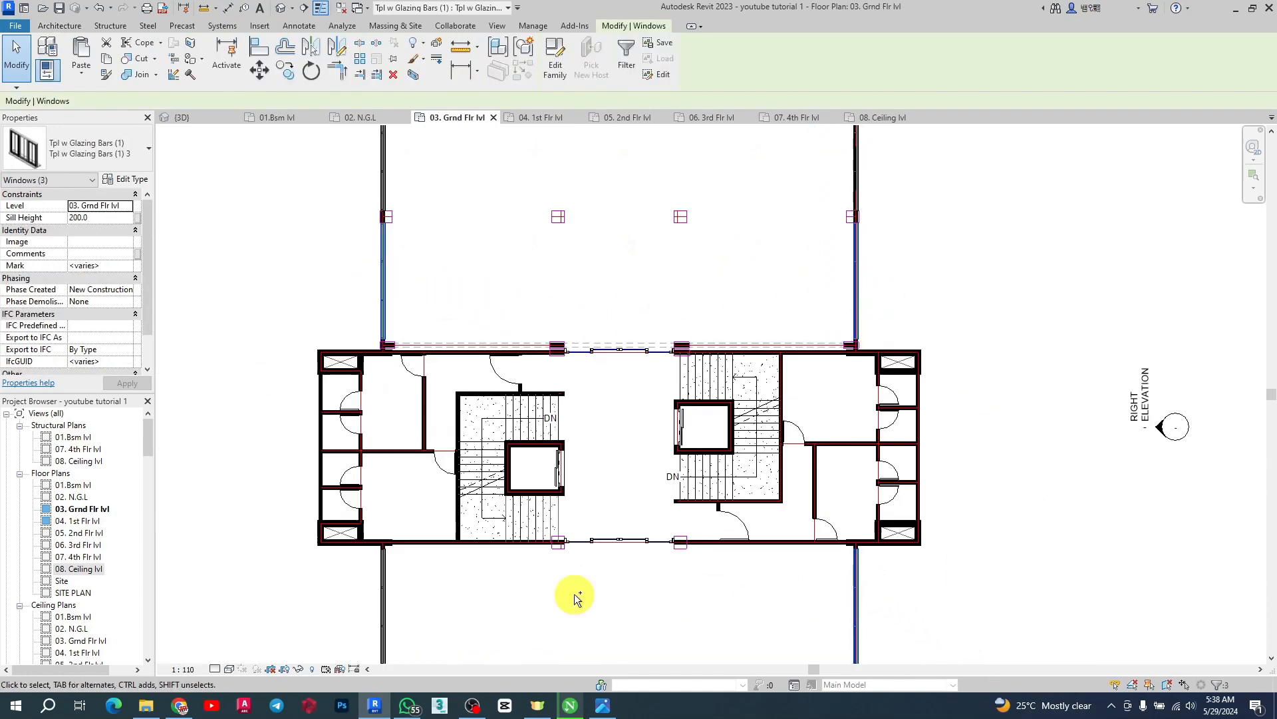
ctrl+click(384, 576)
click(133, 179)
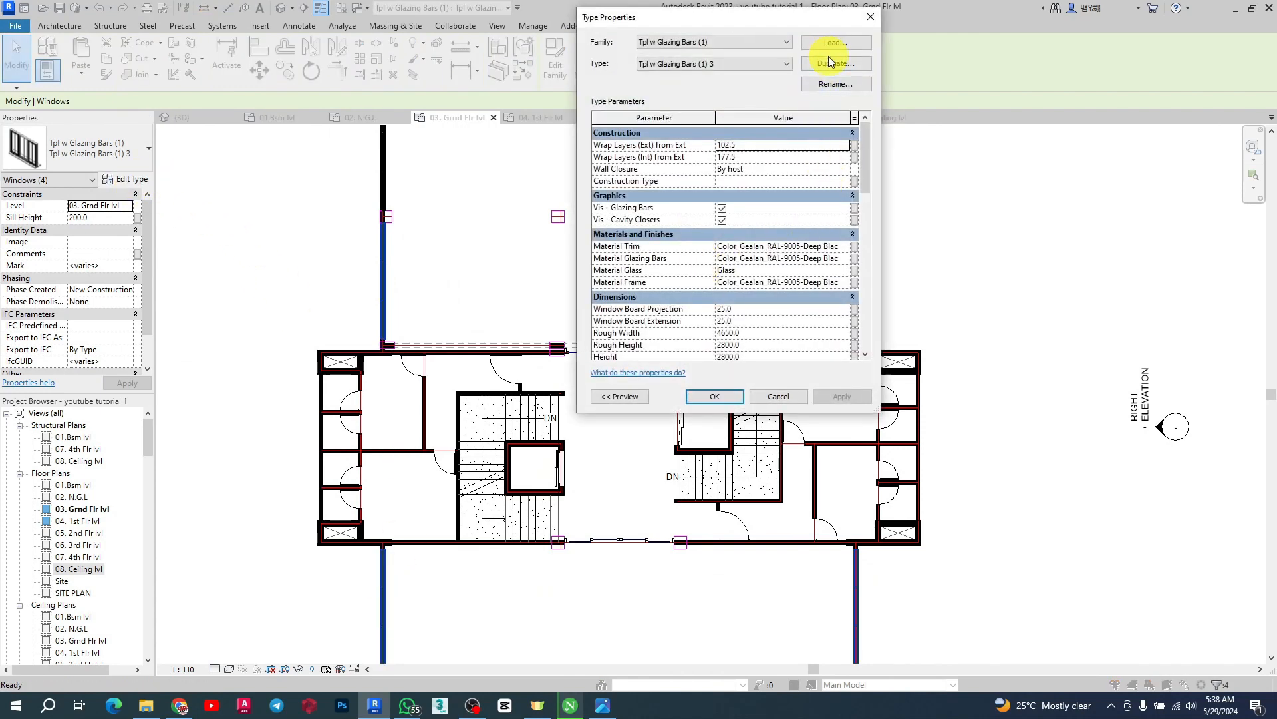
click(828, 63)
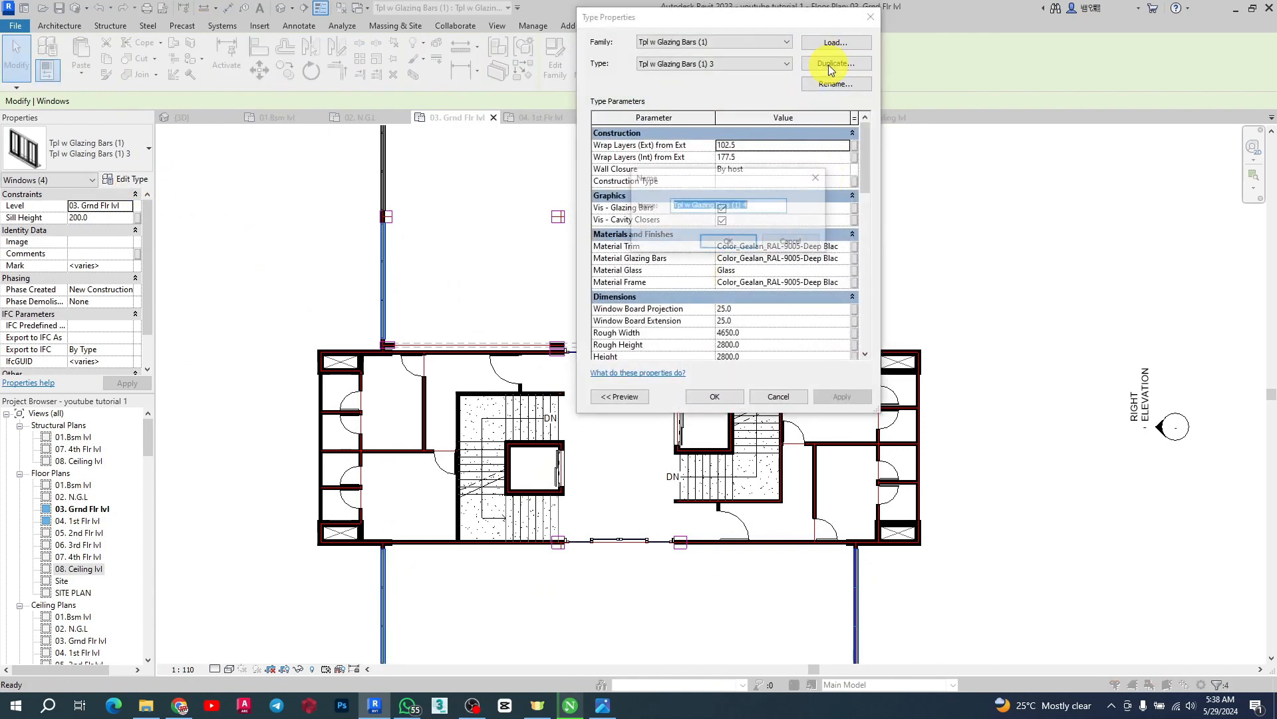
click(733, 242)
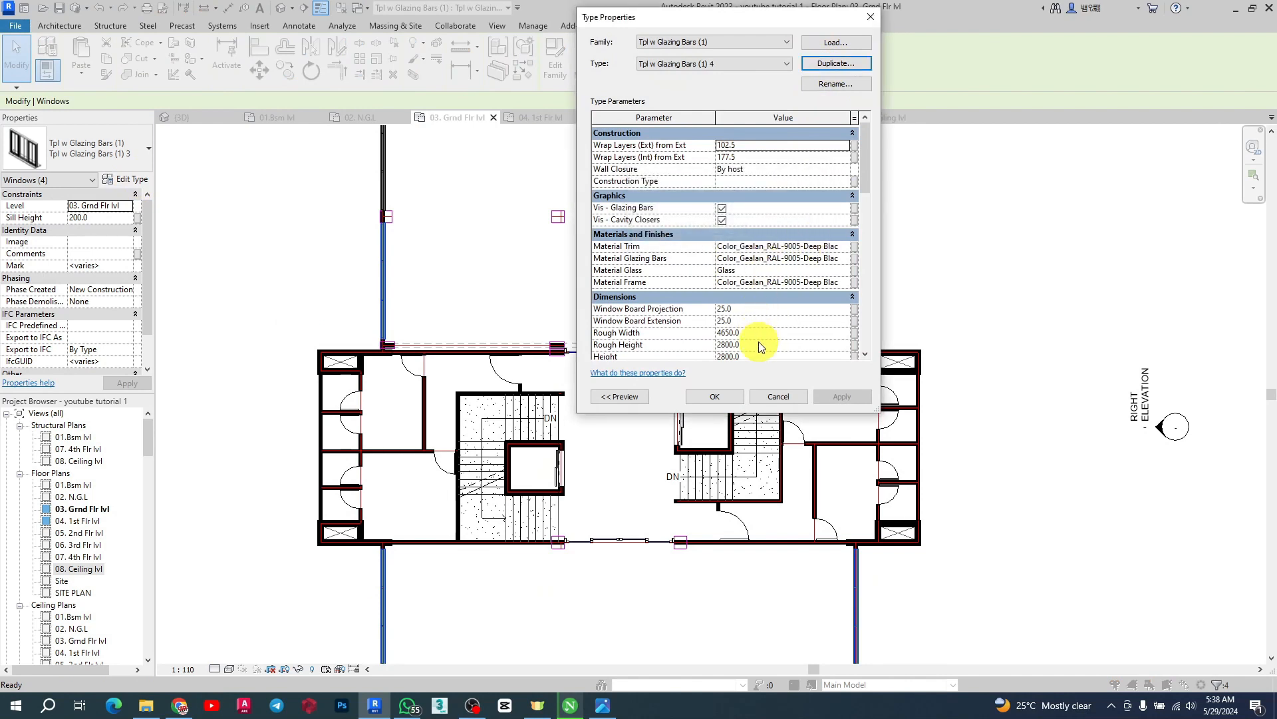
scroll(761, 348, down, 2)
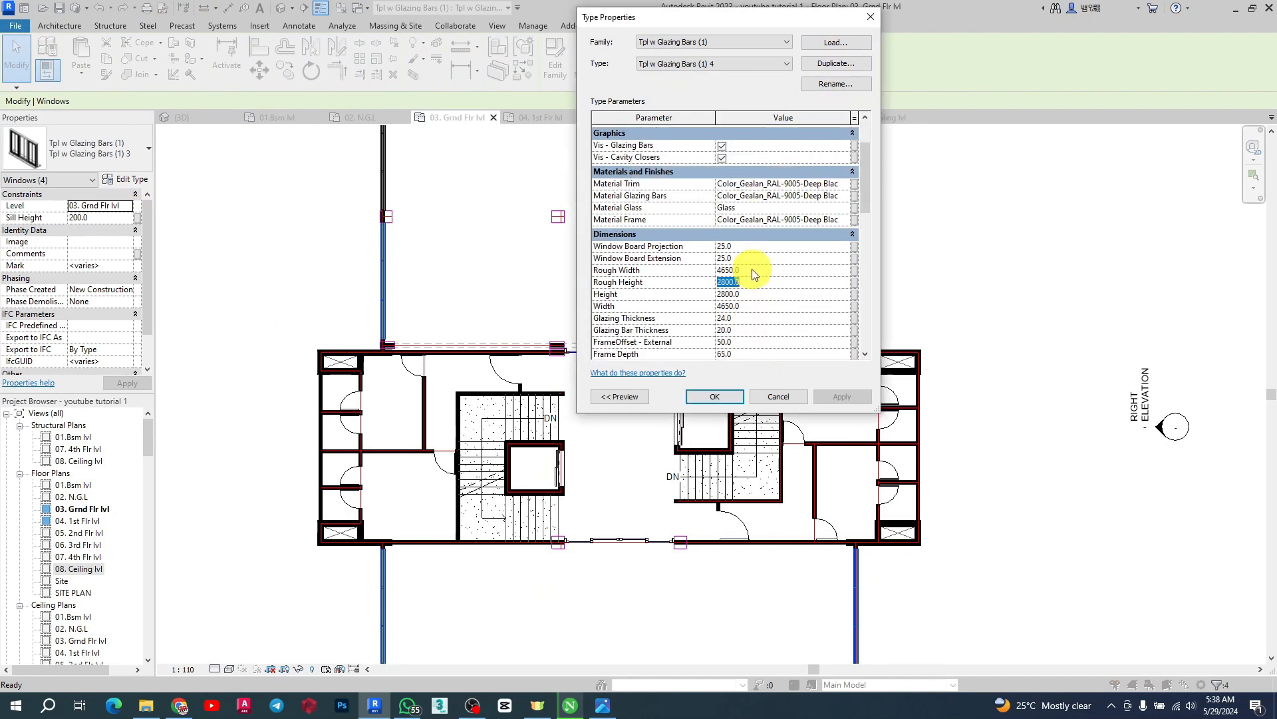
click(751, 269)
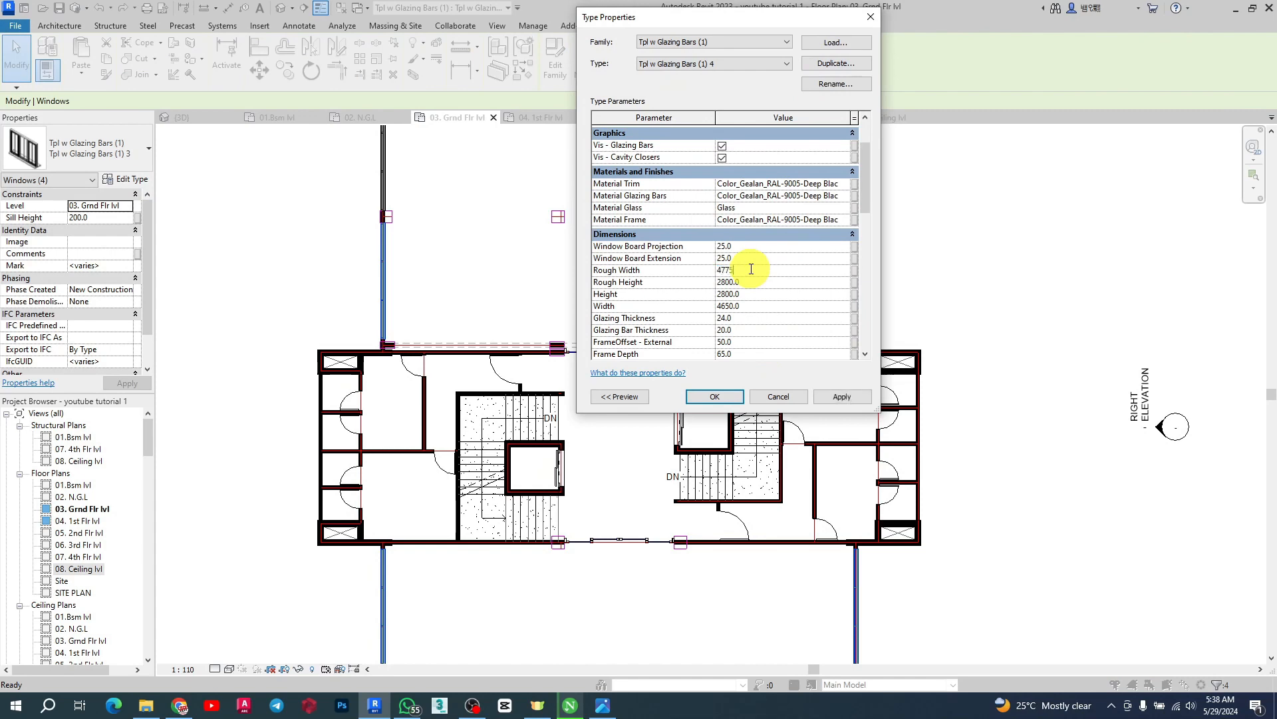
click(714, 397)
scroll(602, 397, down, 2)
scroll(464, 240, up, 5)
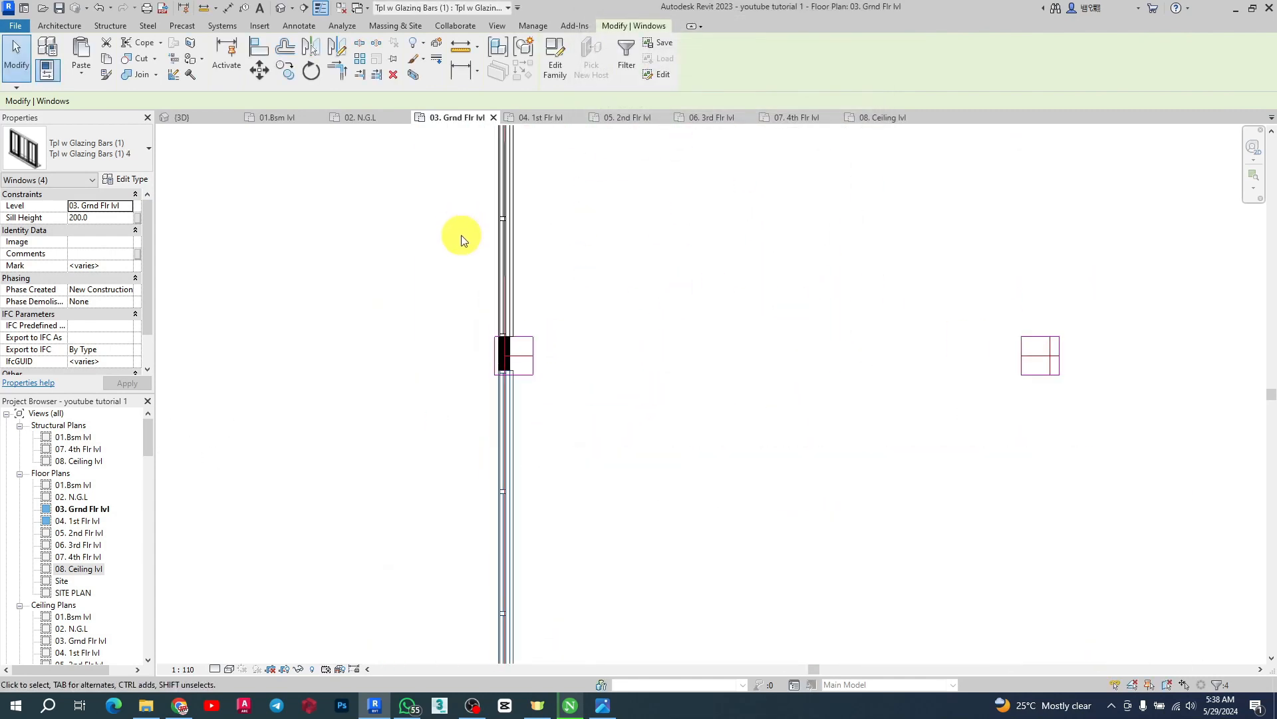
Move the selected windows so their ends line up with the corner of the core wall
scroll(576, 384, up, 2)
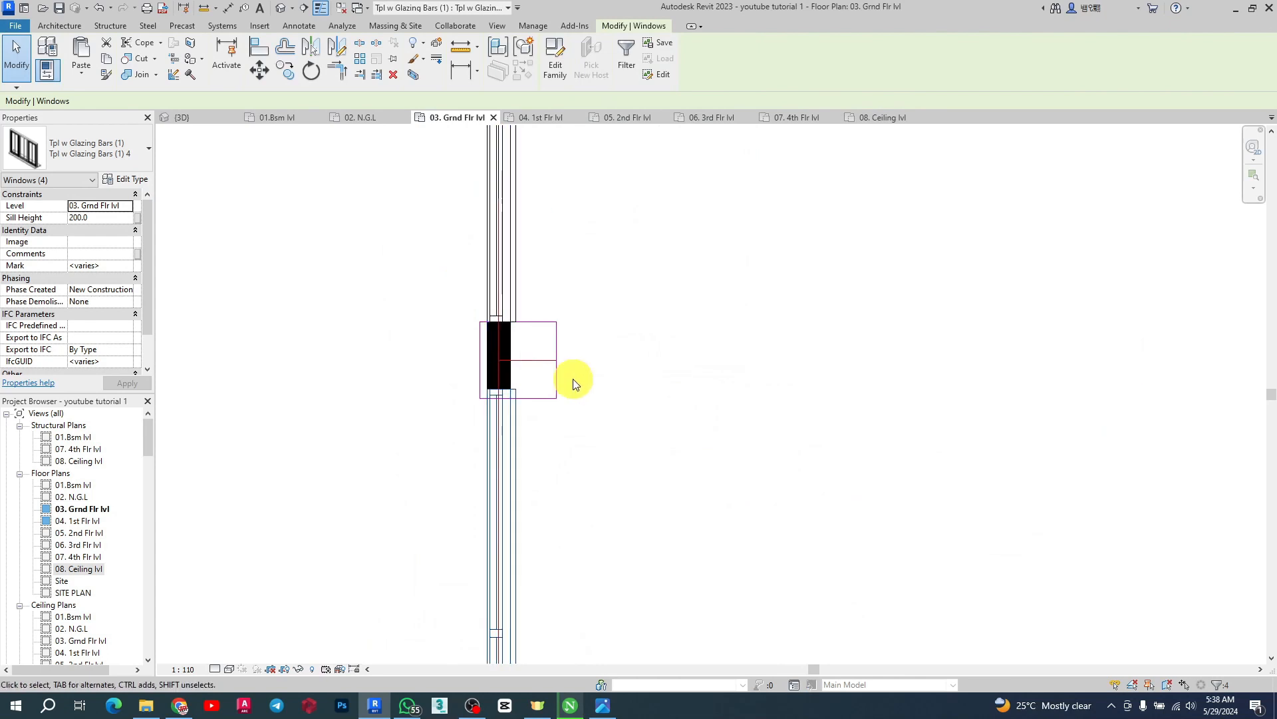
click(265, 77)
scroll(612, 389, up, 3)
click(509, 385)
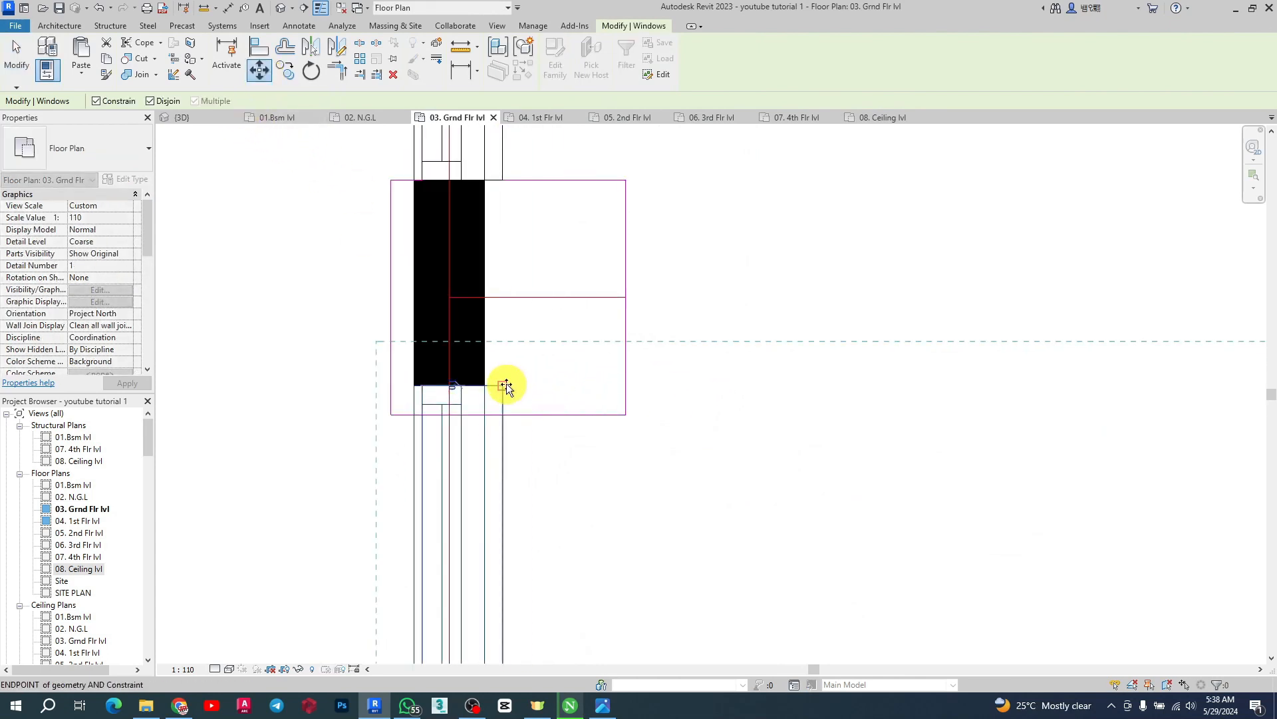
click(502, 412)
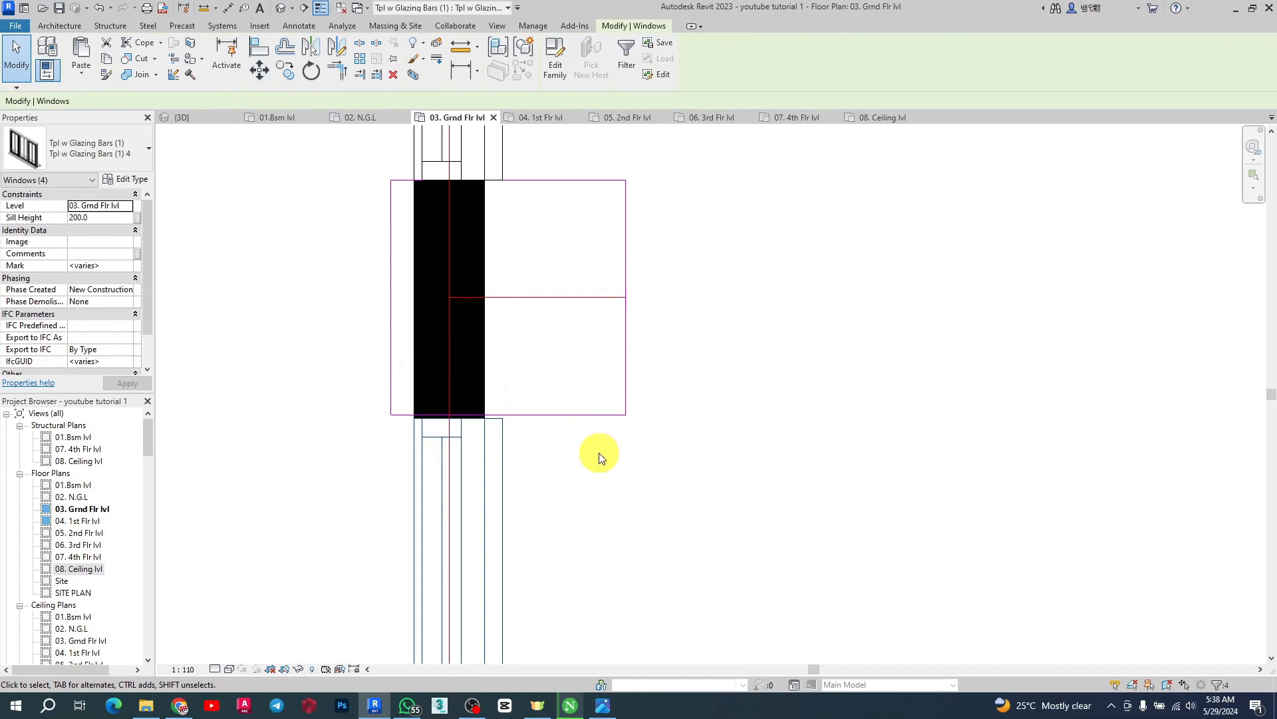
Move the selected windows again to align their ends with the core wall's face
click(253, 75)
scroll(400, 392, up, 5)
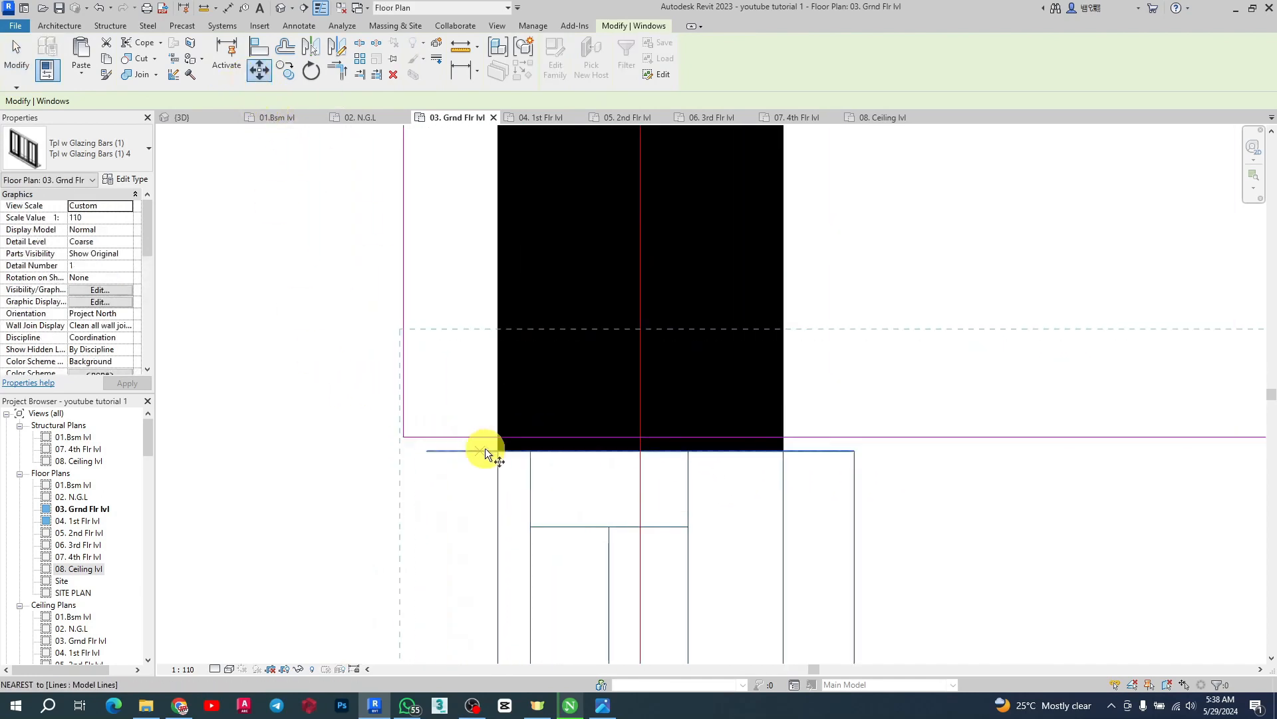
click(498, 452)
click(496, 437)
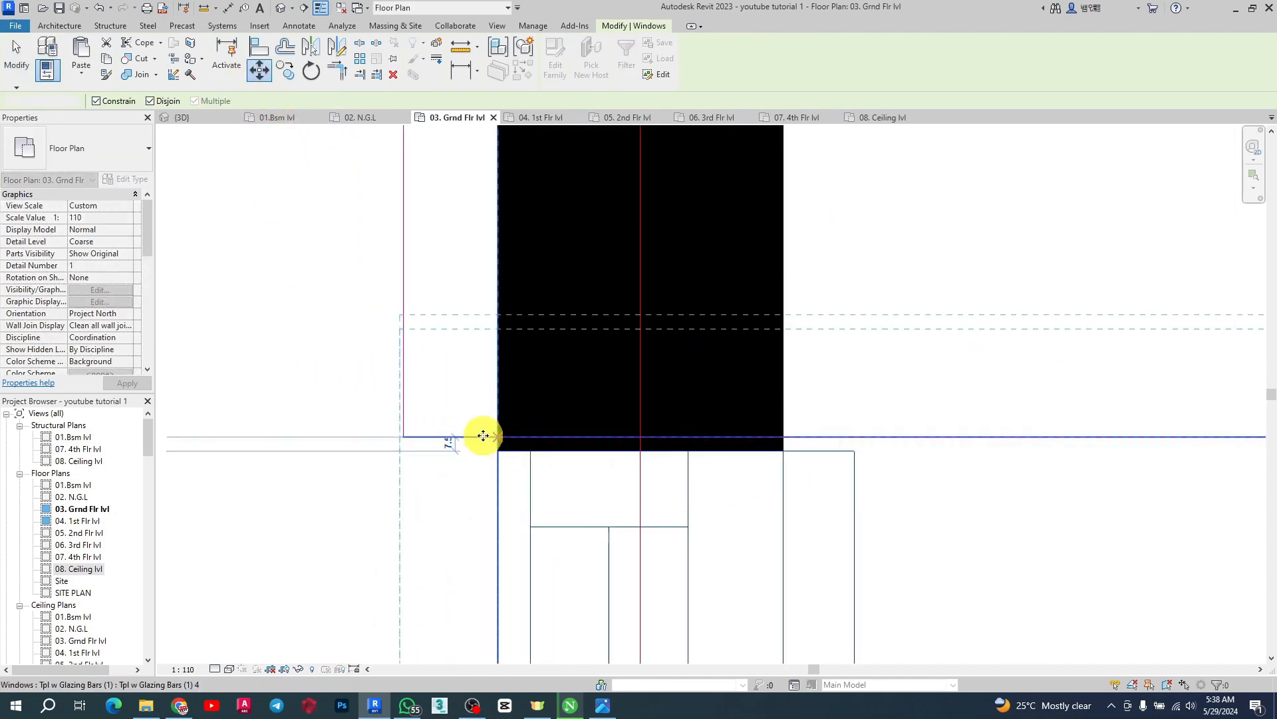
scroll(492, 206, down, 5)
scroll(510, 217, down, 8)
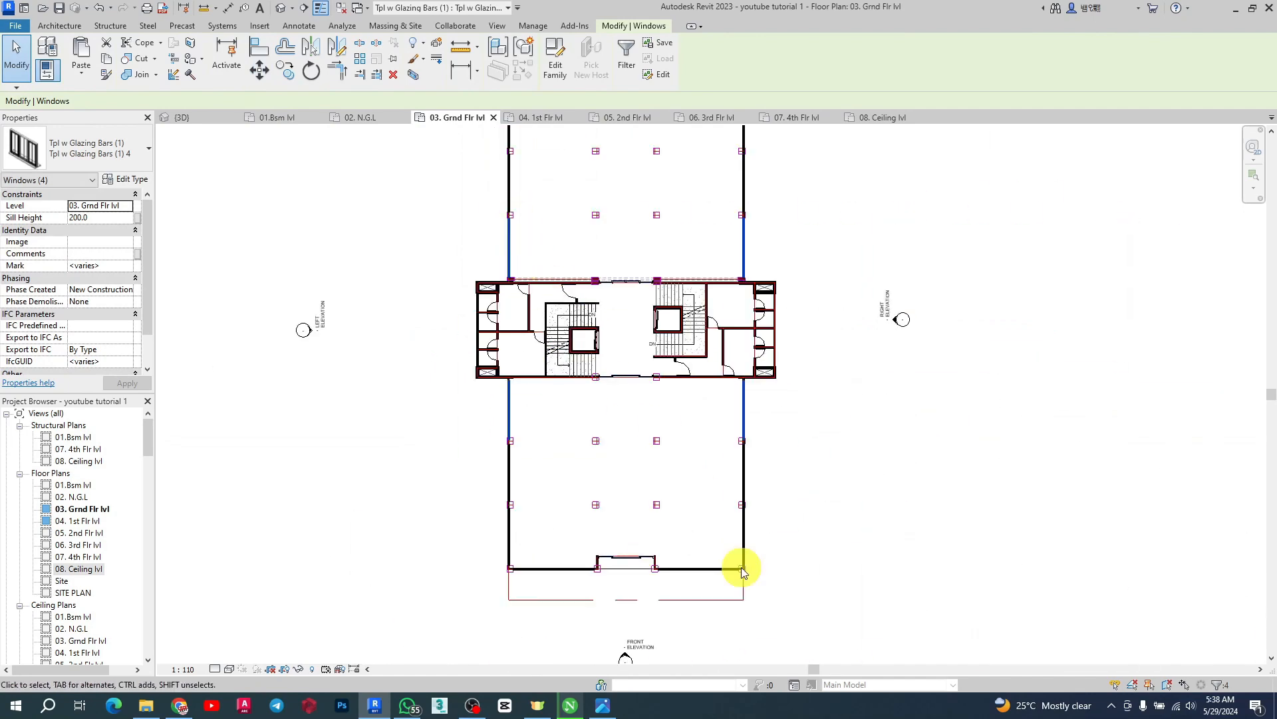
Select the north wing's east and west windows next to the core and move them to align with the core wall corner
scroll(747, 571, up, 3)
scroll(754, 194, up, 3)
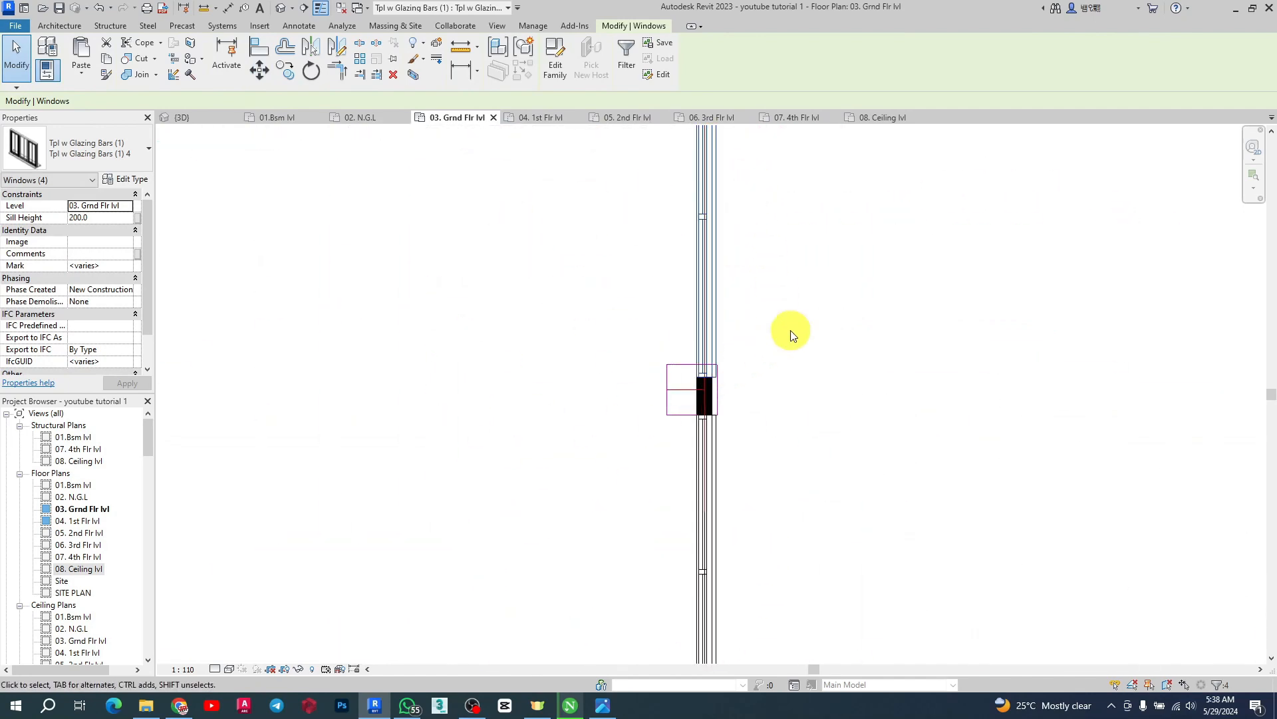
click(823, 332)
click(722, 314)
scroll(984, 428, down, 3)
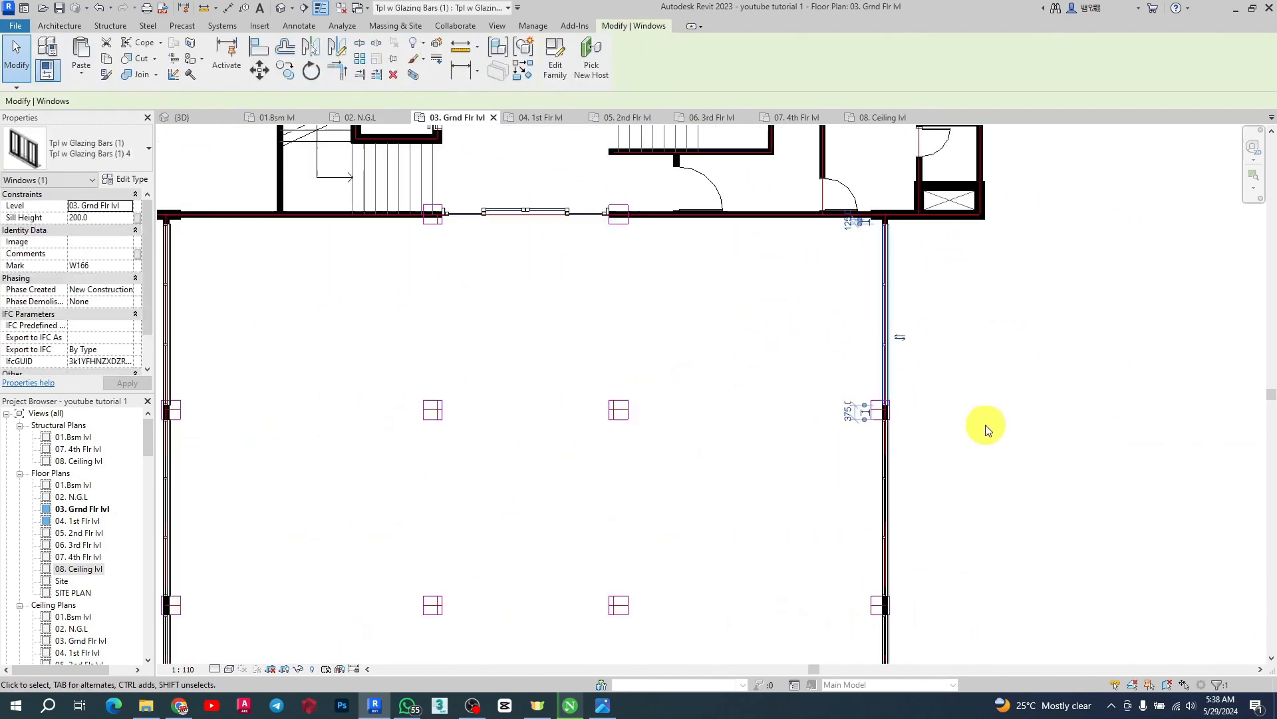
scroll(599, 399, down, 2)
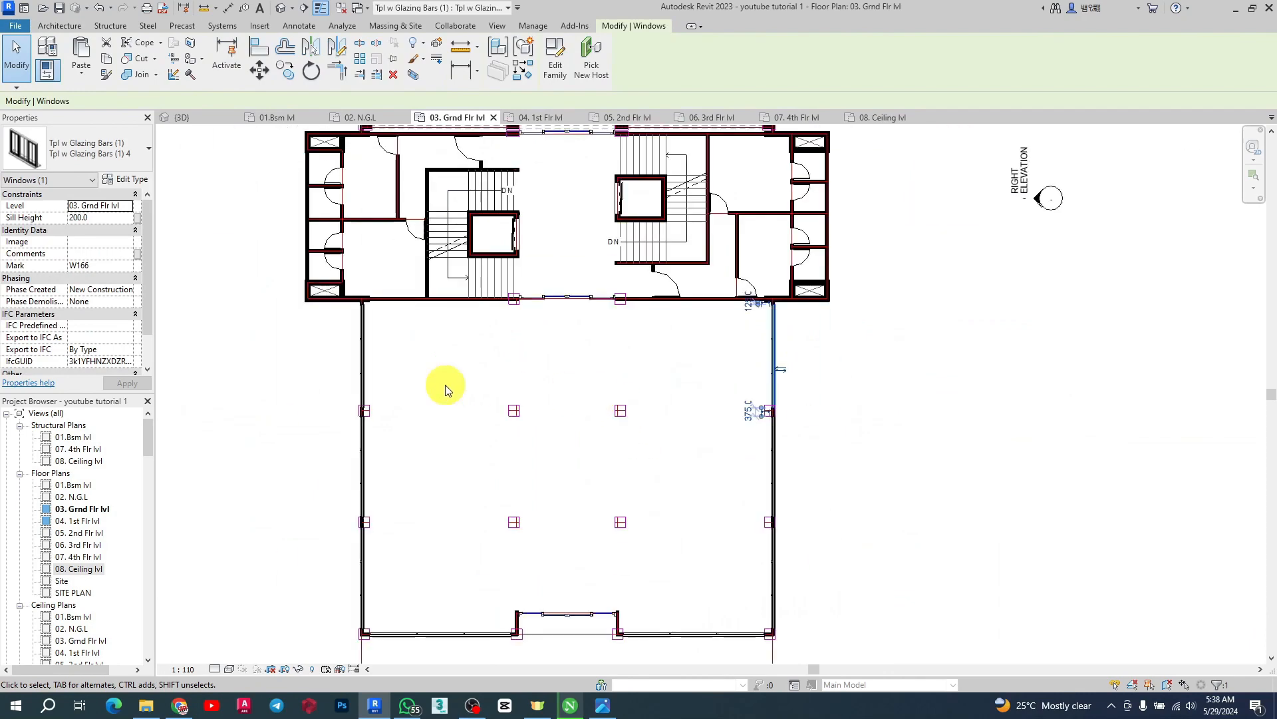
ctrl+click(365, 349)
click(257, 71)
scroll(366, 419, up, 8)
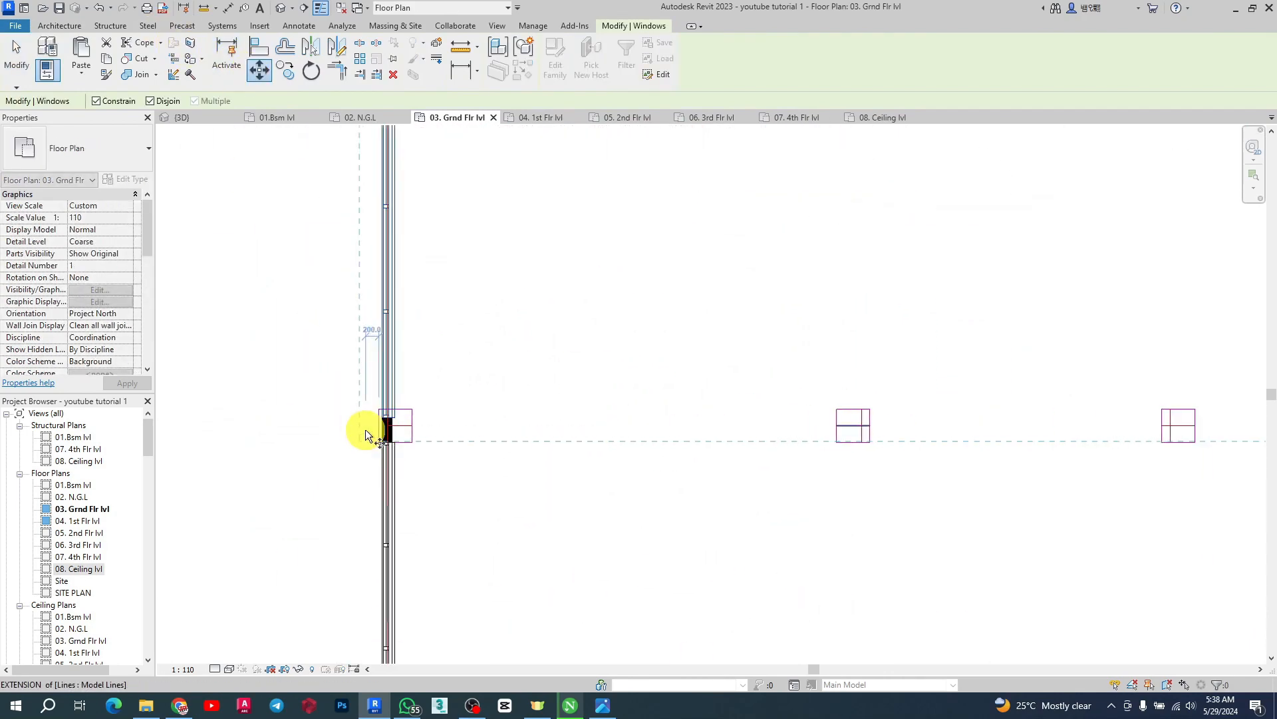
click(376, 416)
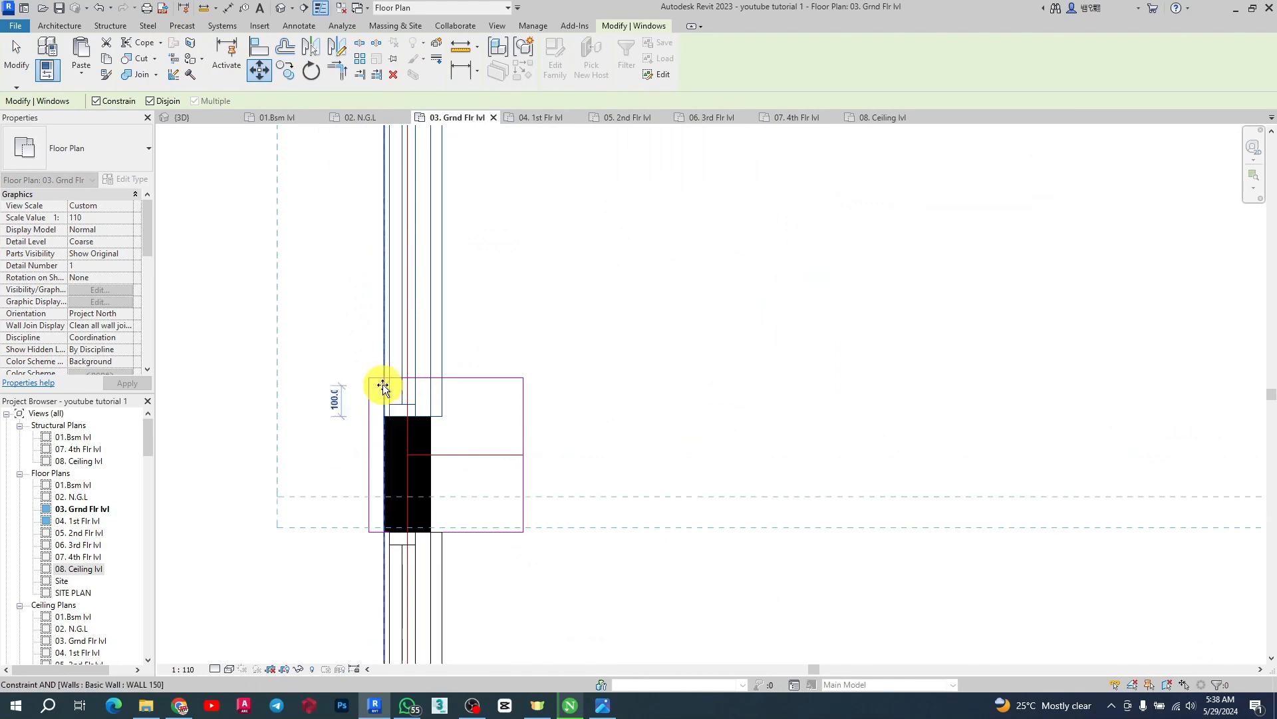
click(382, 373)
scroll(493, 576, down, 3)
scroll(494, 533, down, 3)
scroll(457, 222, up, 5)
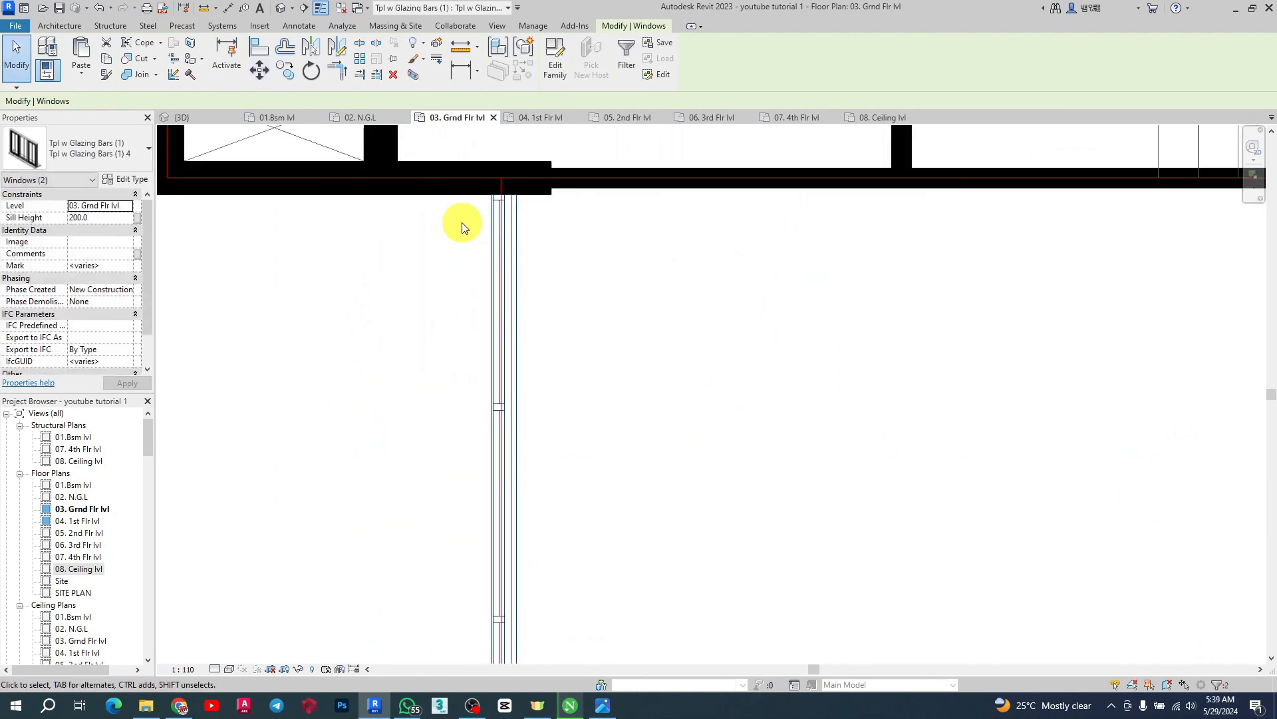
scroll(474, 286, down, 5)
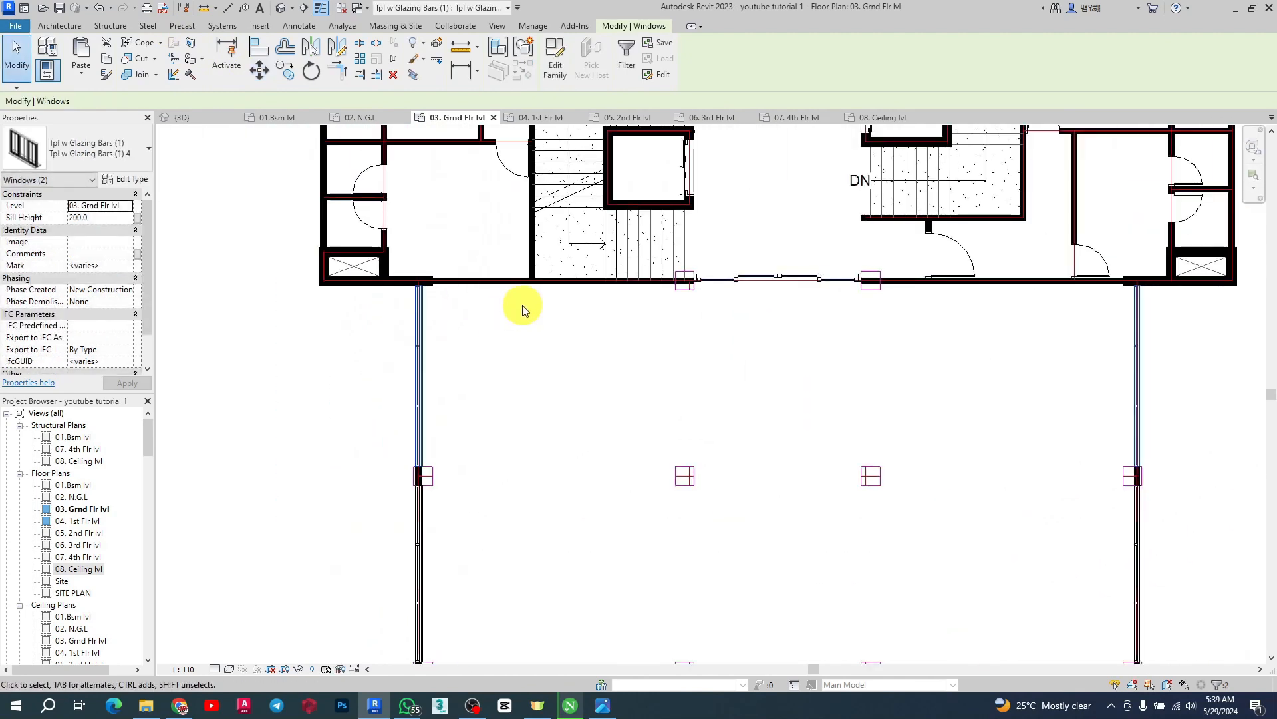
key(Escape)
In the 3D view, select all twelve ground-floor windows of both wings and copy them to the clipboard
click(183, 117)
scroll(688, 314, down, 8)
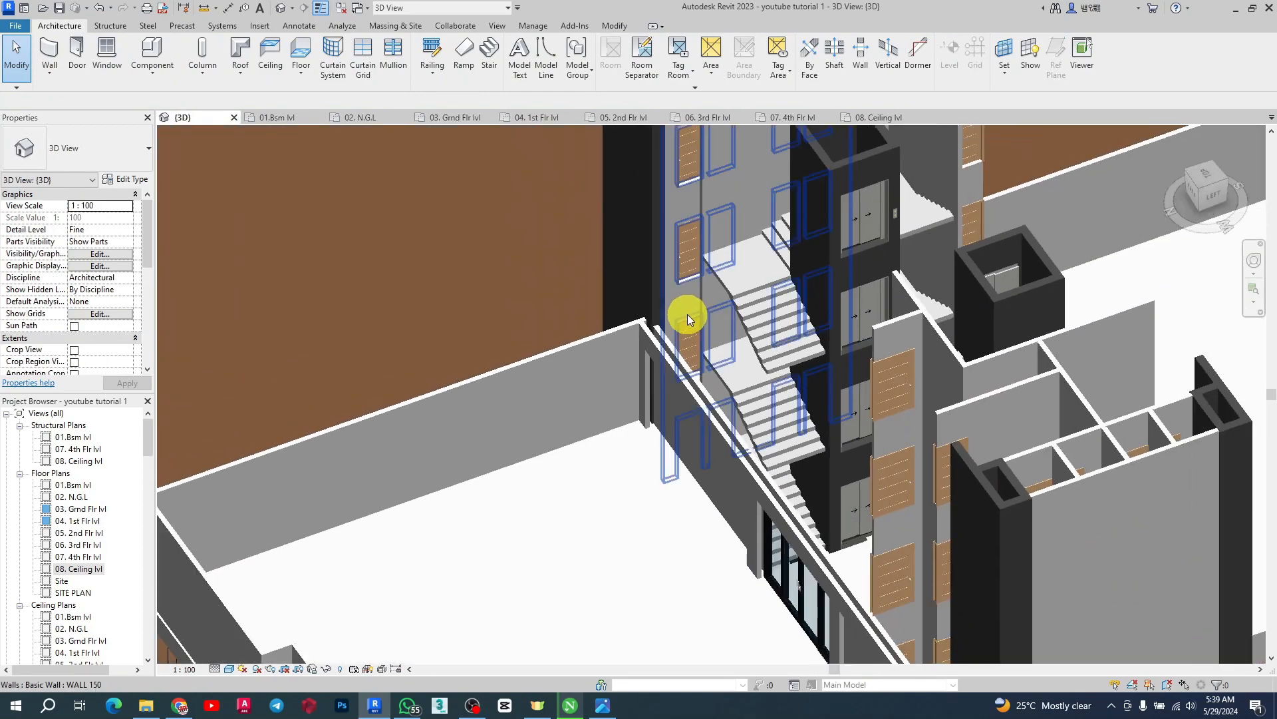
scroll(637, 522, up, 6)
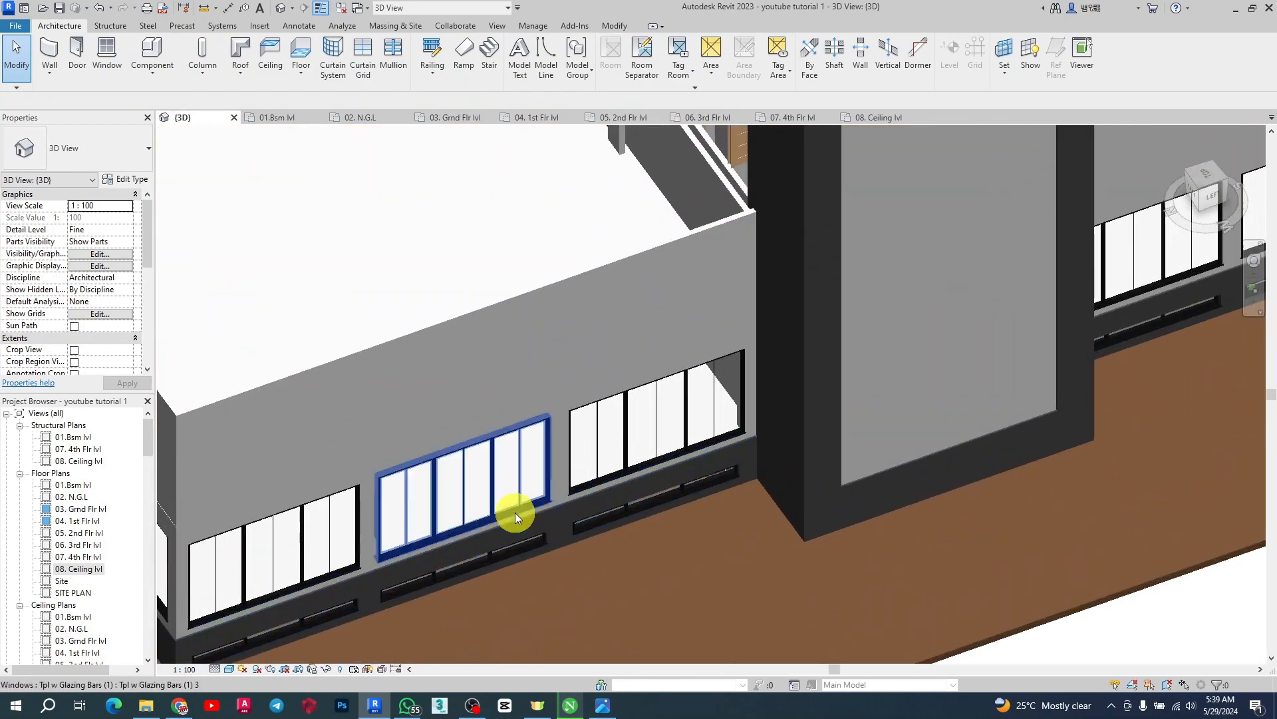
scroll(472, 510, down, 3)
click(560, 479)
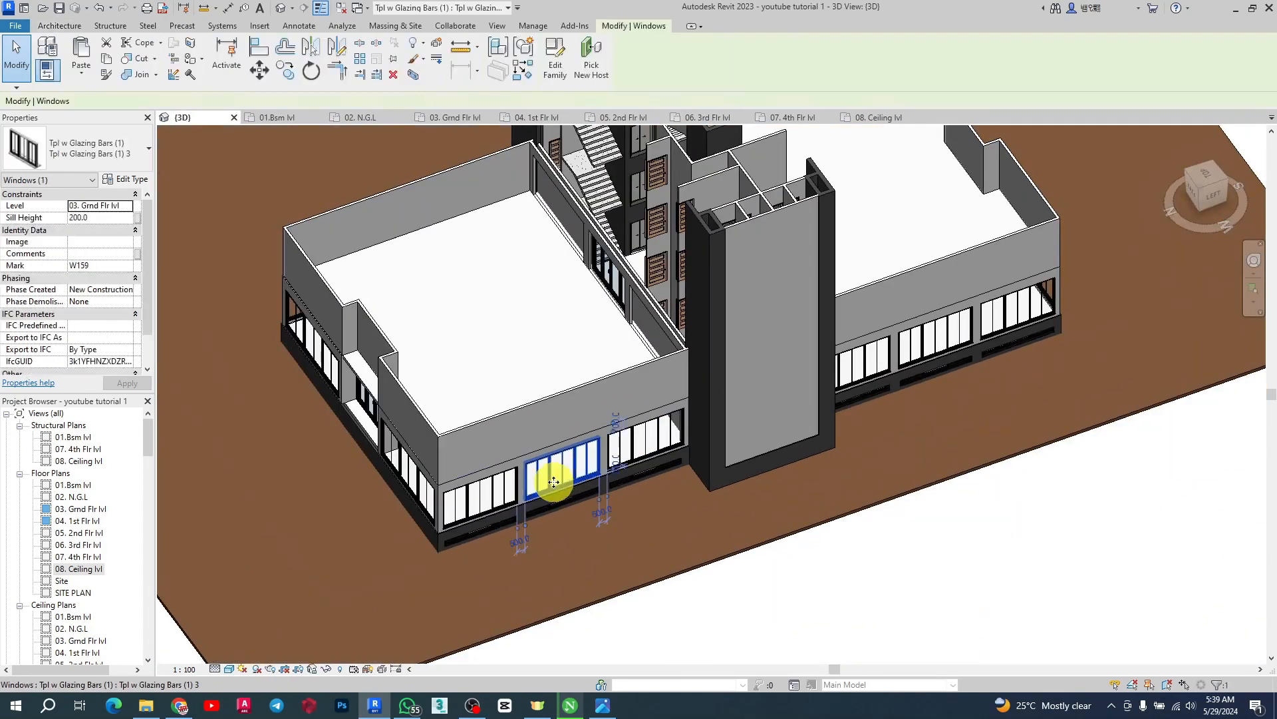
ctrl+click(485, 493)
ctrl+click(671, 446)
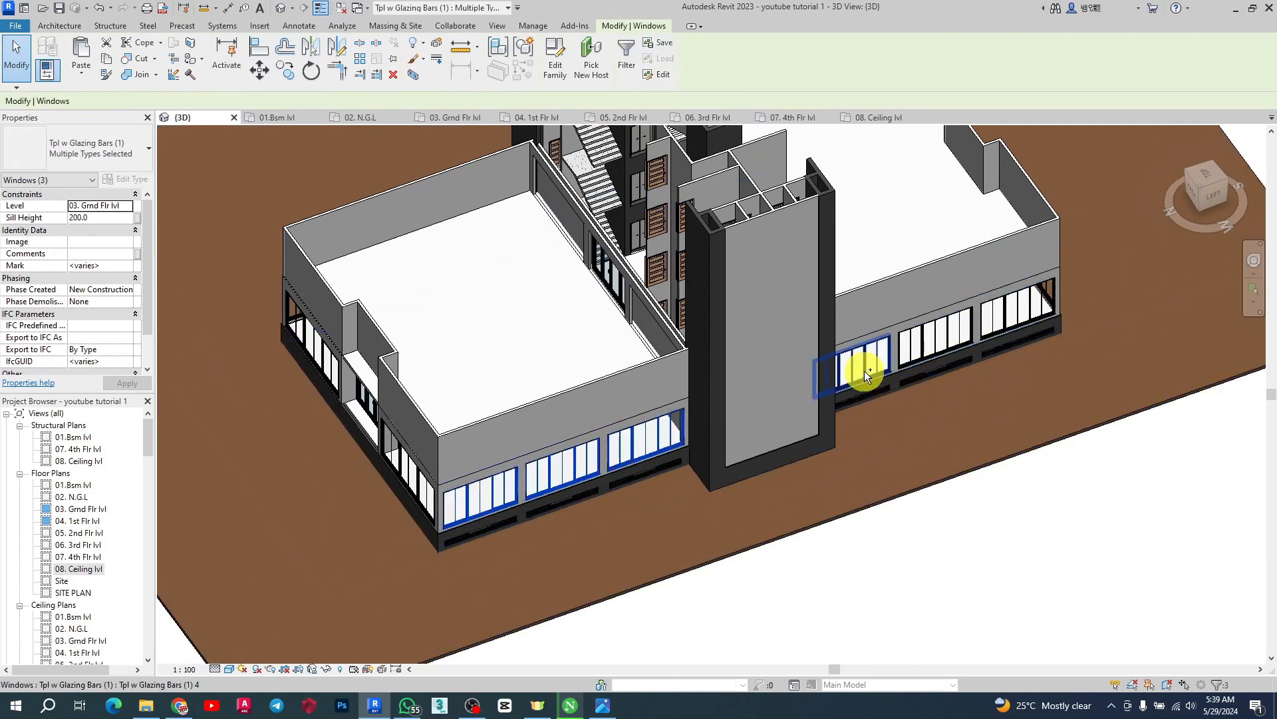
ctrl+click(886, 356)
ctrl+click(947, 341)
ctrl+click(1026, 306)
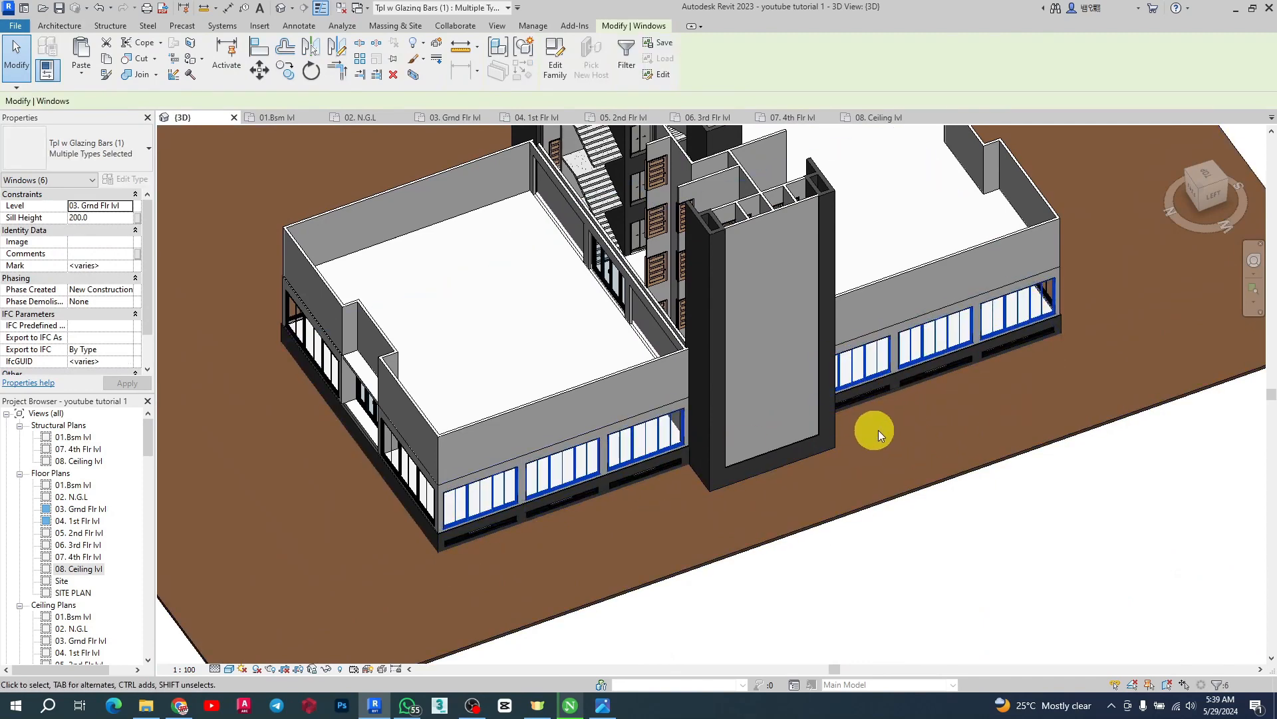
scroll(867, 425, down, 2)
shift+middle_drag(504, 397, 765, 559)
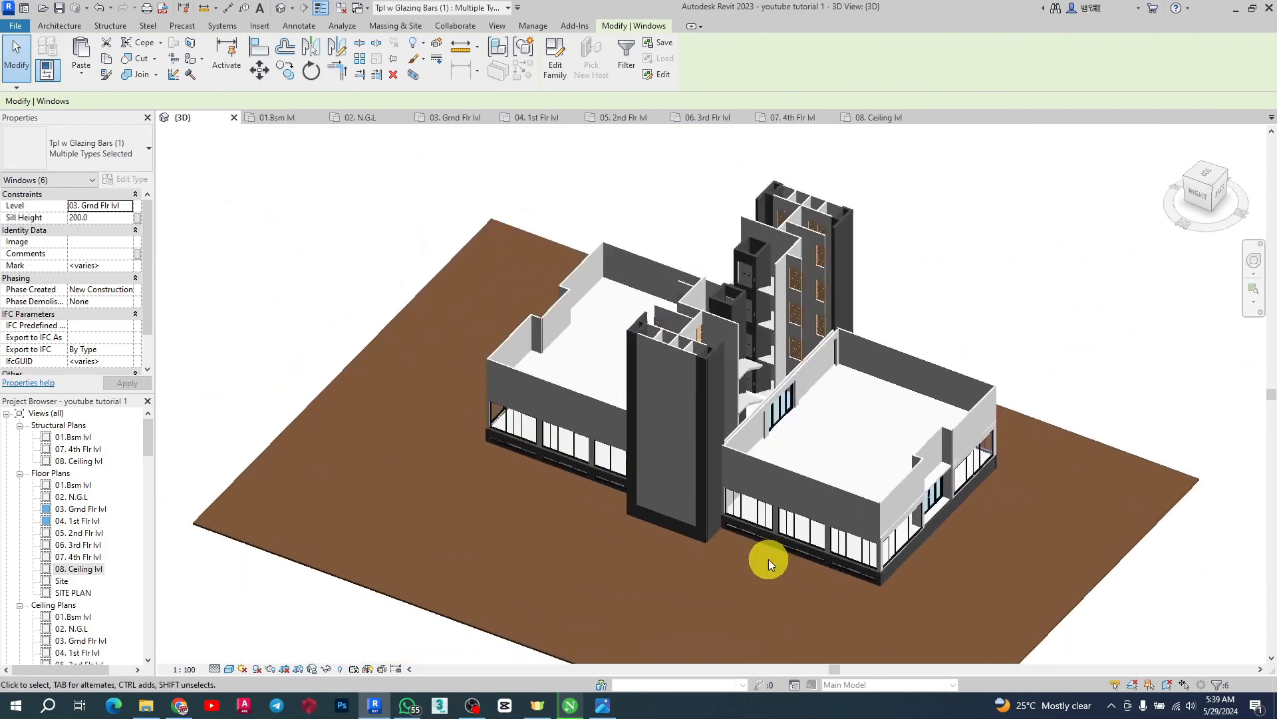
scroll(906, 538, up, 3)
ctrl+click(903, 529)
ctrl+click(834, 507)
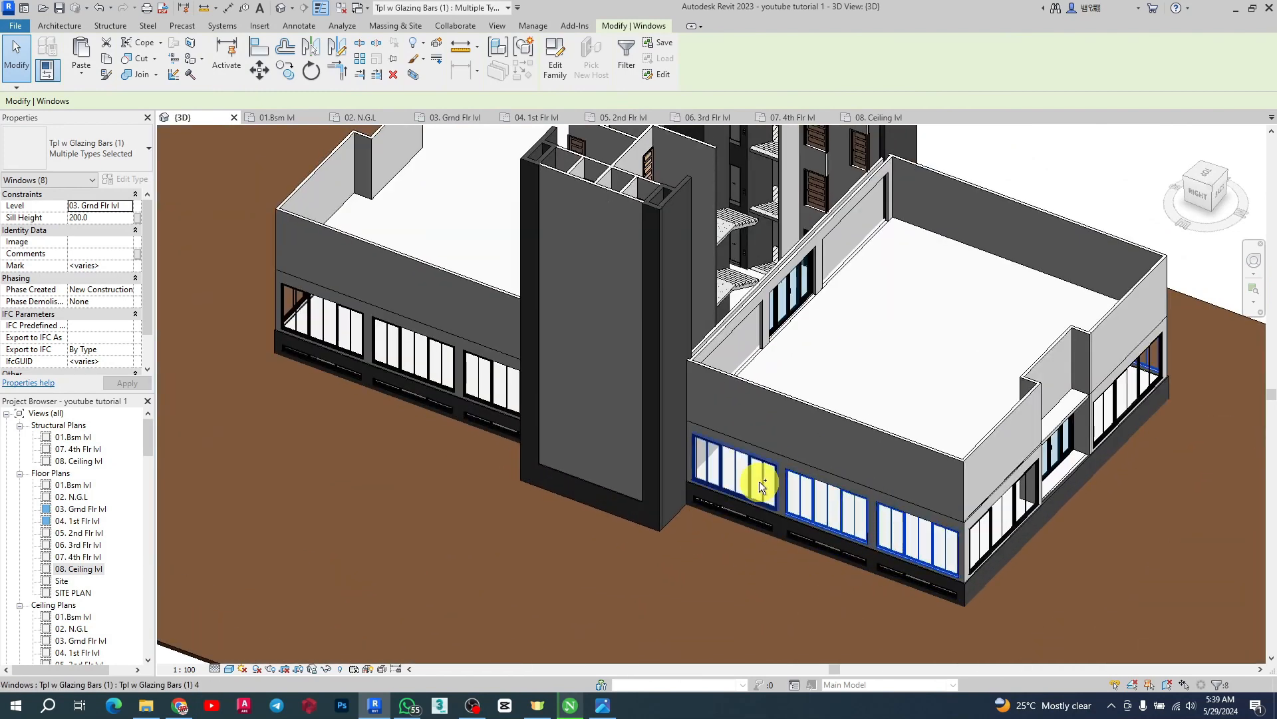
ctrl+click(760, 481)
ctrl+click(512, 392)
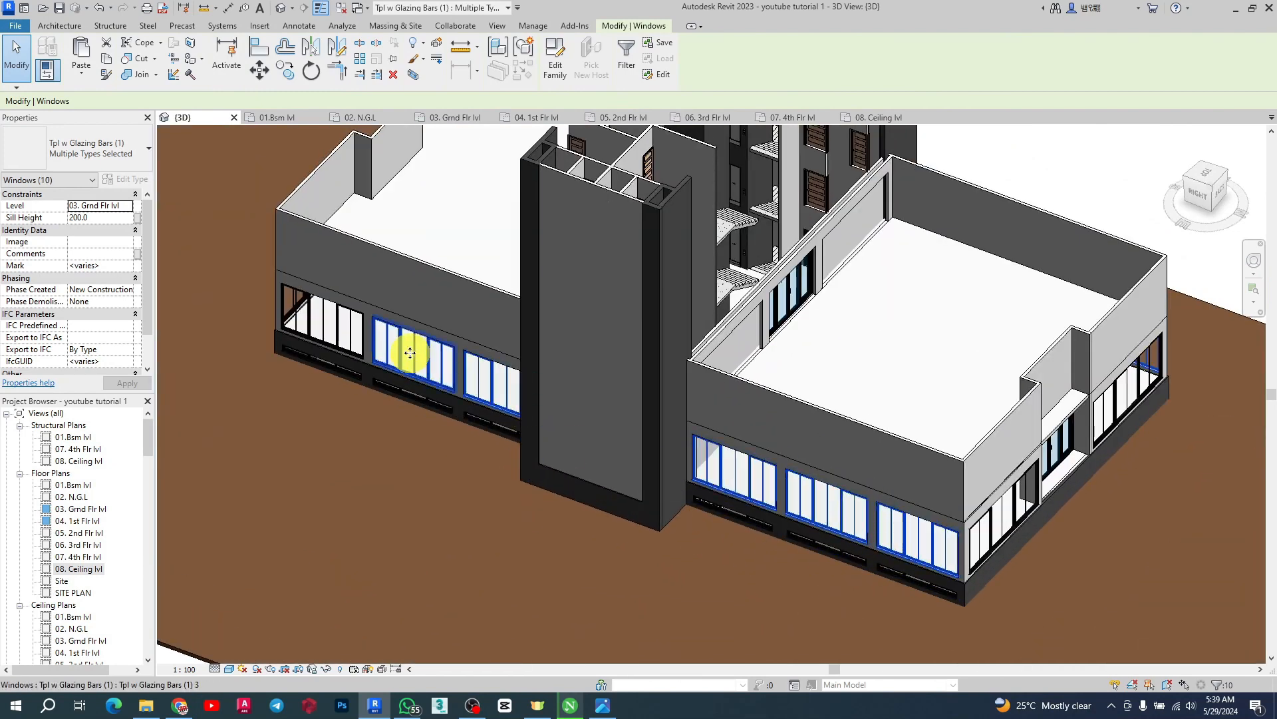
ctrl+click(411, 356)
ctrl+click(322, 317)
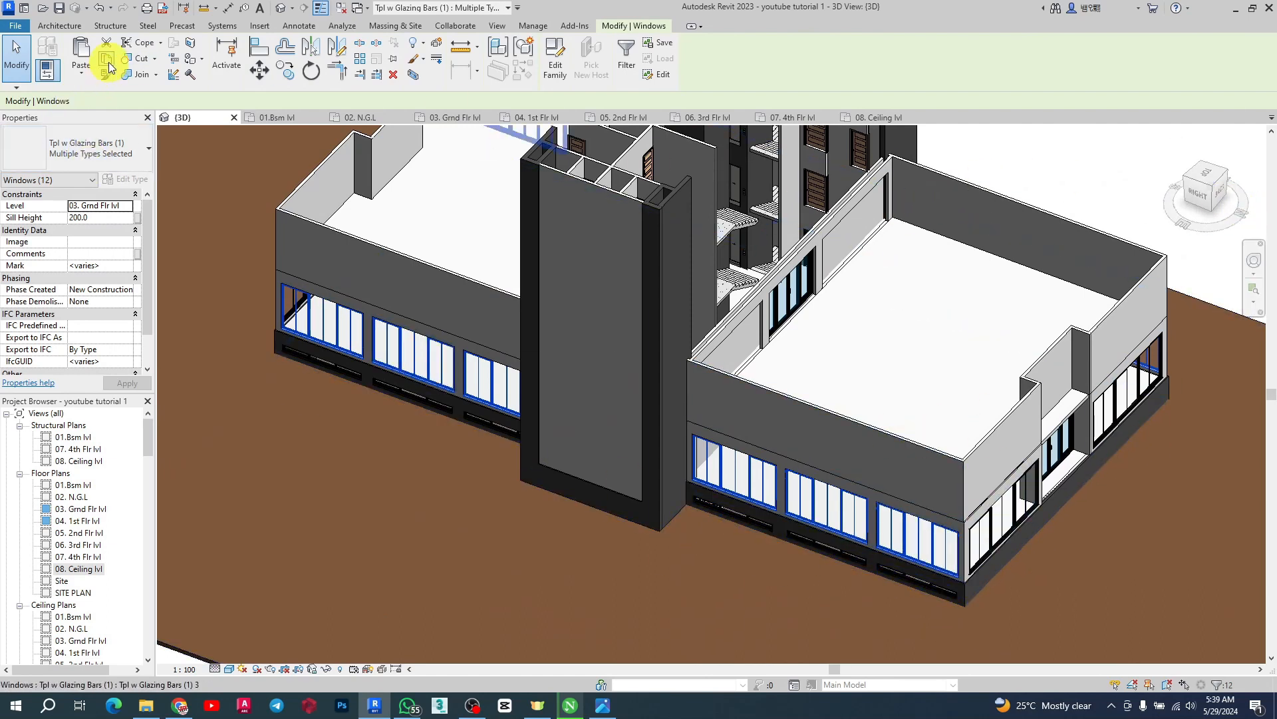
click(107, 61)
Paste the copied windows aligned to the 04. 1st Flr lvl level
click(83, 73)
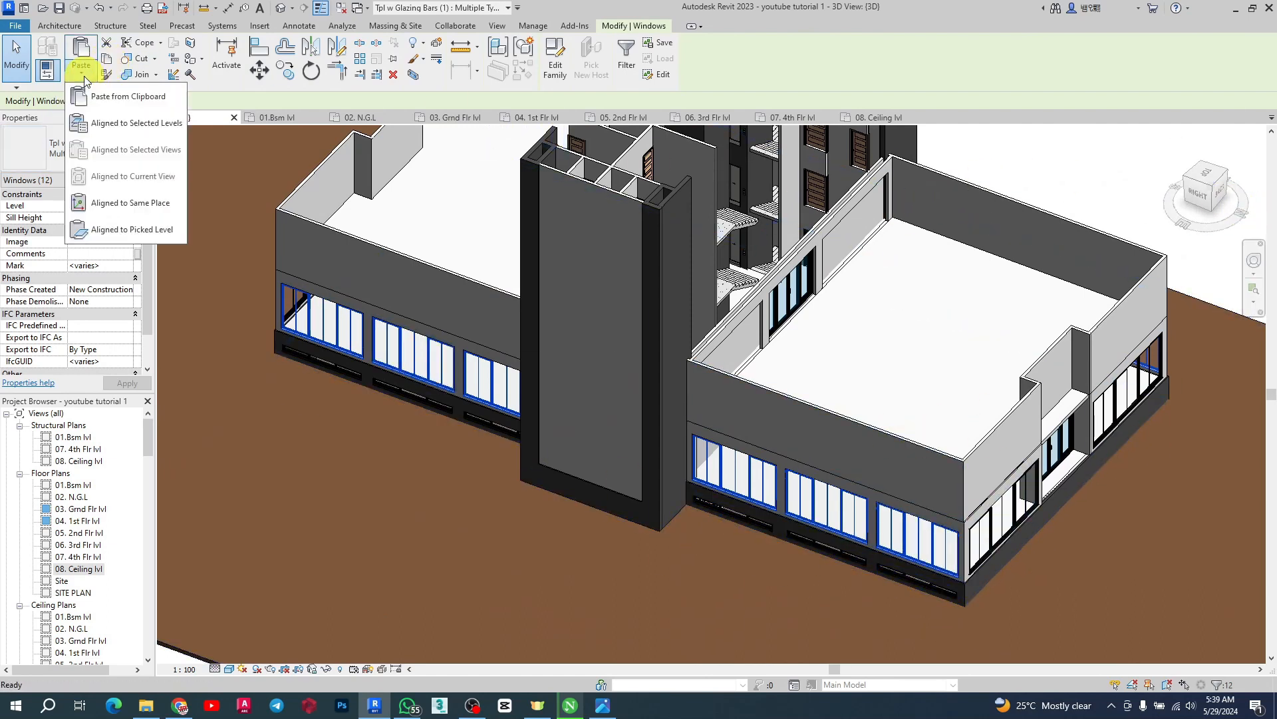
click(130, 120)
click(947, 242)
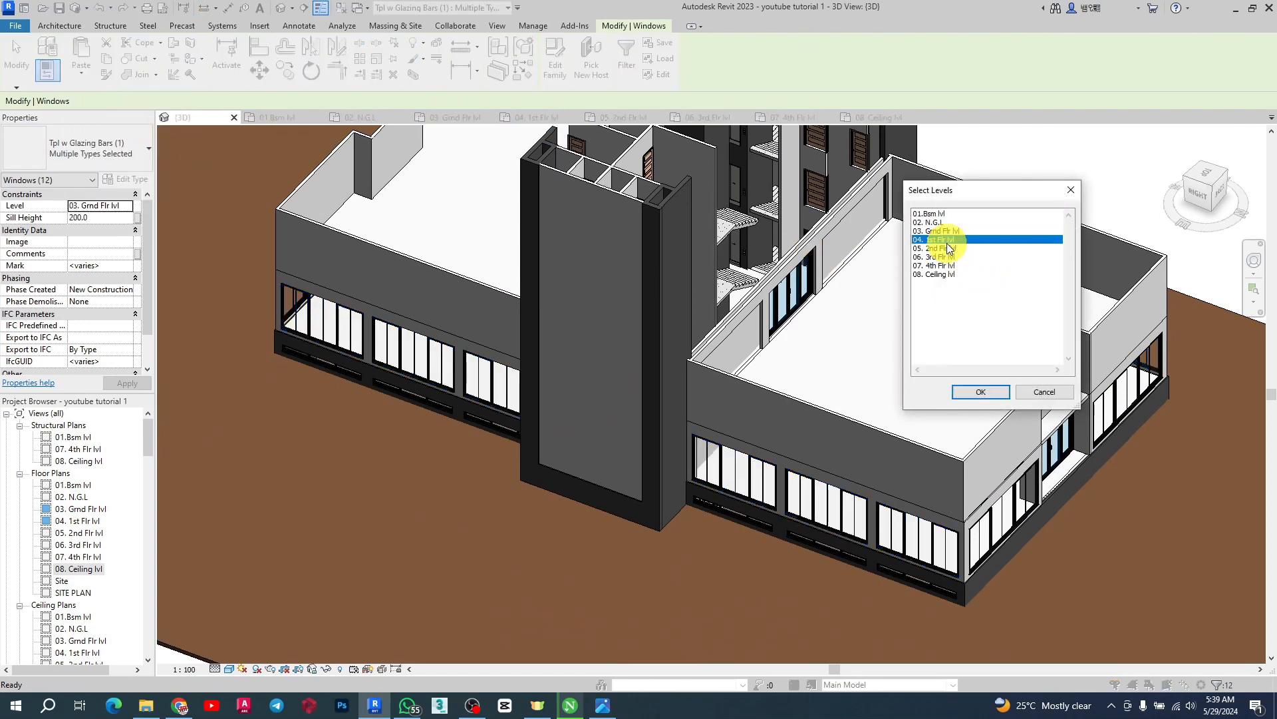
click(975, 391)
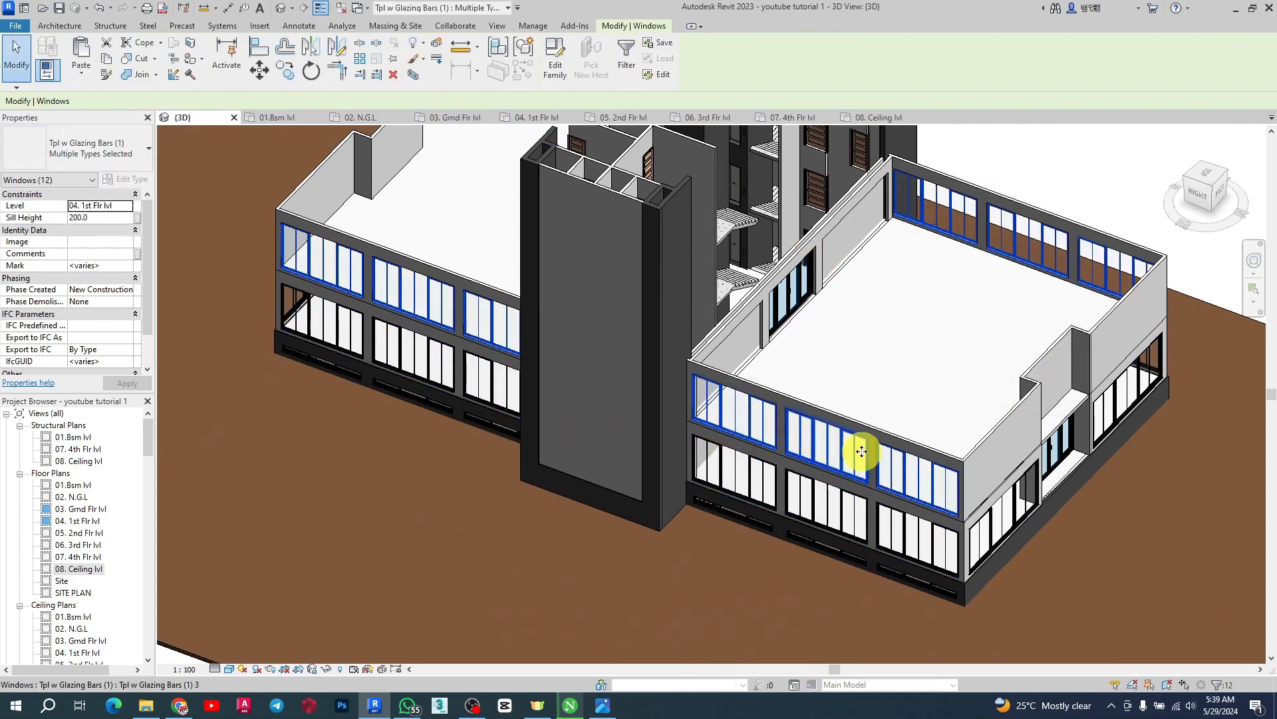
scroll(872, 479, up, 2)
scroll(693, 279, down, 4)
scroll(845, 359, up, 1)
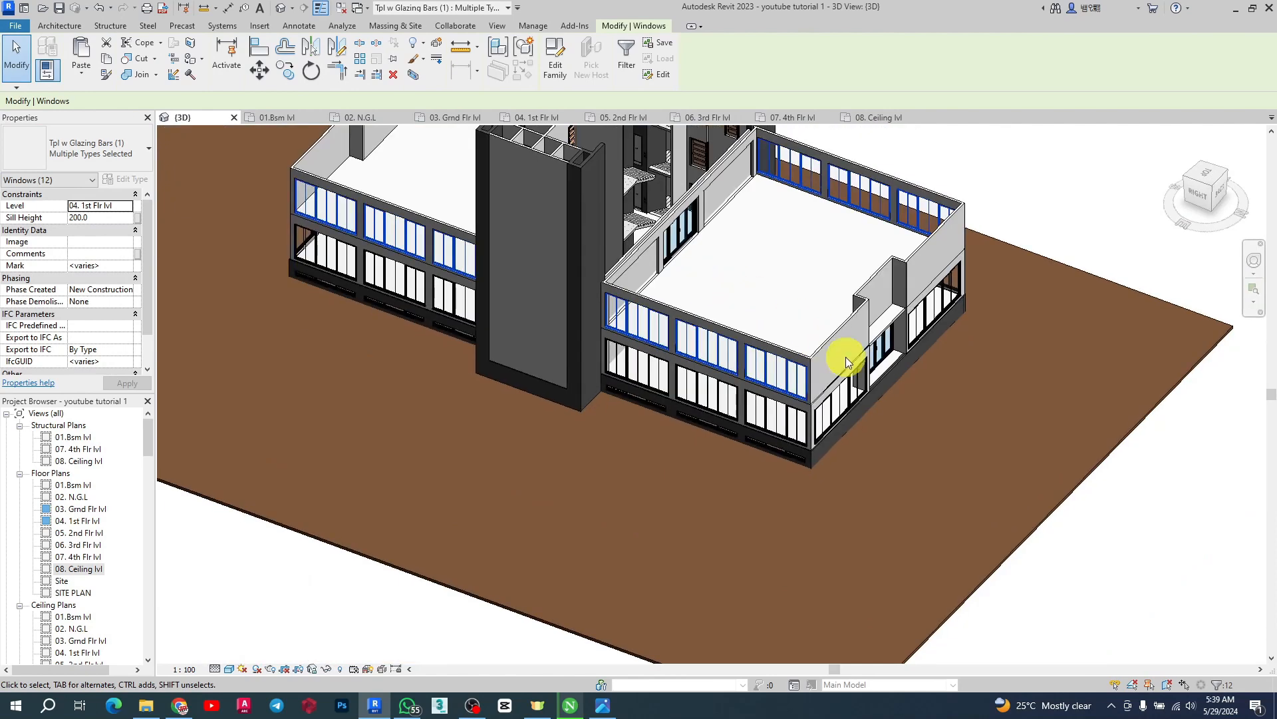
Deselect the pasted windows and inspect the ground-floor base and windows of the building in the 3D view
key(Escape)
scroll(911, 328, down, 2)
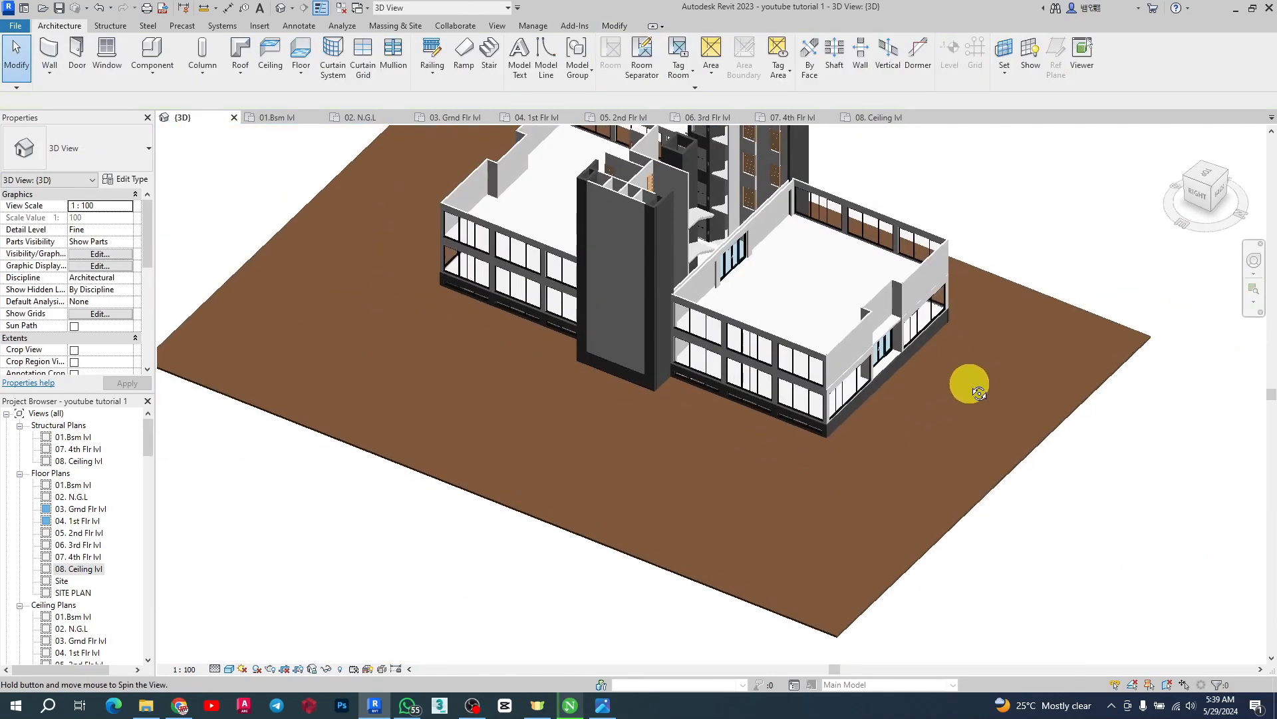
scroll(736, 429, up, 4)
scroll(1064, 407, up, 6)
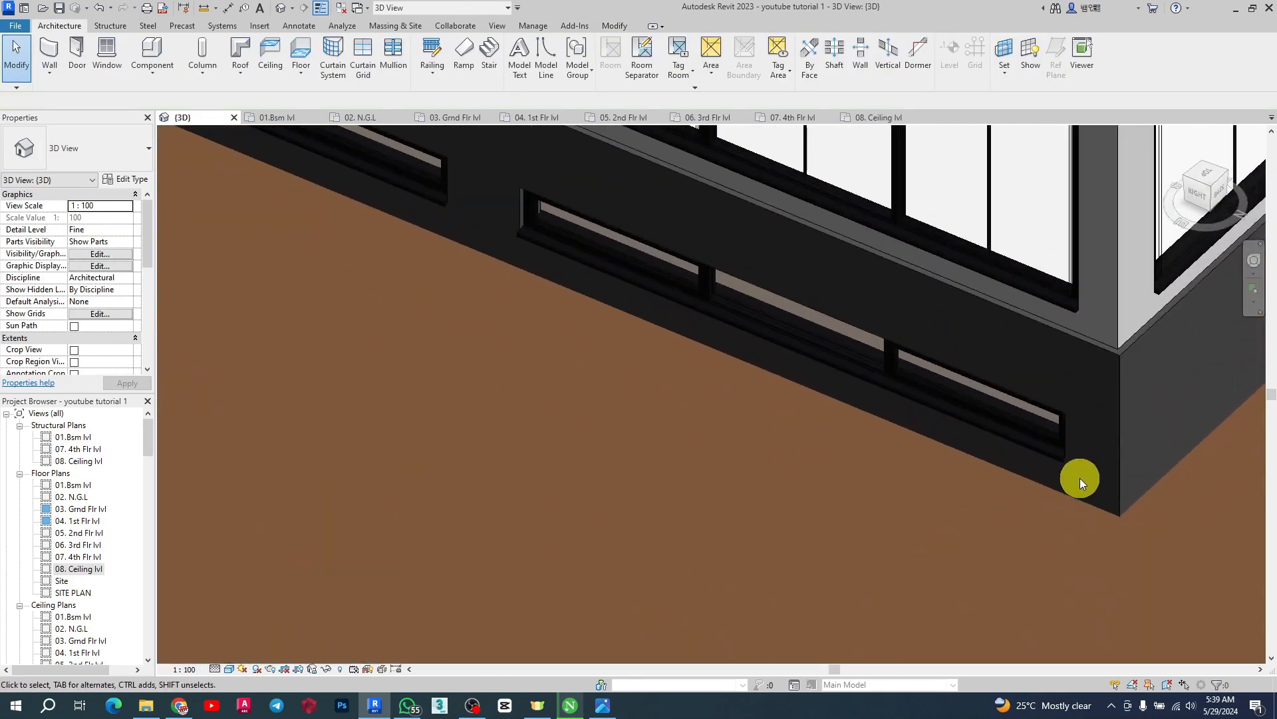
scroll(820, 444, down, 3)
scroll(812, 433, up, 3)
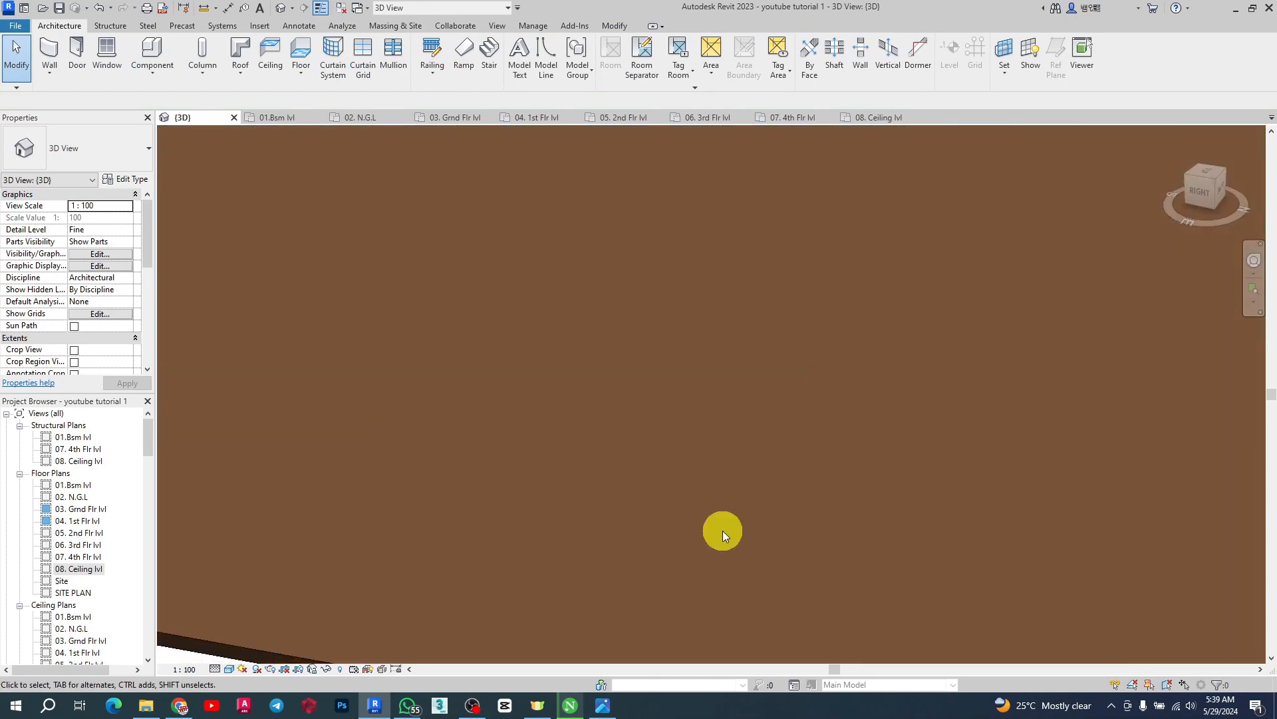
scroll(927, 361, down, 2)
scroll(927, 361, up, 2)
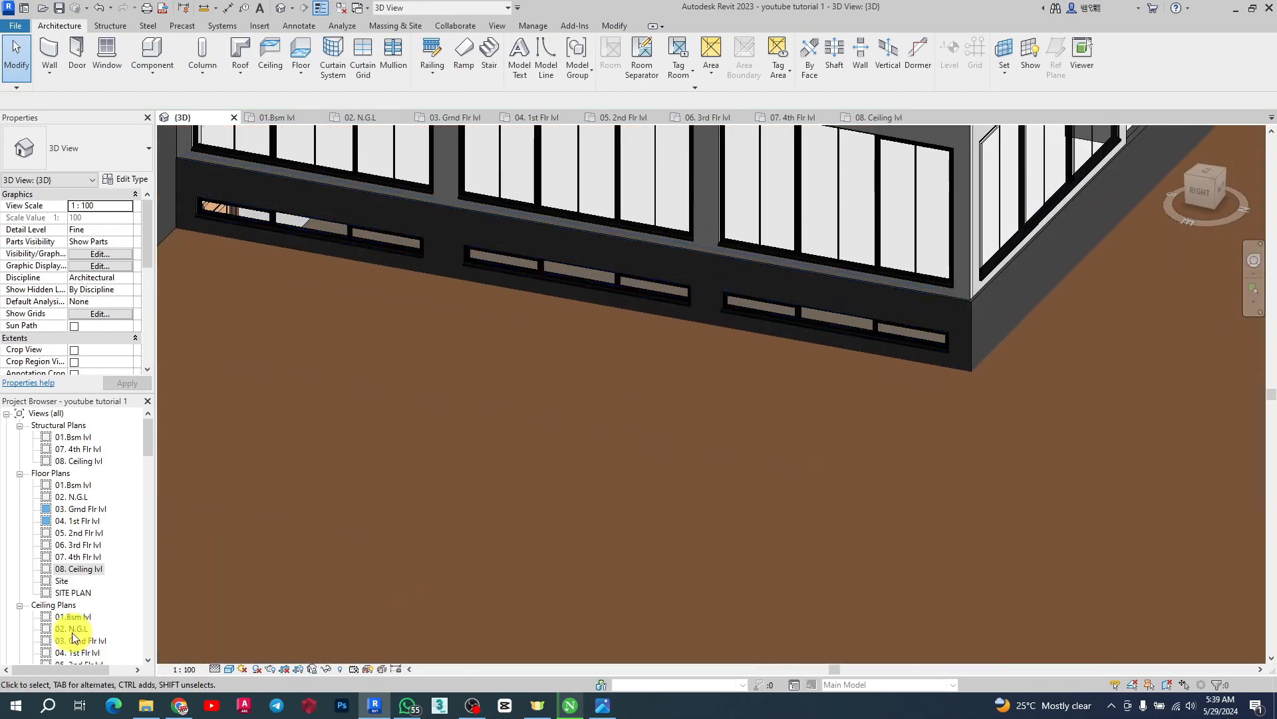
scroll(85, 556, down, 3)
scroll(85, 556, down, 2)
Open the LEFT ELEVATION view and examine the level heads, selecting the 03. Grnd Flr lvl level
double_click(84, 581)
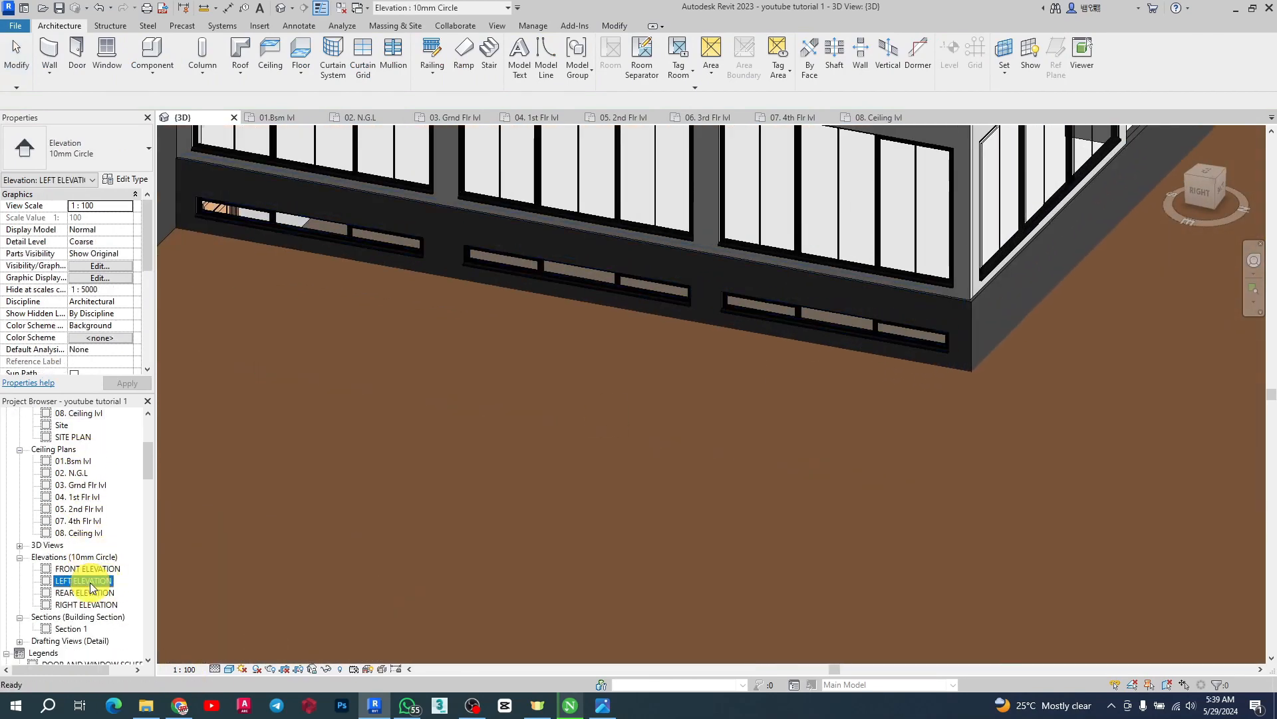
scroll(380, 523, up, 3)
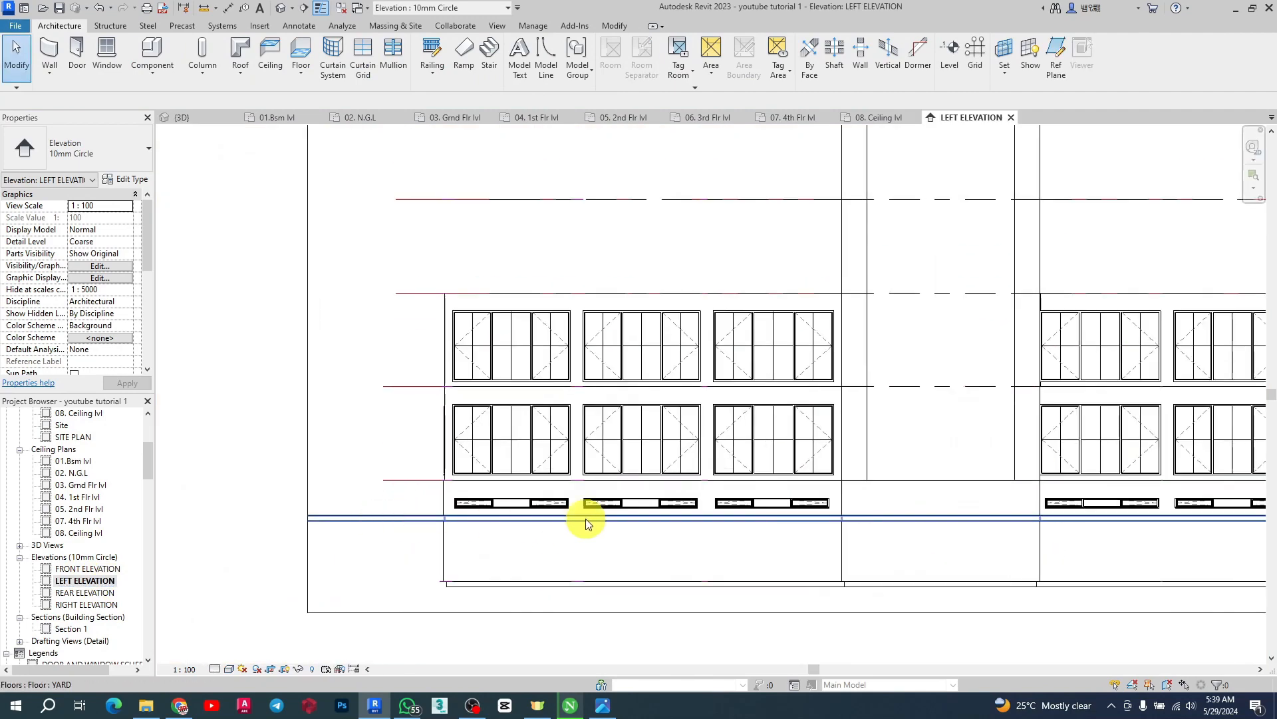
scroll(586, 523, up, 3)
scroll(523, 498, down, 2)
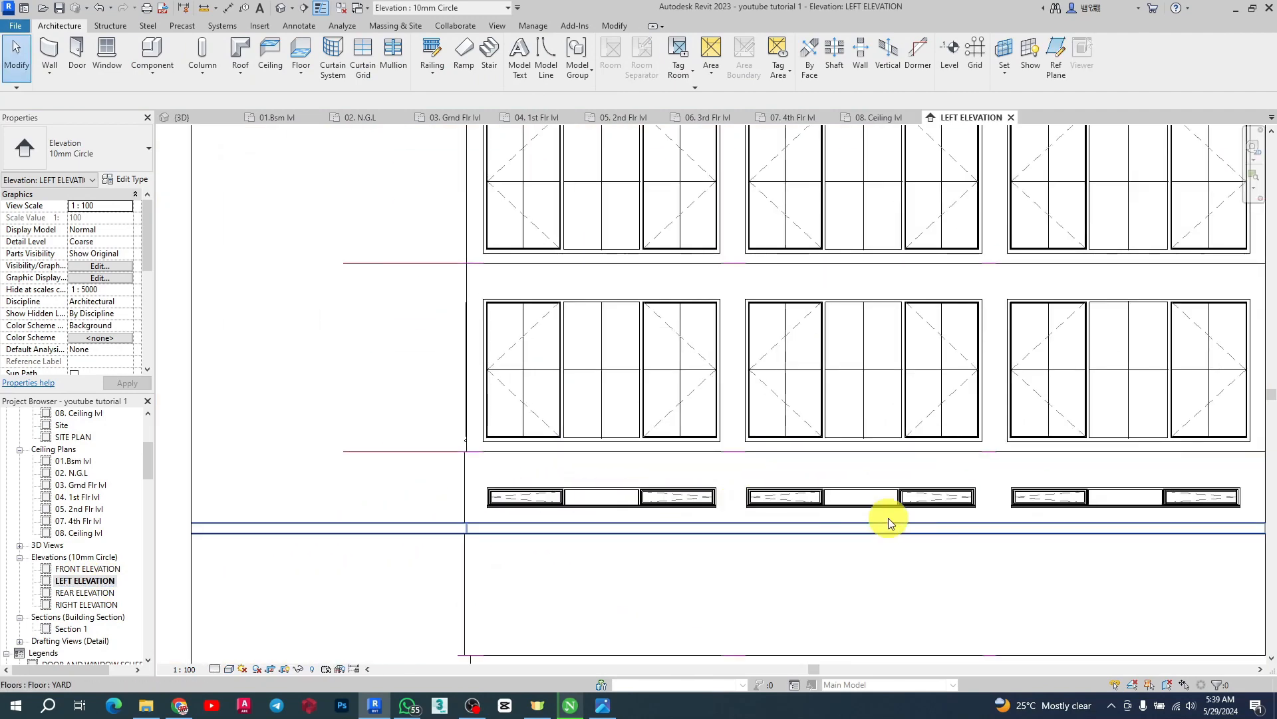
scroll(360, 484, down, 2)
scroll(361, 490, down, 2)
scroll(844, 491, up, 3)
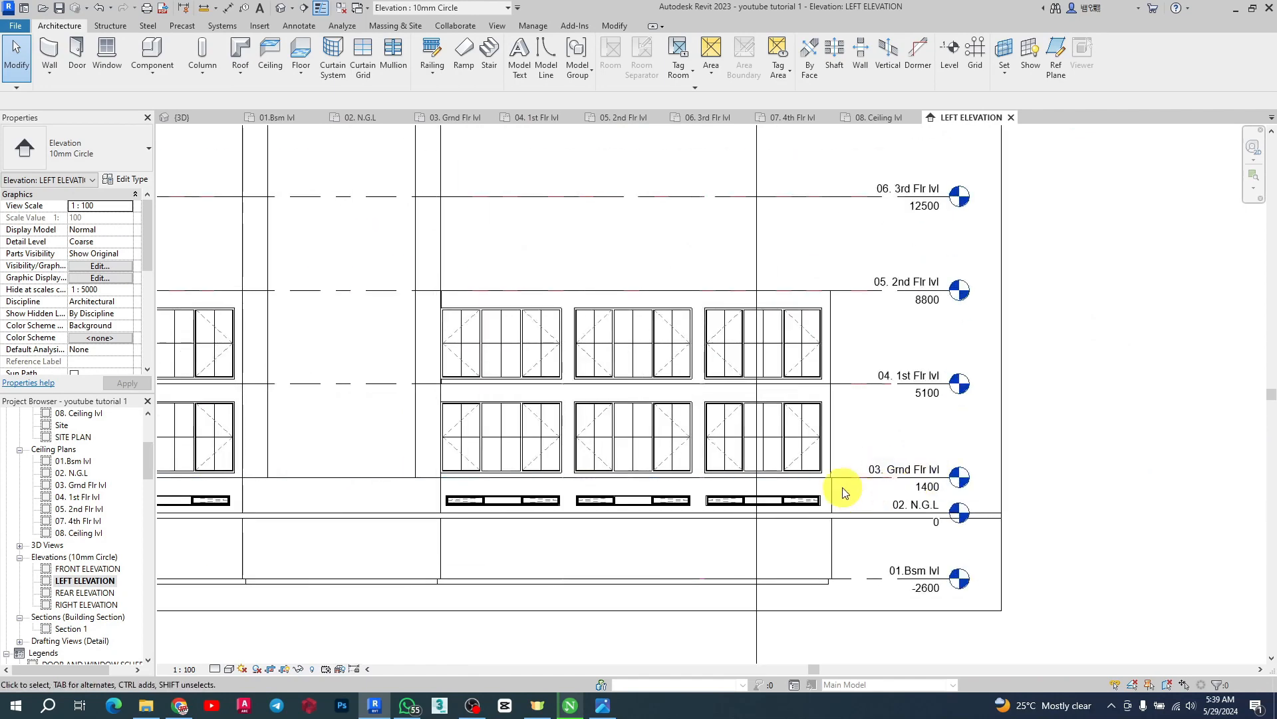
scroll(949, 479, up, 3)
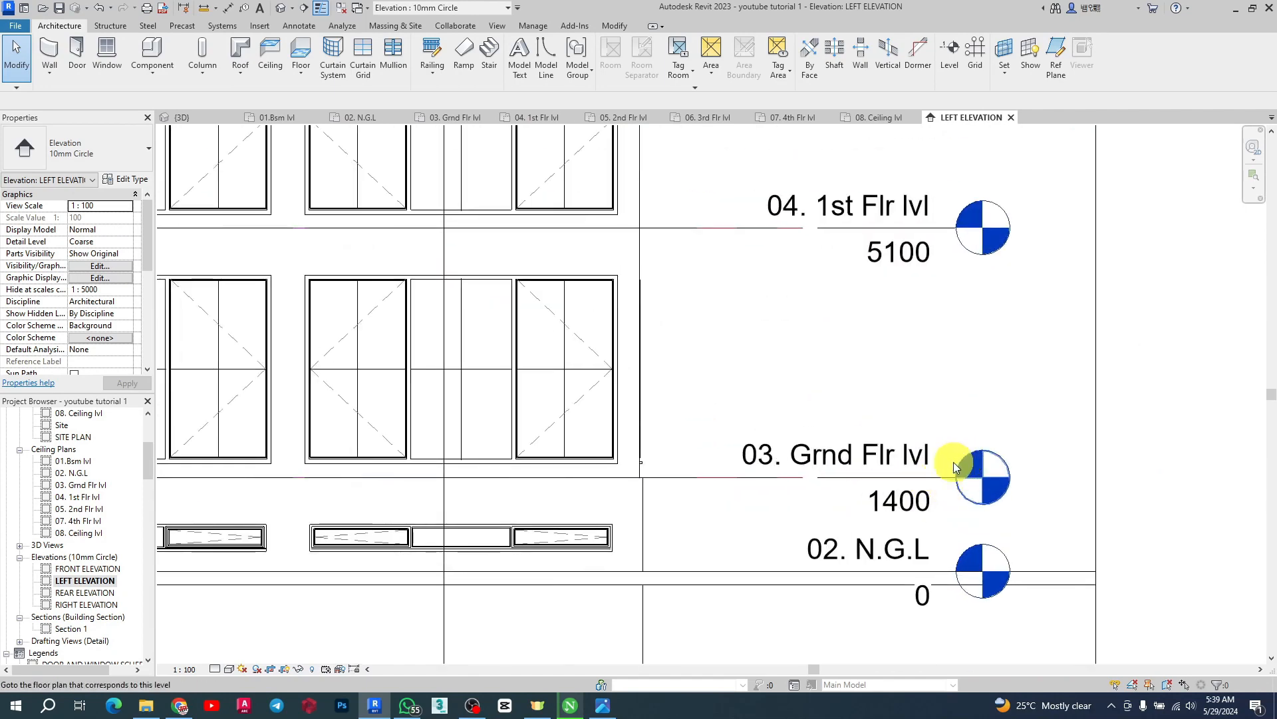
click(948, 471)
scroll(988, 445, down, 1)
scroll(988, 445, down, 3)
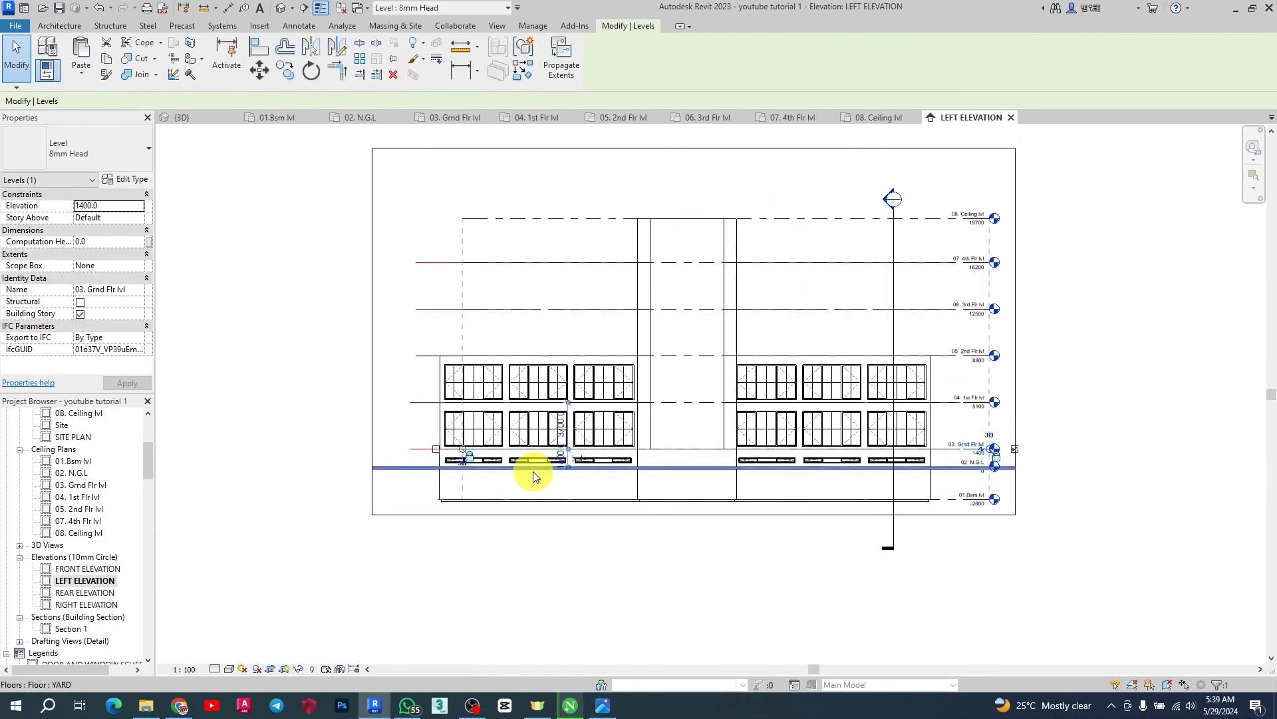
scroll(596, 441, up, 5)
scroll(610, 439, up, 2)
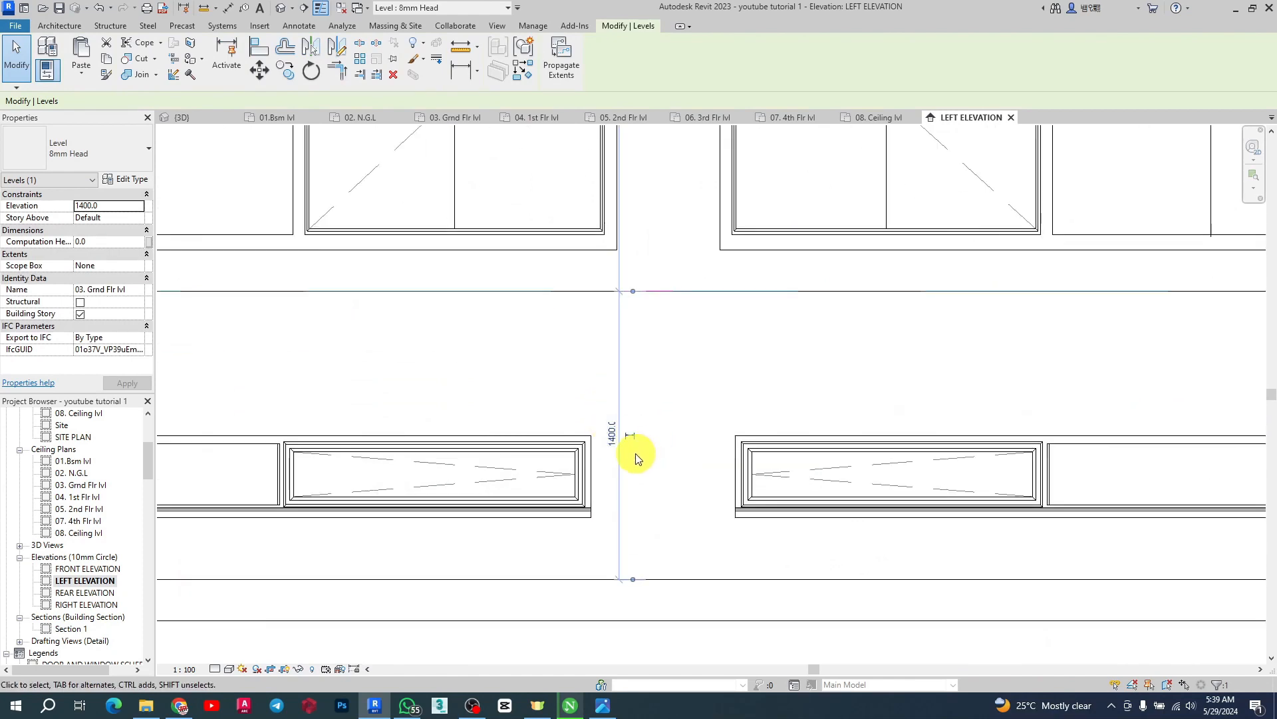
scroll(635, 454, down, 4)
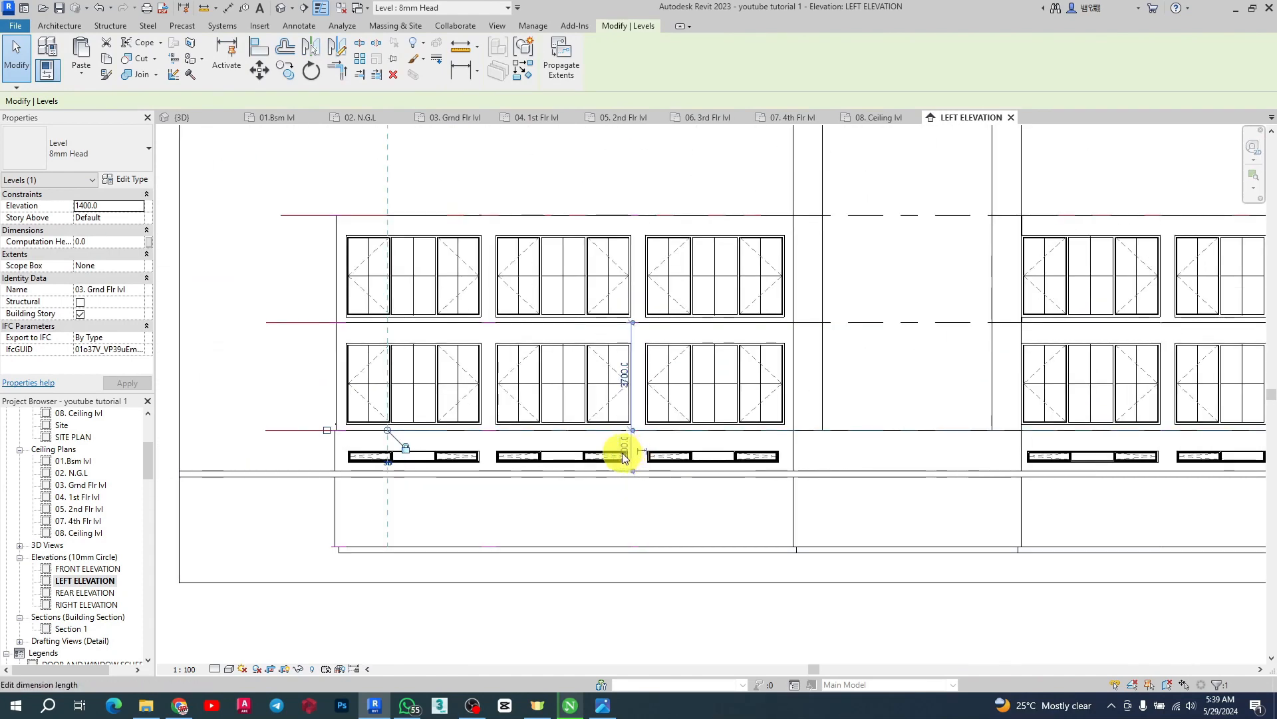
Try to place an aligned dimension between the 01.Bsm lvl, 02. N.G.L and 03. Grnd Flr lvl levels
click(229, 8)
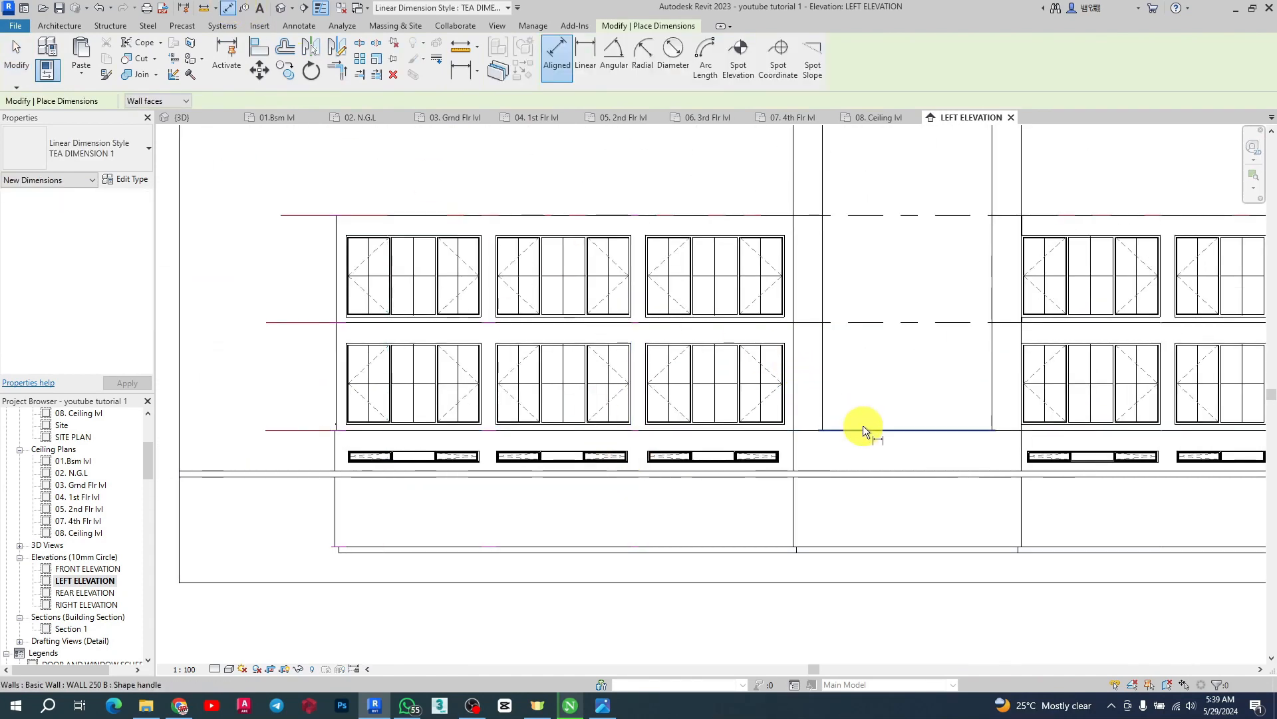
scroll(829, 509, down, 2)
scroll(1108, 539, up, 3)
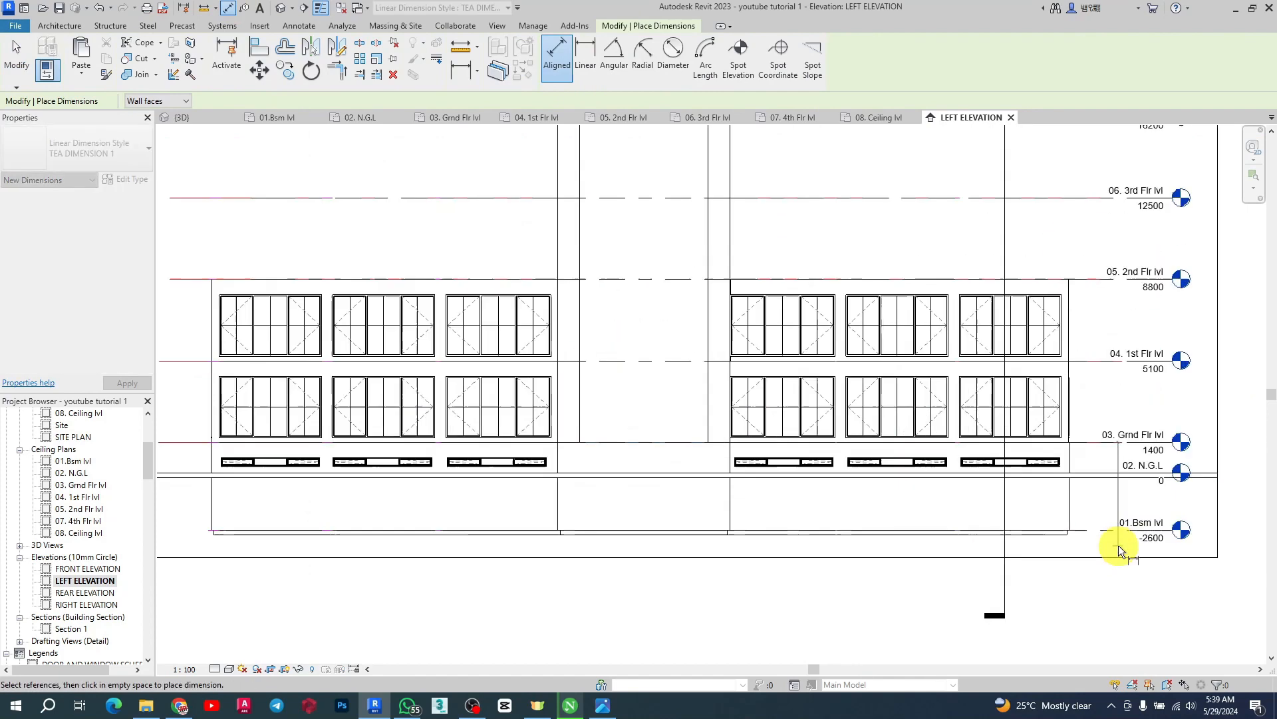
click(1095, 529)
scroll(1097, 482, up, 3)
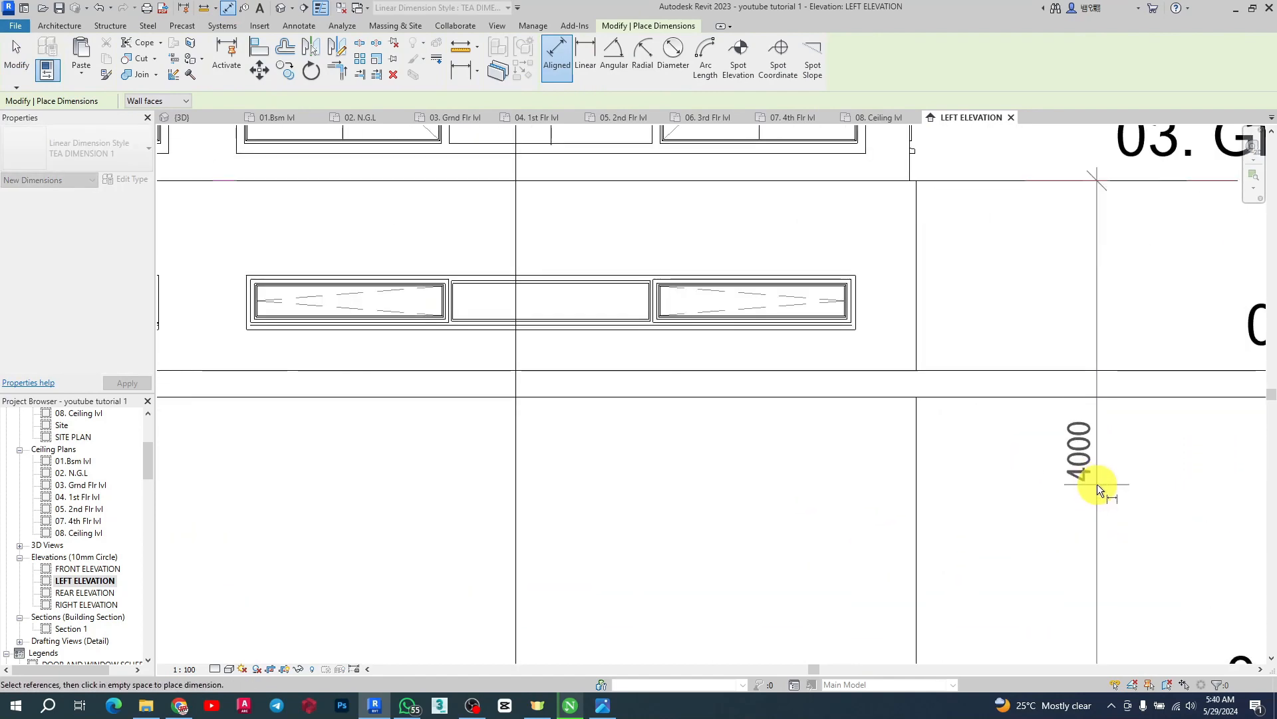
scroll(1096, 484, down, 1)
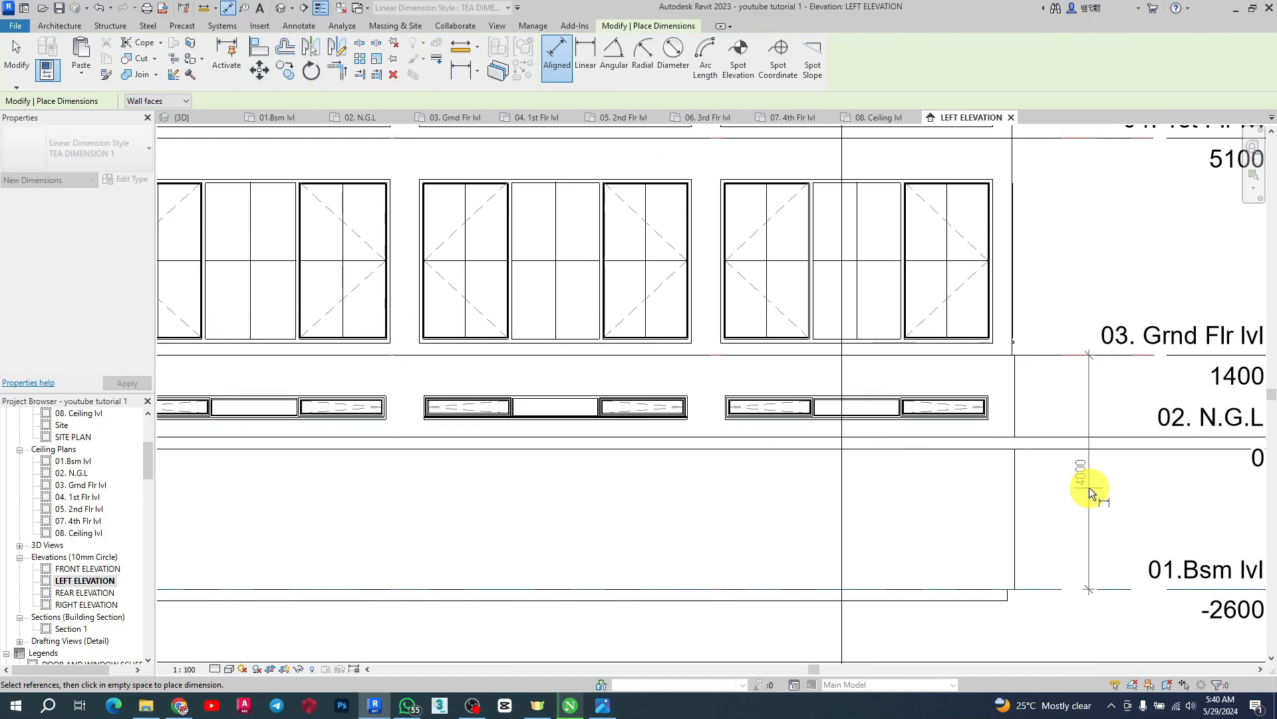
scroll(1088, 487, down, 2)
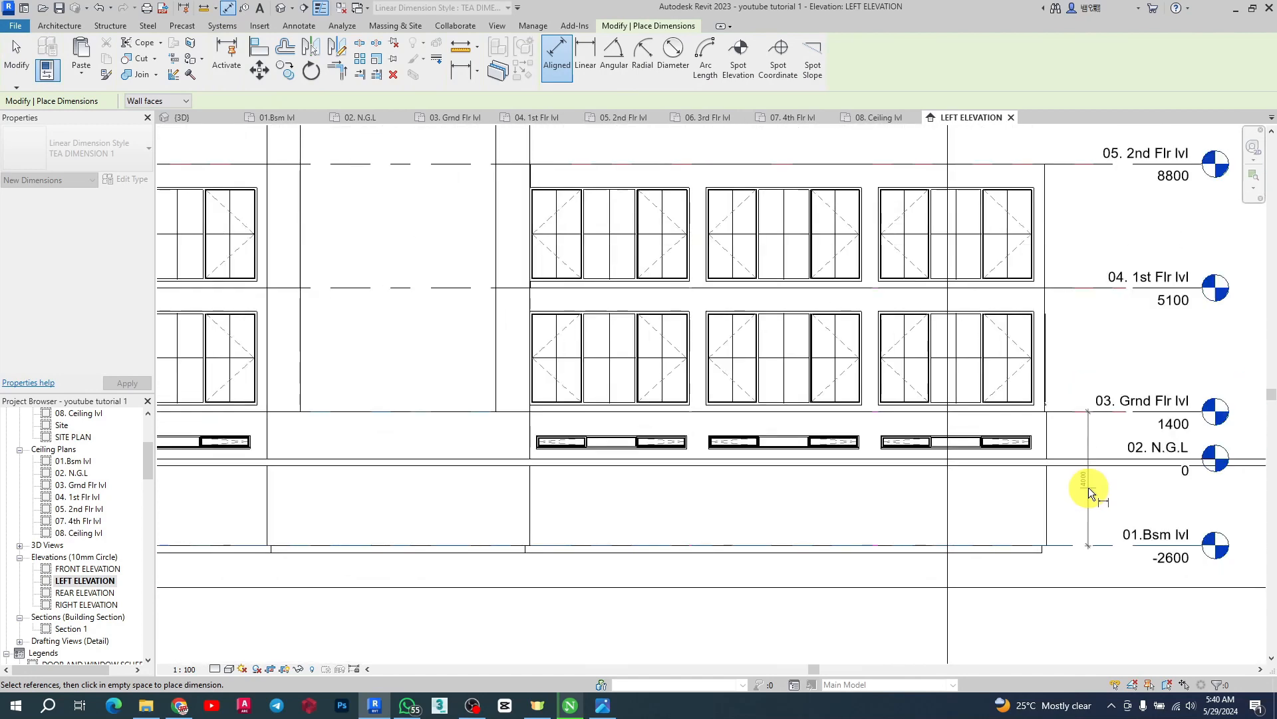
scroll(1088, 487, up, 4)
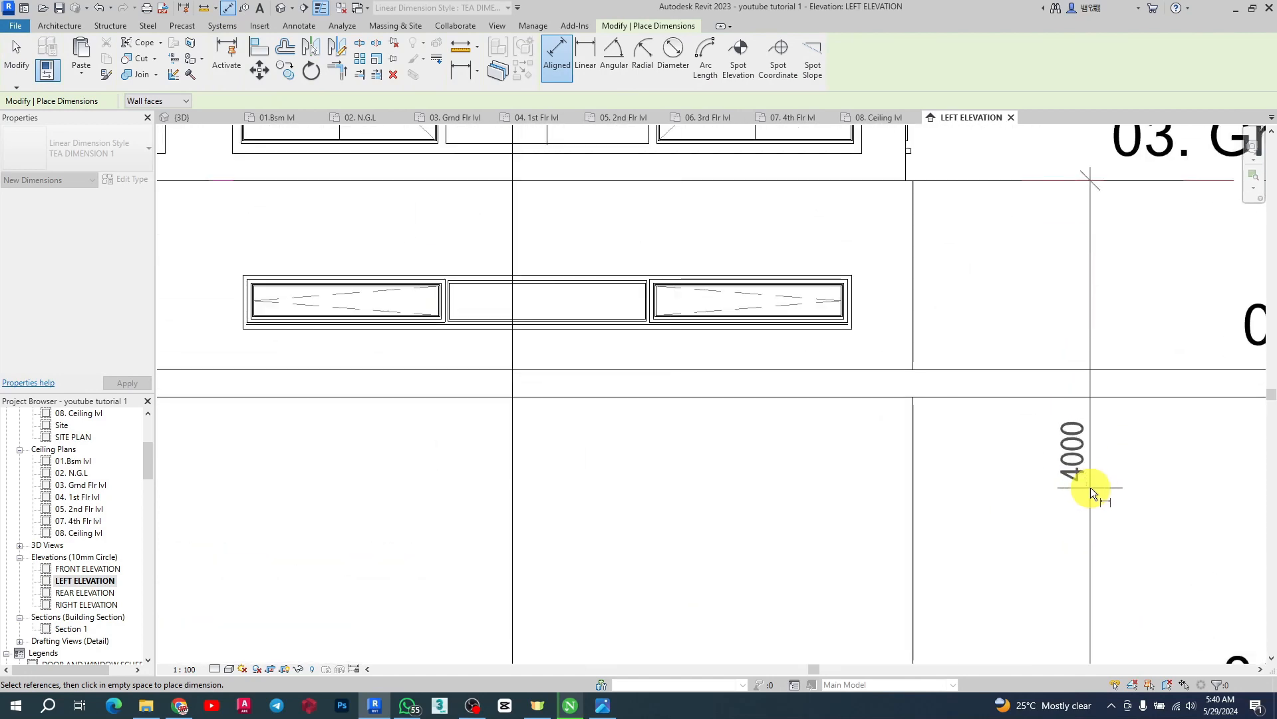
scroll(978, 477, down, 4)
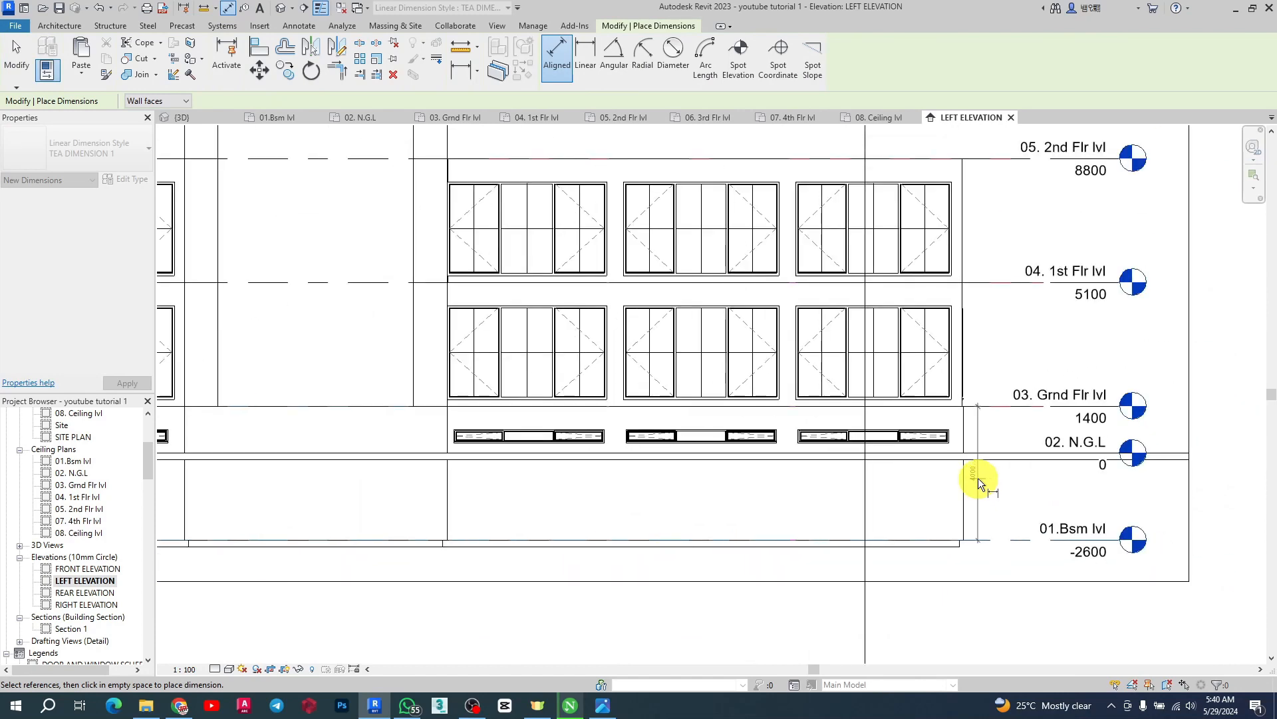
scroll(979, 477, up, 4)
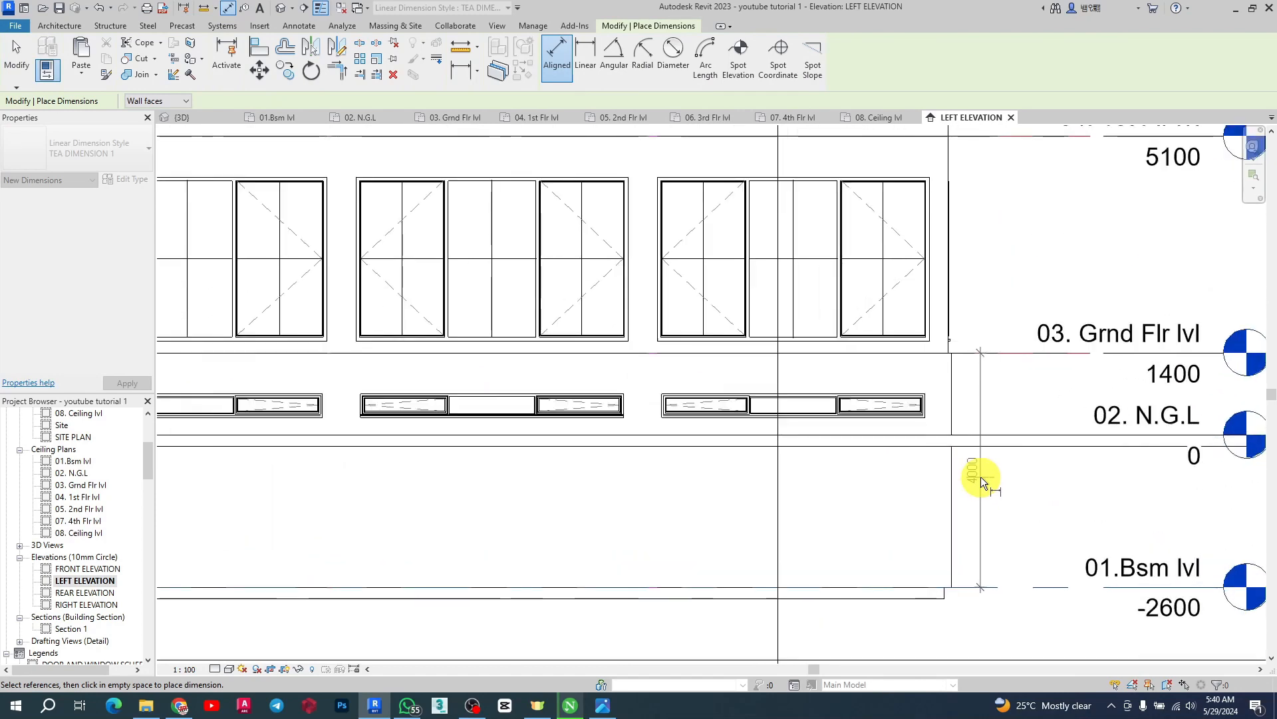
scroll(1012, 465, down, 5)
scroll(1167, 481, up, 3)
scroll(1167, 481, up, 3)
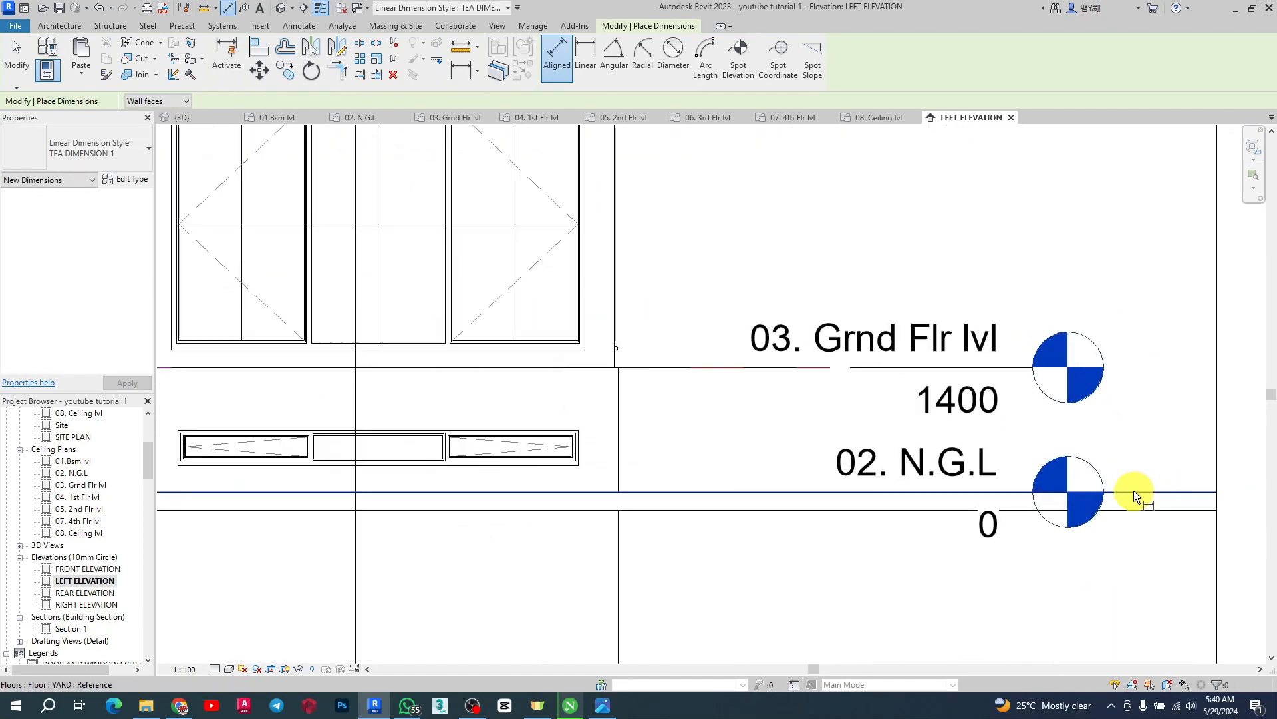
click(1133, 491)
click(845, 372)
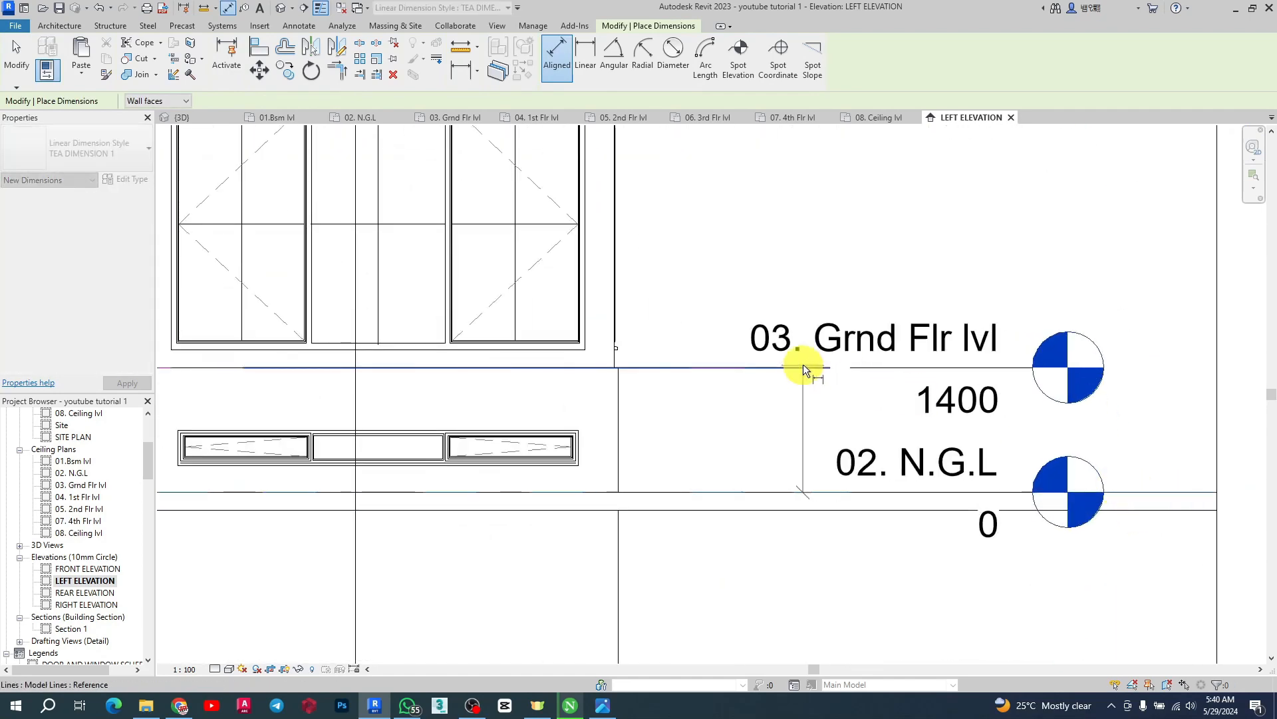
scroll(747, 408, up, 4)
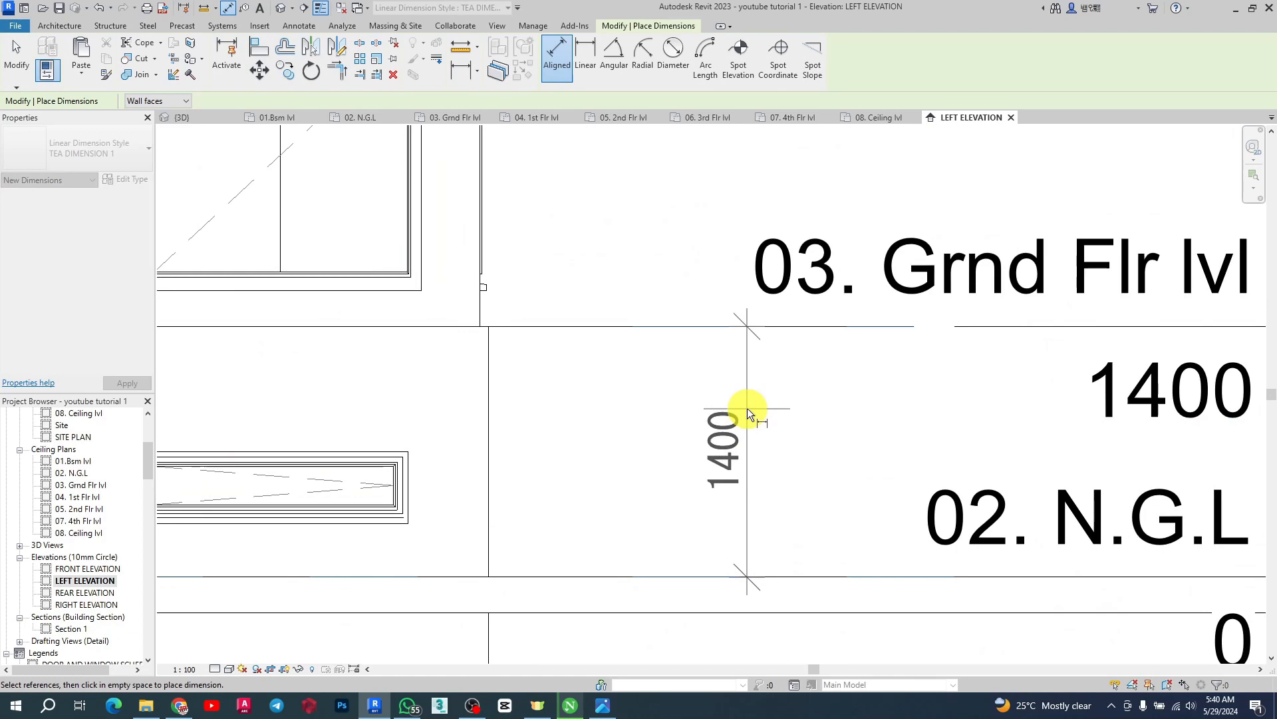
scroll(748, 409, down, 5)
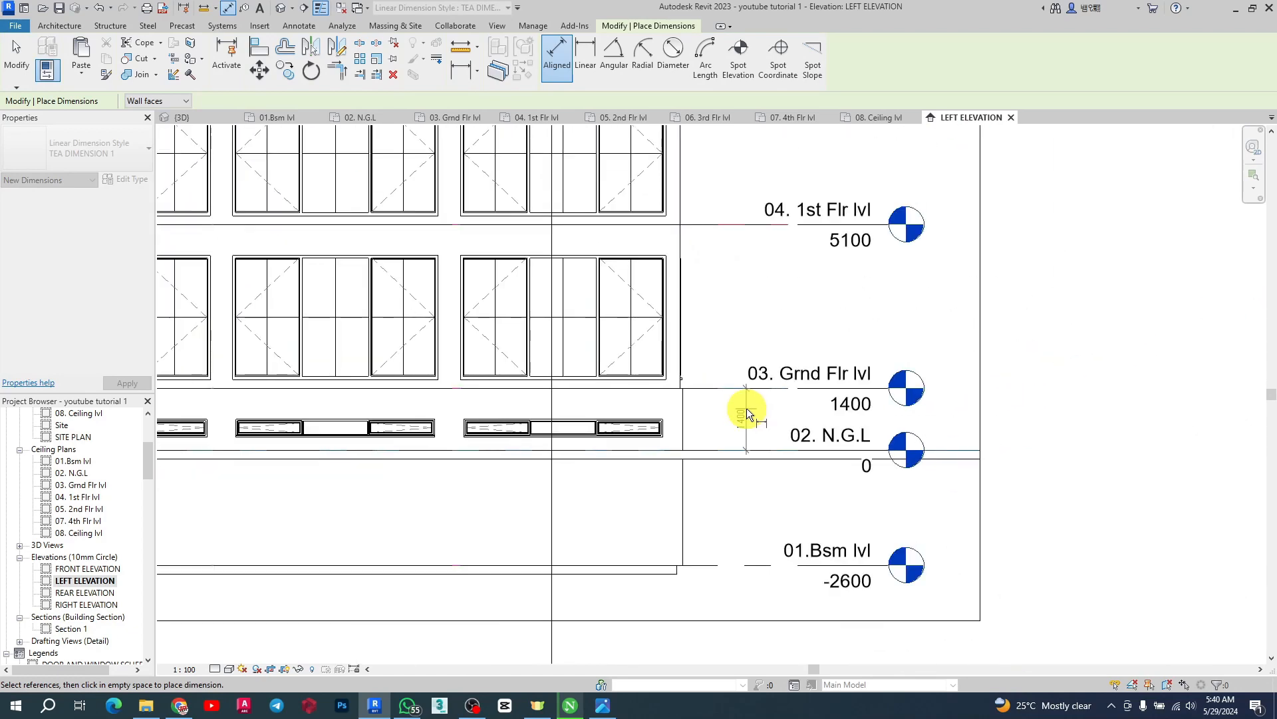
key(Escape)
scroll(747, 409, up, 5)
scroll(861, 497, down, 5)
scroll(801, 460, down, 2)
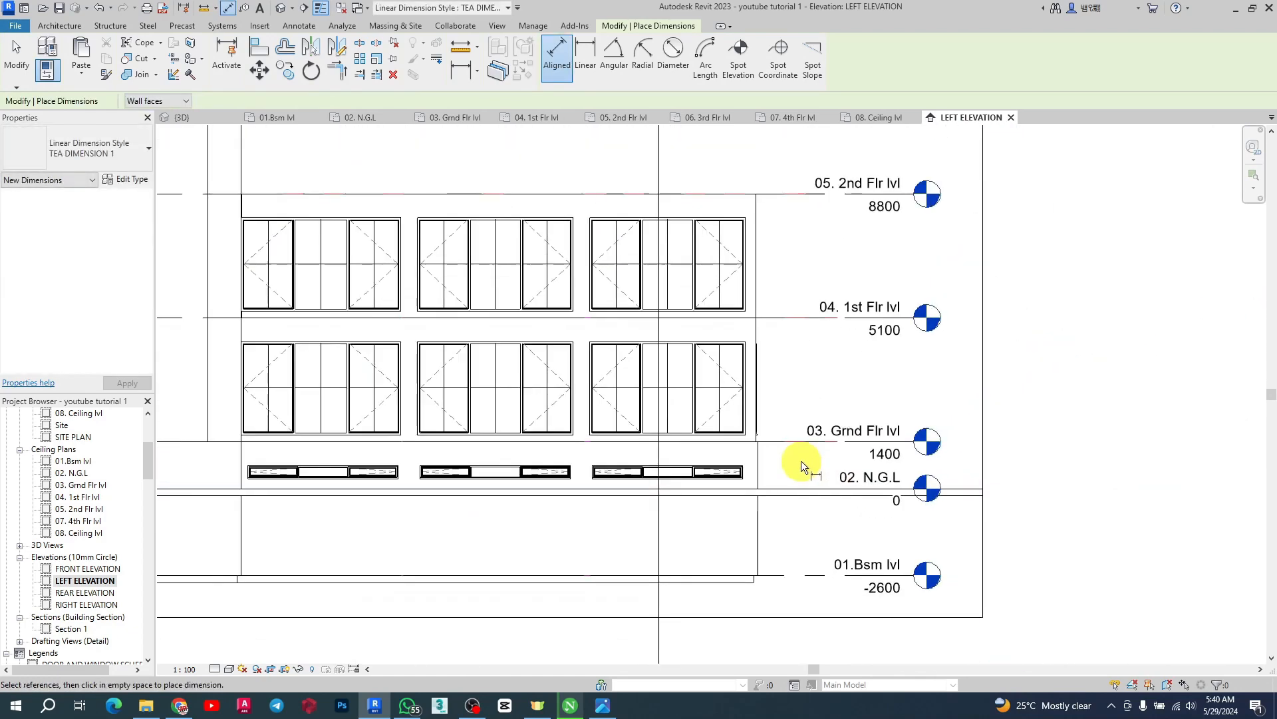
scroll(801, 461, down, 2)
key(Escape)
Try to set the basement level's distance to the ground-floor level to 3700 mm via its temporary dimension
click(803, 544)
scroll(961, 478, down, 1)
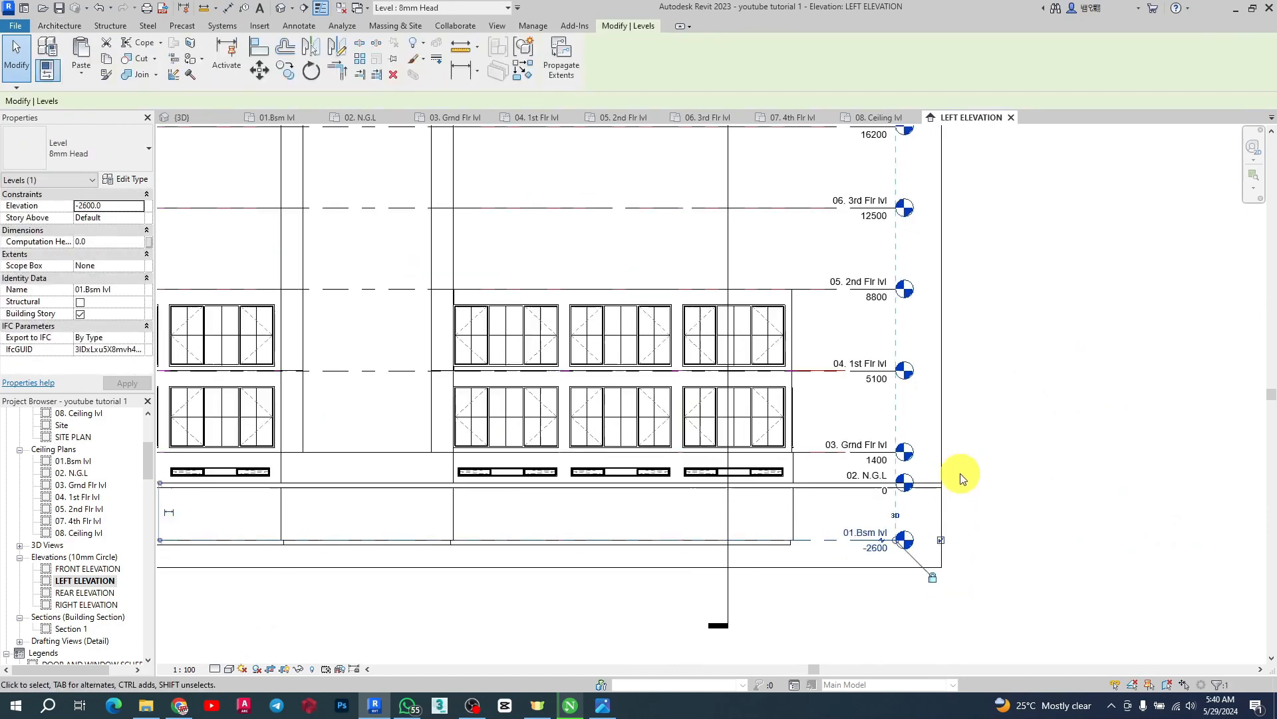
scroll(377, 505, down, 2)
scroll(442, 516, up, 2)
scroll(607, 519, up, 2)
scroll(684, 515, up, 2)
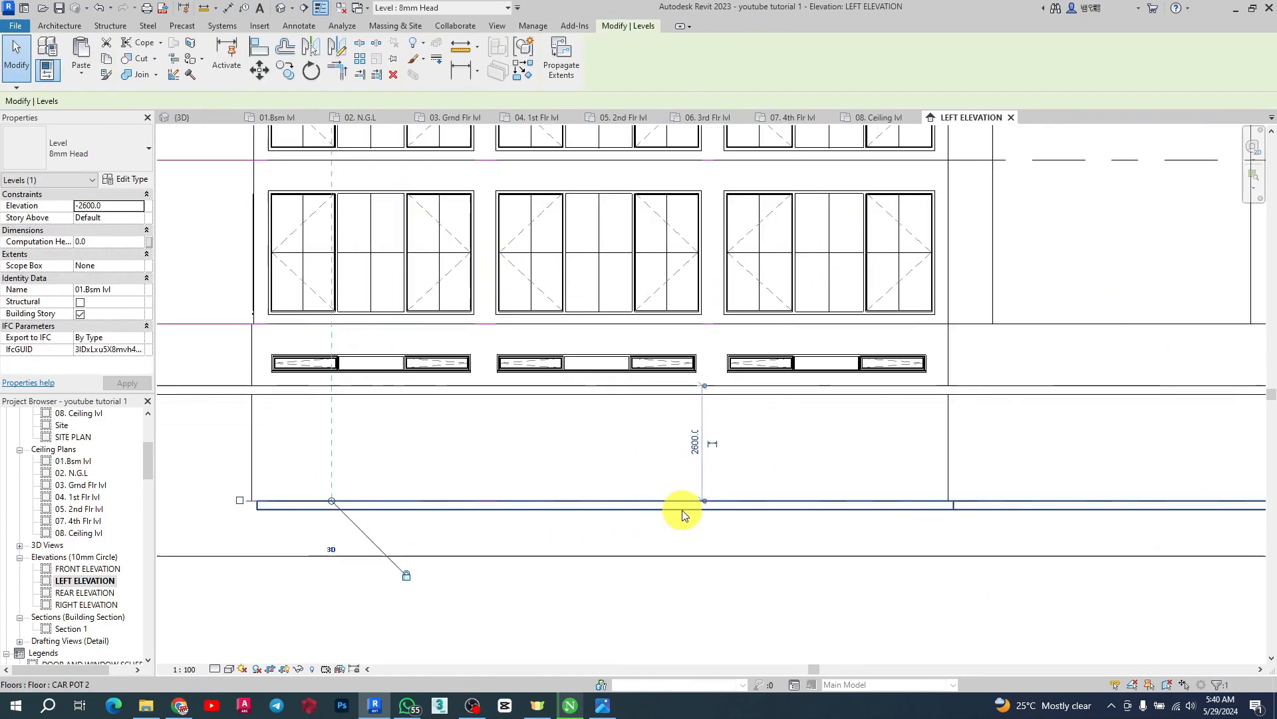
scroll(704, 386, down, 2)
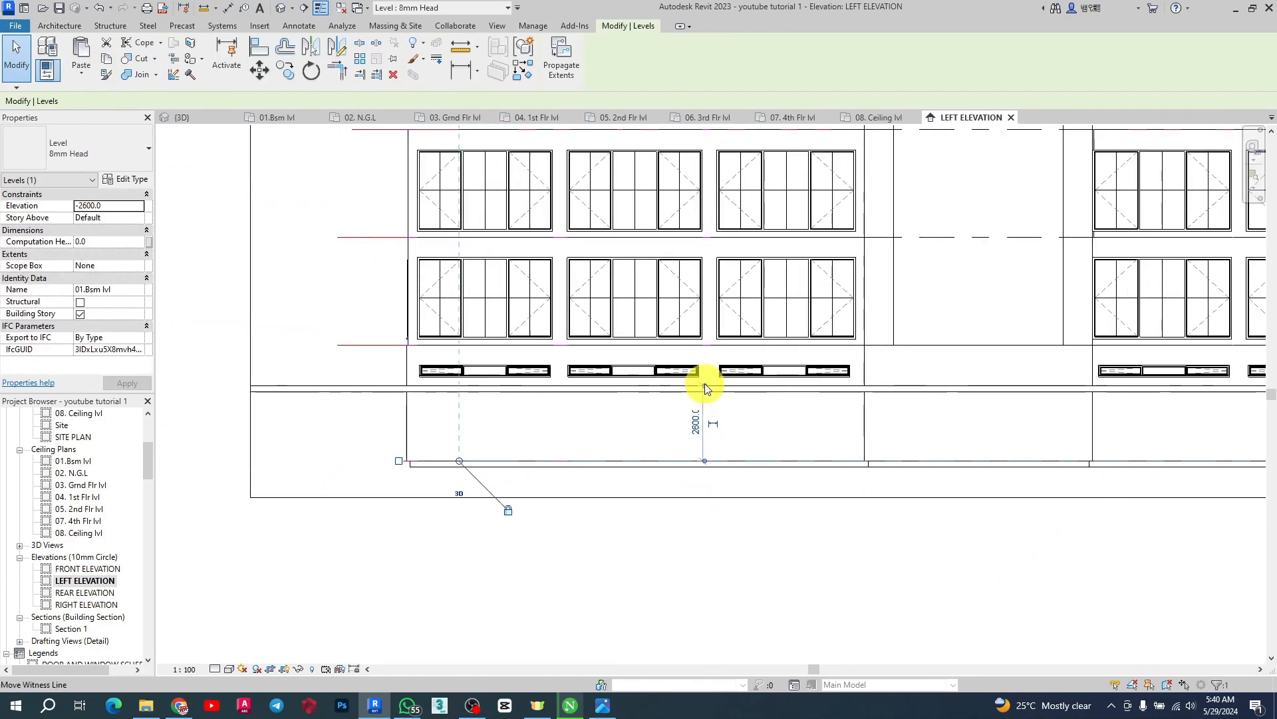
drag(704, 383, 705, 346)
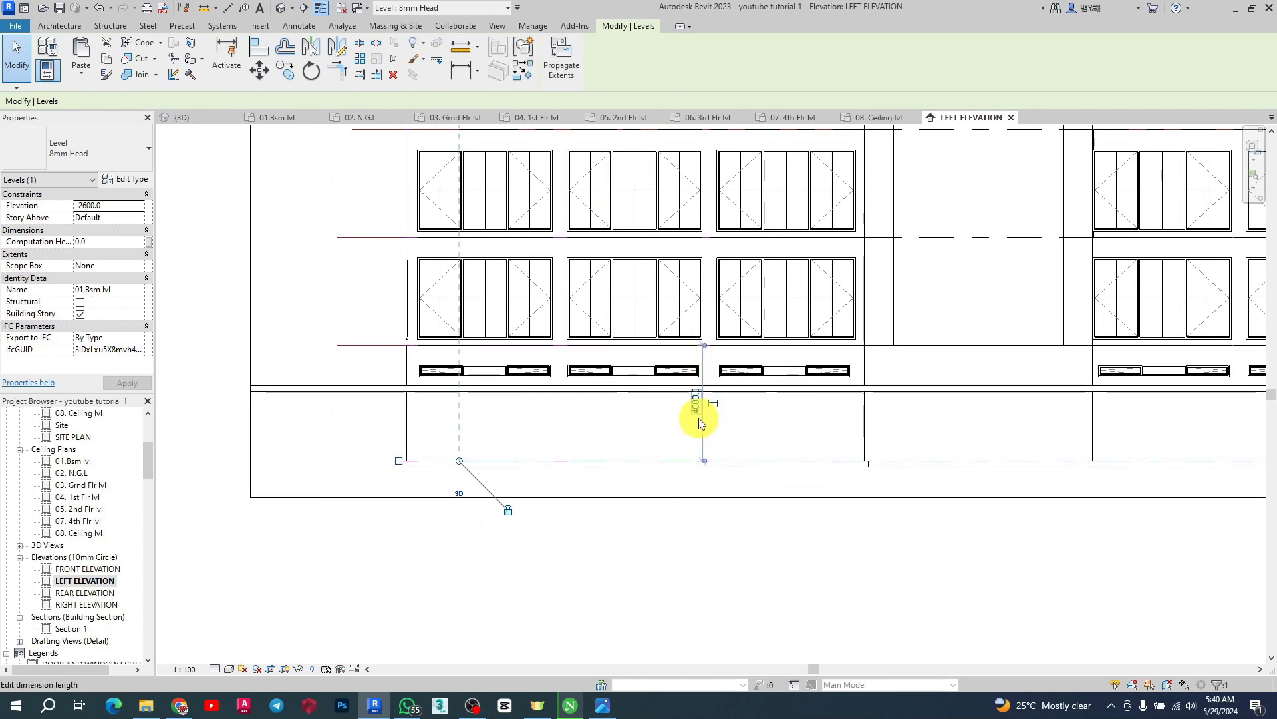
click(694, 407)
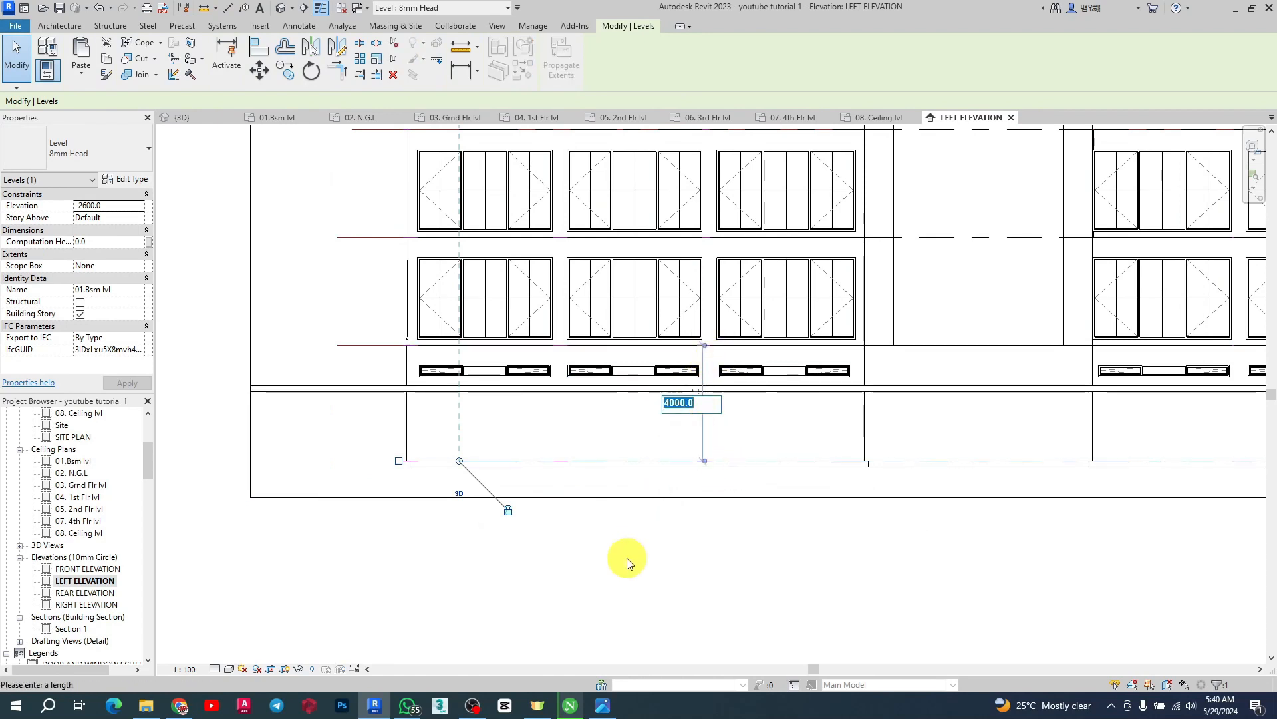
text(37000)
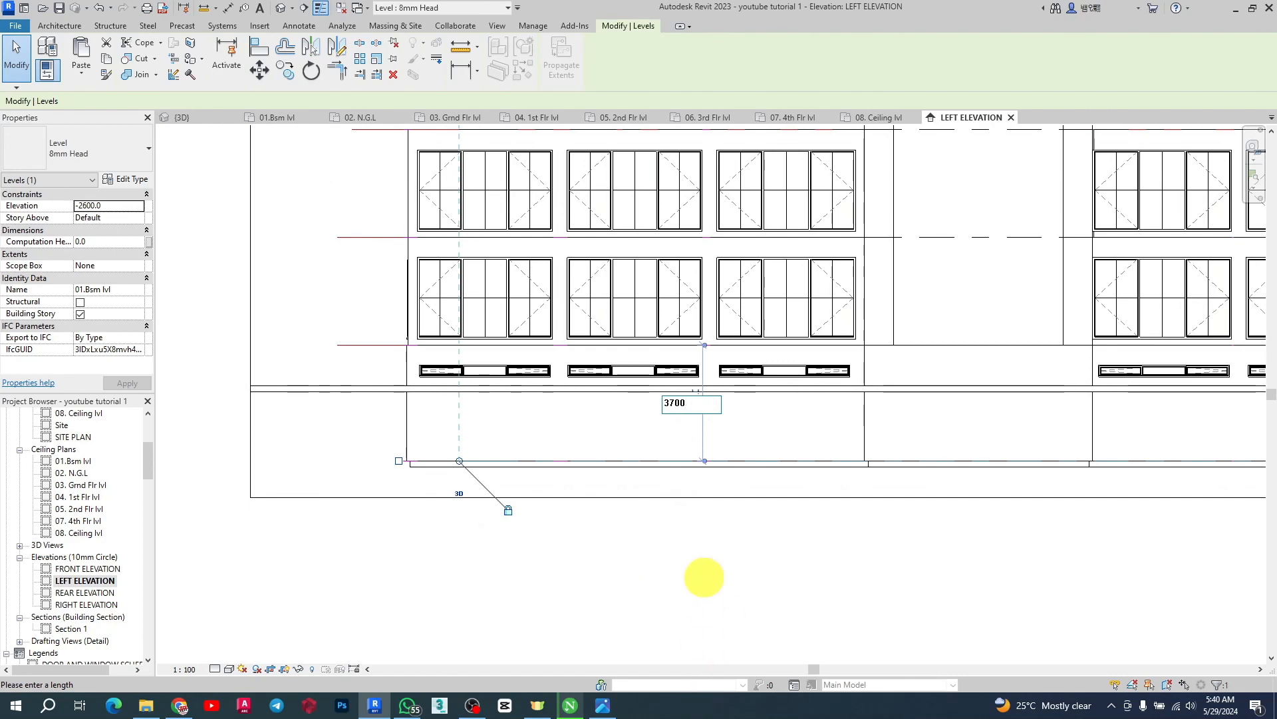
key(Escape)
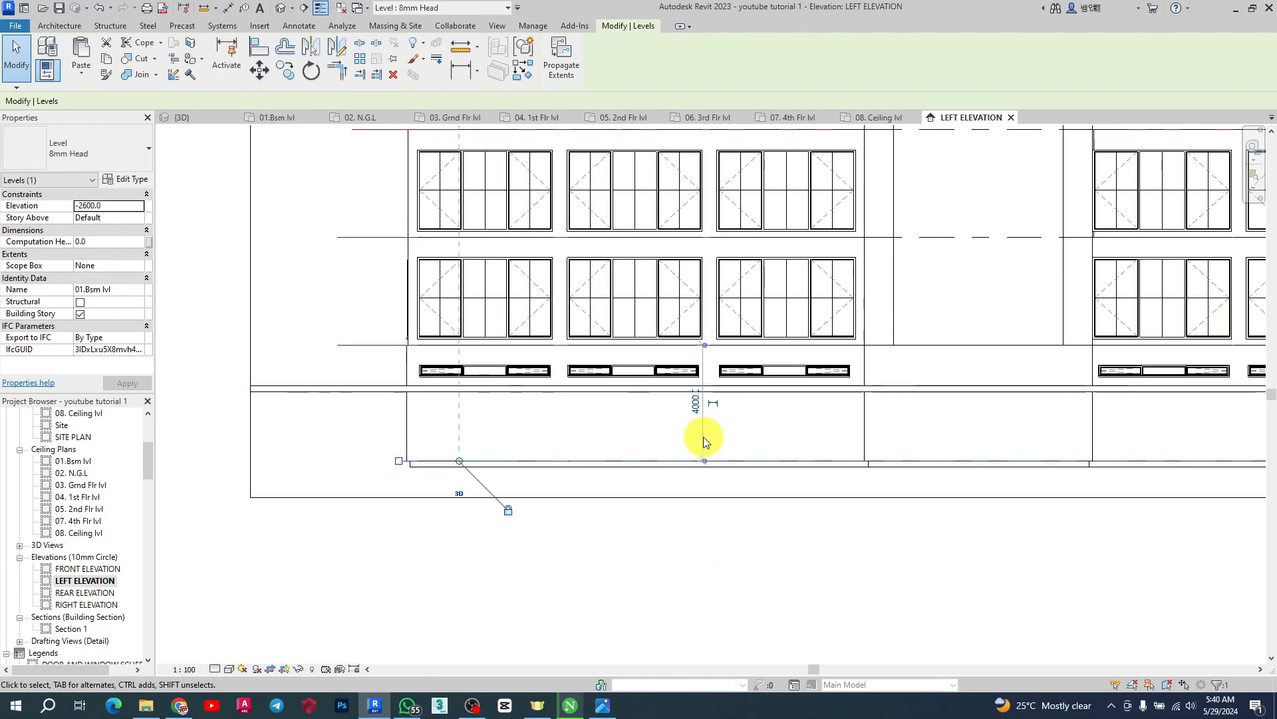
Select the 01.Bsm lvl level and open its elevation value for editing
scroll(739, 441, up, 2)
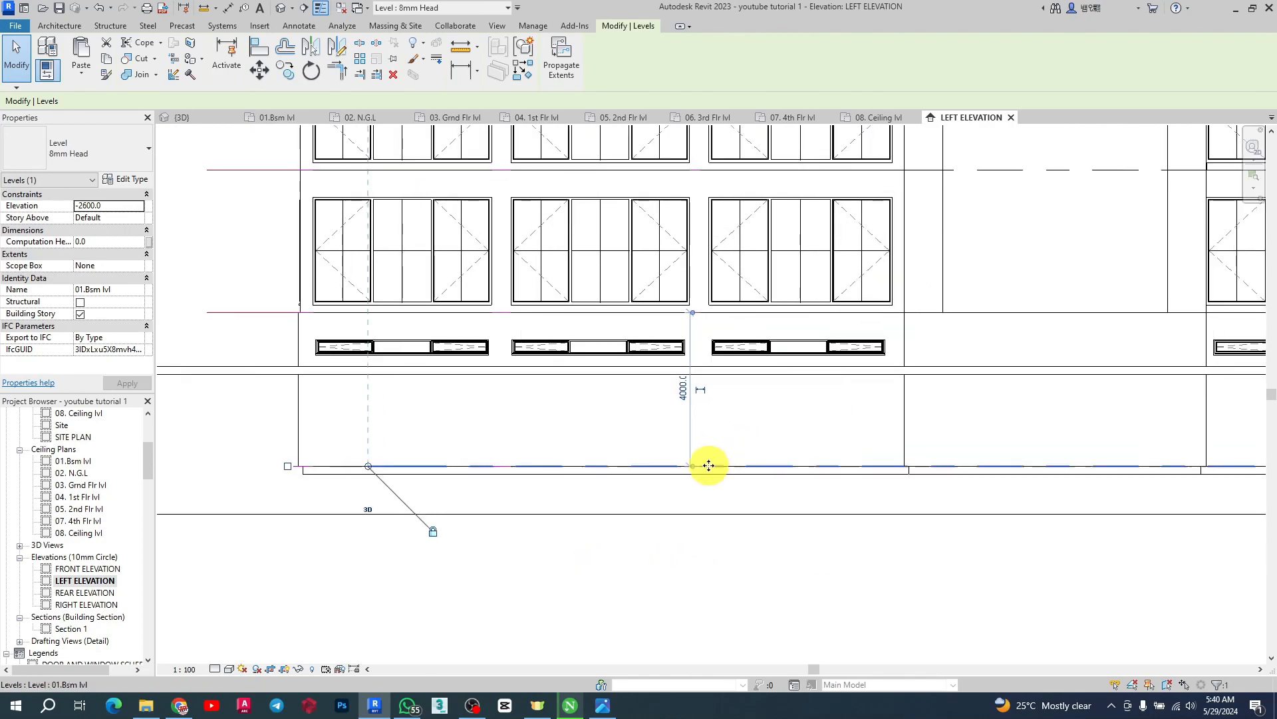
scroll(385, 428, down, 3)
click(940, 508)
scroll(1037, 477, up, 3)
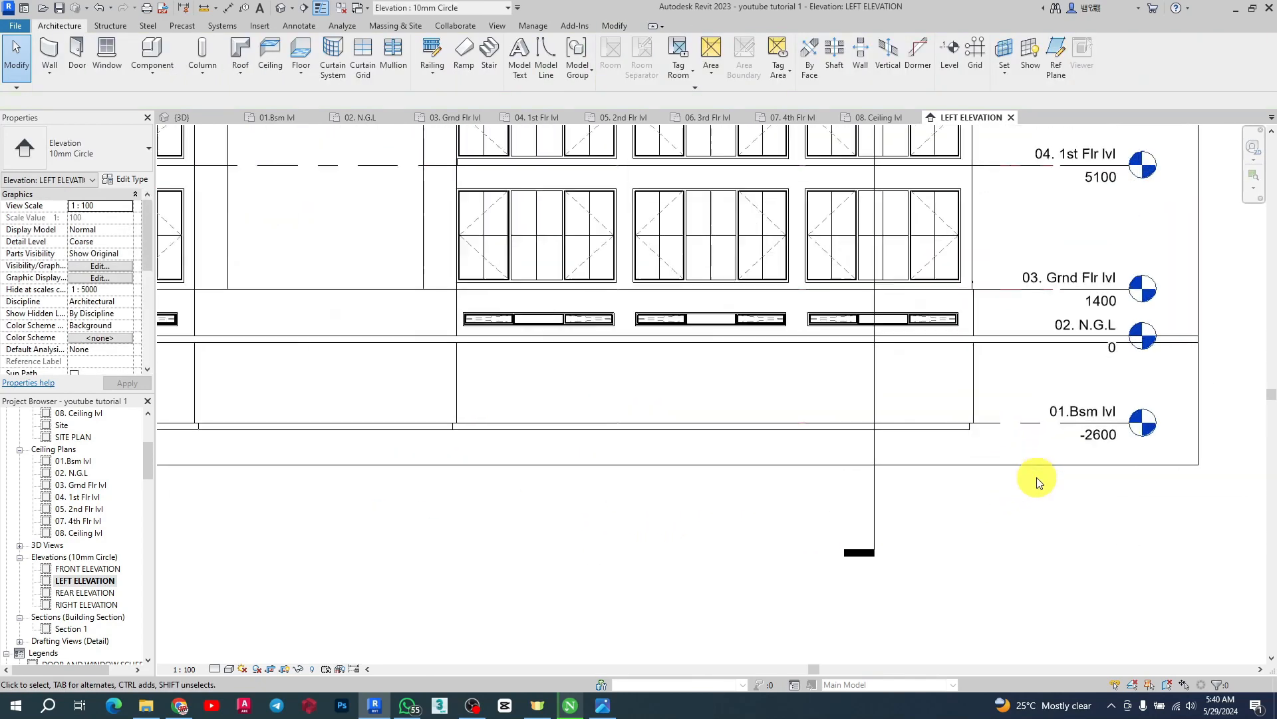
scroll(1037, 477, up, 1)
click(1032, 418)
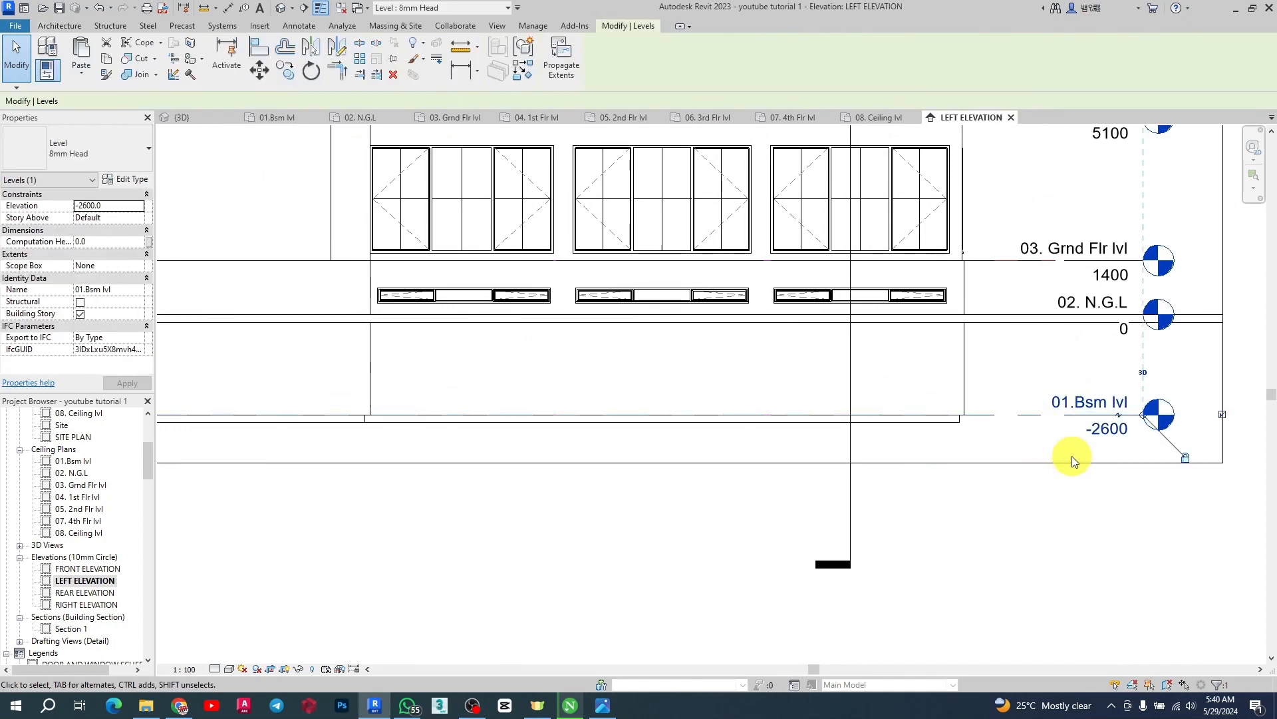
click(1102, 439)
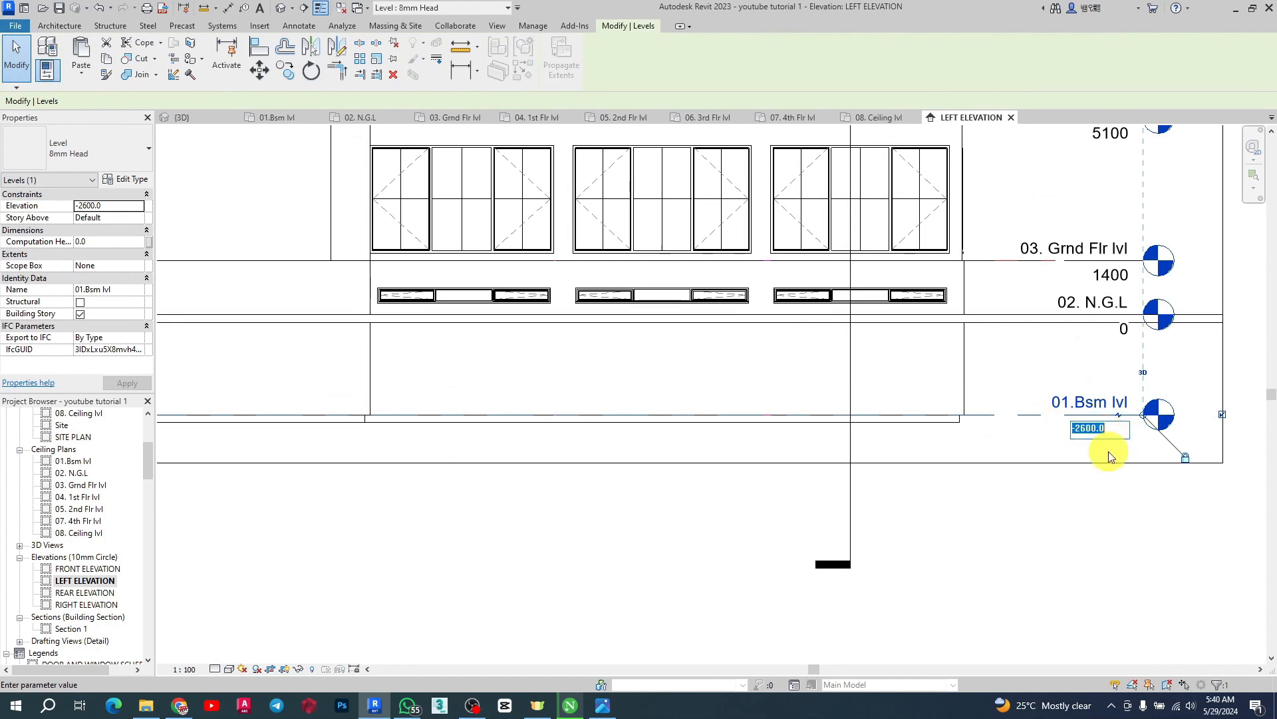
drag(1110, 431, 1086, 428)
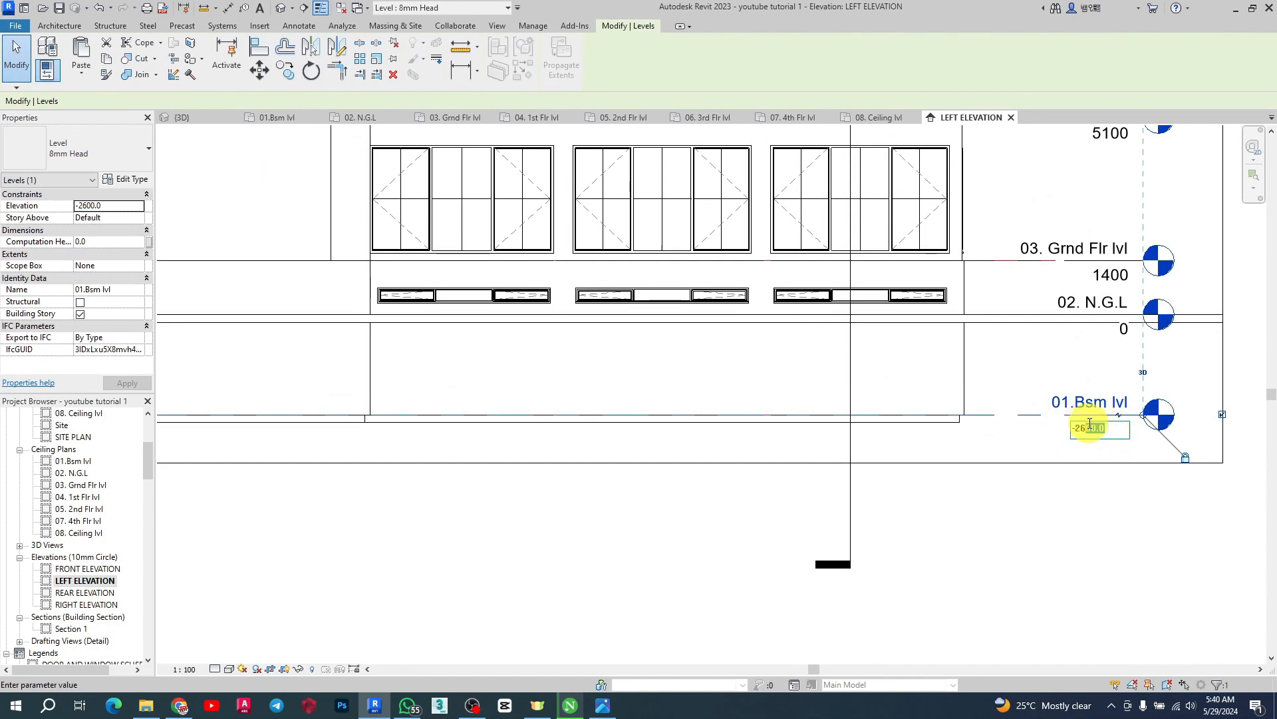
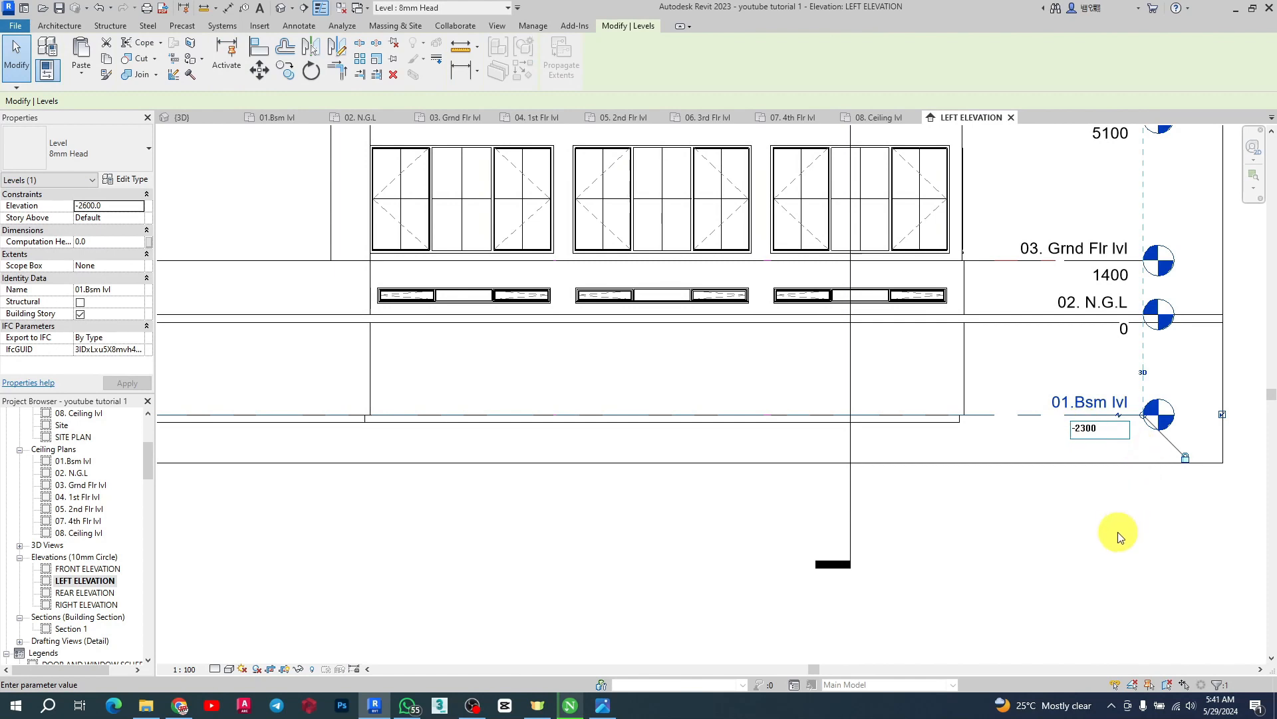
Set the 01.Bsm lvl level's elevation to -2300 mm
key(Return)
scroll(1058, 529, down, 1)
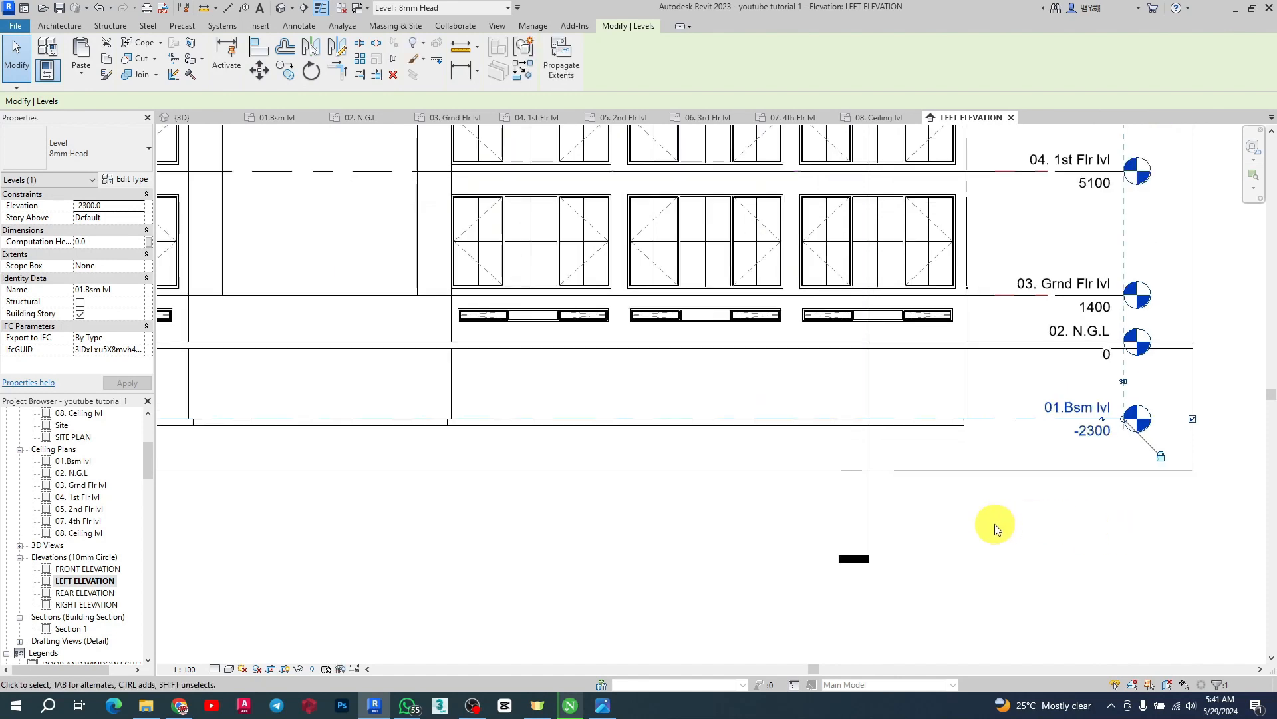
Try to dimension between the basement and ground-floor levels with an aligned dimension
click(233, 6)
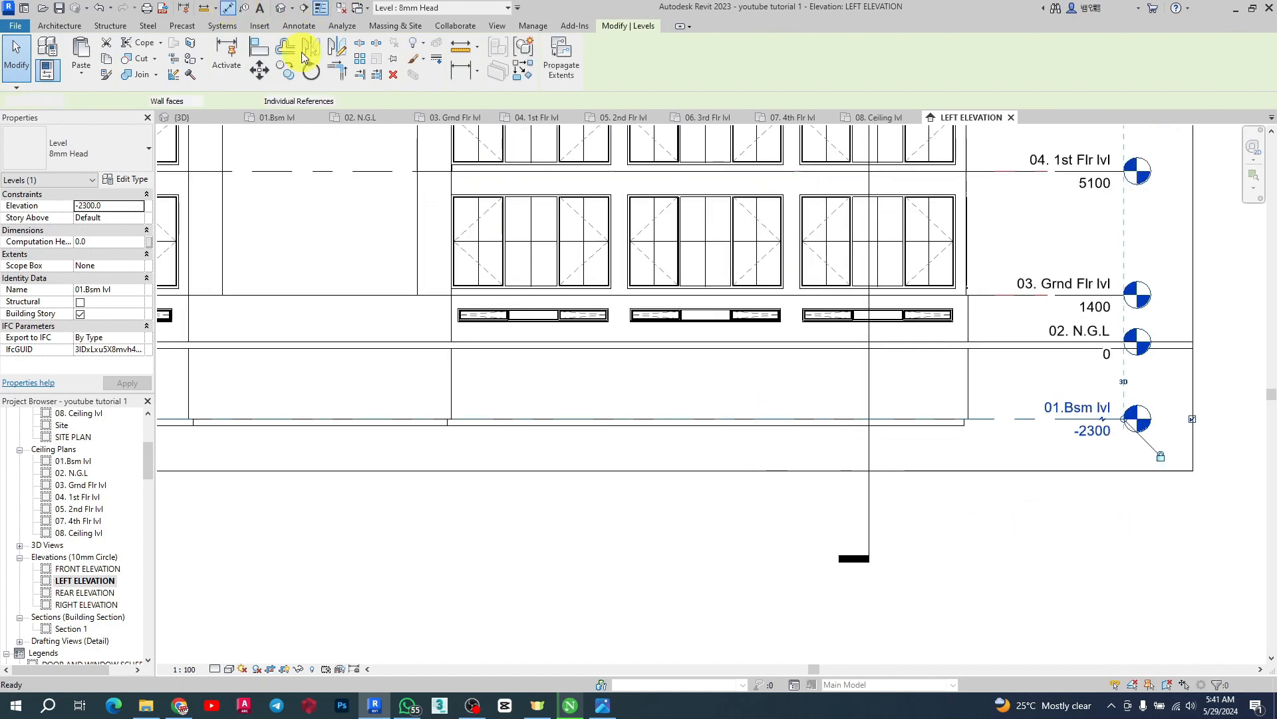
click(1007, 416)
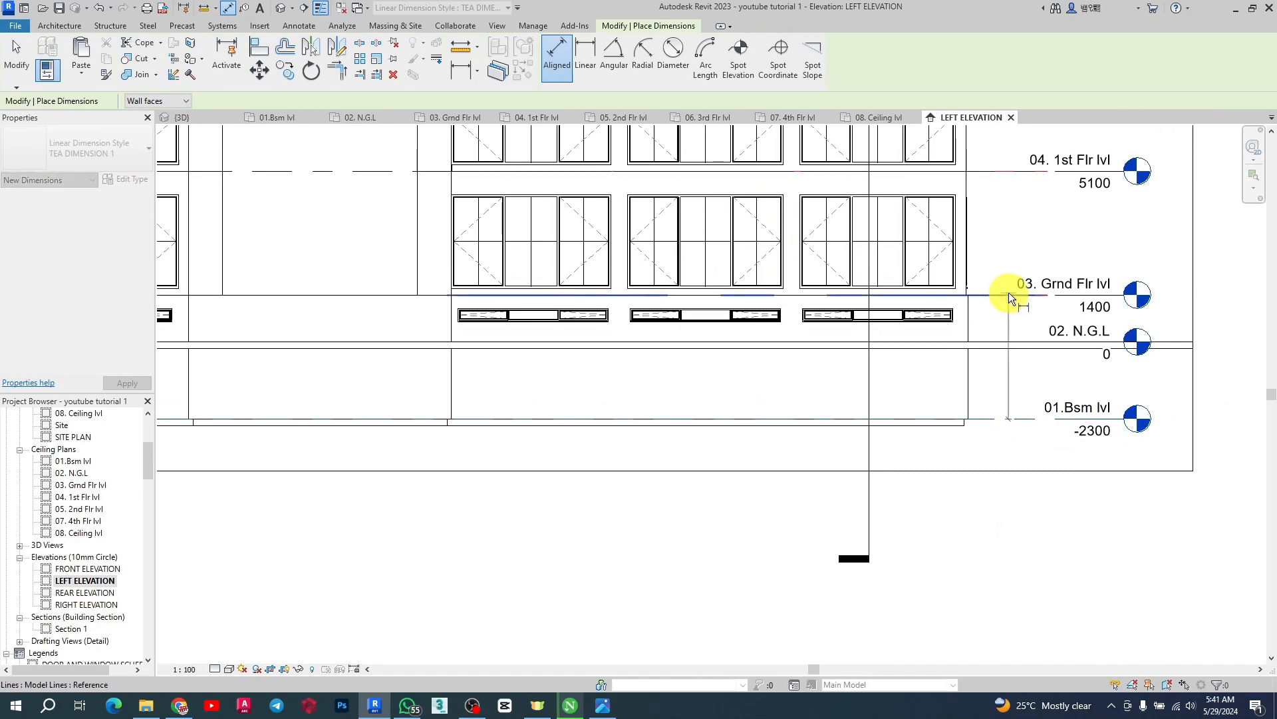
click(1009, 293)
scroll(1004, 375, up, 5)
scroll(1004, 375, down, 6)
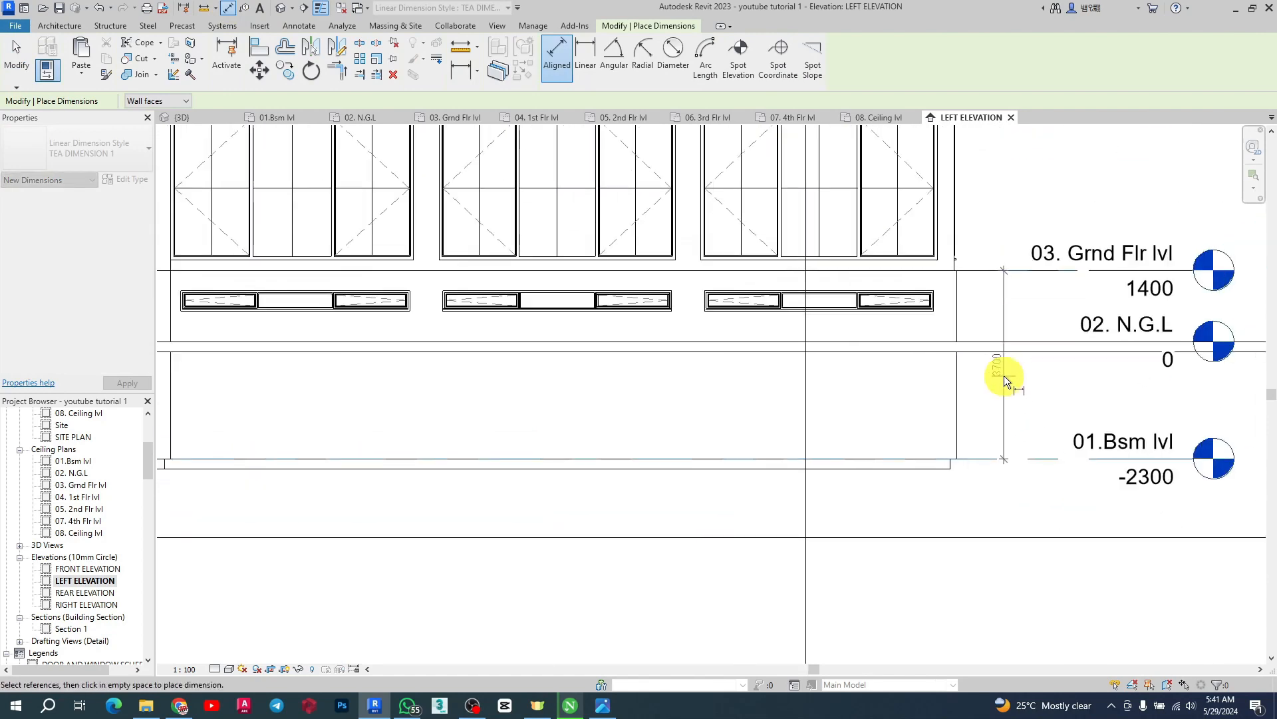
key(Escape)
key(Escape)
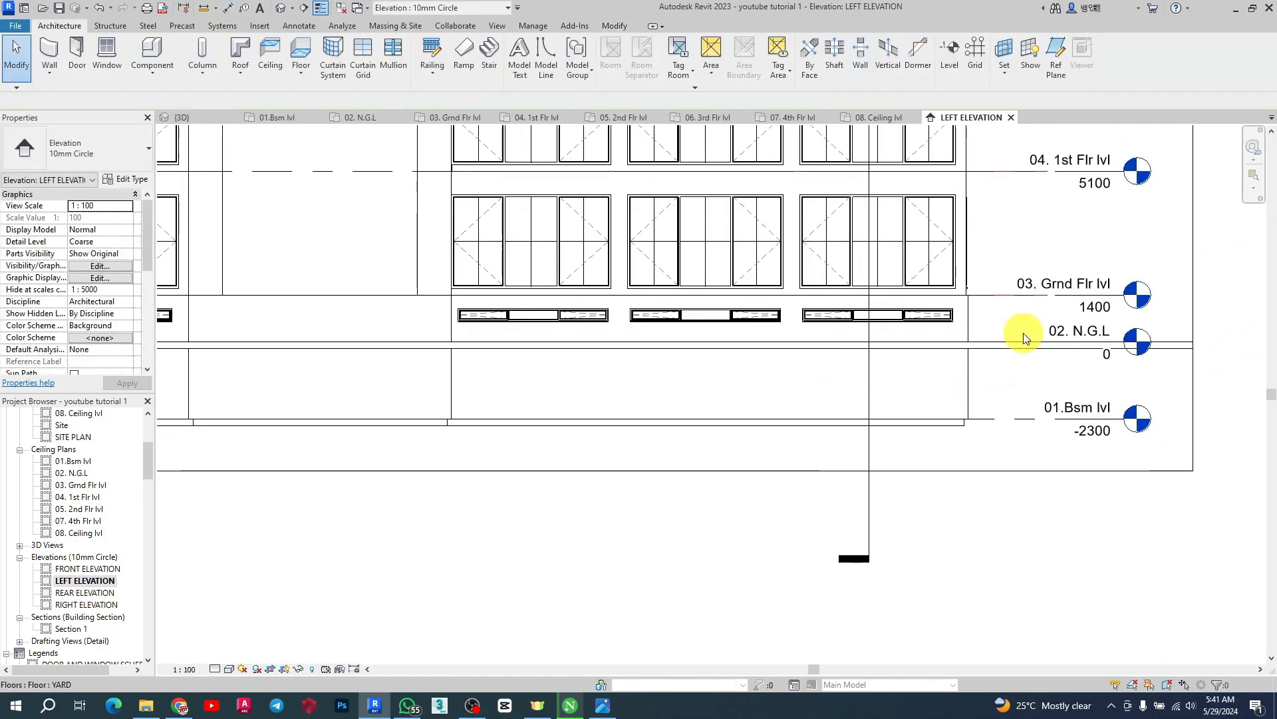
Measure the distance between a basement window's cill and the 02. N.G.L level with the aligned dimension tool
scroll(732, 322, up, 3)
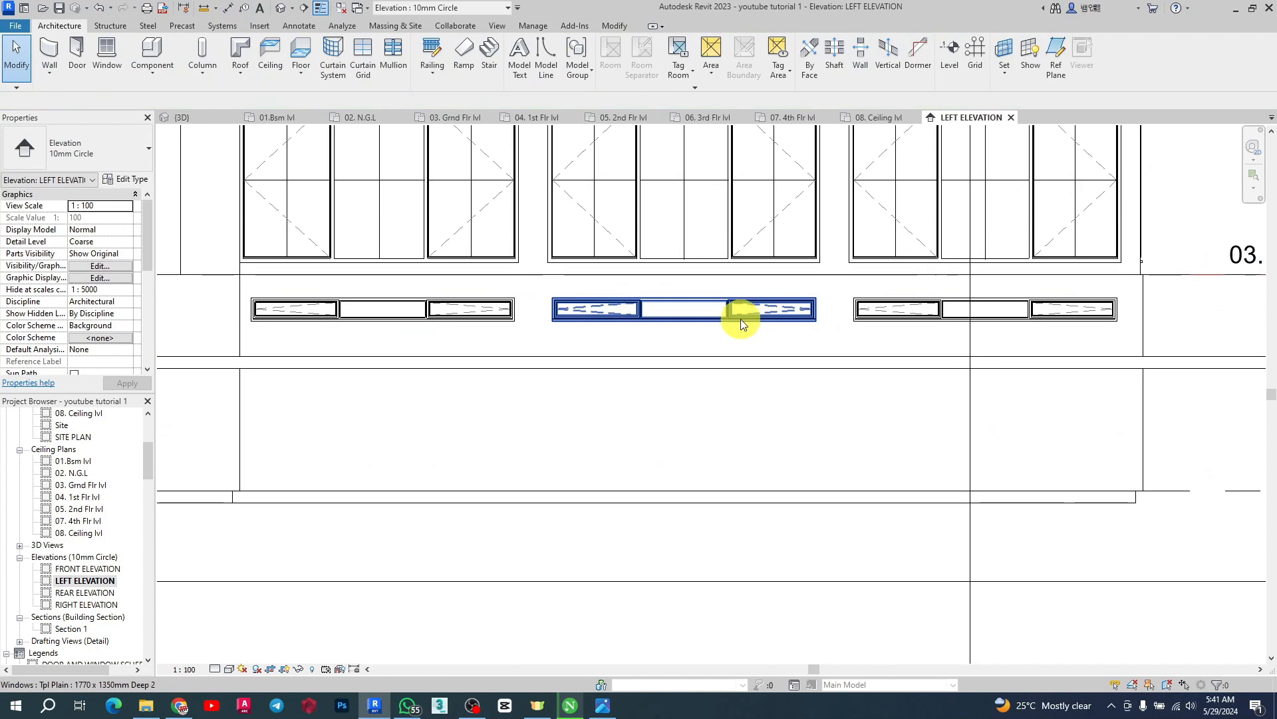
click(228, 7)
scroll(422, 330, down, 1)
scroll(421, 330, down, 5)
scroll(793, 350, up, 6)
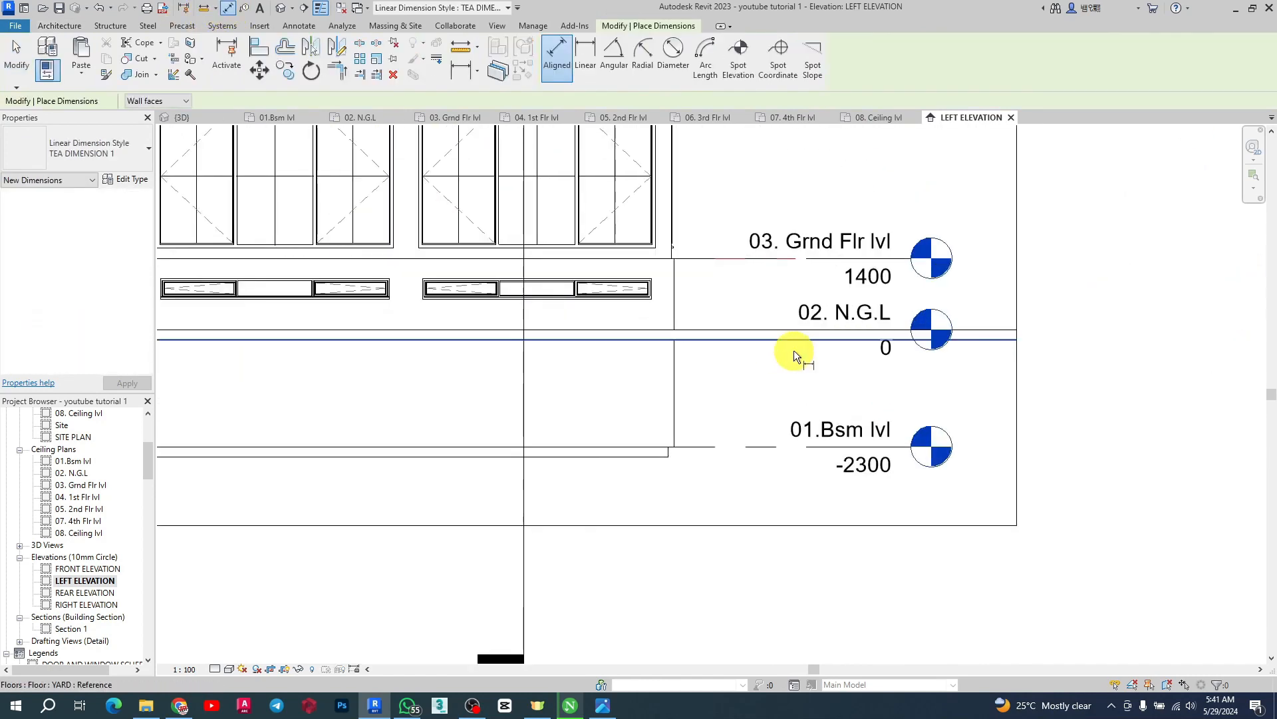
click(720, 324)
scroll(640, 301, up, 4)
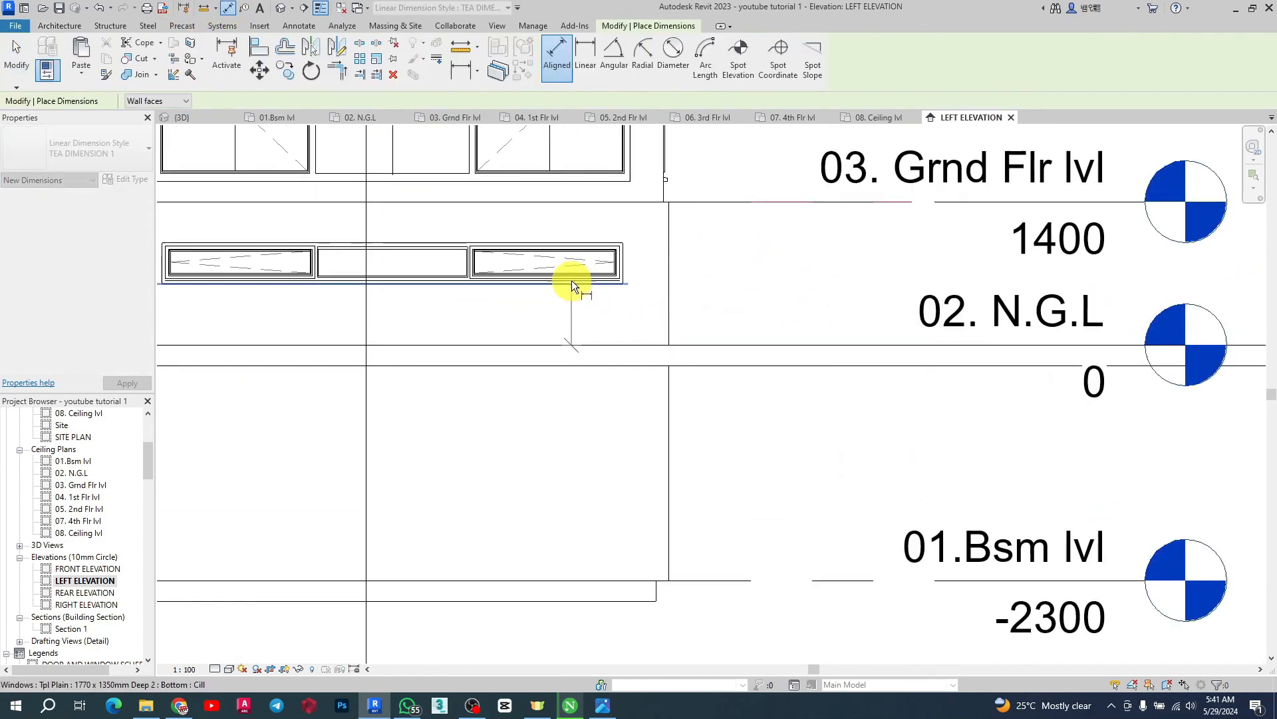
click(573, 281)
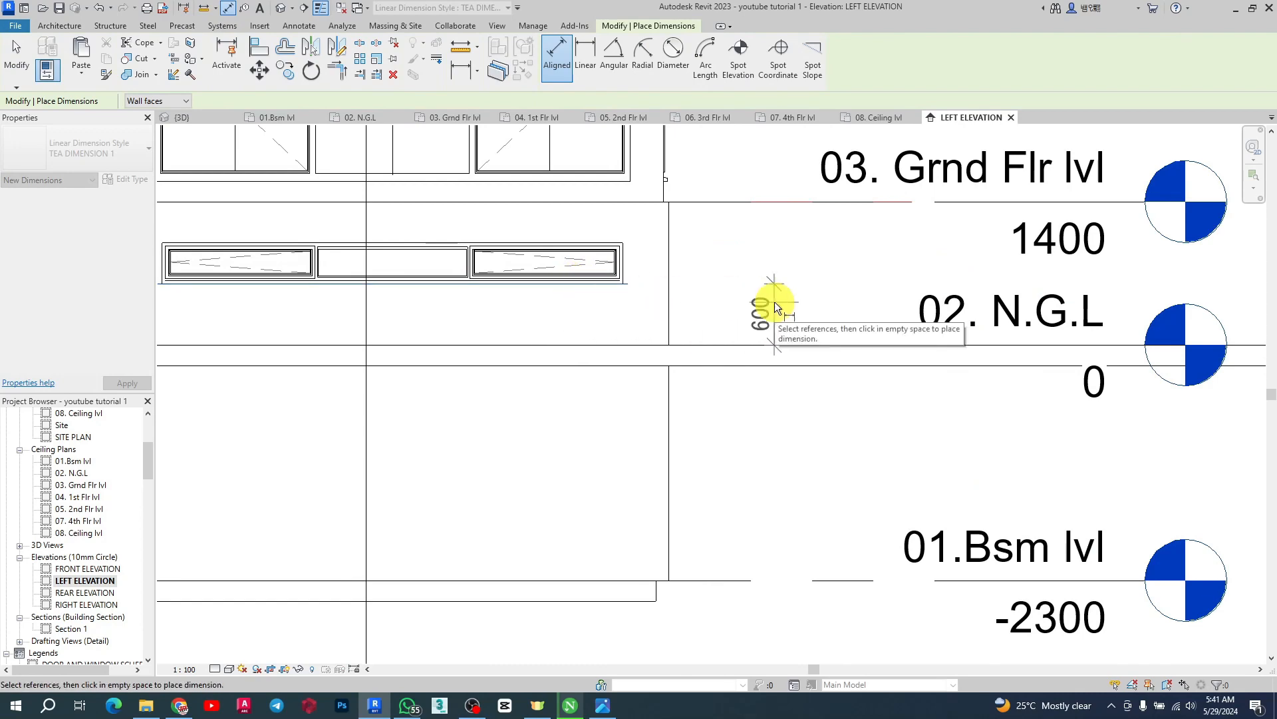
key(Escape)
Measure the distance from the 03. Grnd Flr lvl level down to the basement window's head
scroll(774, 302, down, 7)
scroll(698, 267, up, 6)
scroll(691, 268, up, 2)
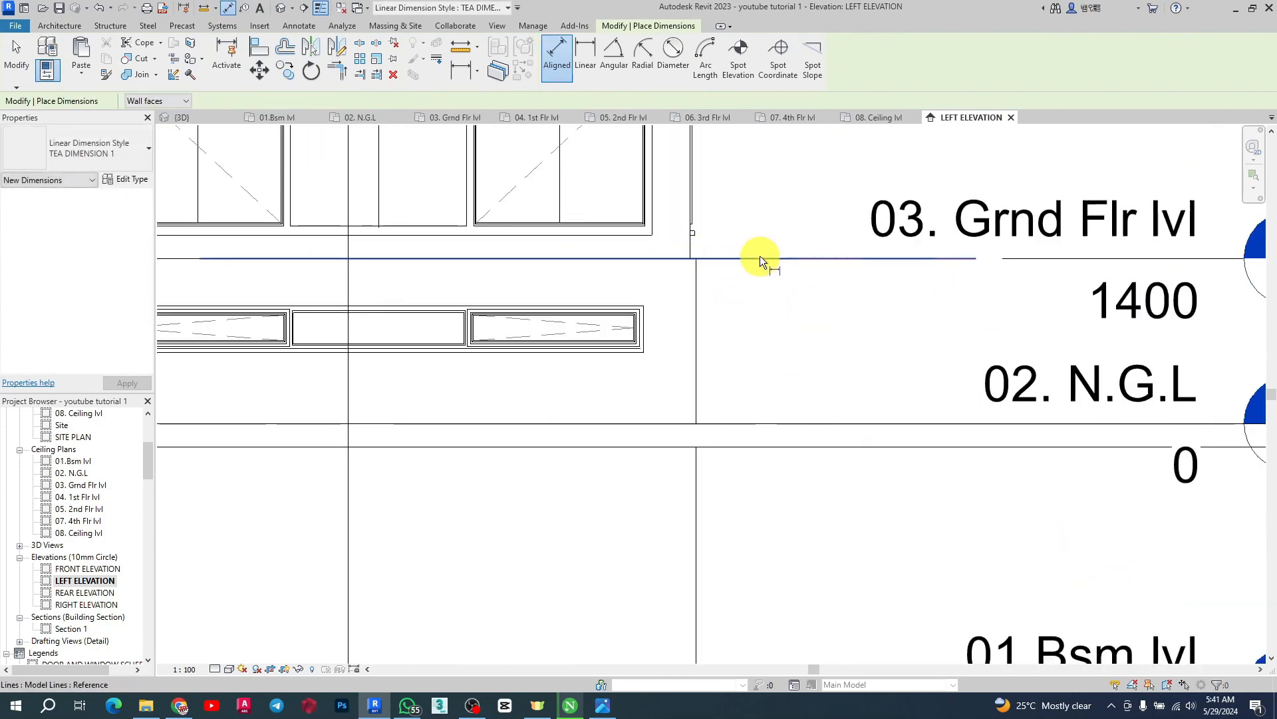
click(760, 257)
click(597, 303)
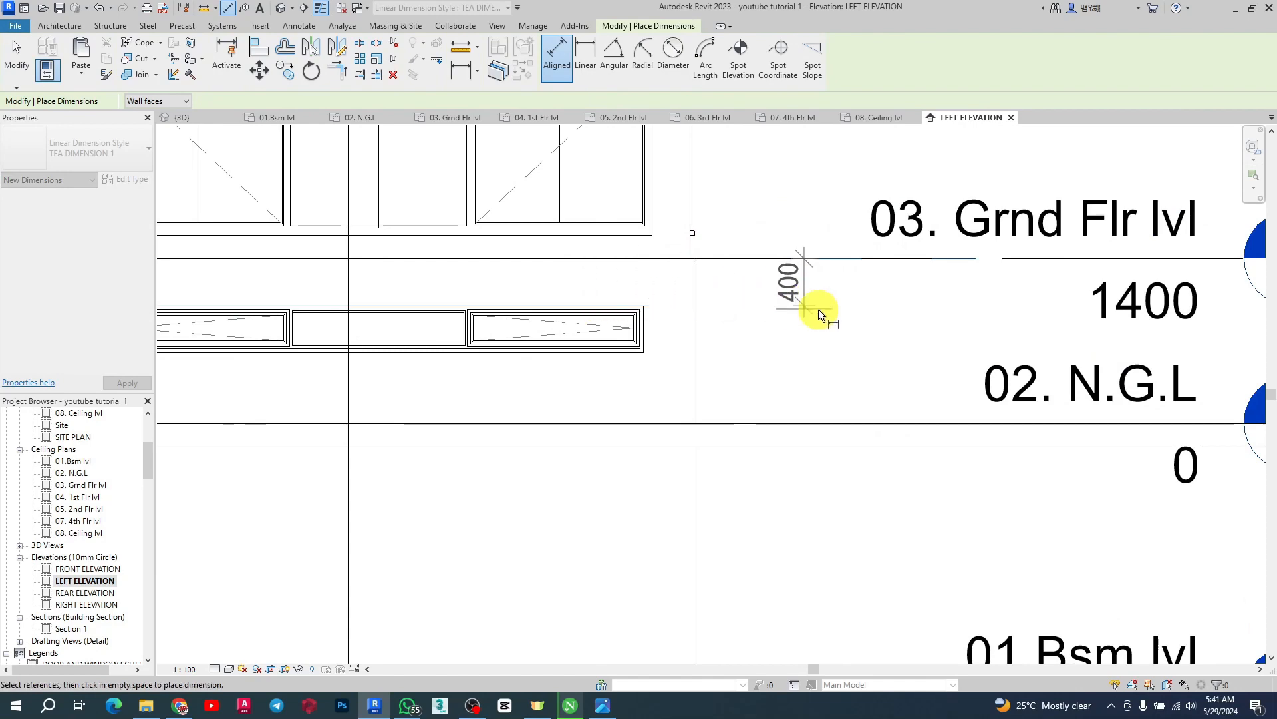
scroll(843, 309, down, 2)
scroll(798, 313, down, 4)
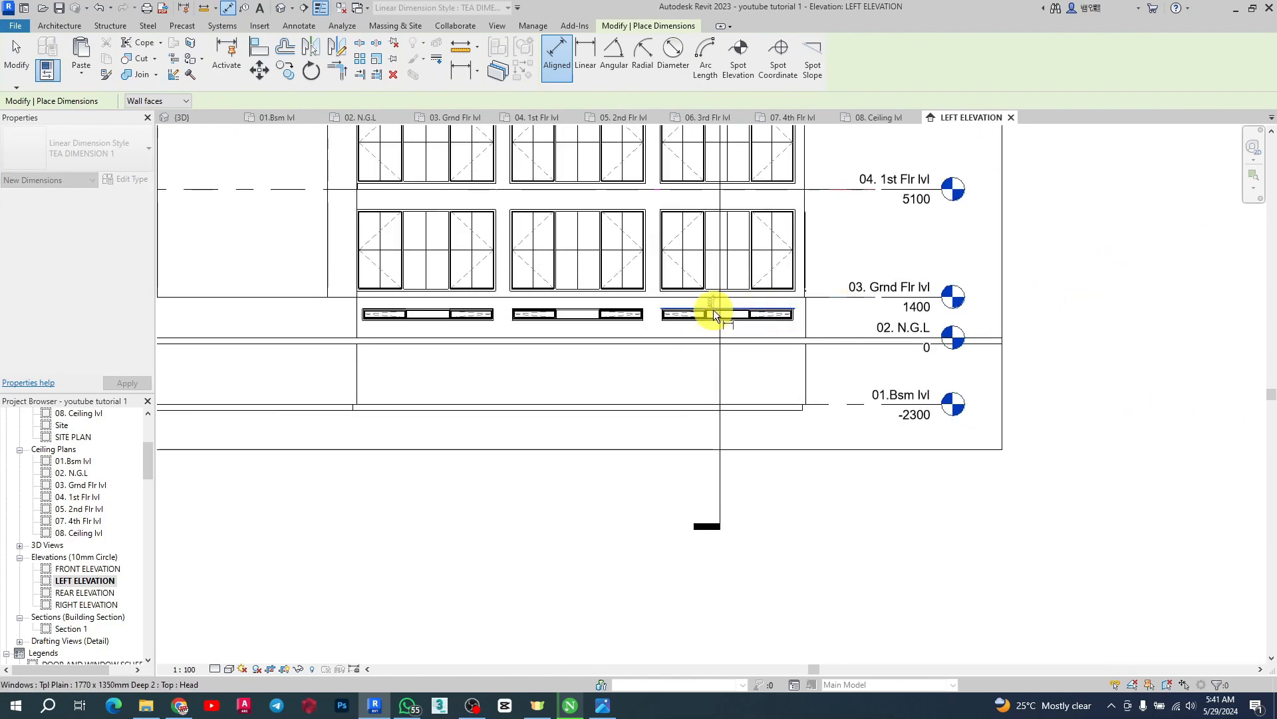
scroll(732, 309, up, 5)
key(Escape)
In the 3D view, select all twelve basement windows around the building and set their sill height to 2600 mm
click(186, 117)
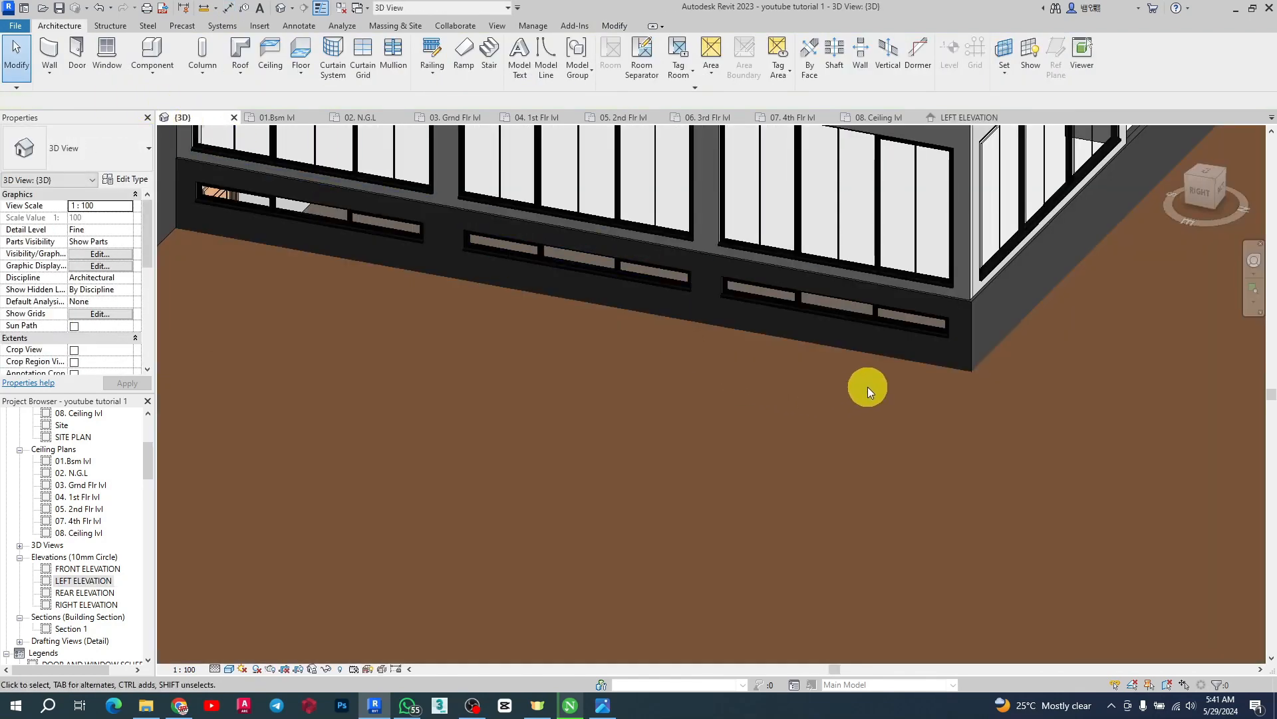
click(881, 313)
ctrl+click(628, 278)
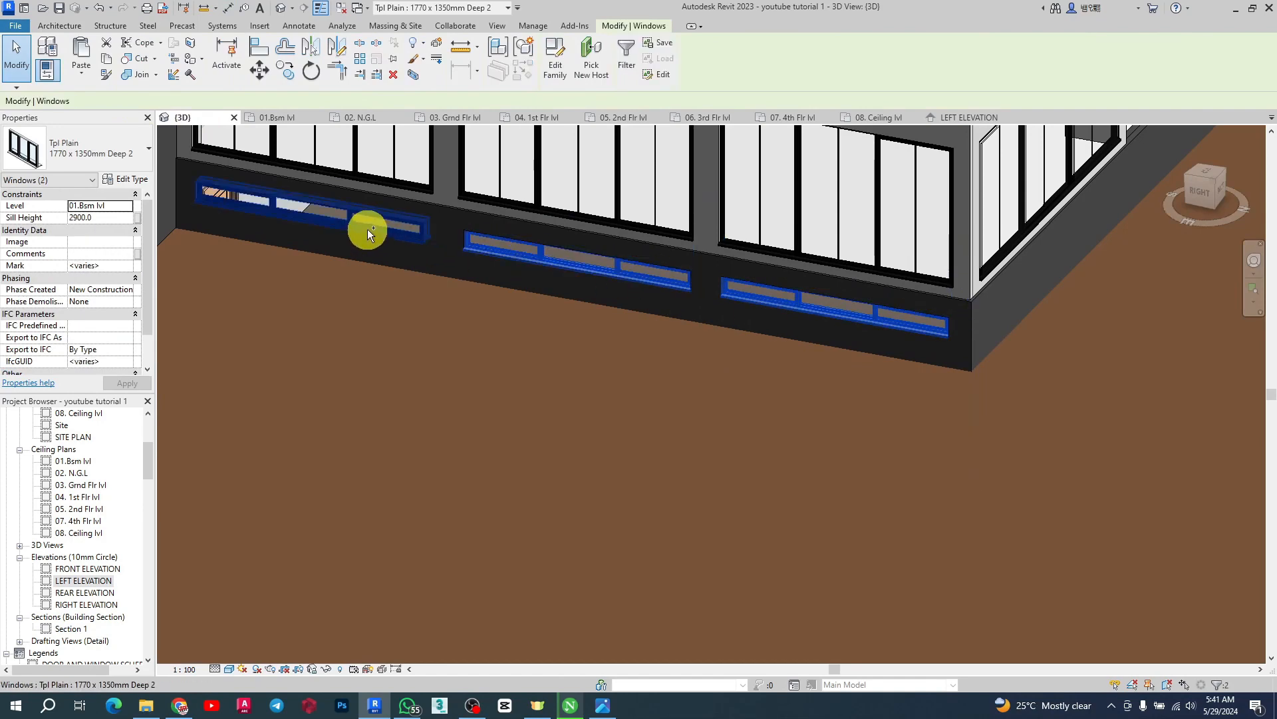
ctrl+click(367, 228)
scroll(832, 404, down, 6)
scroll(464, 309, up, 3)
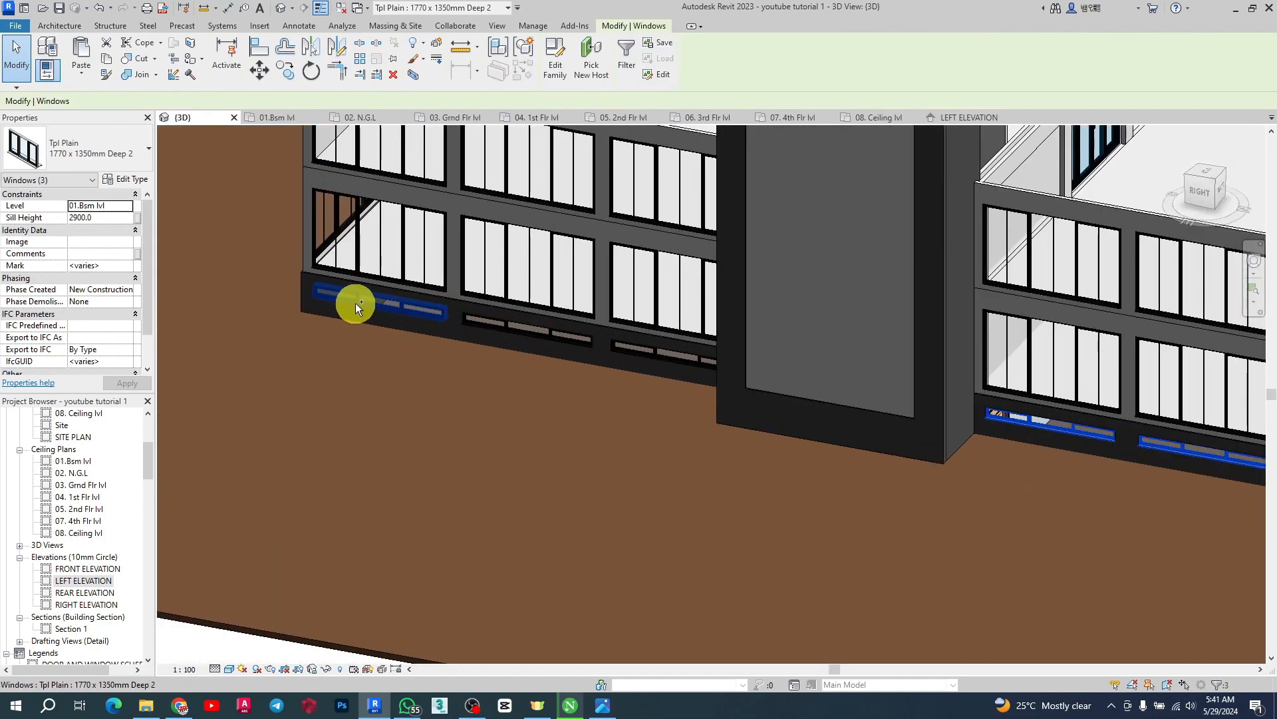
ctrl+click(480, 319)
ctrl+click(625, 344)
ctrl+click(625, 345)
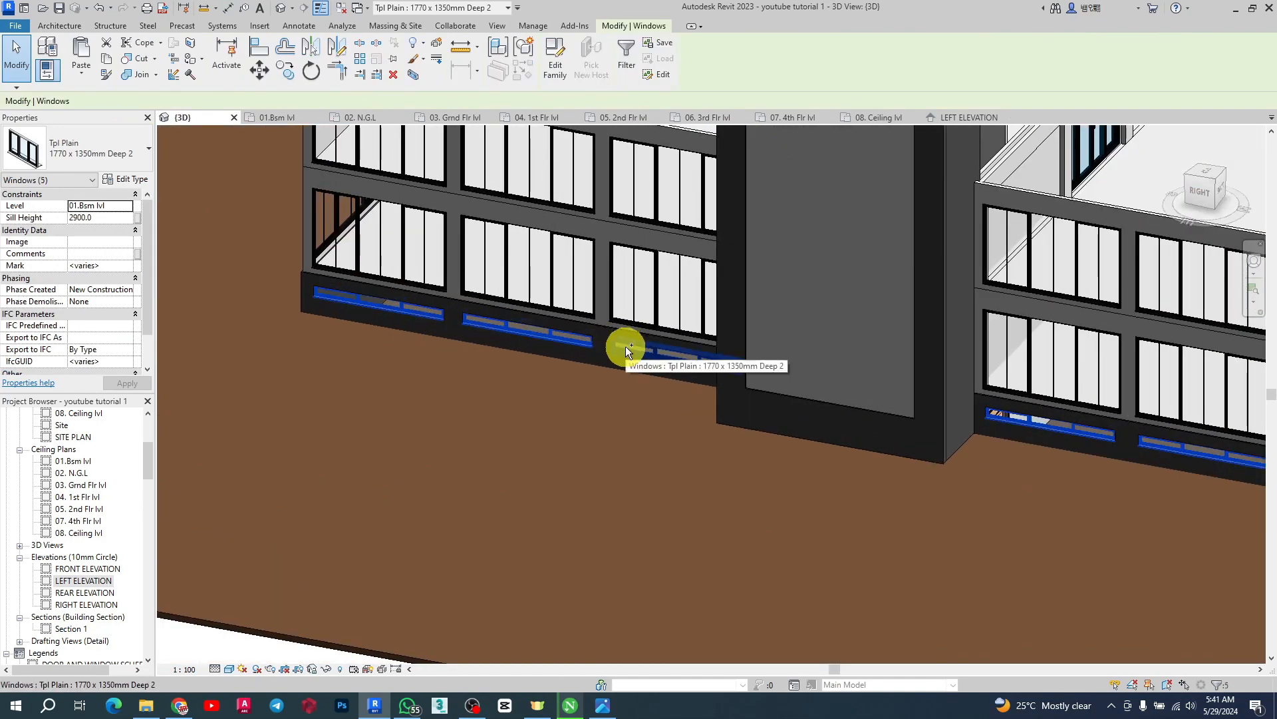
scroll(471, 405, down, 3)
shift+middle_drag(1171, 484, 819, 477)
scroll(673, 519, up, 5)
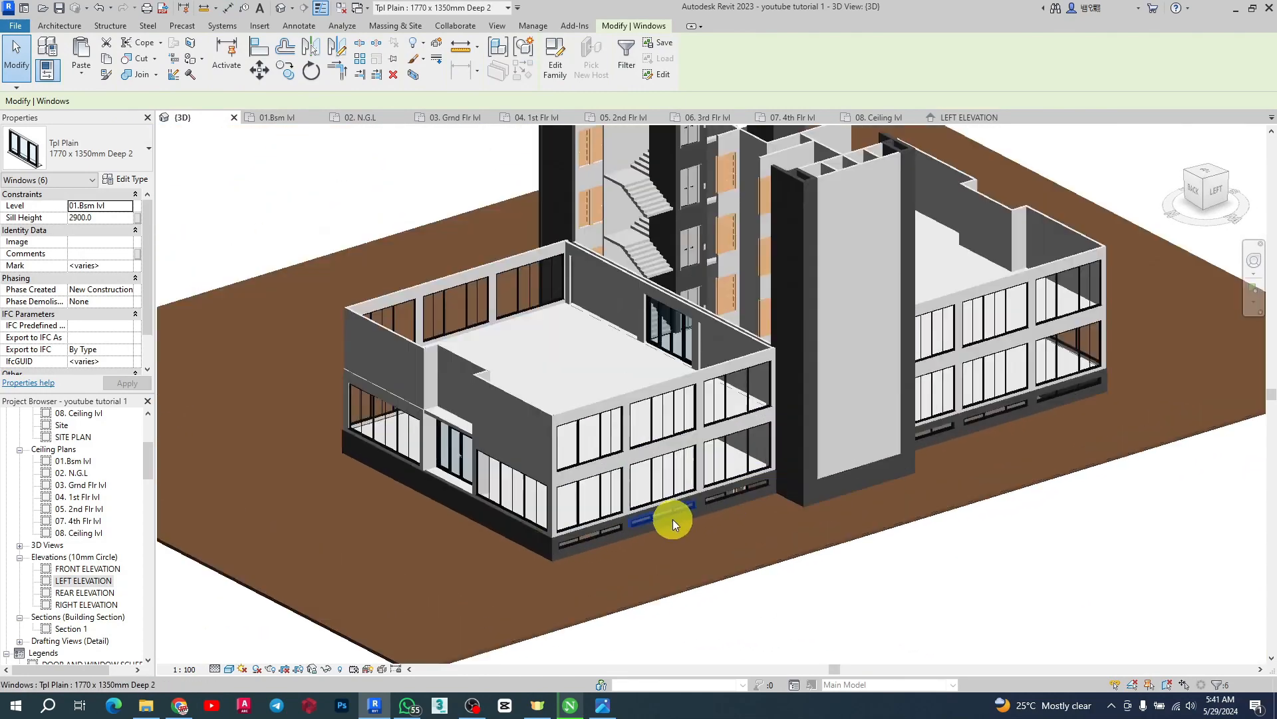
ctrl+click(520, 548)
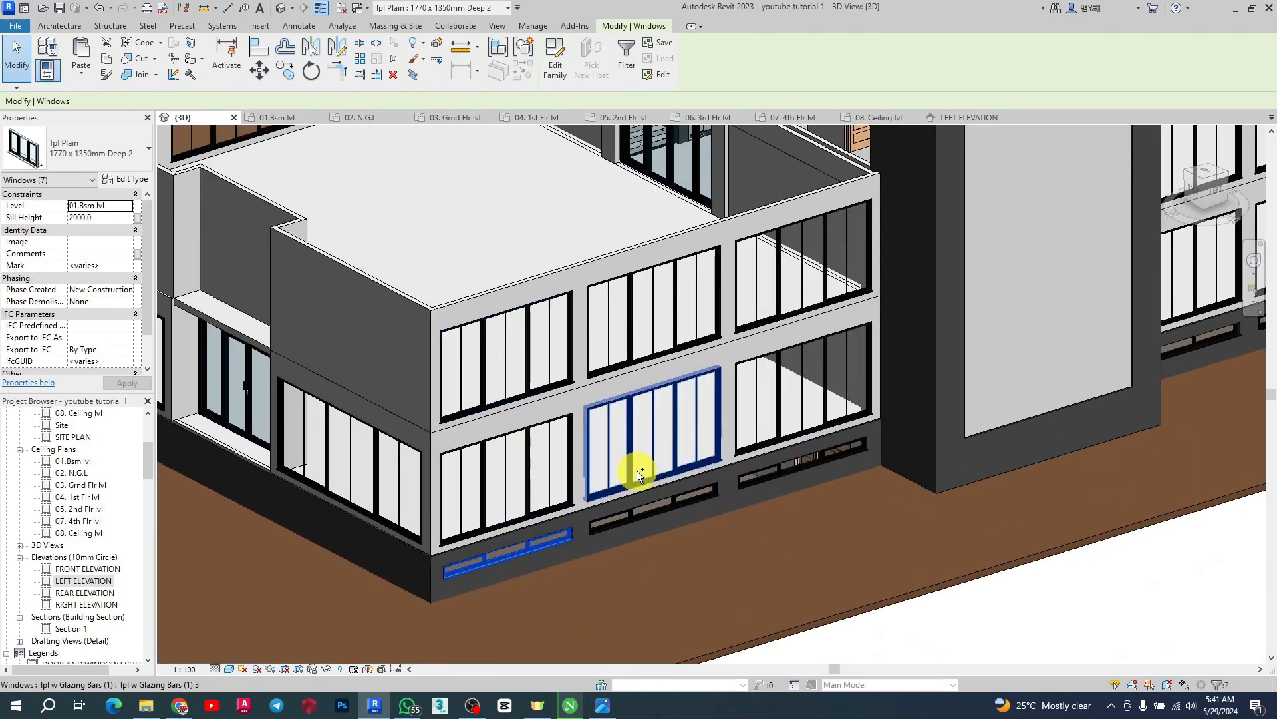
ctrl+click(628, 519)
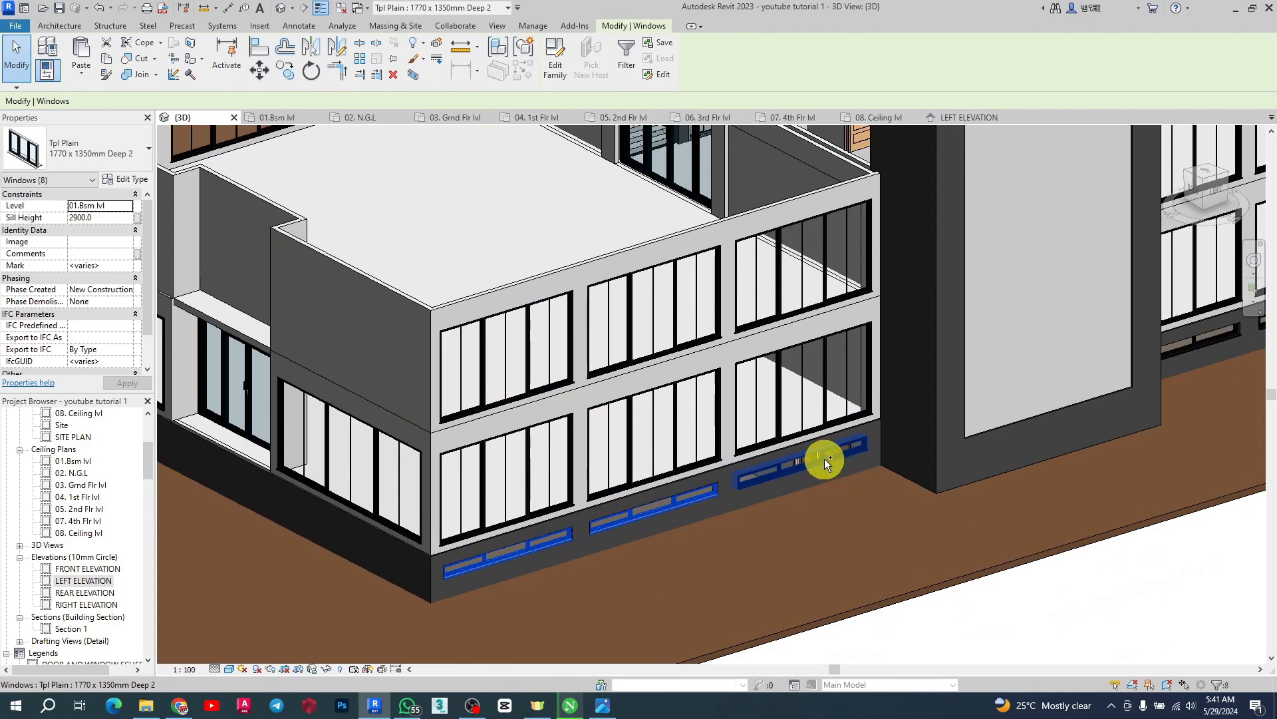
ctrl+click(824, 458)
scroll(865, 466, down, 4)
scroll(1118, 418, up, 6)
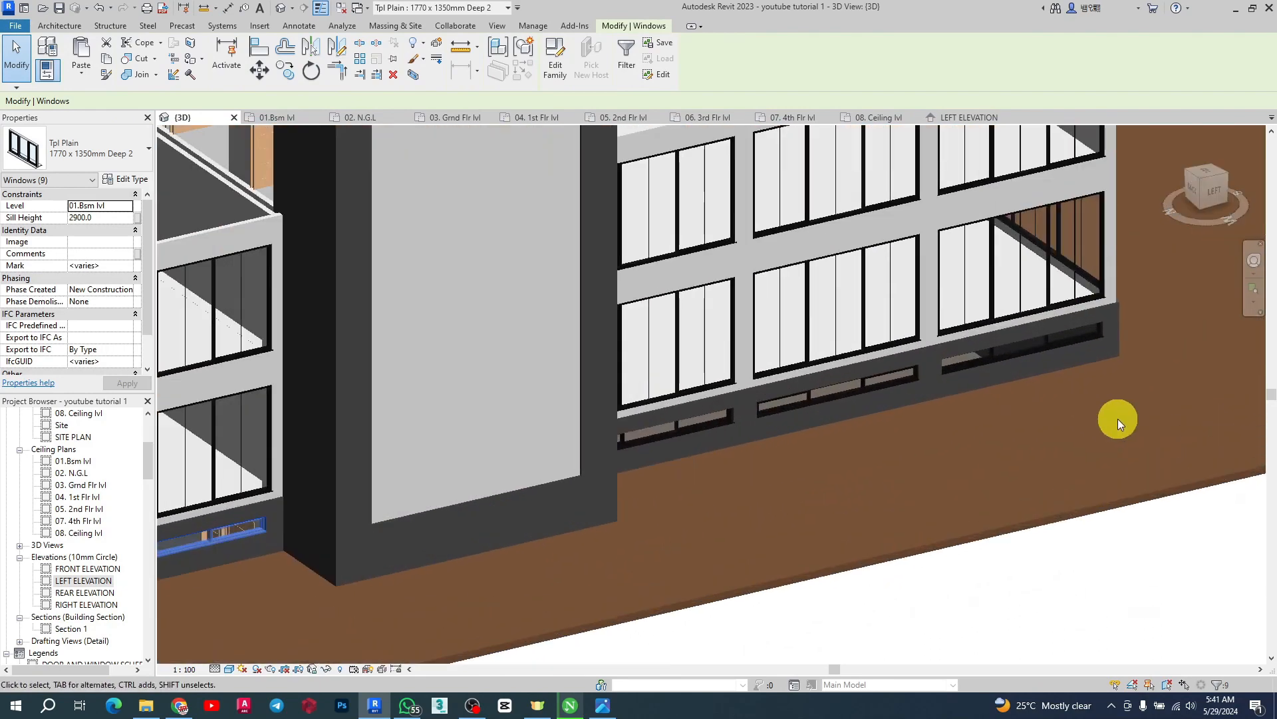
ctrl+click(1004, 356)
ctrl+click(860, 380)
ctrl+click(686, 421)
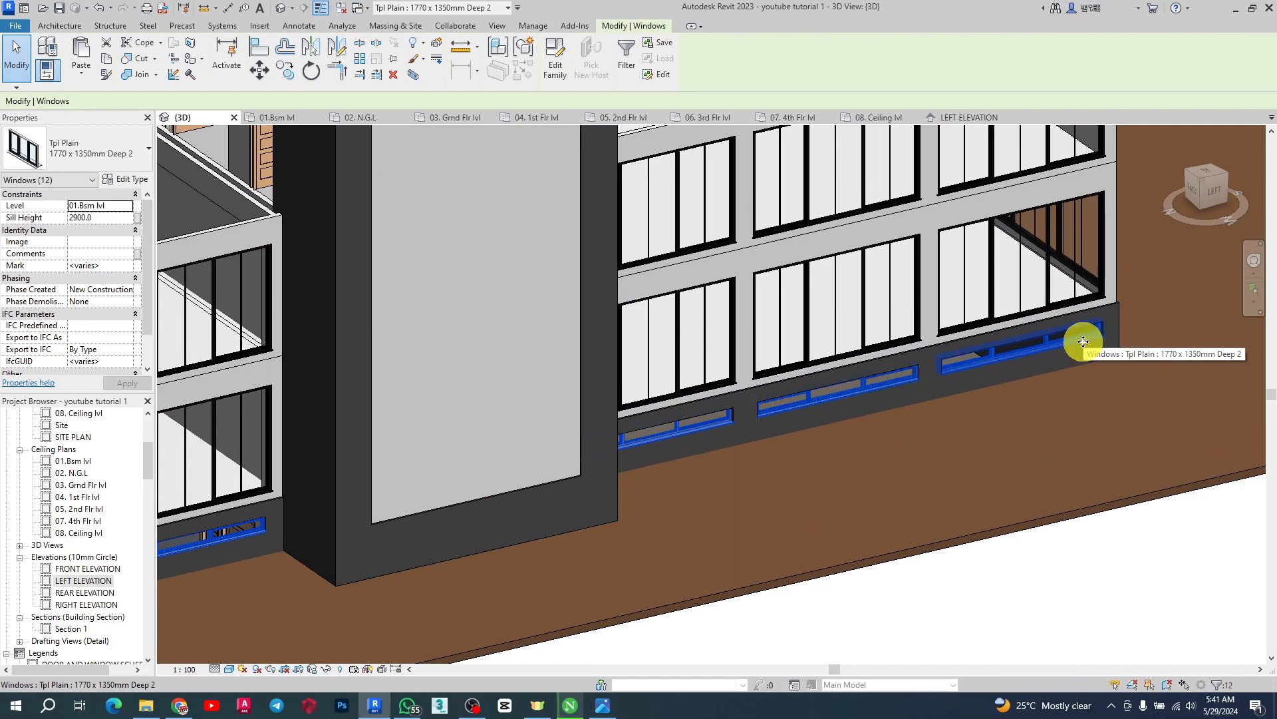
click(101, 220)
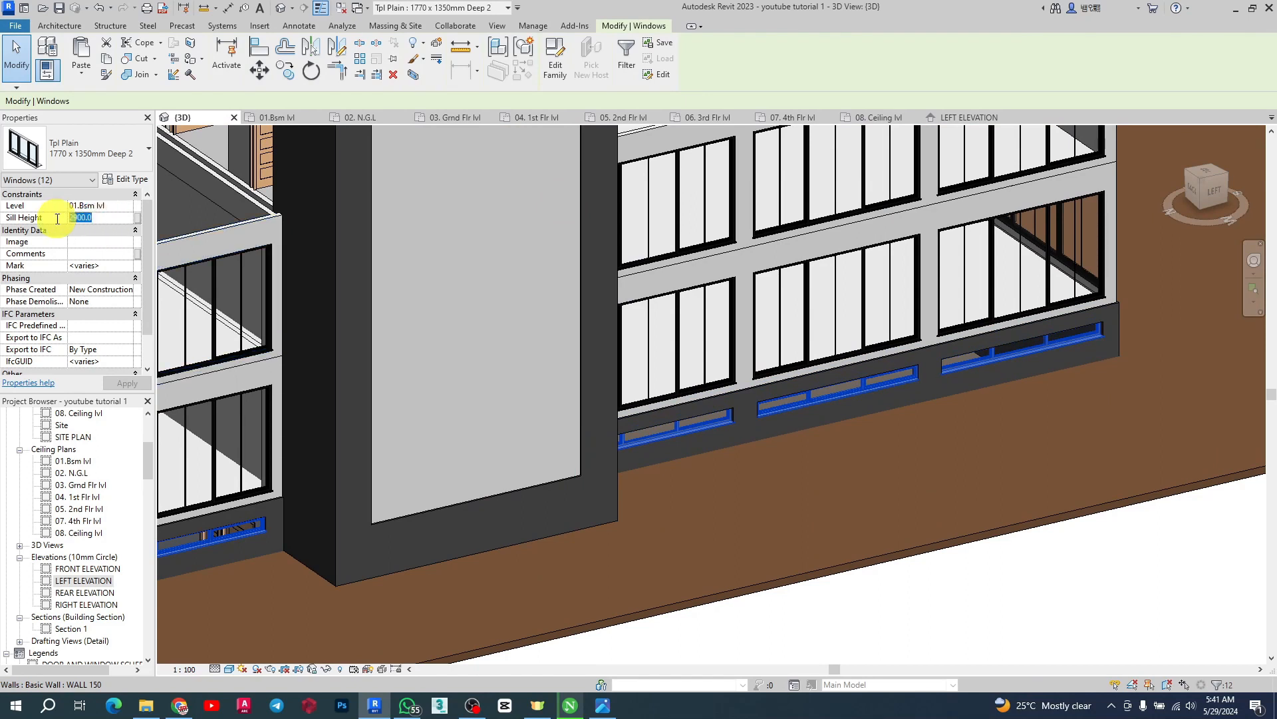
text(260)
key(Return)
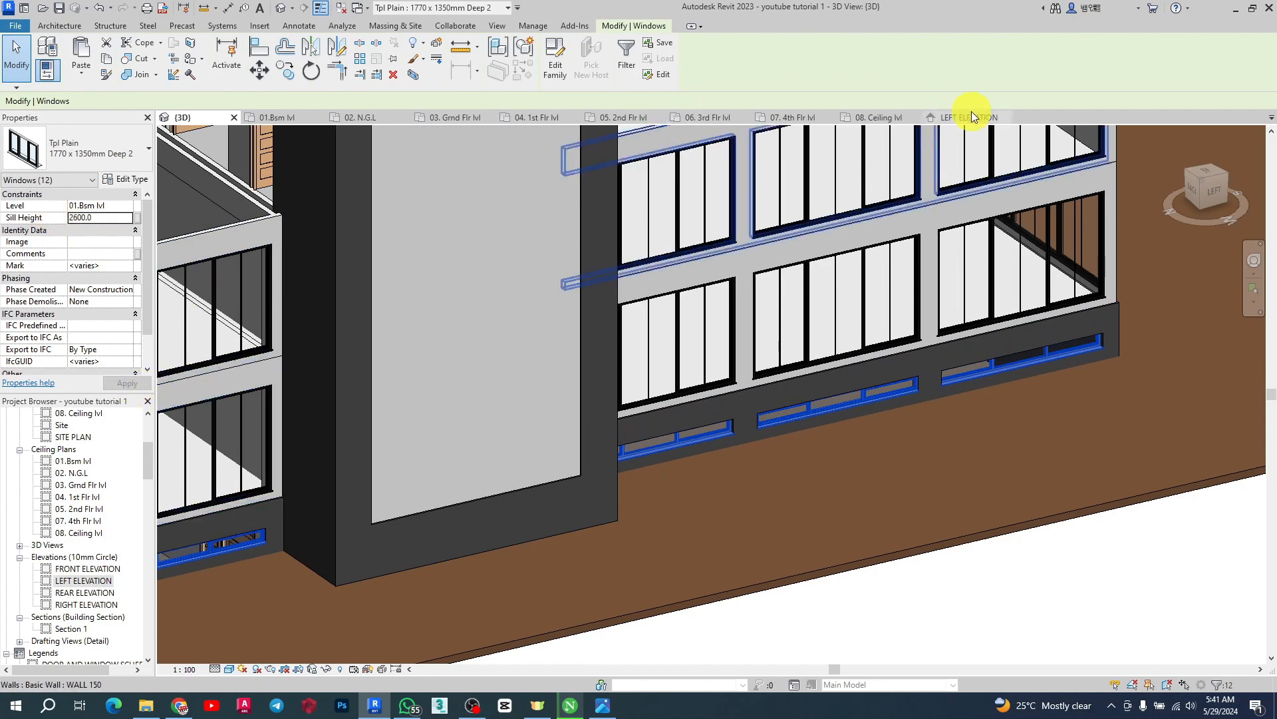
Return to the LEFT ELEVATION view and measure the basement window's position relative to the ground-floor and N.G.L levels
click(960, 116)
scroll(912, 320, down, 2)
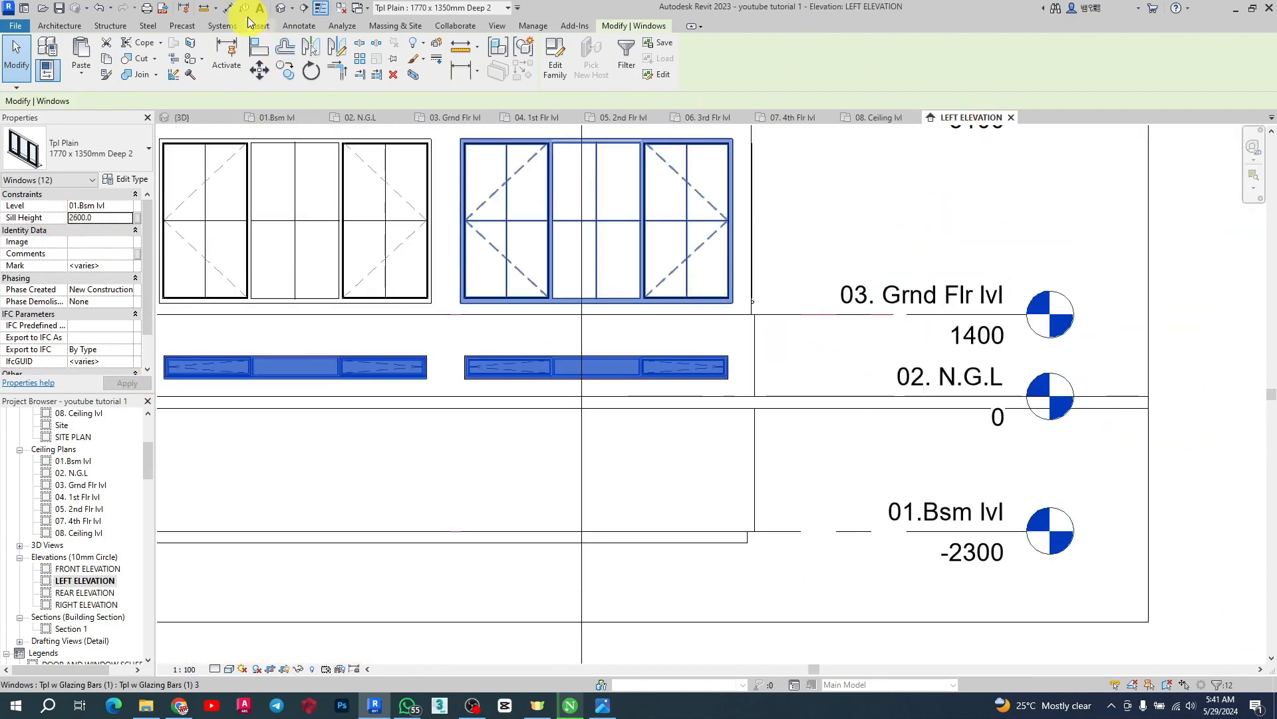
click(228, 7)
scroll(695, 345, up, 3)
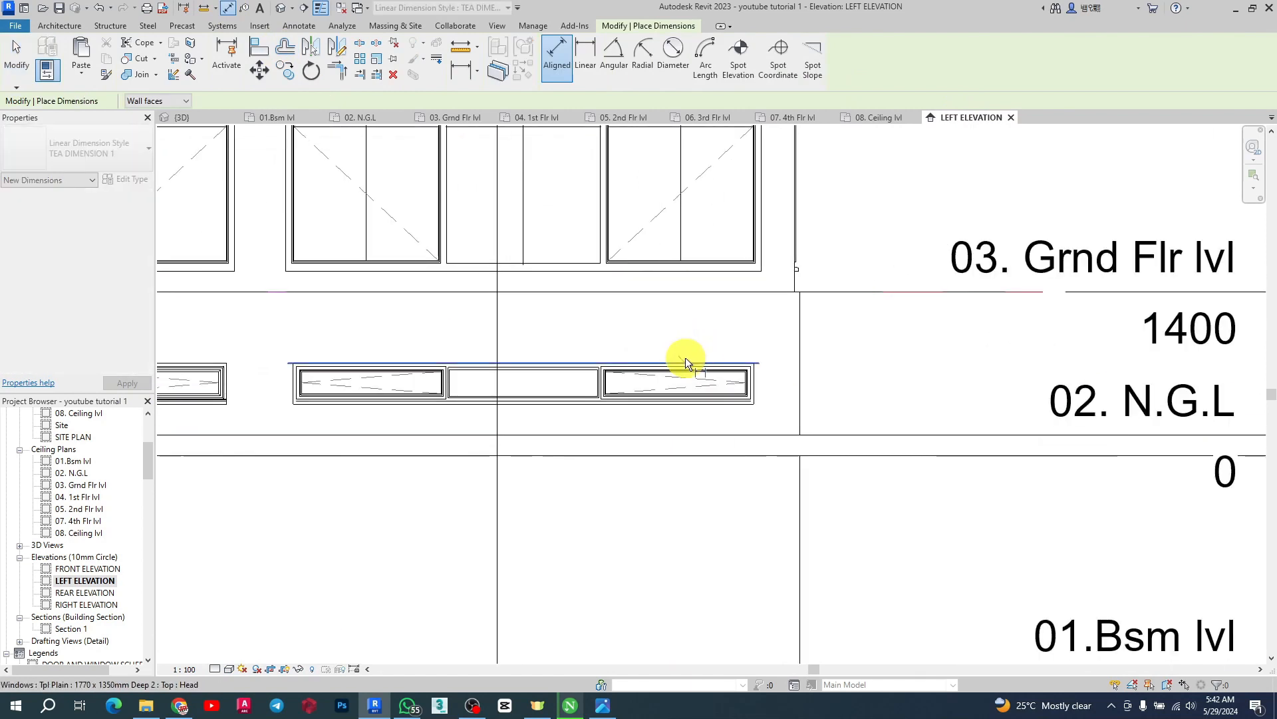
click(686, 359)
click(693, 293)
key(Escape)
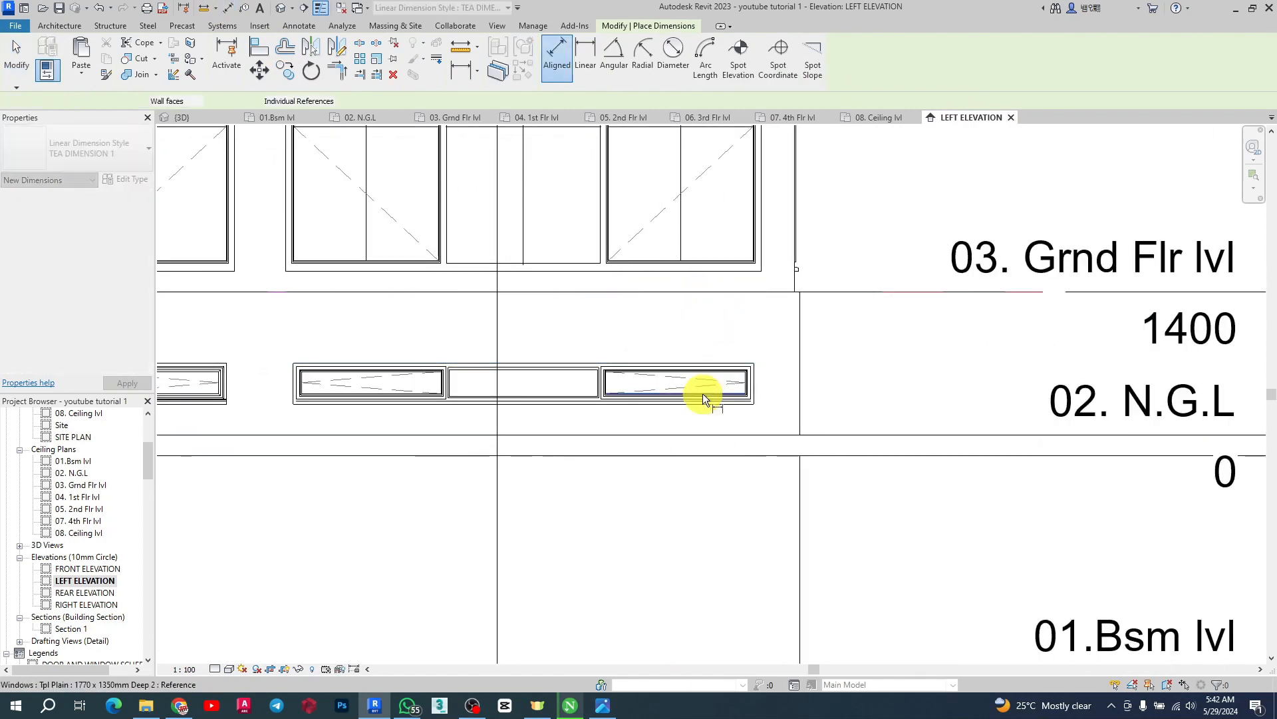
click(678, 405)
click(677, 437)
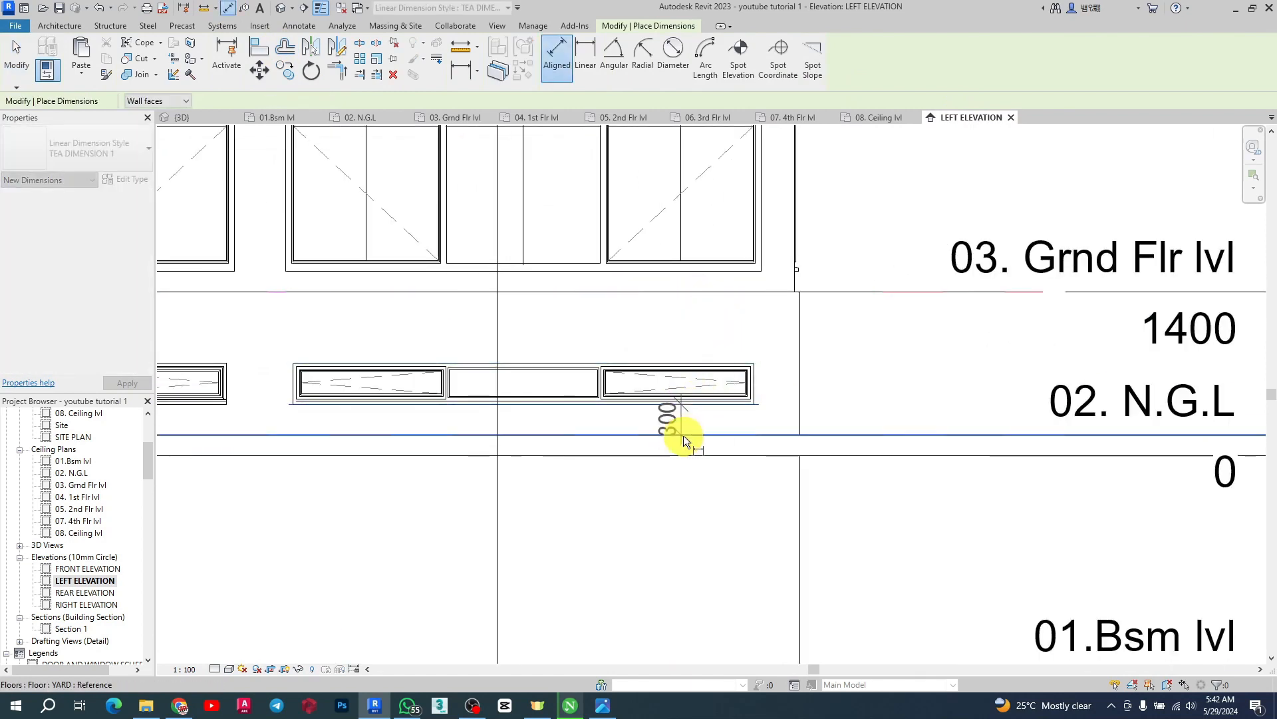
scroll(683, 435, up, 2)
scroll(720, 420, down, 2)
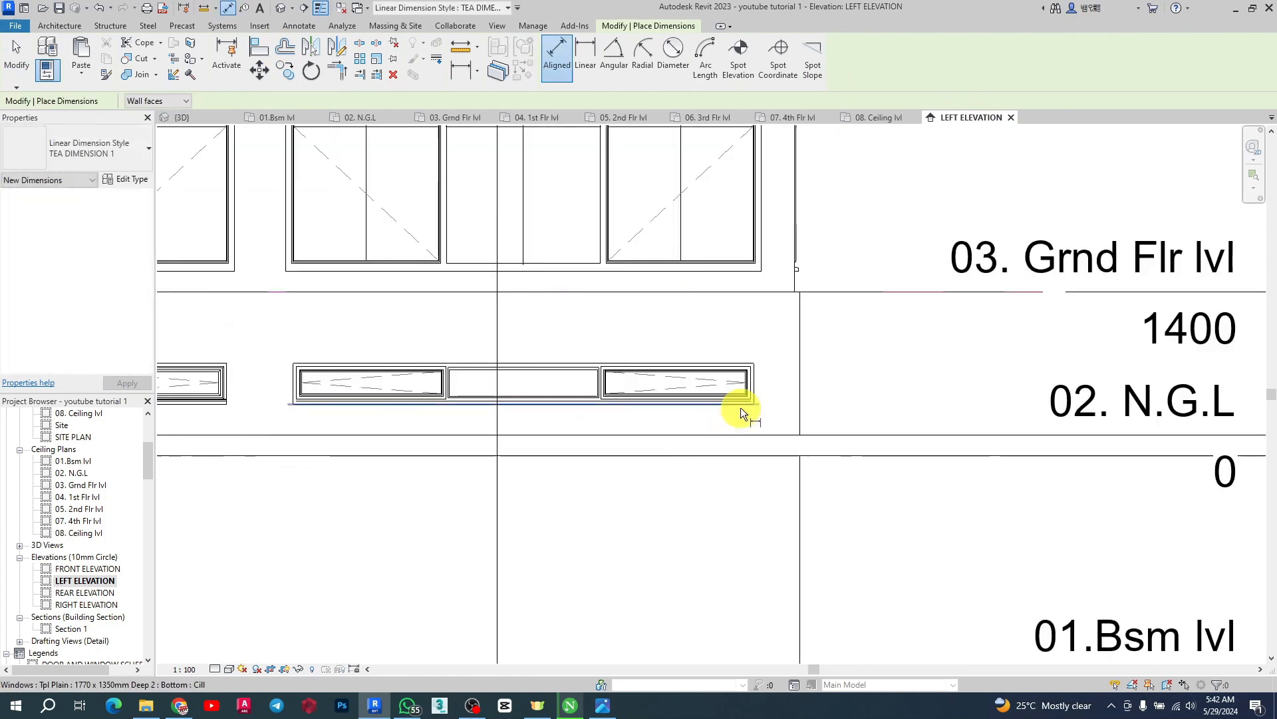
key(Escape)
Measure the basement window's cill to the 02. N.G.L level and the window's height with the aligned dimension tool
scroll(749, 417, up, 2)
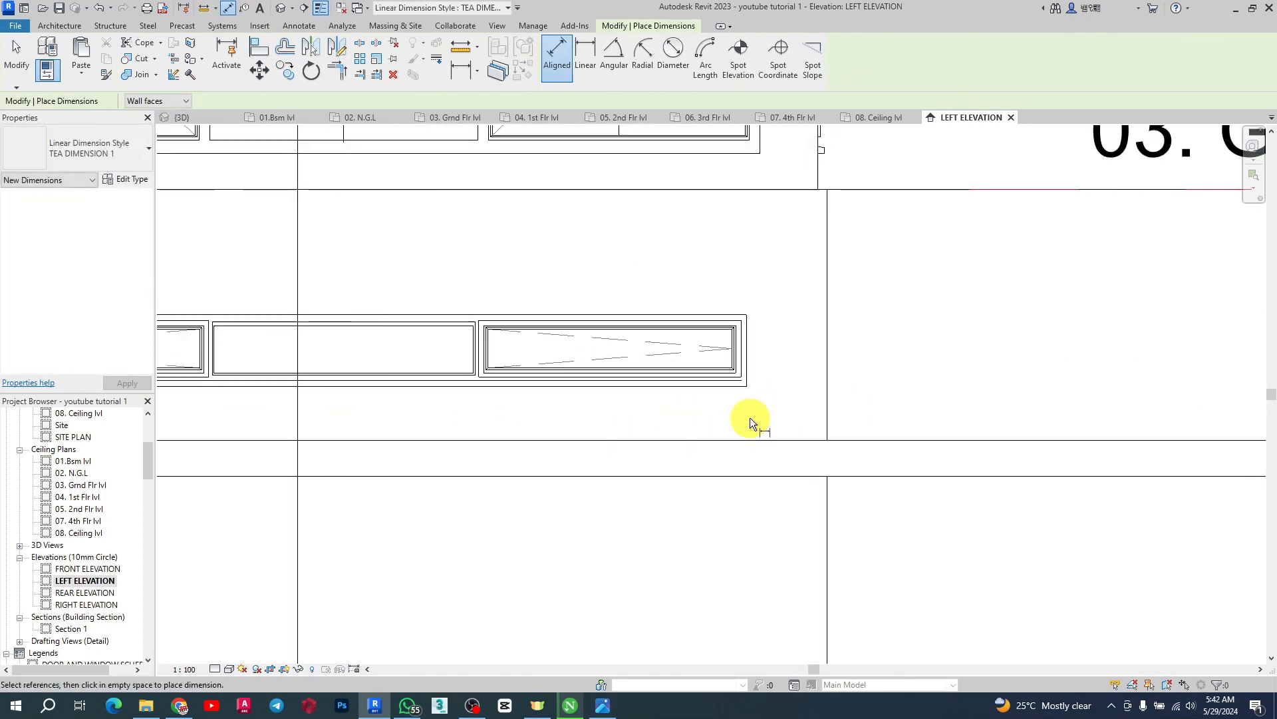
click(702, 383)
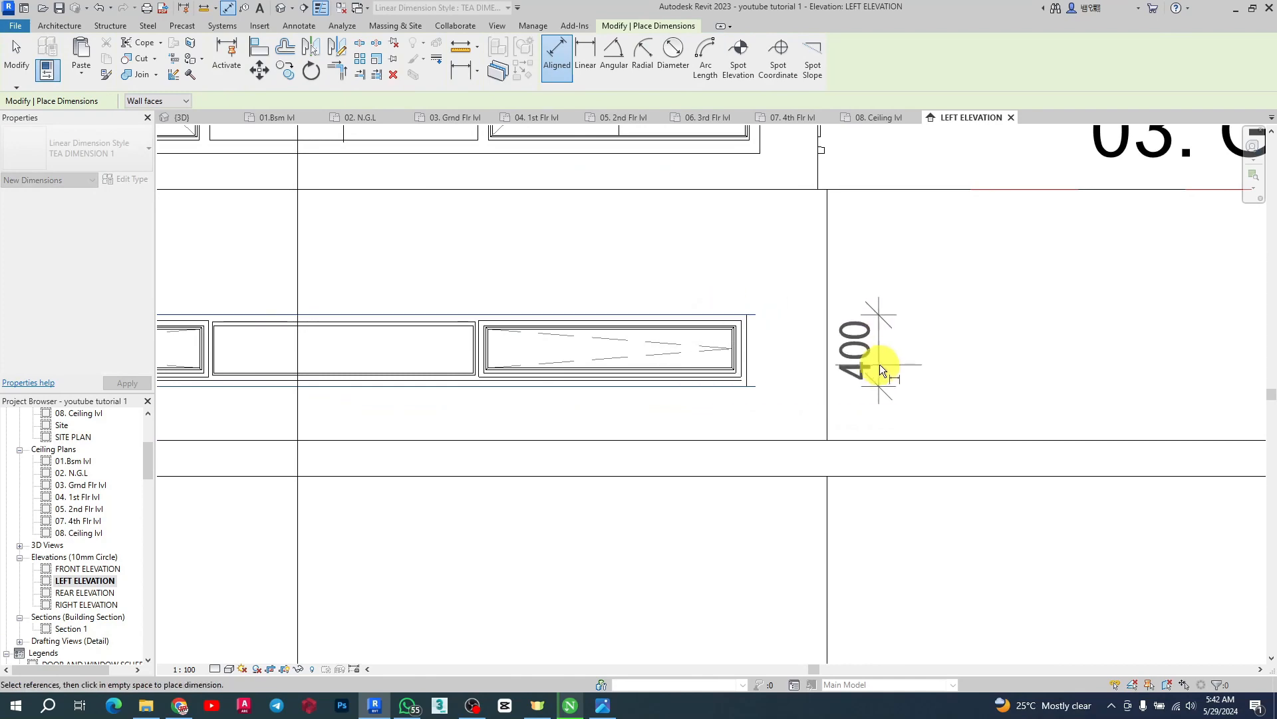
key(Escape)
click(671, 386)
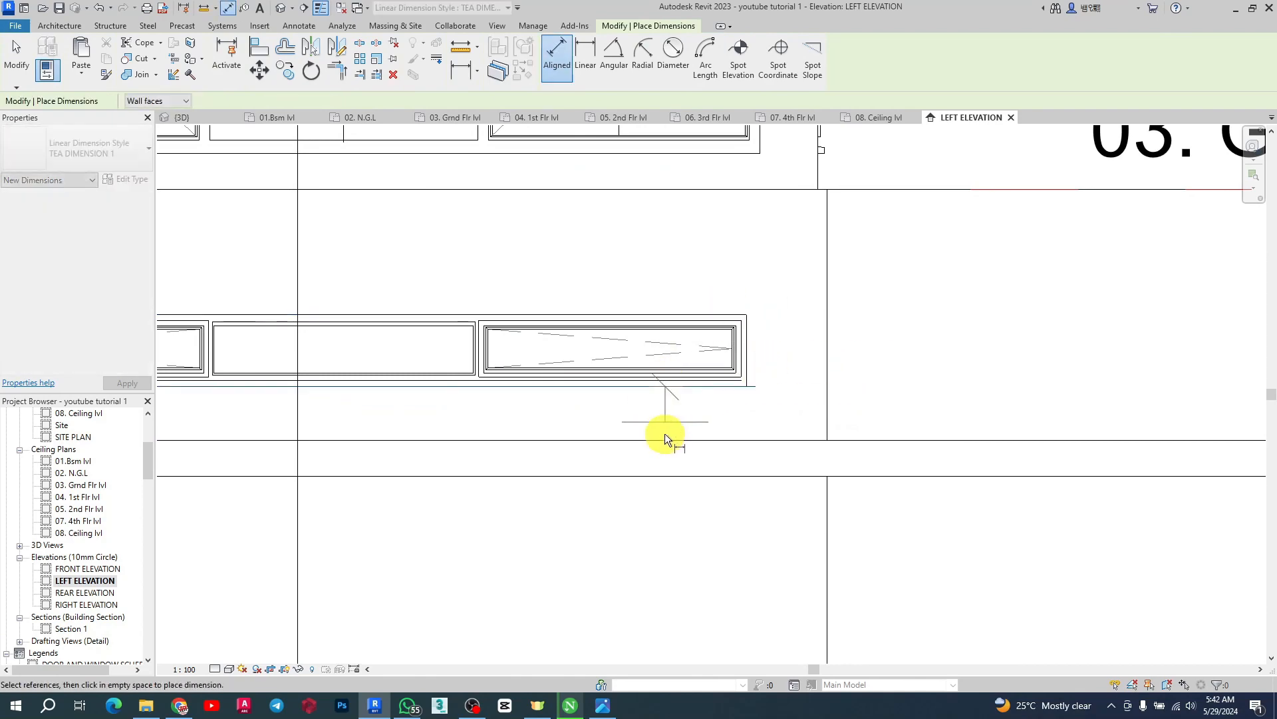
scroll(662, 433, down, 4)
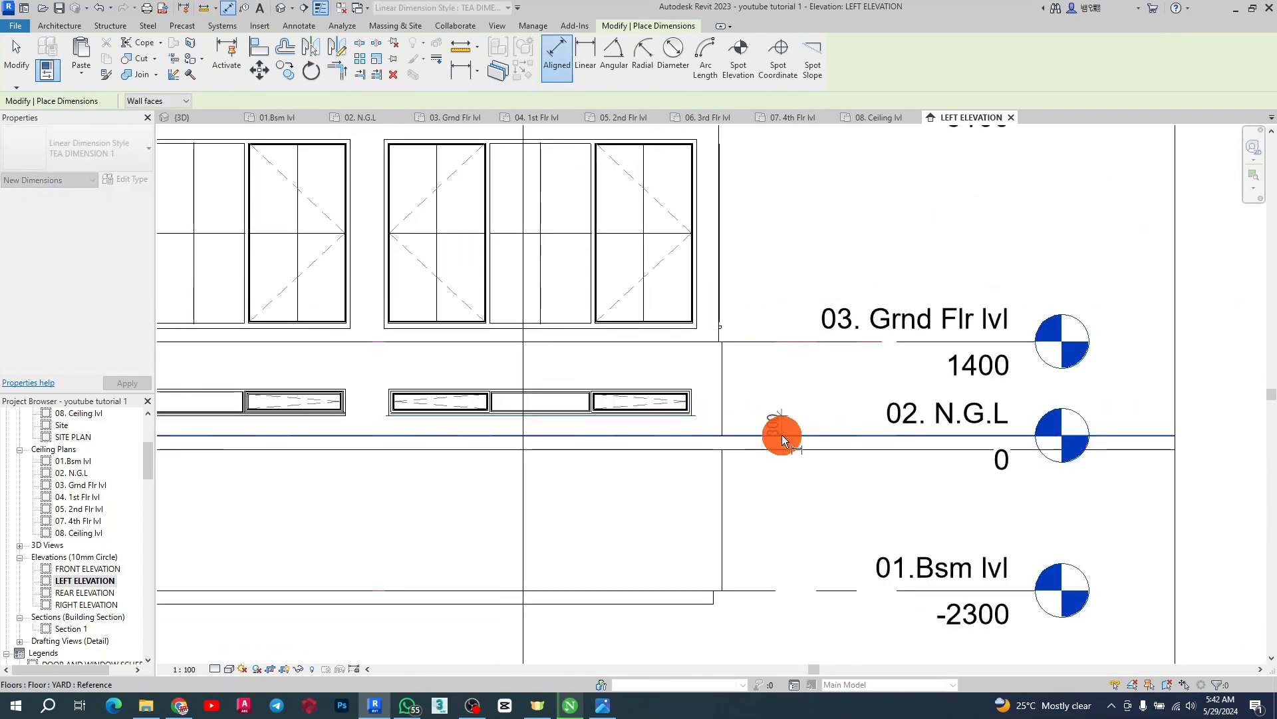
click(783, 434)
scroll(788, 423, up, 3)
scroll(576, 366, up, 1)
scroll(628, 317, up, 3)
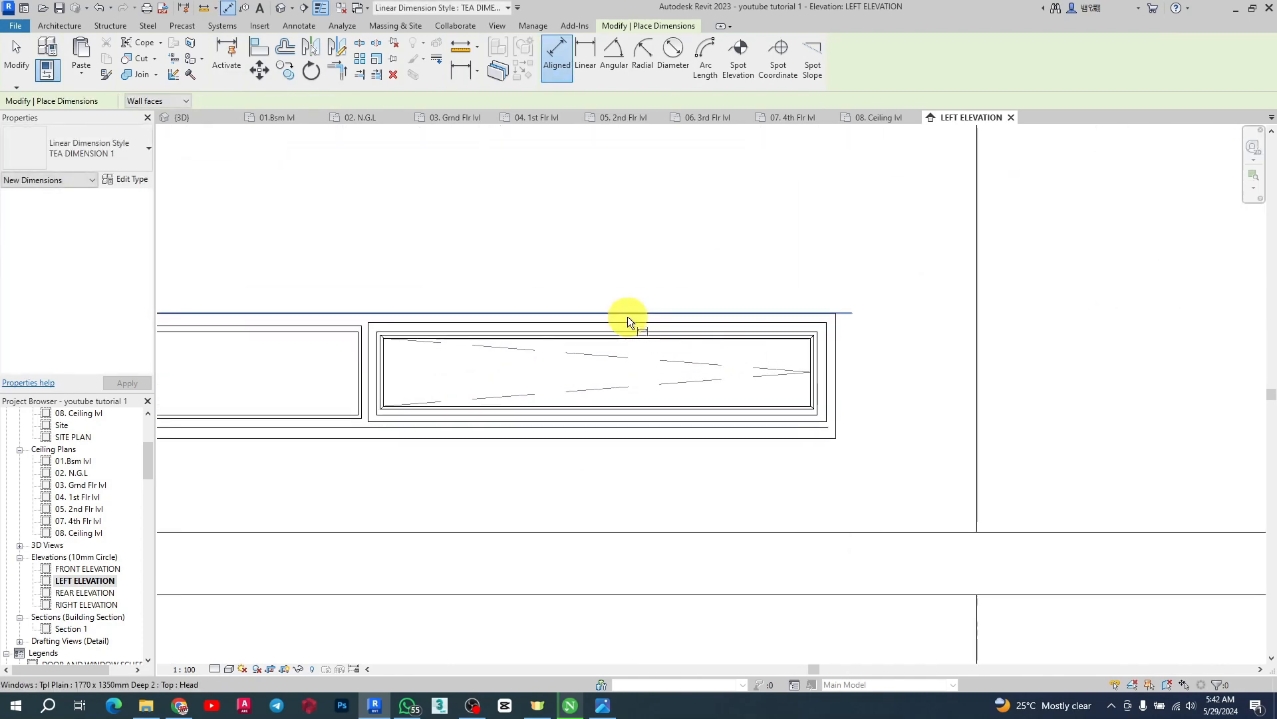
click(647, 435)
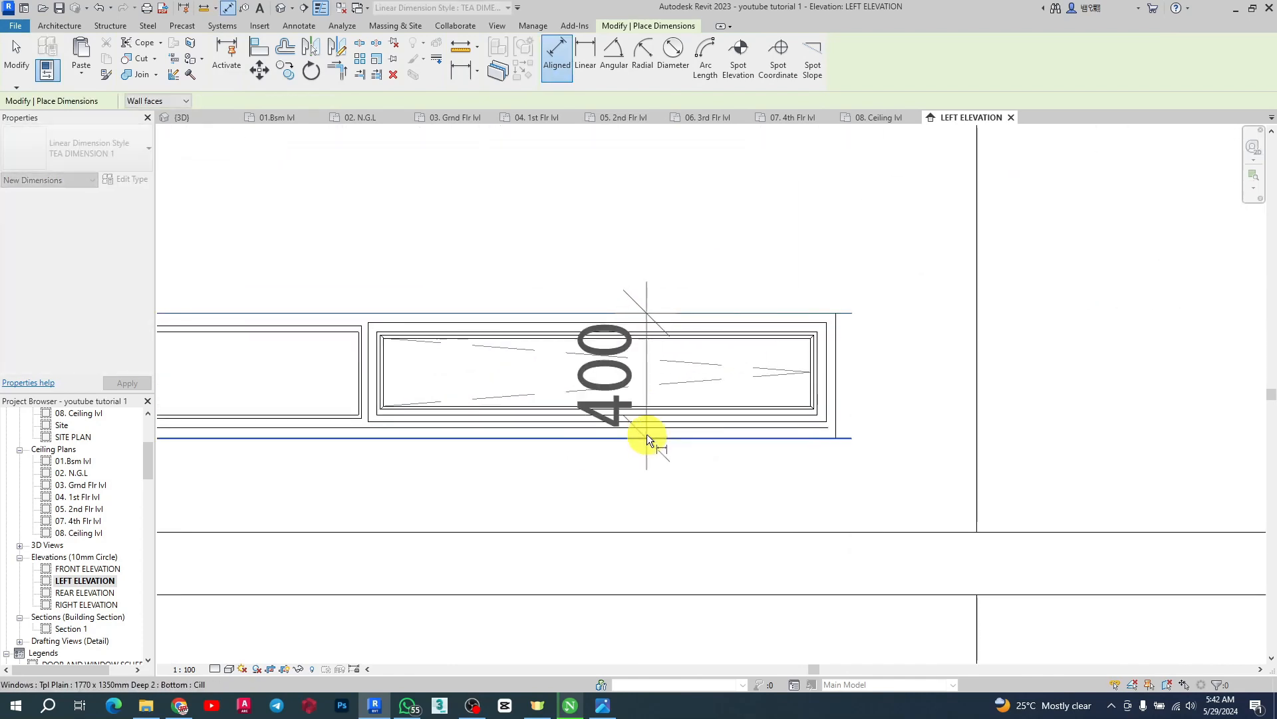
key(Escape)
Dimension the distance from the basement window's head up to the 03. Grnd Flr lvl level
scroll(717, 433, down, 3)
click(701, 376)
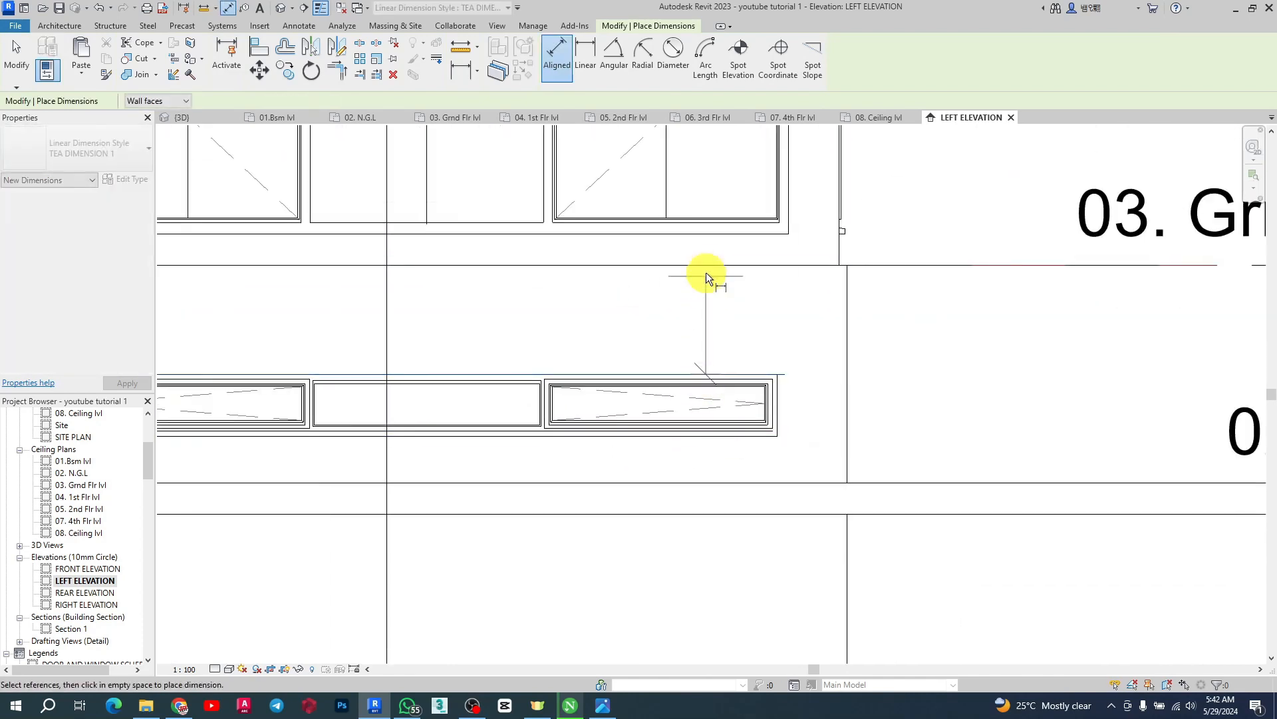
click(705, 264)
click(685, 282)
scroll(761, 372, down, 3)
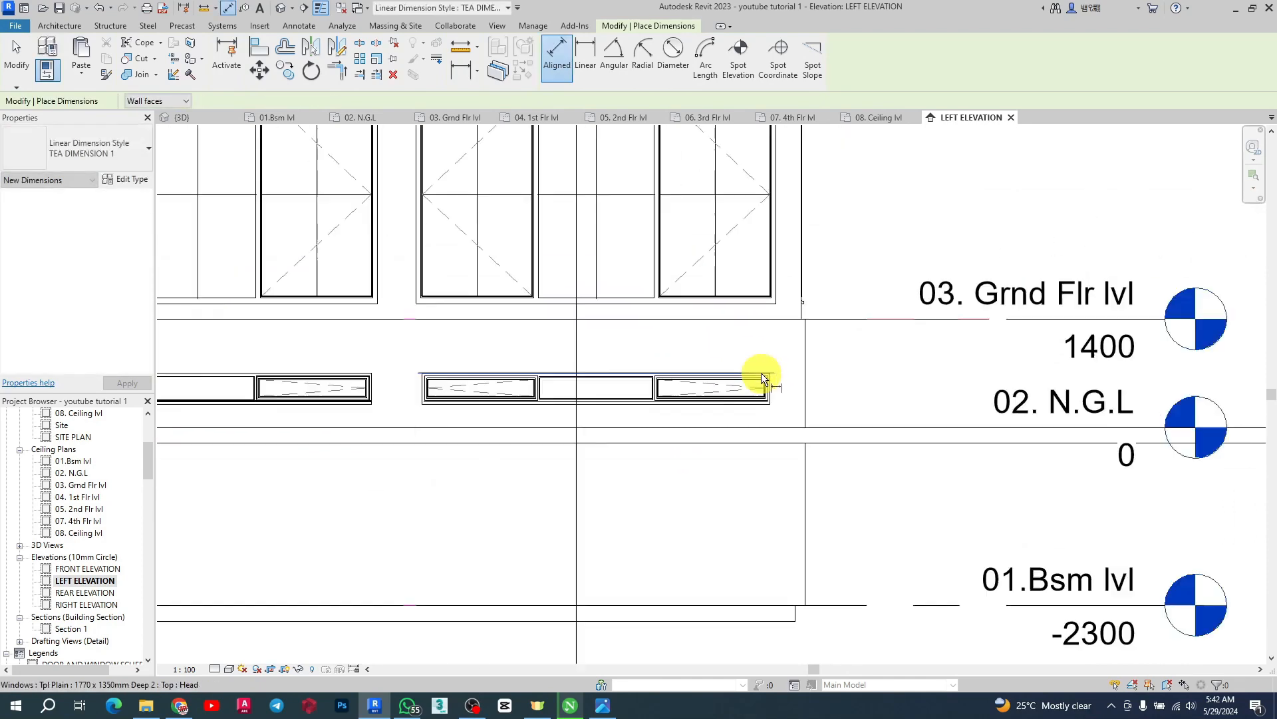
key(Escape)
Switch to the 3D view and orbit around the building to inspect the ground-floor facades
click(202, 119)
scroll(890, 446, down, 4)
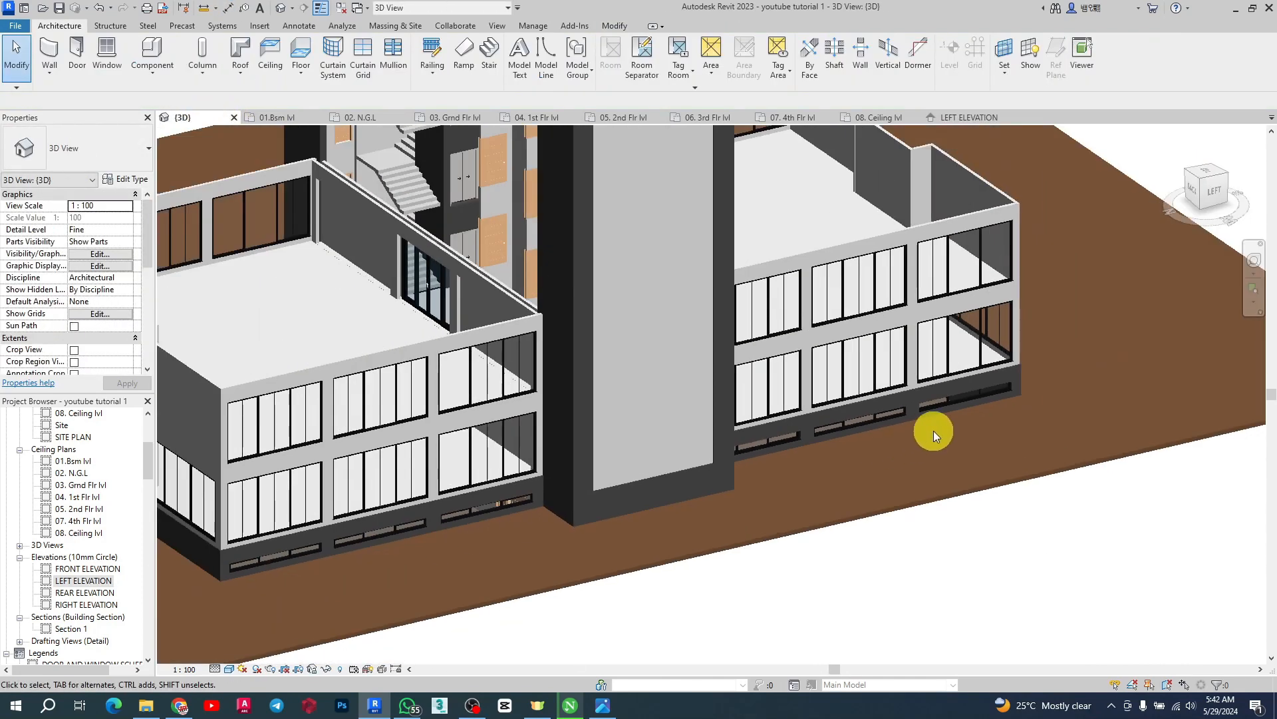
shift+middle_drag(933, 429, 659, 429)
scroll(578, 535, up, 4)
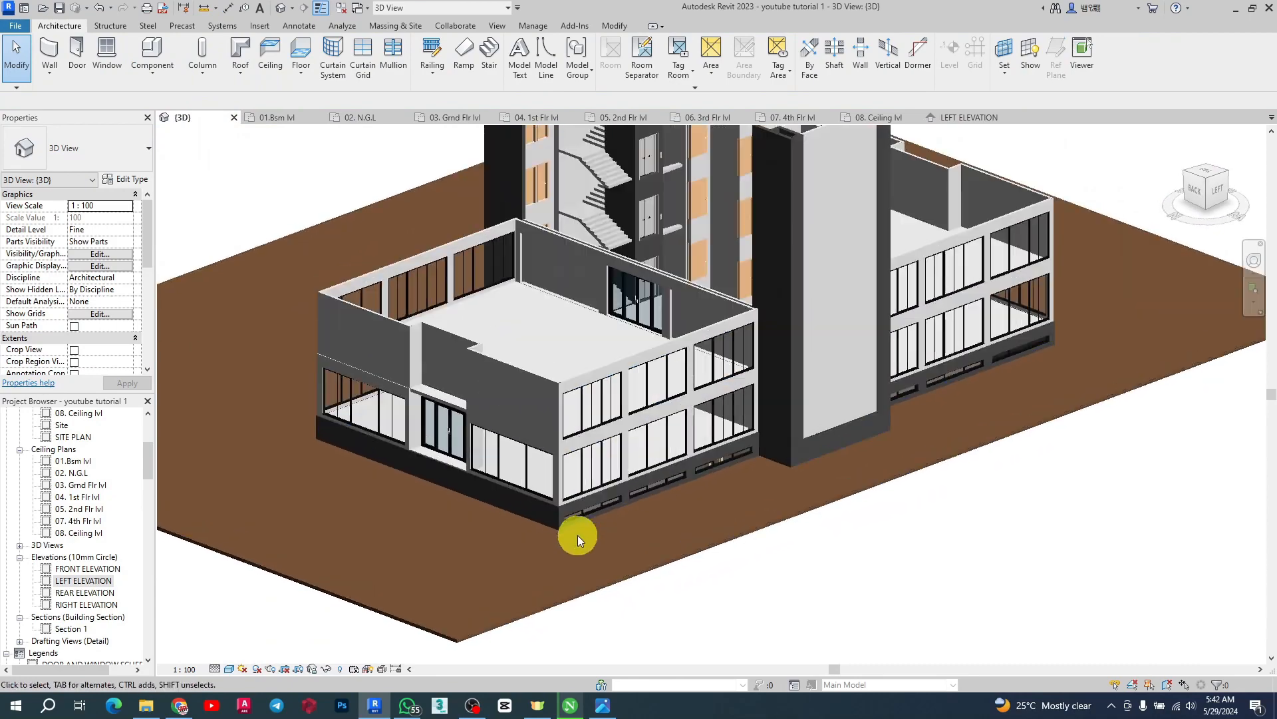
scroll(1072, 505, down, 3)
shift+middle_drag(791, 439, 1167, 451)
scroll(858, 399, down, 3)
scroll(1045, 432, up, 3)
middle_drag(1044, 432, 923, 456)
scroll(922, 457, up, 3)
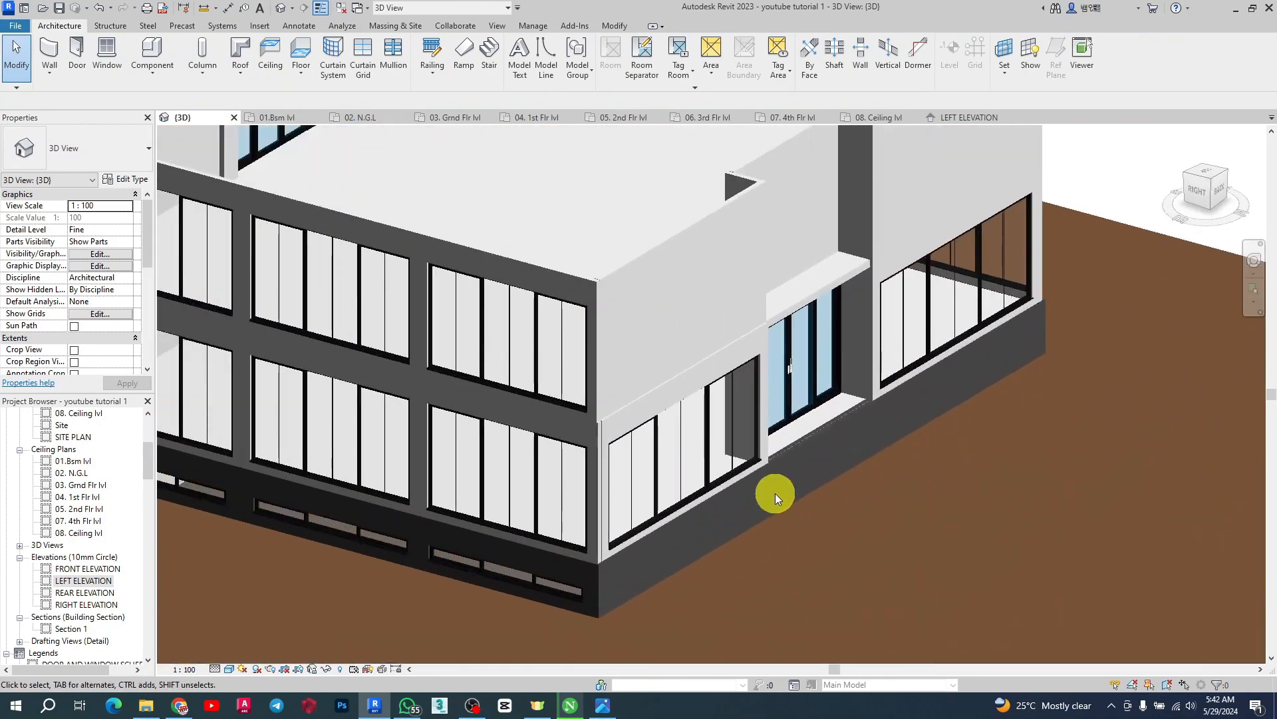
scroll(1029, 464, down, 3)
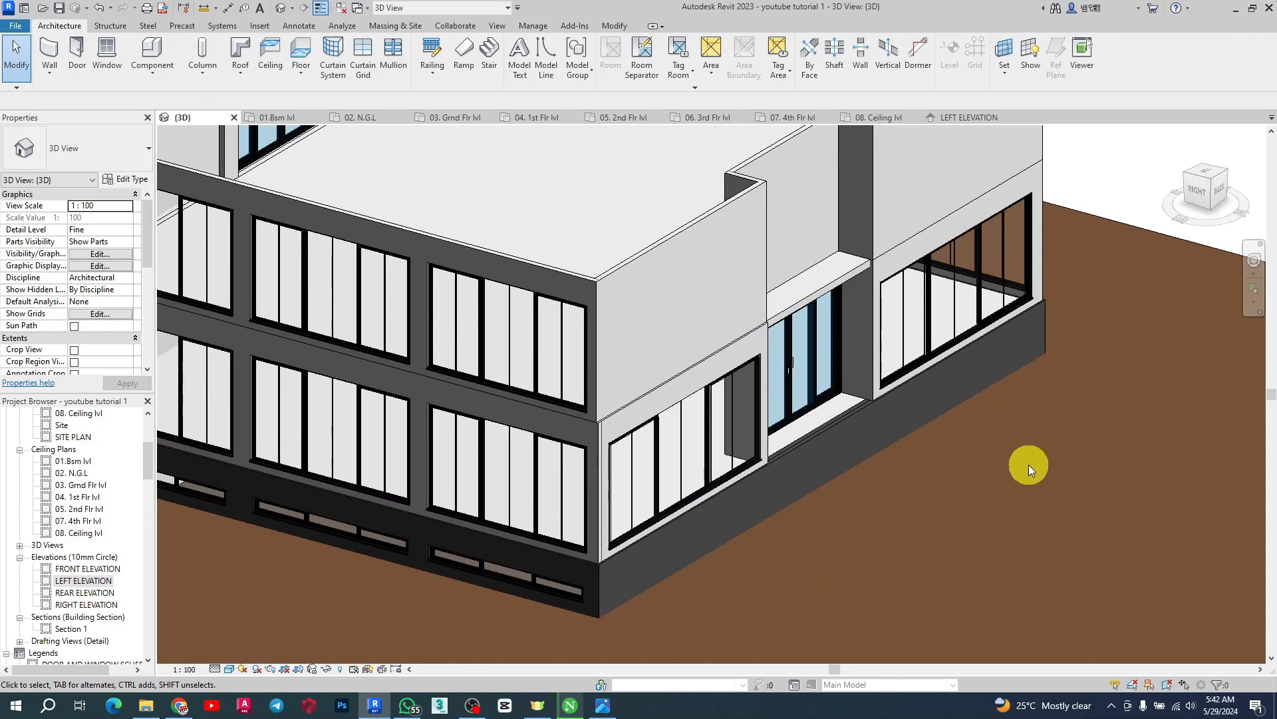
scroll(962, 501, down, 2)
scroll(767, 489, down, 2)
shift+middle_drag(767, 488, 1072, 502)
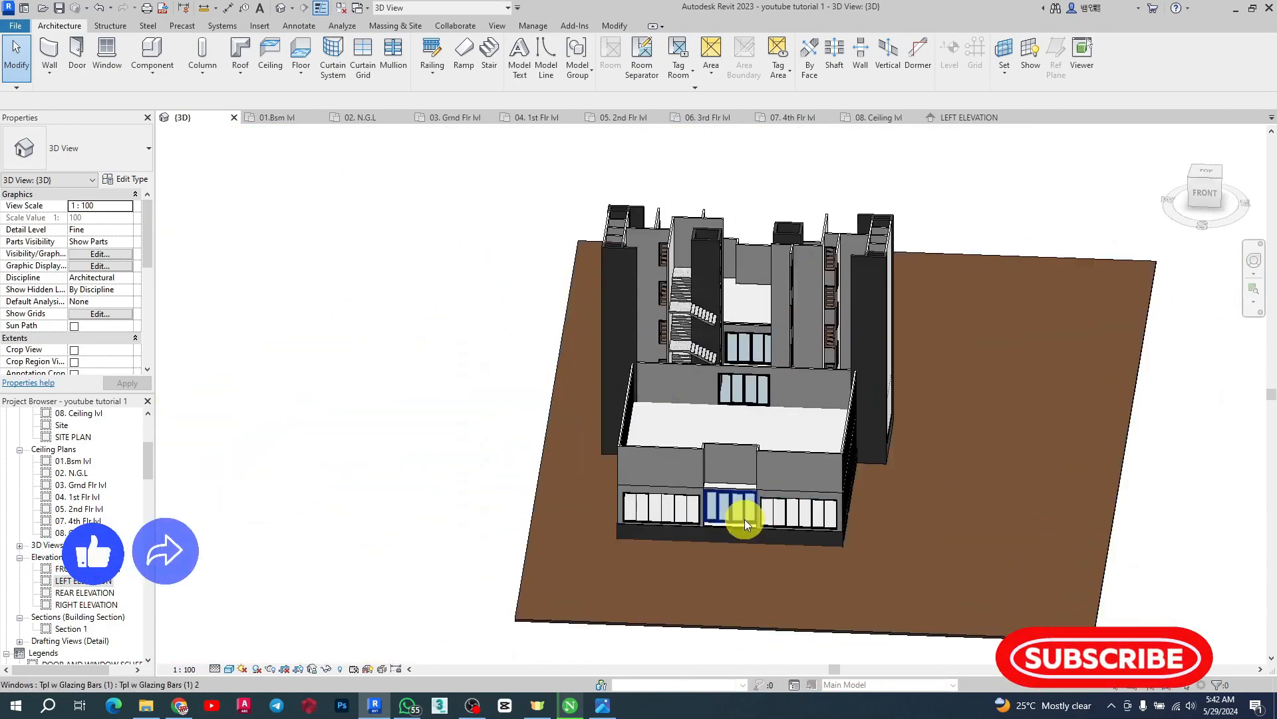
scroll(744, 519, up, 4)
shift+middle_drag(1111, 542, 952, 547)
scroll(705, 432, down, 3)
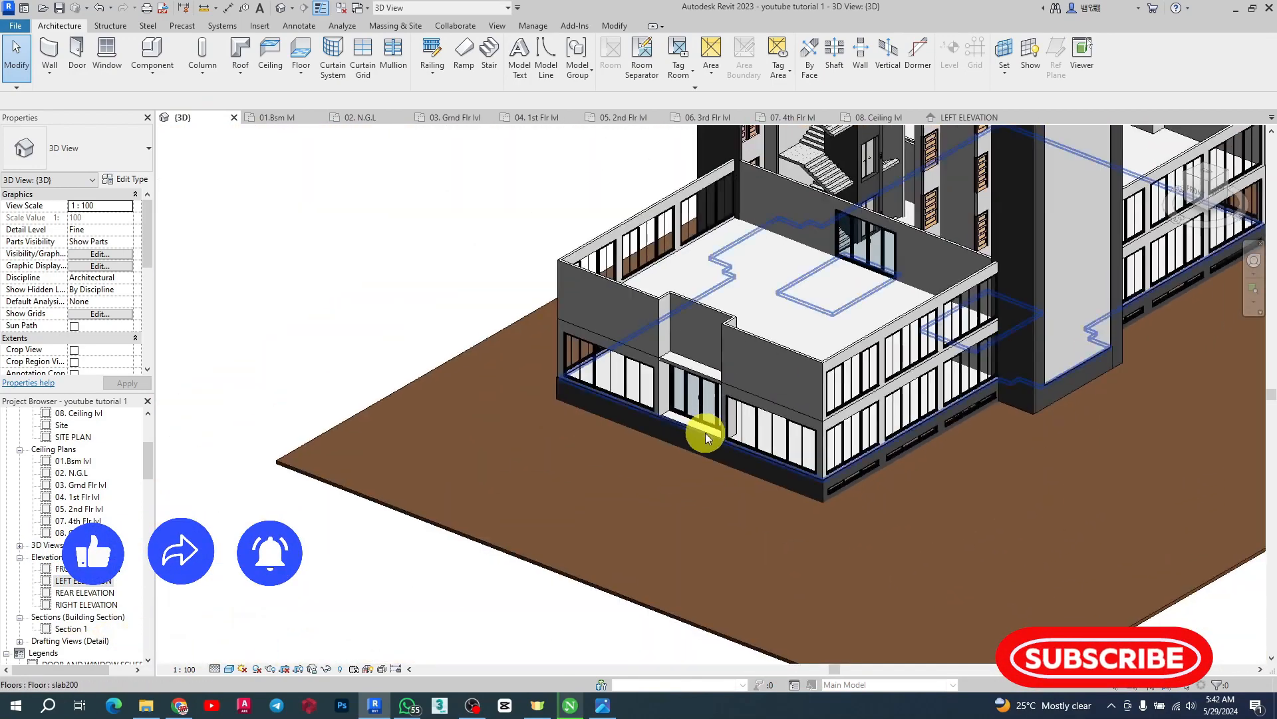
scroll(785, 407, up, 5)
Copy the five ground-floor front windows and paste them aligned to the 04. 1st Flr lvl level
click(801, 397)
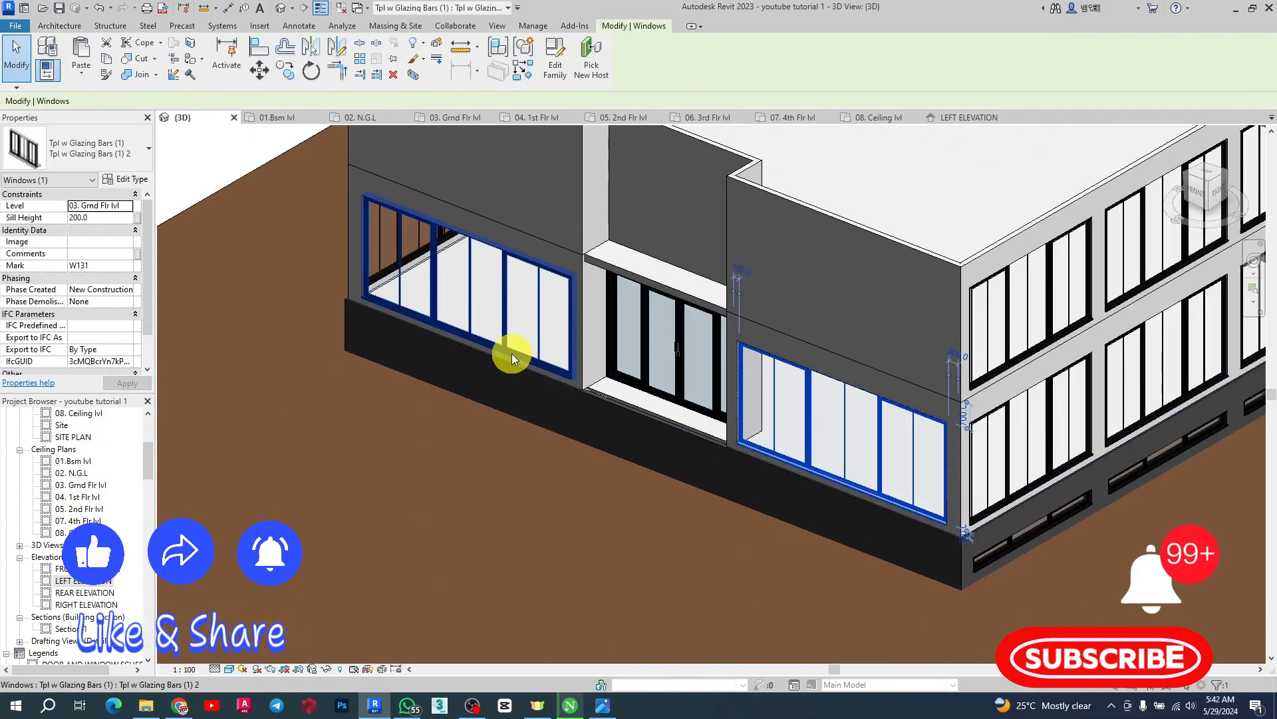
ctrl+click(502, 296)
scroll(564, 379, down, 5)
shift+middle_drag(564, 377, 676, 408)
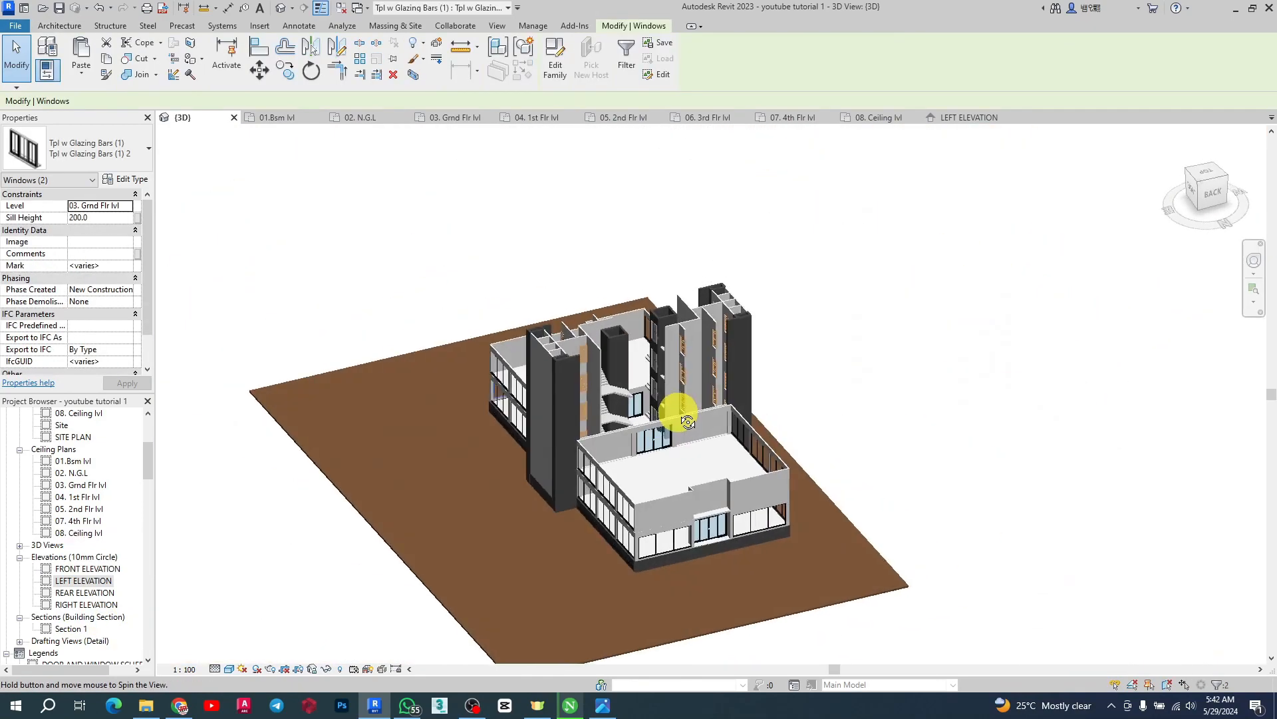
scroll(685, 533, up, 5)
ctrl+click(677, 493)
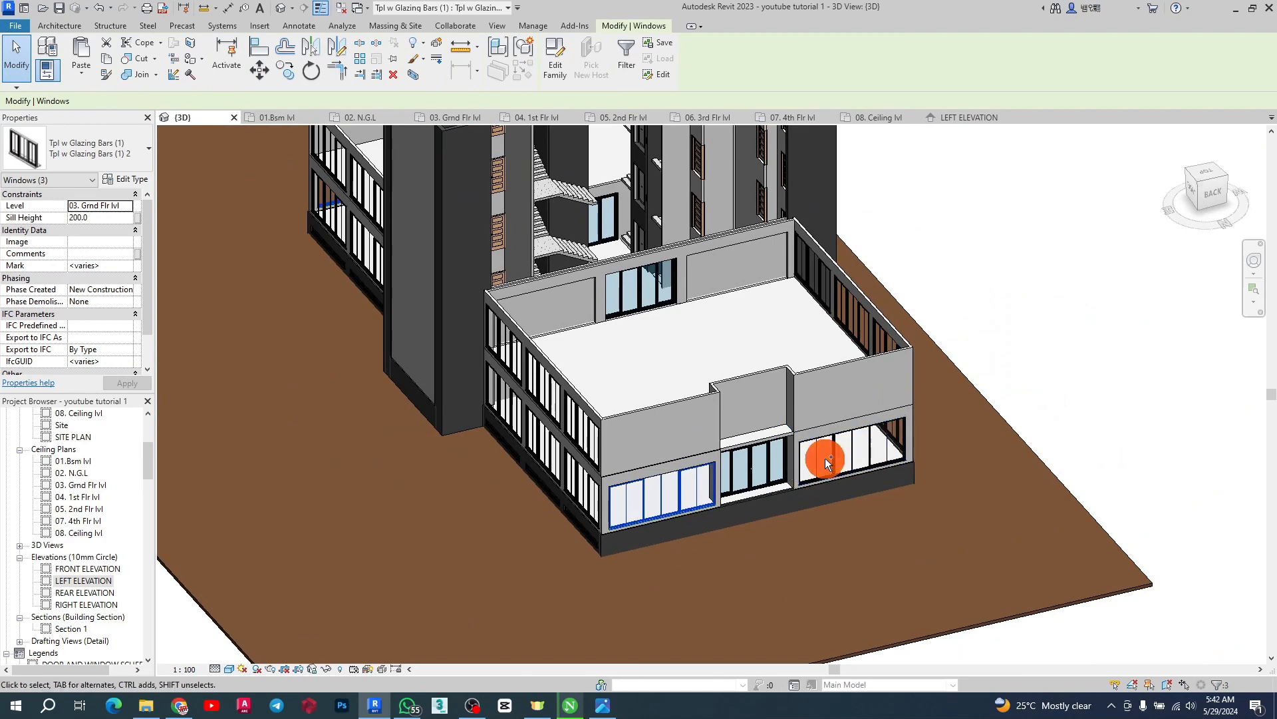
ctrl+click(769, 456)
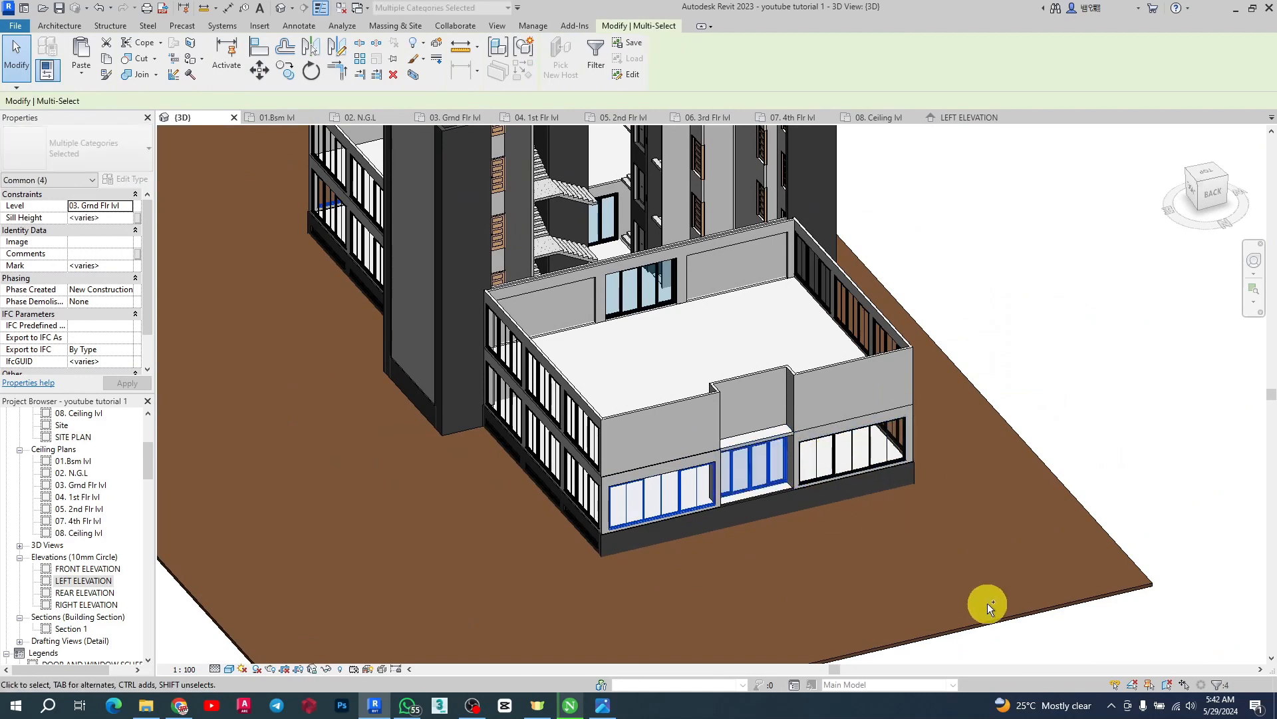
scroll(987, 603, down, 5)
shift+middle_drag(930, 574, 1073, 459)
scroll(727, 522, up, 5)
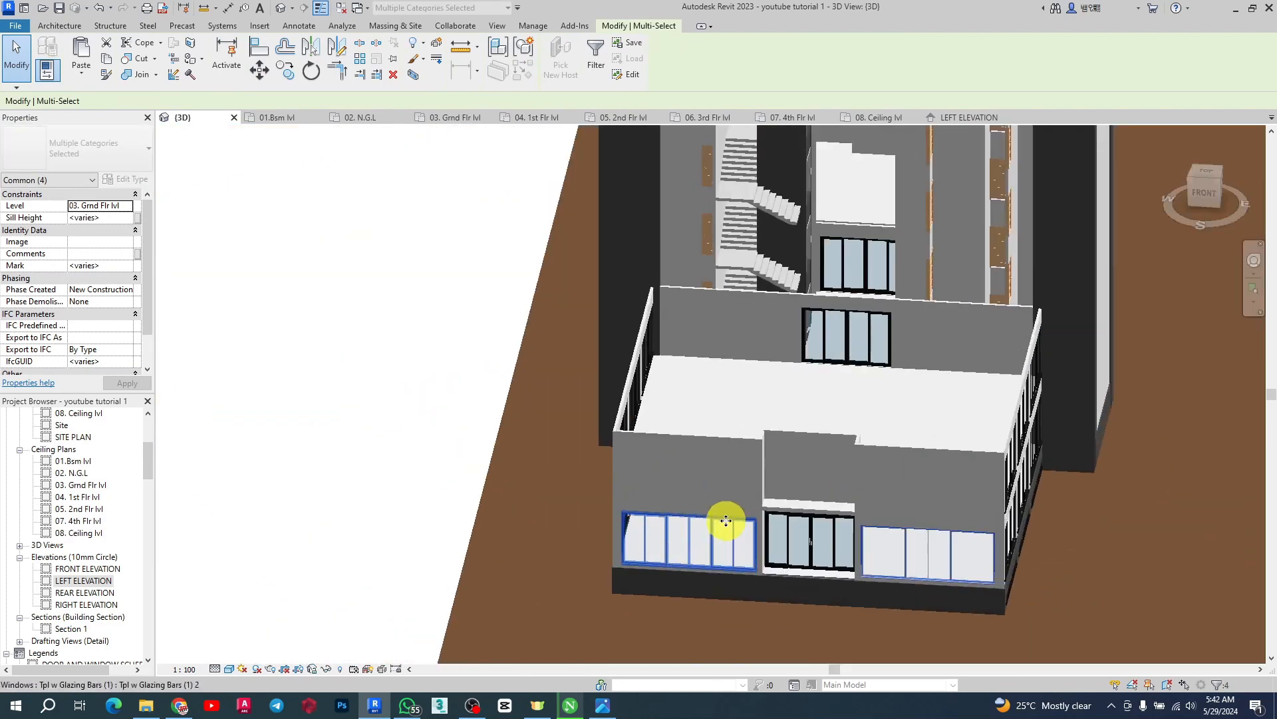
ctrl+click(809, 550)
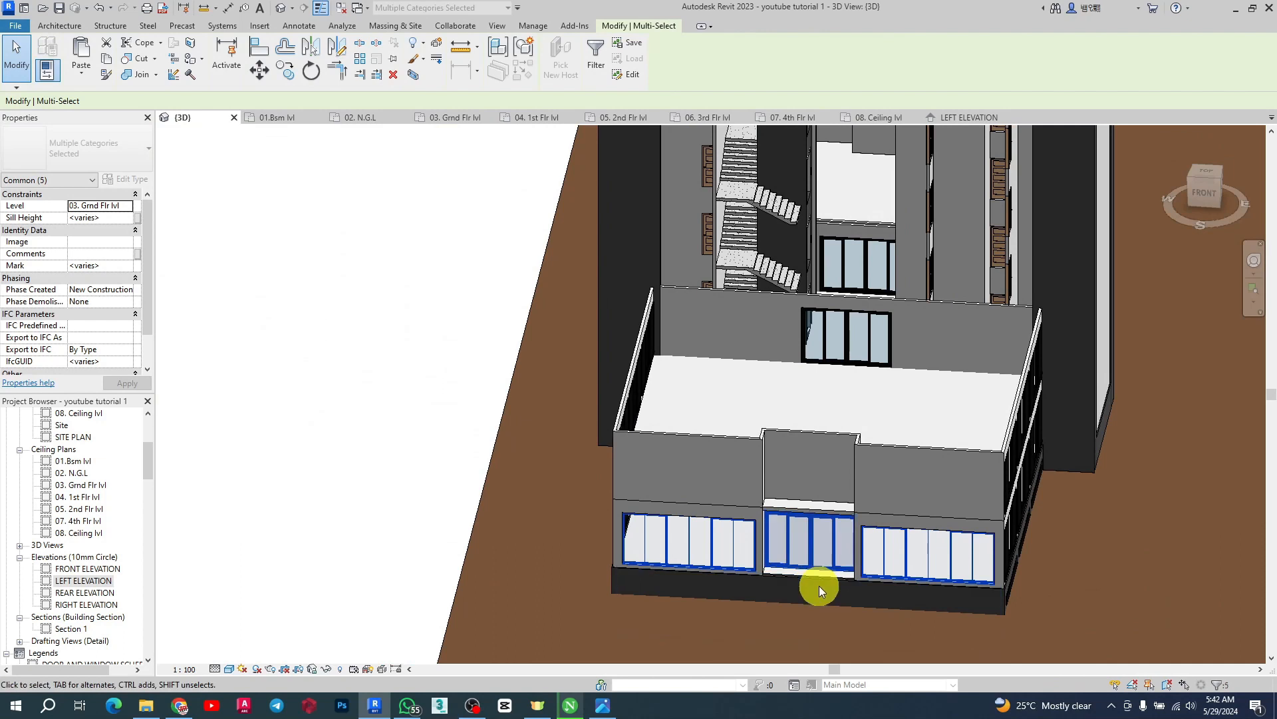
click(103, 60)
click(81, 76)
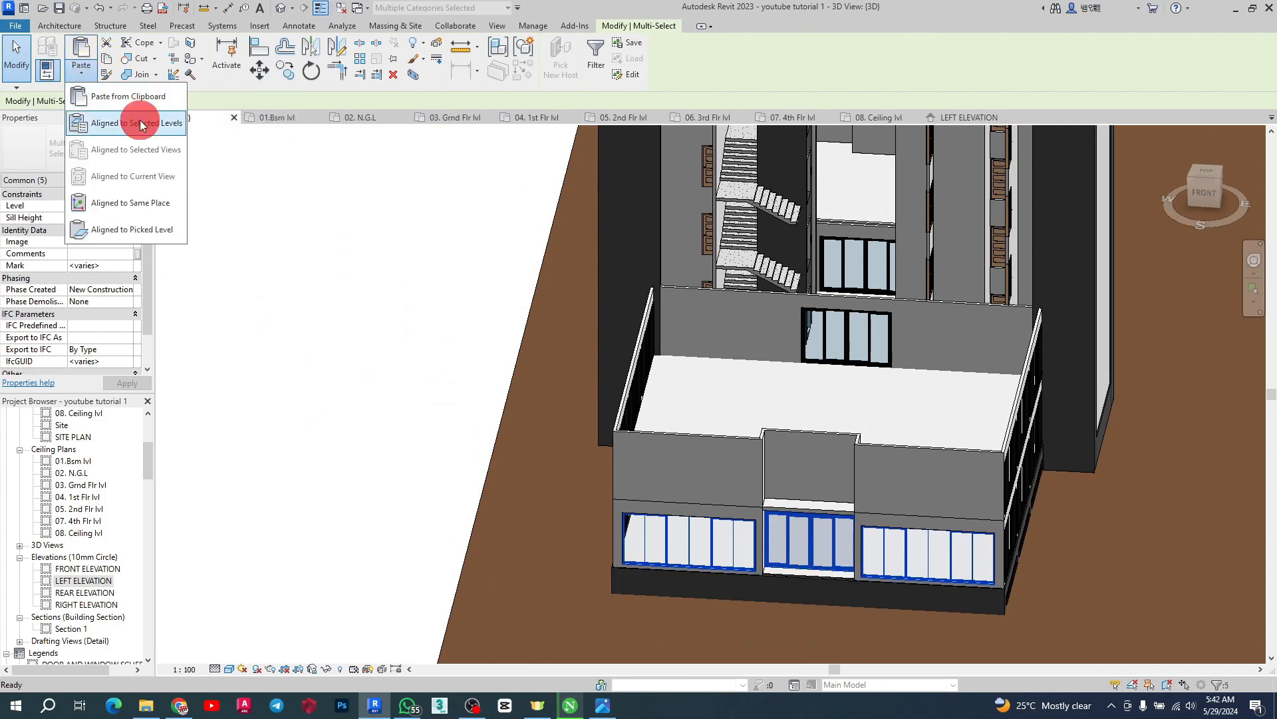
click(141, 125)
click(940, 240)
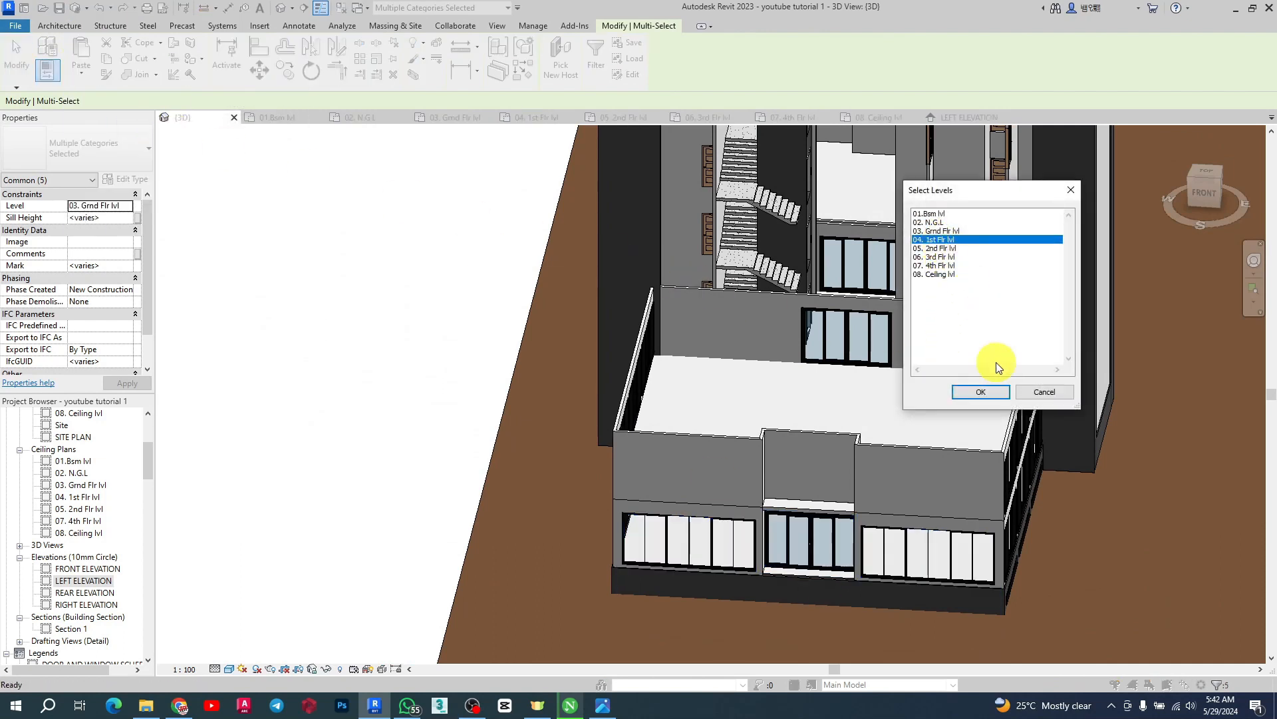
click(978, 393)
key(Escape)
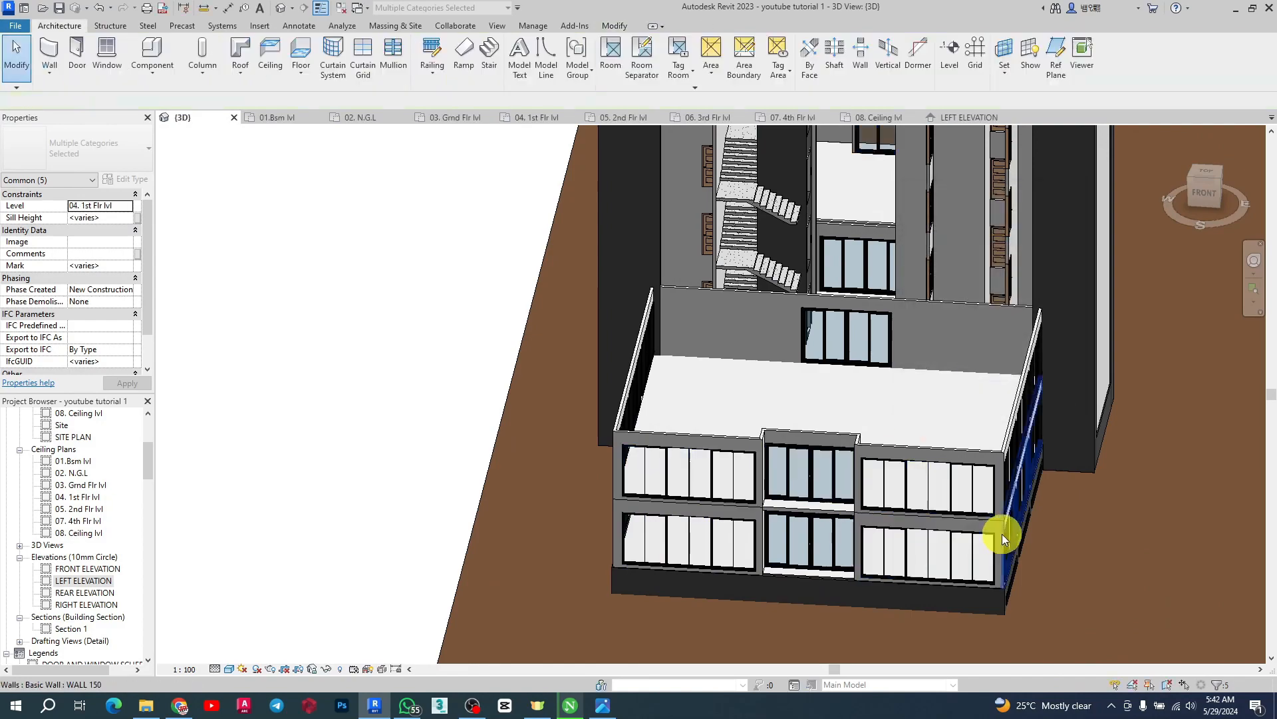
Orbit the 3D view to review the newly pasted first-floor windows around the building
scroll(590, 347, down, 3)
shift+middle_drag(881, 401, 592, 421)
scroll(591, 423, up, 3)
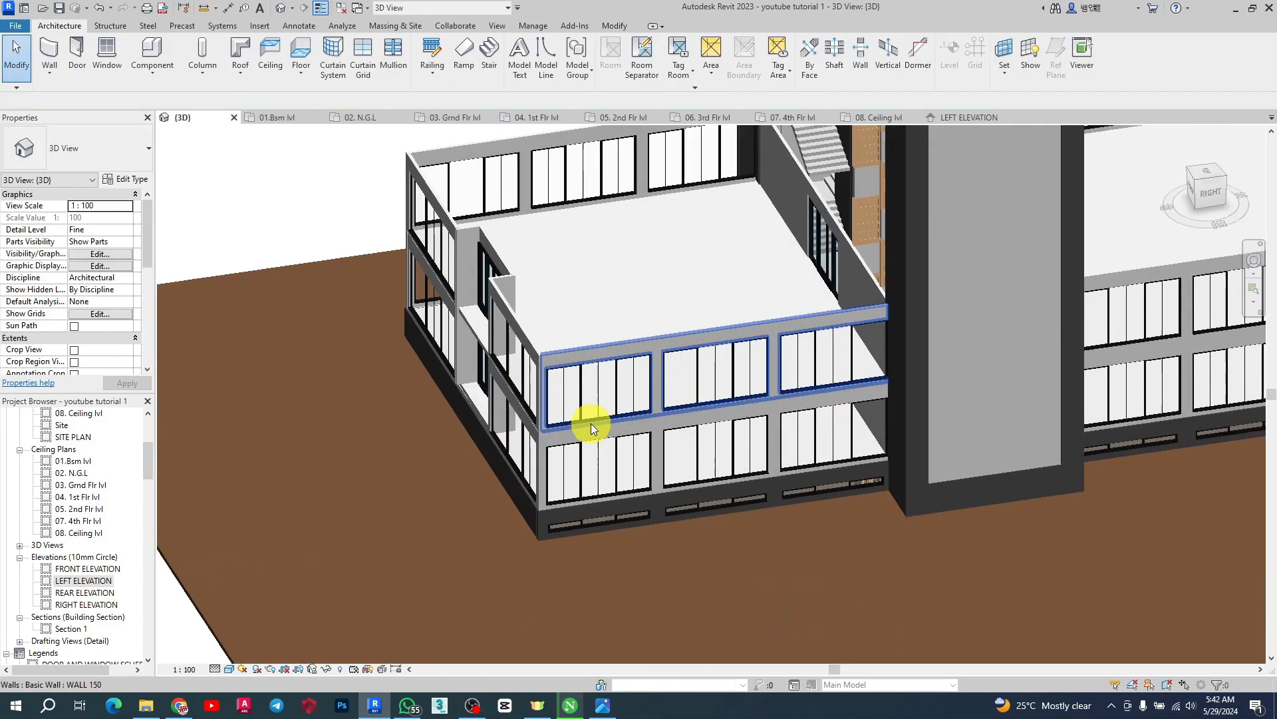
scroll(514, 373, down, 3)
shift+middle_drag(1117, 340, 918, 313)
scroll(752, 354, up, 3)
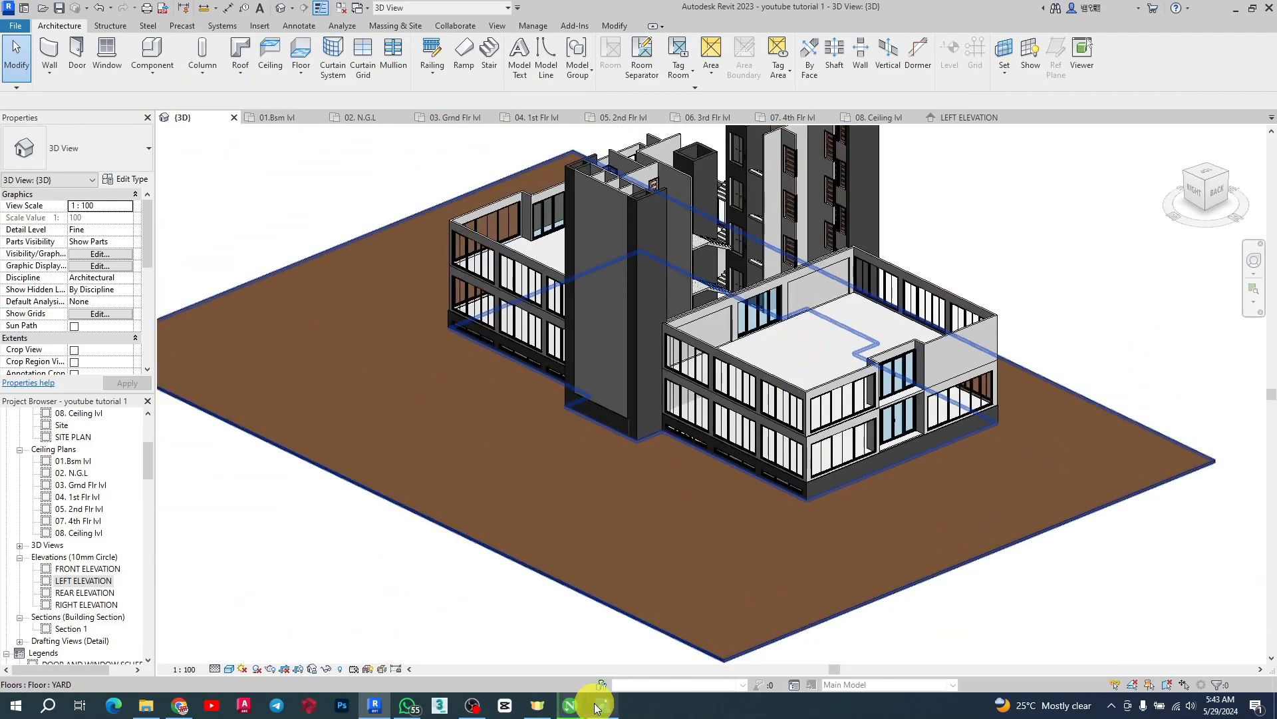
Open the reference image of the green building and zoom in to study its facade
click(597, 705)
scroll(363, 380, up, 3)
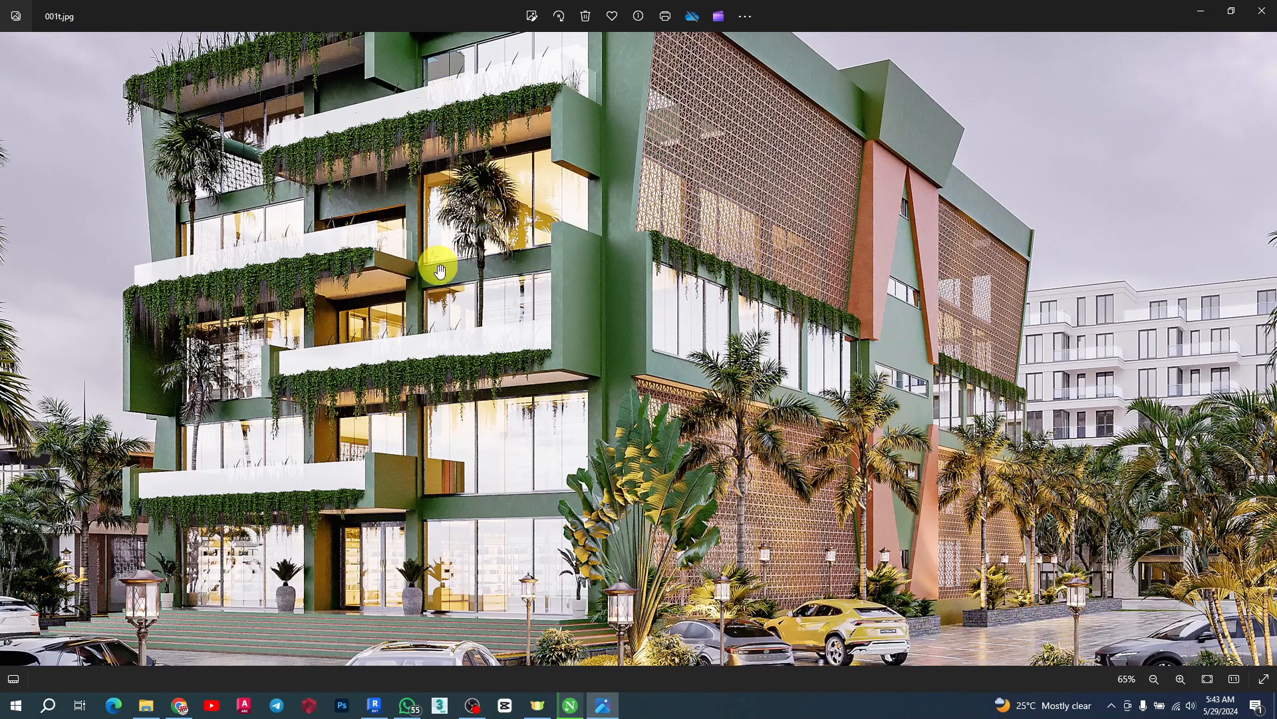
scroll(442, 389, down, 2)
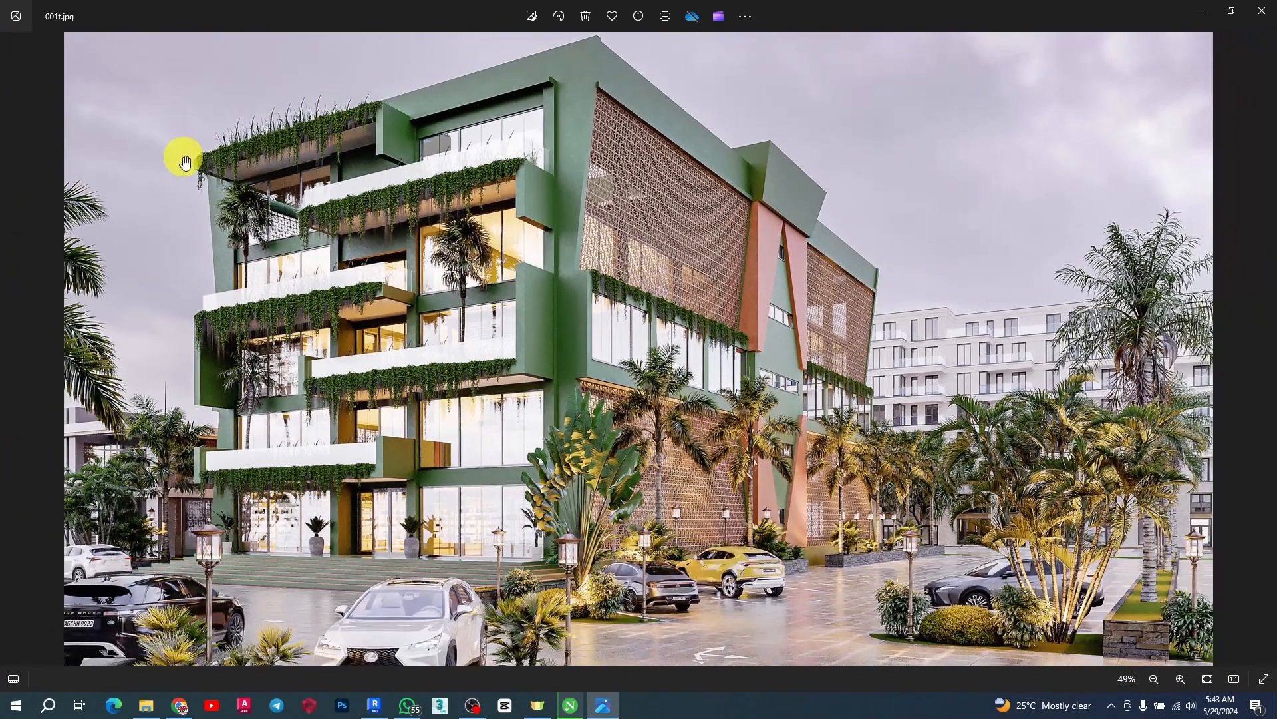
scroll(184, 161, up, 2)
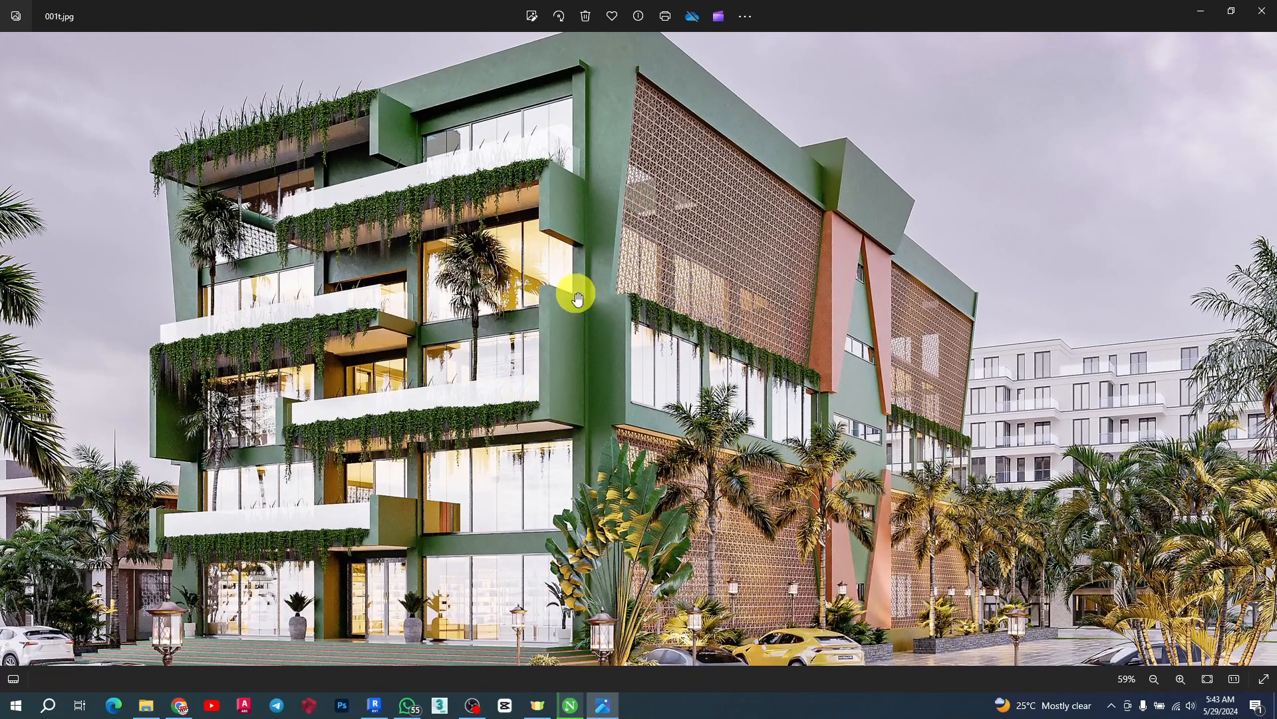
scroll(1172, 61, up, 1)
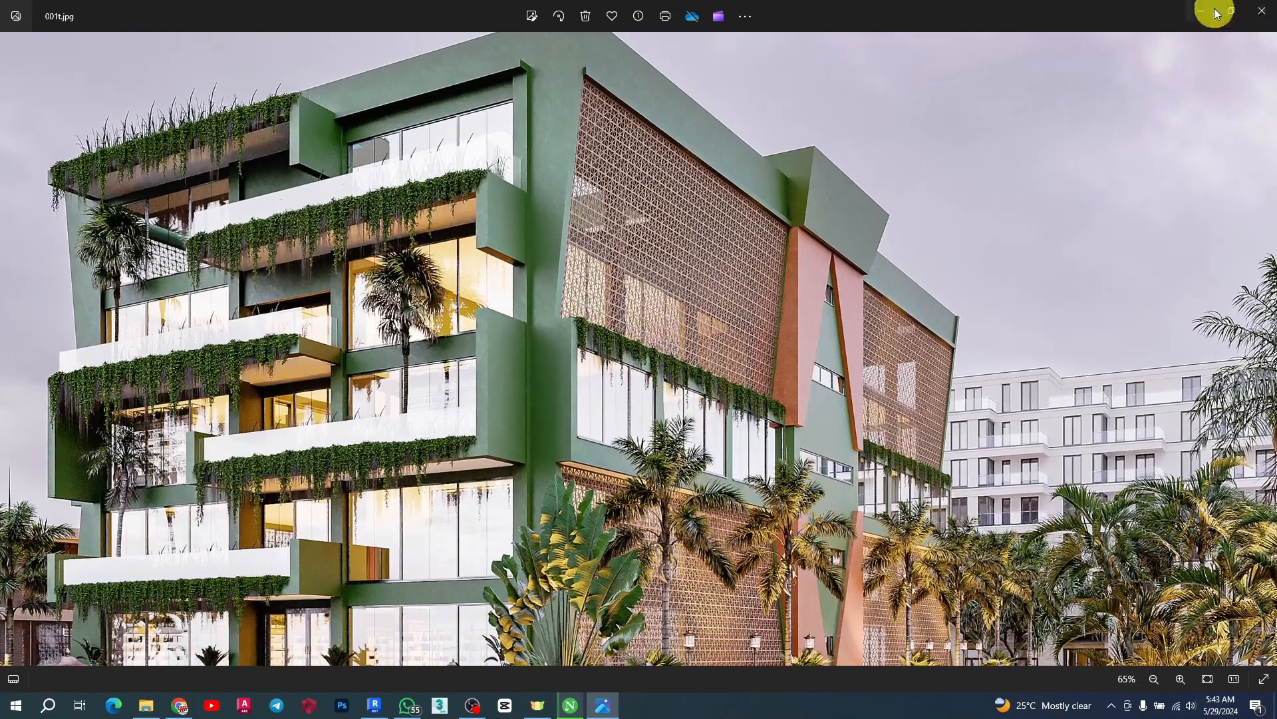
scroll(787, 398, down, 5)
scroll(436, 607, up, 1)
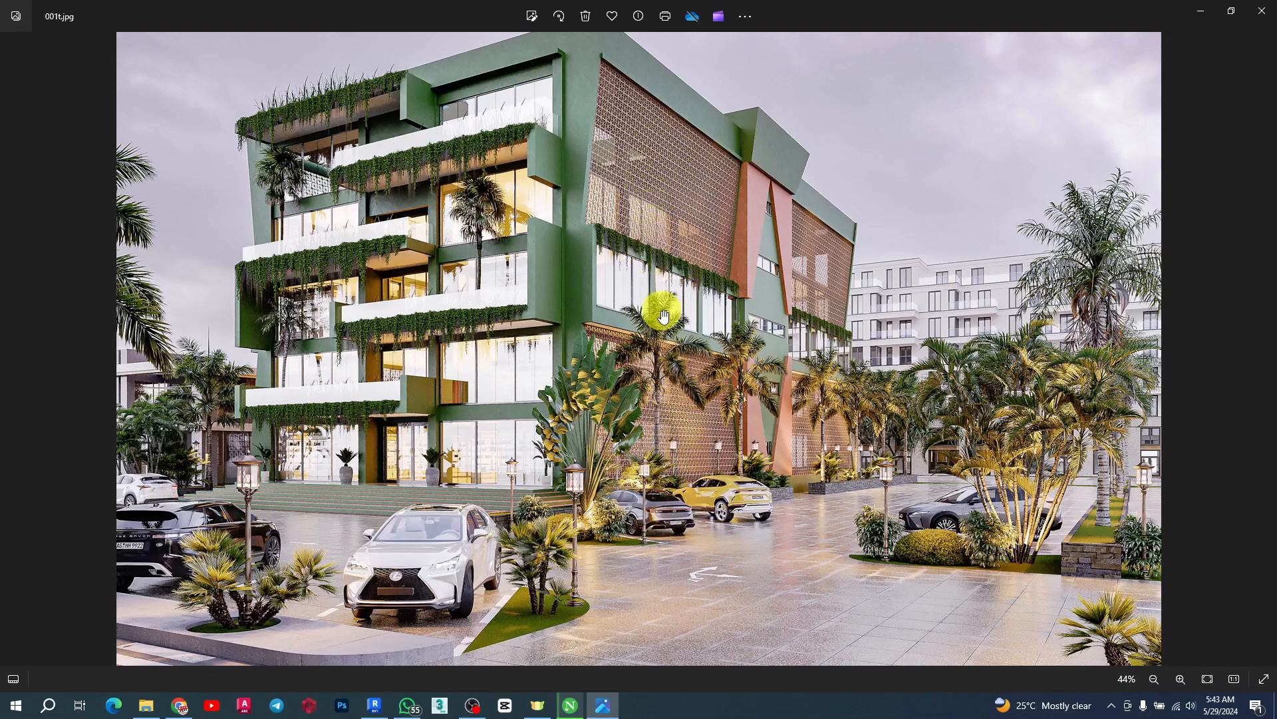
click(1201, 15)
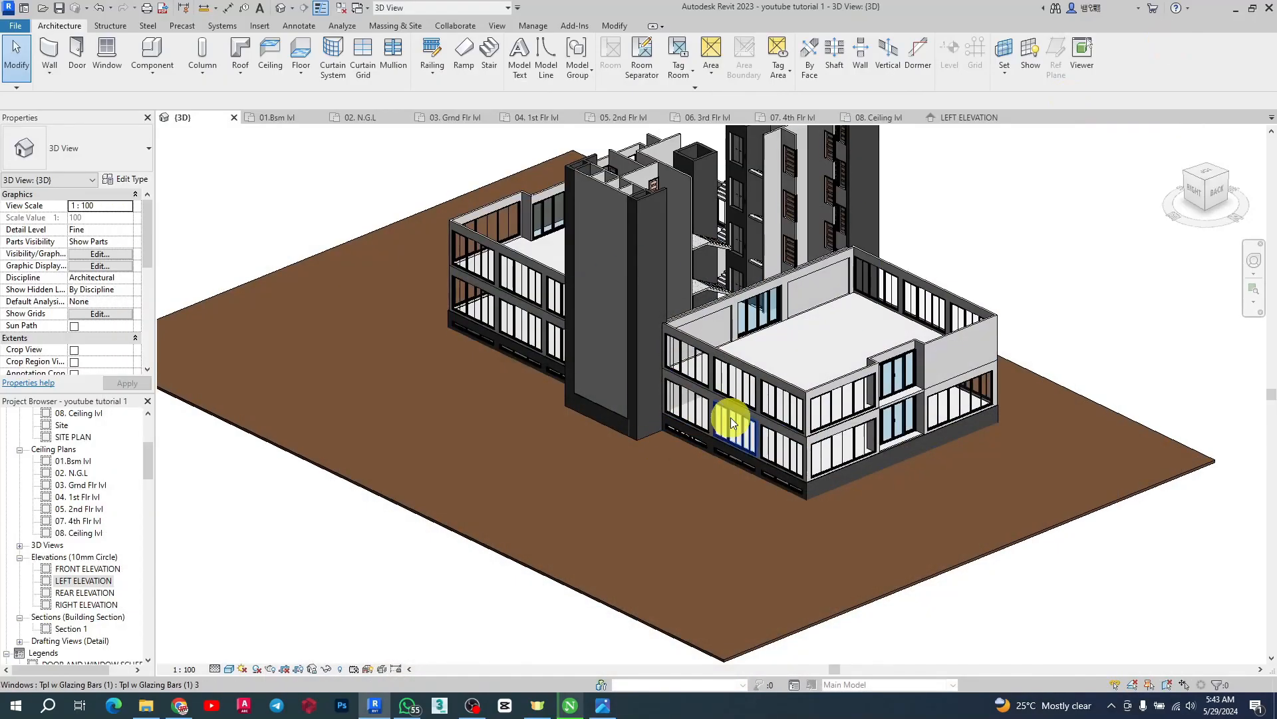
Open the 05. 2nd Flr lvl floor plan and set its underlay base level to None
scroll(738, 409, up, 4)
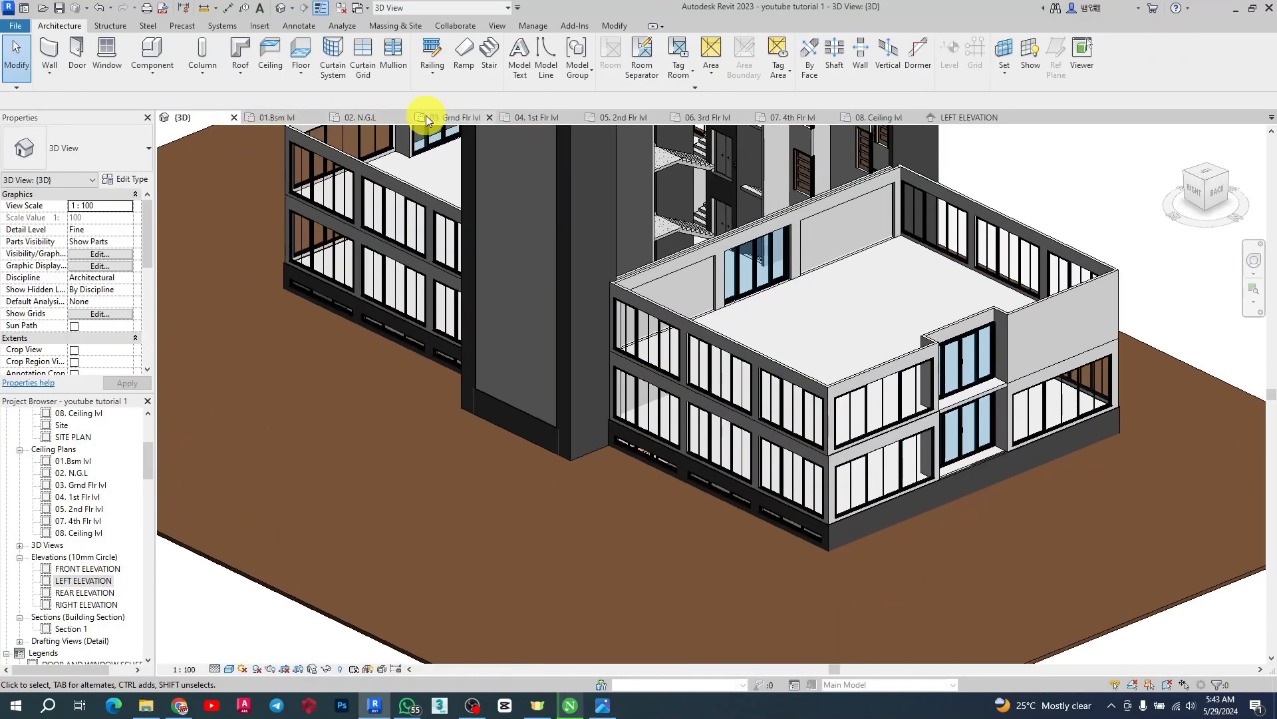
click(617, 120)
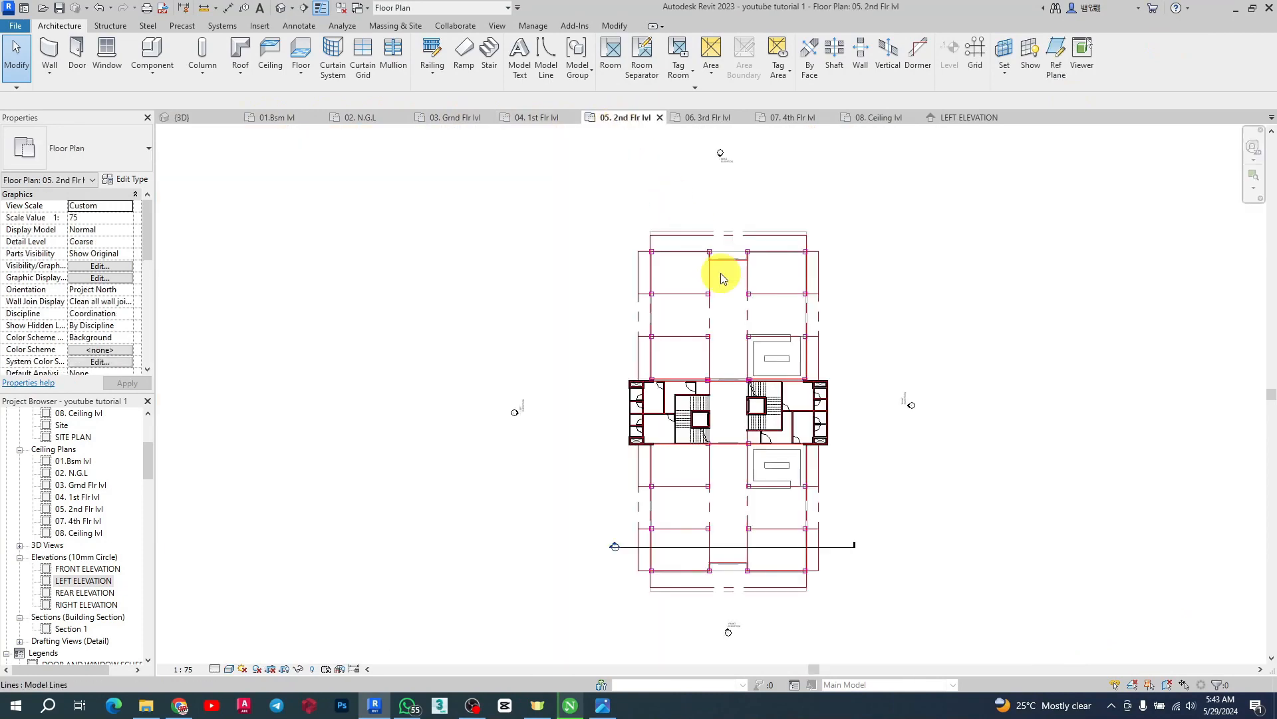
scroll(656, 556, up, 5)
scroll(696, 579, up, 2)
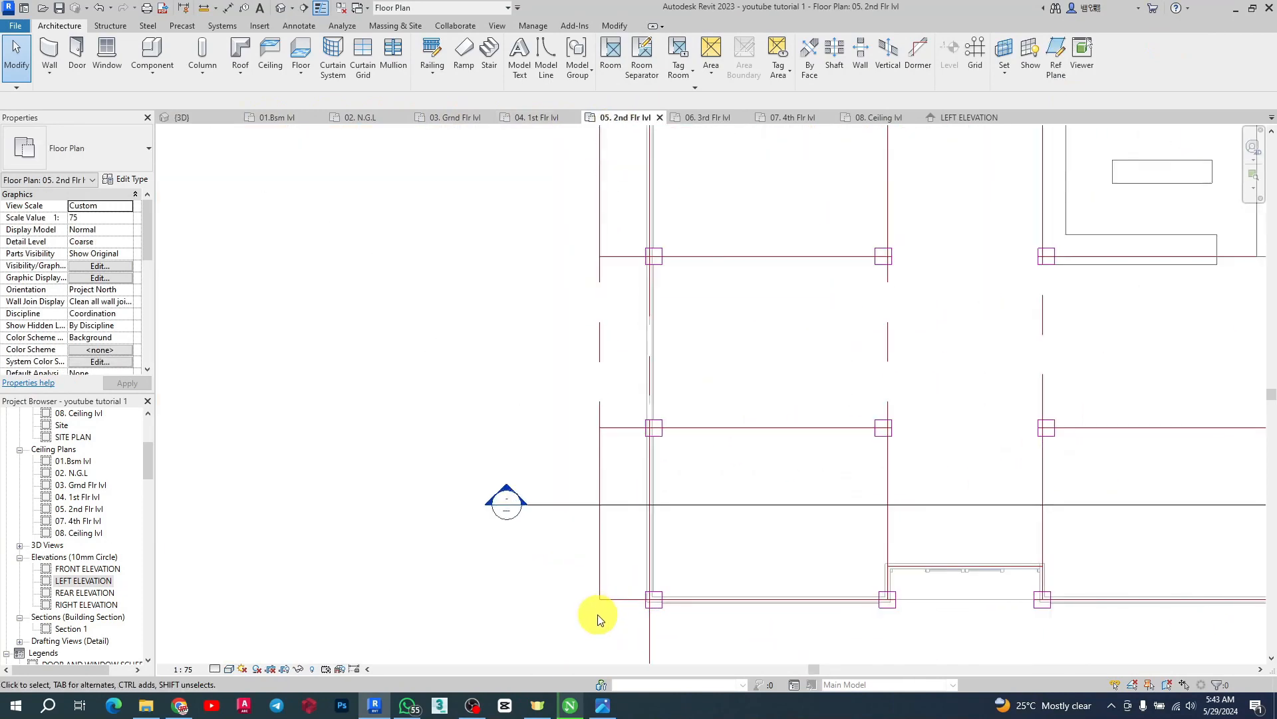
scroll(602, 585, down, 3)
scroll(533, 397, up, 3)
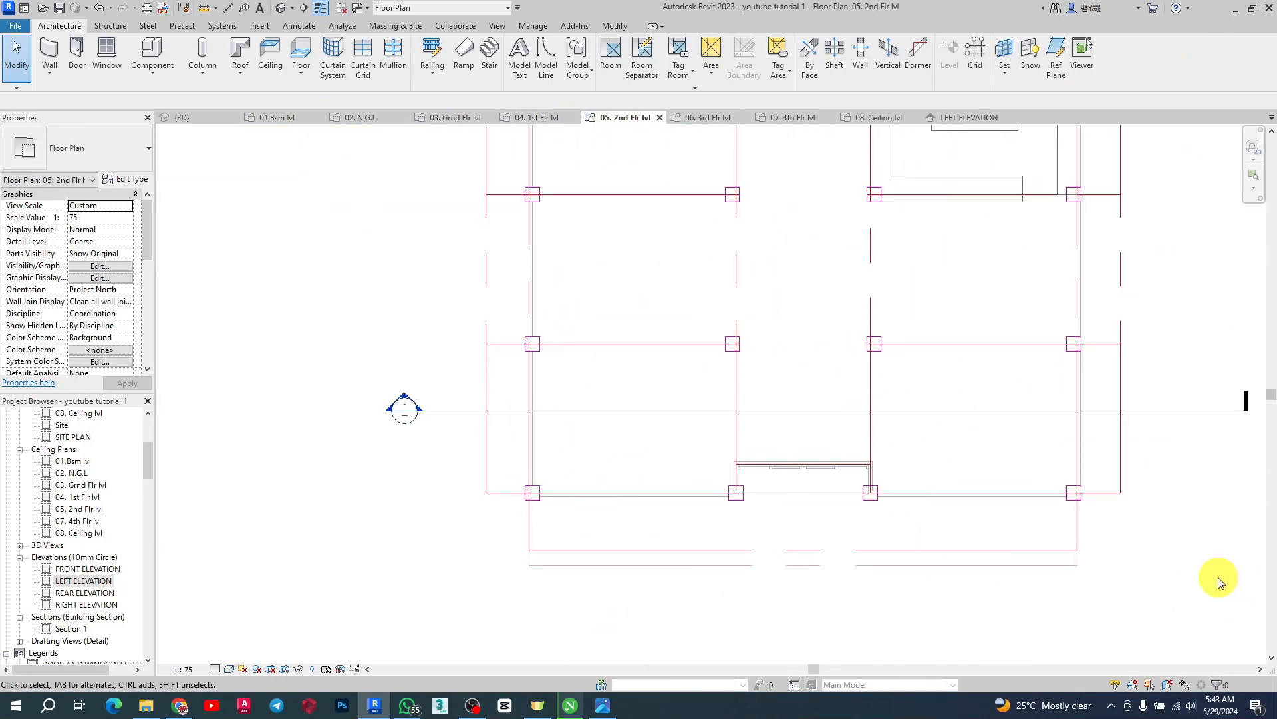
scroll(545, 517, down, 3)
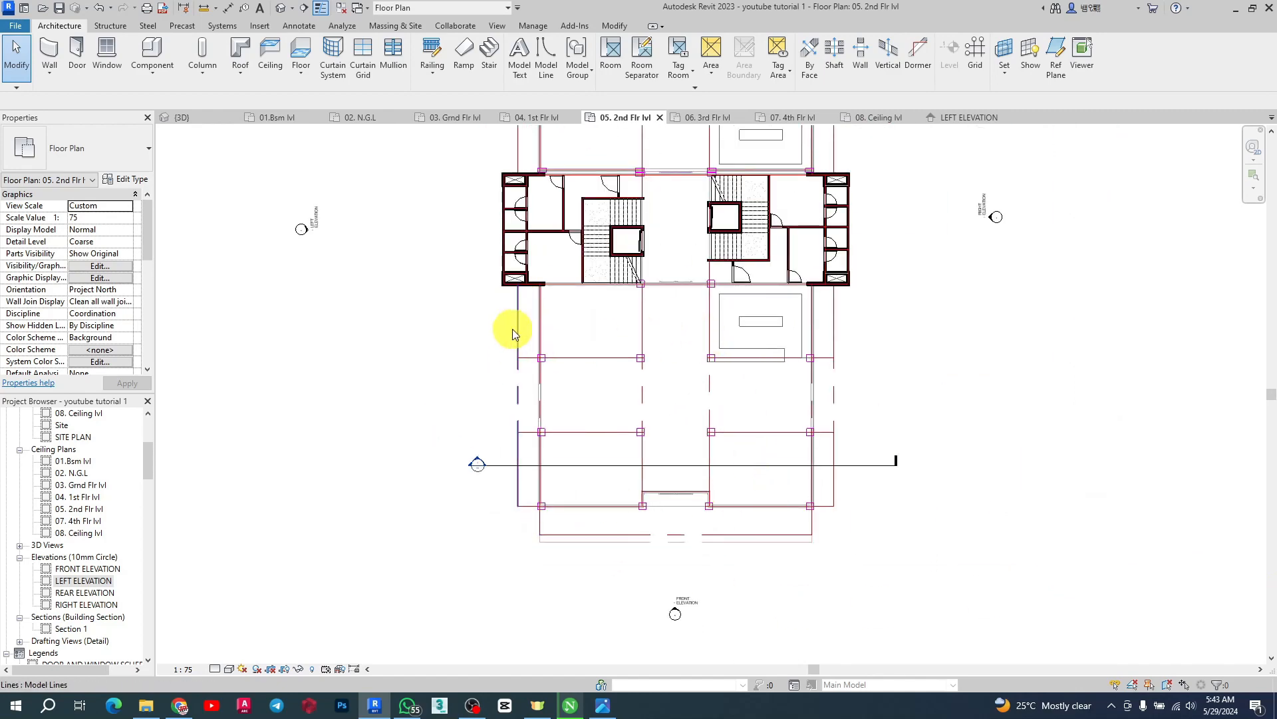
scroll(850, 522, down, 3)
scroll(698, 213, up, 3)
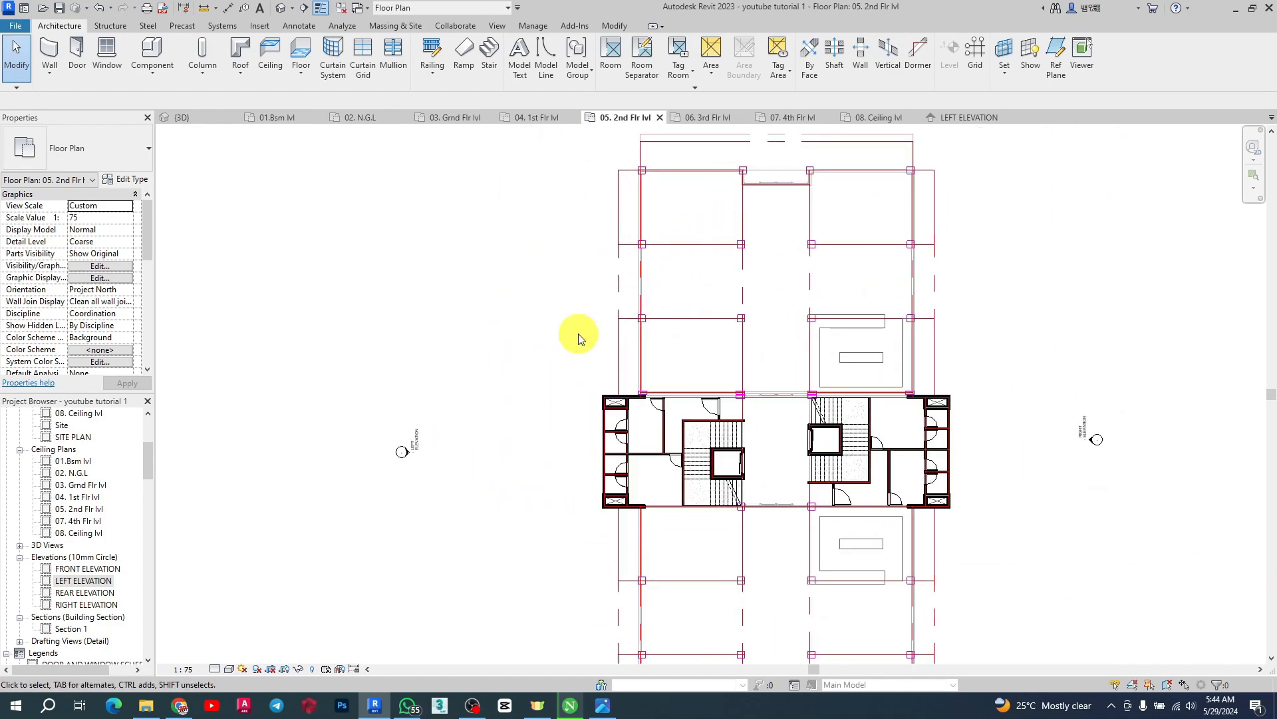
scroll(52, 331, down, 4)
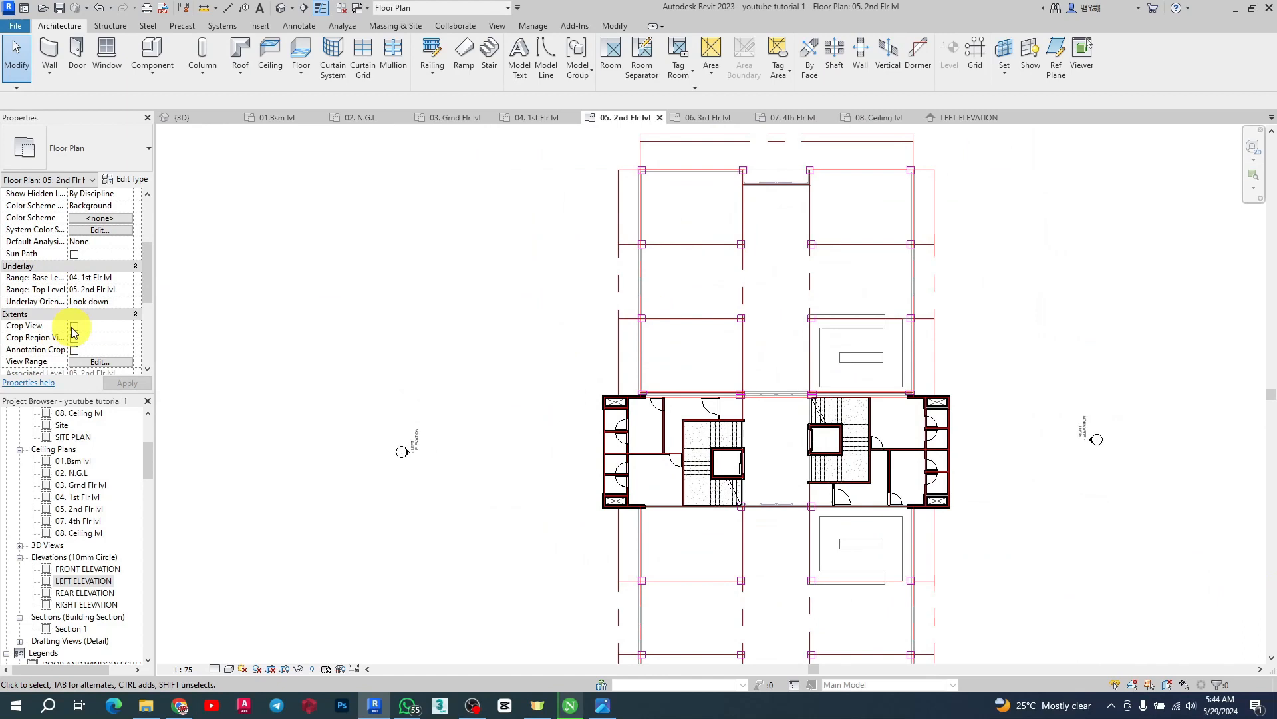
click(125, 280)
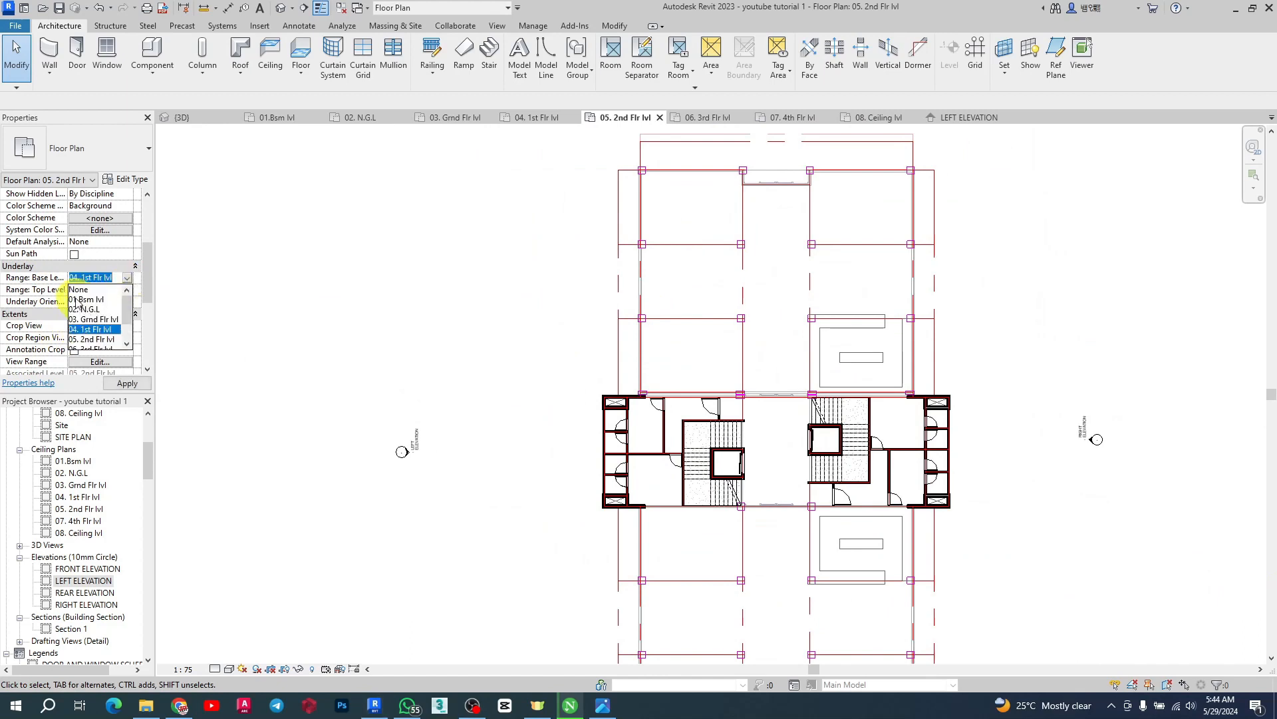
click(78, 290)
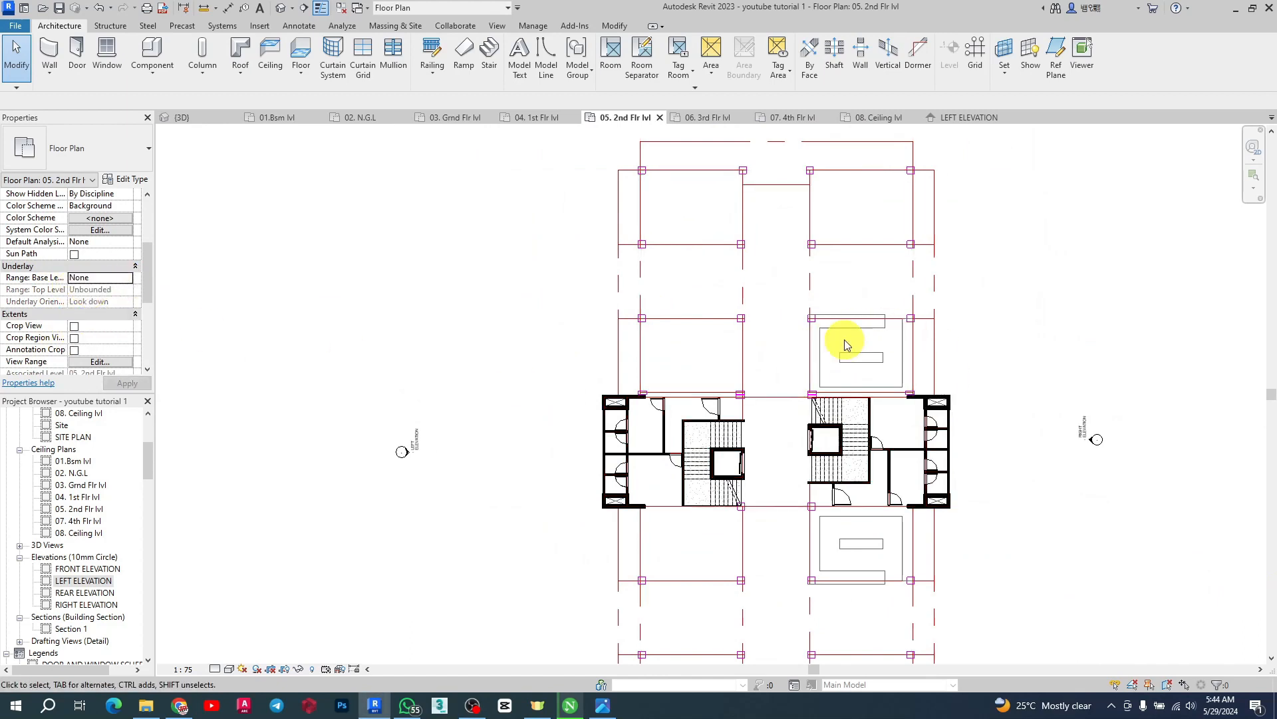
Examine the grid lines and walls on the 05. 2nd Flr lvl plan by selecting them
scroll(747, 285, down, 1)
scroll(1003, 240, up, 1)
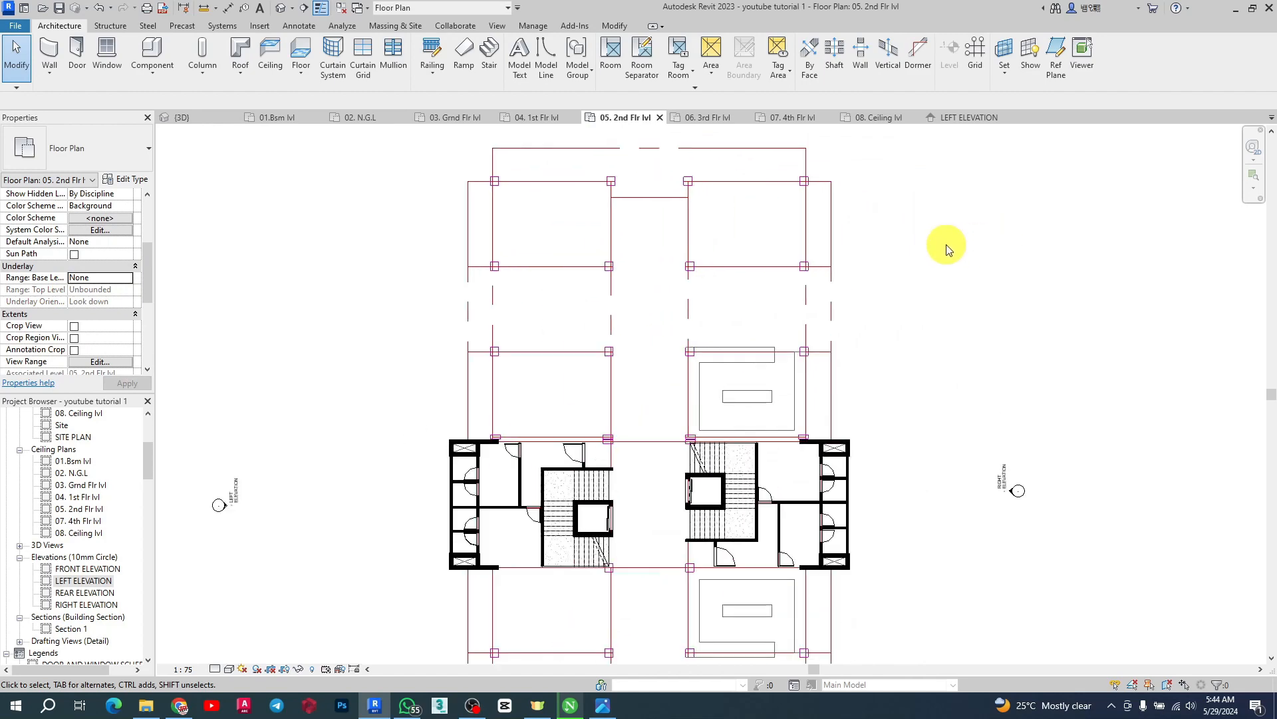
click(808, 237)
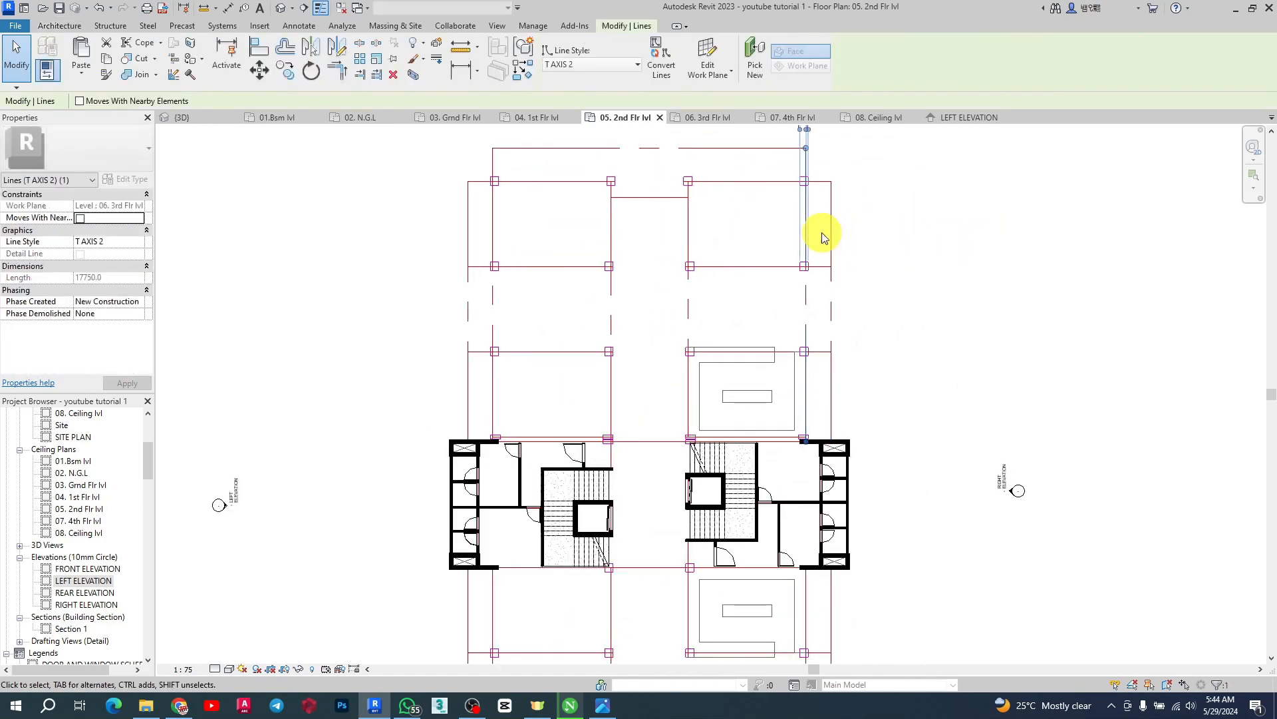
click(885, 245)
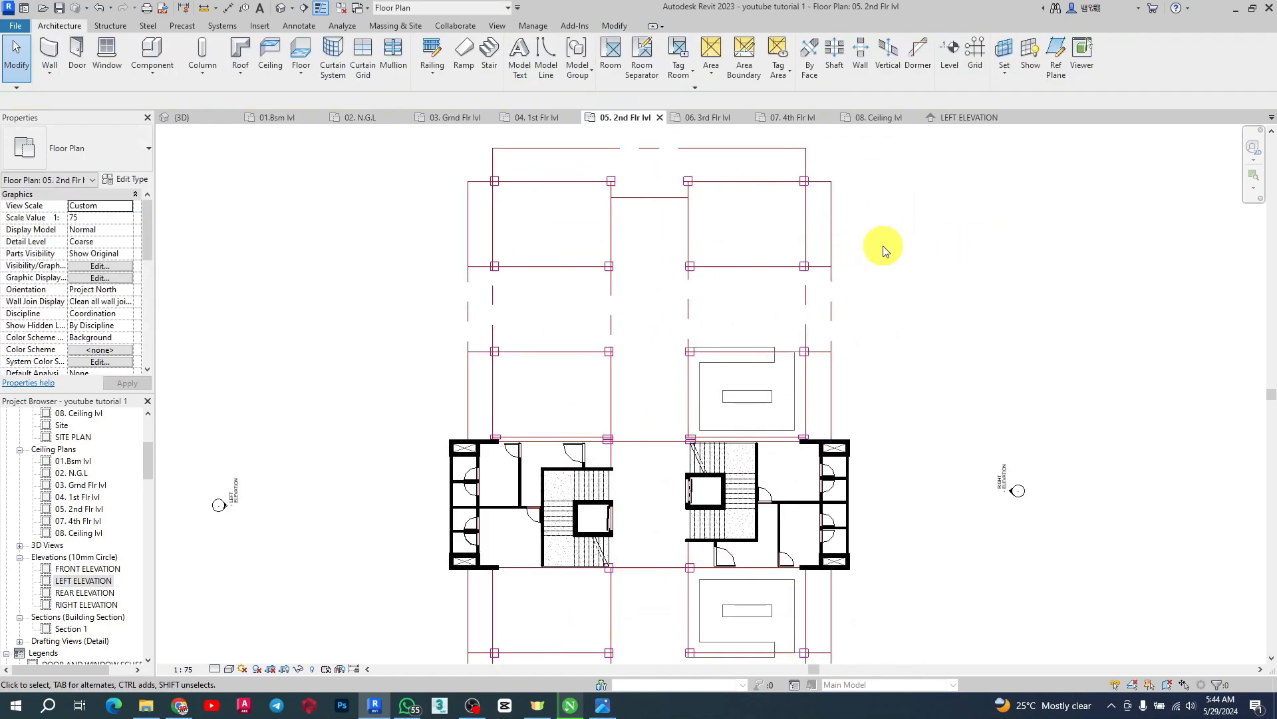
click(806, 318)
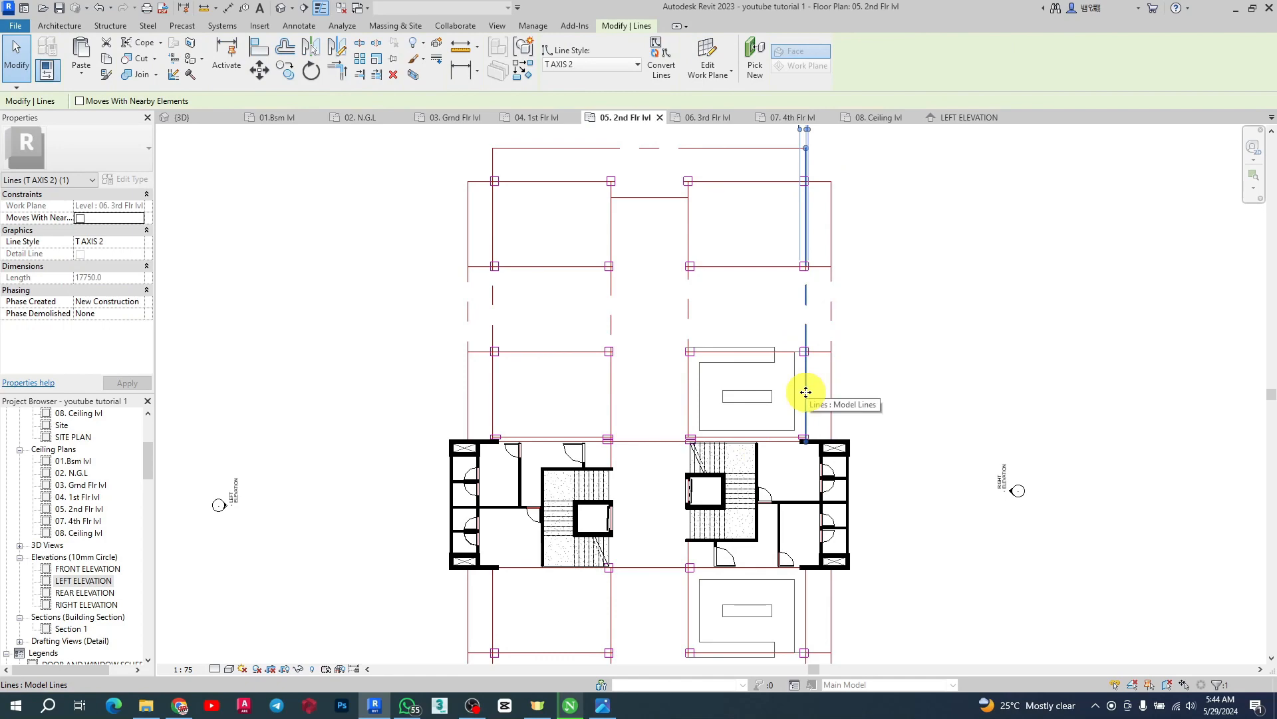
scroll(834, 391, down, 2)
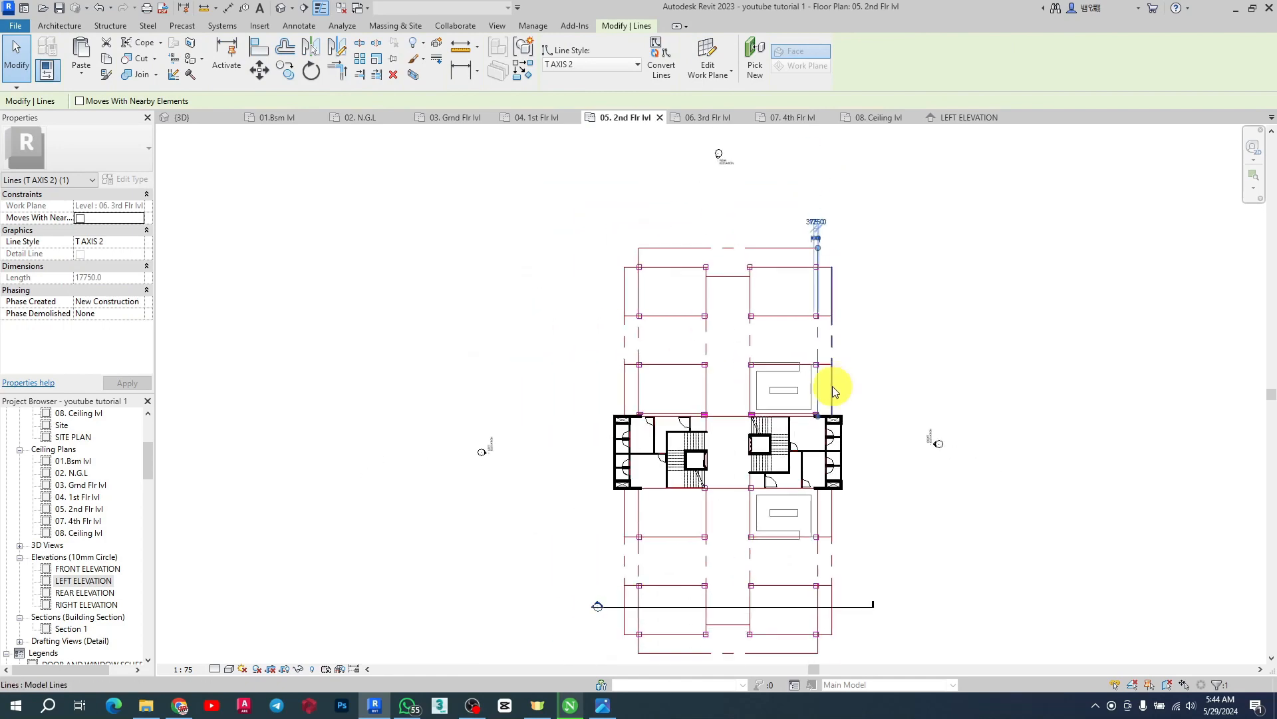
scroll(832, 406, up, 2)
click(969, 300)
scroll(490, 419, up, 2)
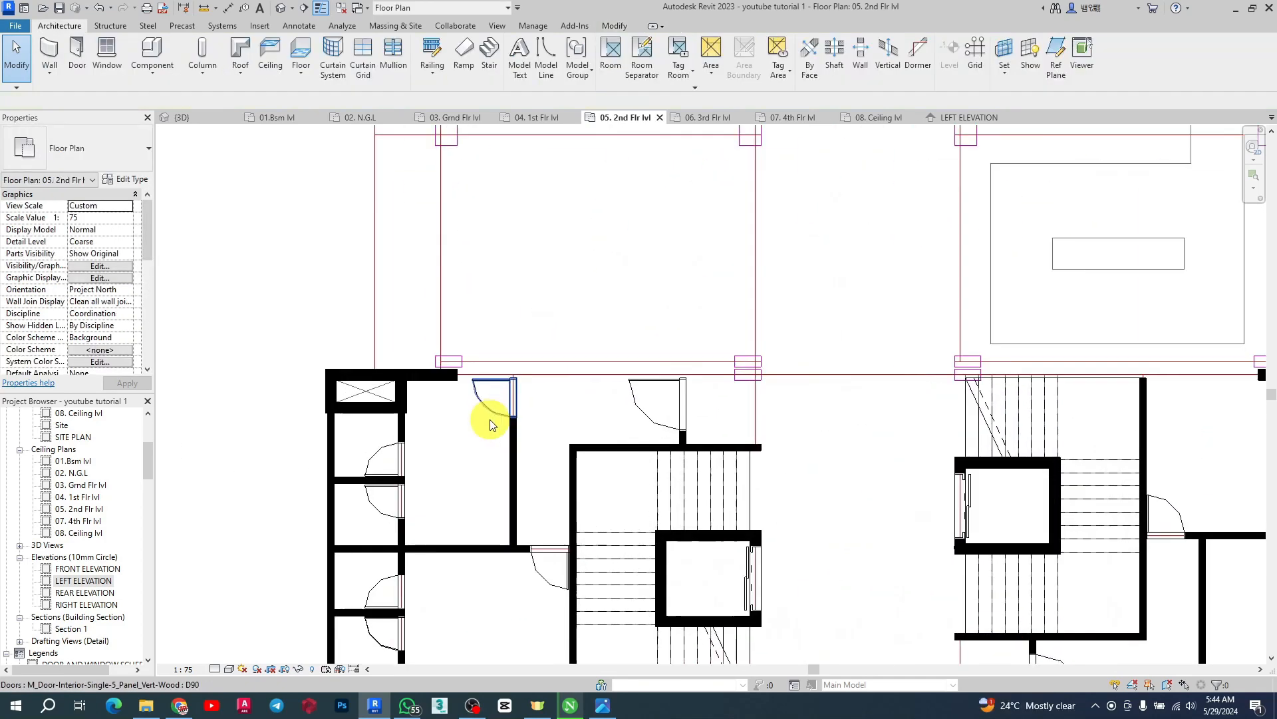
click(442, 376)
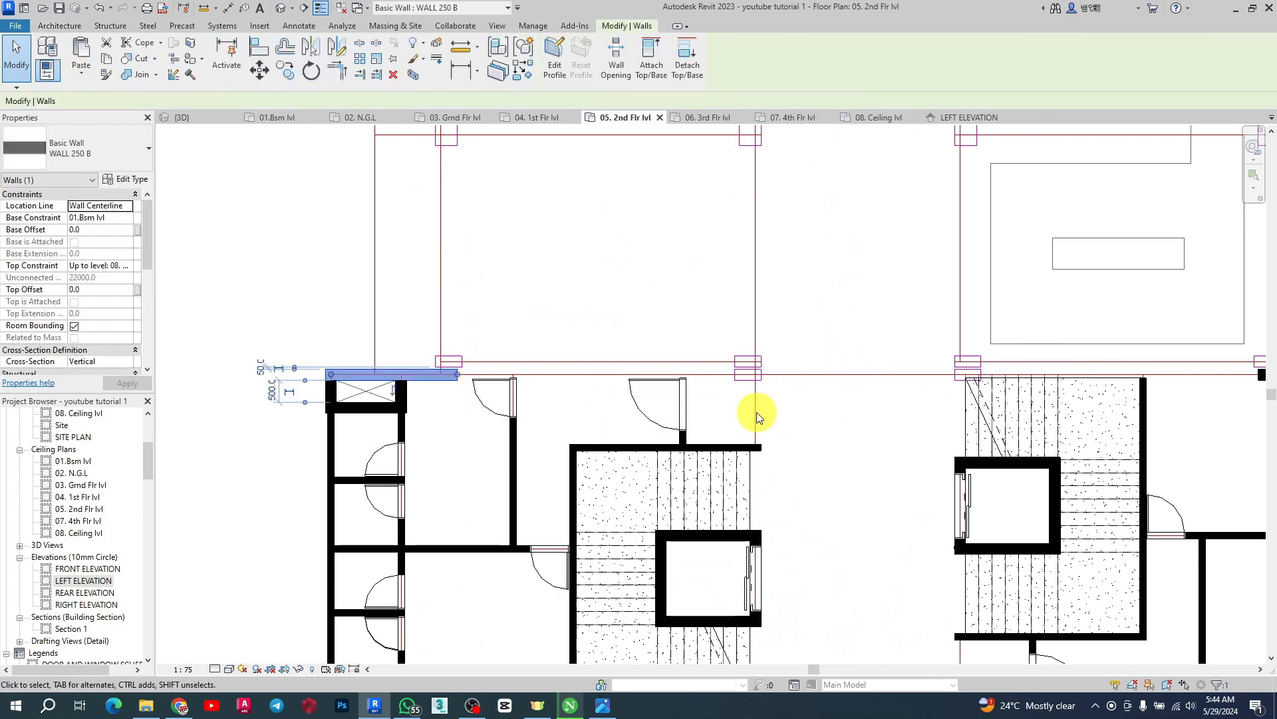
scroll(542, 457, down, 3)
scroll(394, 400, up, 3)
scroll(503, 336, down, 3)
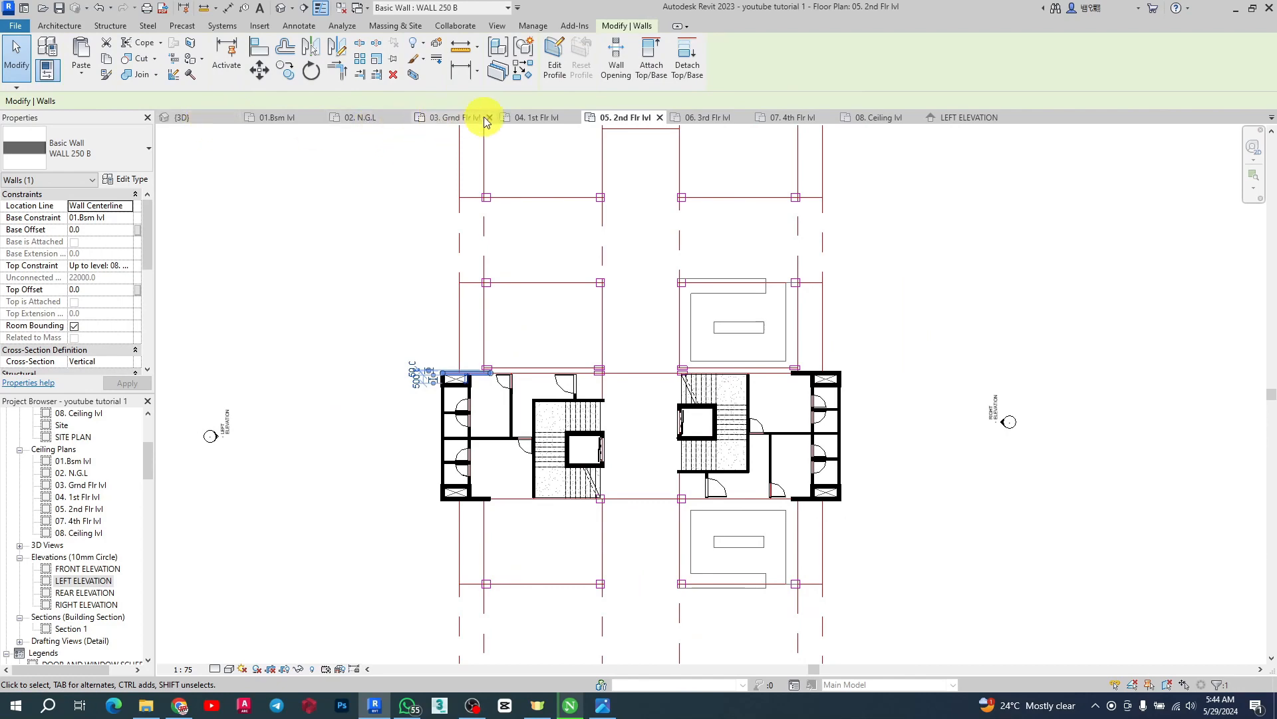
On the 04. 1st Flr lvl plan, window-select the core walls, doors, windows and front wall elements
click(532, 117)
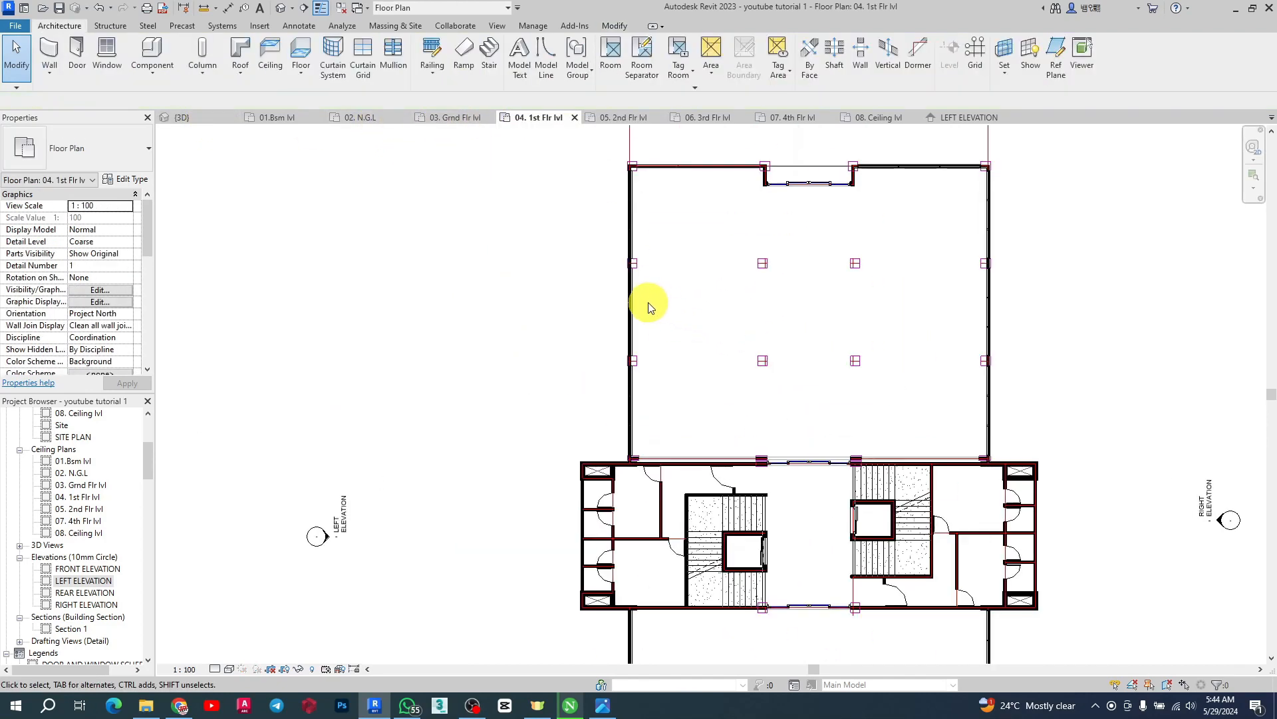
scroll(726, 181, up, 3)
scroll(561, 315, down, 4)
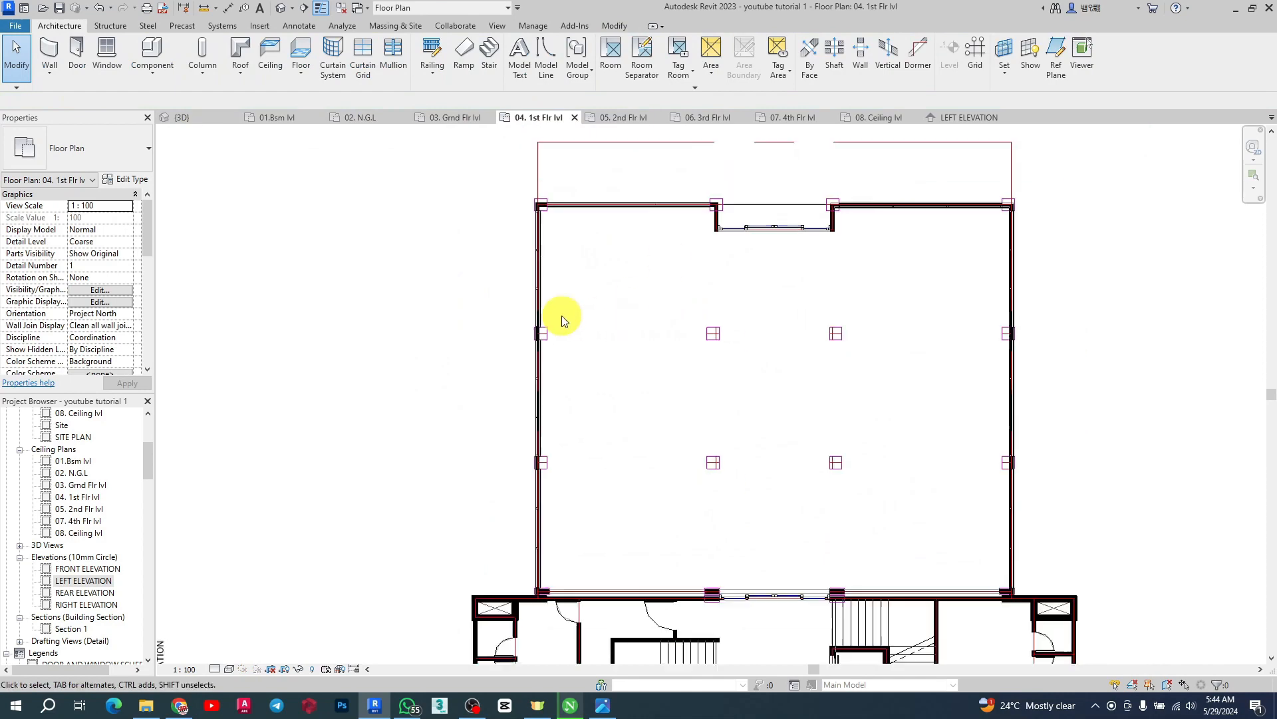
drag(491, 158, 942, 300)
scroll(551, 318, down, 2)
scroll(496, 271, down, 2)
middle_drag(475, 502, 475, 409)
scroll(483, 569, up, 2)
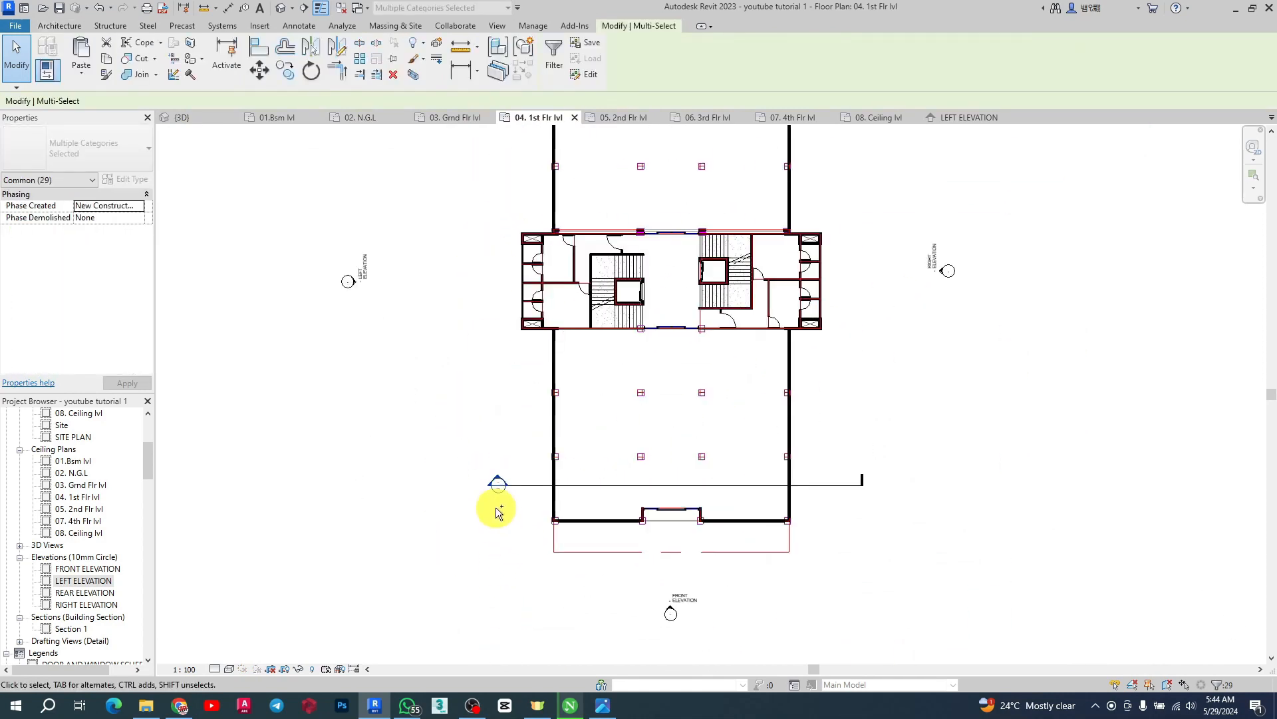
ctrl+drag(518, 497, 876, 585)
scroll(598, 220, up, 3)
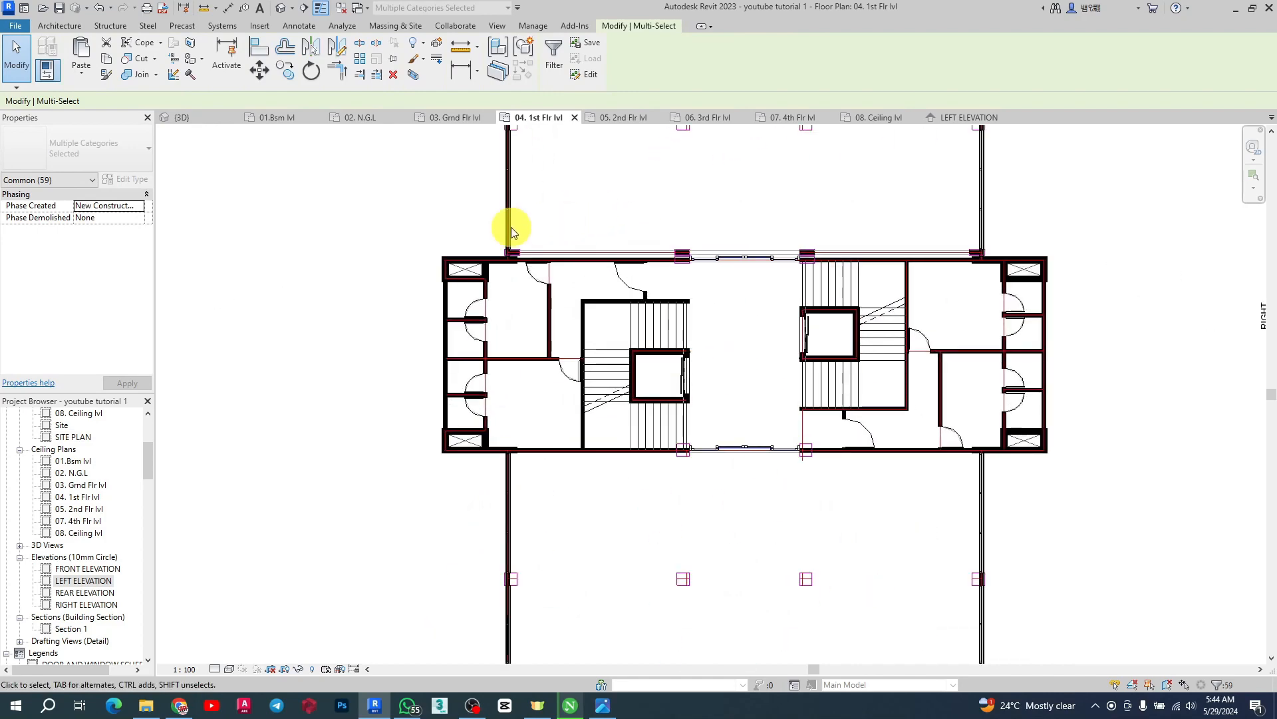
ctrl+drag(473, 211, 1012, 272)
scroll(565, 314, up, 2)
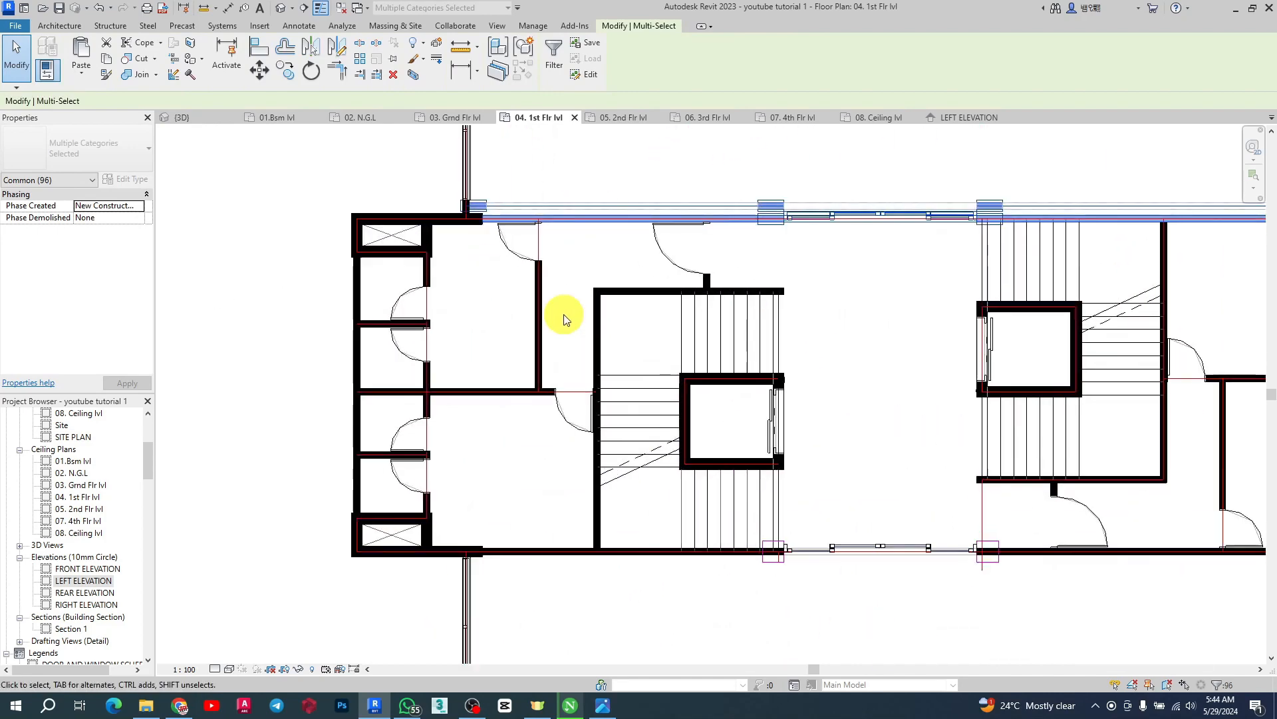
scroll(467, 180, down, 4)
scroll(535, 326, up, 3)
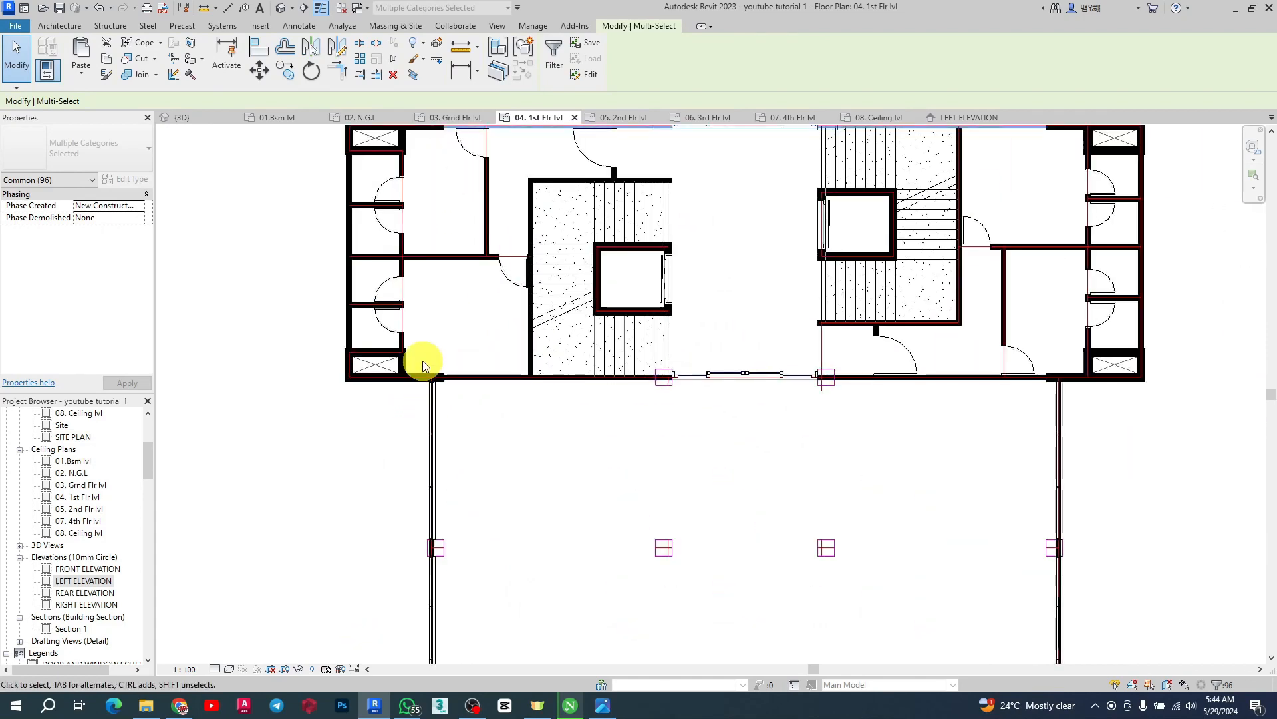
ctrl+drag(421, 353, 1088, 419)
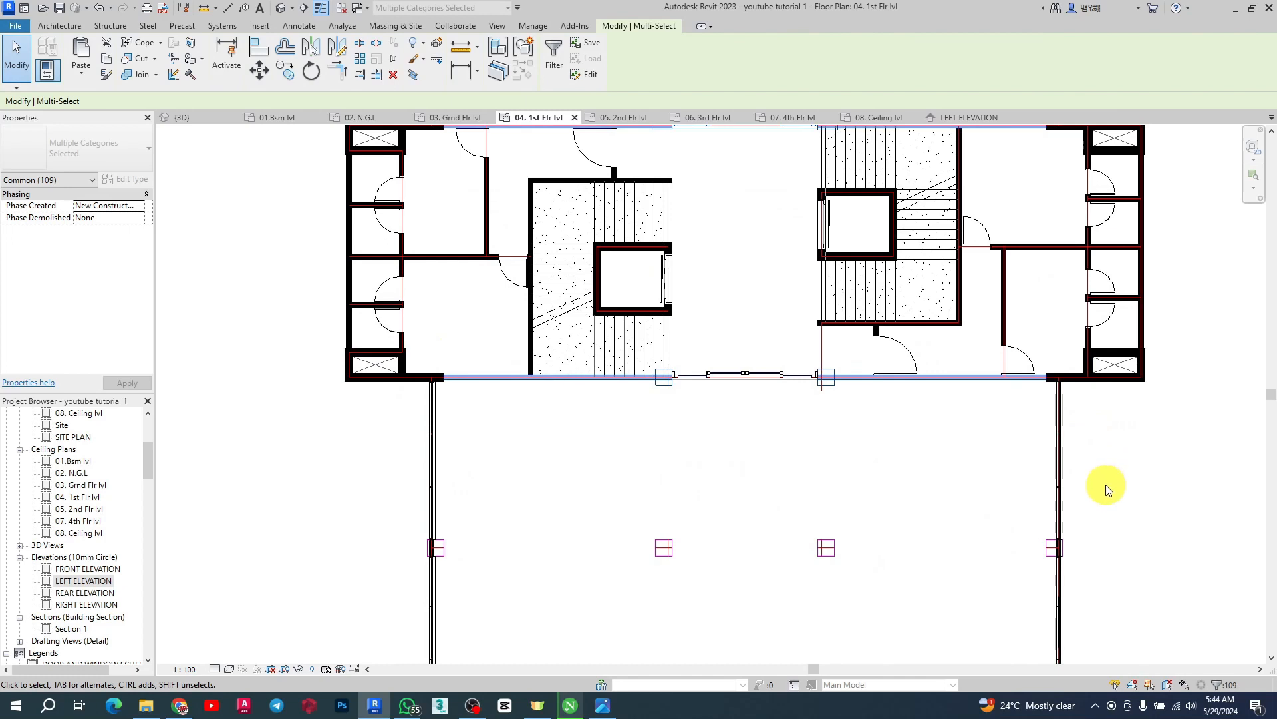
Filter the selection to exclude the Lines (T AXIS 2) and Lines (COLUMN) categories
click(554, 55)
drag(1098, 11, 690, 77)
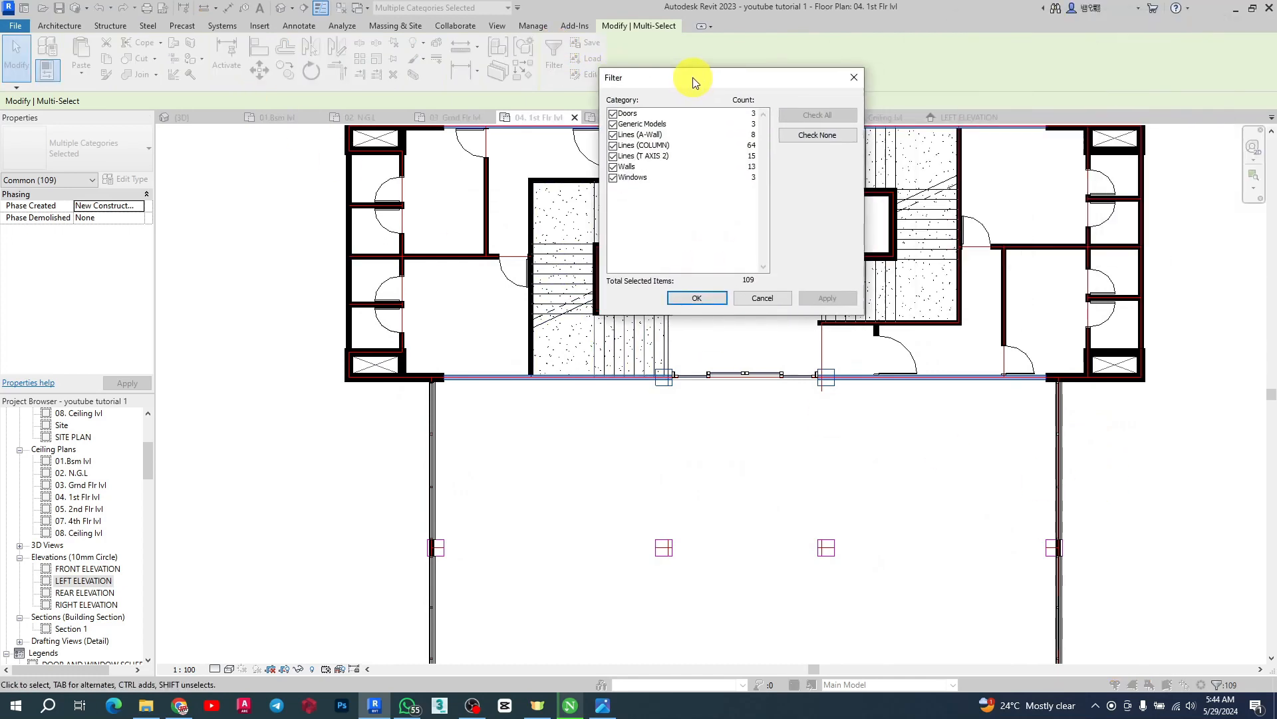
click(611, 156)
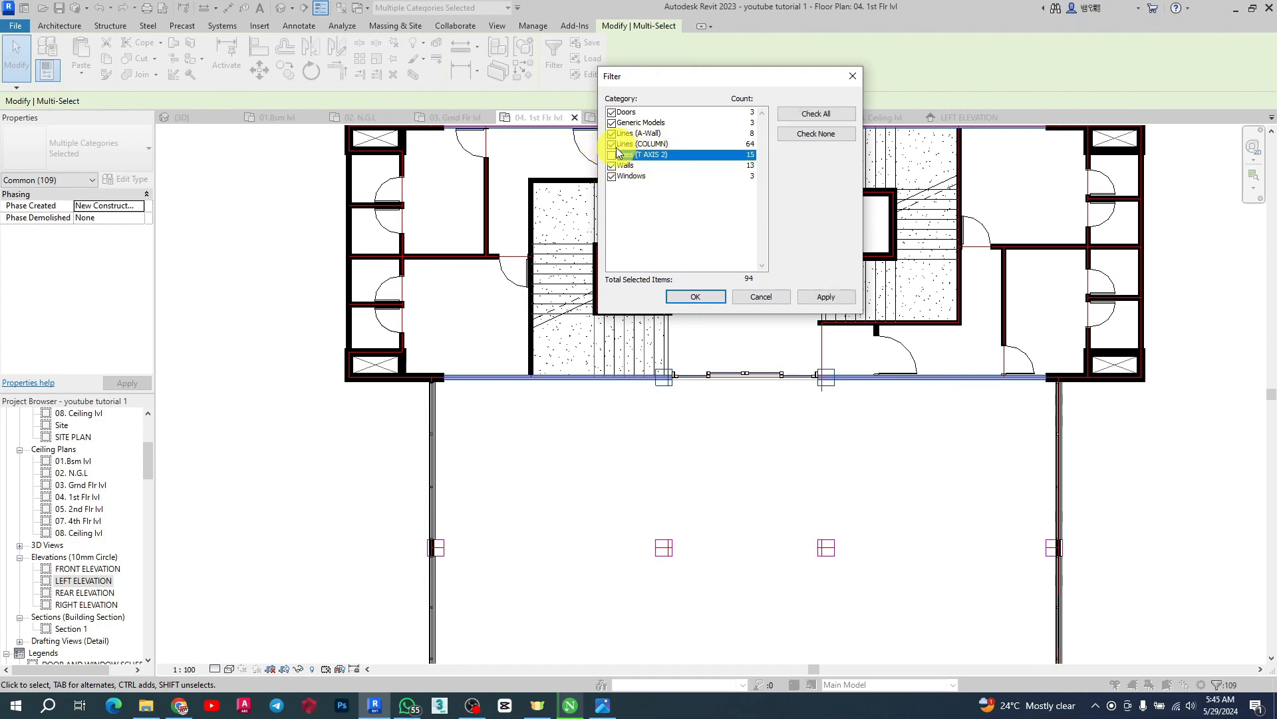
click(612, 144)
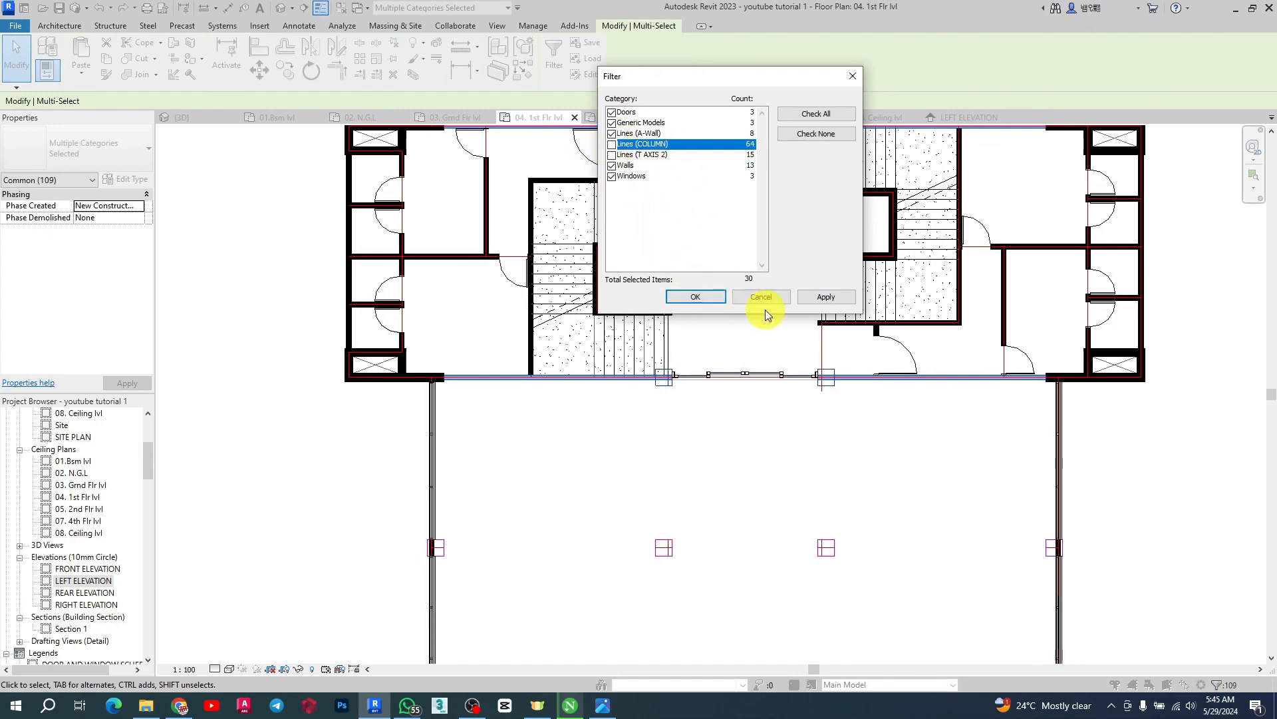
click(695, 297)
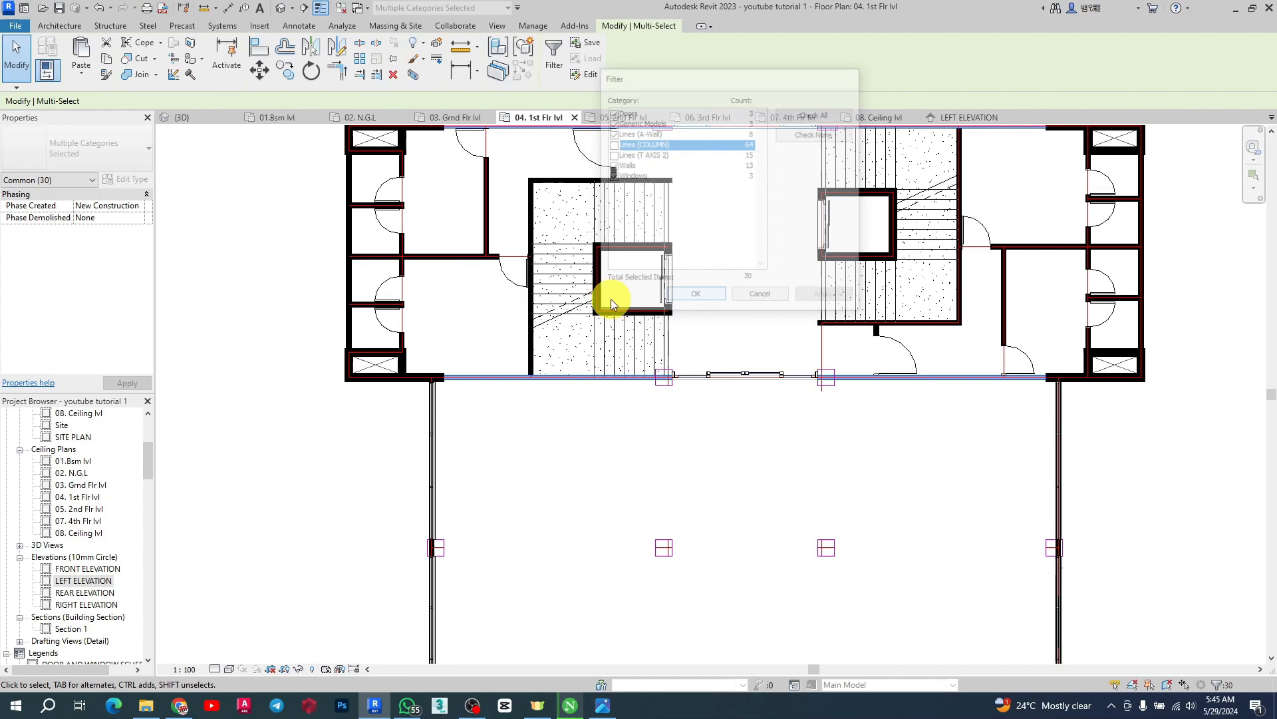
Paste the copied first-floor elements aligned to the 05. 2nd Flr lvl level
click(81, 75)
click(121, 127)
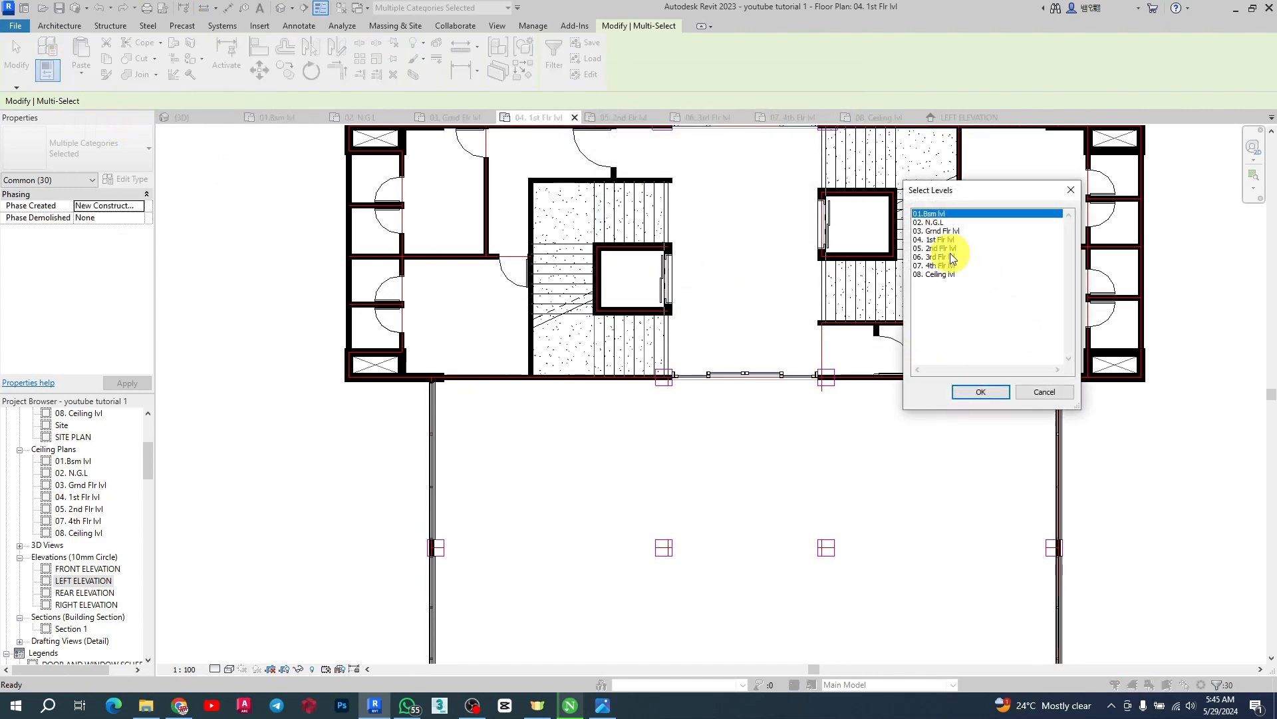
click(990, 398)
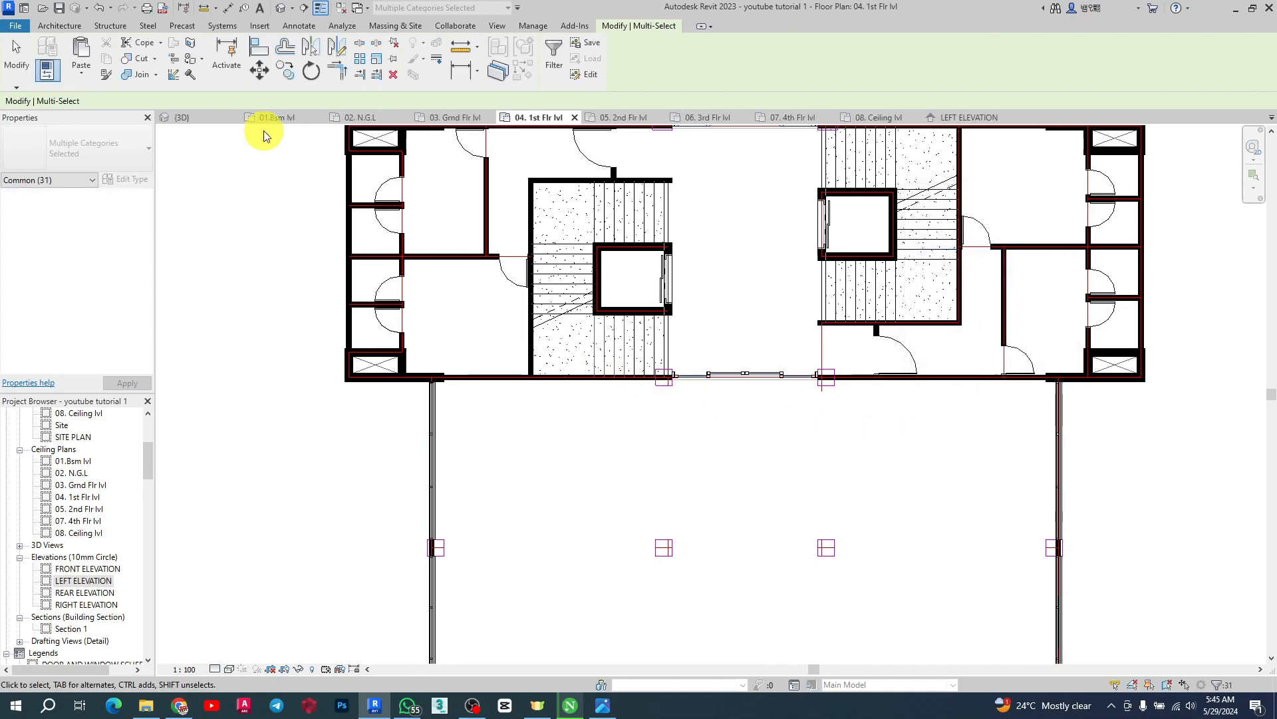
Review the pasted core and front wall on the 05. 2nd Flr lvl plan
click(626, 118)
scroll(470, 368, up, 7)
scroll(366, 374, down, 5)
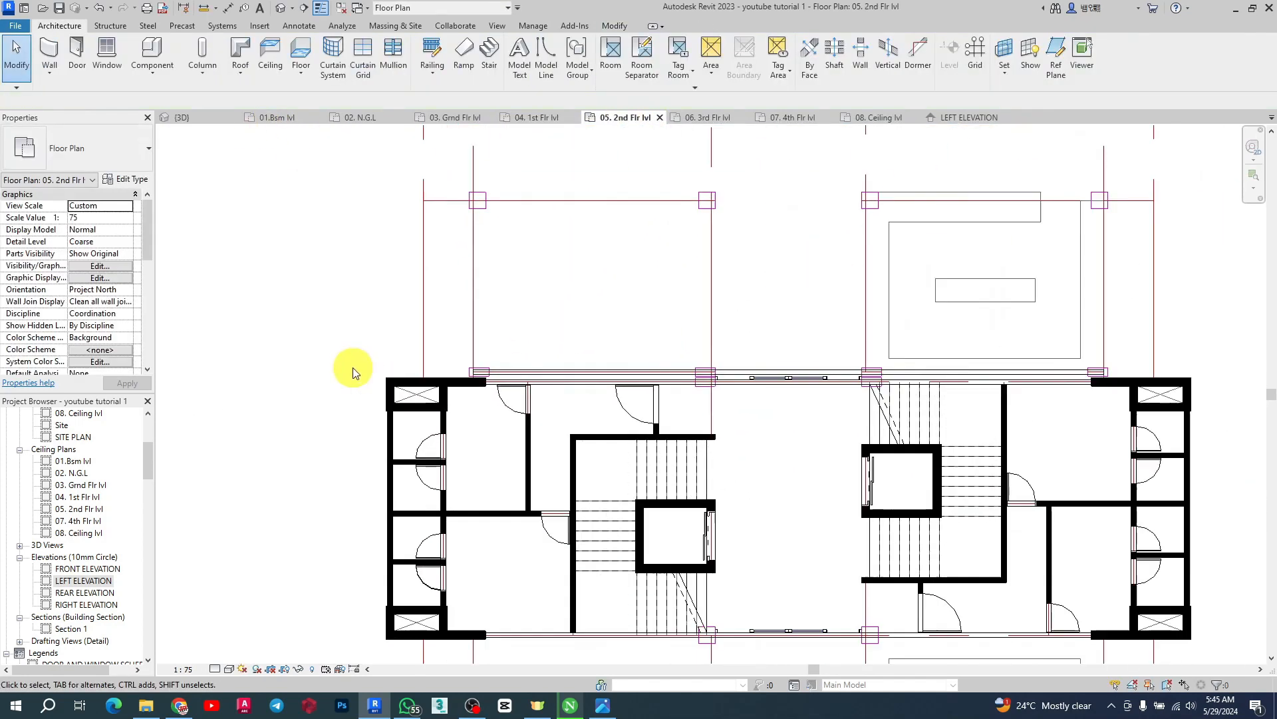
scroll(761, 370, up, 6)
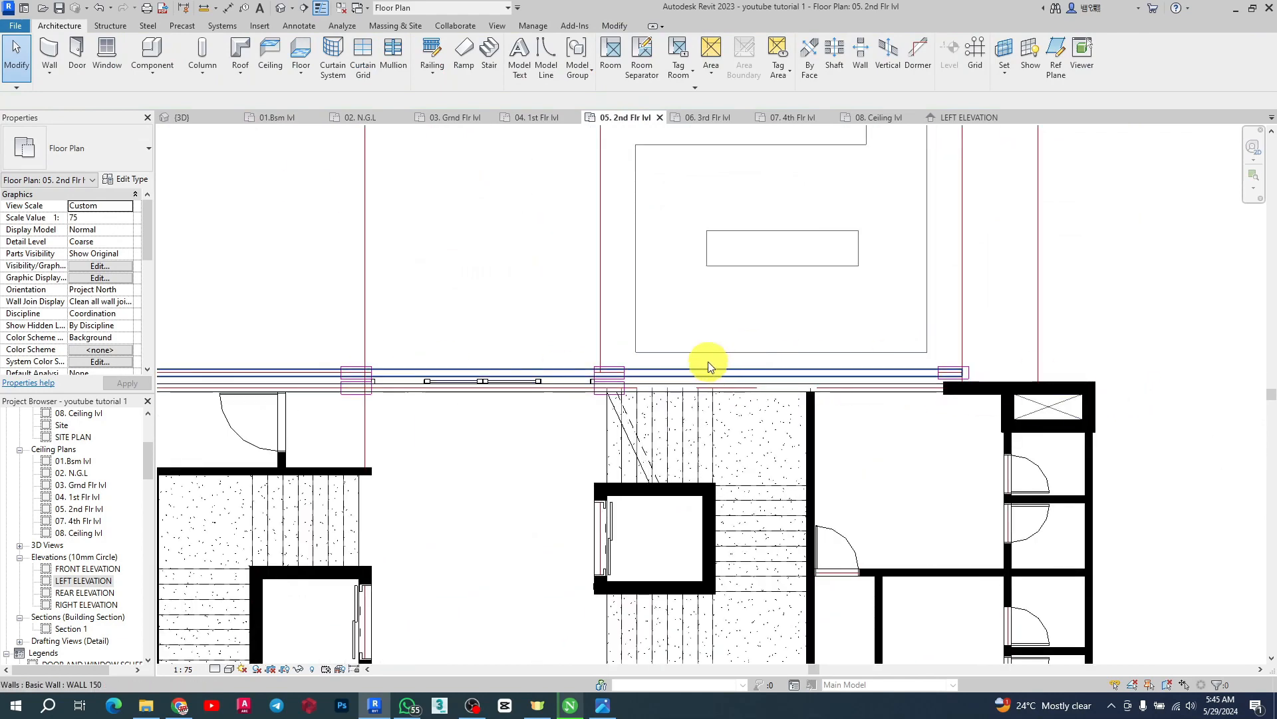
scroll(707, 195, down, 4)
scroll(611, 515, up, 4)
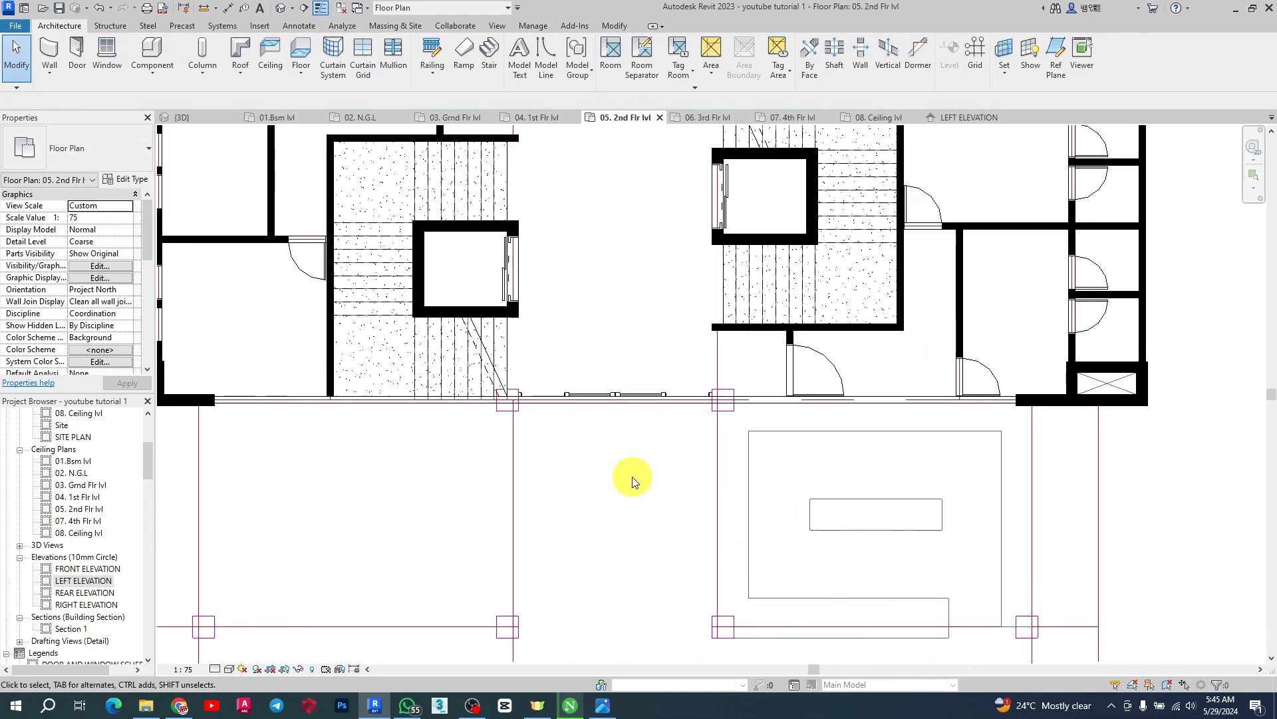
click(290, 403)
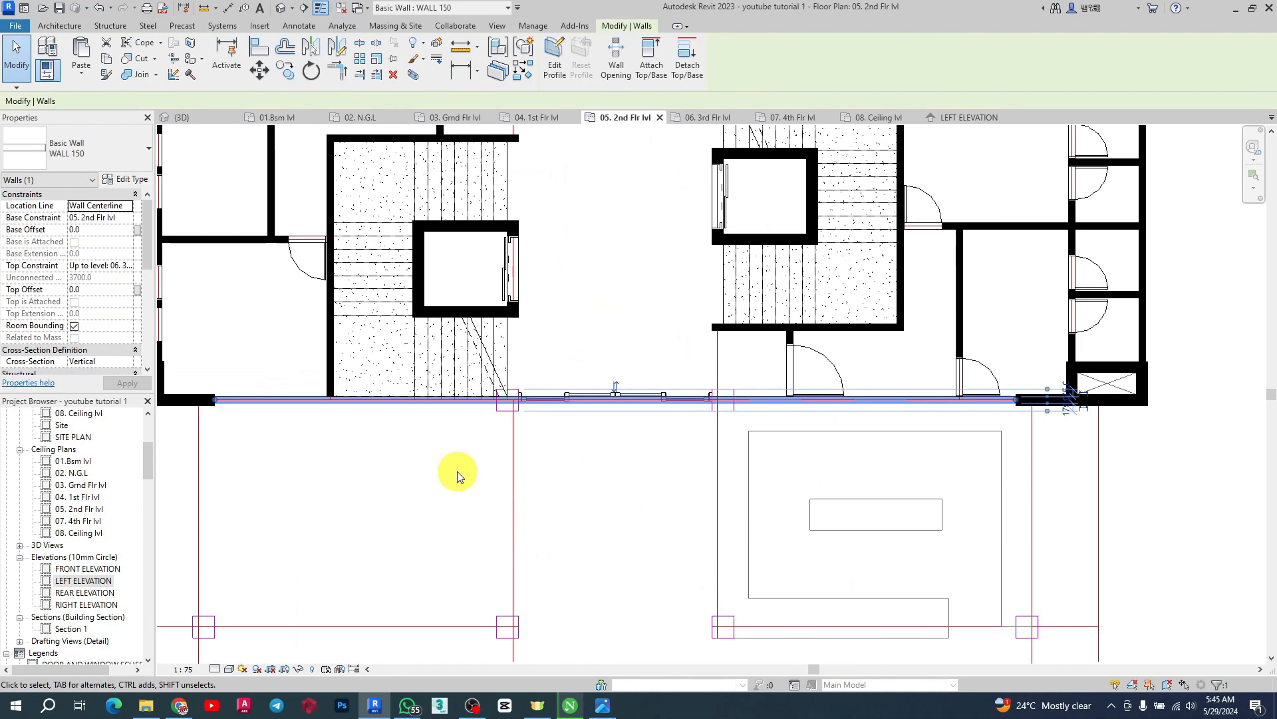
scroll(753, 439, down, 2)
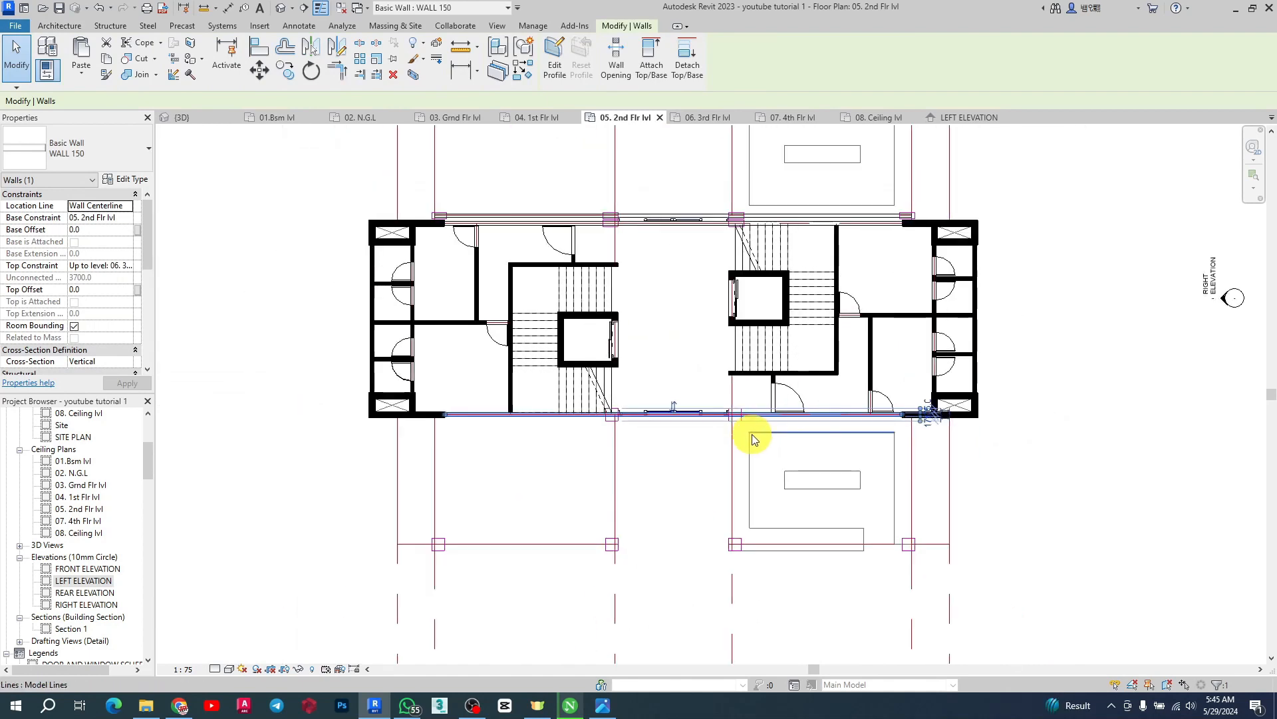
In the 3D view, copy the ground-floor corner window and paste it aligned to levels 04. 1st Flr lvl and 05. 2nd Flr lvl
click(194, 117)
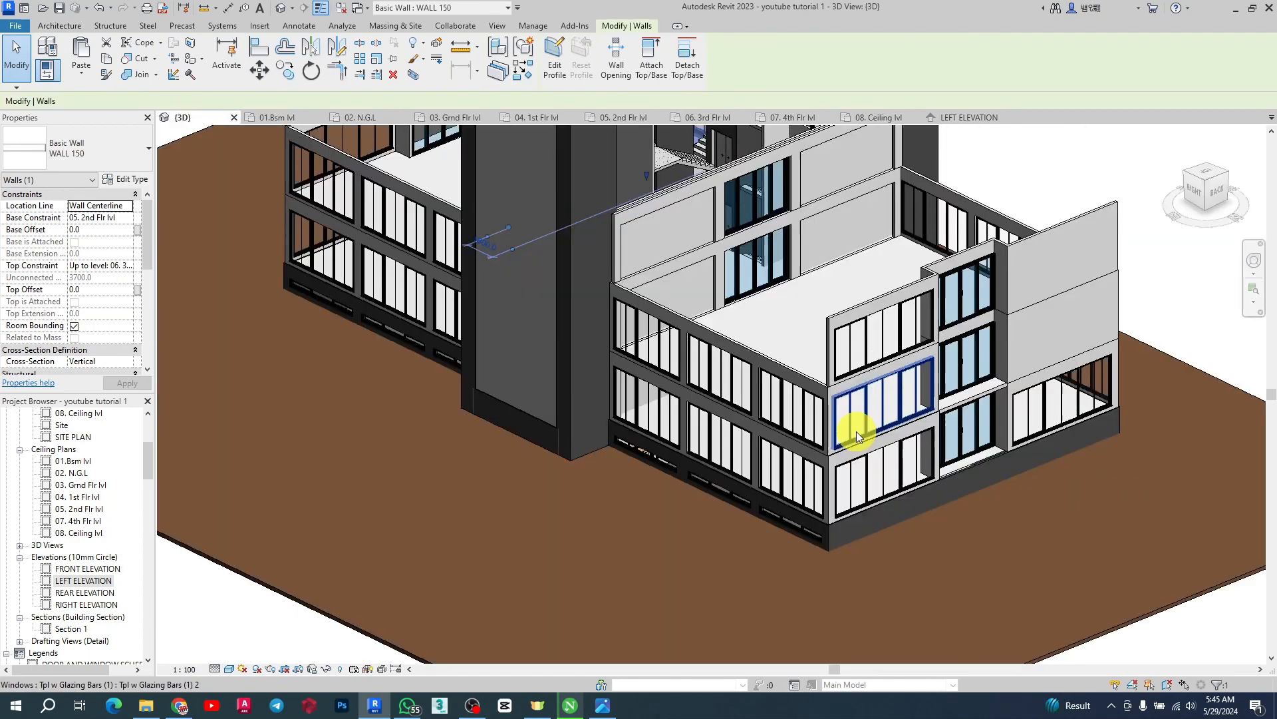
scroll(810, 495, down, 2)
scroll(779, 215, up, 3)
scroll(748, 342, down, 2)
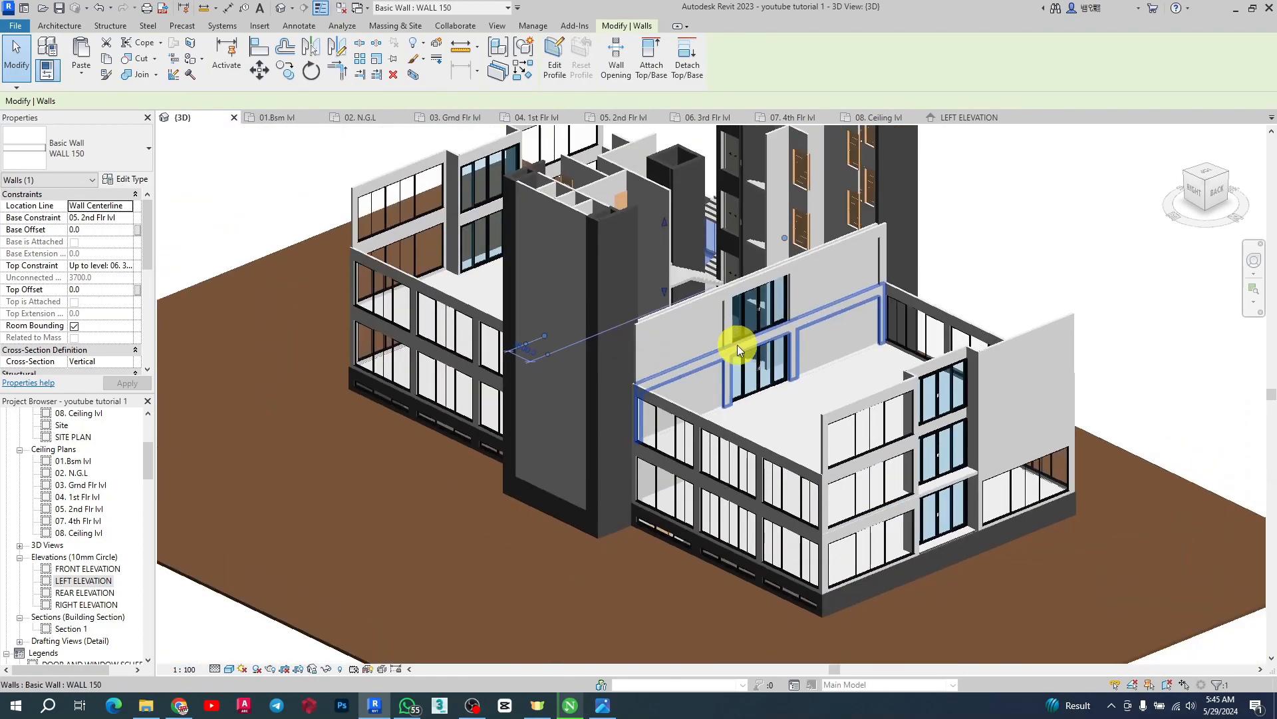
shift+middle_drag(581, 325, 685, 346)
shift+middle_drag(614, 288, 544, 325)
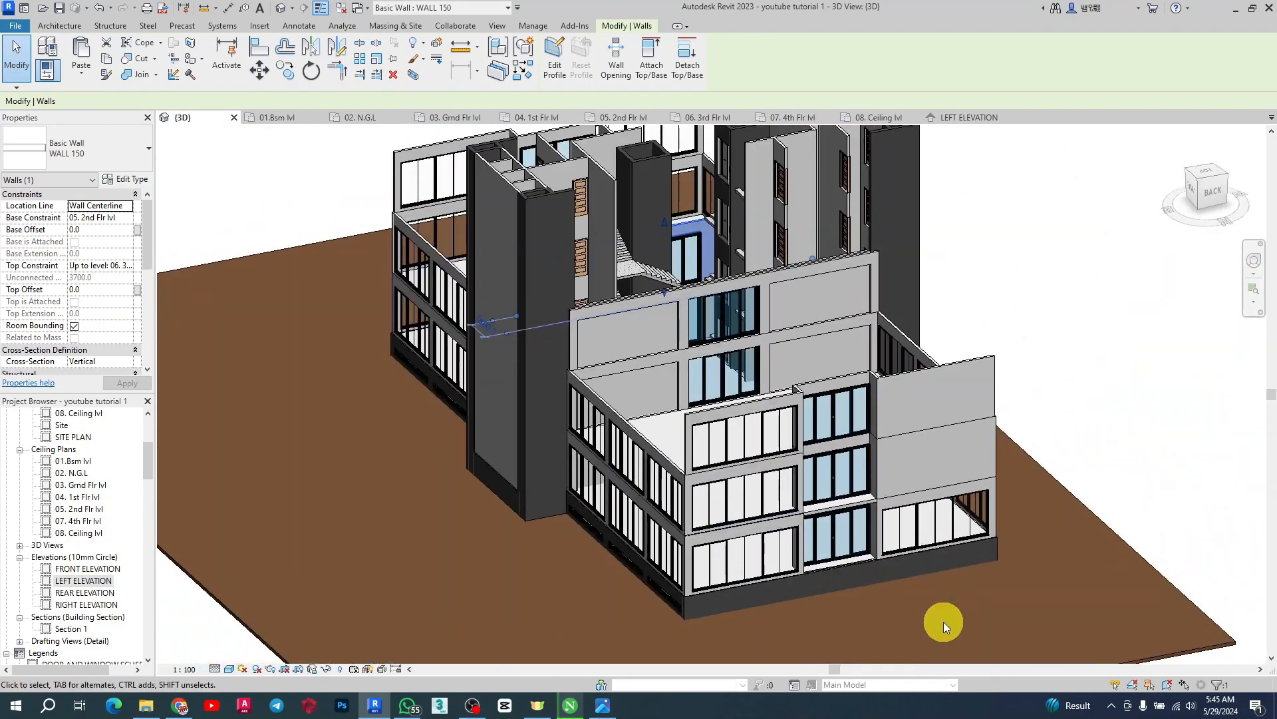
click(934, 517)
shift+middle_drag(934, 517, 816, 433)
scroll(816, 433, up, 5)
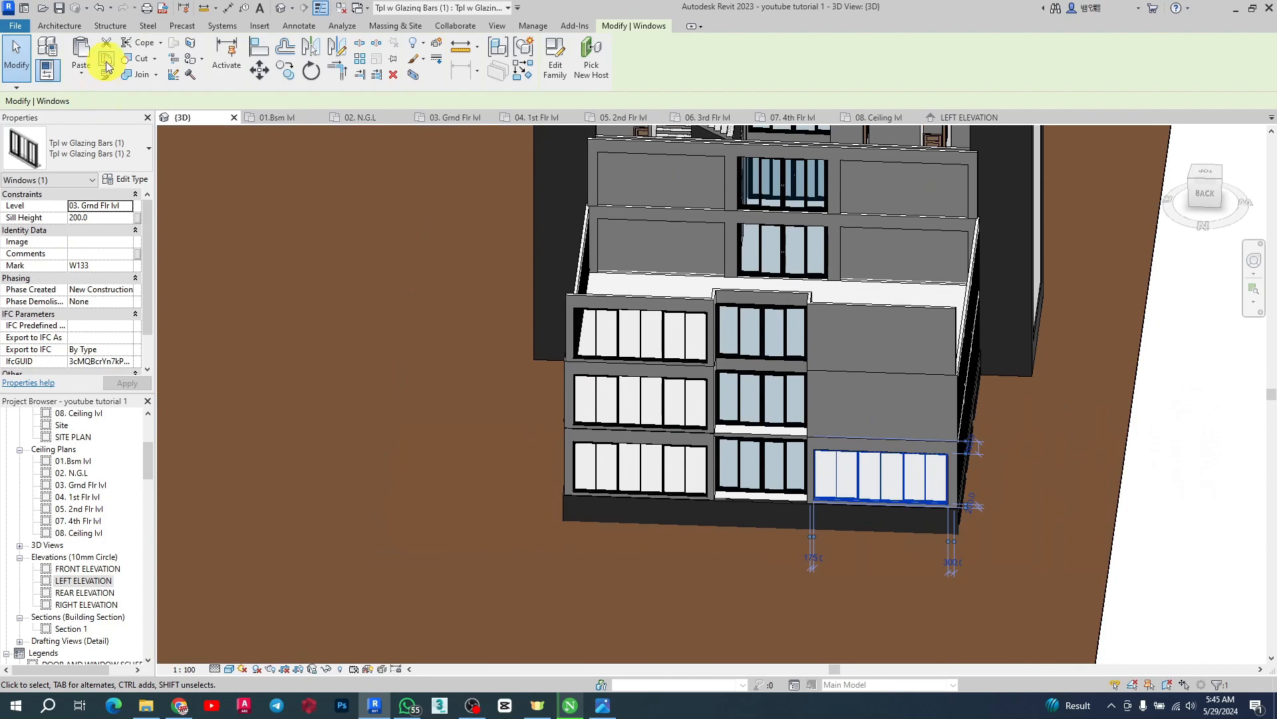
click(76, 84)
click(128, 122)
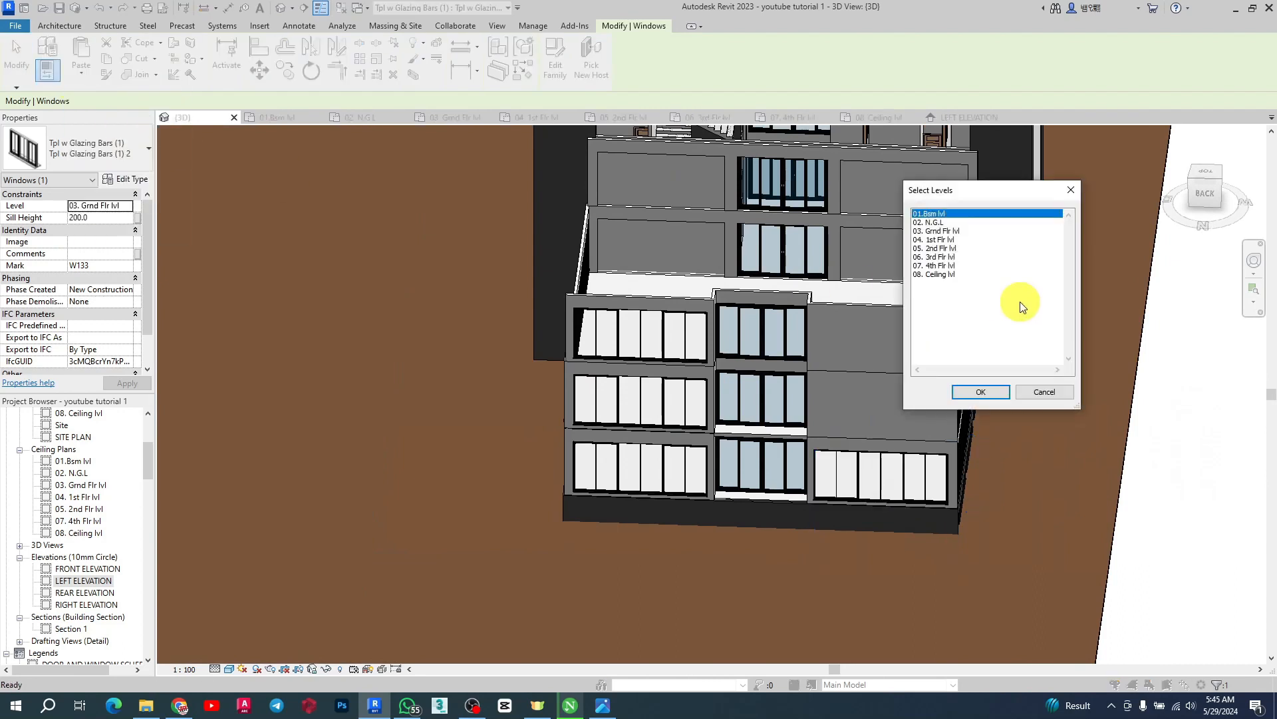
ctrl+click(936, 248)
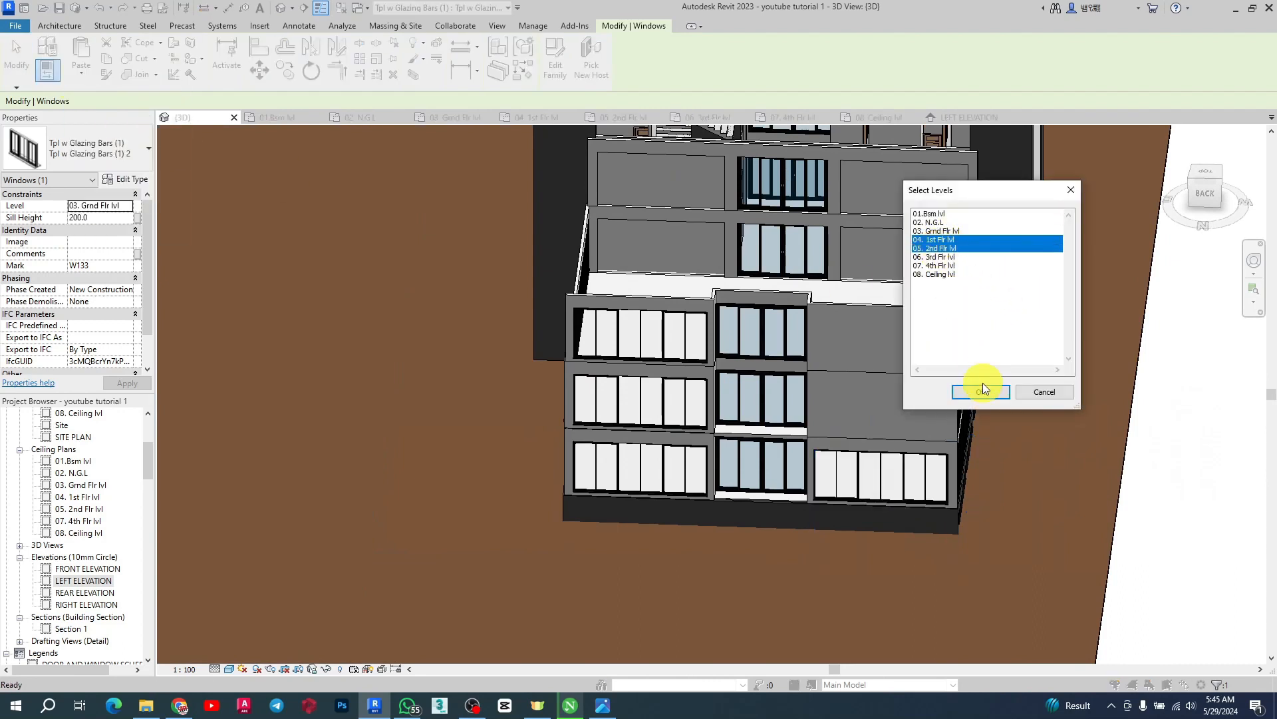
click(983, 391)
key(Escape)
Select the two second-floor core walls beside the stair and raise their top constraint to a higher level
shift+middle_drag(890, 413, 562, 373)
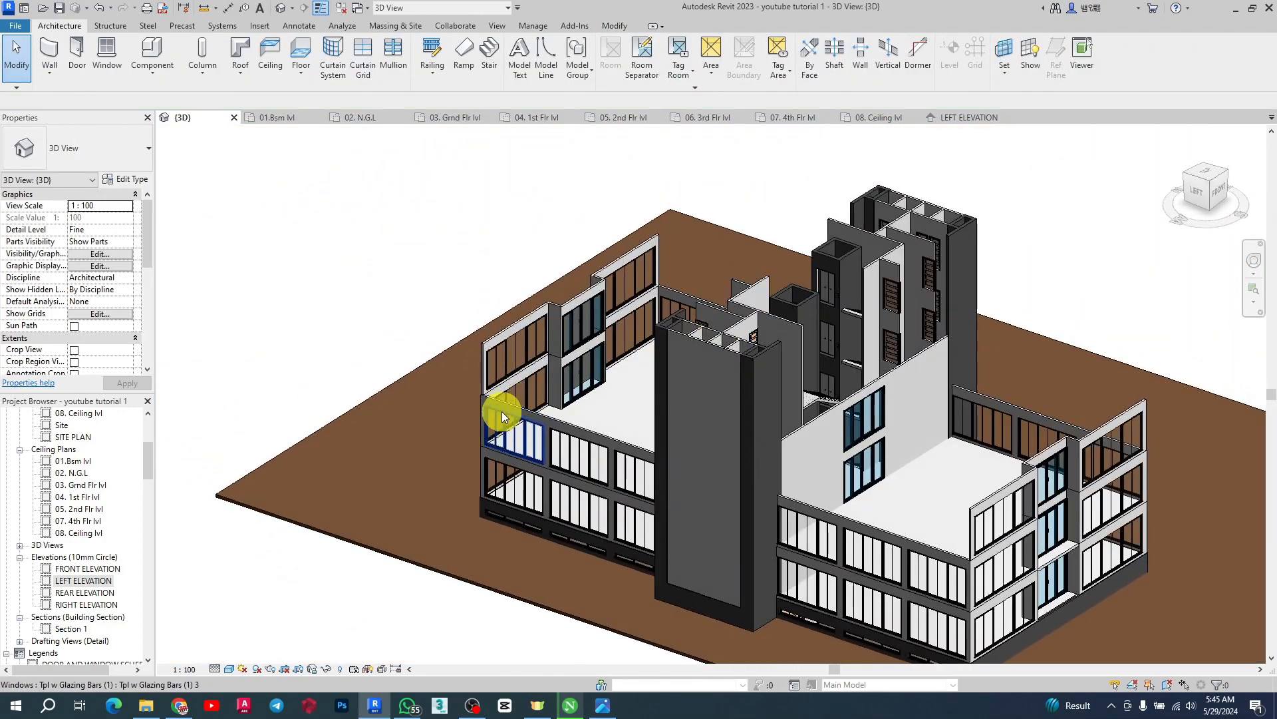
shift+middle_drag(501, 411, 573, 409)
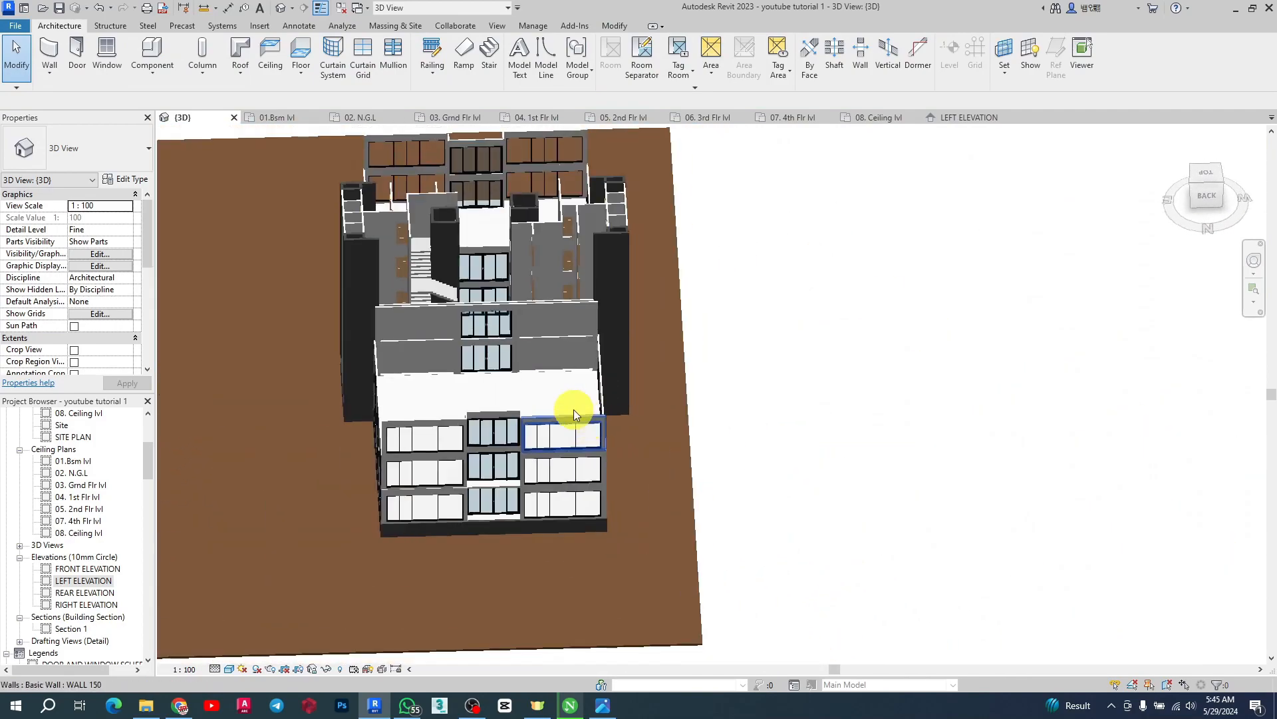
shift+middle_drag(434, 292, 598, 294)
scroll(425, 338, up, 3)
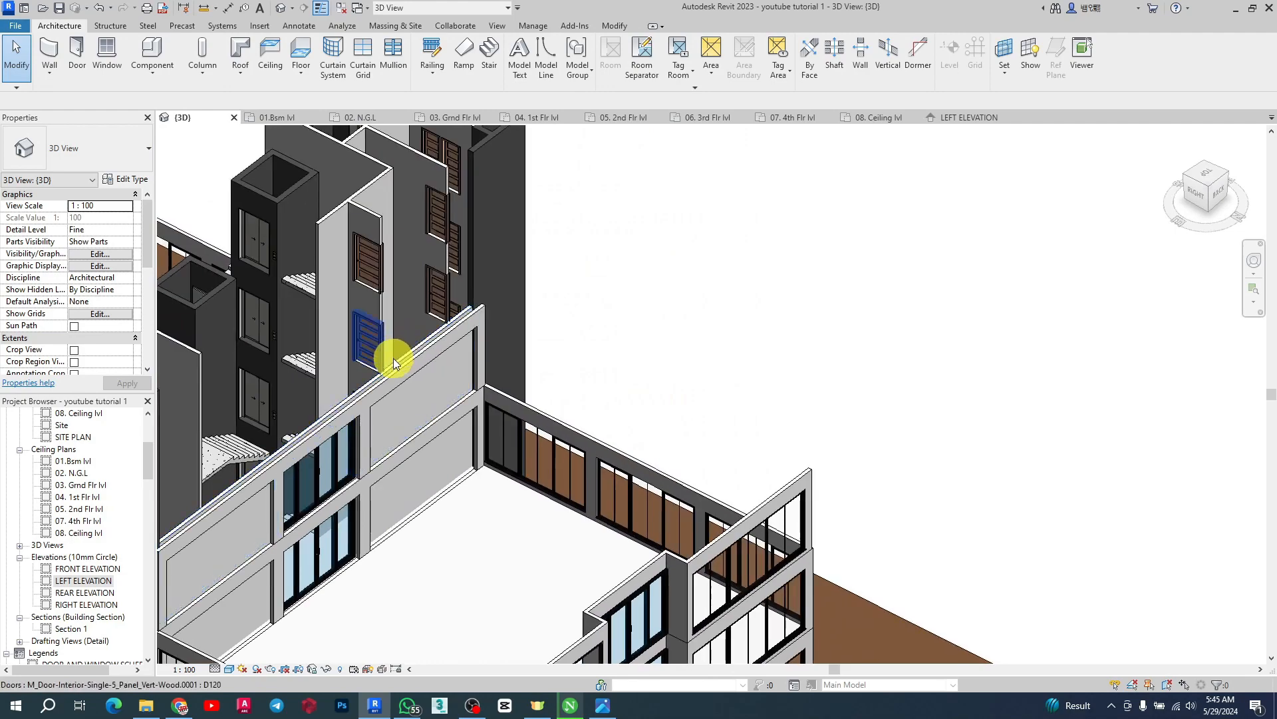
scroll(309, 421, up, 3)
click(333, 417)
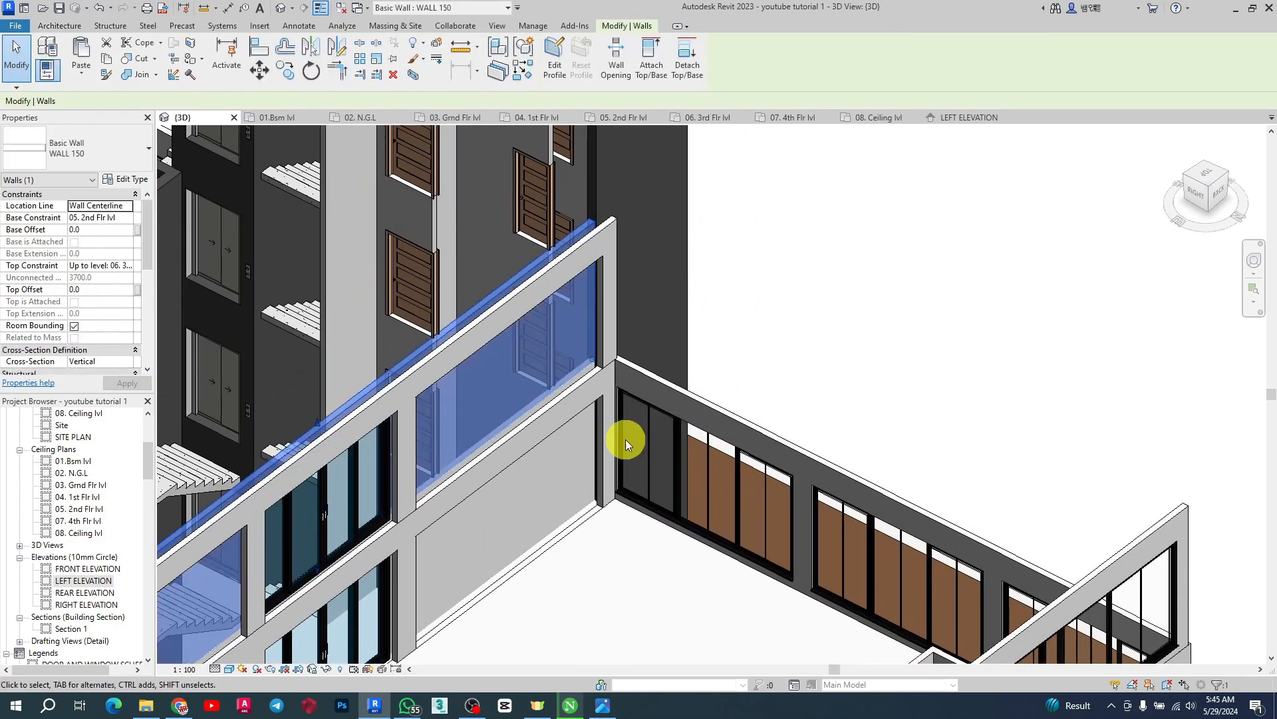
scroll(776, 422, down, 5)
shift+middle_drag(775, 422, 712, 371)
scroll(565, 507, up, 5)
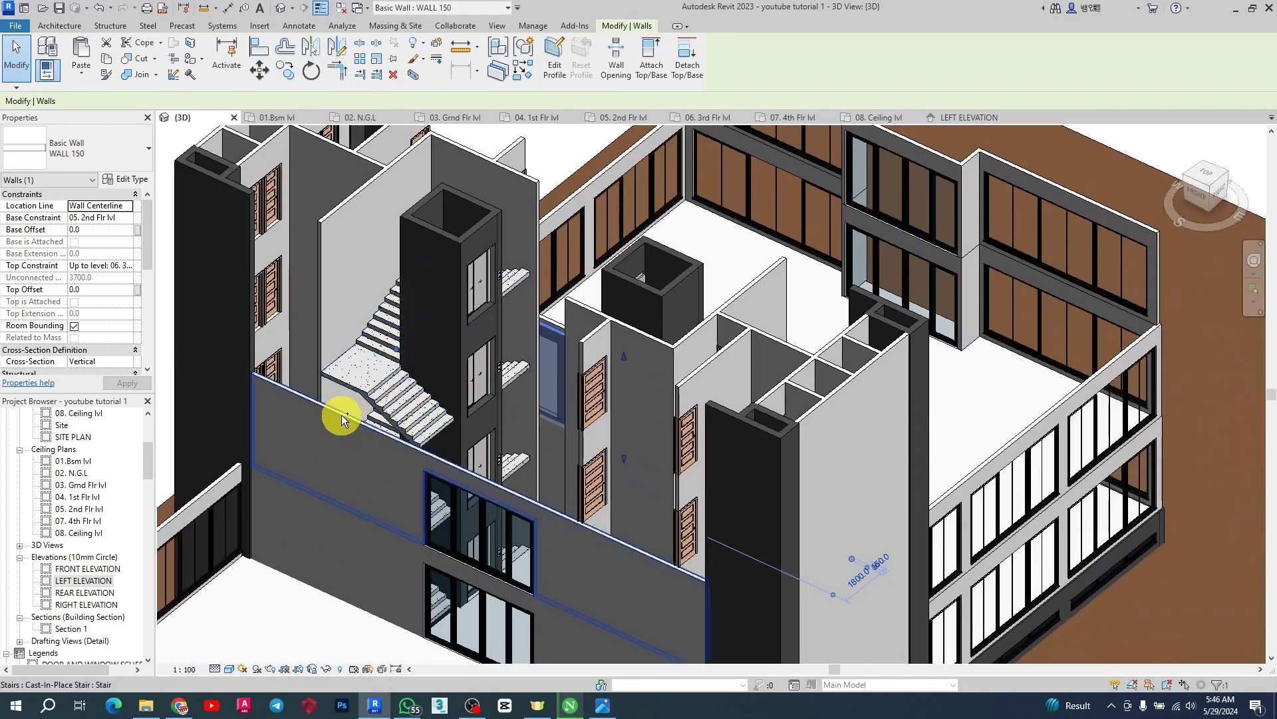
ctrl+click(624, 581)
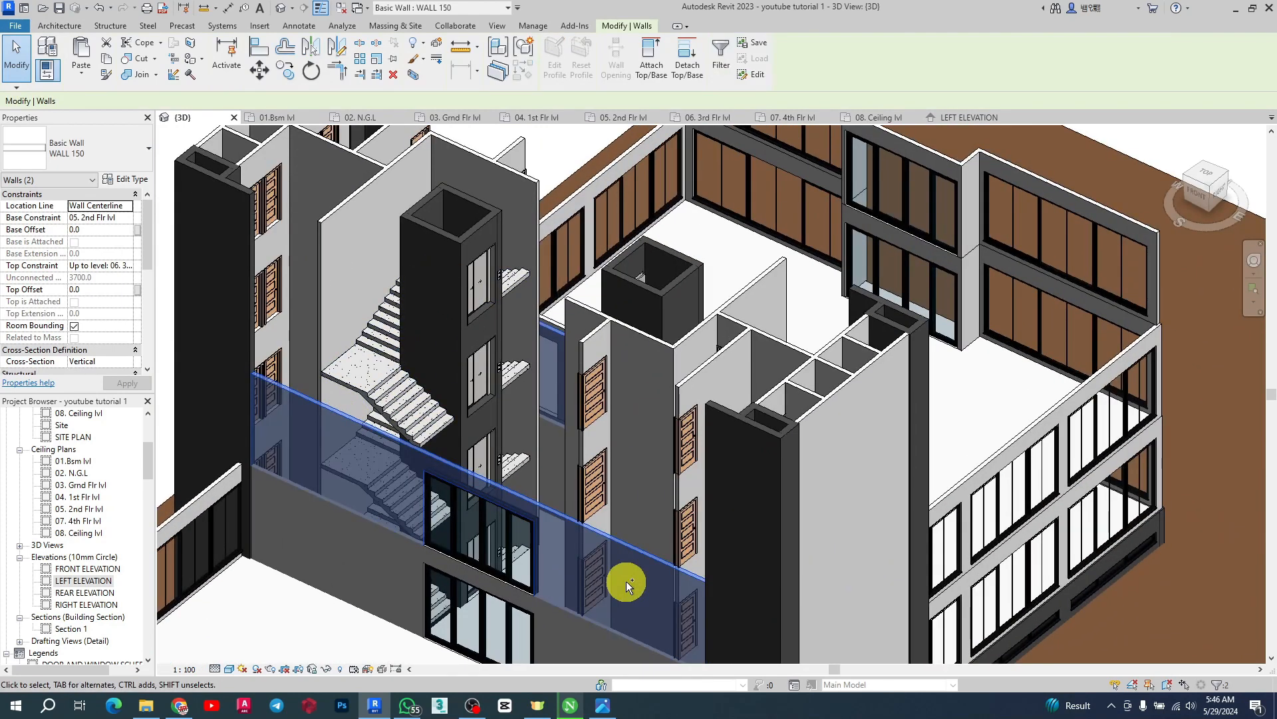
scroll(472, 400, down, 3)
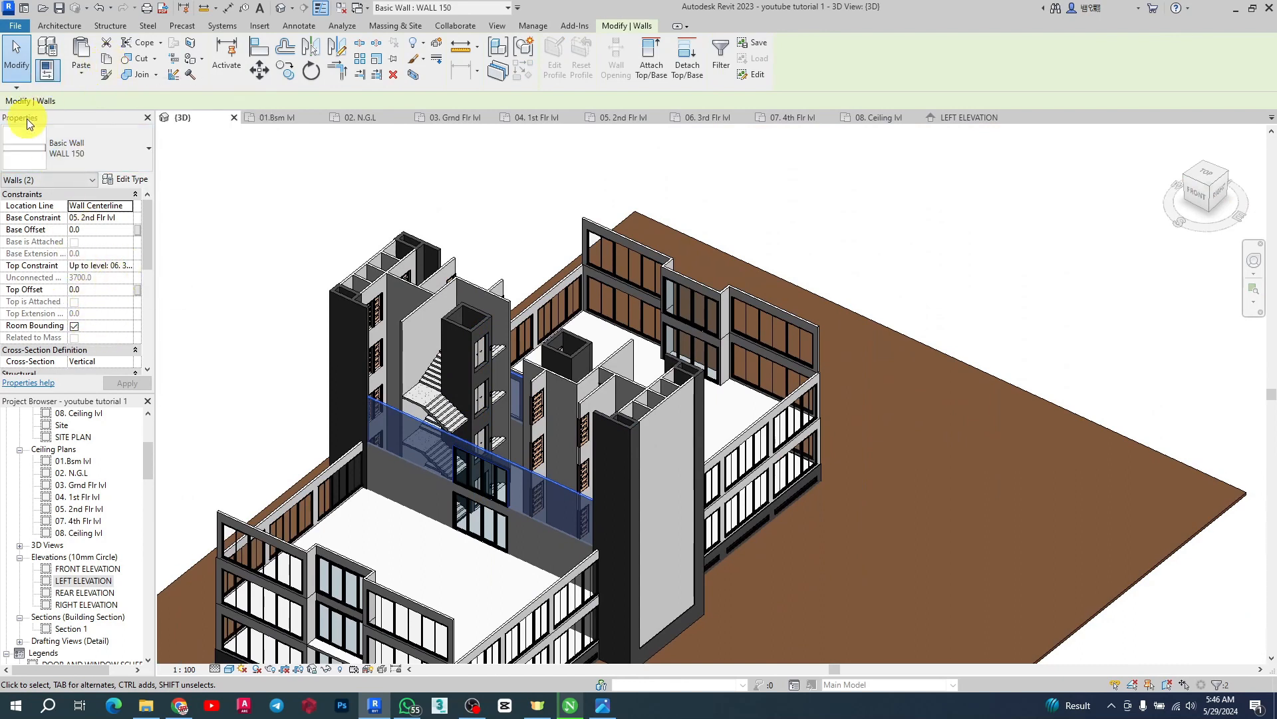
click(131, 266)
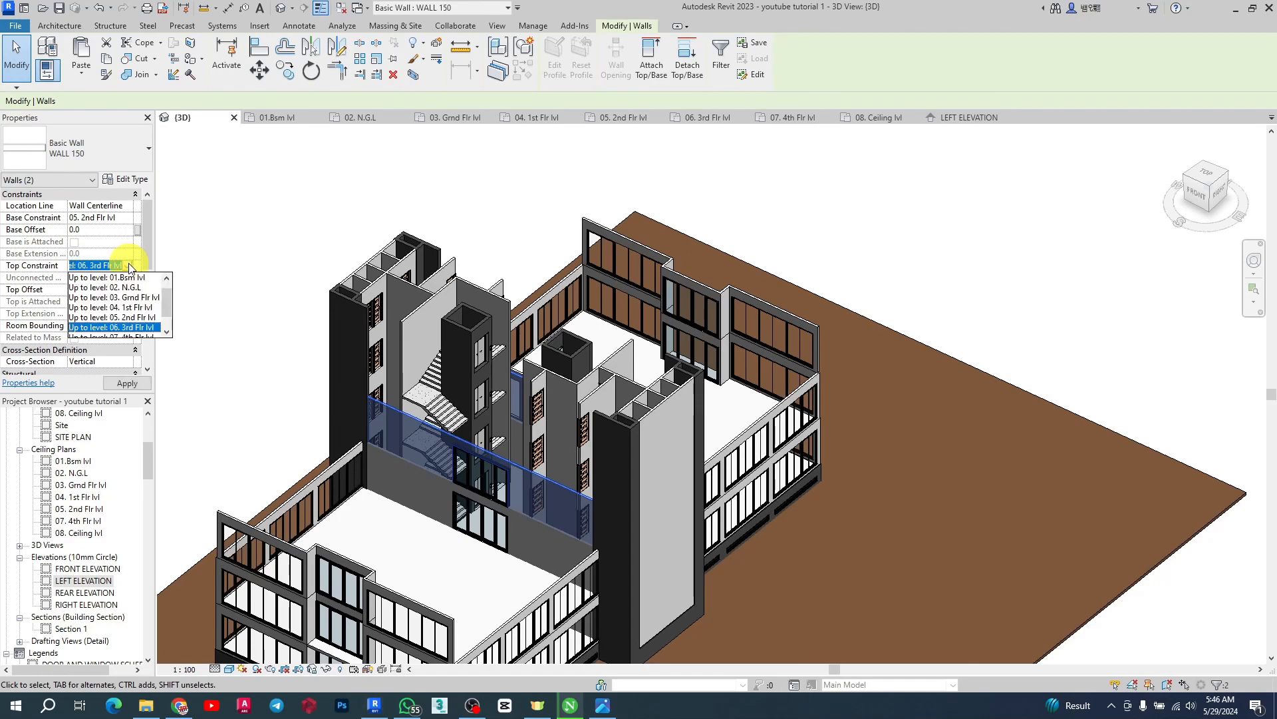
click(114, 327)
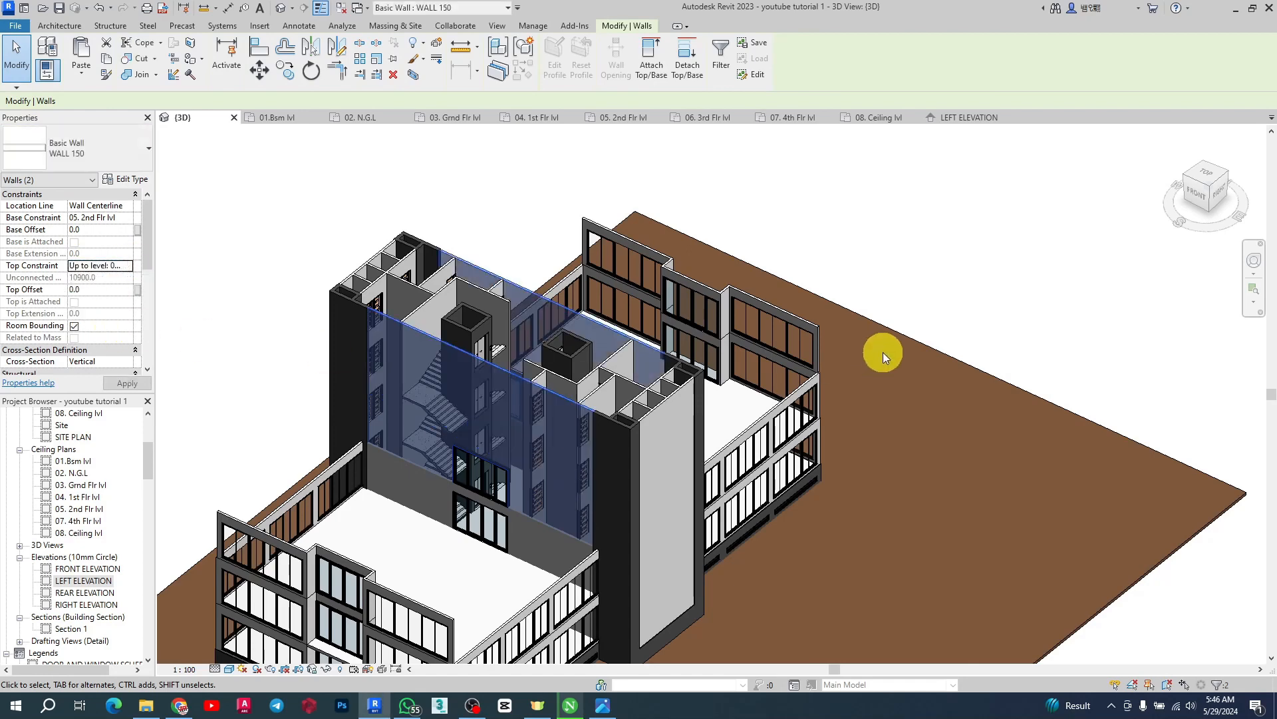
click(927, 250)
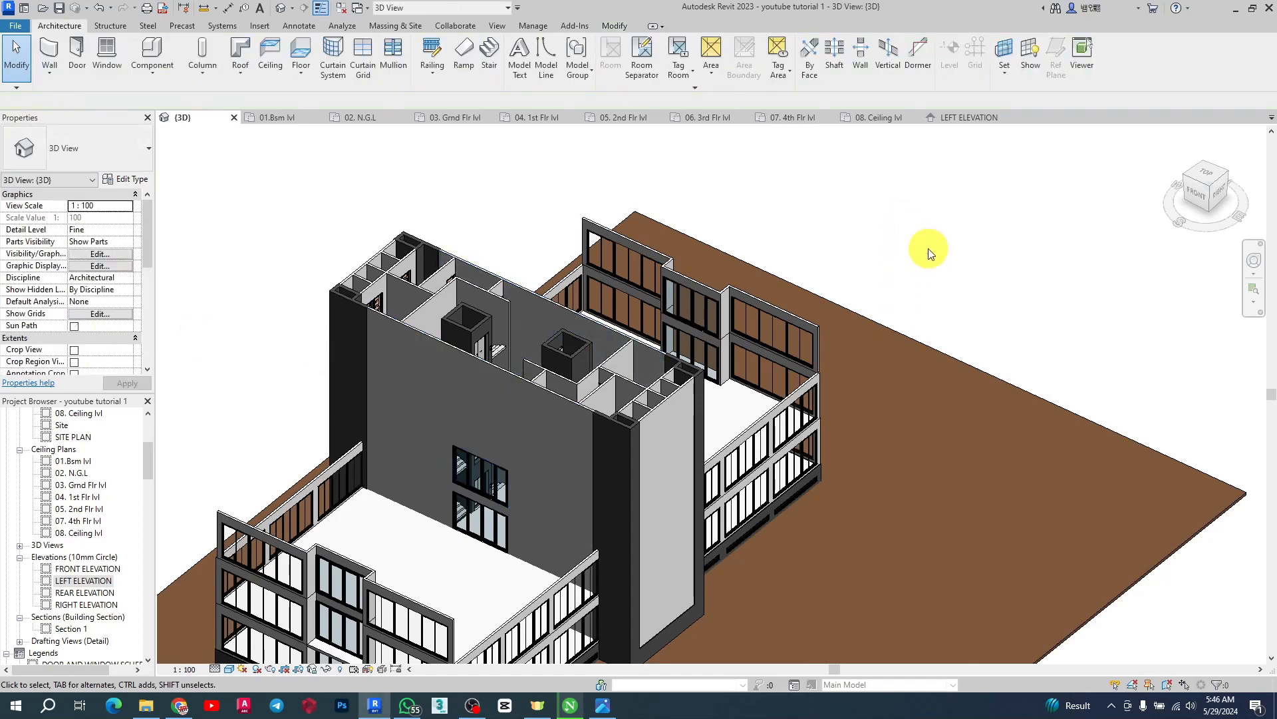
Extend the second-floor front wall's top constraint up to 08. Ceiling lvl
shift+middle_drag(928, 249, 525, 390)
scroll(506, 406, up, 3)
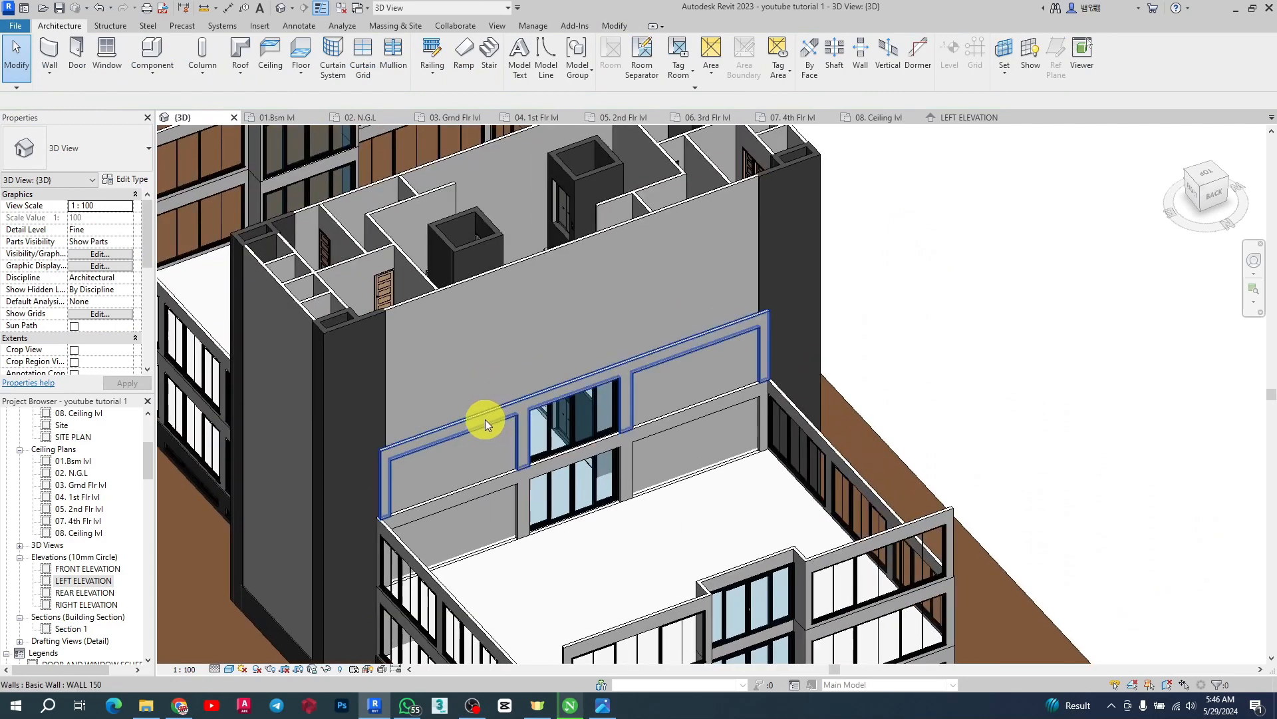
click(485, 419)
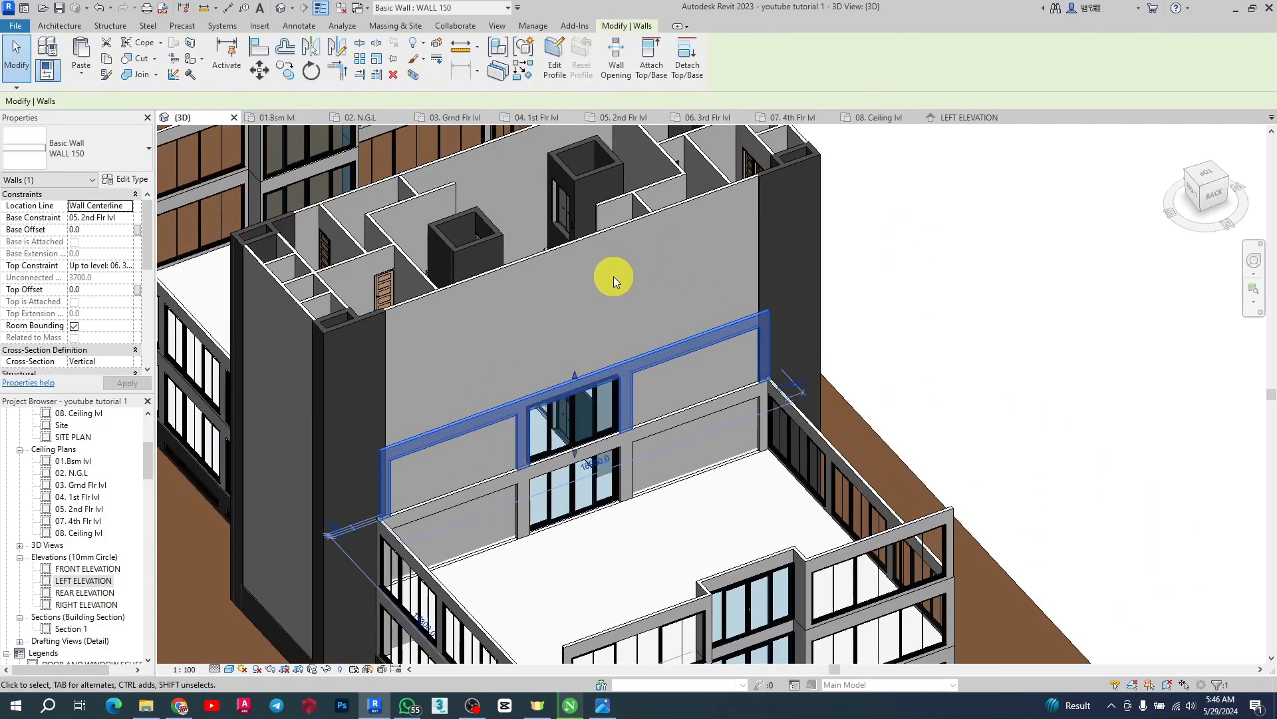
click(135, 268)
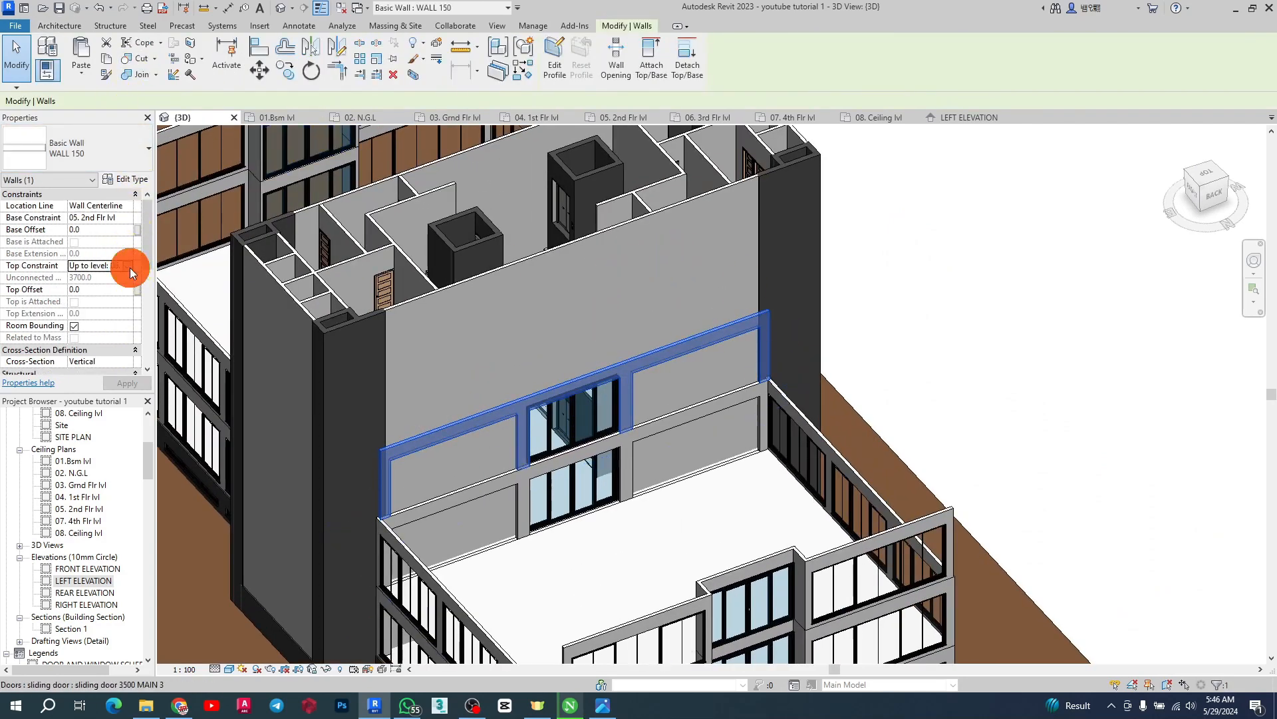
click(127, 266)
scroll(118, 329, down, 1)
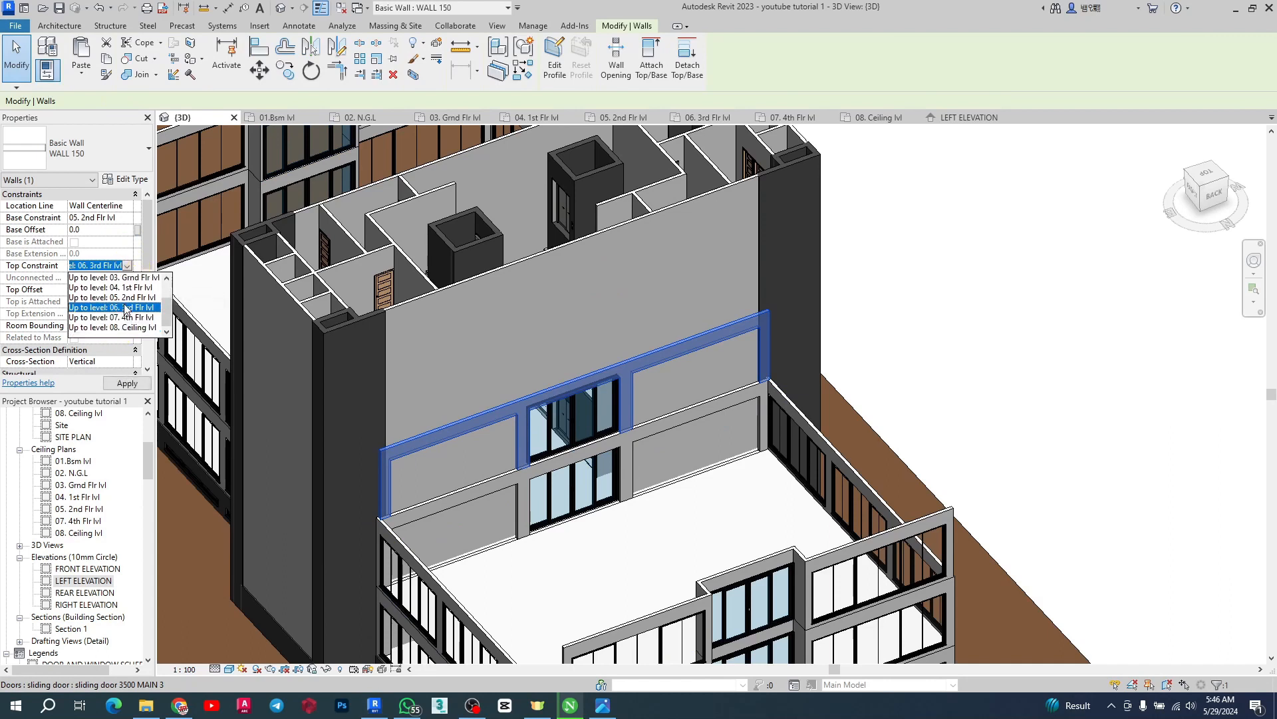
click(119, 319)
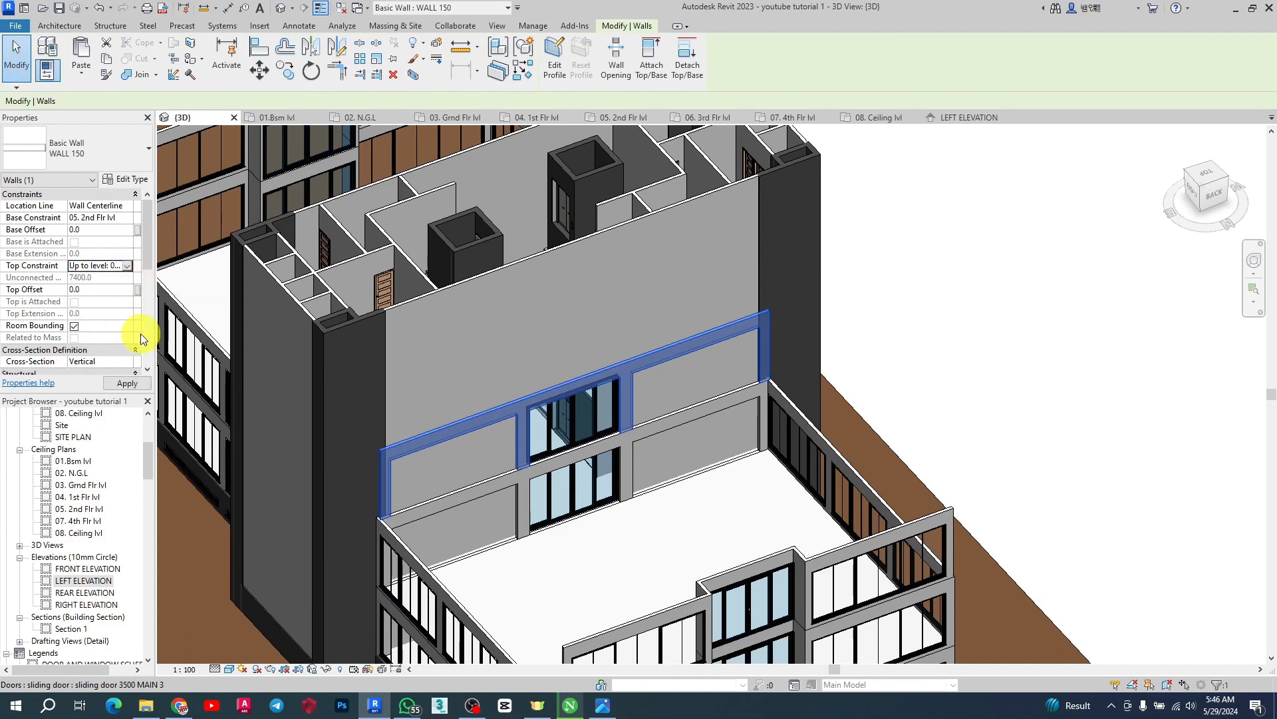
click(133, 270)
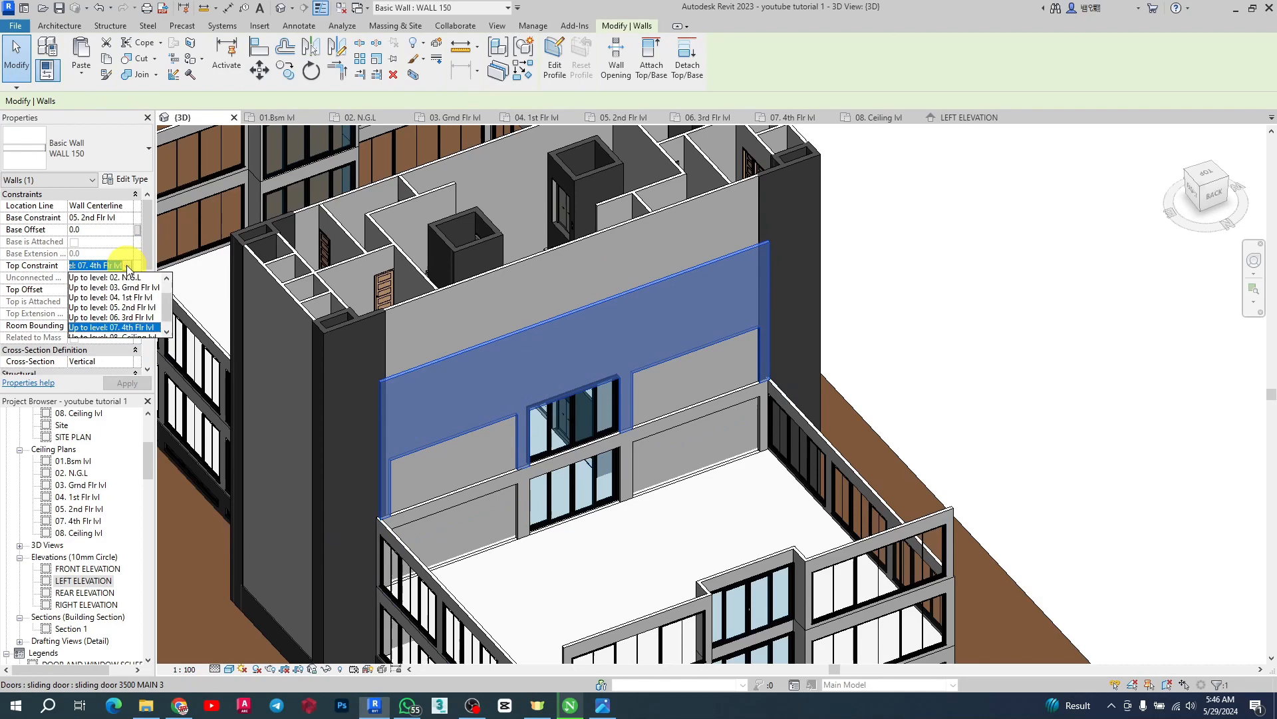
scroll(118, 340, down, 1)
click(117, 333)
click(848, 335)
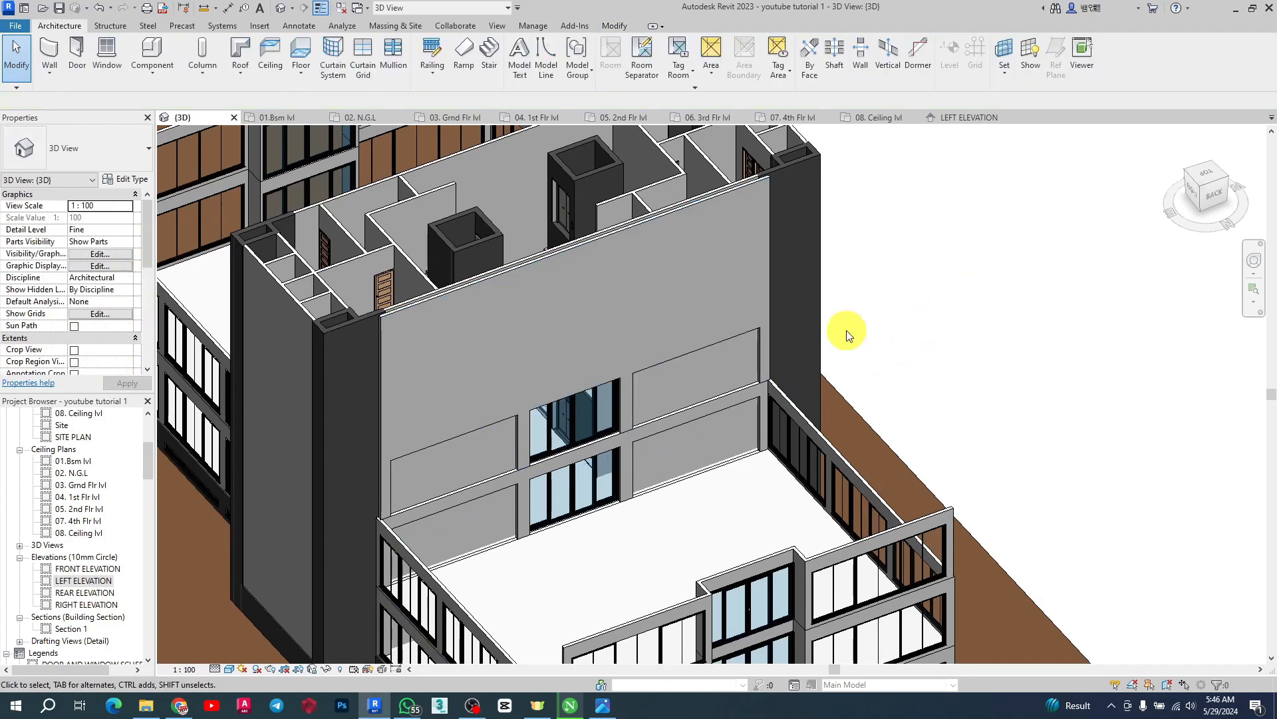
click(643, 374)
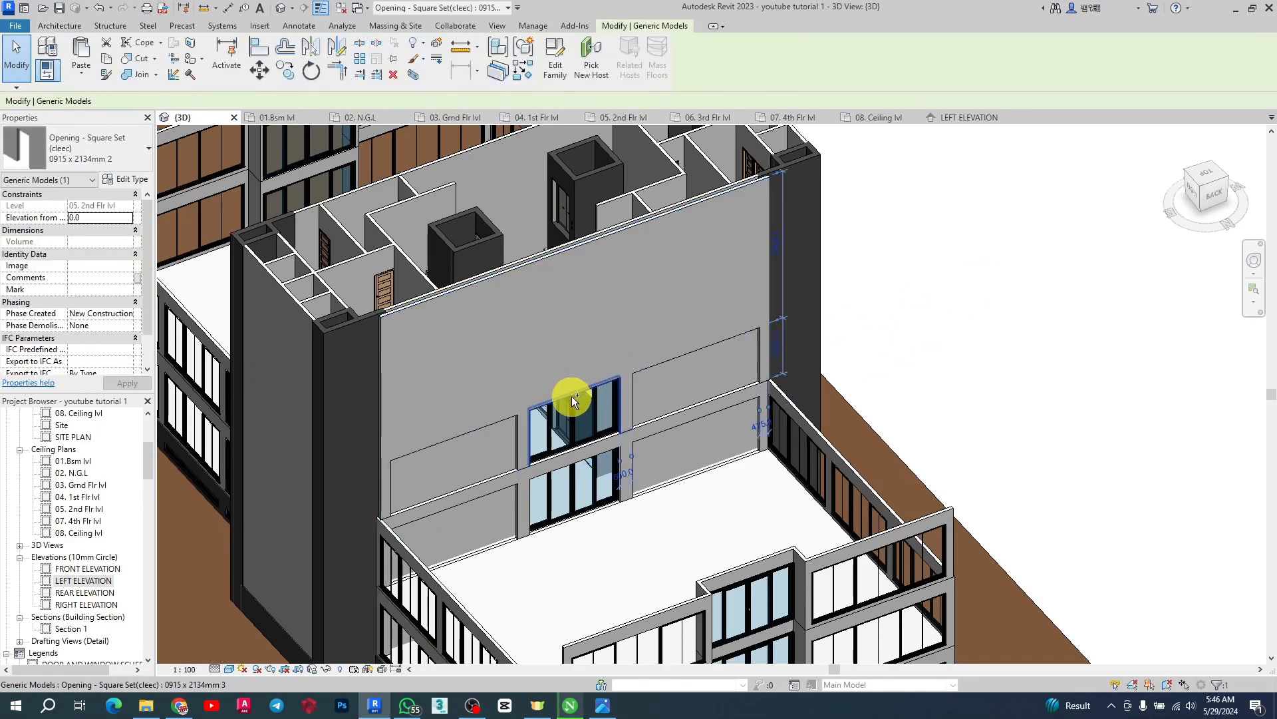
ctrl+click(572, 398)
ctrl+click(509, 421)
scroll(915, 376, down, 3)
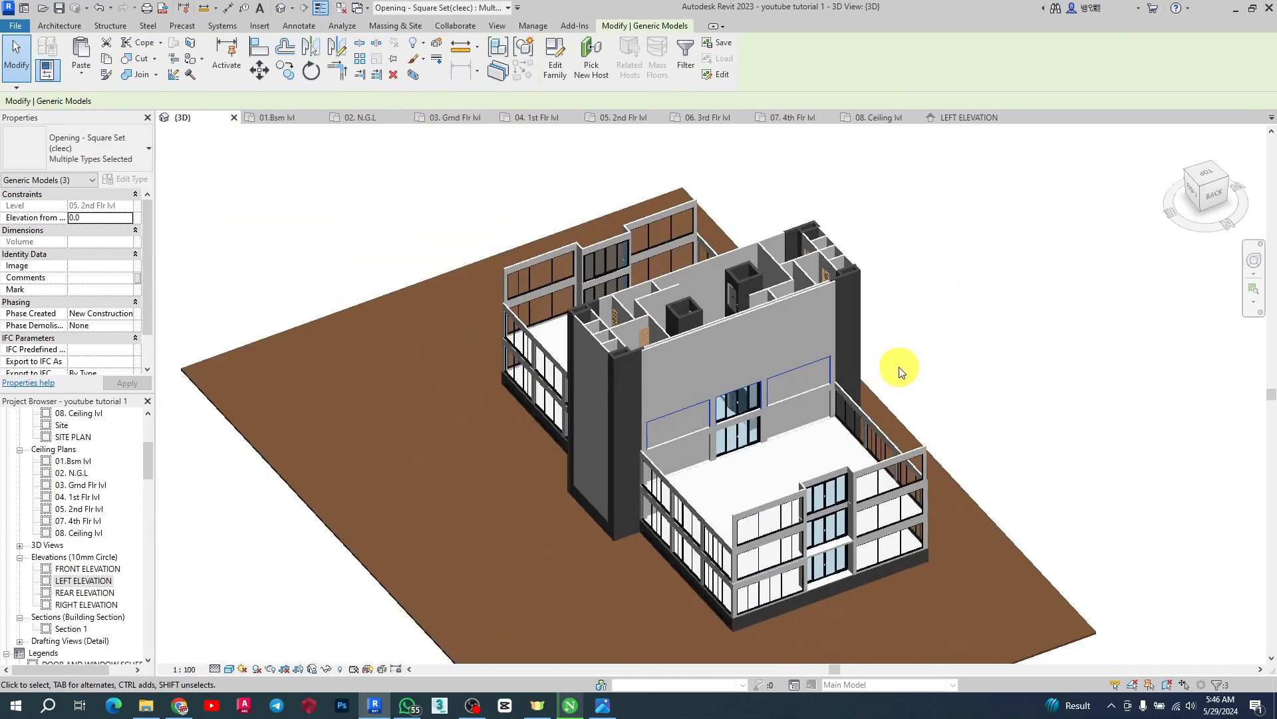
scroll(712, 436, up, 3)
scroll(773, 334, up, 3)
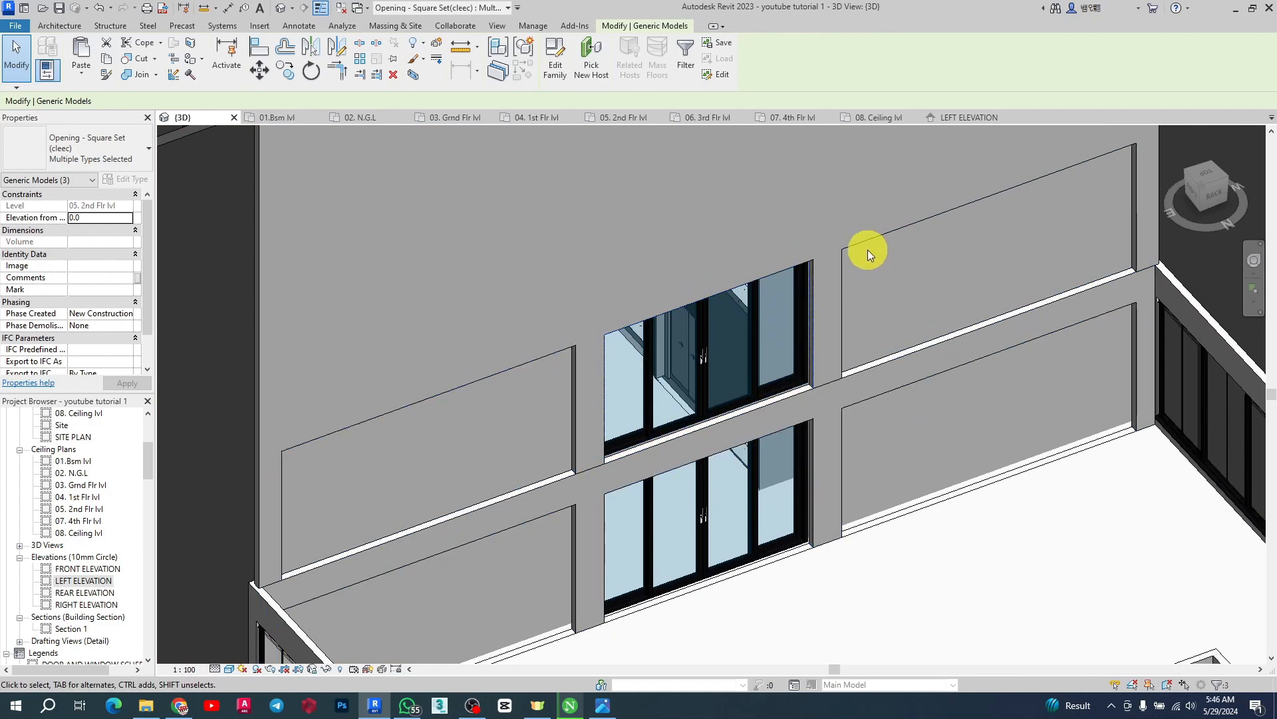
key(Escape)
Copy the three square openings on the front wall and paste them aligned to the upper levels
click(848, 253)
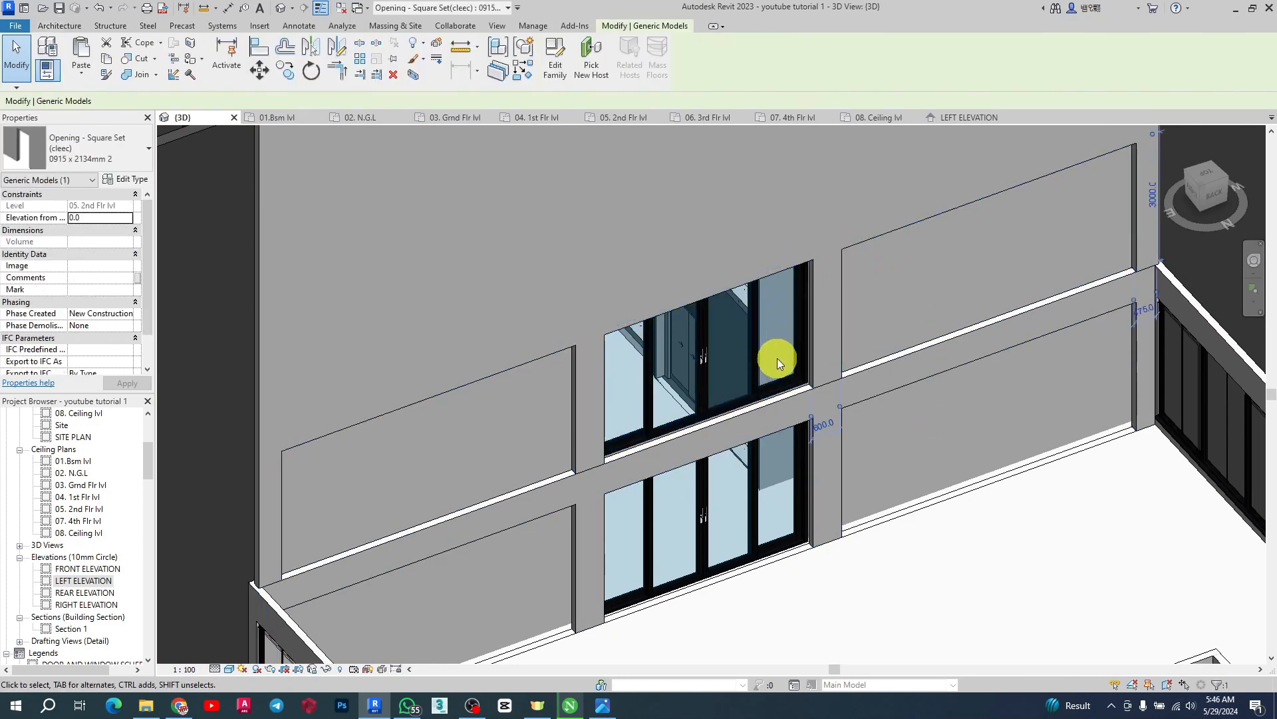
ctrl+click(809, 269)
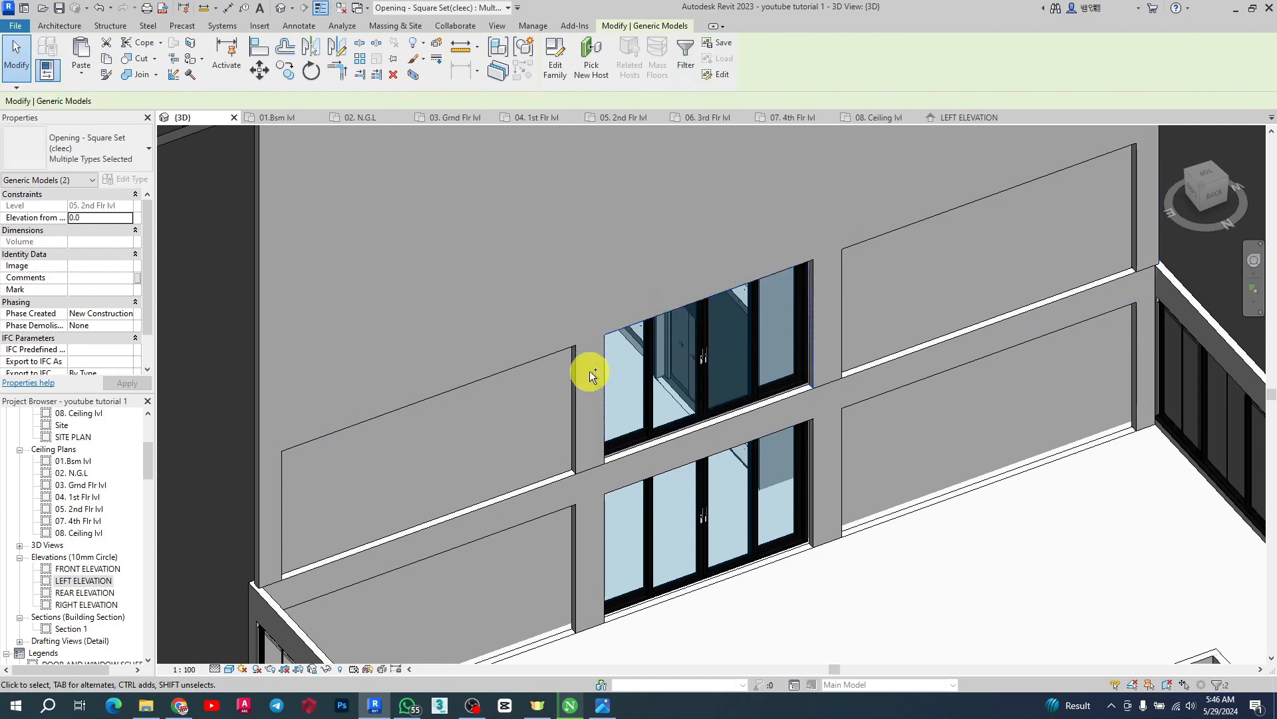
ctrl+click(568, 356)
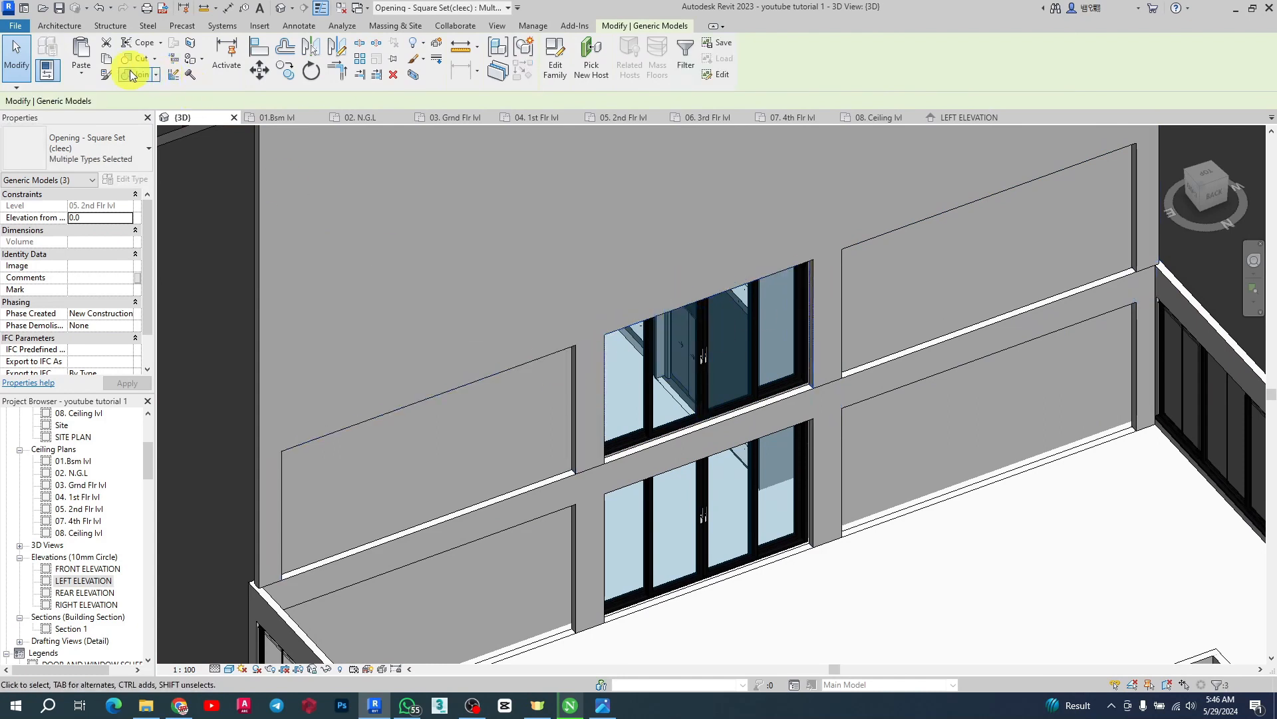
click(72, 78)
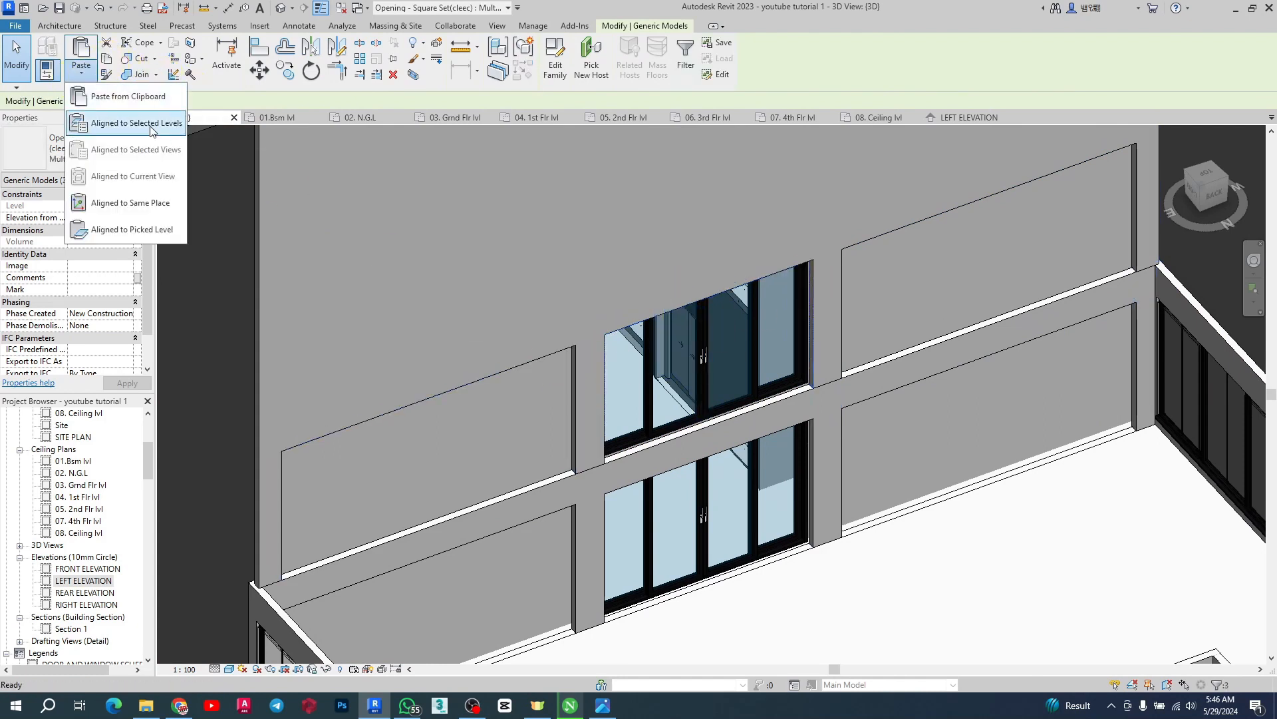
click(152, 130)
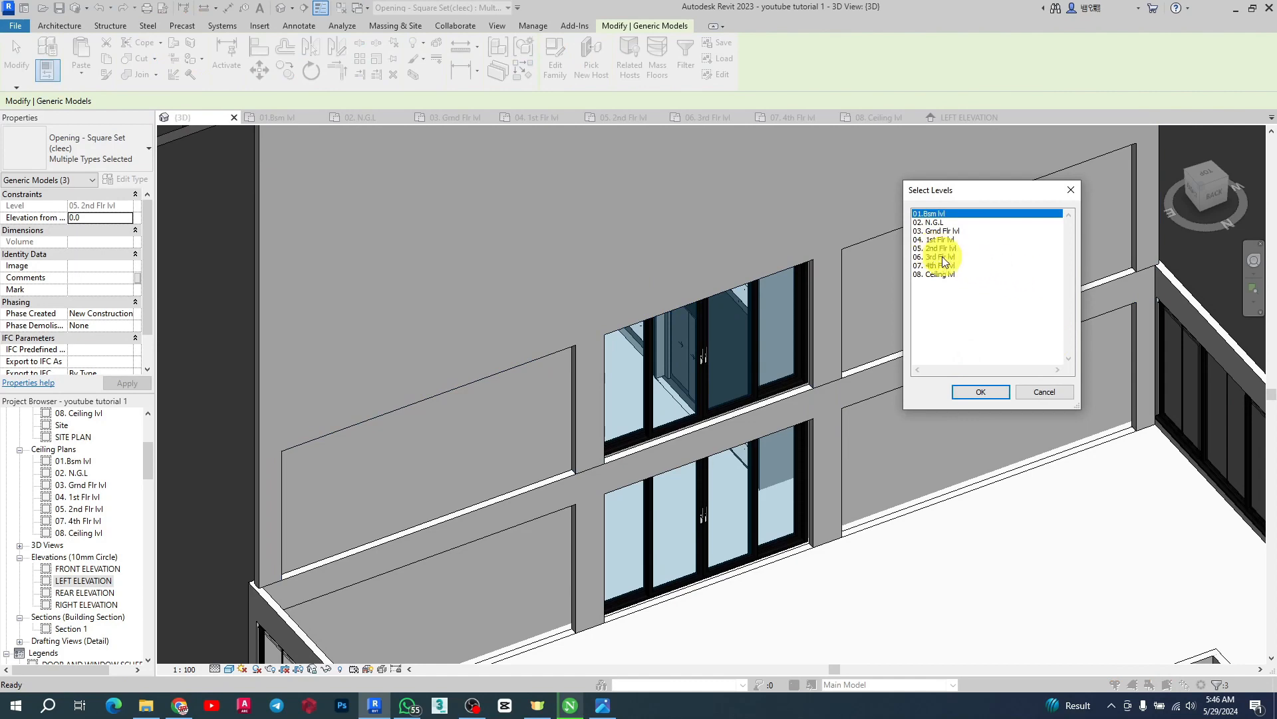
click(978, 392)
scroll(817, 438, down, 3)
key(Escape)
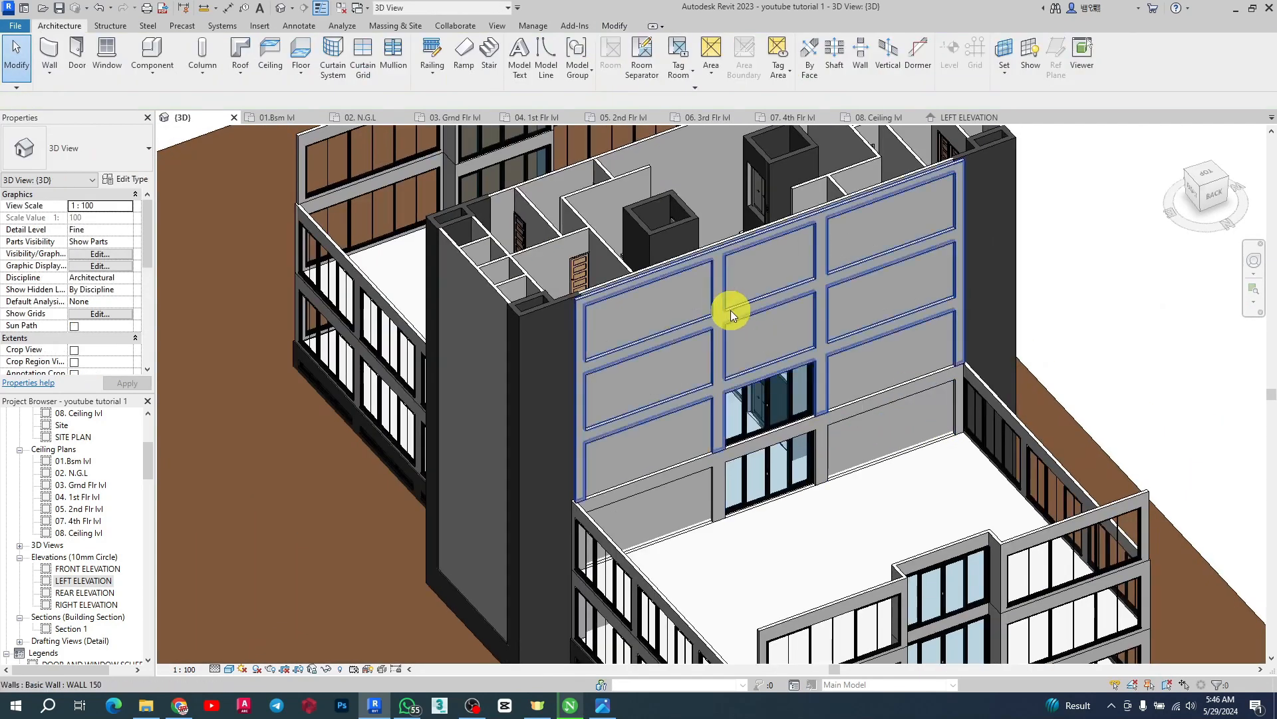
Copy the two stacked sliding doors on the rear core wall at 05. 2nd Flr lvl and paste them aligned to levels 06. 3rd Flr lvl and 07. 4th Flr lvl
shift+middle_drag(650, 362, 1005, 313)
scroll(921, 314, down, 1)
scroll(560, 363, down, 3)
shift+middle_drag(560, 363, 722, 484)
scroll(725, 490, up, 1)
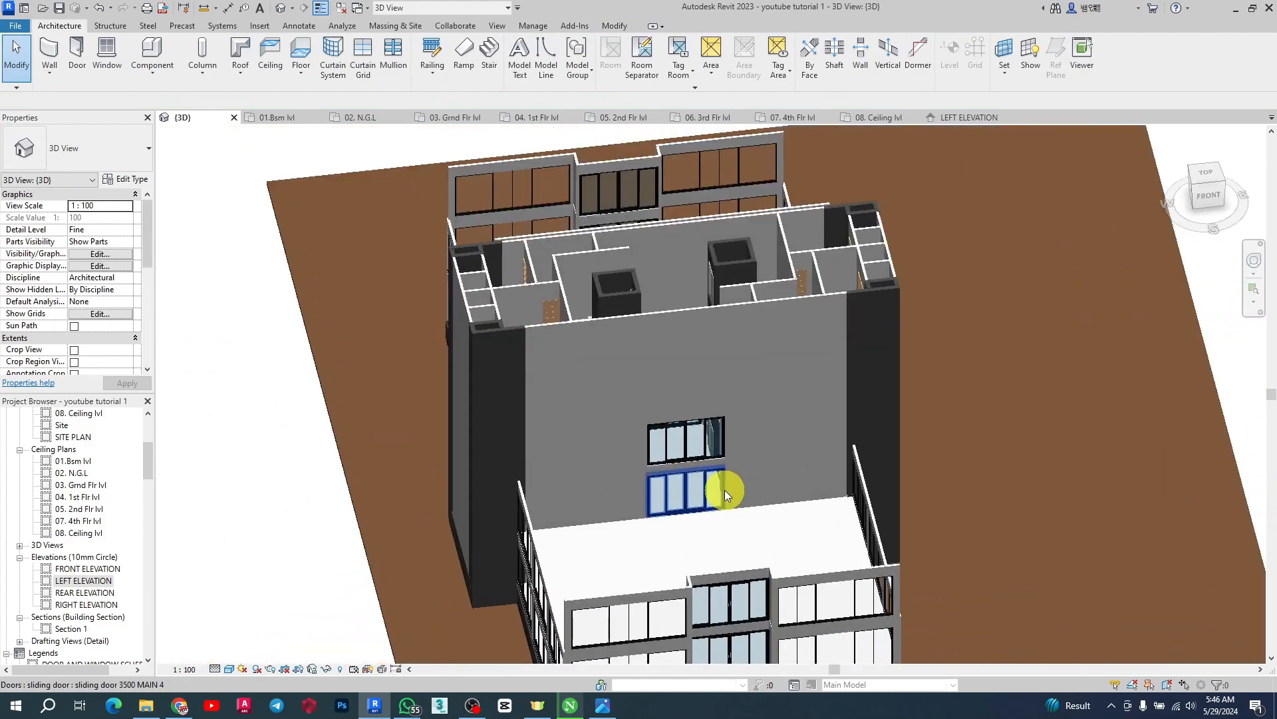
click(693, 442)
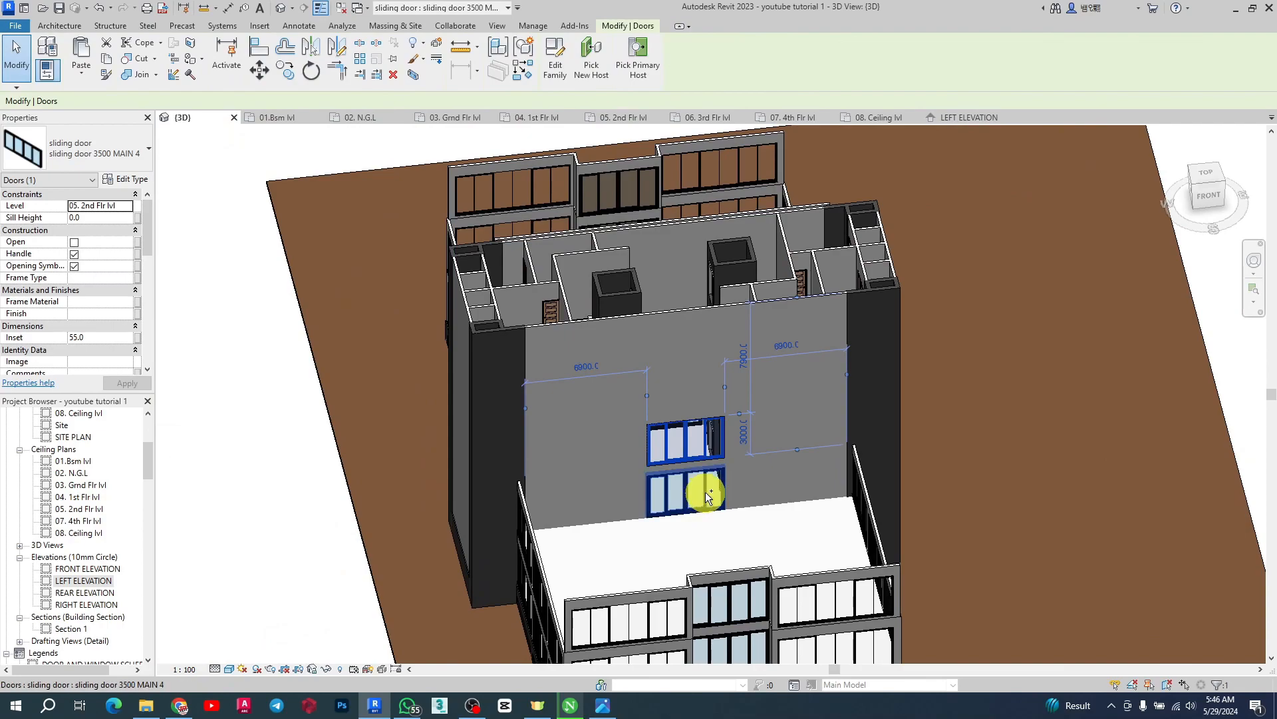
ctrl+click(707, 495)
shift+middle_drag(471, 399, 938, 399)
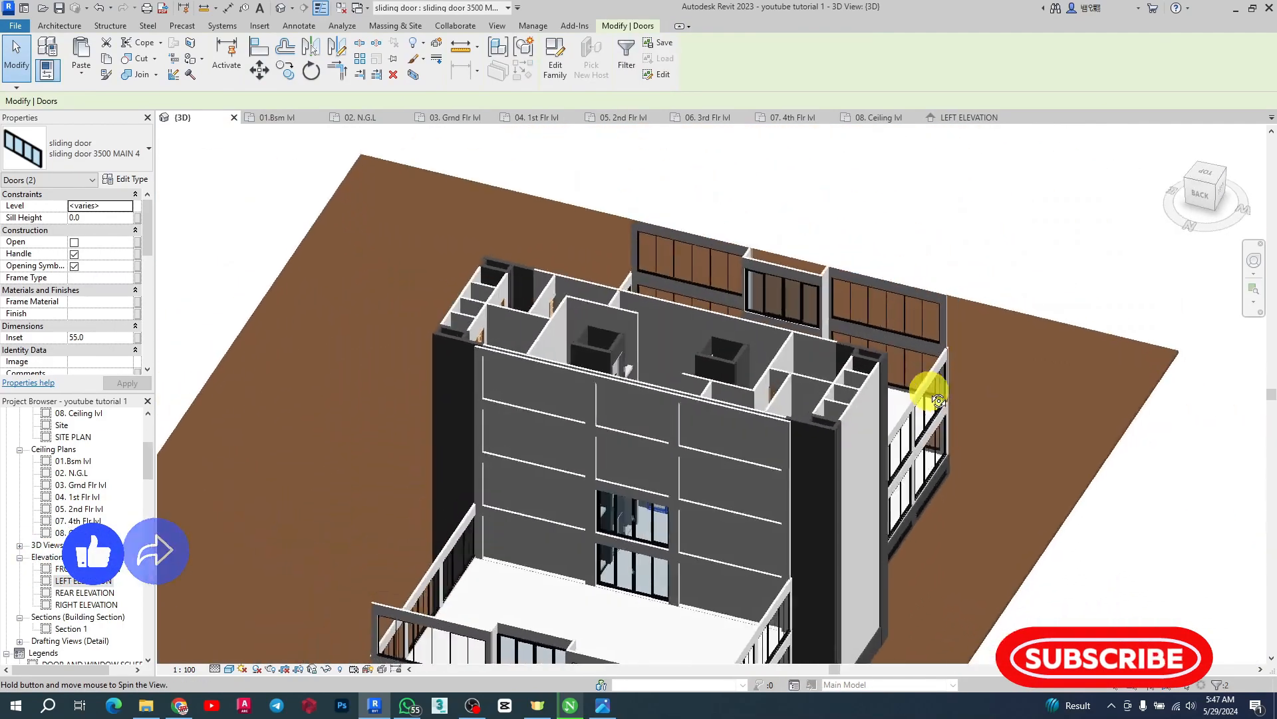
scroll(638, 583, up, 4)
click(672, 426)
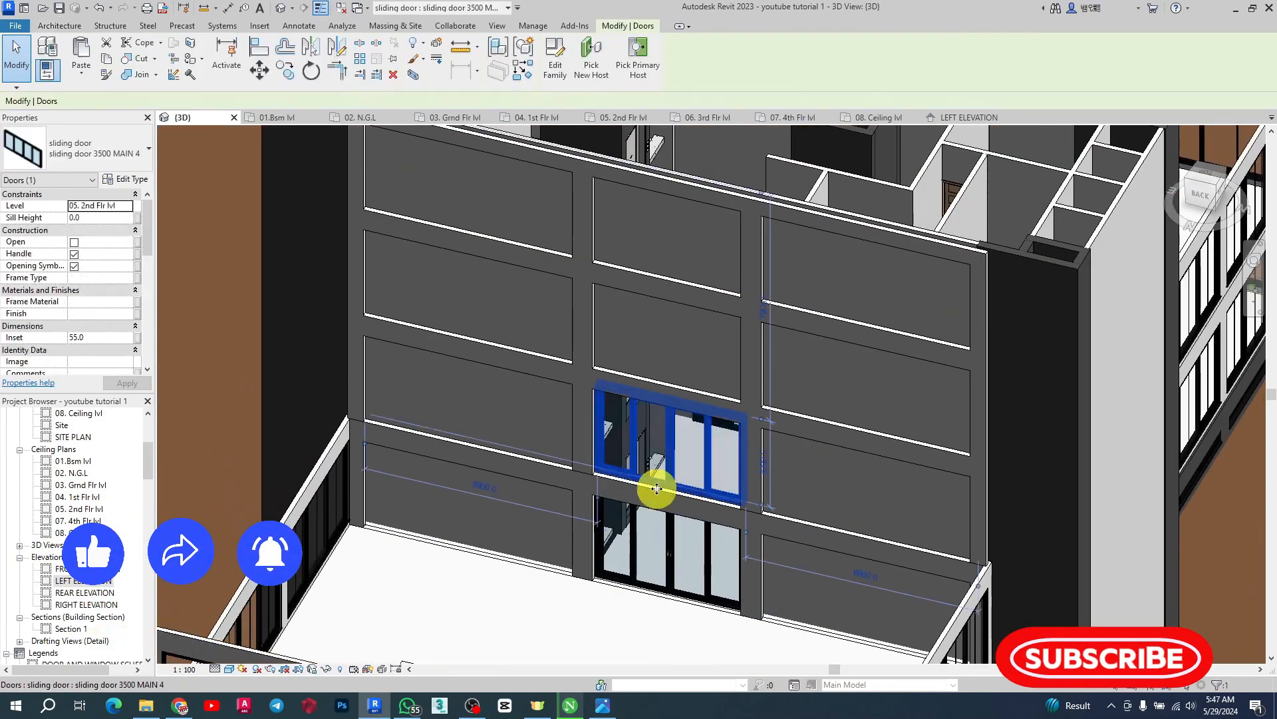
scroll(599, 498, down, 3)
shift+middle_drag(819, 462, 327, 461)
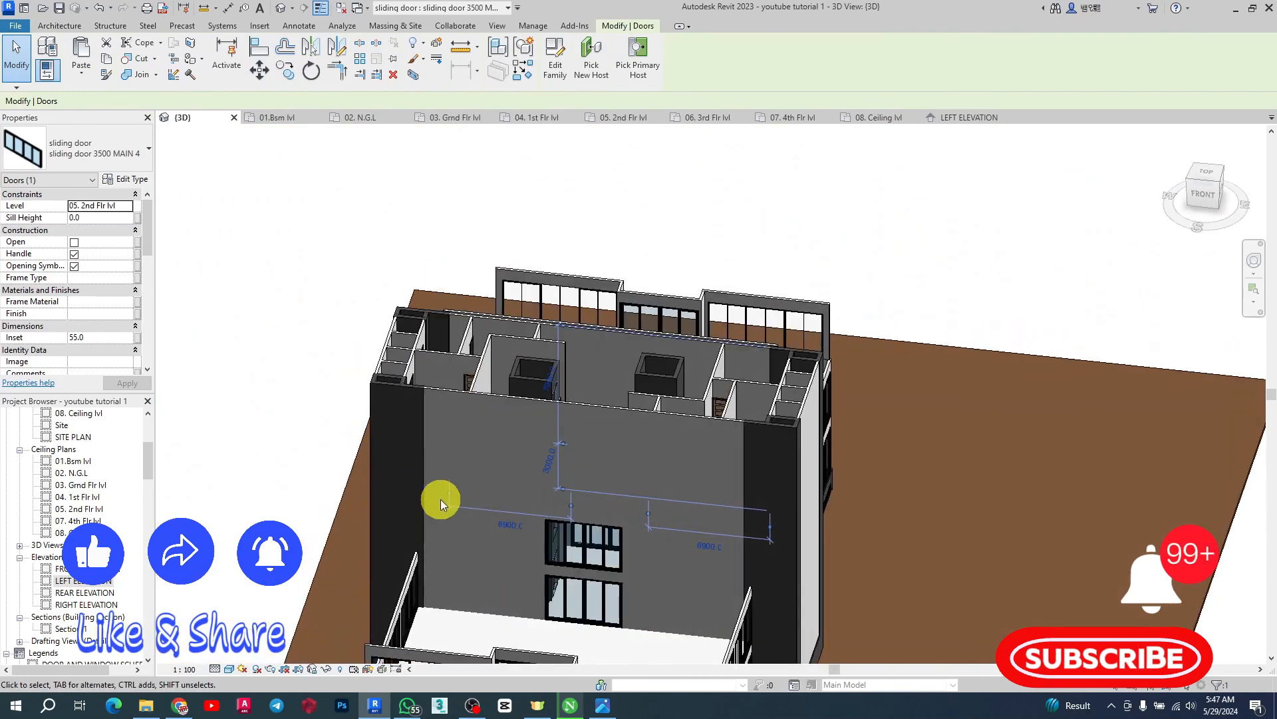
ctrl+click(562, 538)
scroll(505, 426, down, 3)
shift+middle_drag(630, 448, 284, 235)
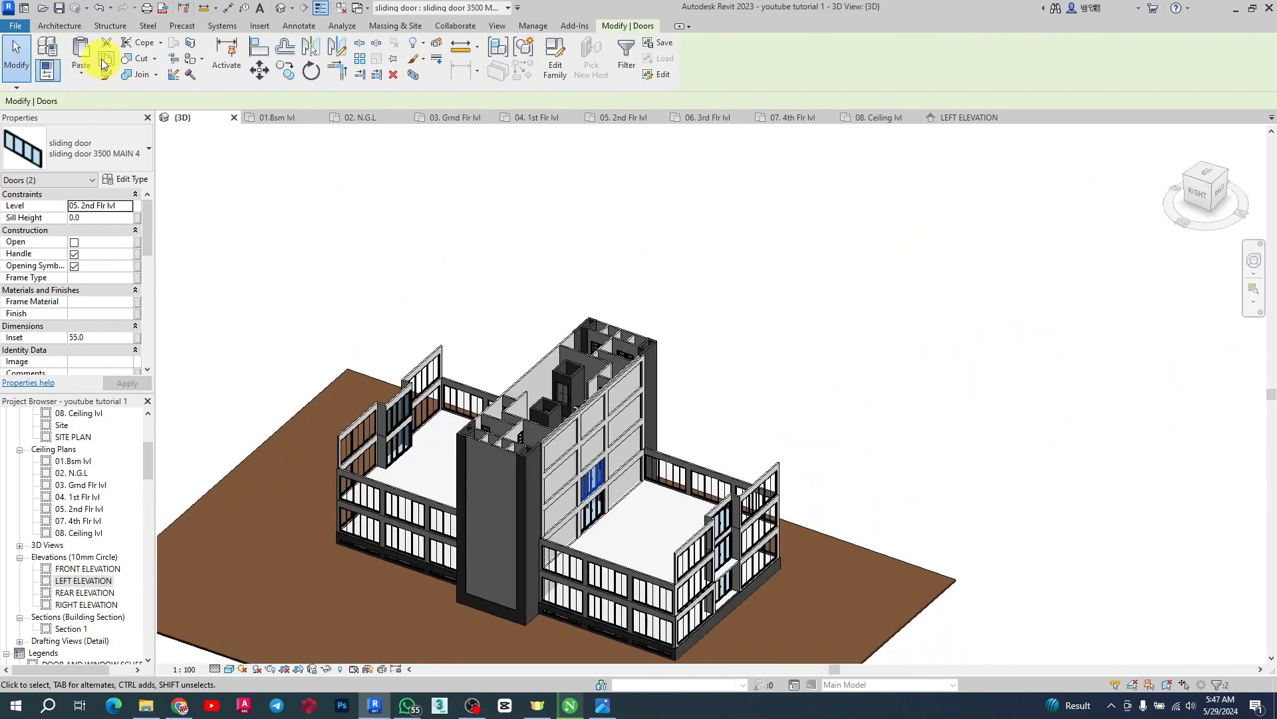
click(85, 74)
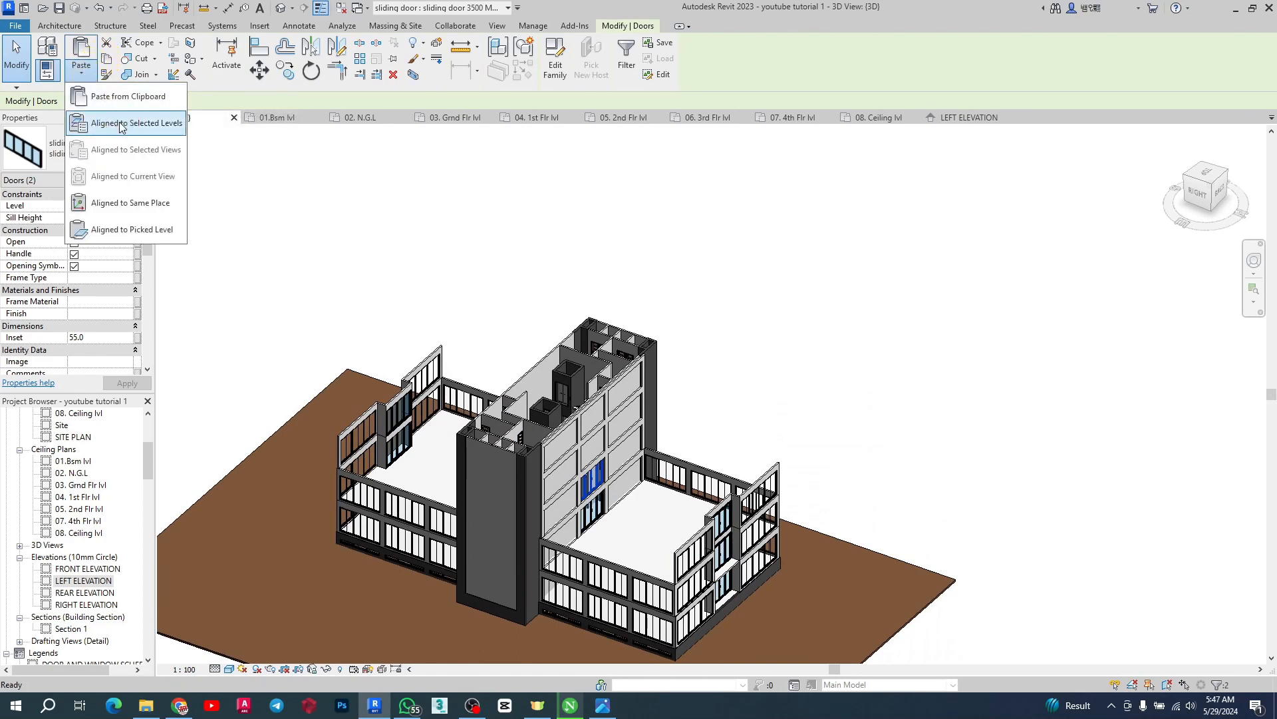
click(123, 124)
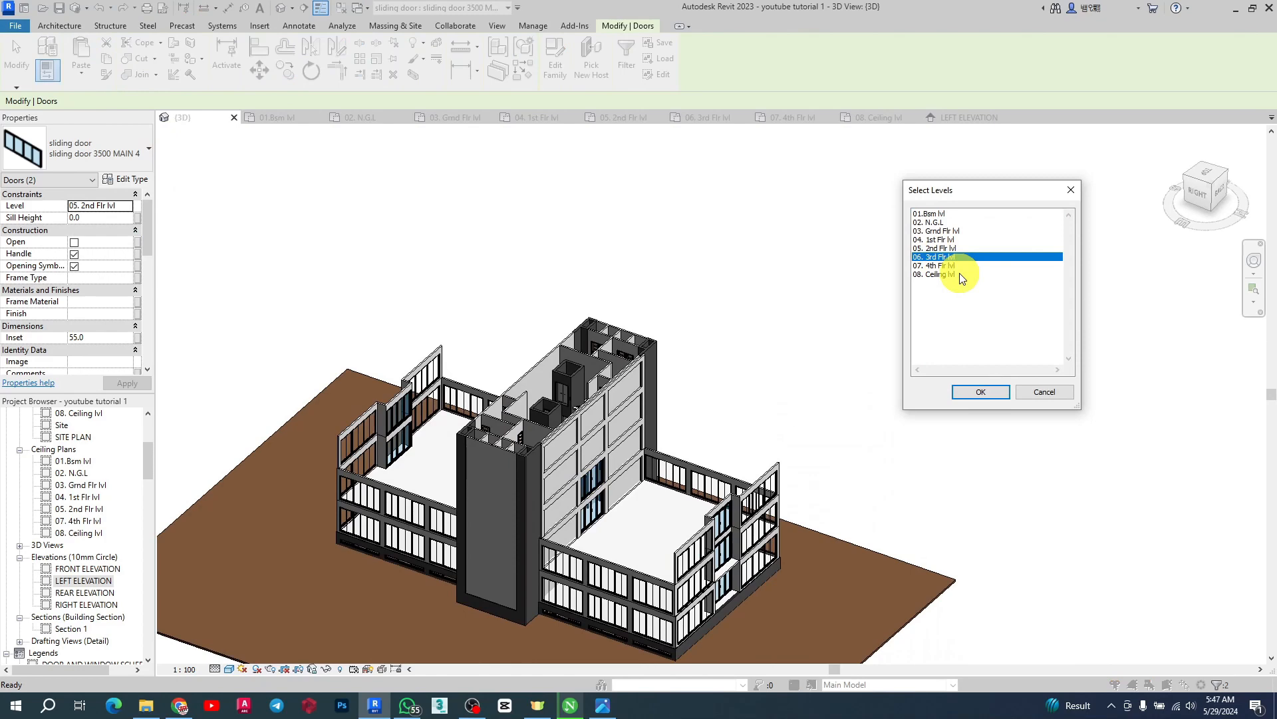
ctrl+click(944, 266)
click(997, 396)
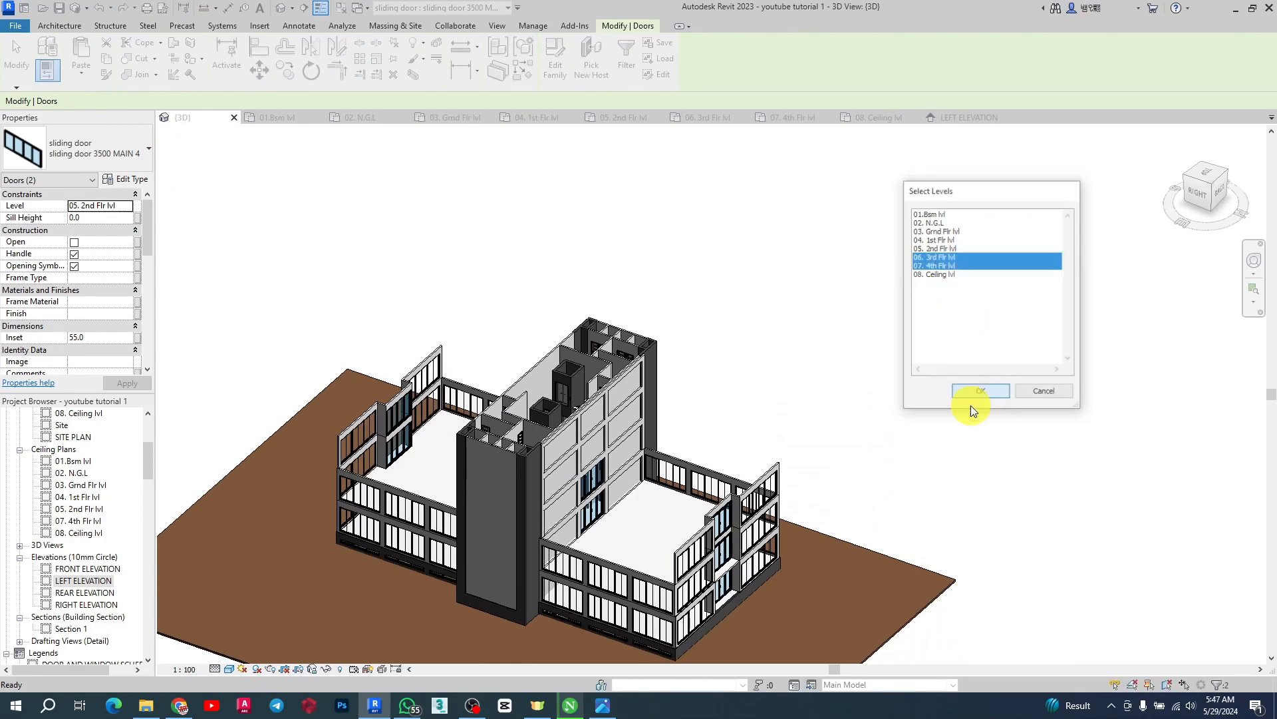
Orbit around the 3D model to inspect the pasted doors and the upper core walls
scroll(764, 421, up, 3)
click(854, 378)
scroll(854, 378, down, 3)
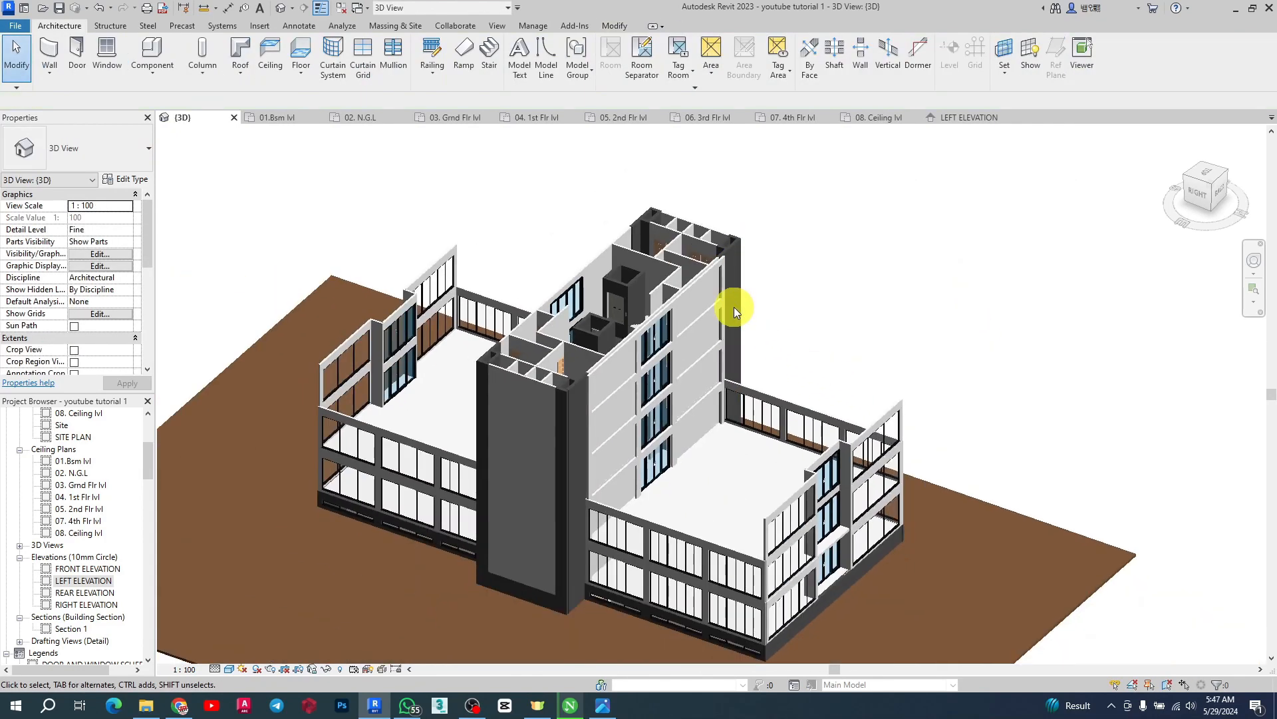
shift+middle_drag(733, 306, 798, 354)
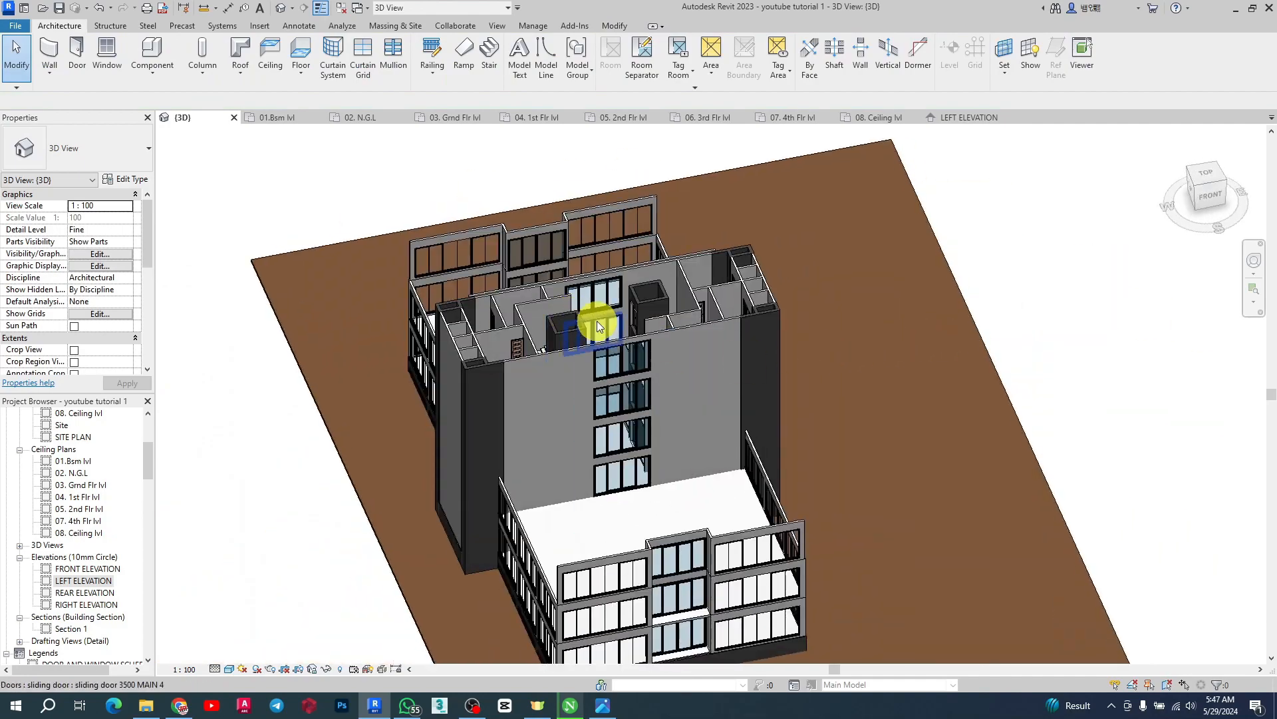
shift+middle_drag(597, 321, 787, 277)
scroll(566, 236, up, 3)
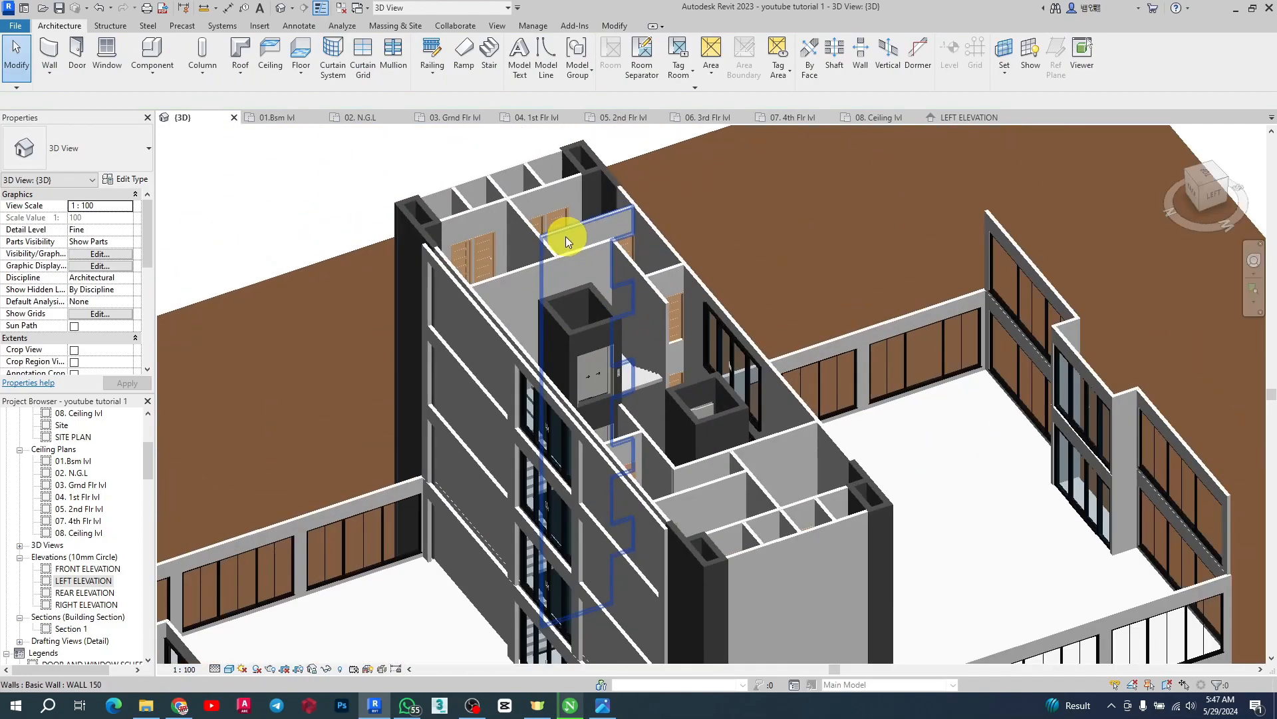
shift+middle_drag(566, 237, 648, 341)
scroll(648, 342, up, 3)
shift+middle_drag(776, 360, 508, 359)
scroll(508, 359, down, 3)
shift+middle_drag(911, 441, 516, 362)
scroll(979, 395, down, 2)
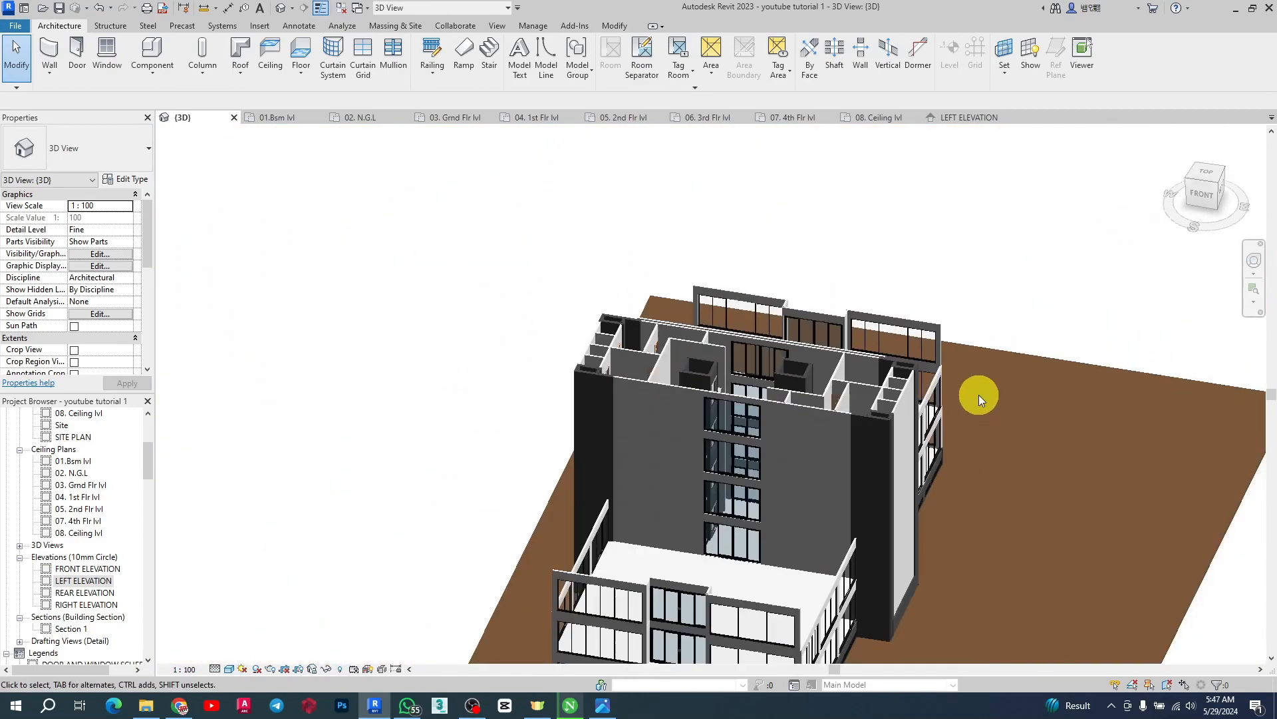
scroll(979, 398, down, 2)
Open the 05. 2nd Flr lvl floor plan and examine the front wall beside the stair
click(619, 120)
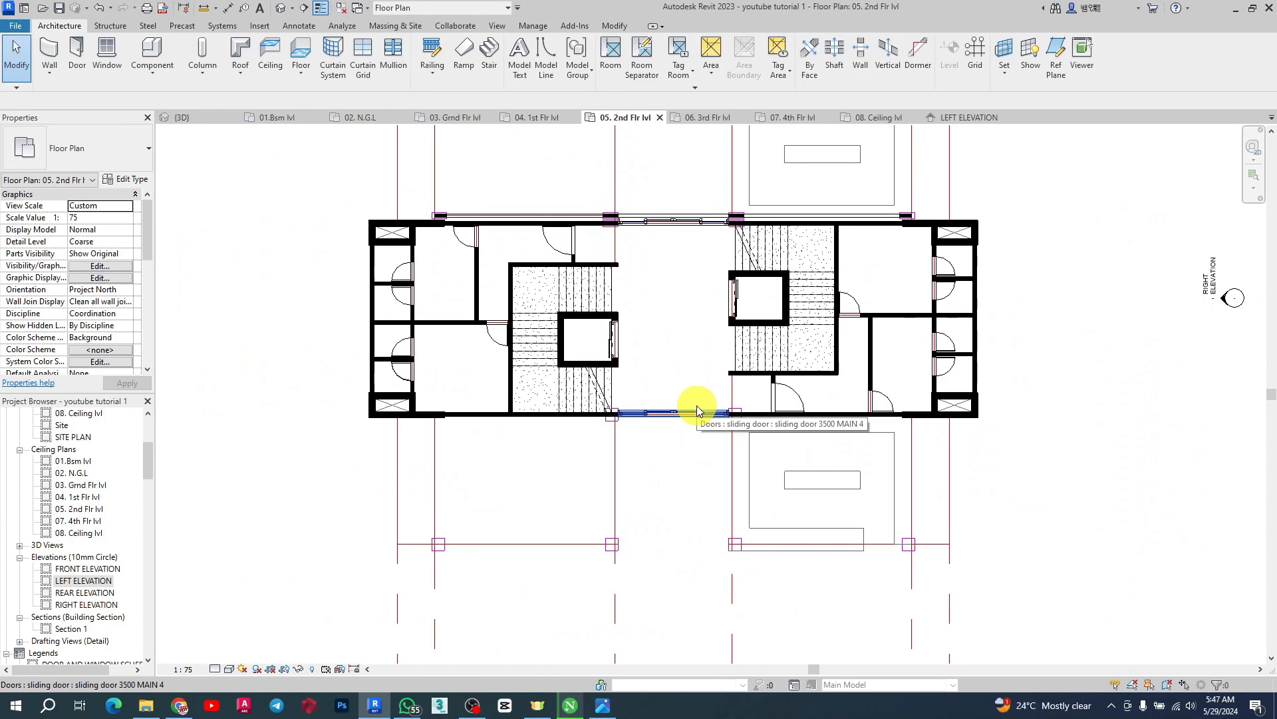
scroll(302, 252, down, 3)
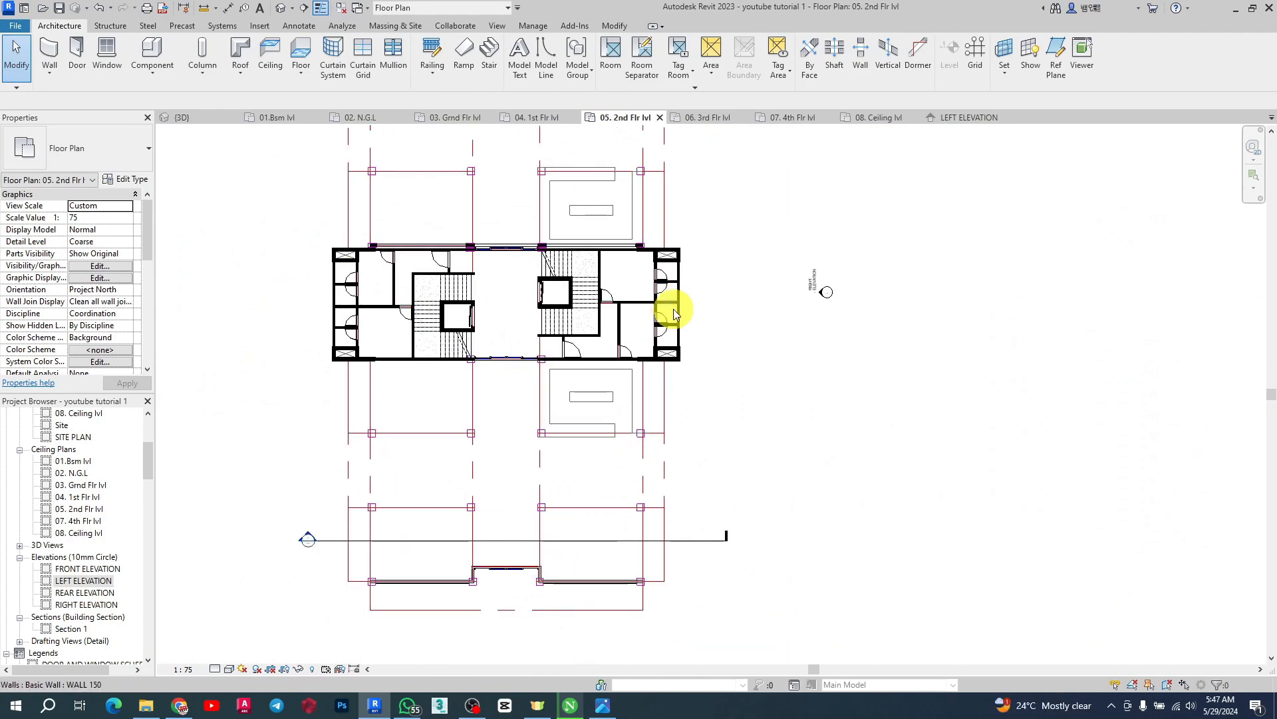
scroll(463, 315, down, 2)
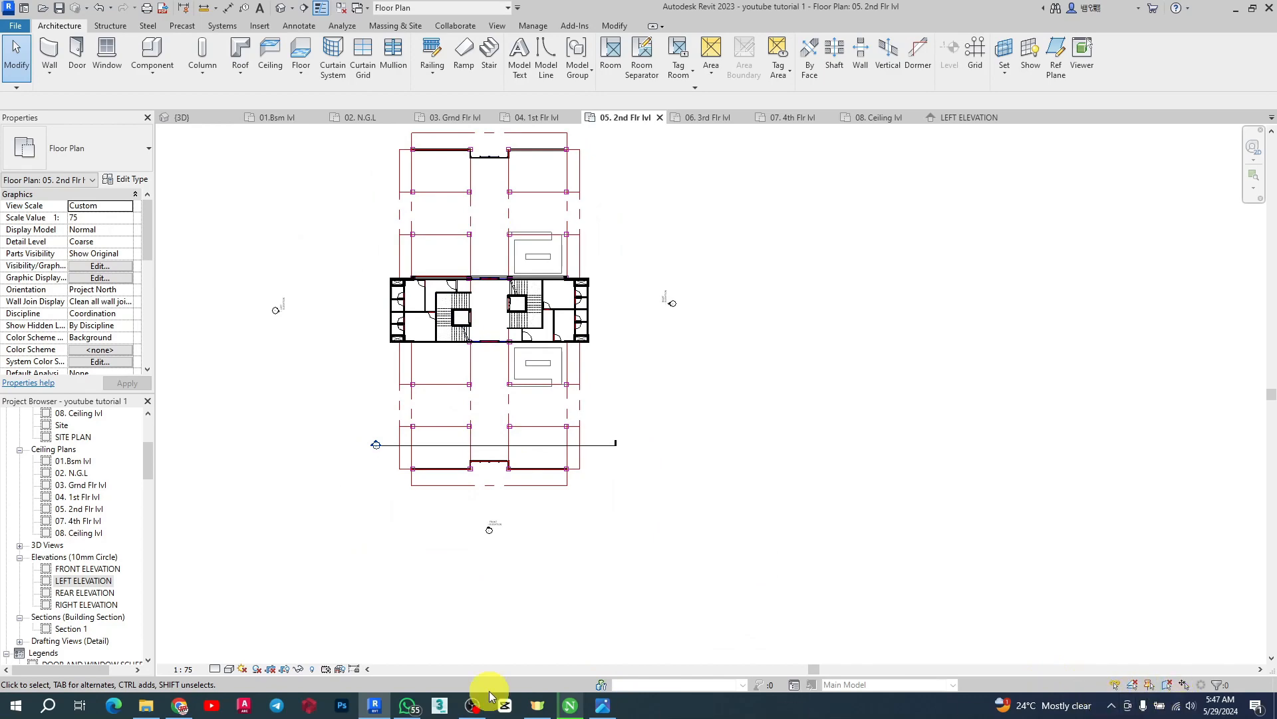
click(474, 706)
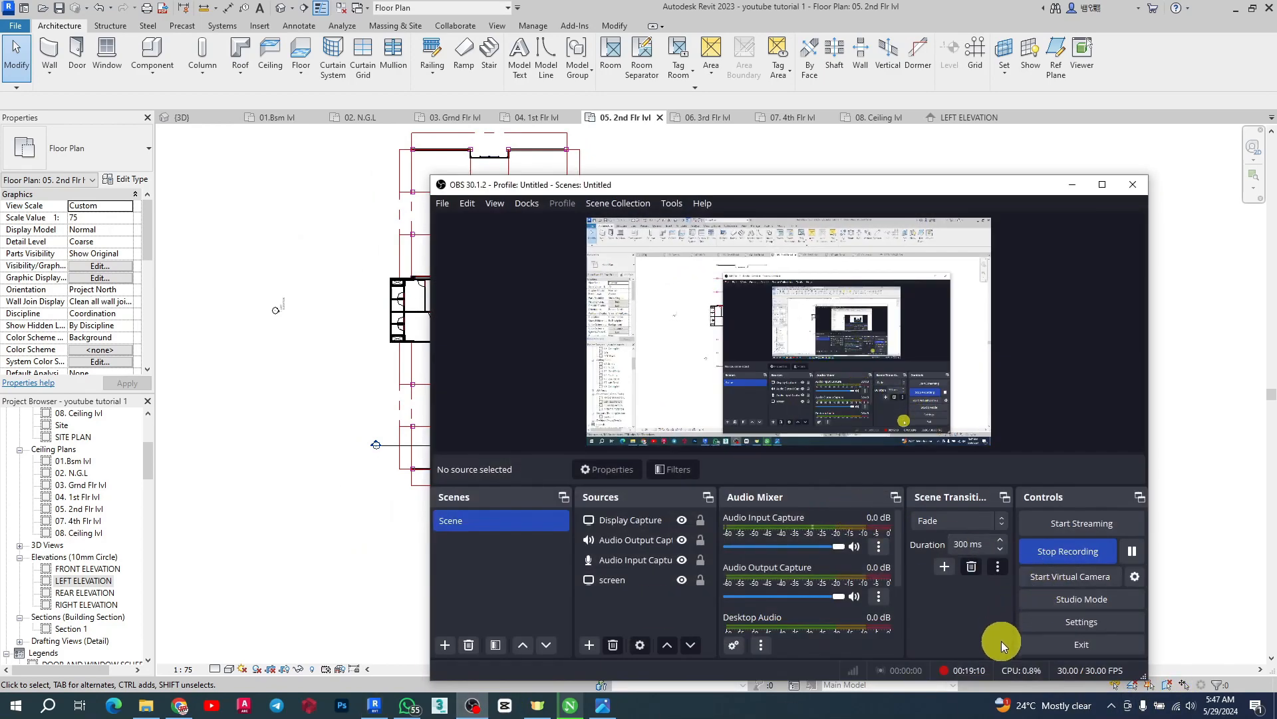
click(1076, 187)
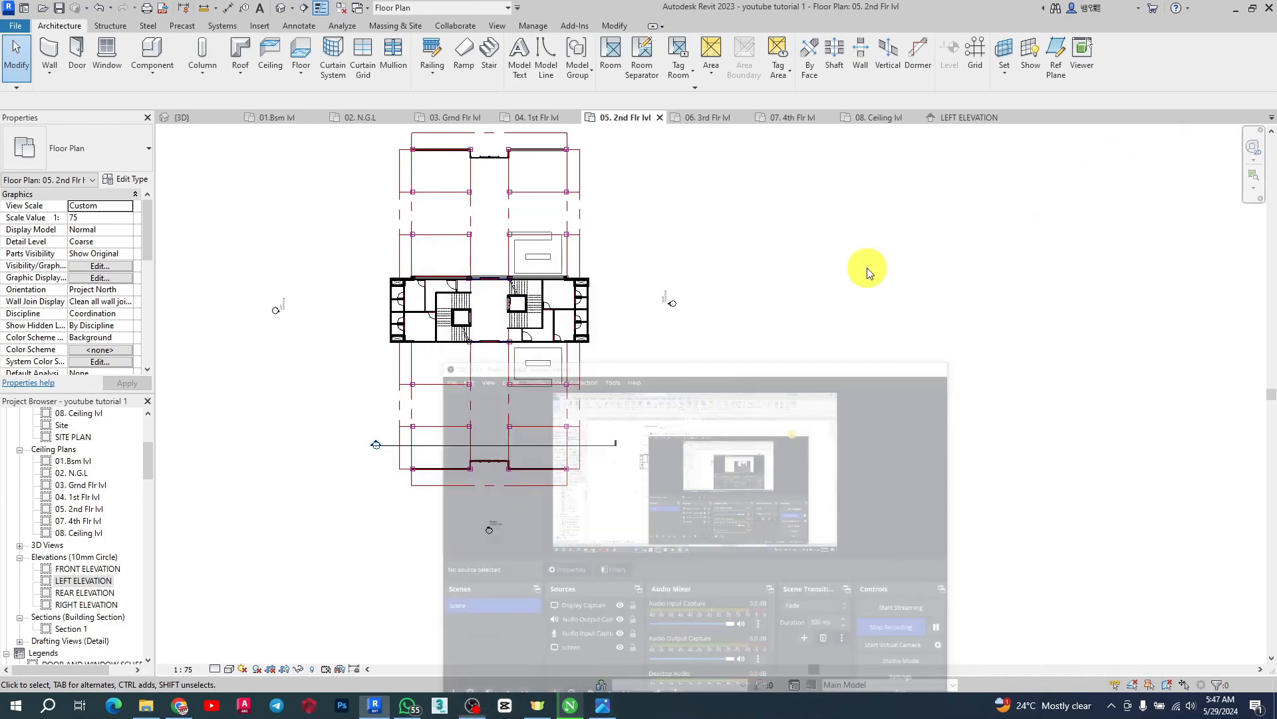
scroll(400, 333, up, 3)
scroll(565, 299, down, 3)
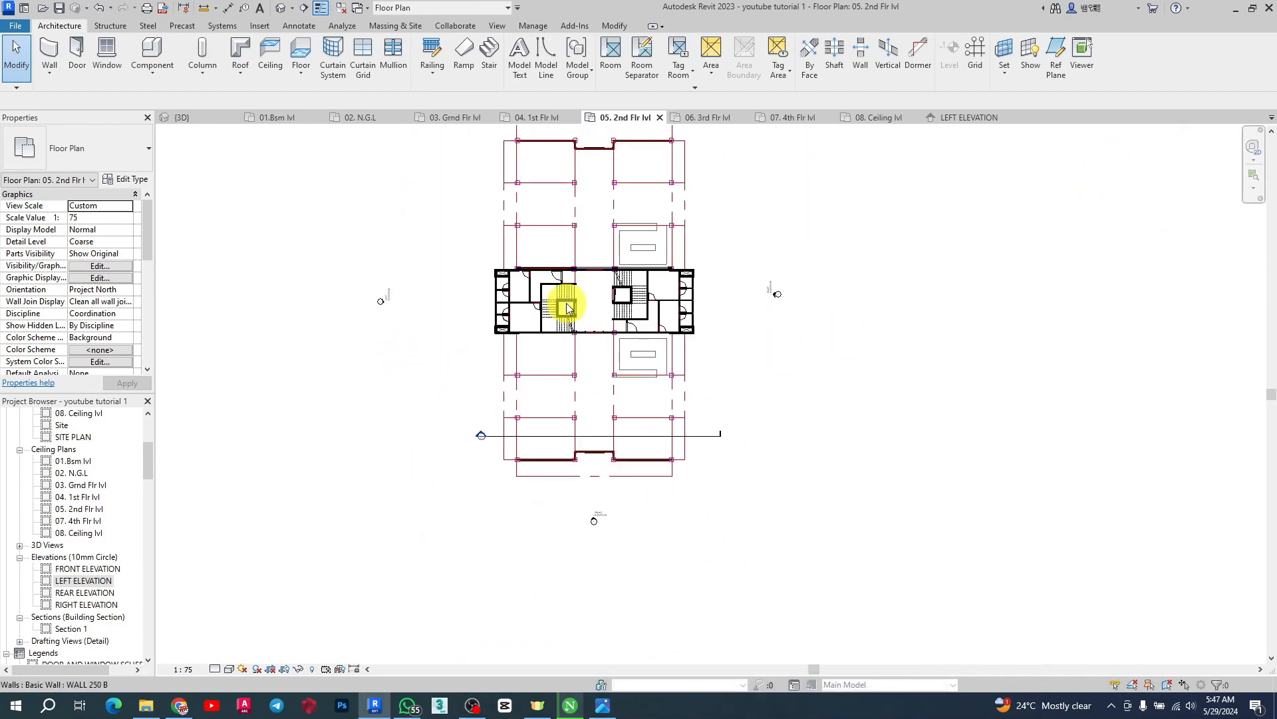
scroll(549, 376, up, 3)
scroll(466, 300, up, 4)
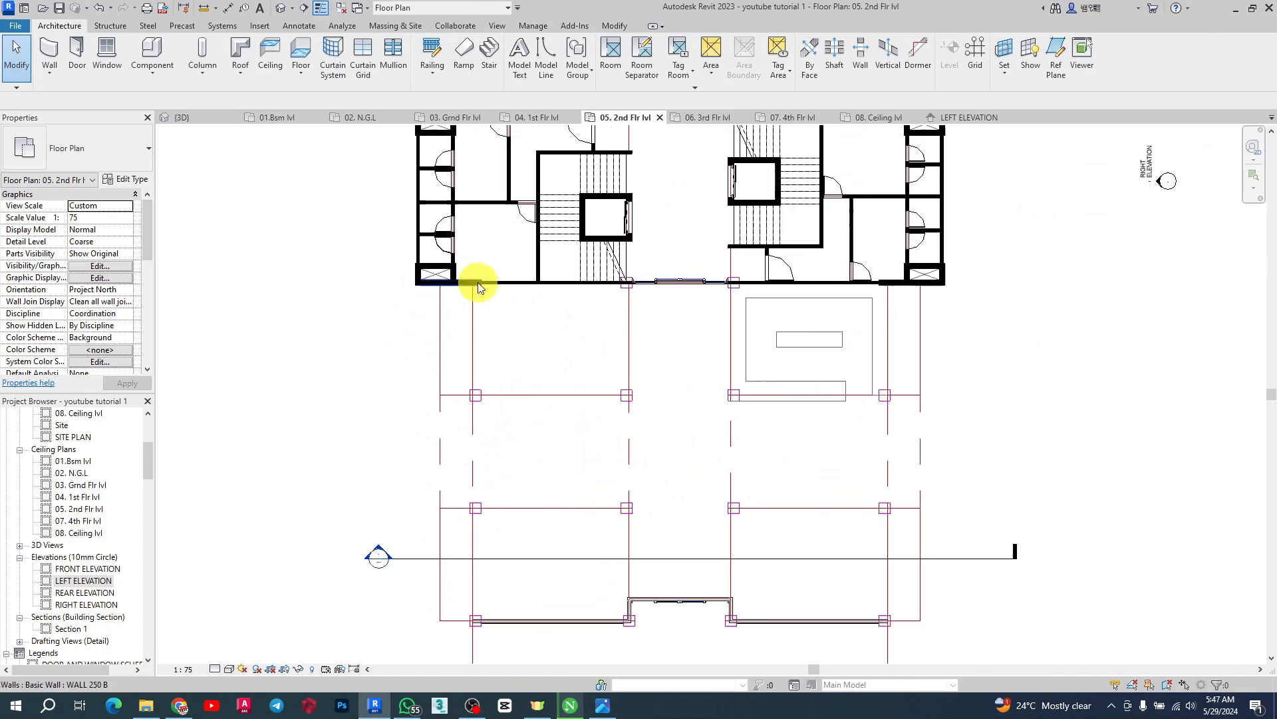
click(522, 285)
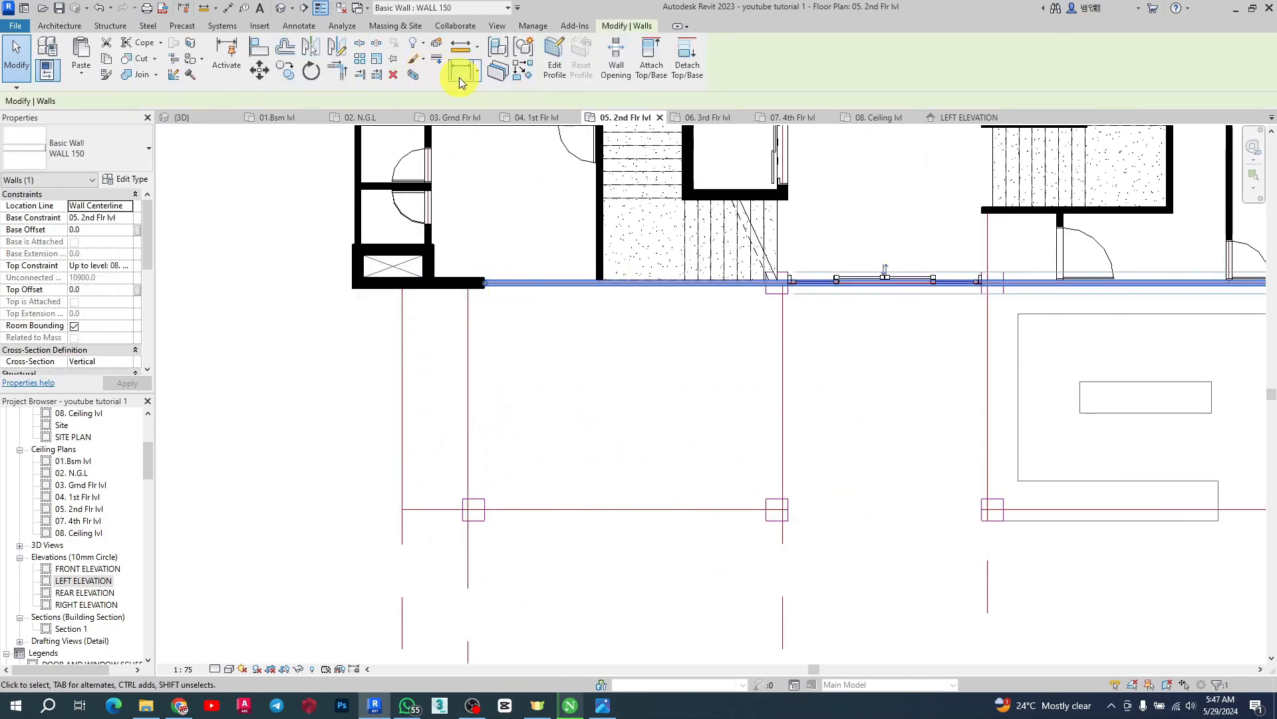
key(Escape)
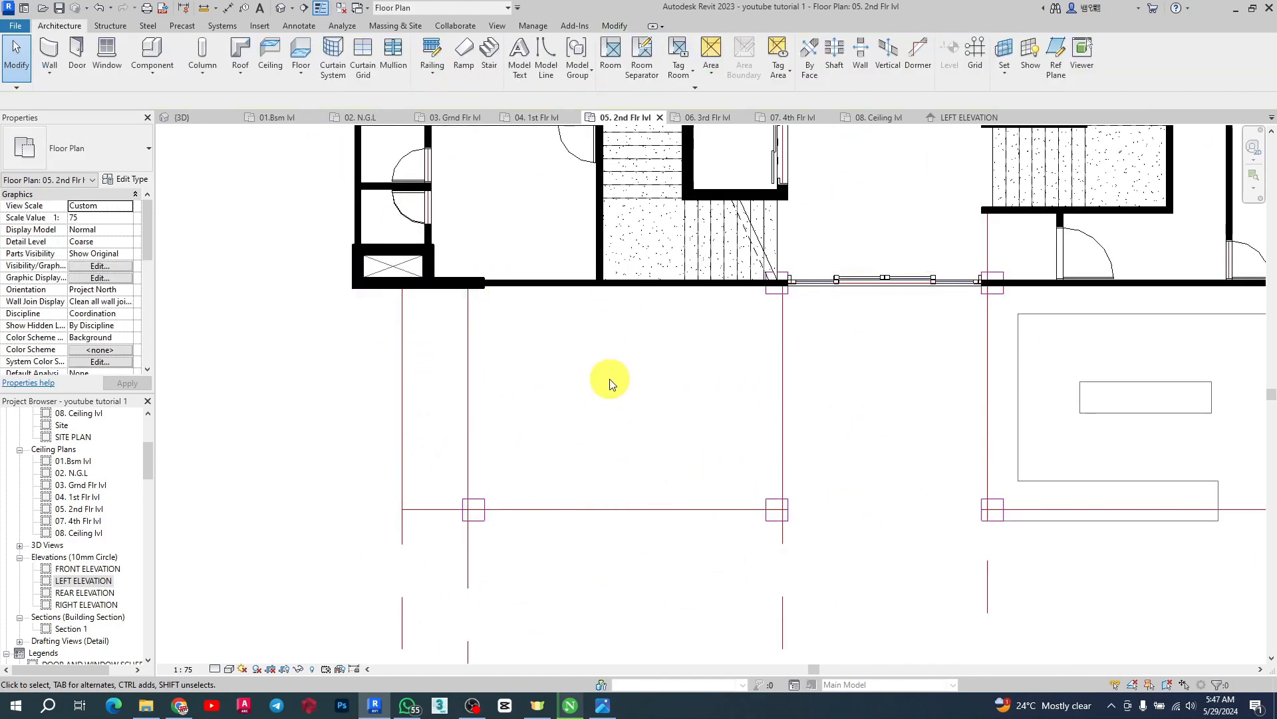
click(53, 53)
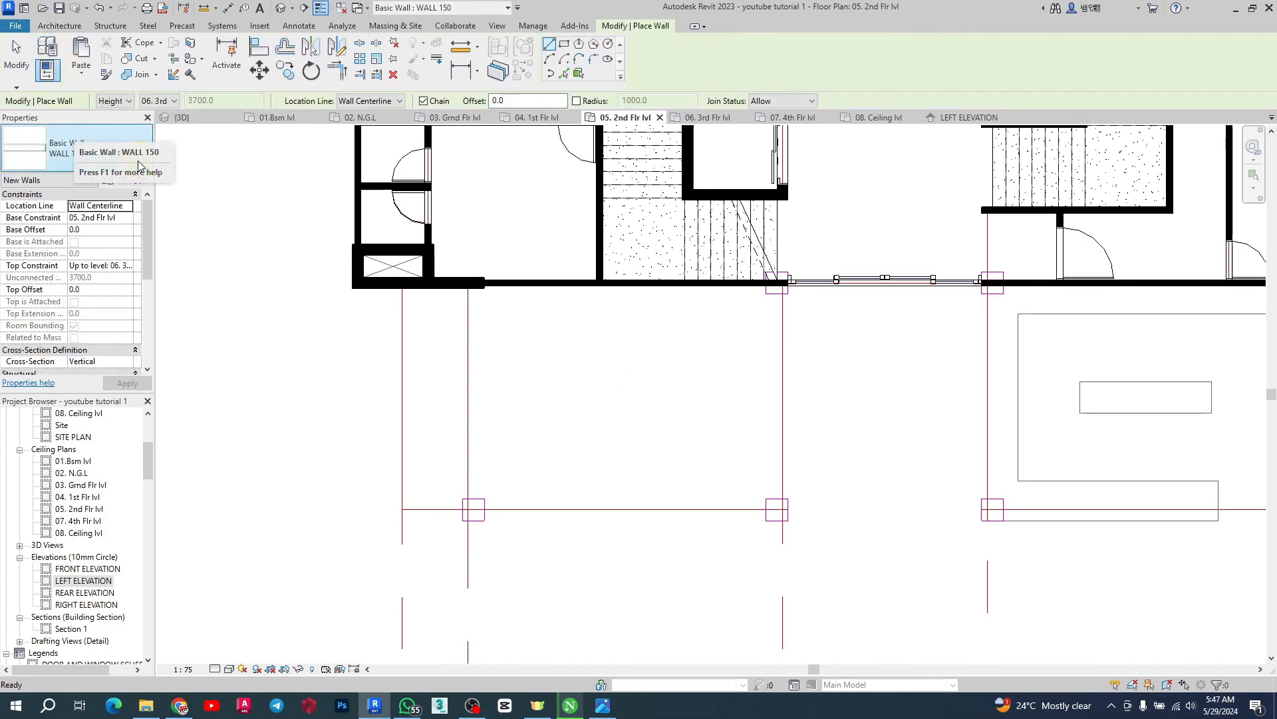
click(115, 154)
click(57, 200)
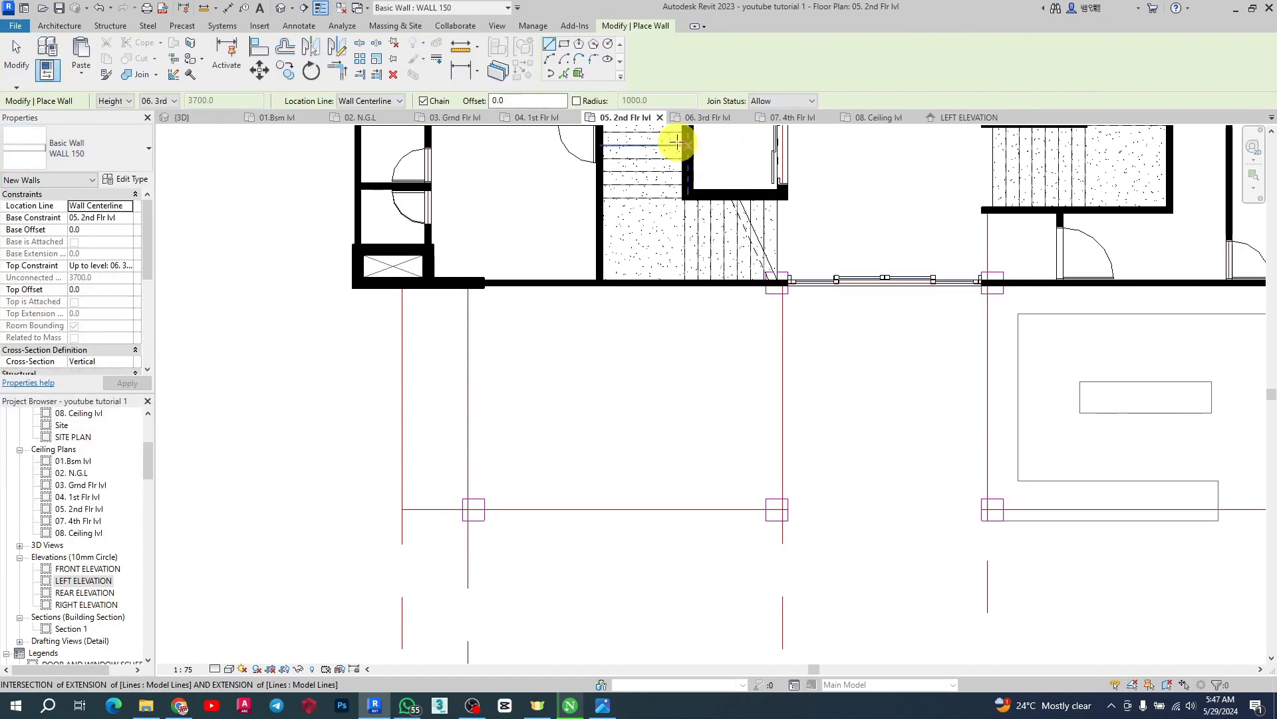
key(Escape)
Create a WALL 150 wall like the front wall with its top constraint set to Up to level: 06. 3rd Flr lvl, drawn between the lower-left grid corner and the front wall
click(556, 286)
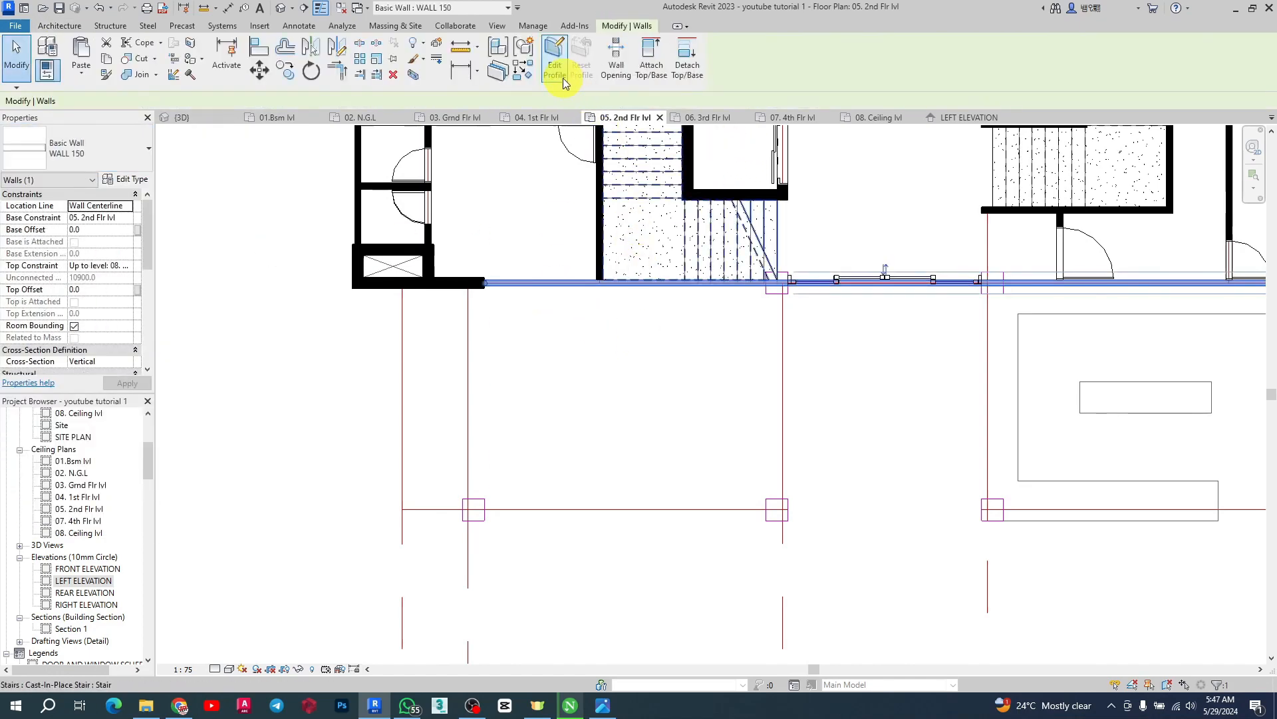
click(523, 76)
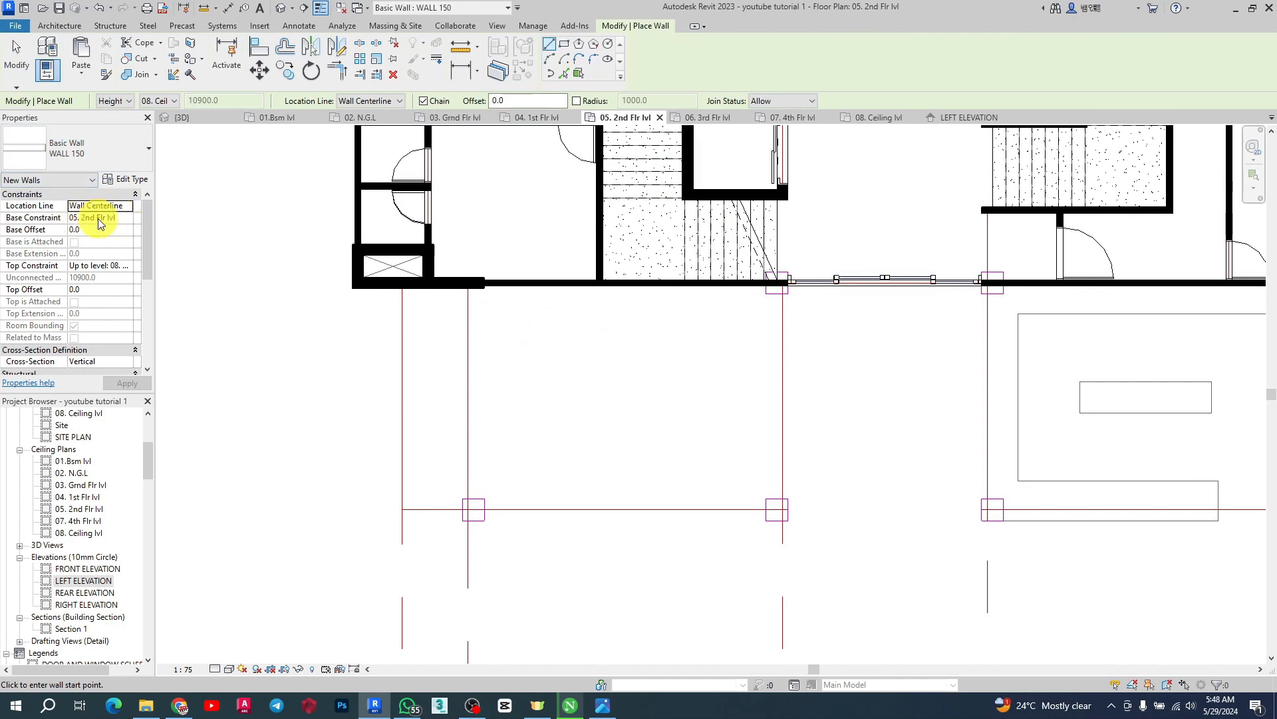
click(128, 268)
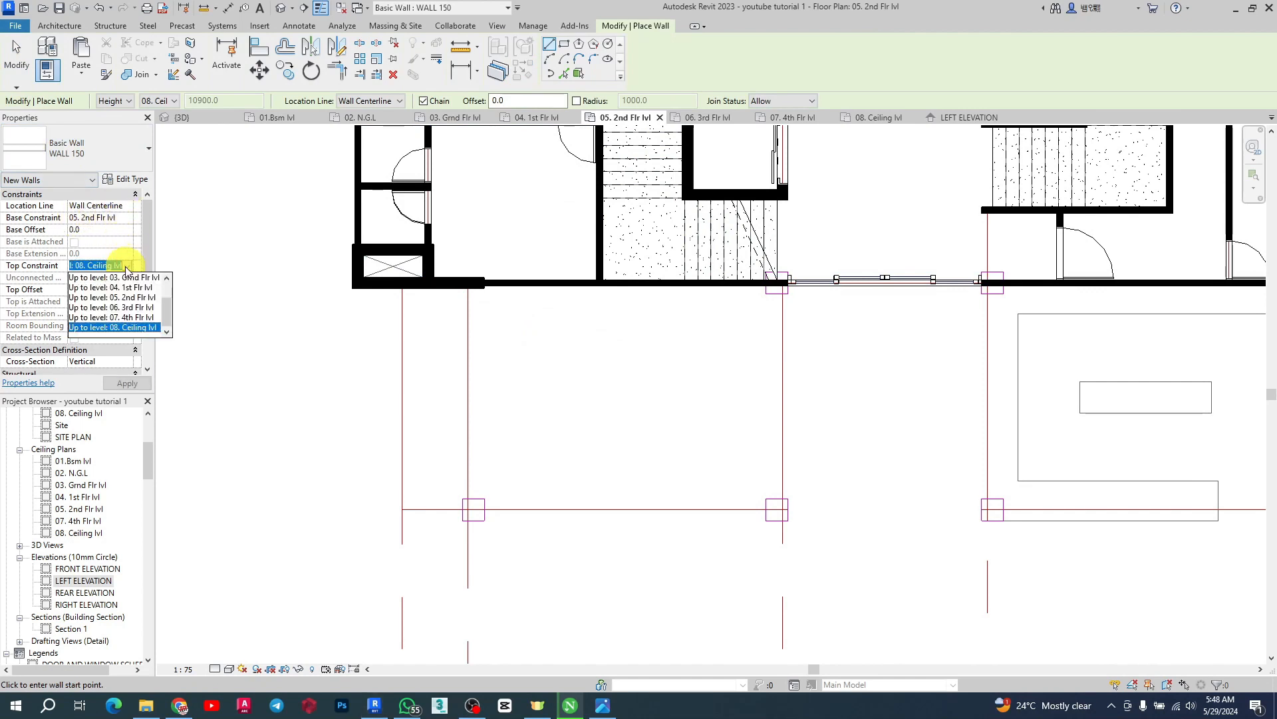
click(128, 307)
scroll(442, 229, down, 4)
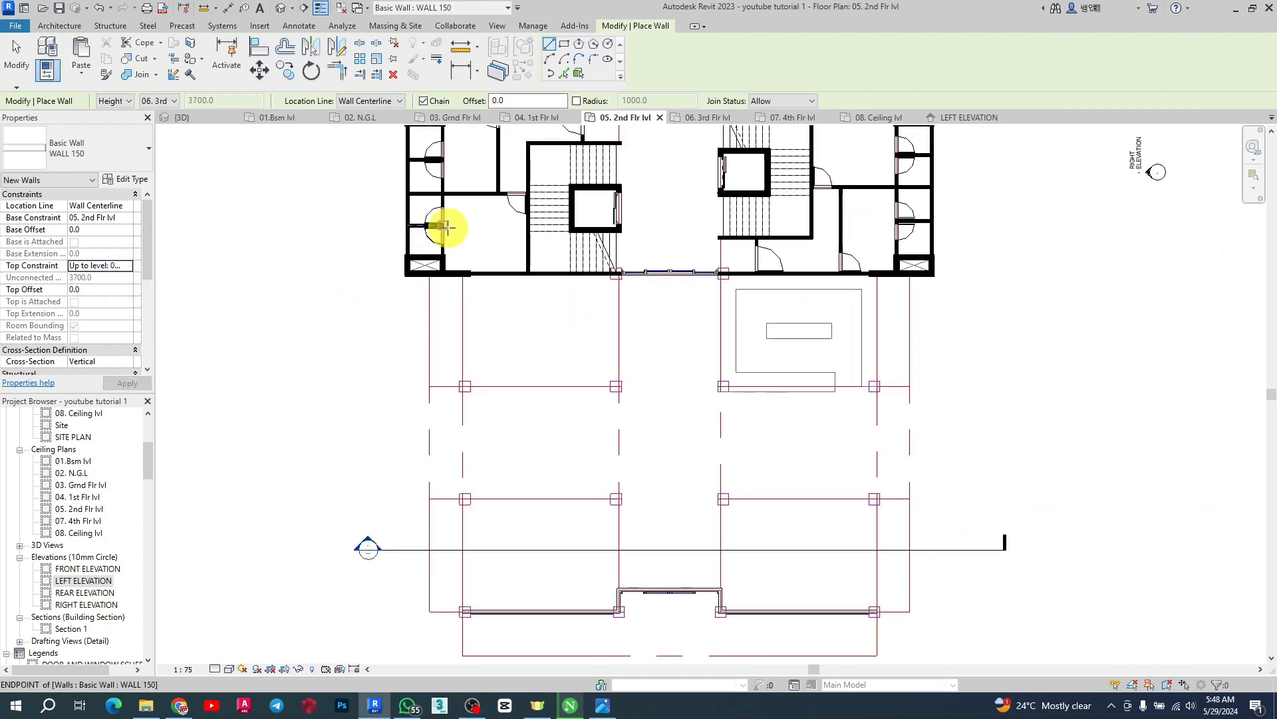
scroll(444, 472, up, 3)
scroll(444, 472, up, 5)
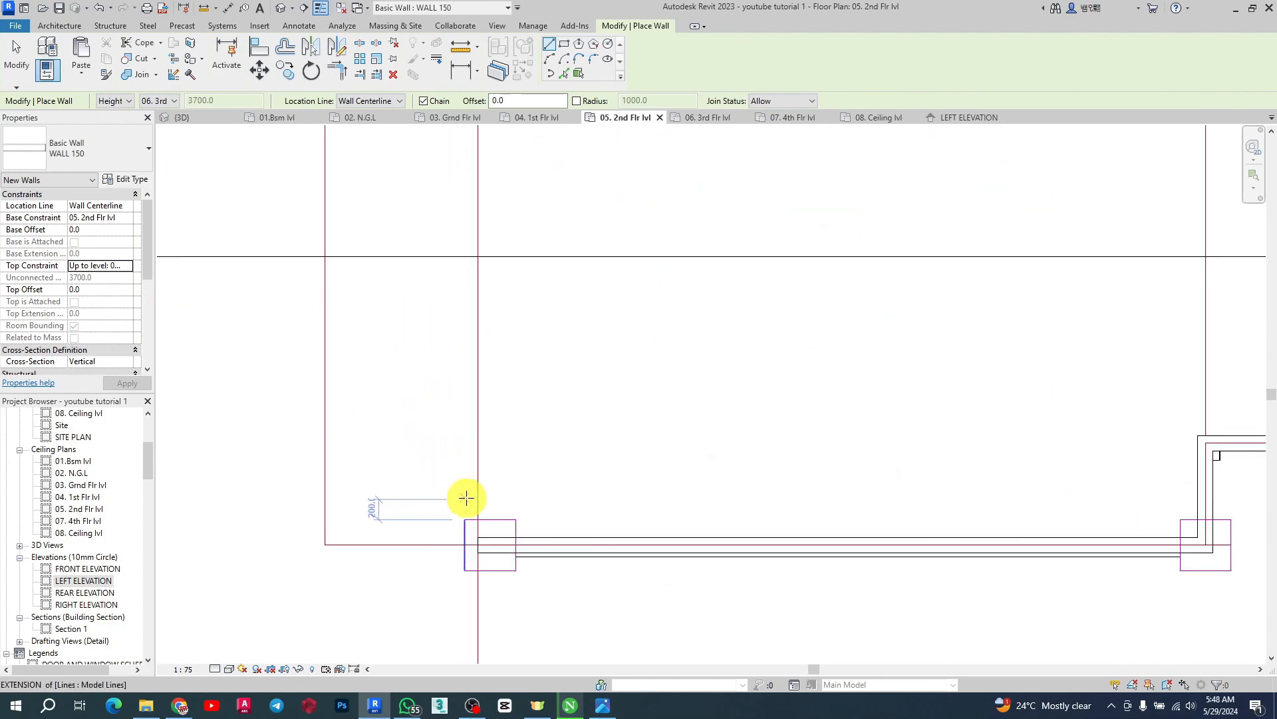
click(477, 545)
scroll(448, 447, down, 5)
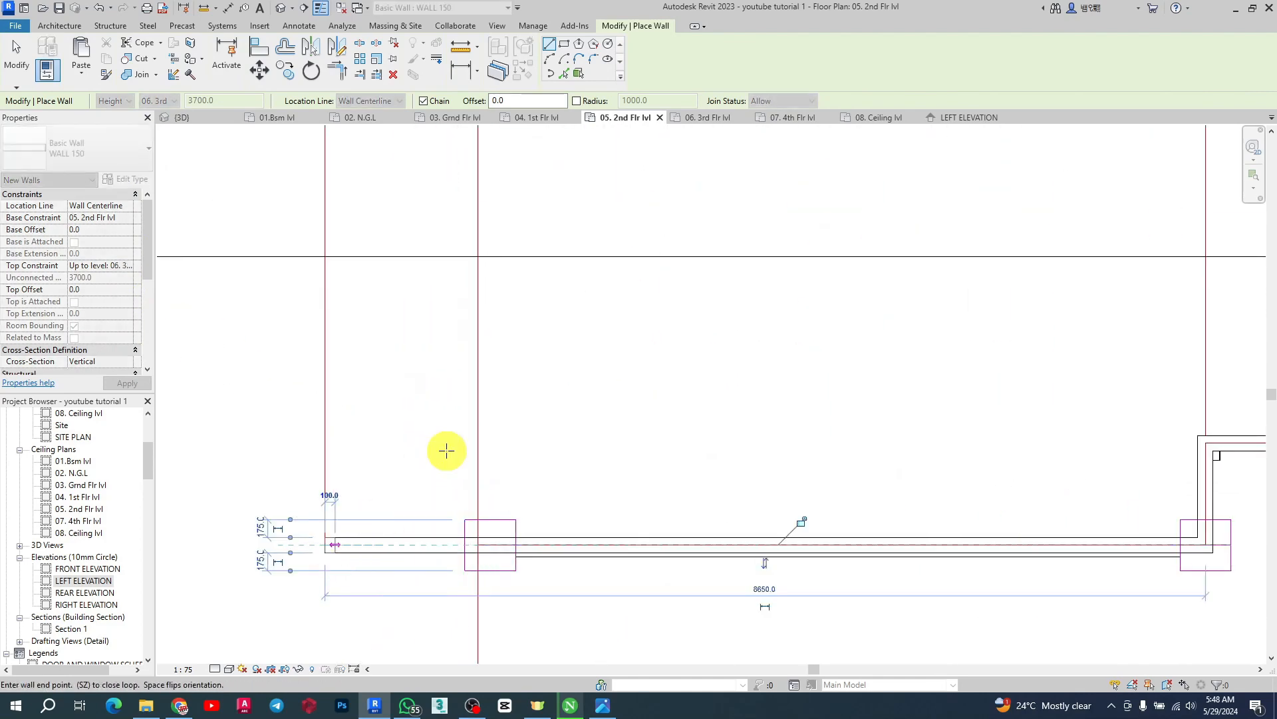
scroll(443, 276, up, 6)
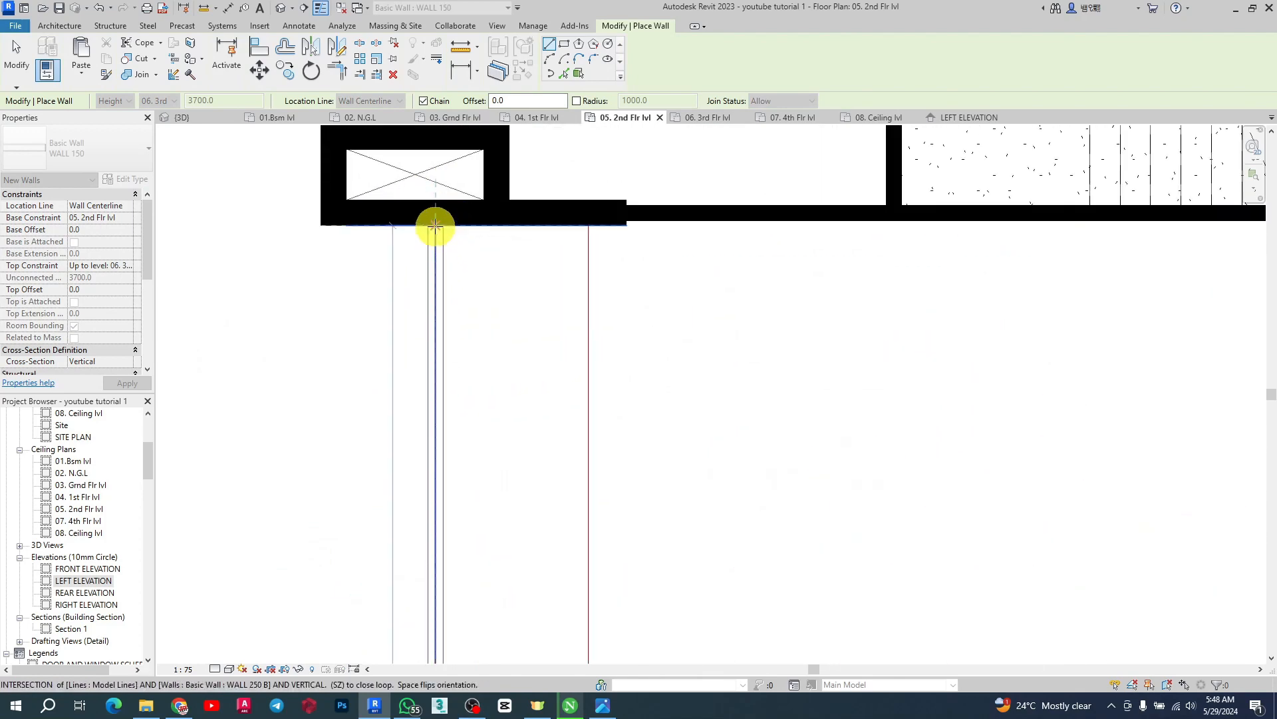
click(435, 227)
Continue the WALL 150 wall chain along the lower edge to the lower-right grid corner and up to the front wall, then finish it
scroll(493, 347, down, 3)
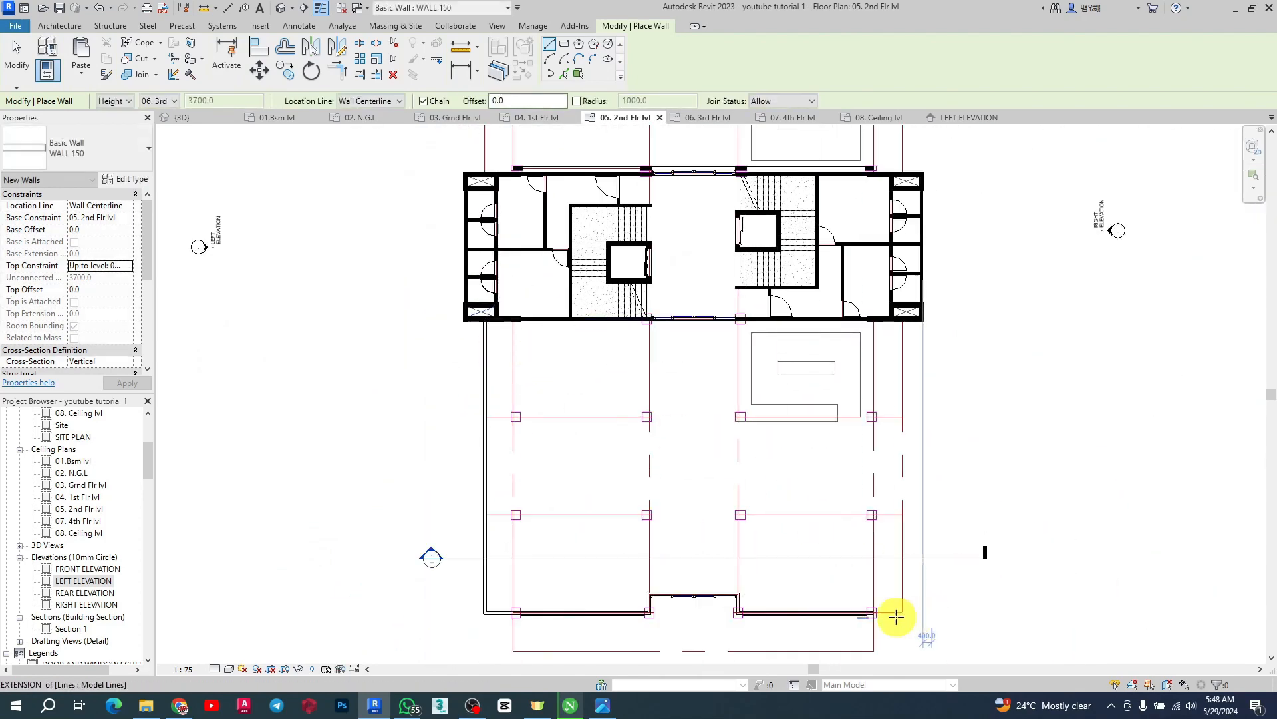
scroll(896, 616, up, 6)
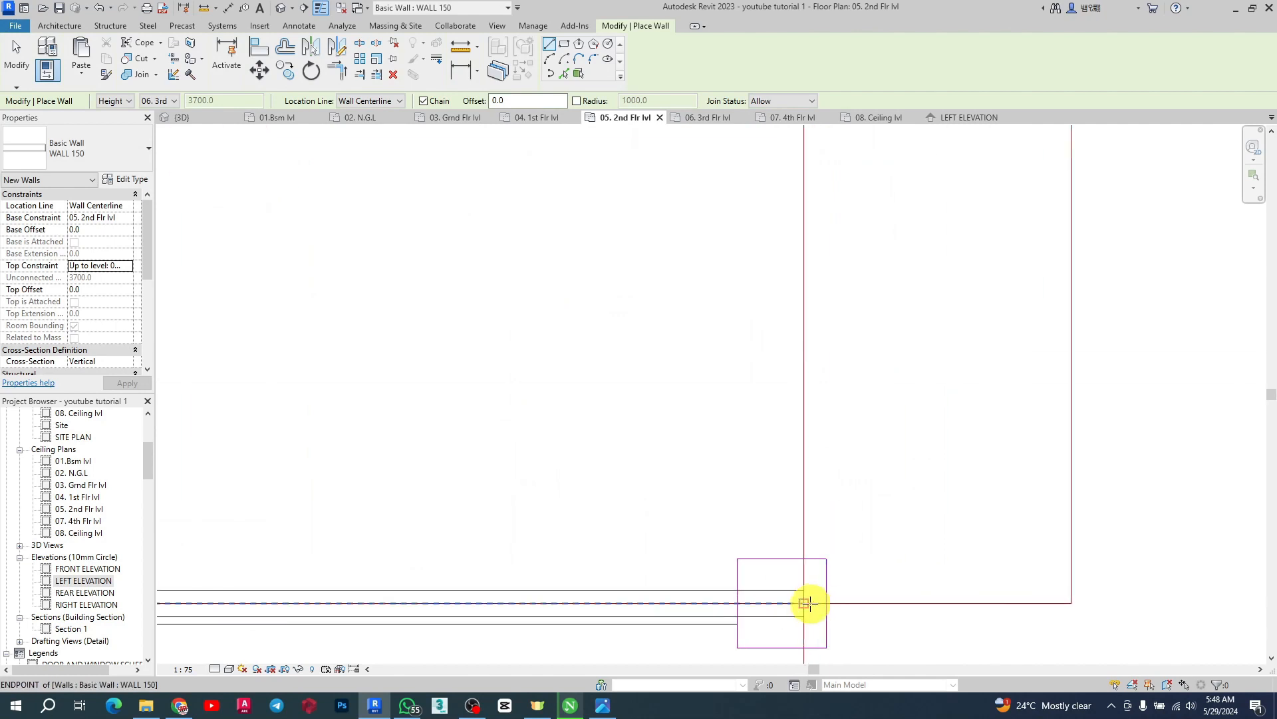
click(1068, 603)
scroll(703, 468, down, 2)
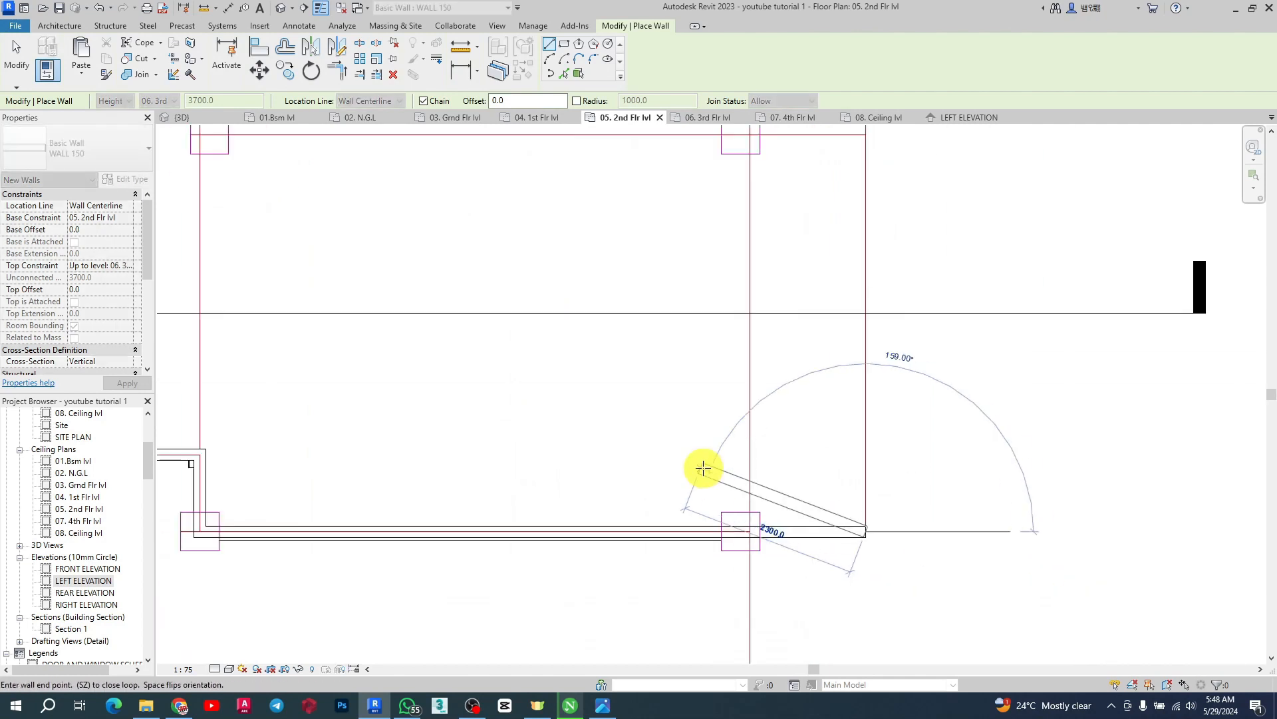
scroll(703, 468, down, 3)
scroll(727, 262, up, 6)
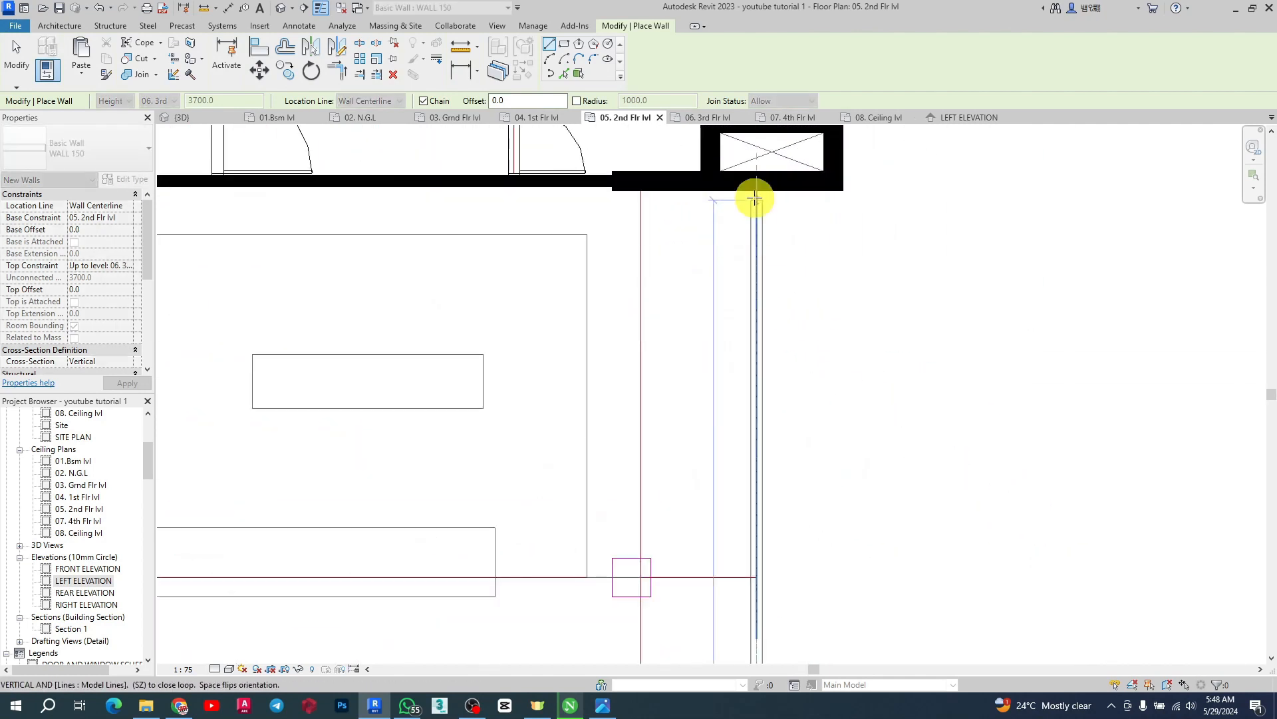
click(755, 191)
key(Escape)
Draw chained walls enclosing the middle bay, from the front wall beside the stair out to the far-edge projection and back to the front wall
scroll(926, 299, down, 4)
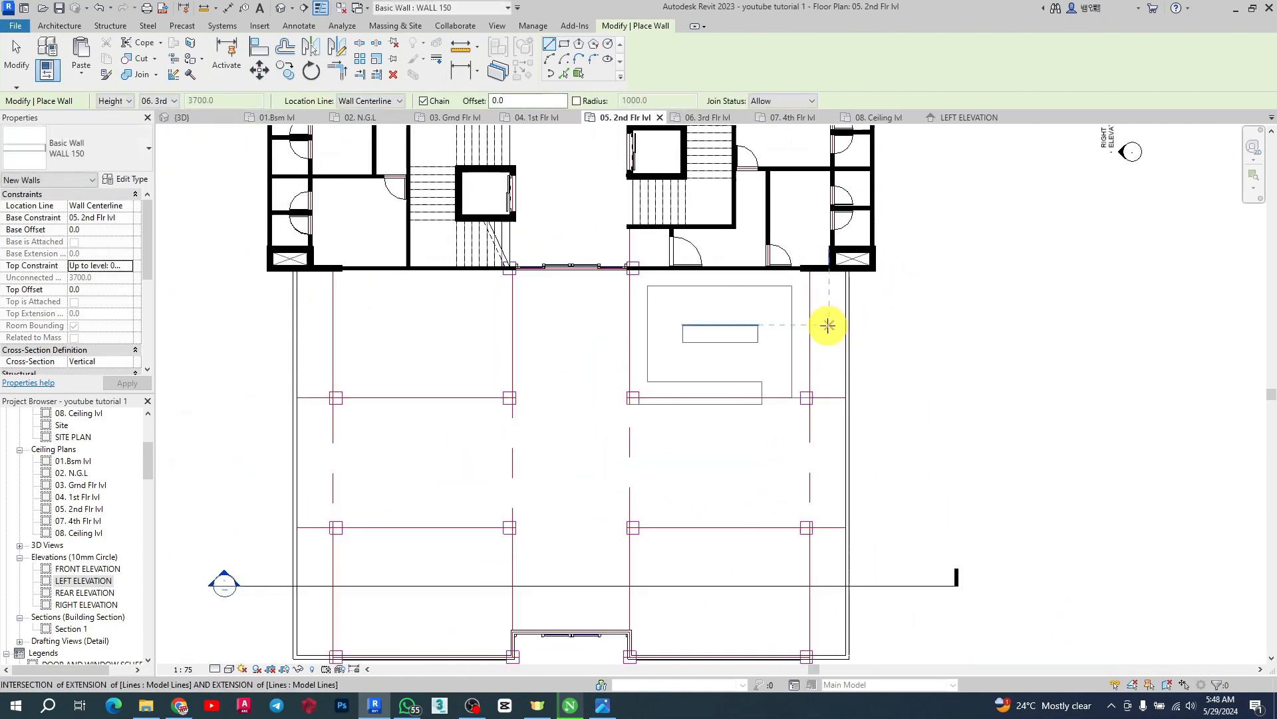
scroll(399, 402, up, 2)
scroll(673, 214, down, 3)
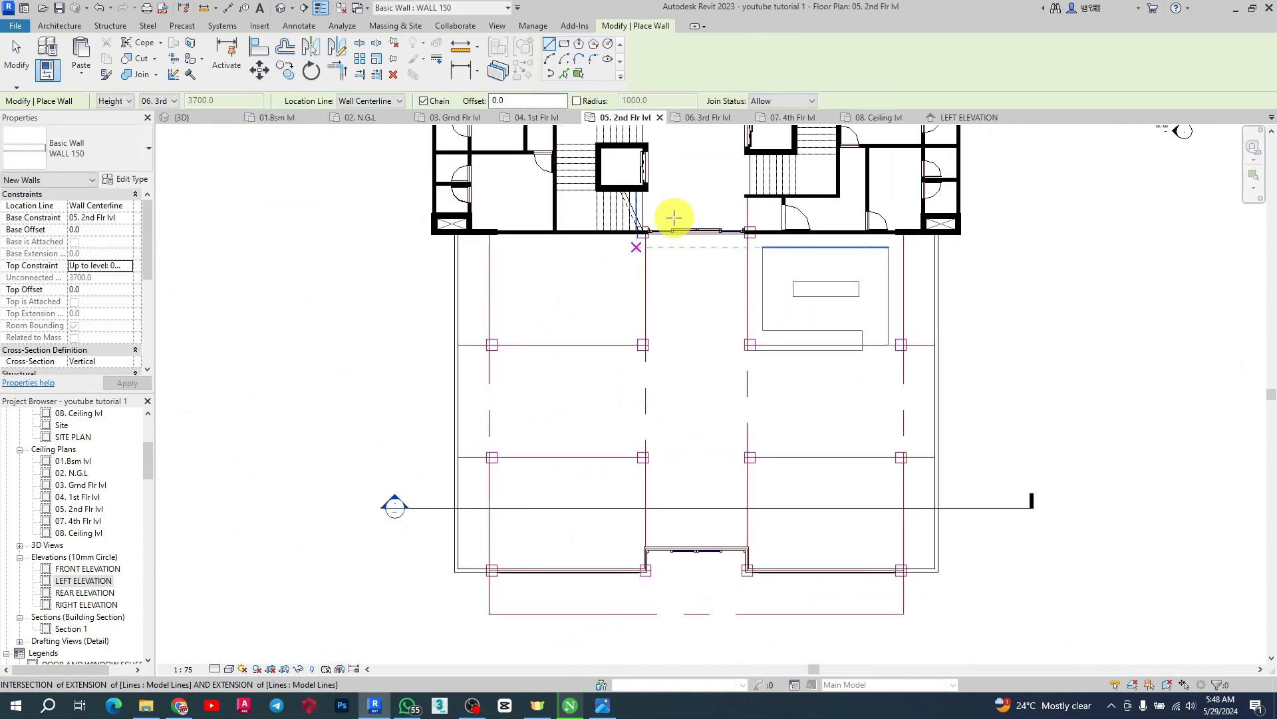
scroll(625, 279, up, 5)
scroll(594, 231, up, 2)
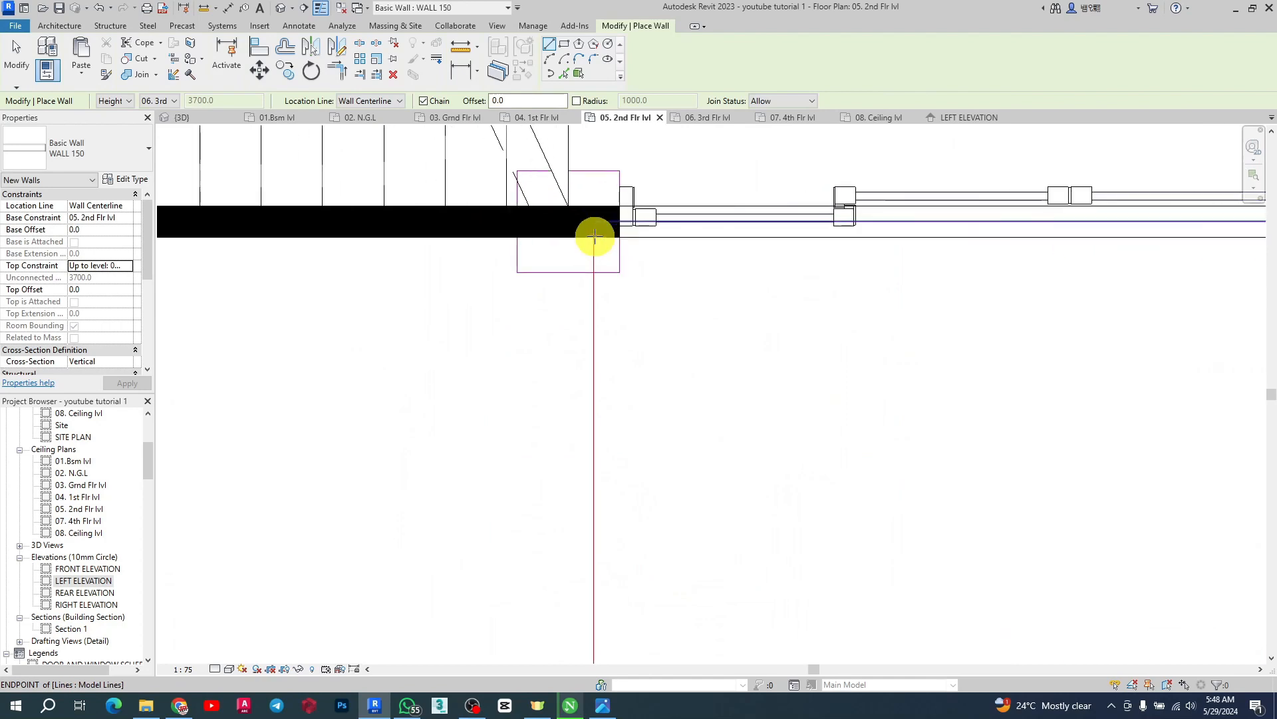
click(595, 224)
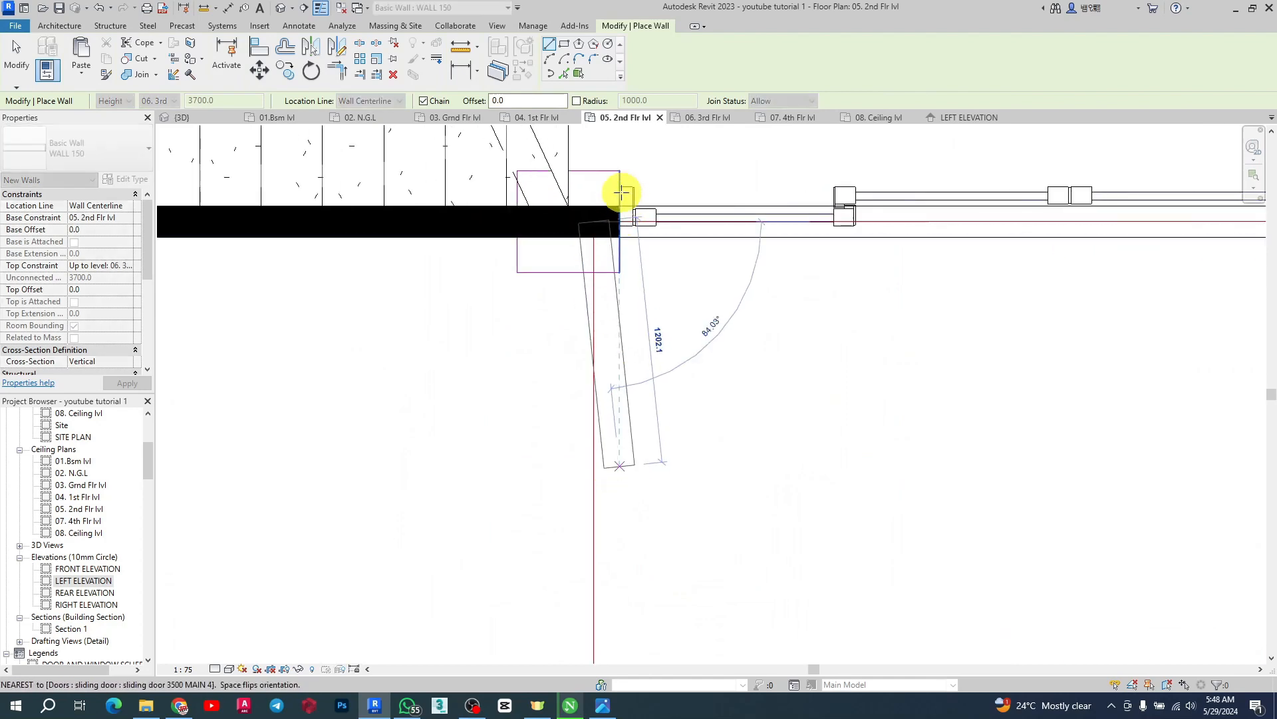
scroll(621, 194, down, 4)
scroll(621, 353, up, 7)
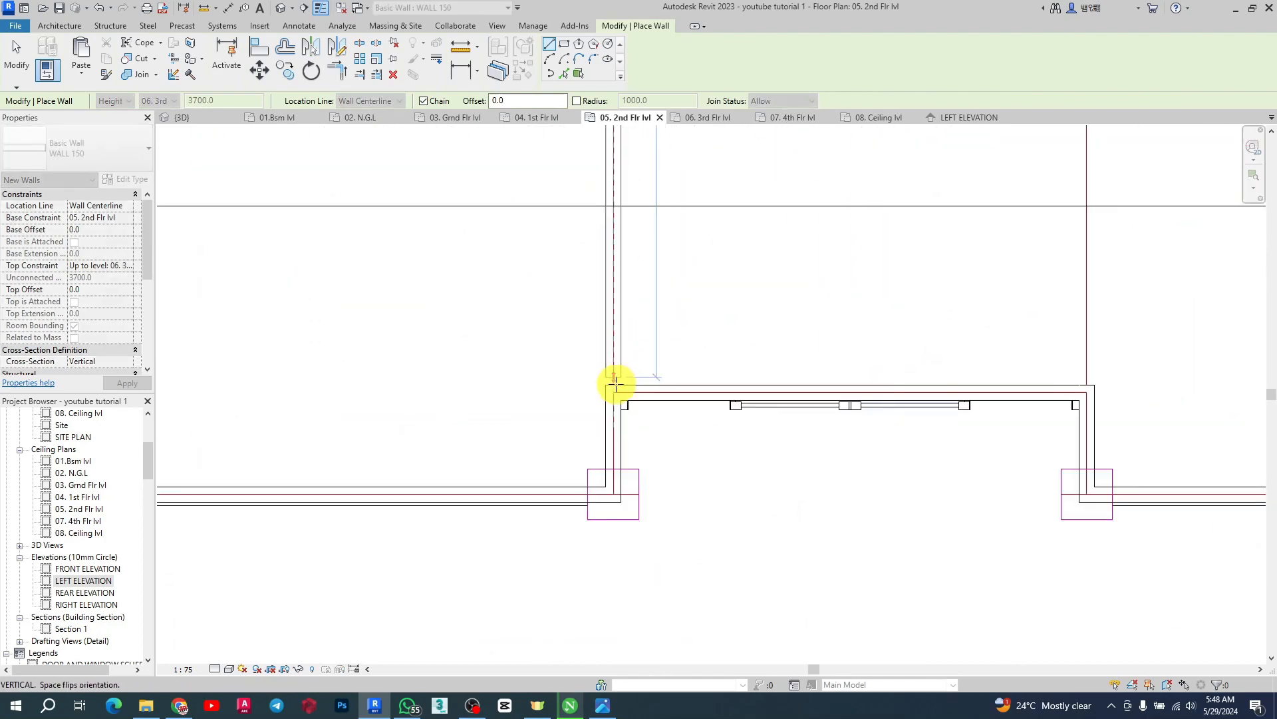
click(1086, 392)
scroll(652, 544, down, 6)
scroll(658, 543, down, 1)
scroll(741, 242, up, 7)
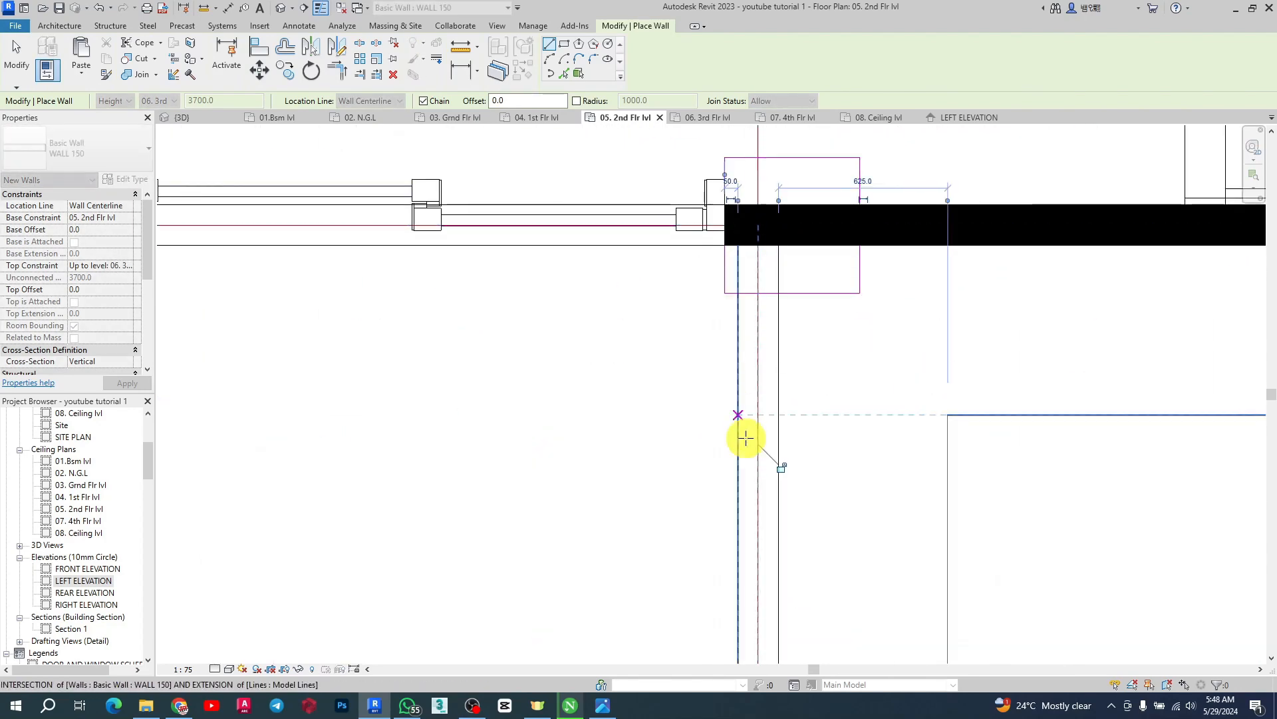
scroll(748, 445, down, 6)
scroll(762, 233, up, 5)
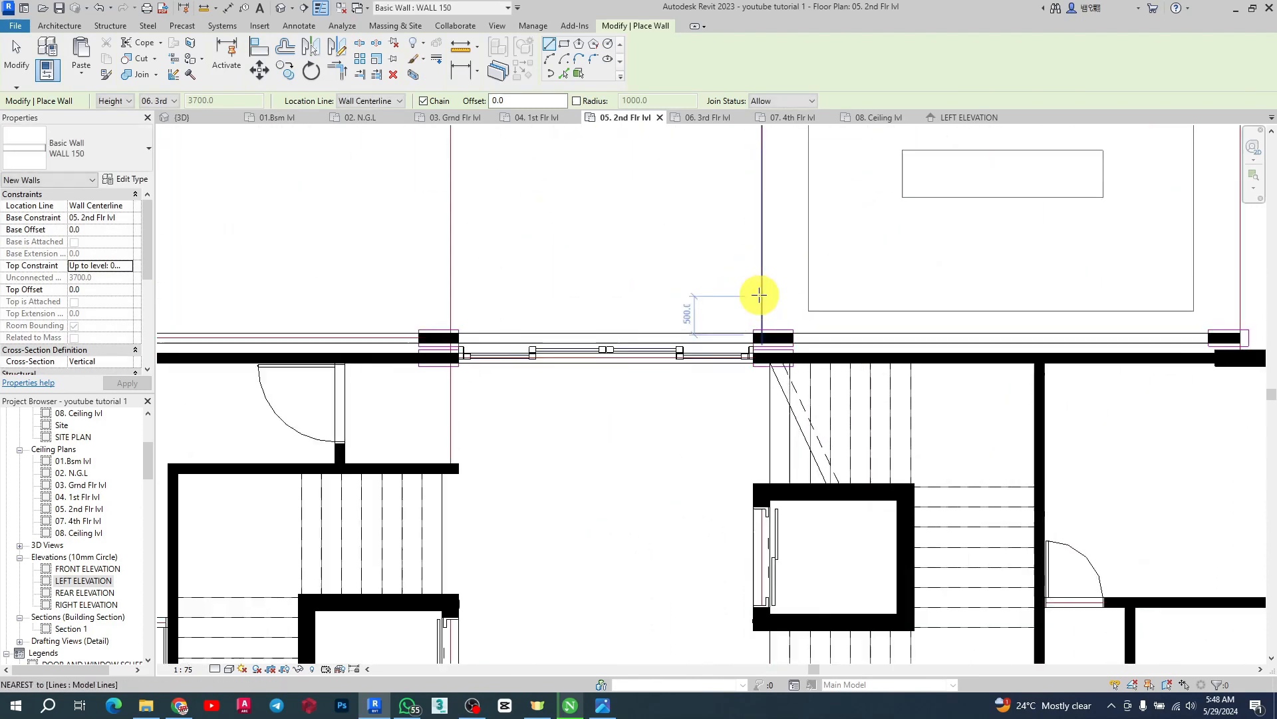
click(764, 344)
scroll(736, 408, down, 5)
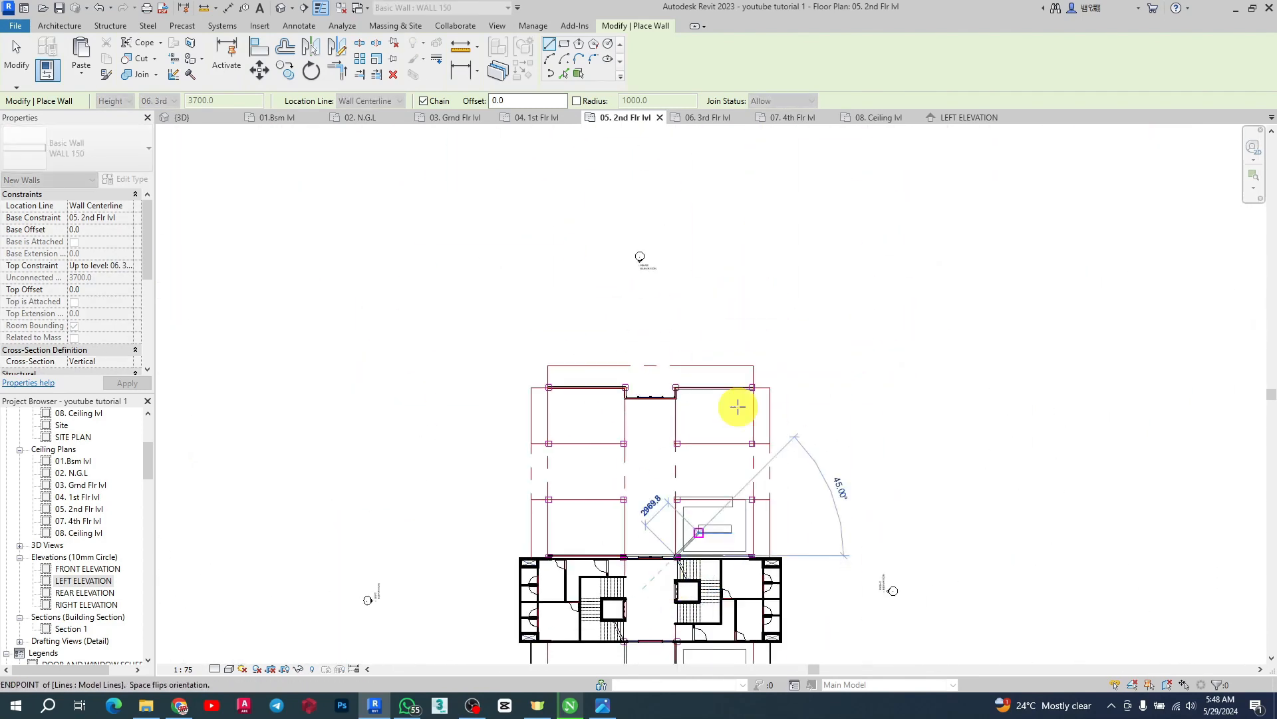
scroll(670, 413, up, 5)
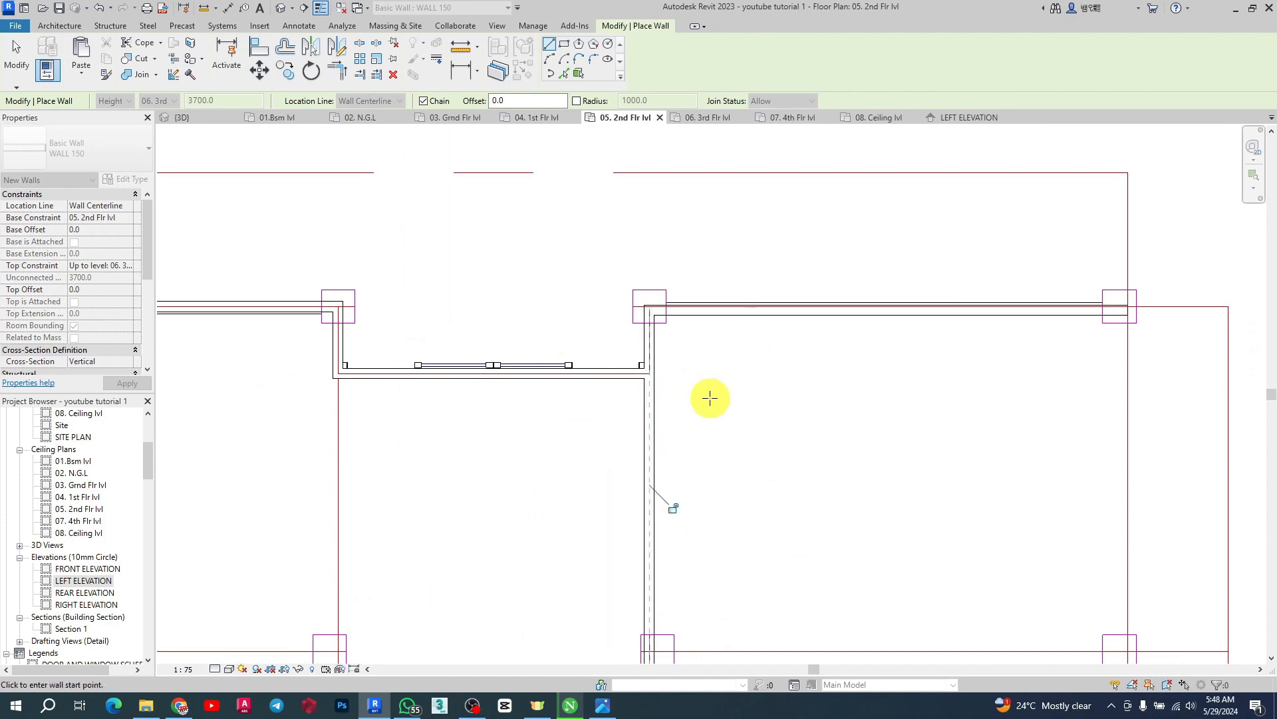
key(Escape)
Draw a wall from the far projection's left corner straight down to the front wall
click(338, 370)
scroll(510, 251, down, 5)
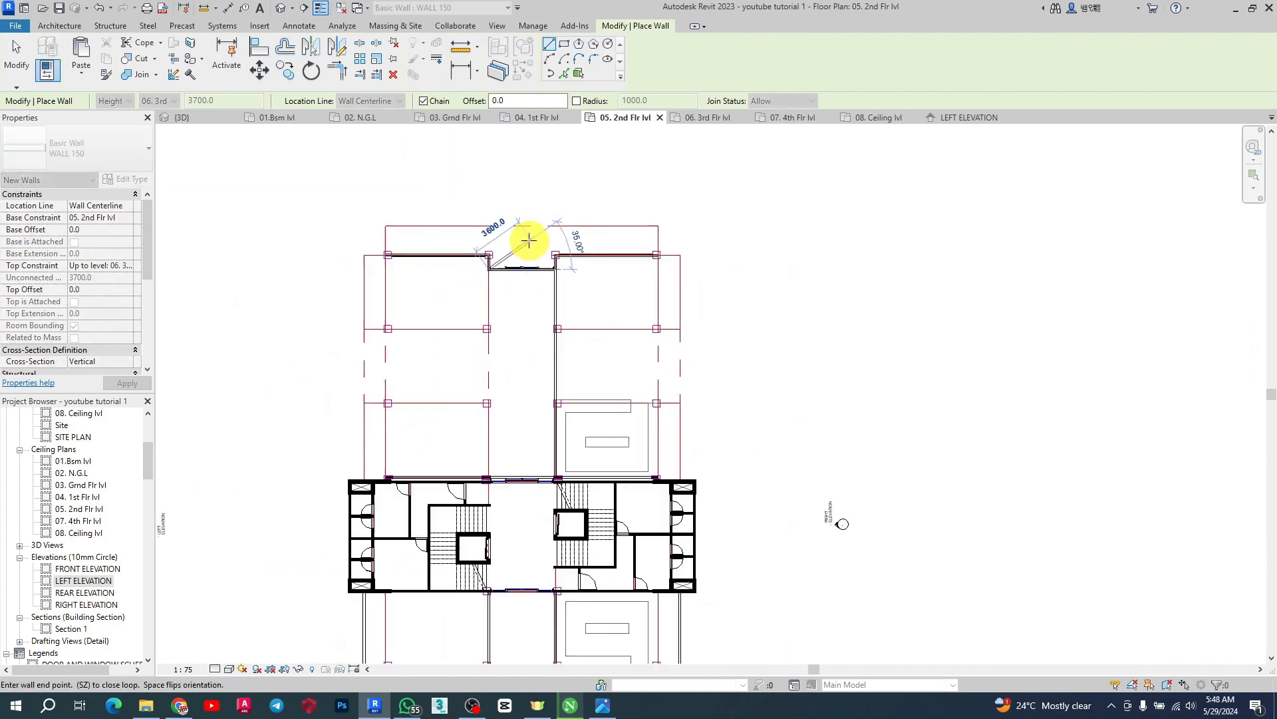
scroll(448, 485, up, 6)
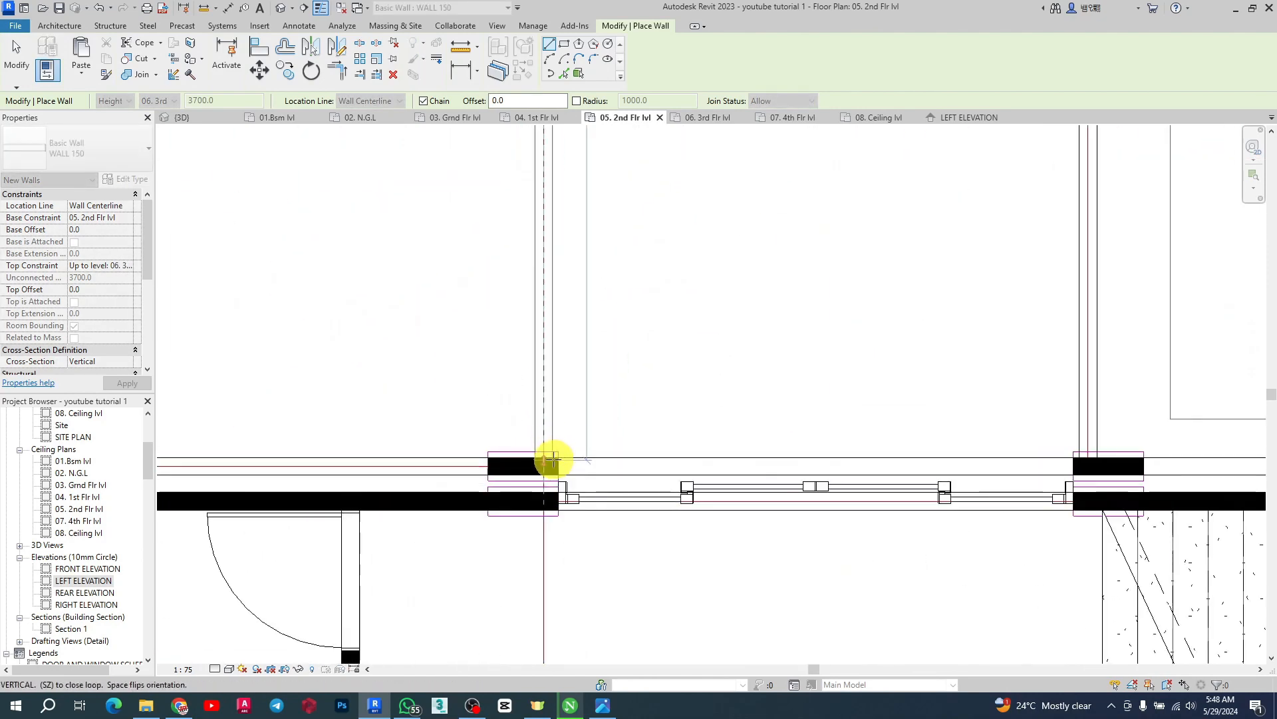
click(550, 463)
scroll(774, 438, down, 5)
scroll(559, 445, up, 3)
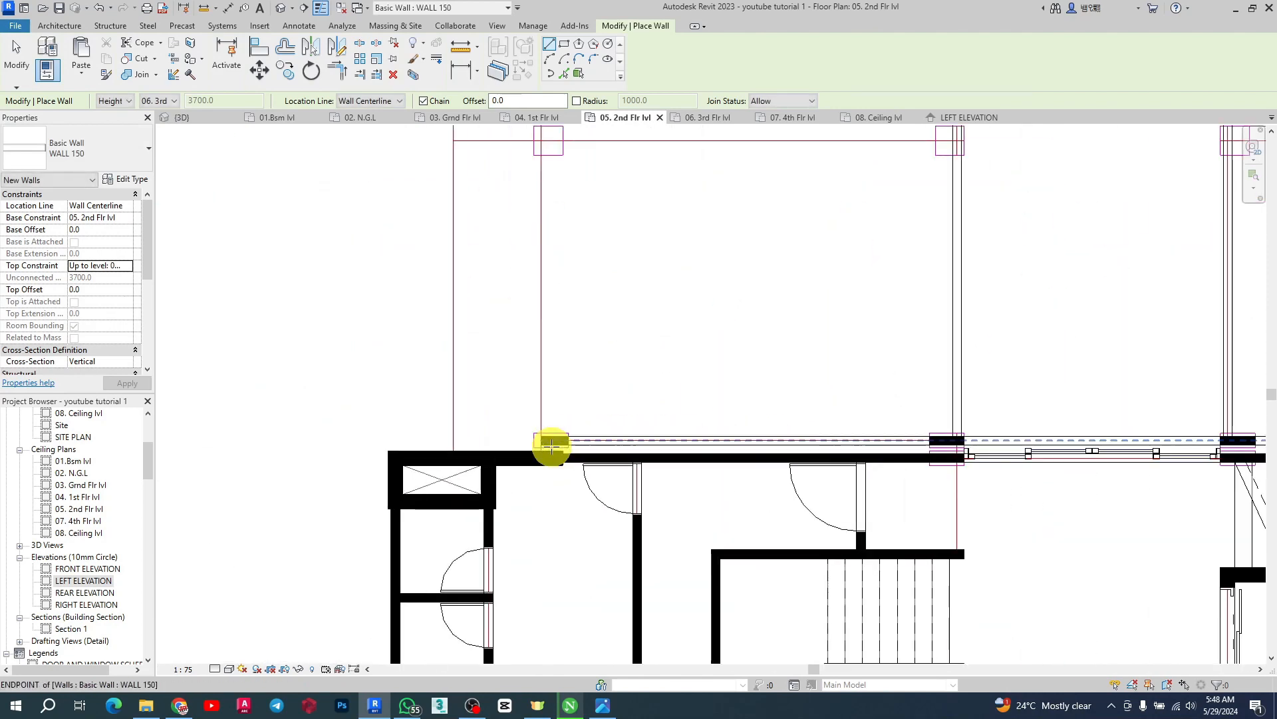
scroll(540, 445, up, 3)
Chain walls along the front wall to the left bay's corner and up the left edge to the far corner
click(541, 441)
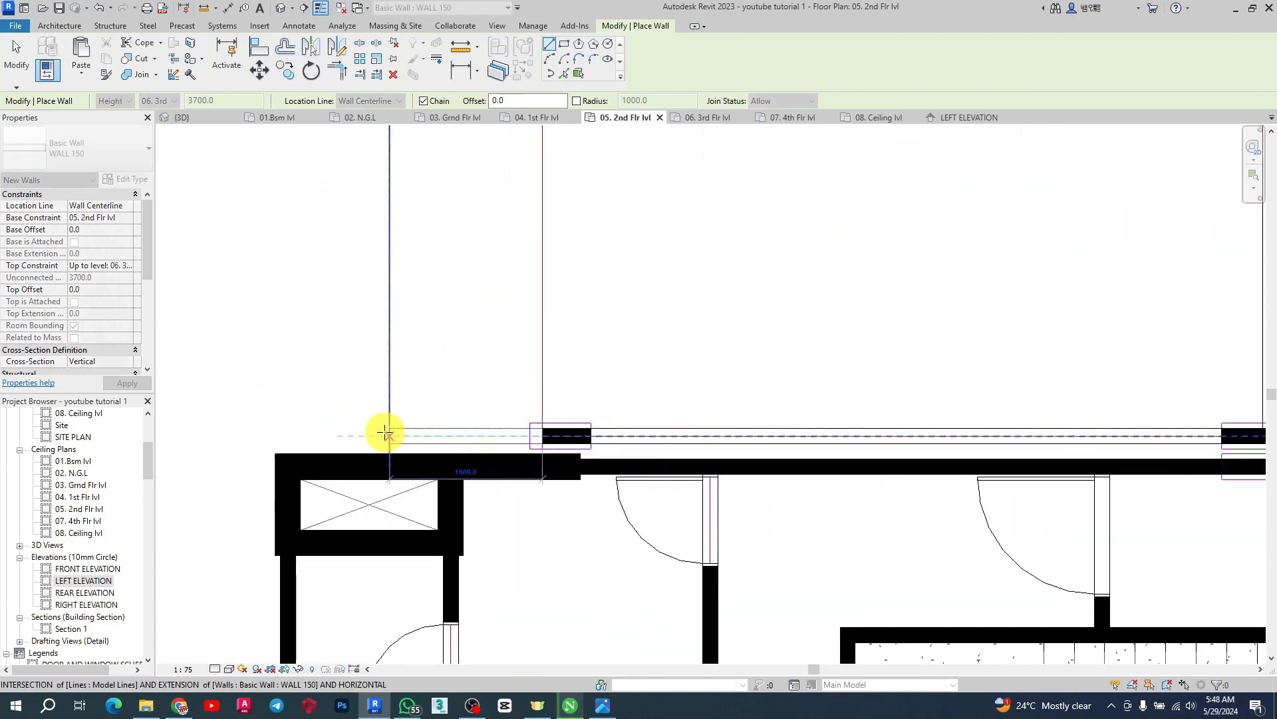
click(388, 432)
scroll(428, 522, down, 4)
scroll(442, 248, up, 4)
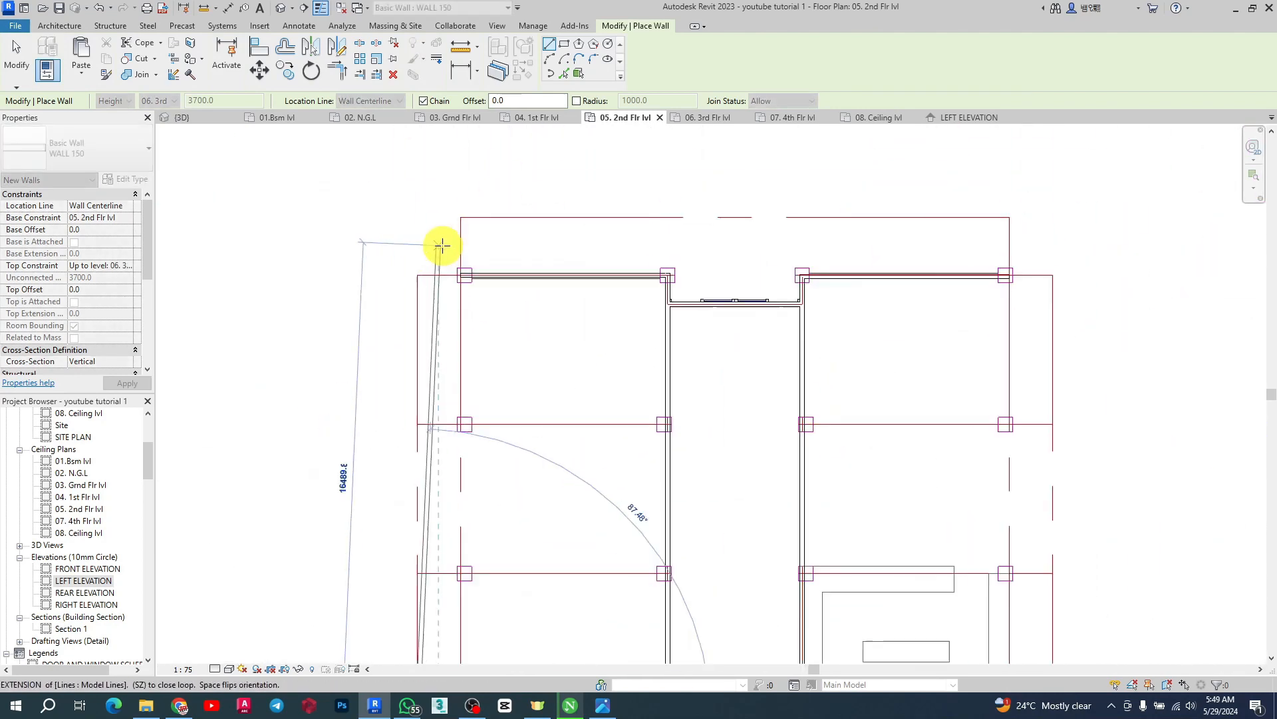
click(410, 282)
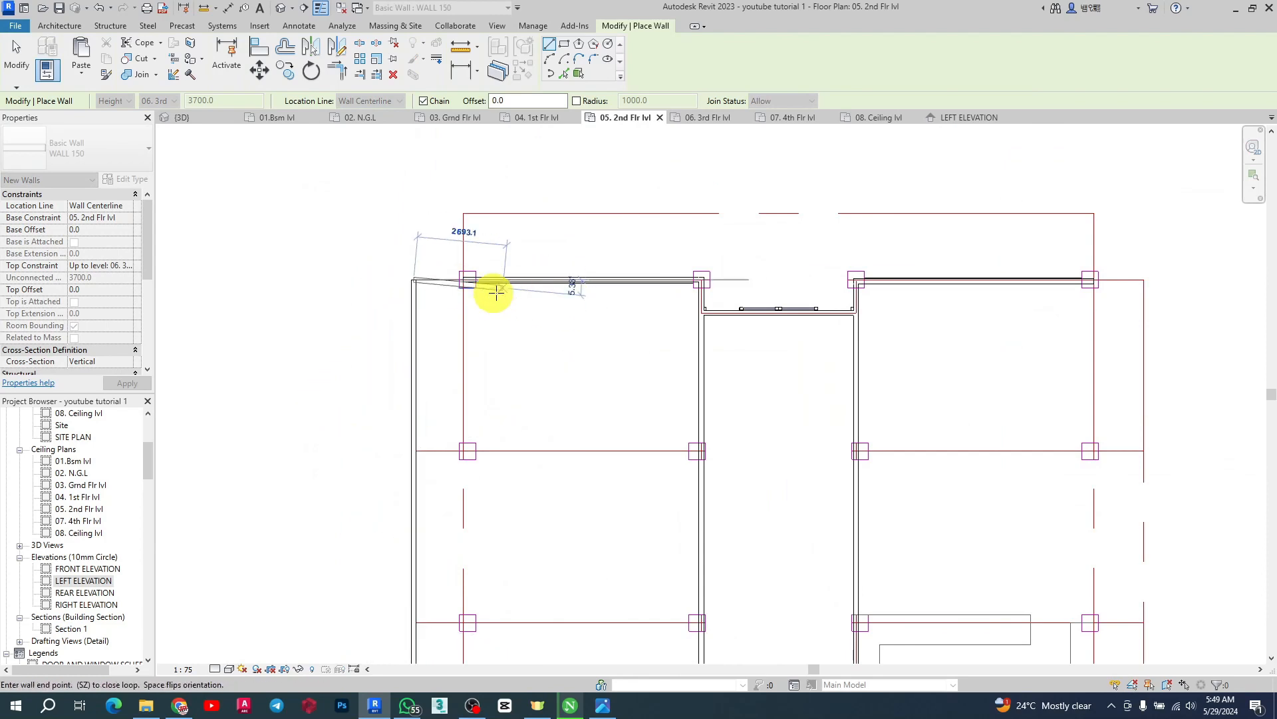
Continue walls along the far edge and across the left bay at the first grid line, about 6300 mm long, then end the chain
scroll(468, 281, up, 4)
click(460, 274)
scroll(676, 251, down, 5)
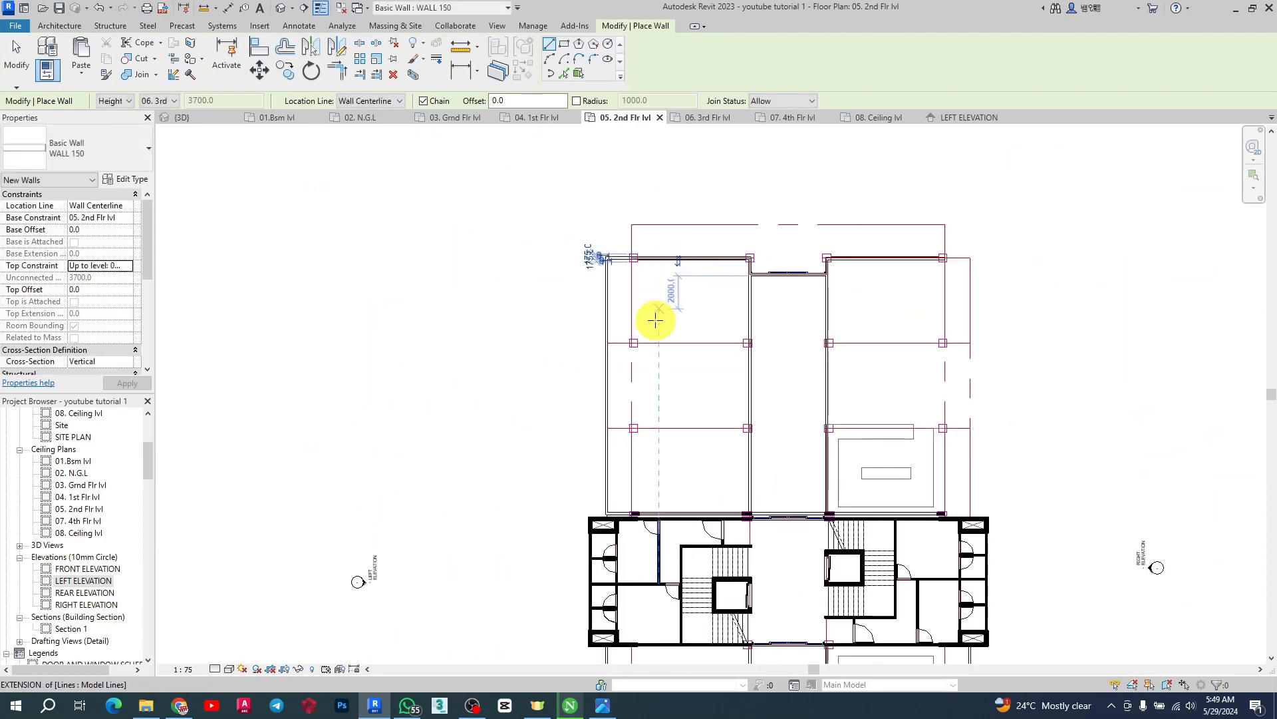
scroll(733, 342, up, 5)
click(725, 307)
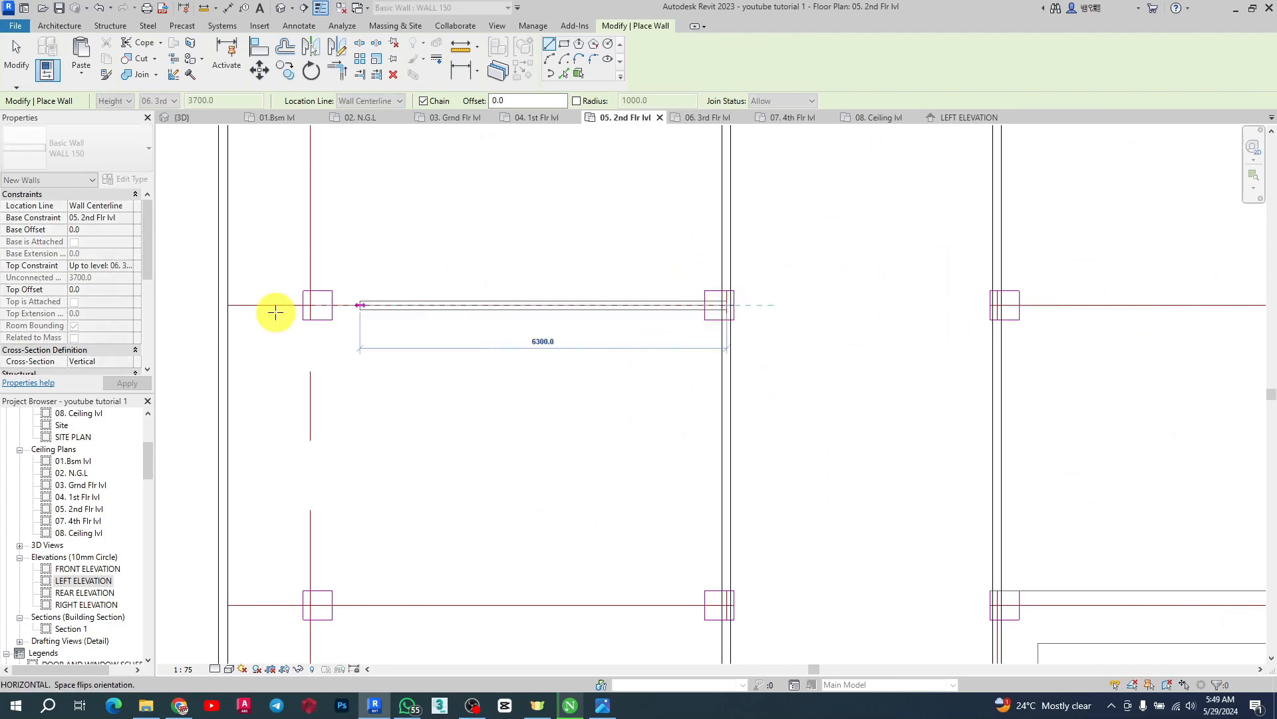
click(217, 305)
key(Escape)
Draw a wall about 8775 mm long across the left bay along the next grid line
scroll(583, 401, down, 3)
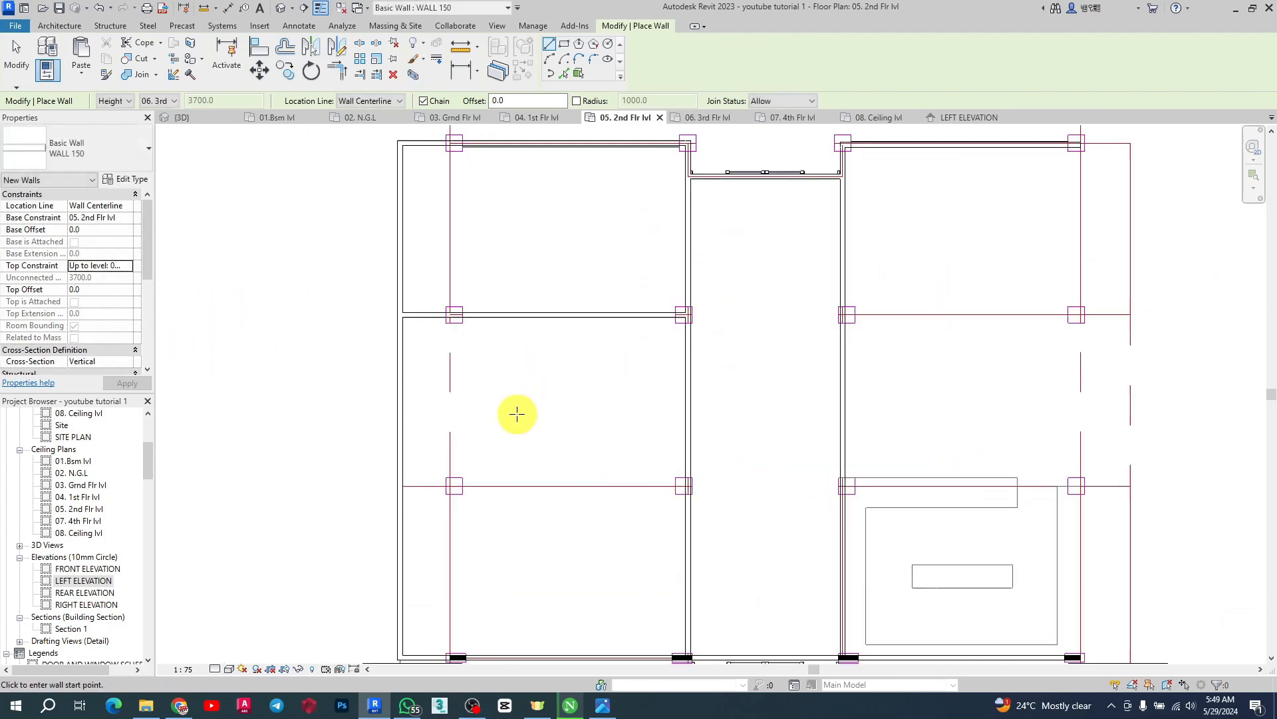
scroll(342, 519, up, 3)
click(342, 522)
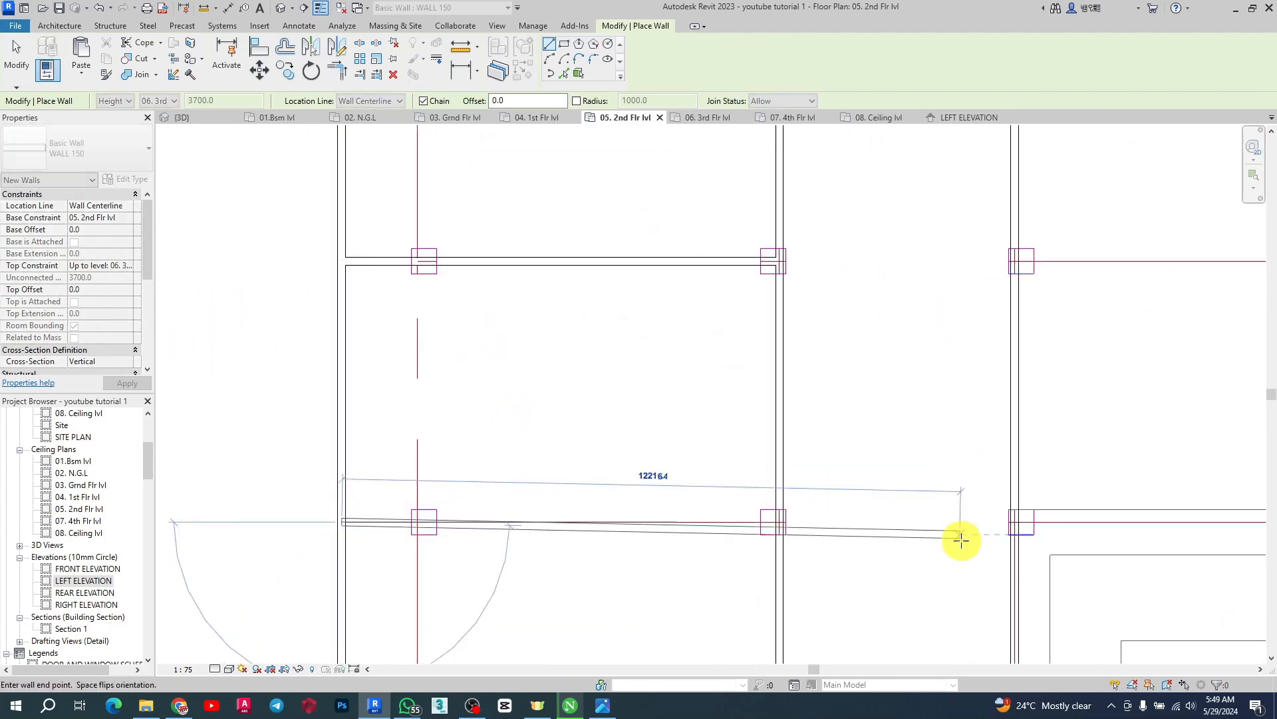
click(779, 520)
key(Escape)
Draw a wall about 16300 mm long up the right bay's outer edge from the front wall, then along the far edge to the grid
scroll(698, 312, down, 3)
scroll(807, 374, up, 3)
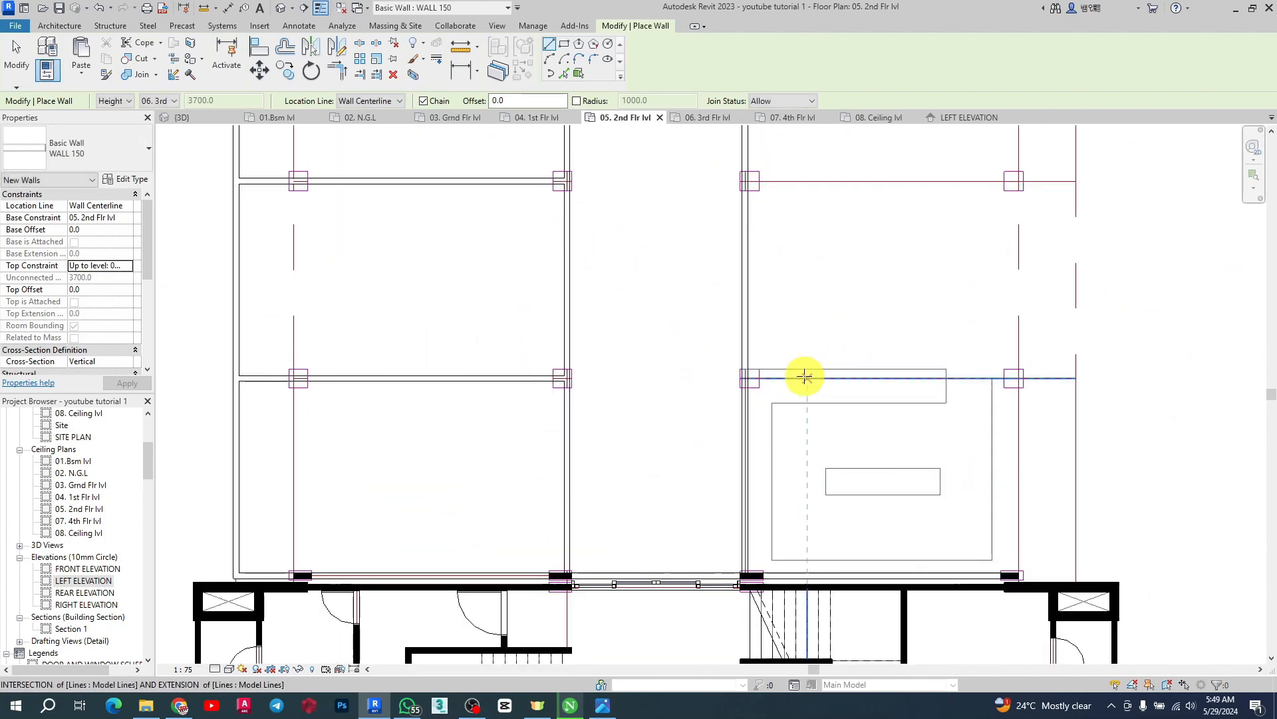
scroll(1091, 593, up, 3)
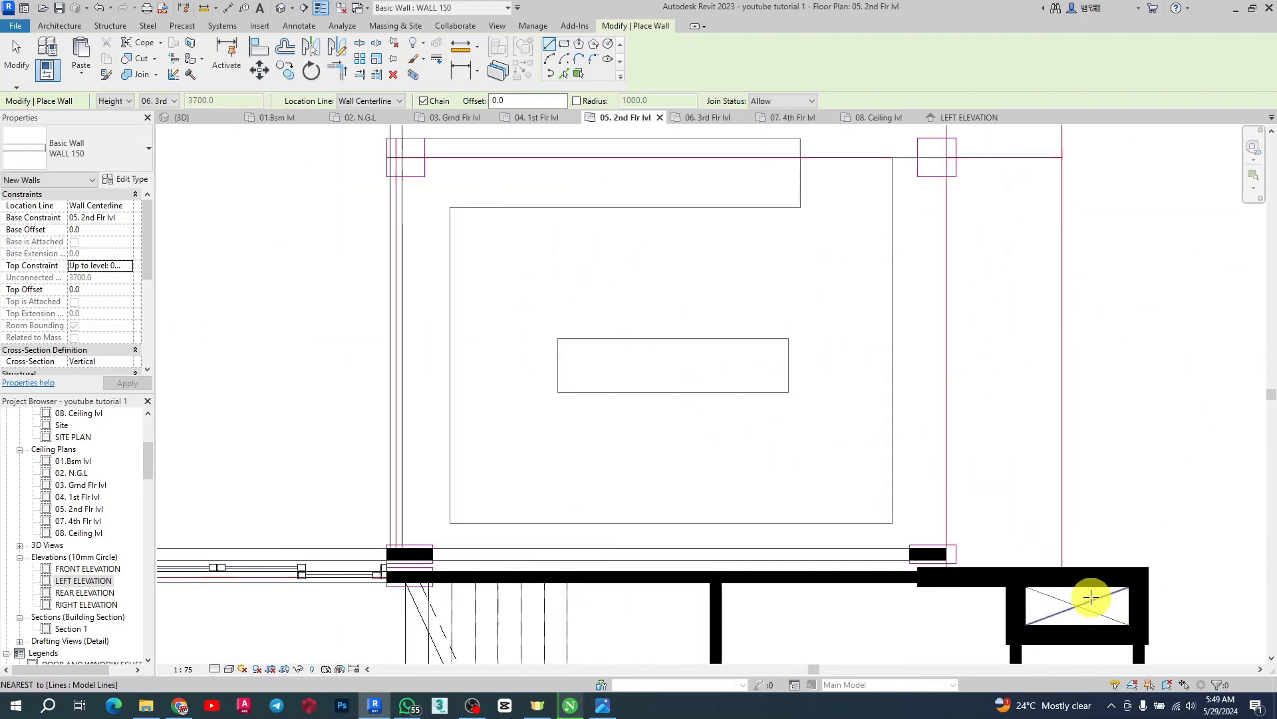
click(1065, 572)
scroll(756, 542, down, 3)
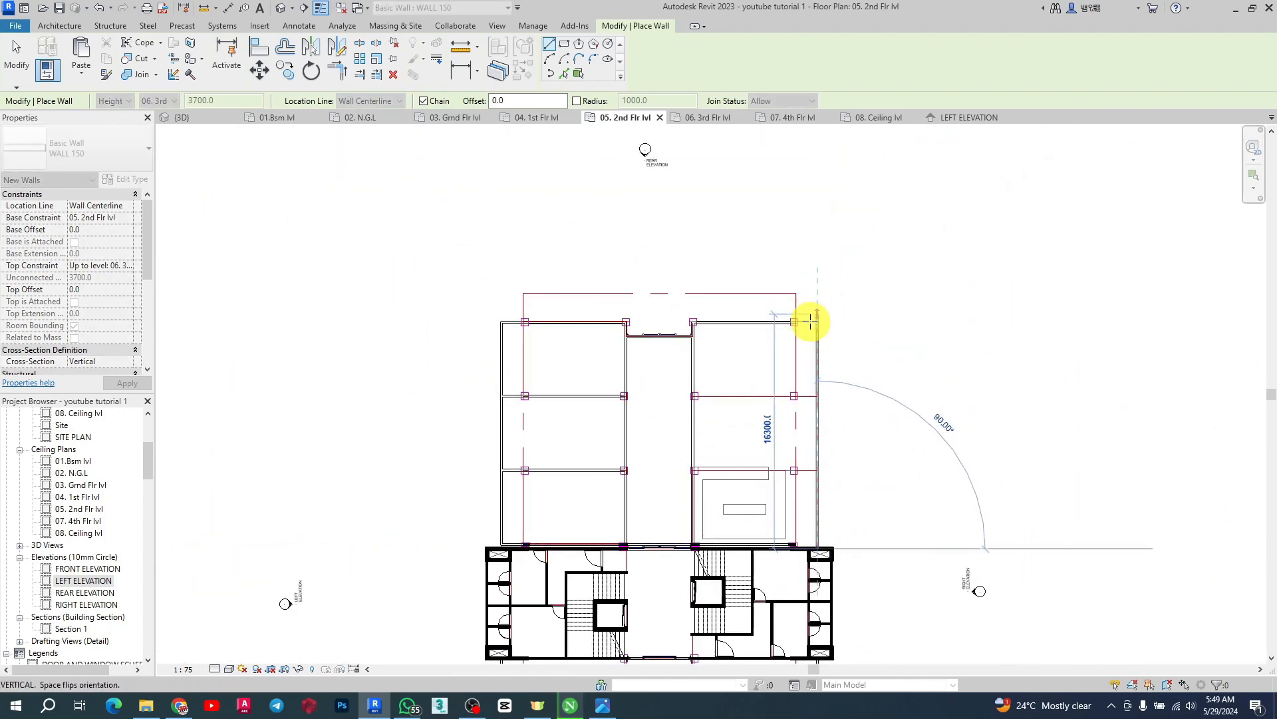
scroll(827, 330, up, 3)
click(827, 321)
scroll(817, 322, up, 3)
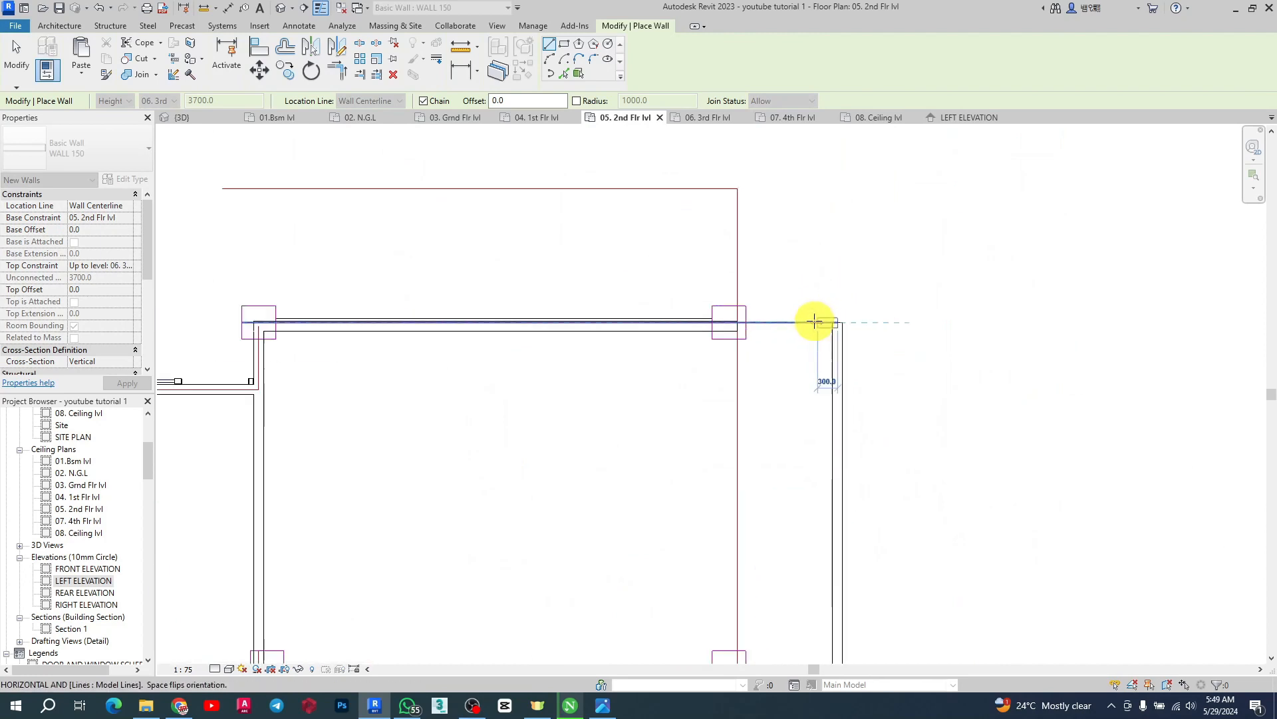
click(727, 324)
scroll(950, 282, down, 5)
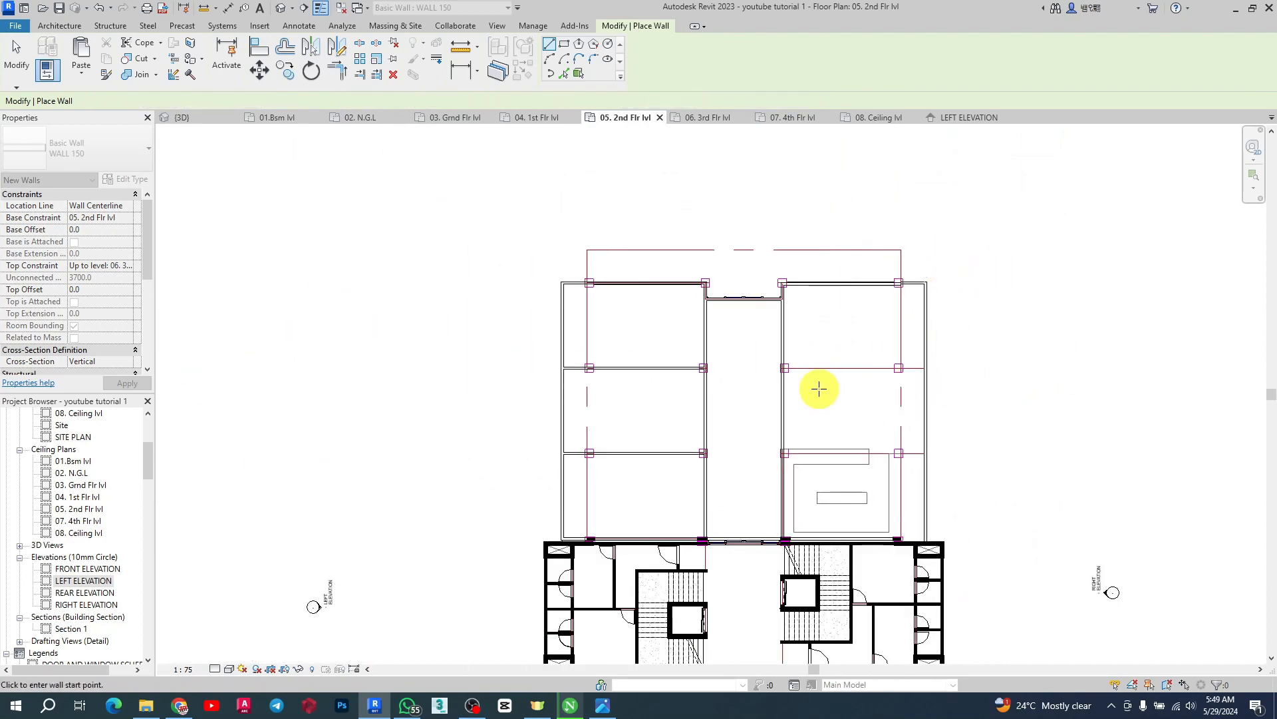
Draw a wall about 7900 mm long across the right bay at the first grid line
scroll(748, 362, up, 3)
click(740, 341)
scroll(1042, 341, up, 3)
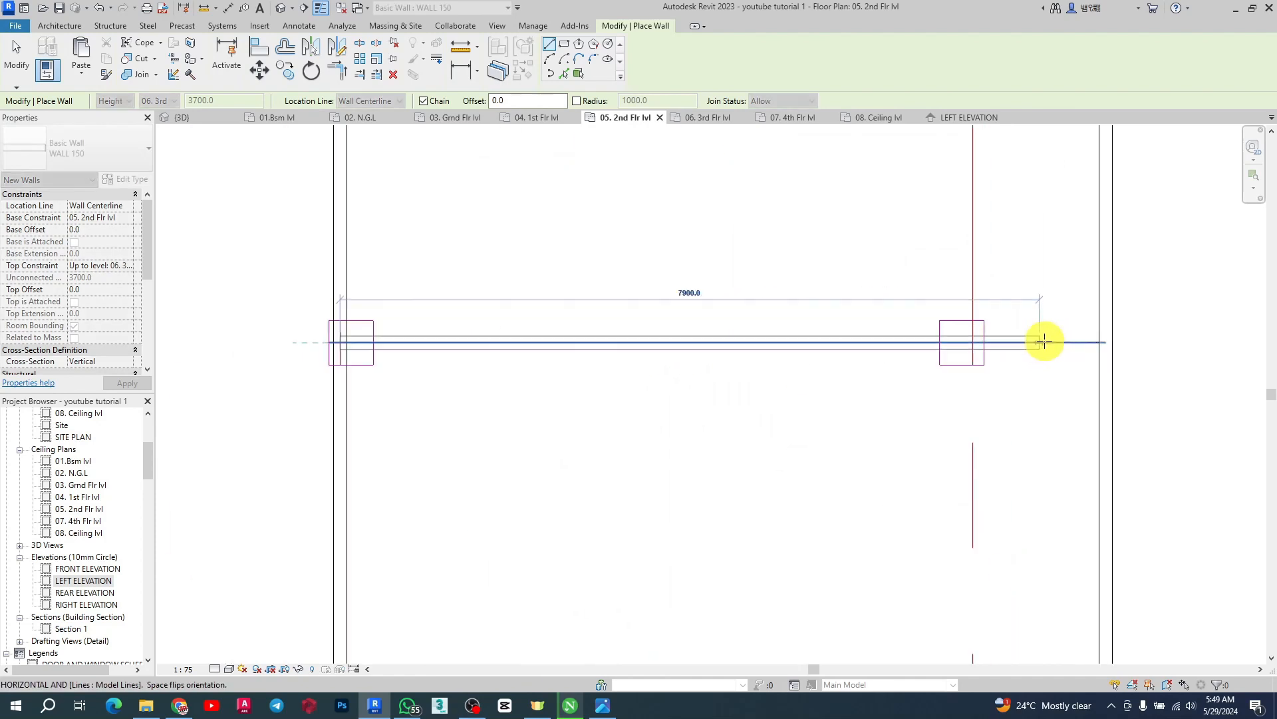
click(1106, 342)
Draw a wall about 8650 mm long across the right bay at the next grid line and exit the wall tool
scroll(622, 257, down, 5)
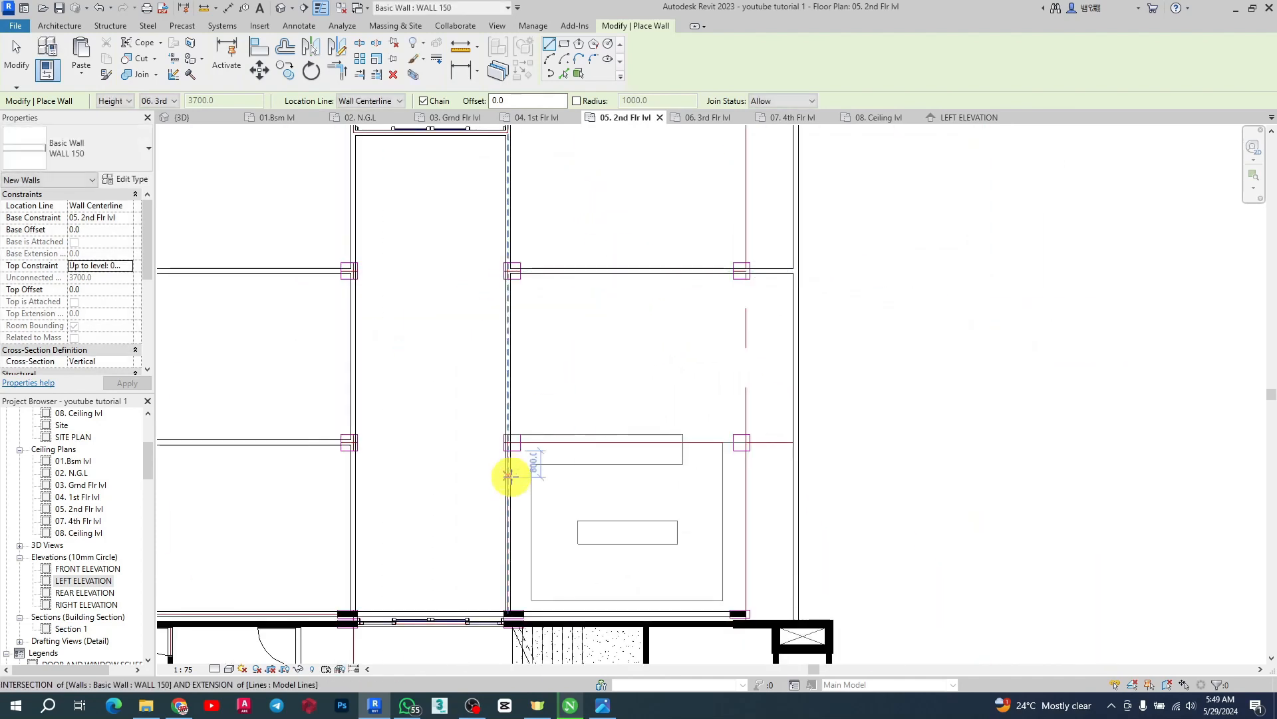
scroll(508, 426, up, 3)
click(503, 407)
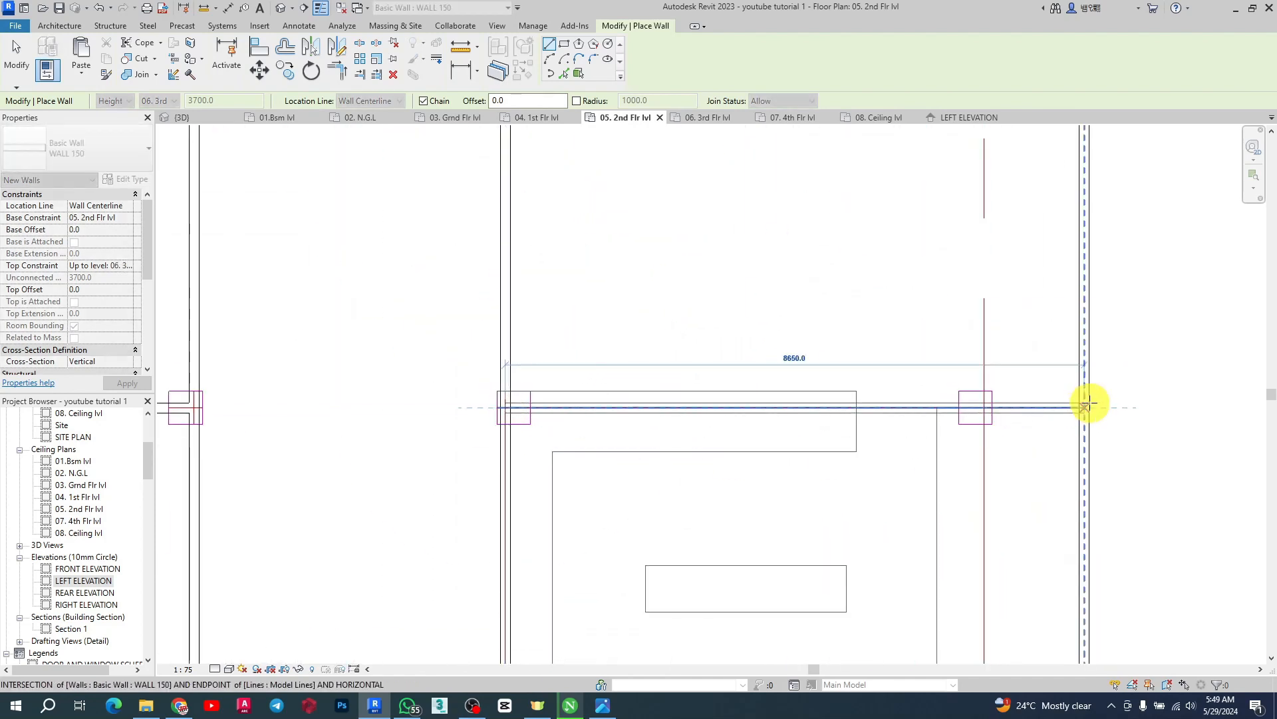
click(1087, 405)
scroll(677, 264, down, 3)
scroll(656, 247, down, 2)
scroll(737, 344, up, 1)
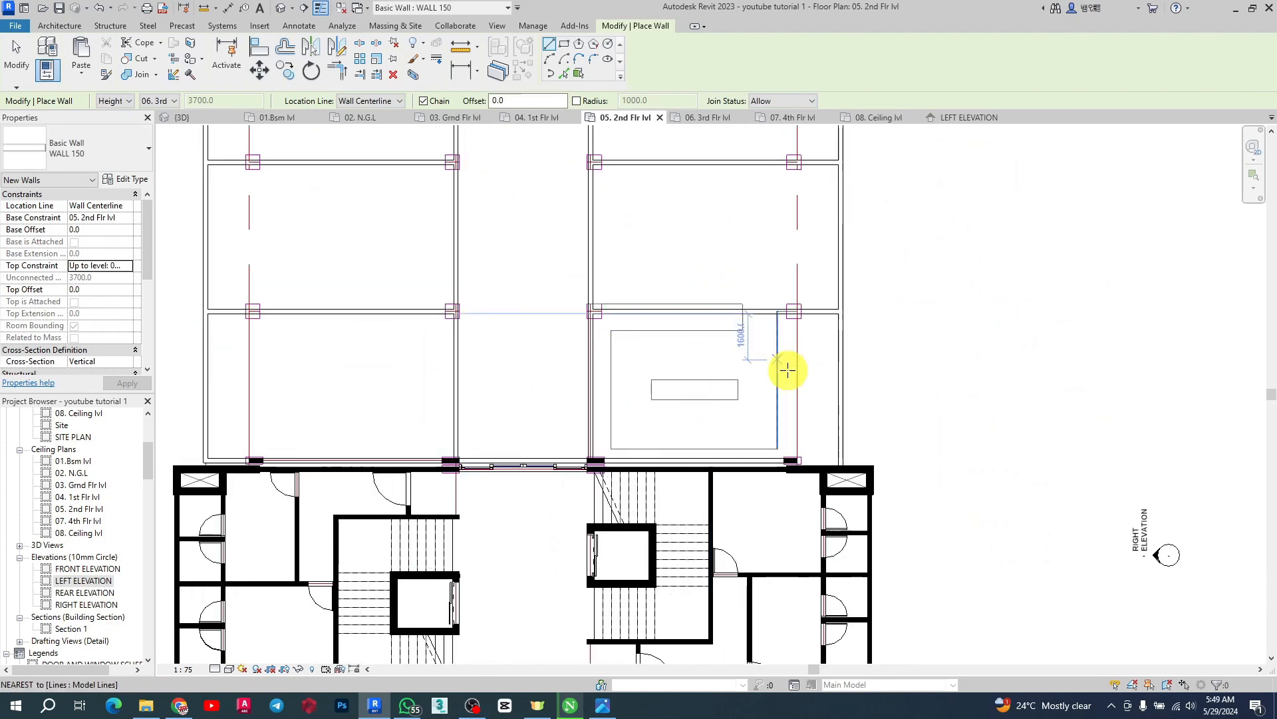
scroll(576, 481, up, 5)
scroll(913, 366, down, 2)
scroll(522, 360, down, 2)
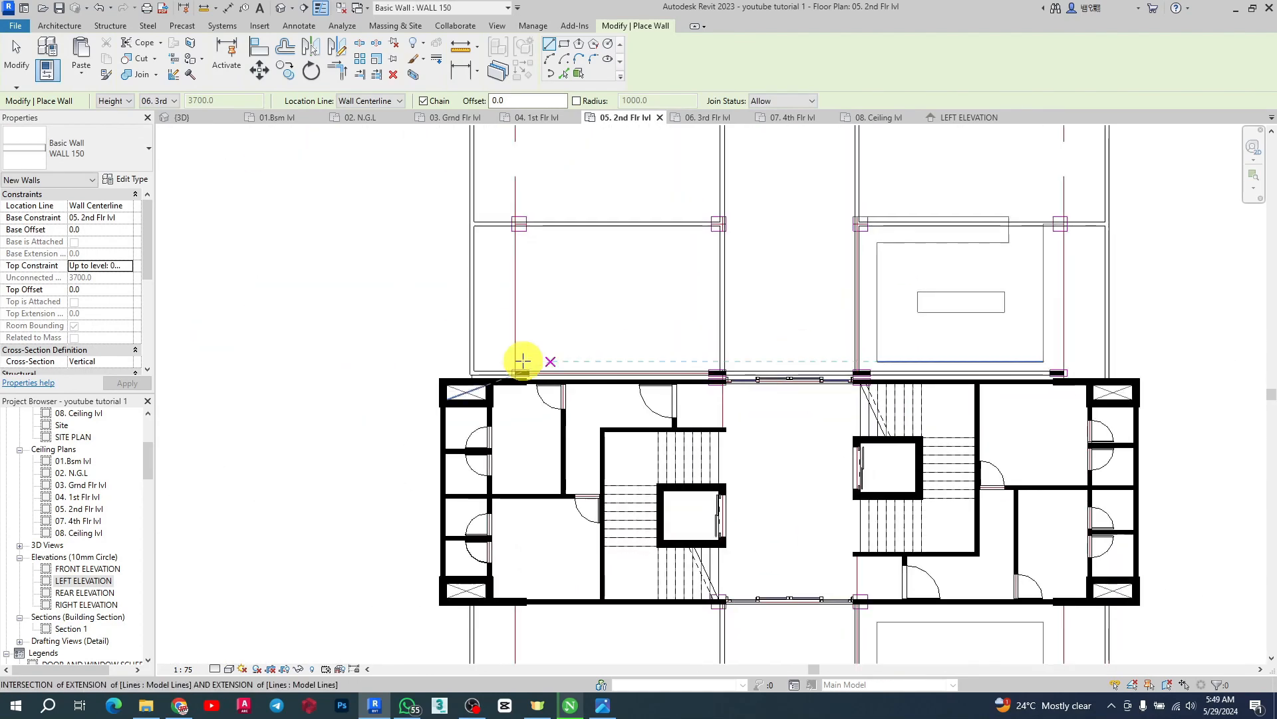
scroll(491, 354, up, 3)
key(Escape)
key(Escape)
Select the left bay's inner wall and extend its end down to meet the front wall
click(471, 356)
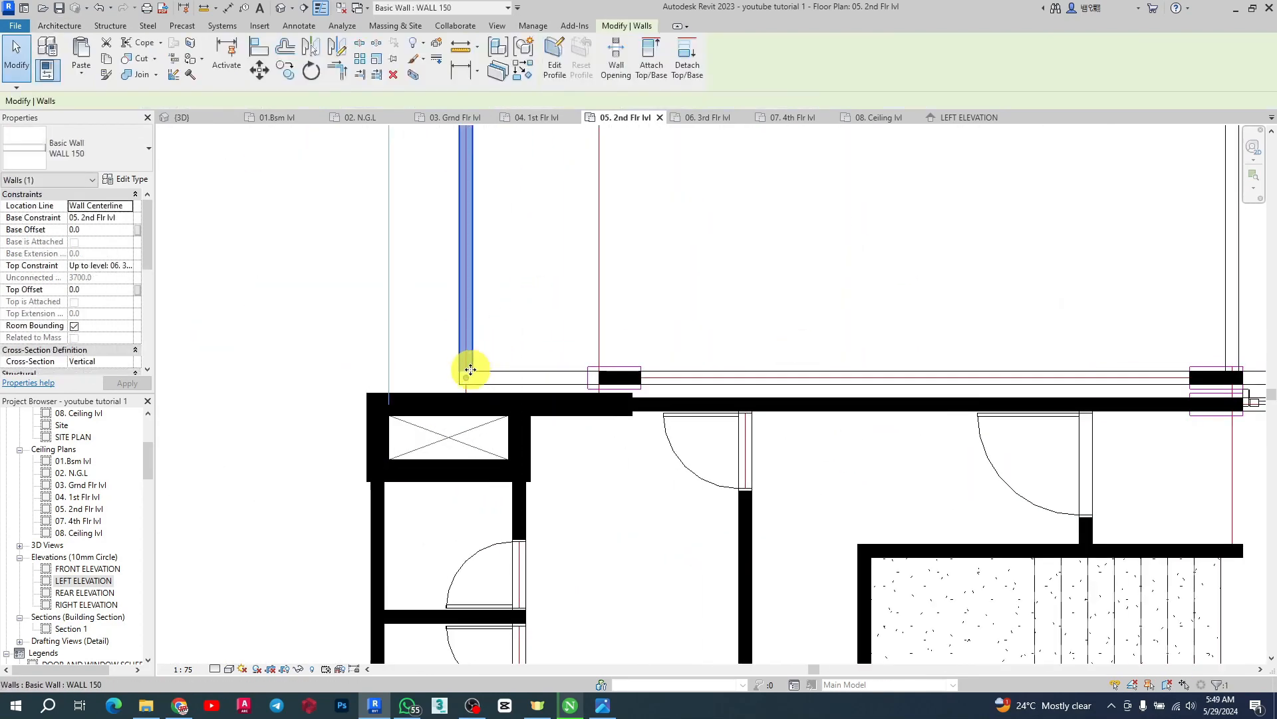
scroll(469, 391, up, 2)
scroll(469, 386, down, 1)
drag(468, 370, 465, 401)
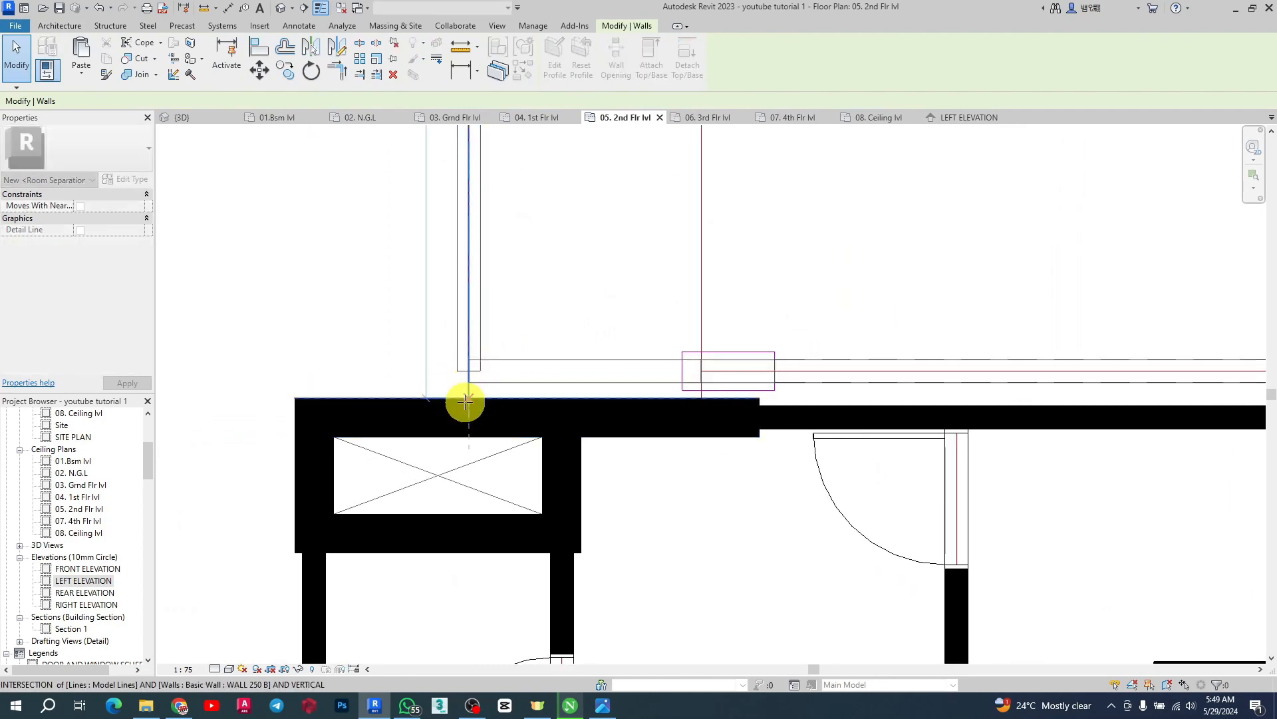
Select the horizontal WALL 150 wall beside the front wall and extend its end across to the right outer wall line
key(Escape)
scroll(510, 381, down, 3)
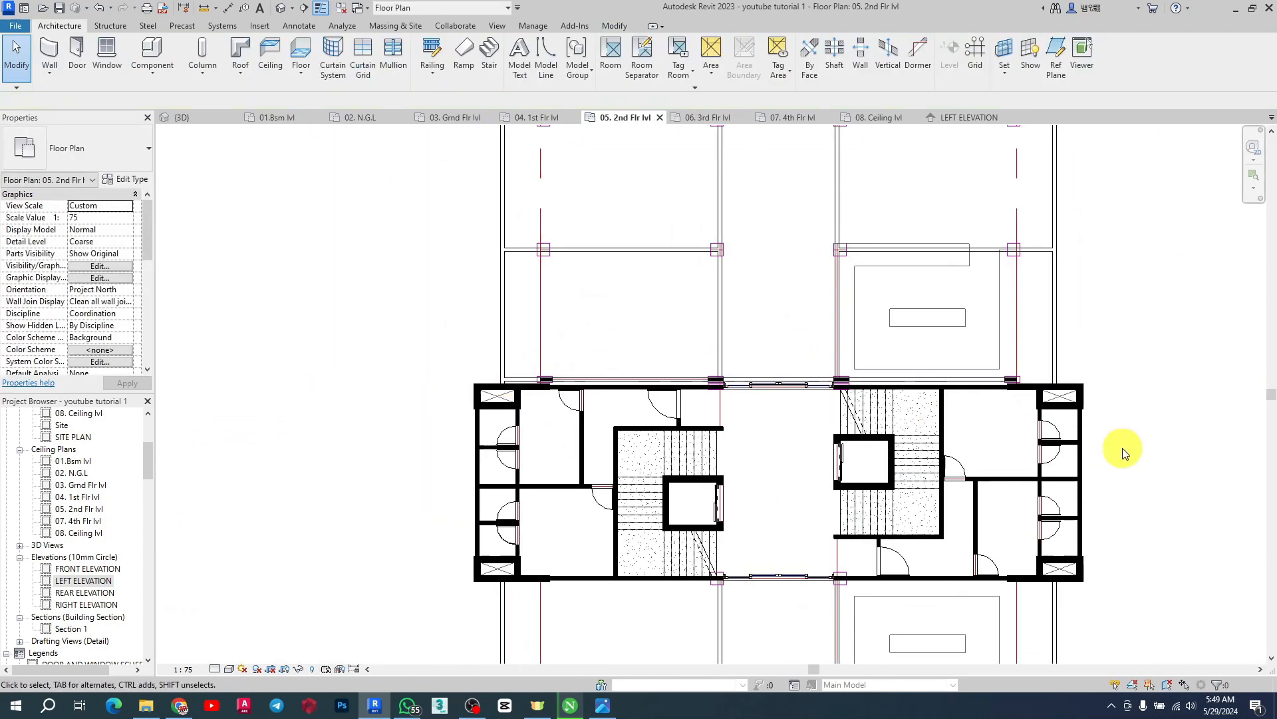
scroll(1091, 413, up, 3)
scroll(931, 383, down, 1)
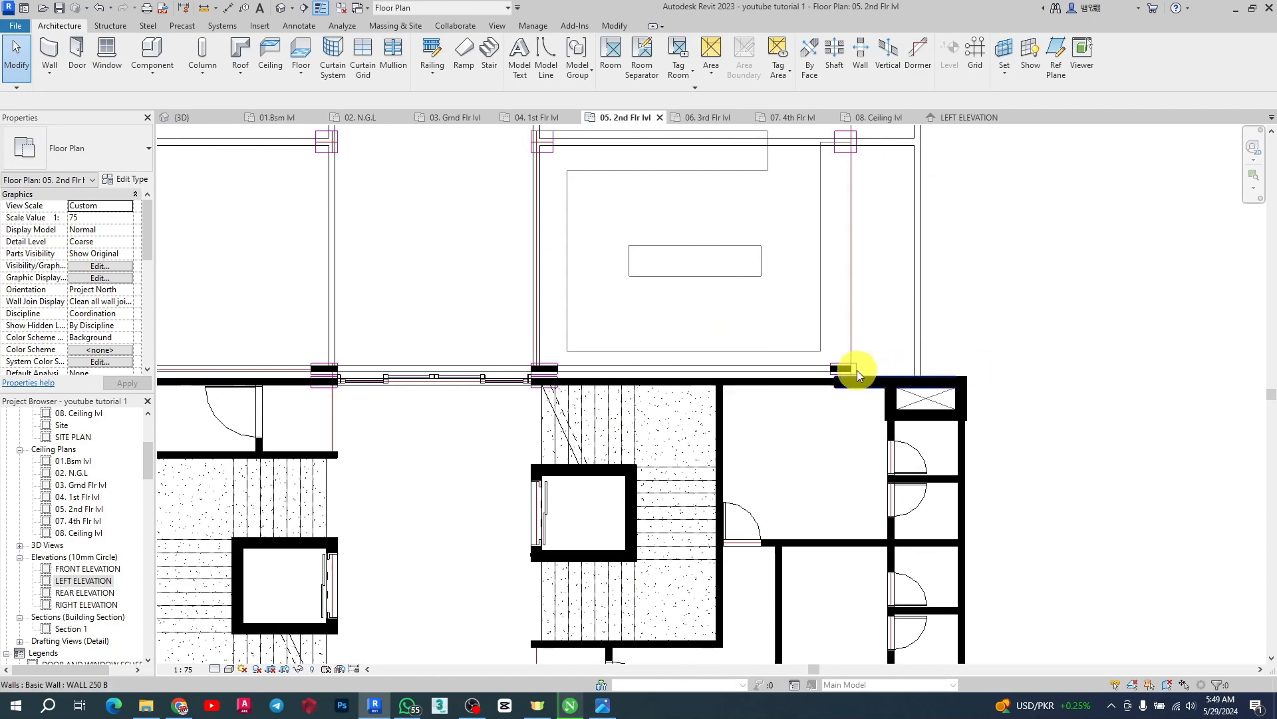
scroll(845, 368, up, 1)
click(836, 363)
scroll(851, 367, up, 3)
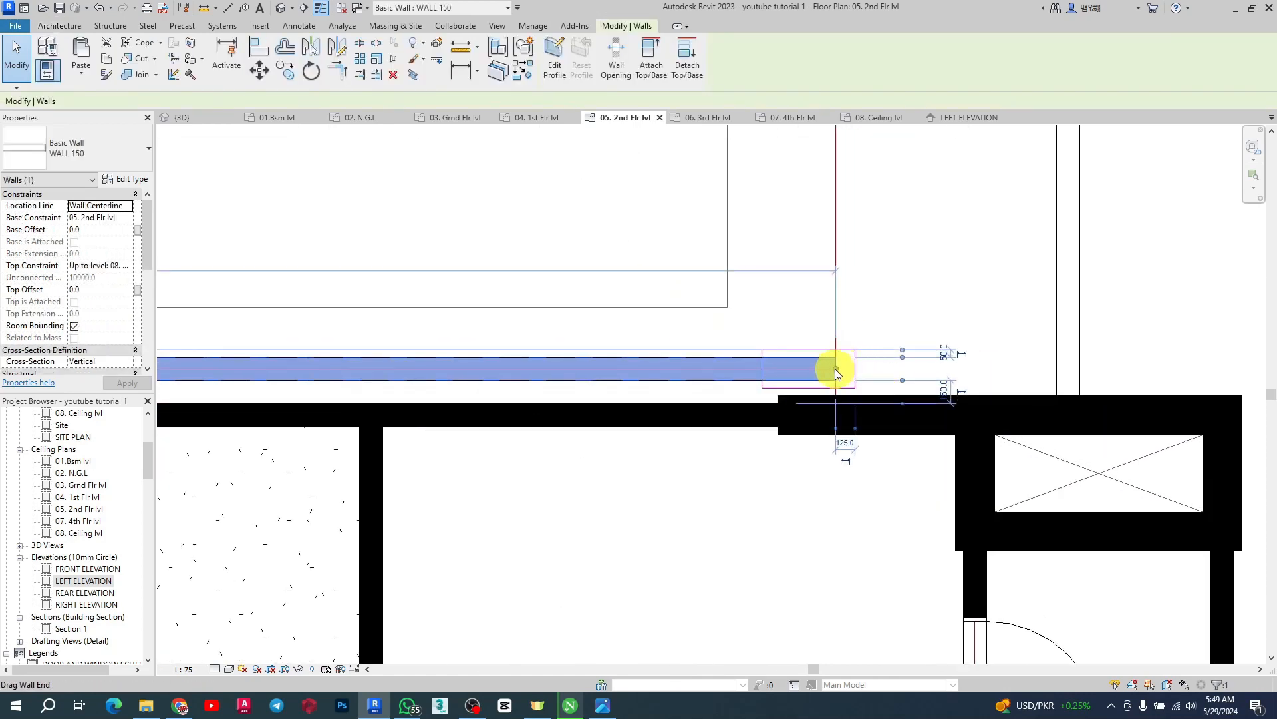
drag(835, 369, 1067, 368)
Inspect where the new partition walls meet the front wall of the building
scroll(1104, 378, down, 3)
click(1006, 473)
scroll(1006, 473, down, 2)
middle_drag(1006, 473, 1011, 389)
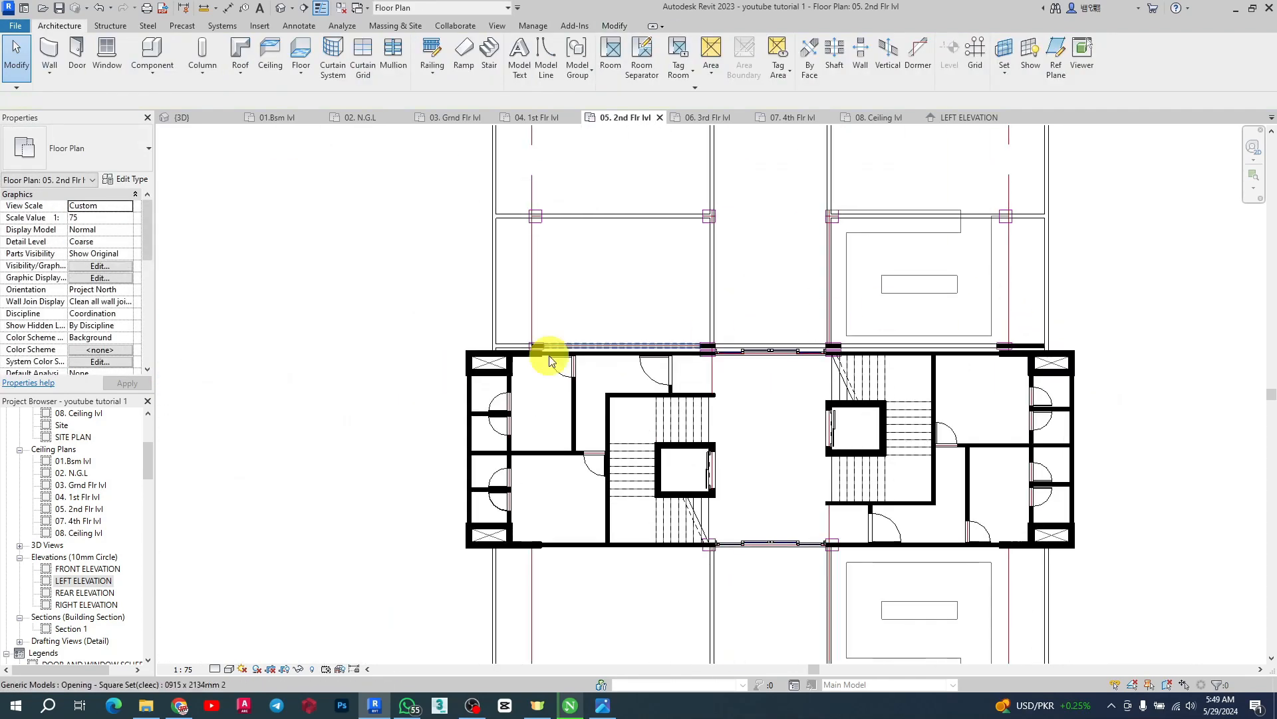
scroll(550, 361, up, 3)
scroll(428, 326, down, 4)
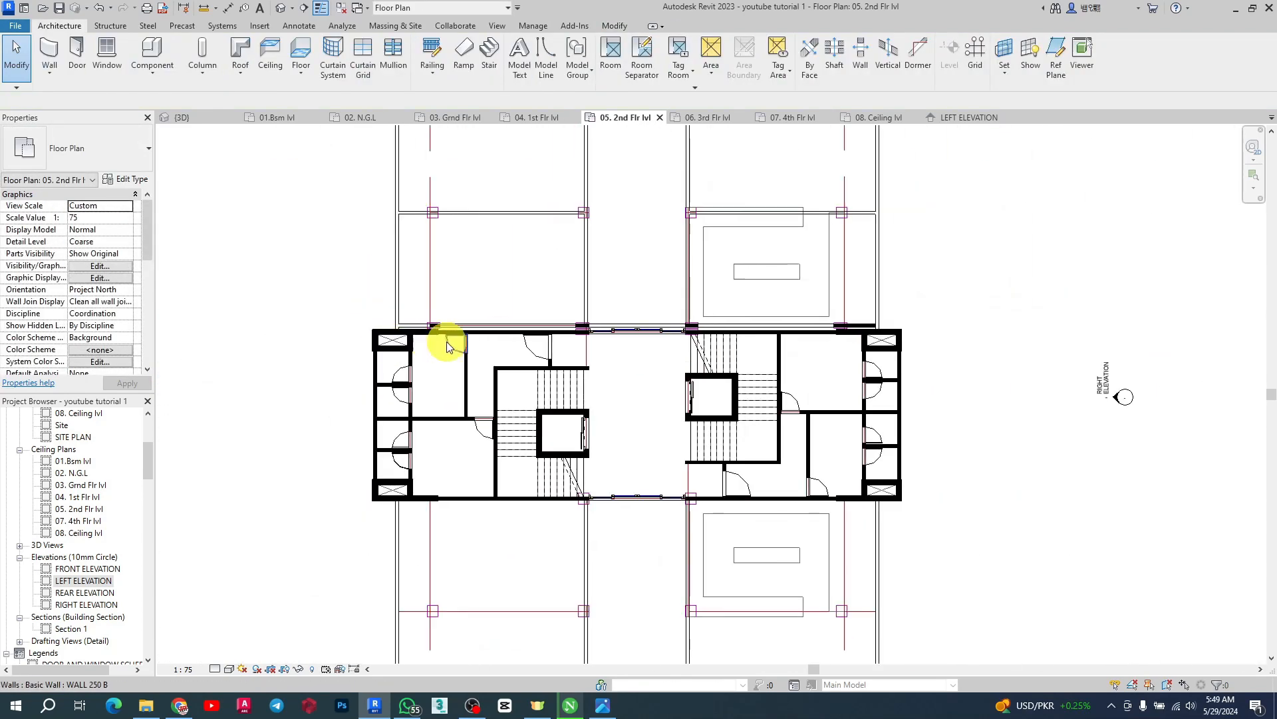
scroll(876, 350, up, 5)
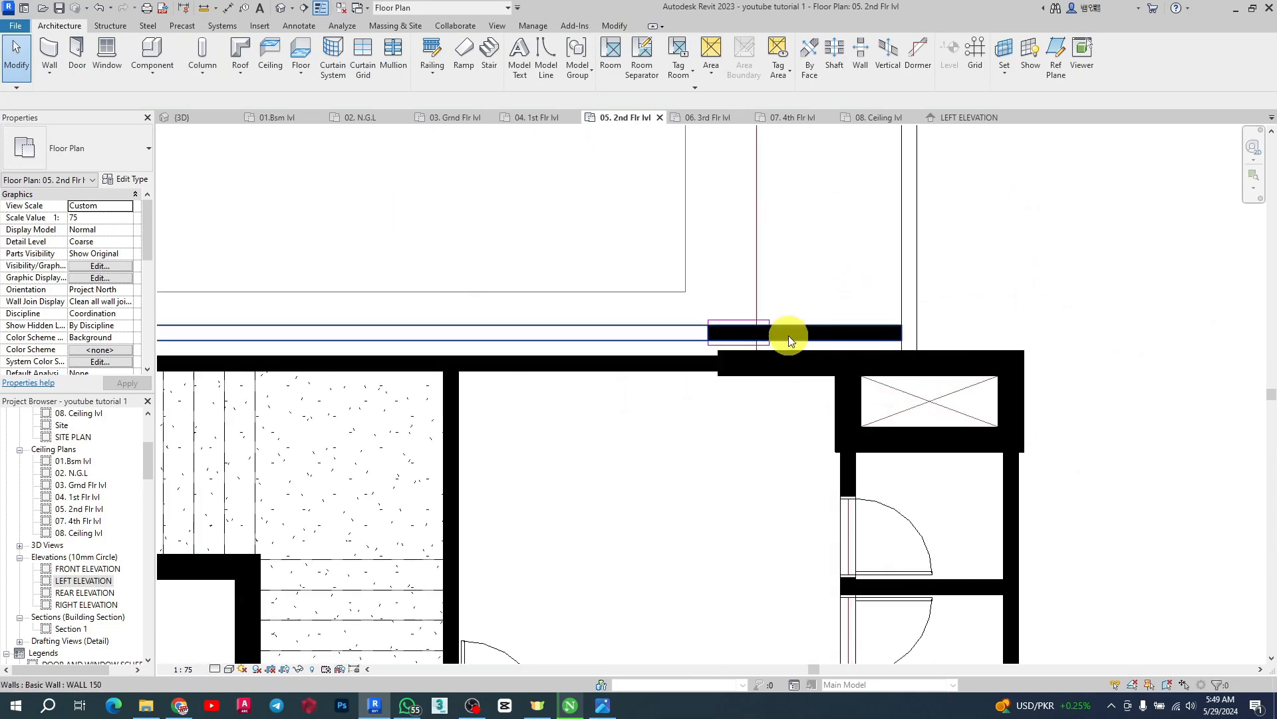
scroll(907, 388, down, 4)
scroll(908, 372, up, 4)
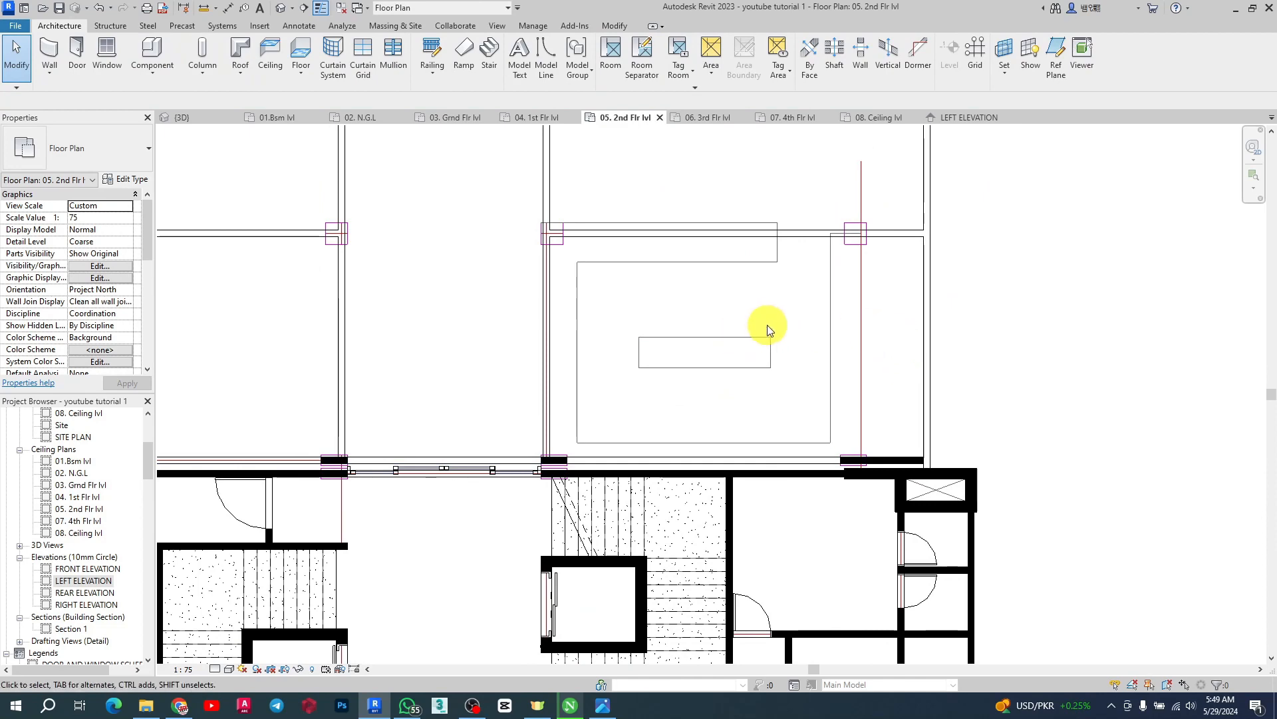
scroll(764, 329, down, 3)
scroll(764, 329, down, 3)
scroll(697, 481, up, 3)
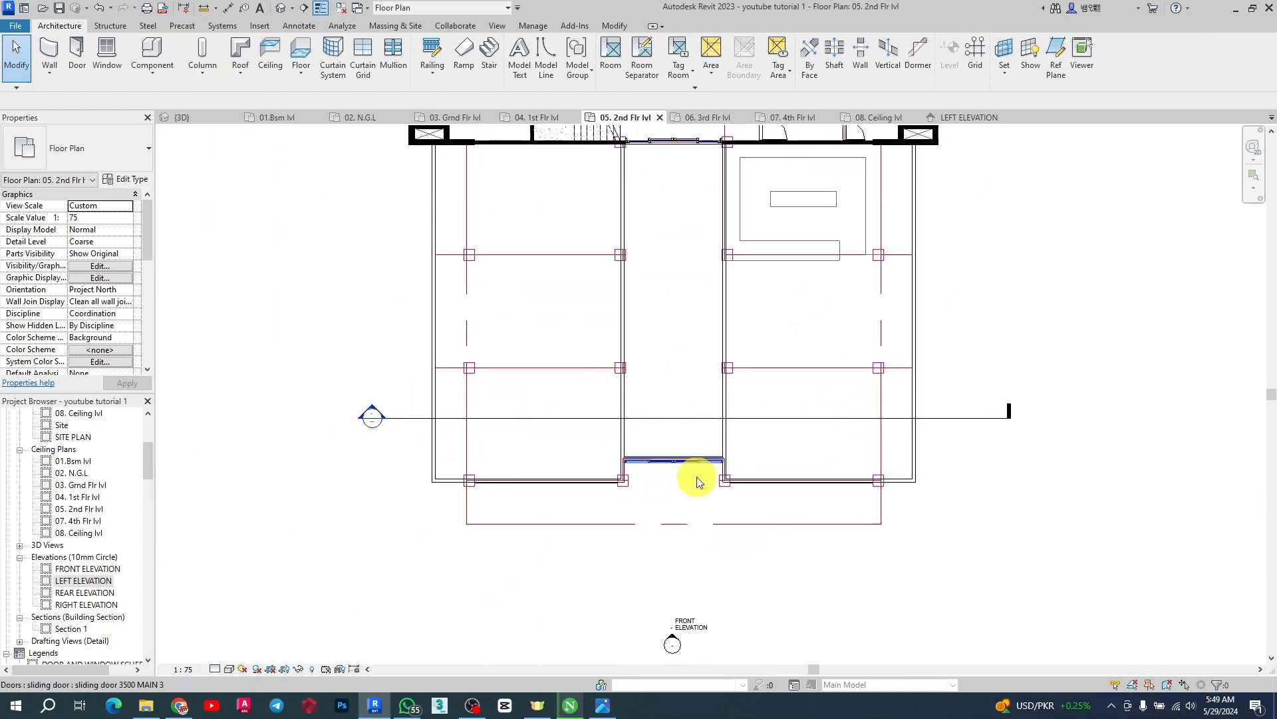
Create a similar WALL 150 wall 9000 mm long across the left bay along a grid line
click(623, 316)
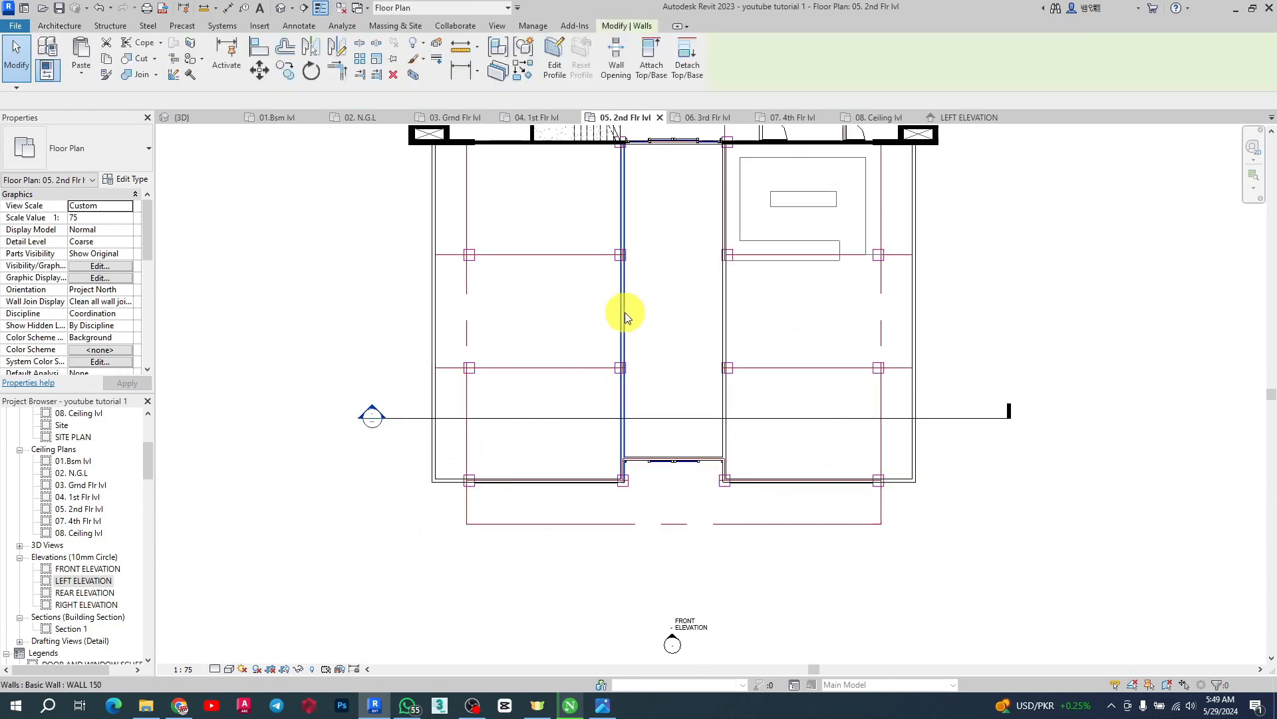
click(524, 72)
scroll(424, 262, up, 4)
click(426, 266)
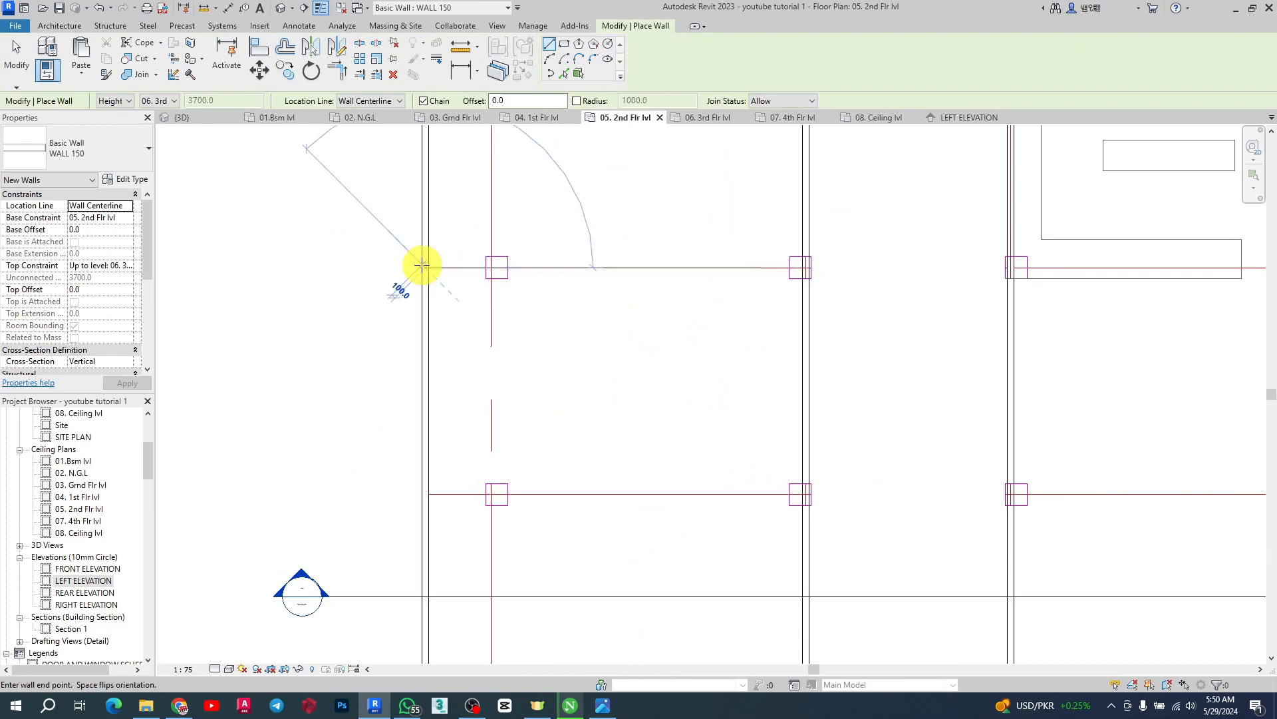
click(810, 266)
key(Escape)
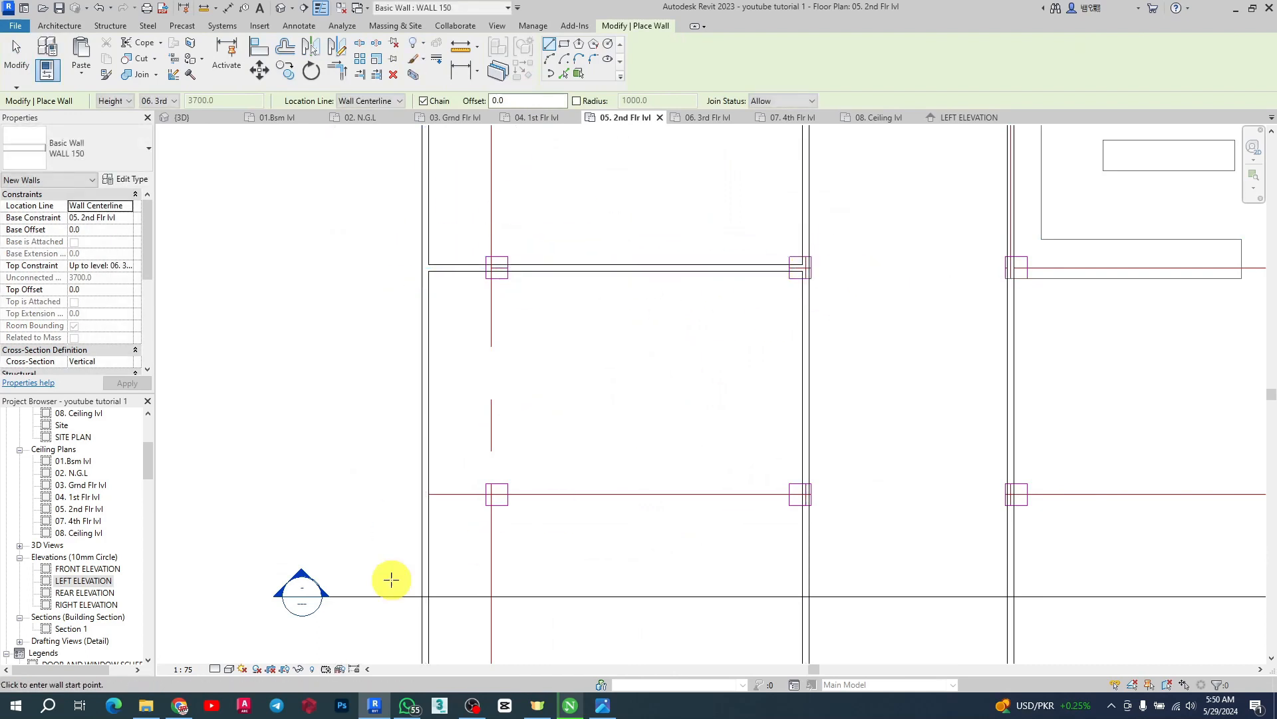
click(425, 494)
scroll(478, 288, down, 3)
key(Escape)
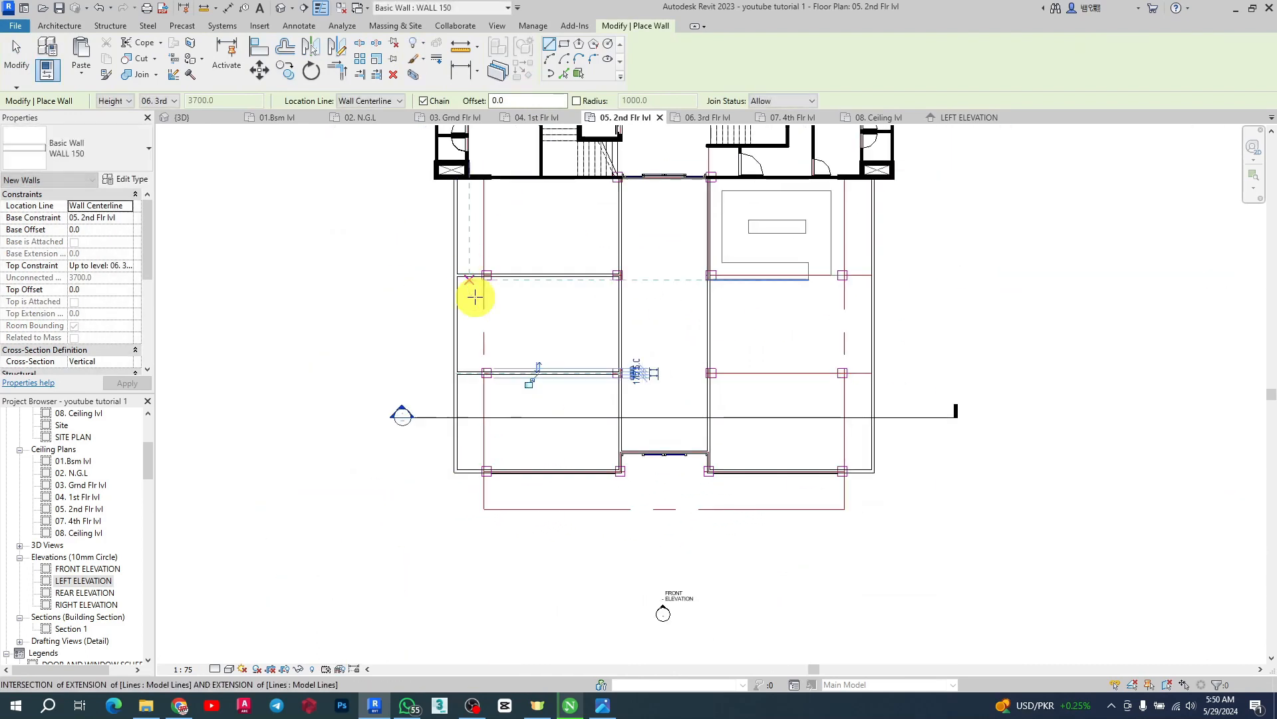
Draw a WALL 150 wall across the right bay from its outer wall to the corridor wall along a grid line
scroll(906, 386, up, 3)
click(823, 346)
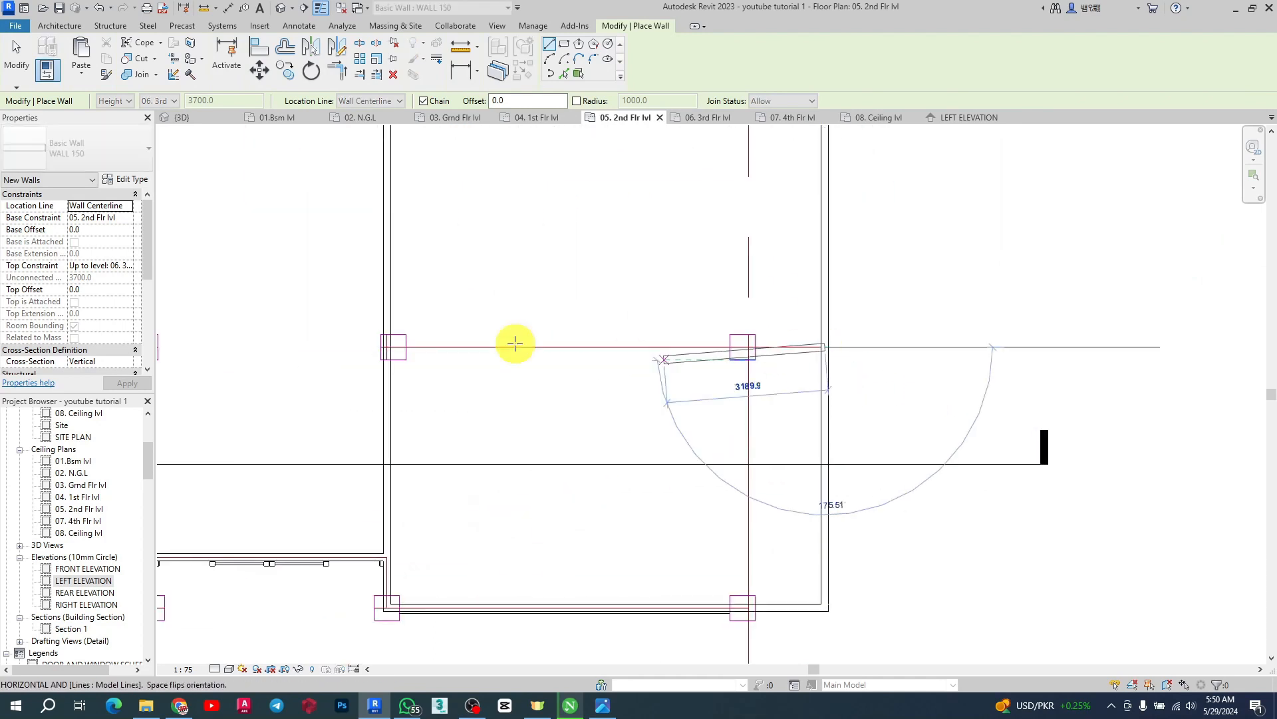
click(391, 345)
key(Escape)
Draw a WALL 150 wall about 8650 mm long across the right bay at the next grid line and exit the wall tool
scroll(736, 300, down, 2)
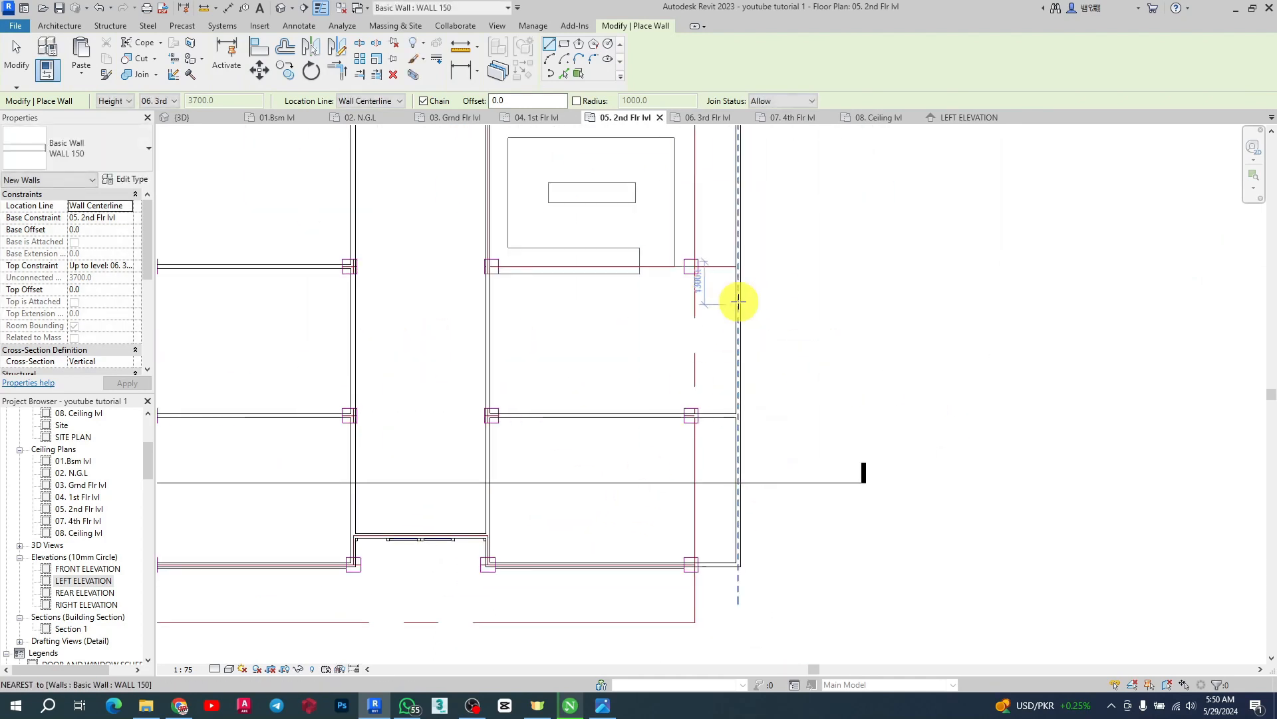
scroll(735, 237, up, 3)
click(737, 231)
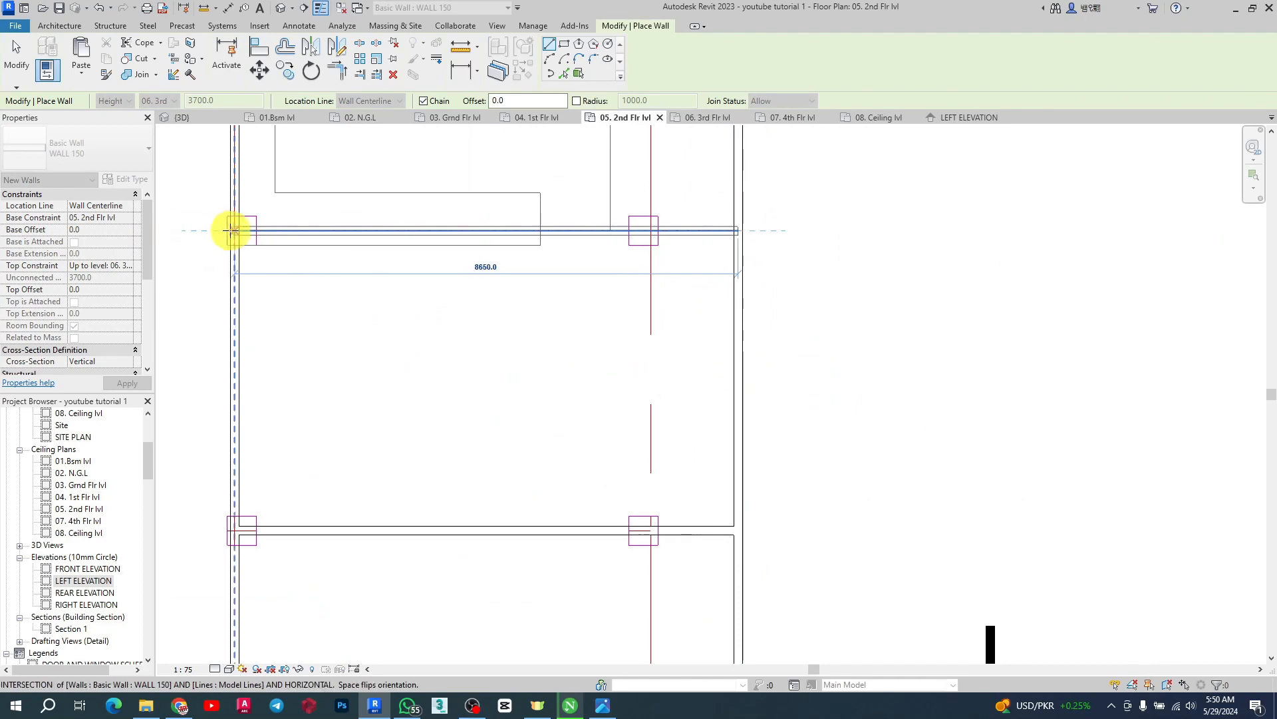
click(192, 231)
key(Escape)
scroll(688, 213, down, 2)
scroll(925, 436, down, 3)
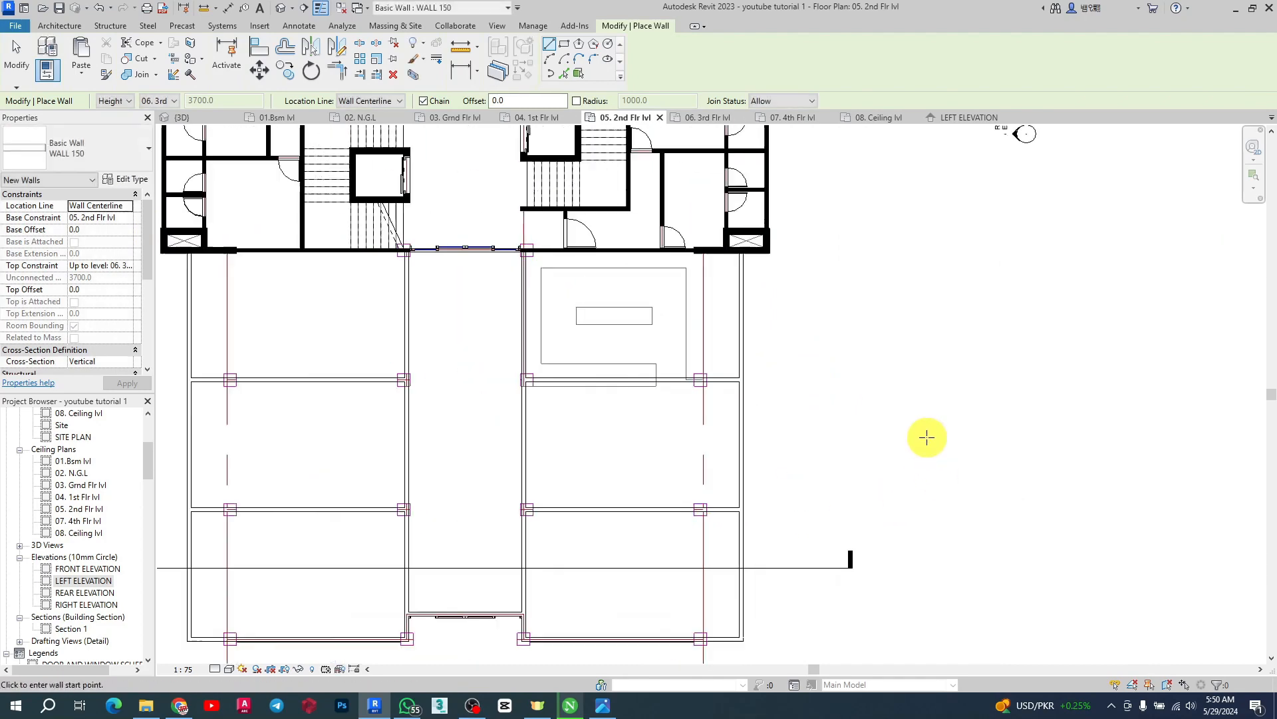
key(Escape)
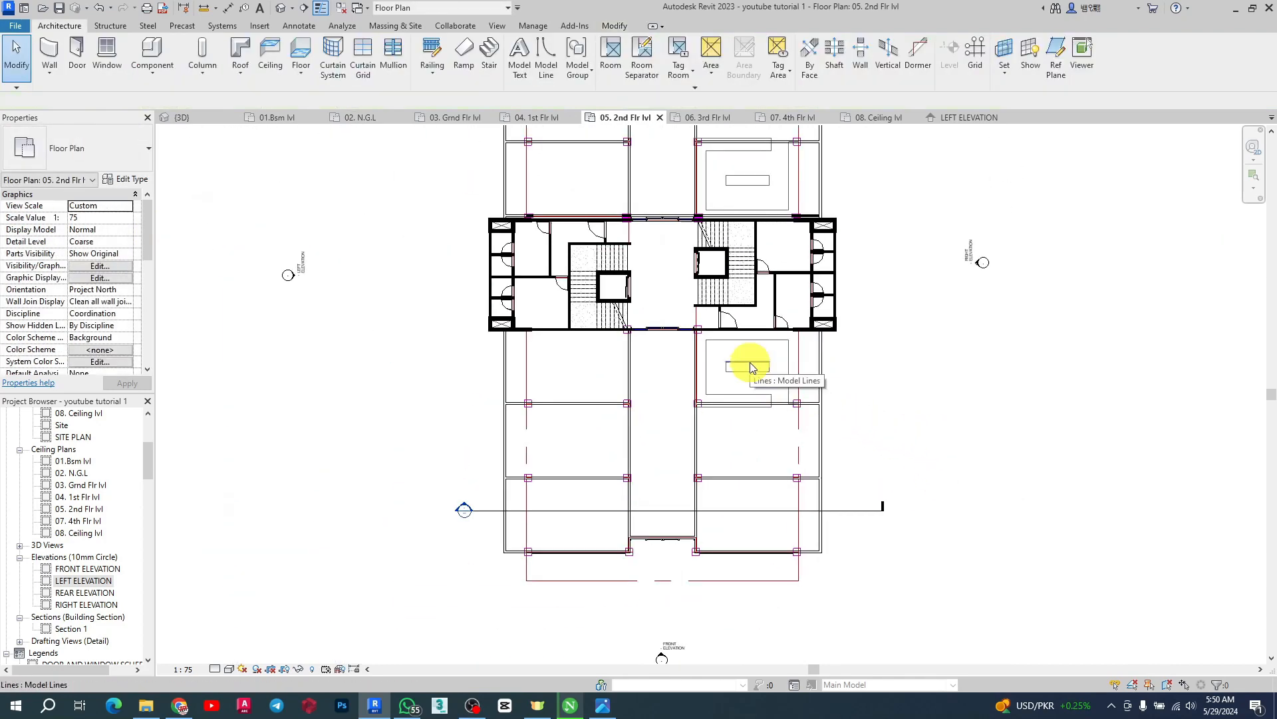
Compare the 06. 3rd Flr lvl plan with the 05. 2nd Flr lvl plan
scroll(751, 367, up, 2)
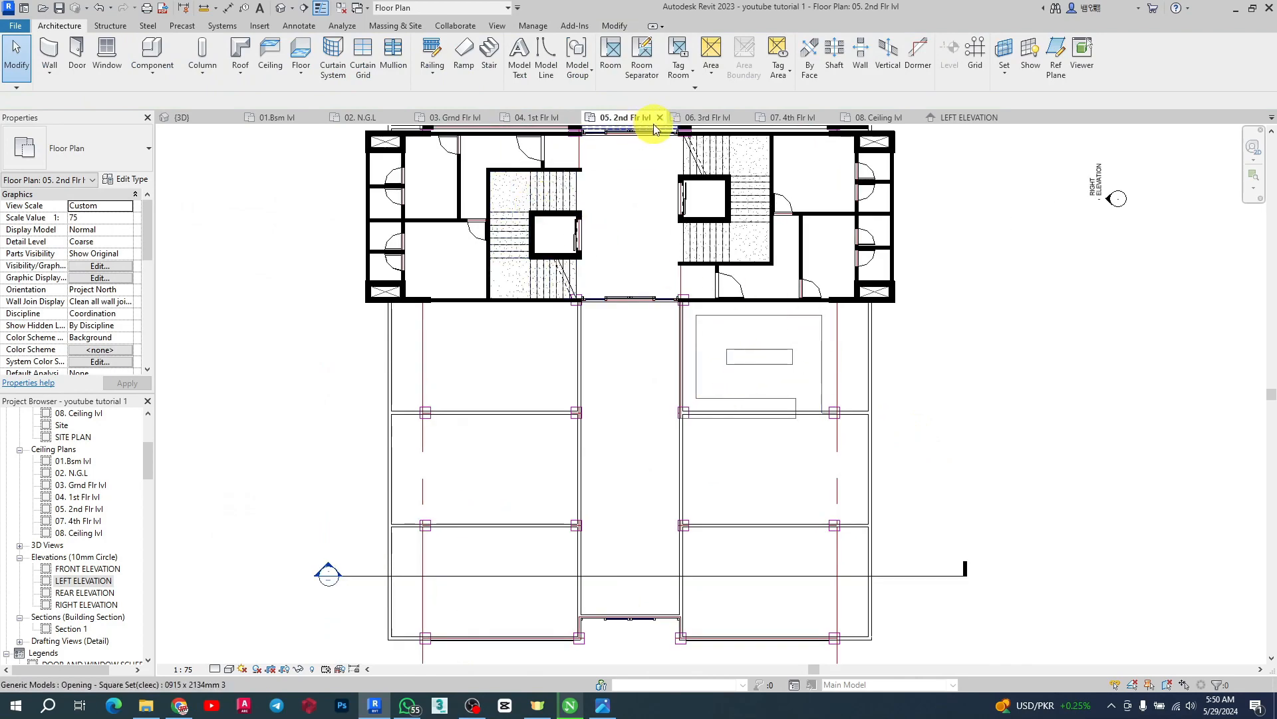
click(709, 118)
scroll(732, 476, up, 3)
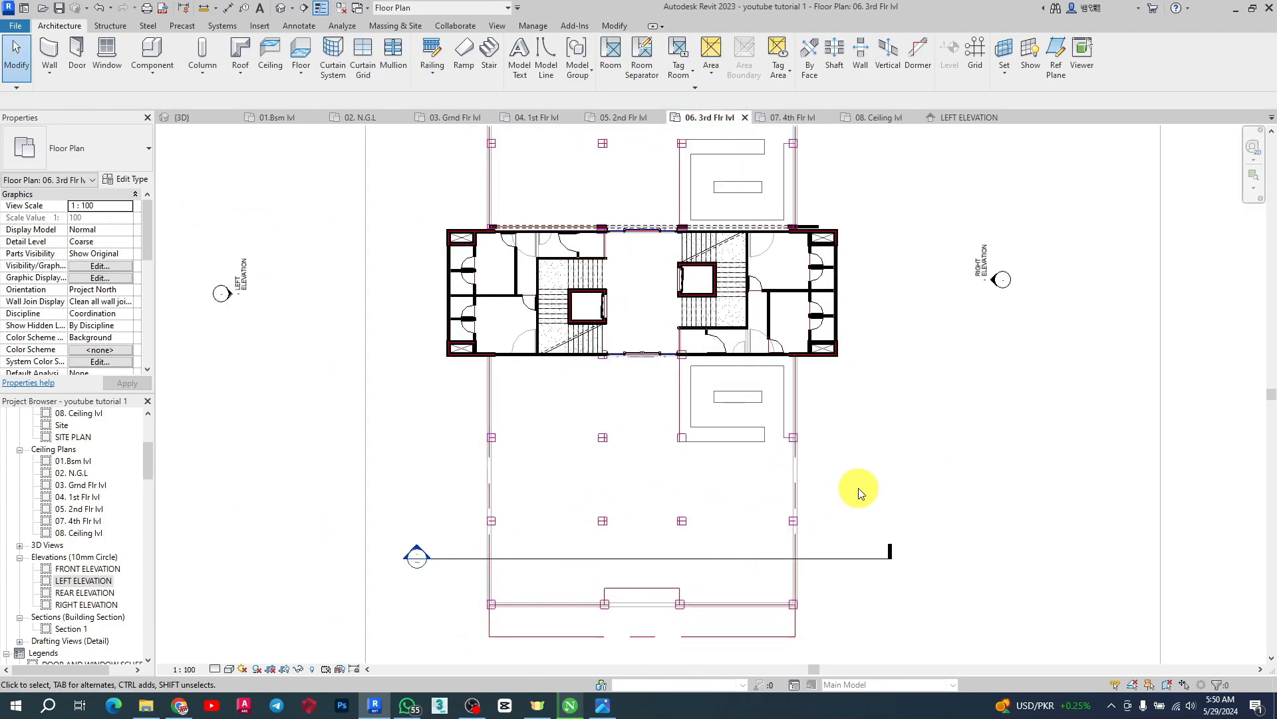
scroll(699, 521, down, 2)
scroll(712, 242, up, 2)
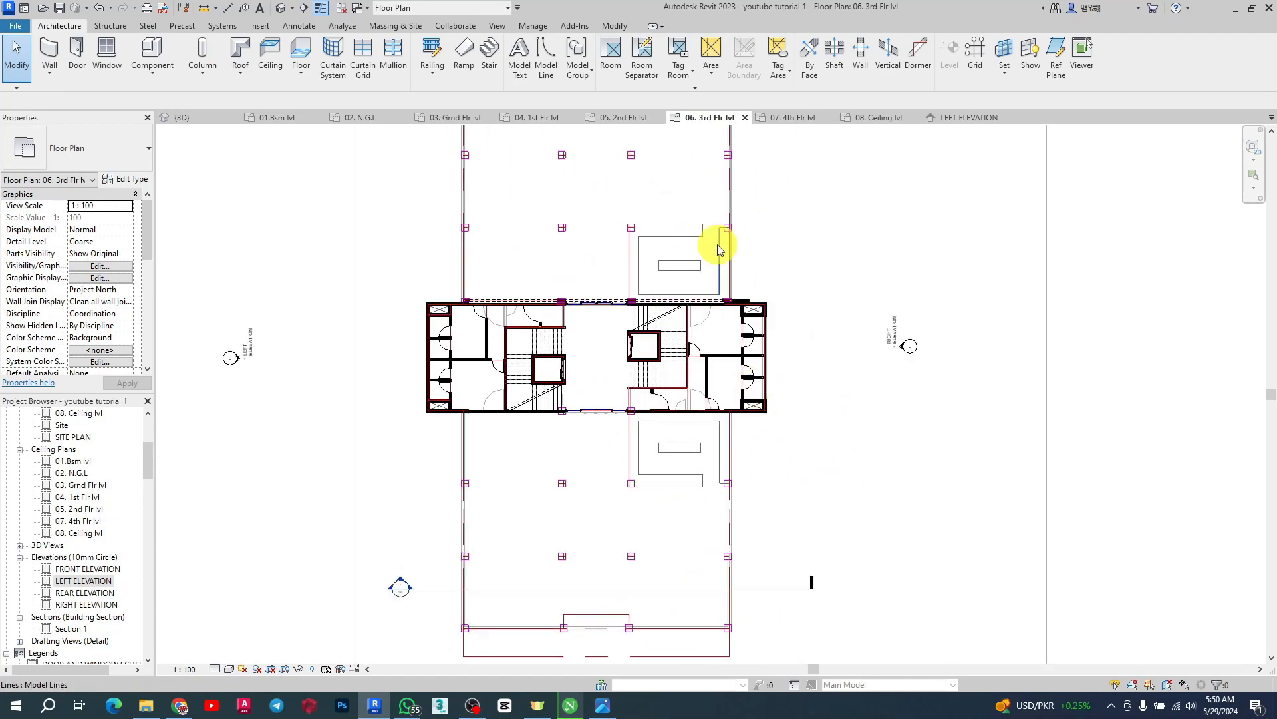
click(622, 117)
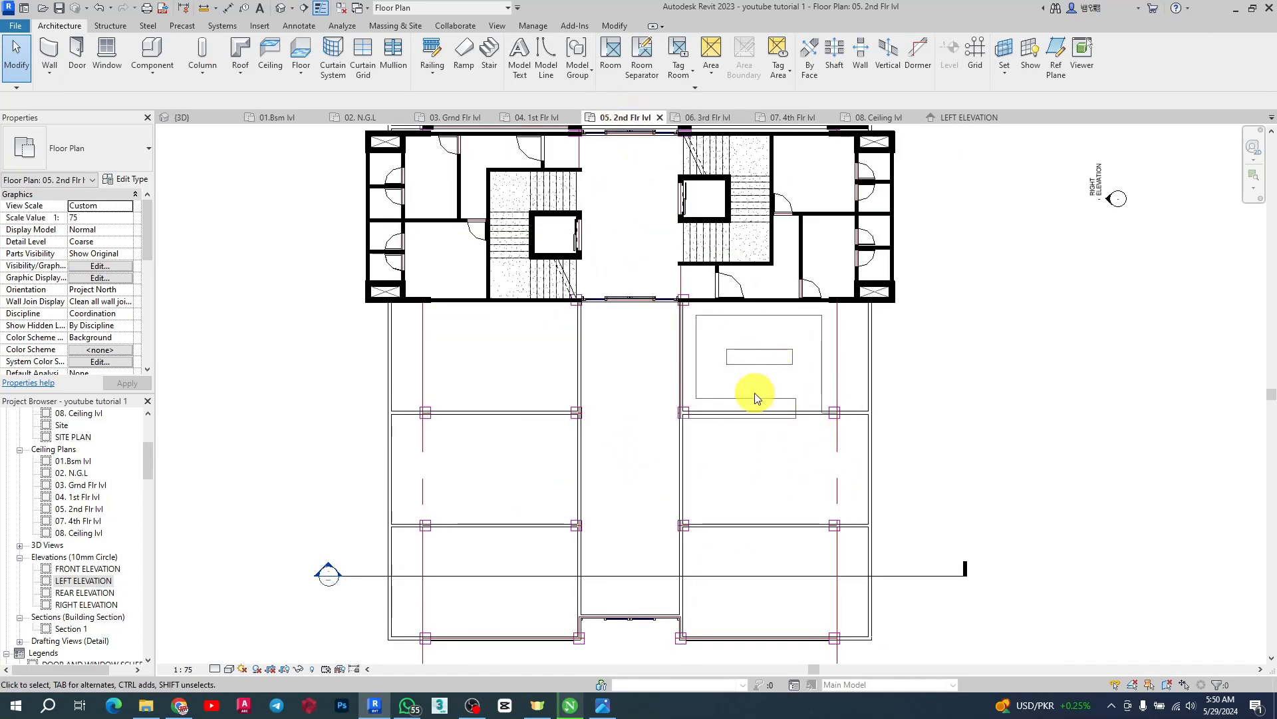
scroll(736, 333, up, 3)
scroll(739, 333, down, 3)
scroll(787, 393, up, 2)
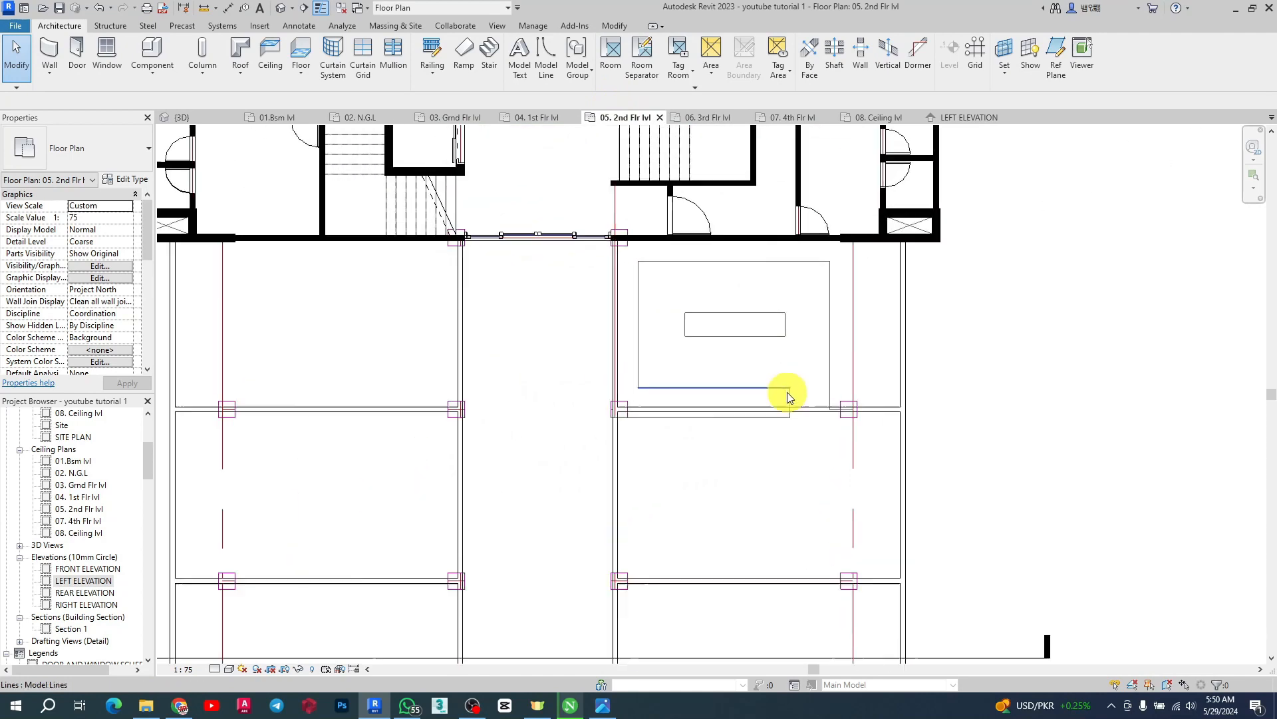
Window-select and delete the STAIRCASE model lines outlining the opening in the right bay
scroll(669, 255, up, 1)
scroll(669, 256, up, 1)
drag(565, 222, 932, 607)
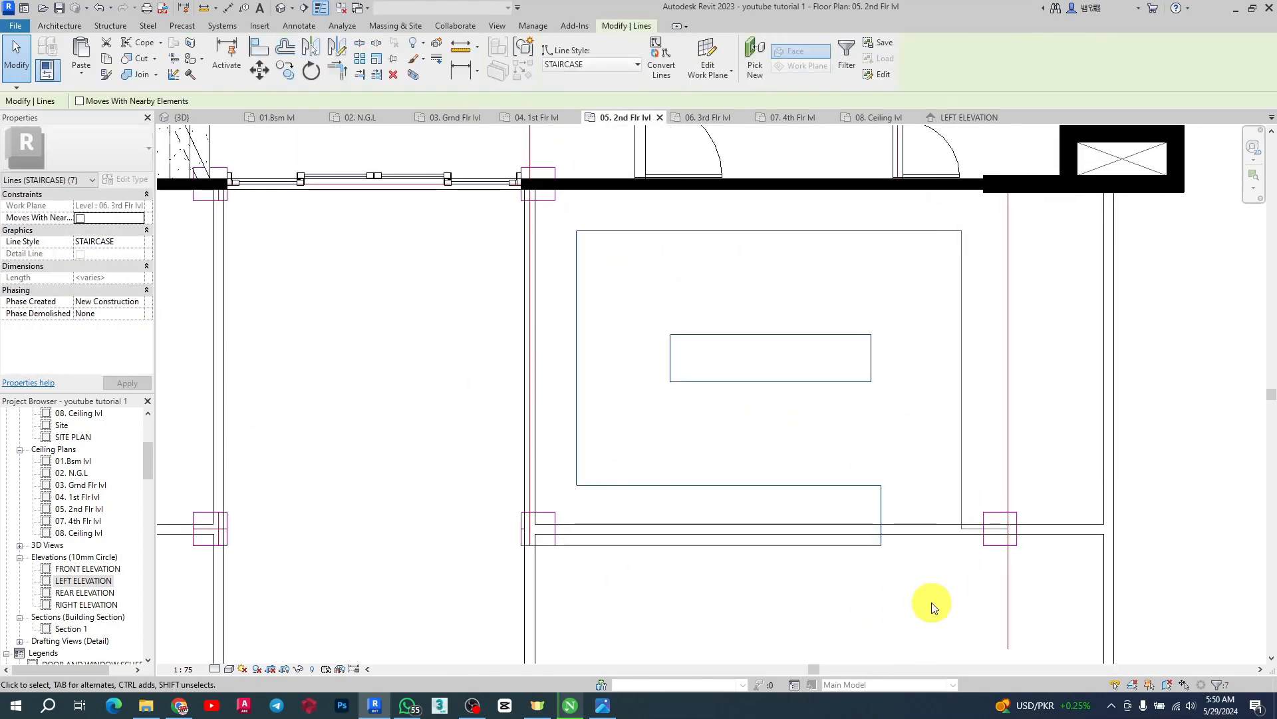
key(Delete)
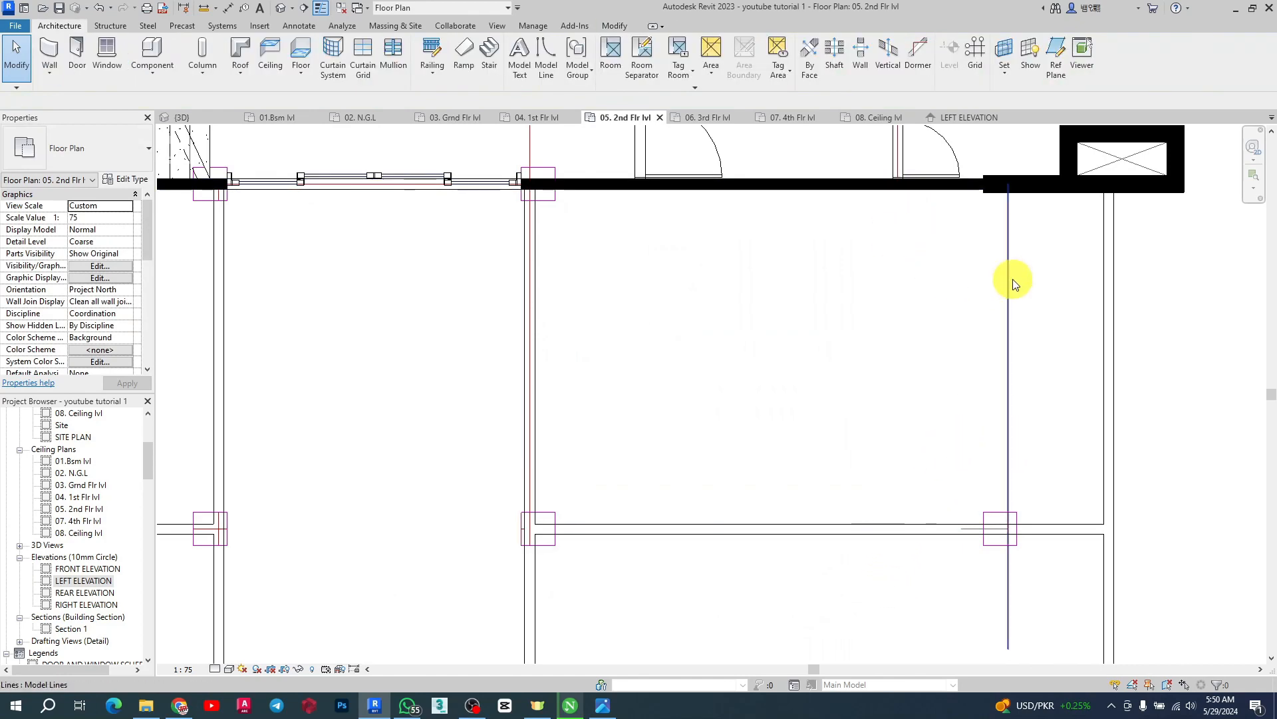
Window-select and delete the opening outline lines in the bay on the building's other side
scroll(867, 442, down, 3)
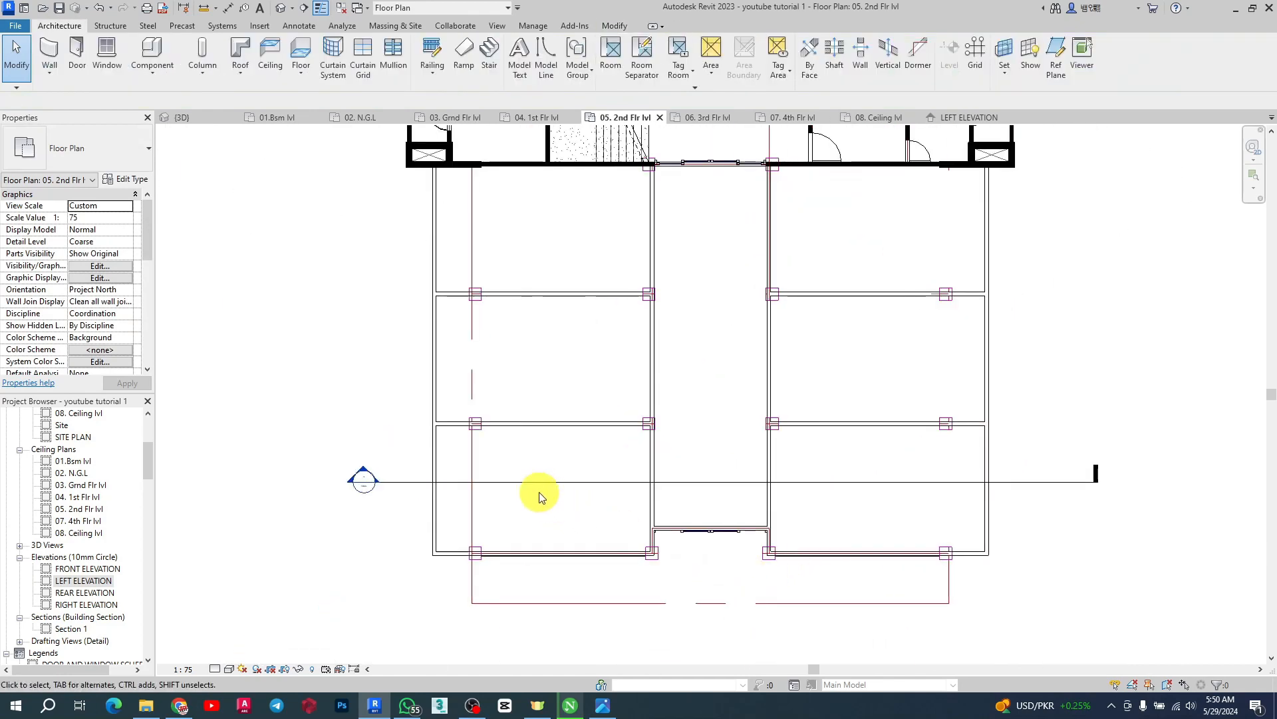
scroll(686, 253, down, 2)
scroll(694, 278, up, 5)
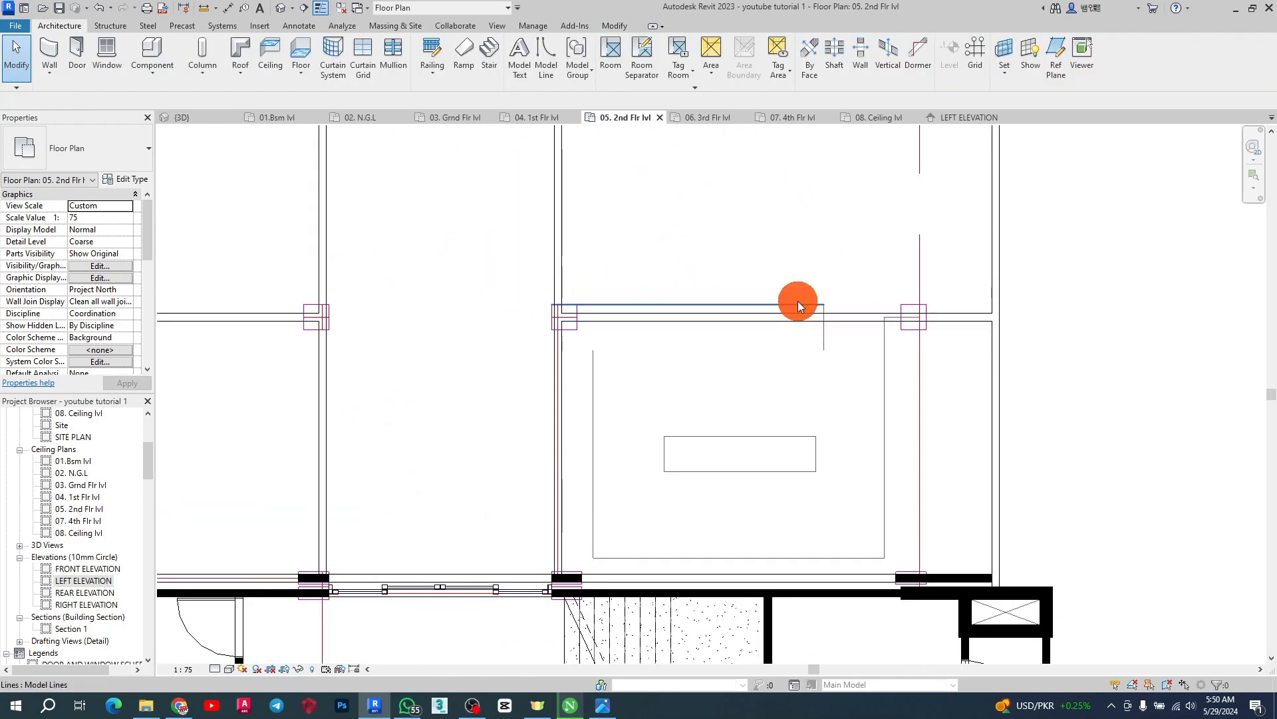
key(d)
key(e)
drag(624, 401, 958, 559)
key(d)
key(e)
Delete the remaining individual outline lines of that opening one by one
click(883, 360)
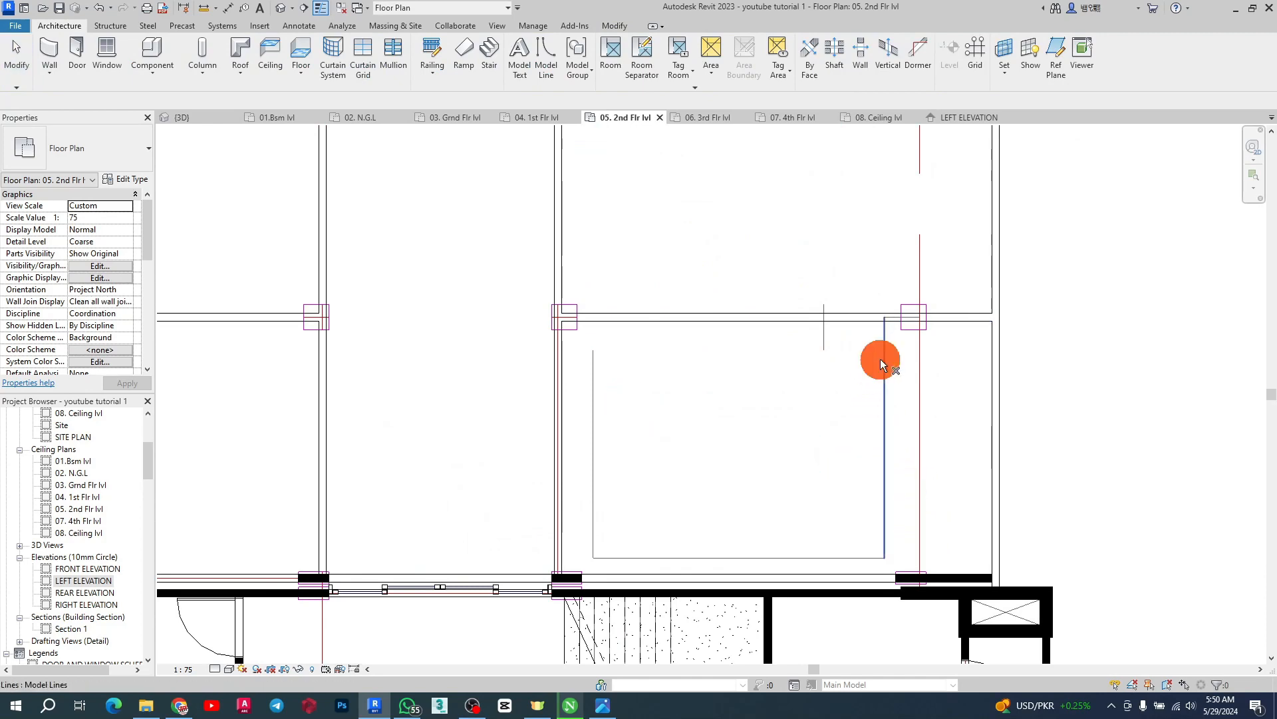
click(825, 348)
key(Delete)
click(780, 556)
key(Delete)
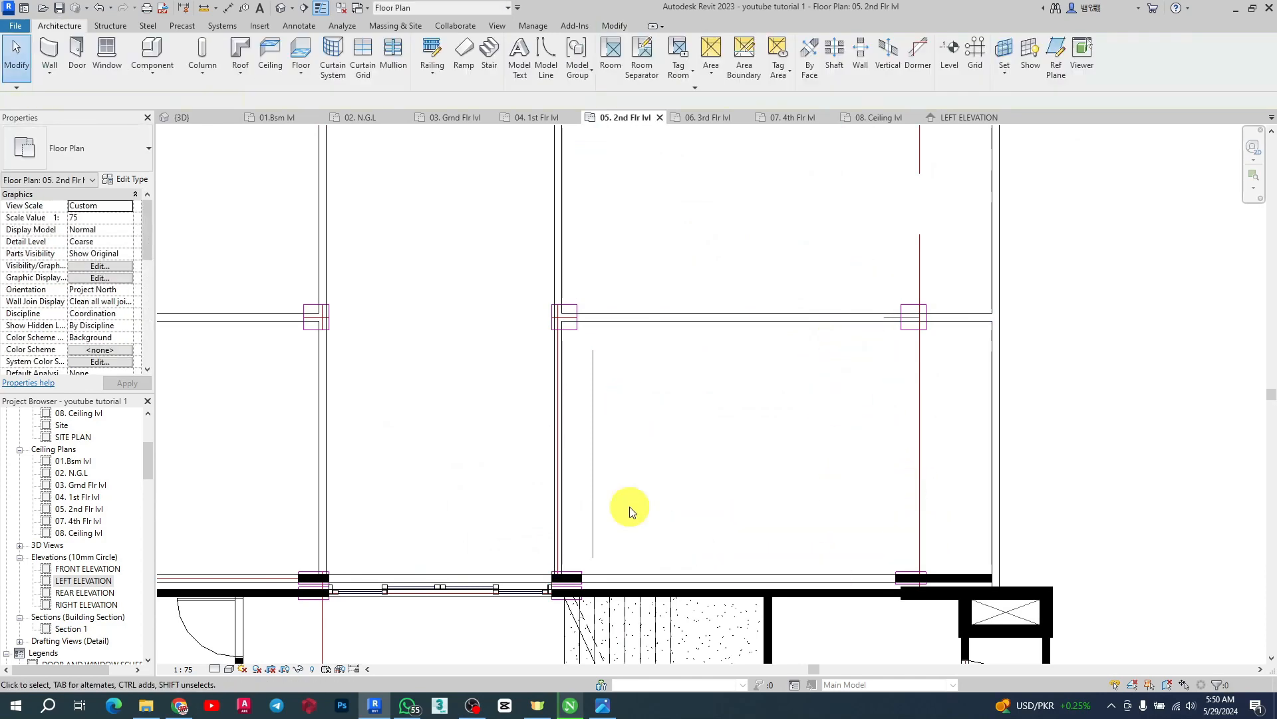
click(597, 477)
key(Delete)
Delete the WALL 150 wall along the right bay's outer edge
scroll(893, 503, down, 3)
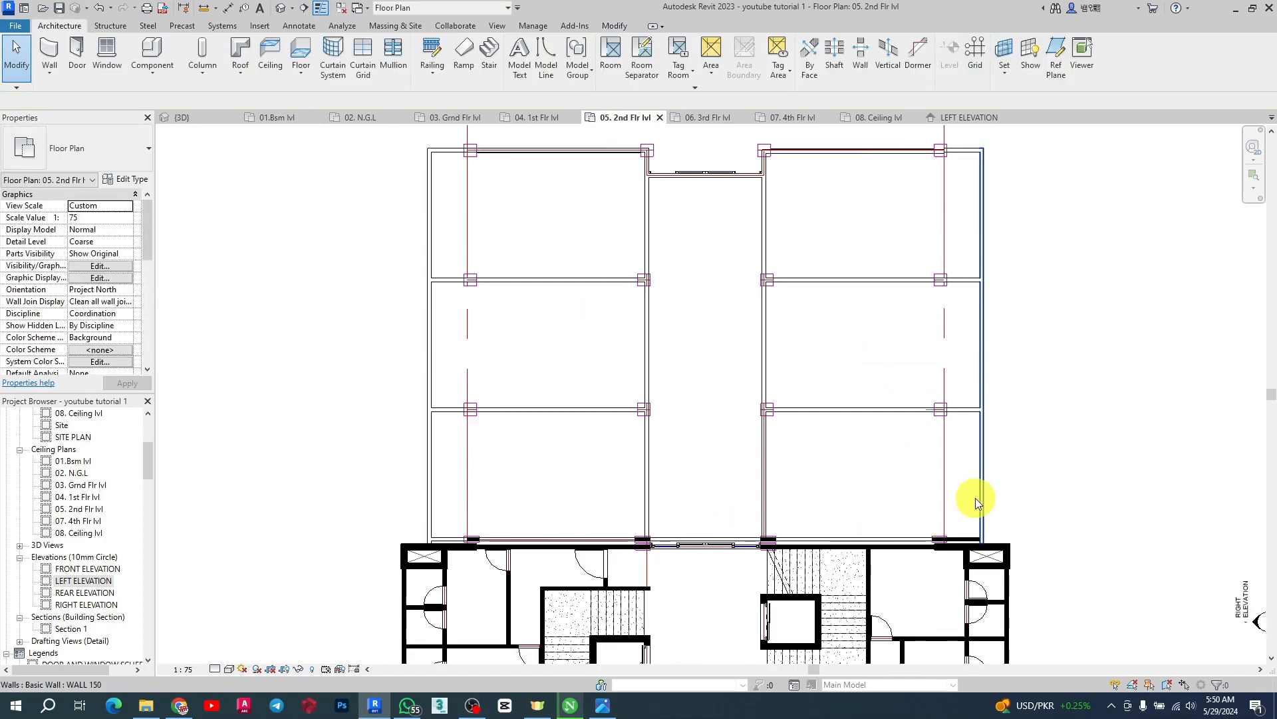
click(947, 491)
key(Delete)
Review the second-floor partition walls in plan and in the 3D view
scroll(638, 439, down, 3)
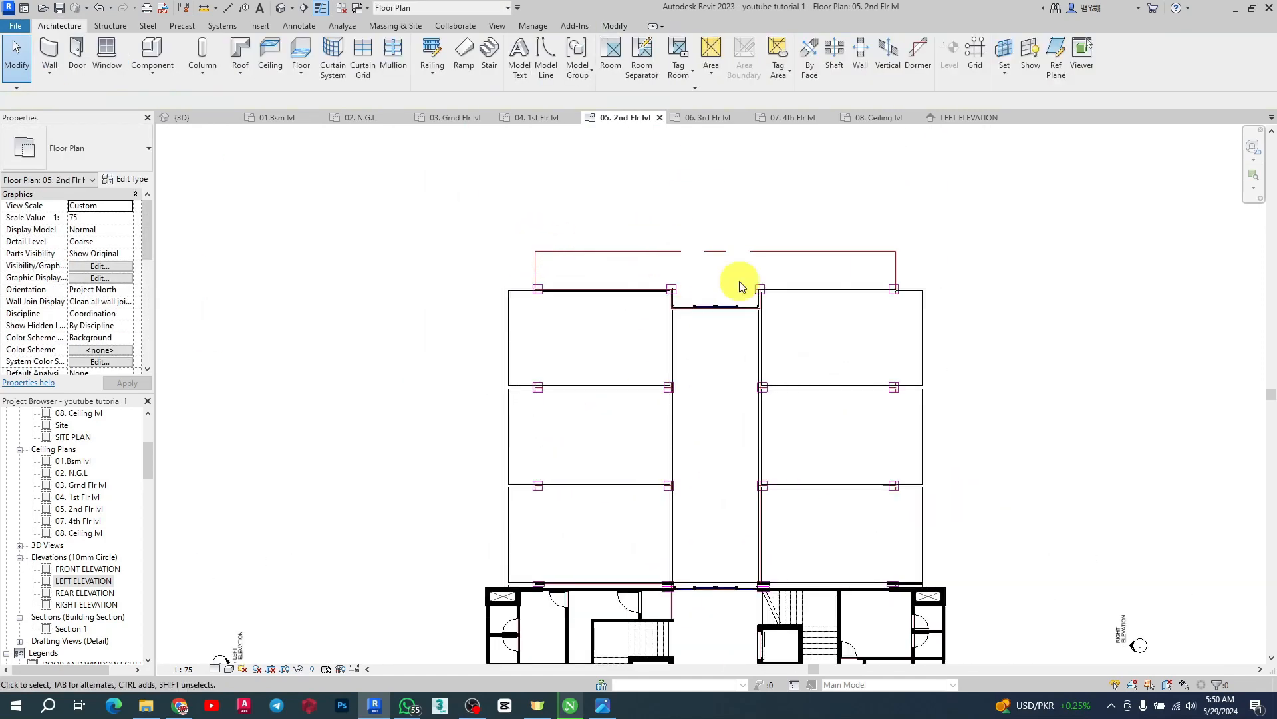
scroll(736, 279, down, 4)
scroll(707, 491, up, 6)
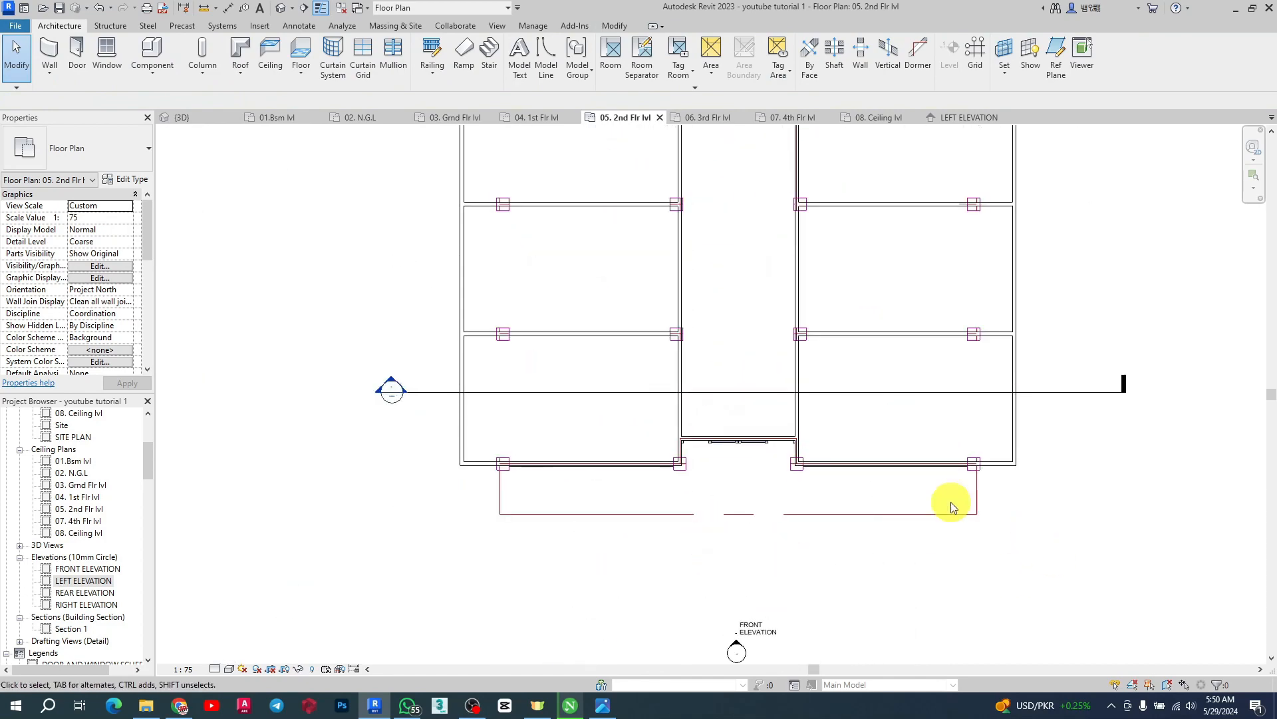
scroll(741, 550, down, 3)
scroll(764, 433, up, 3)
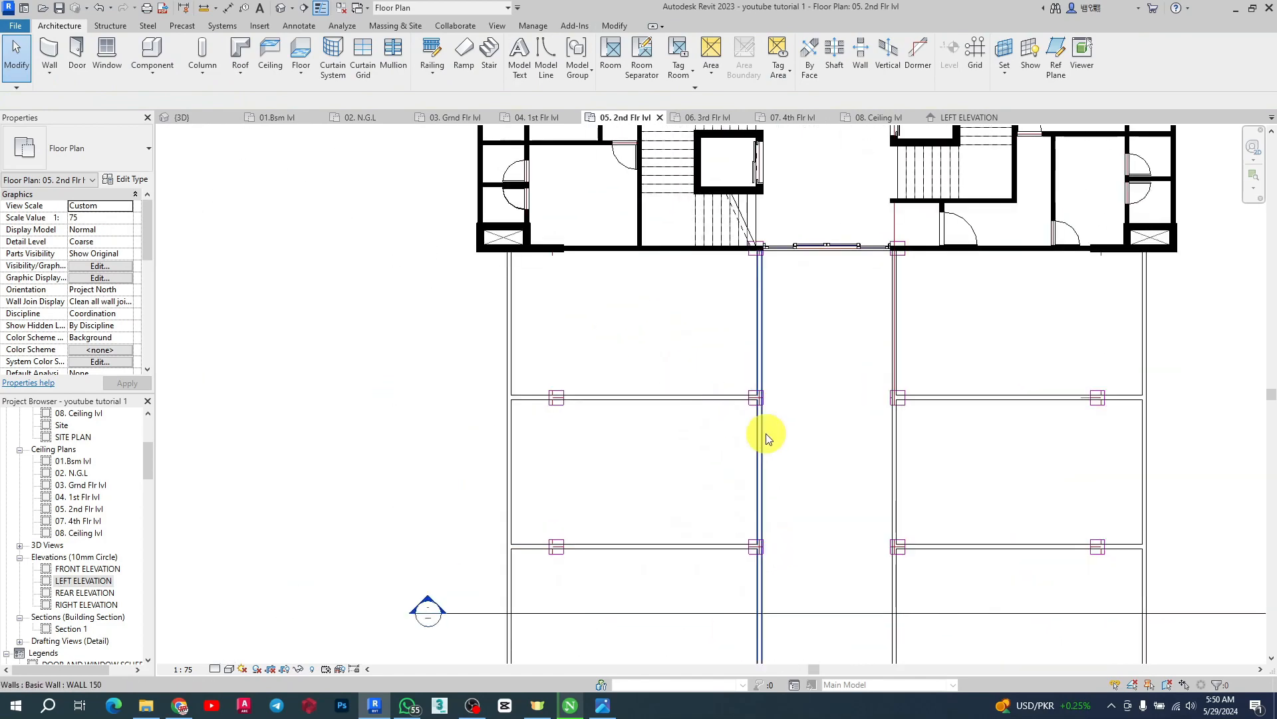
scroll(776, 436, down, 3)
scroll(1065, 409, up, 3)
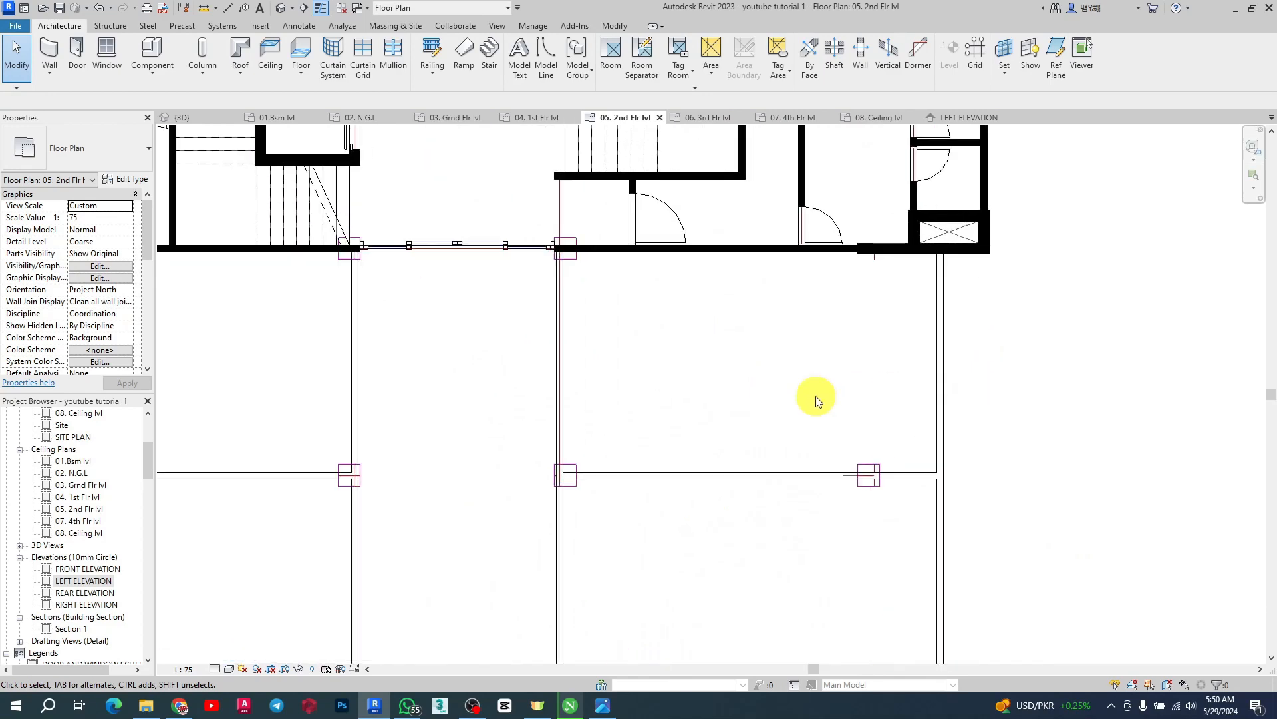
scroll(743, 400, down, 2)
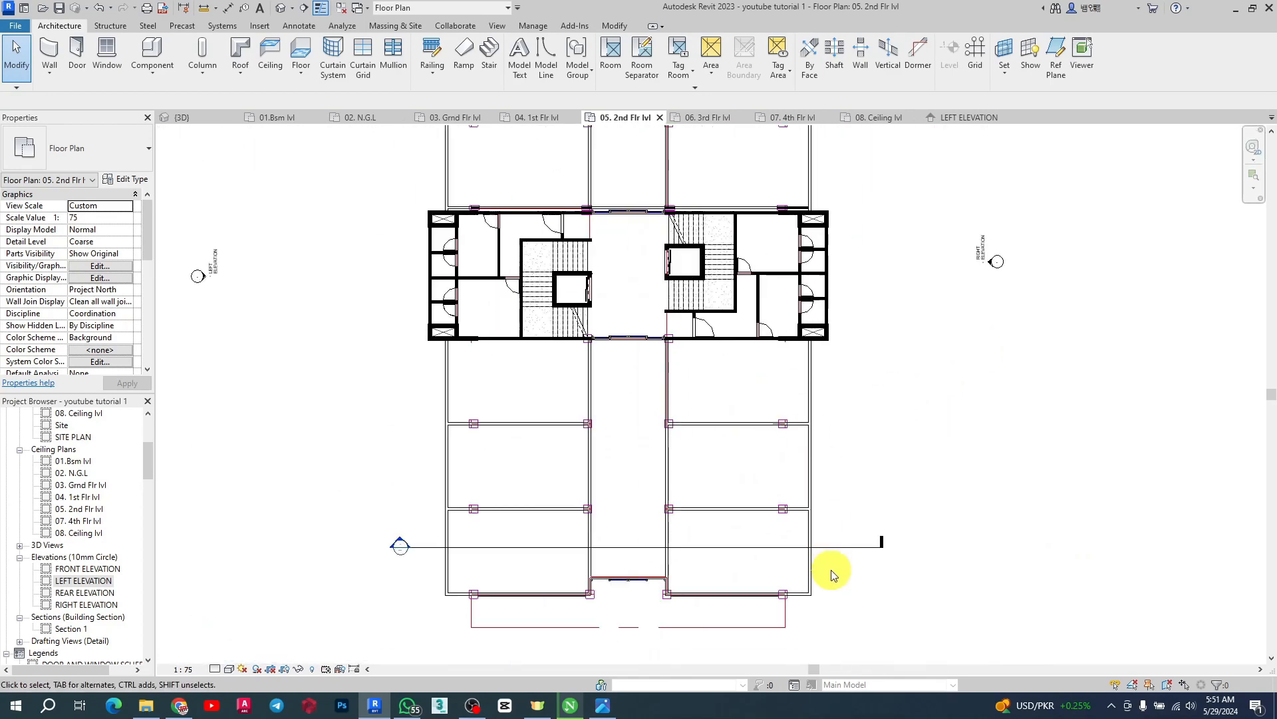
click(186, 117)
scroll(921, 576, up, 5)
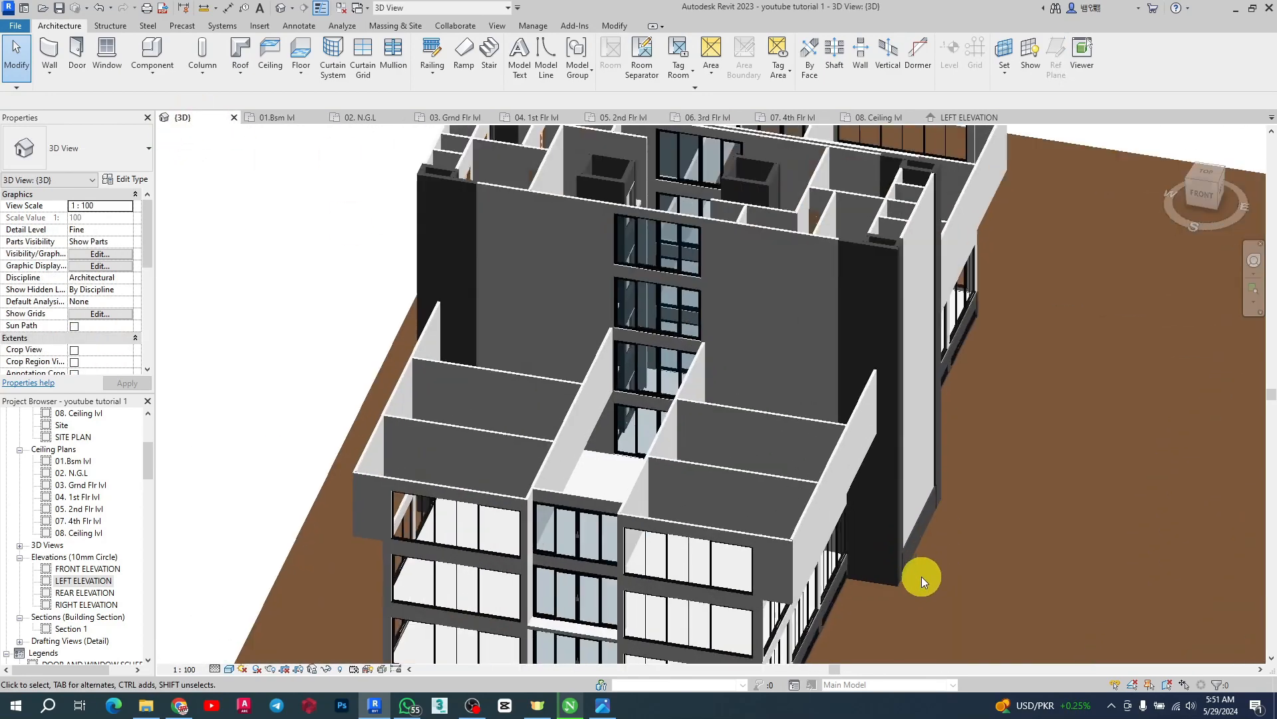
Examine the 3D model and switch to the second-floor plan
shift+middle_drag(920, 528, 707, 533)
scroll(413, 317, up, 5)
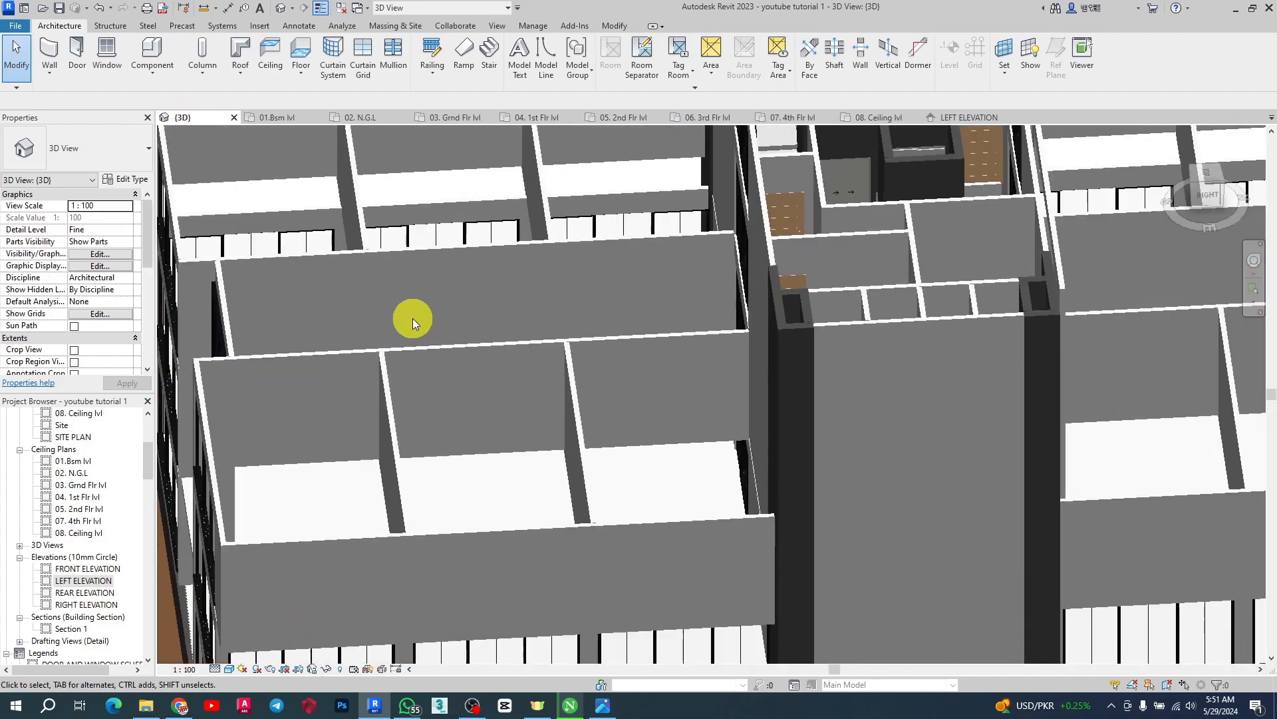
click(616, 118)
scroll(755, 448, up, 4)
scroll(711, 282, down, 2)
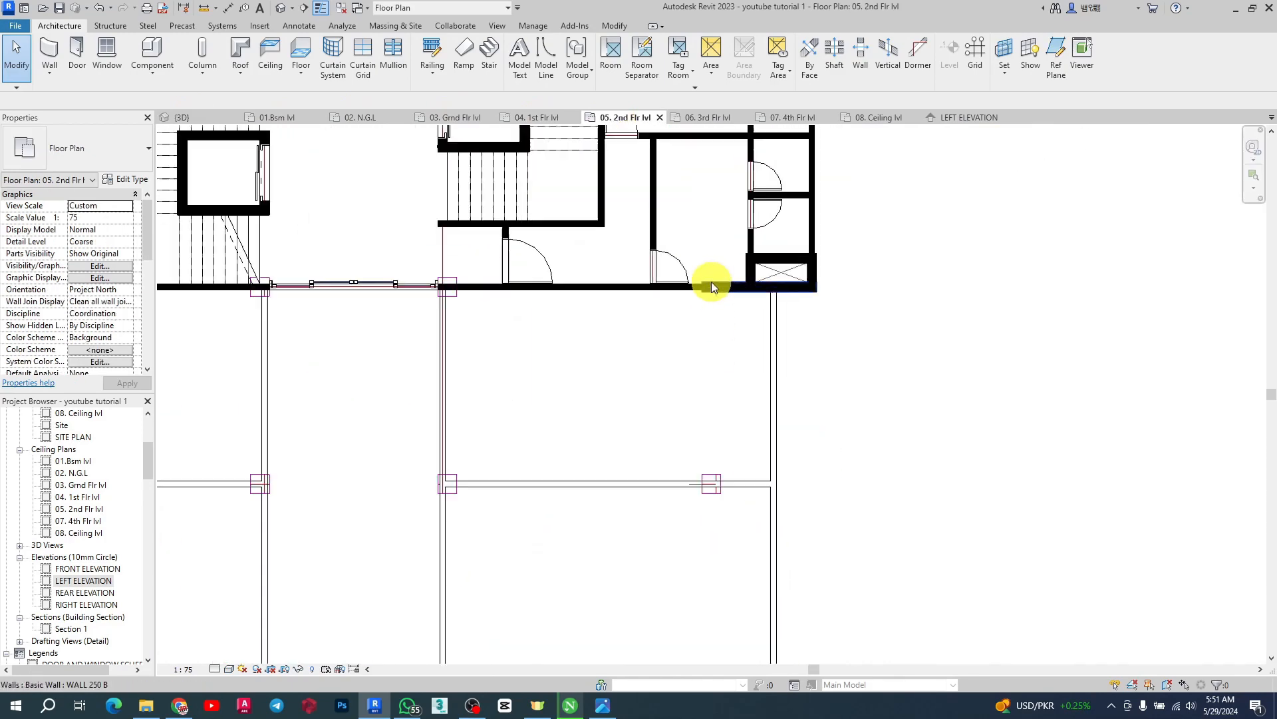
scroll(712, 282, up, 3)
scroll(716, 425, down, 4)
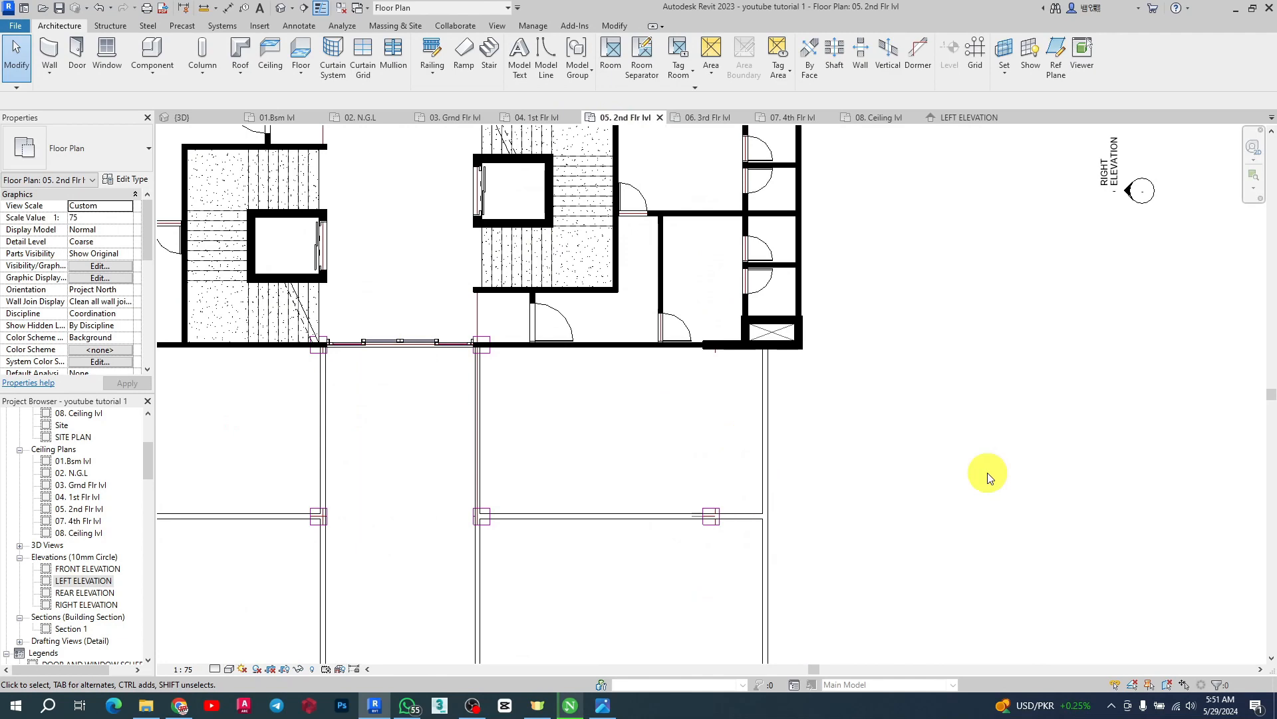
Apply the second-floor plan's view range with a top offset of 2500 and a cut plane offset of 1700
key(g)
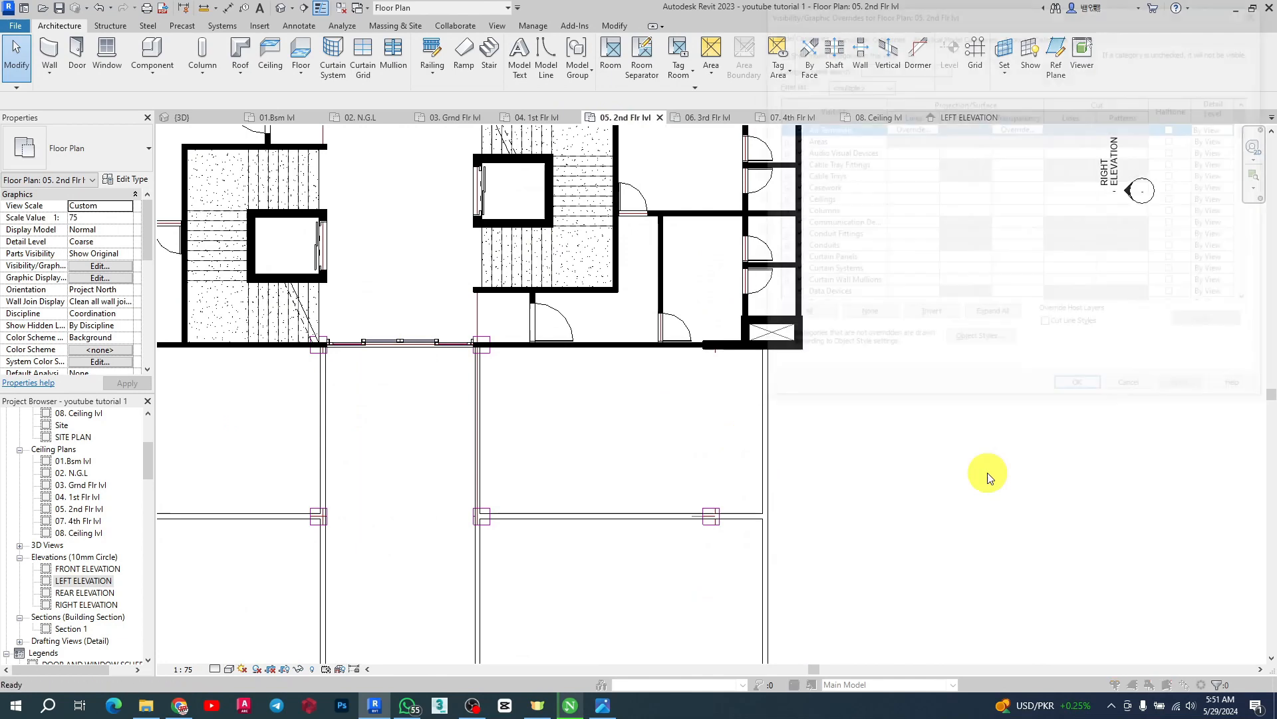
click(1262, 12)
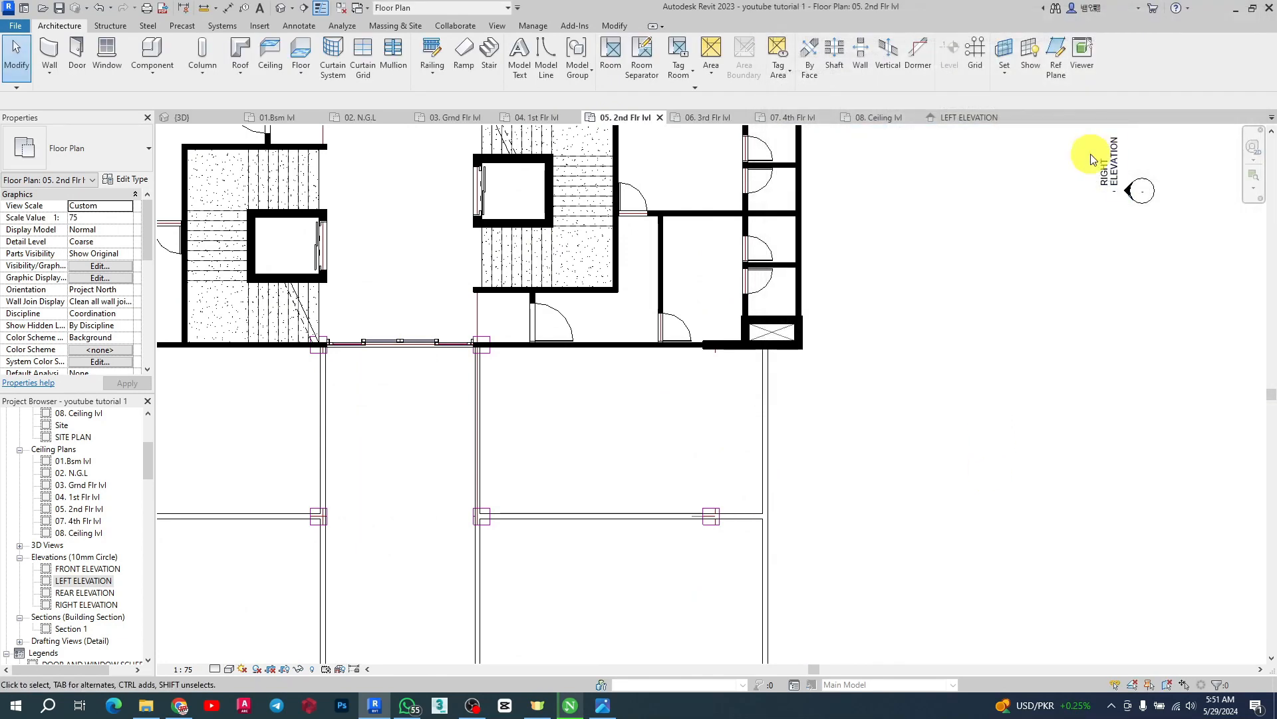
key(v)
key(r)
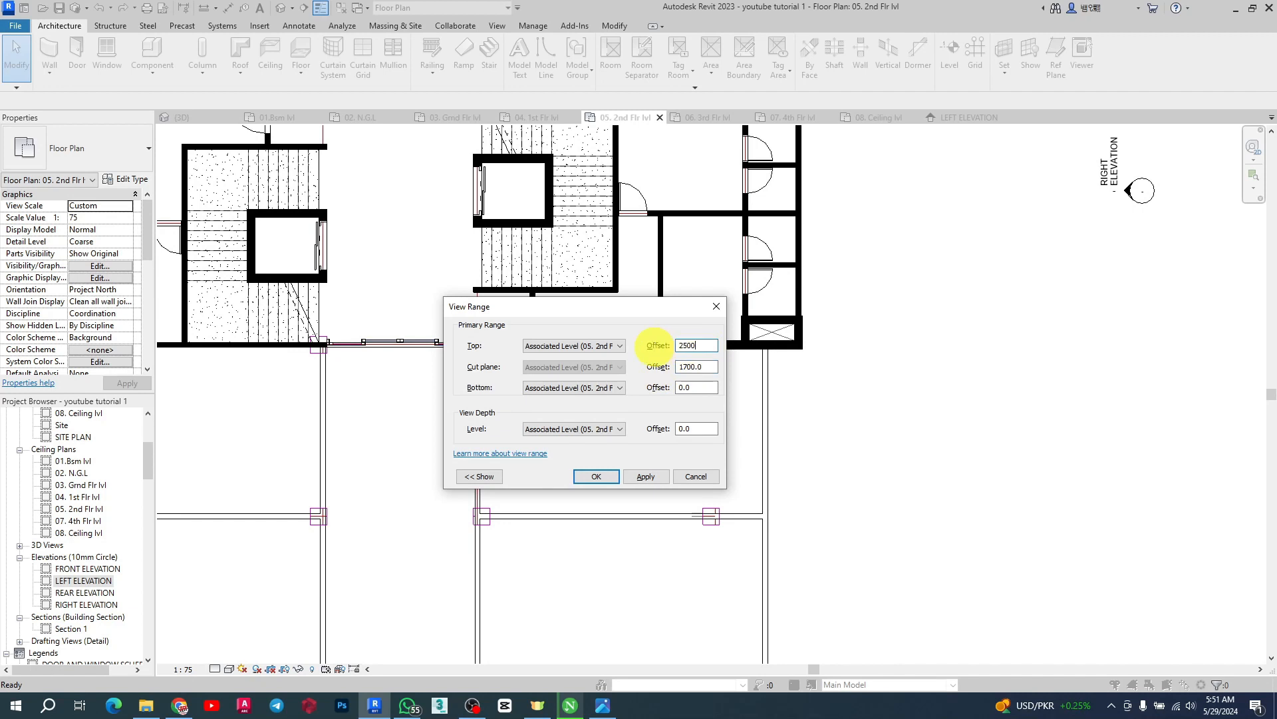
click(650, 476)
click(596, 476)
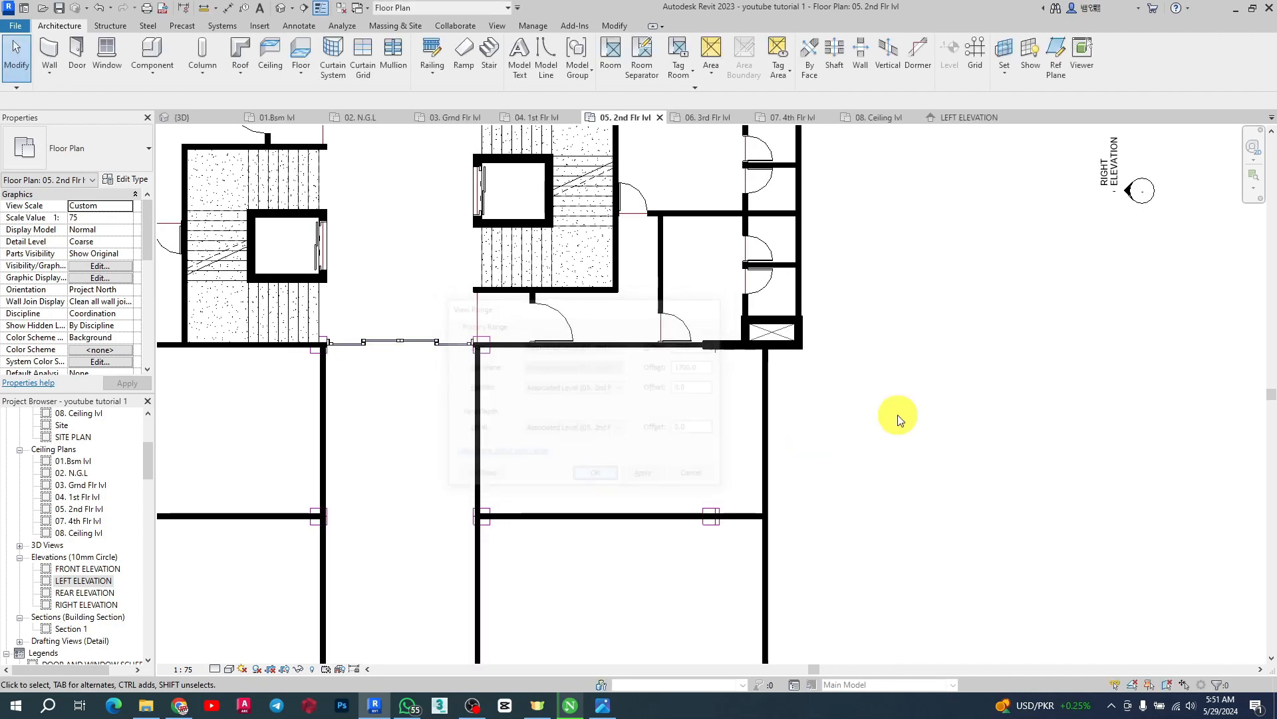
Examine the second-floor bays and the window on the upper bay's outer wall
scroll(750, 337, down, 3)
scroll(634, 374, up, 5)
scroll(499, 328, down, 3)
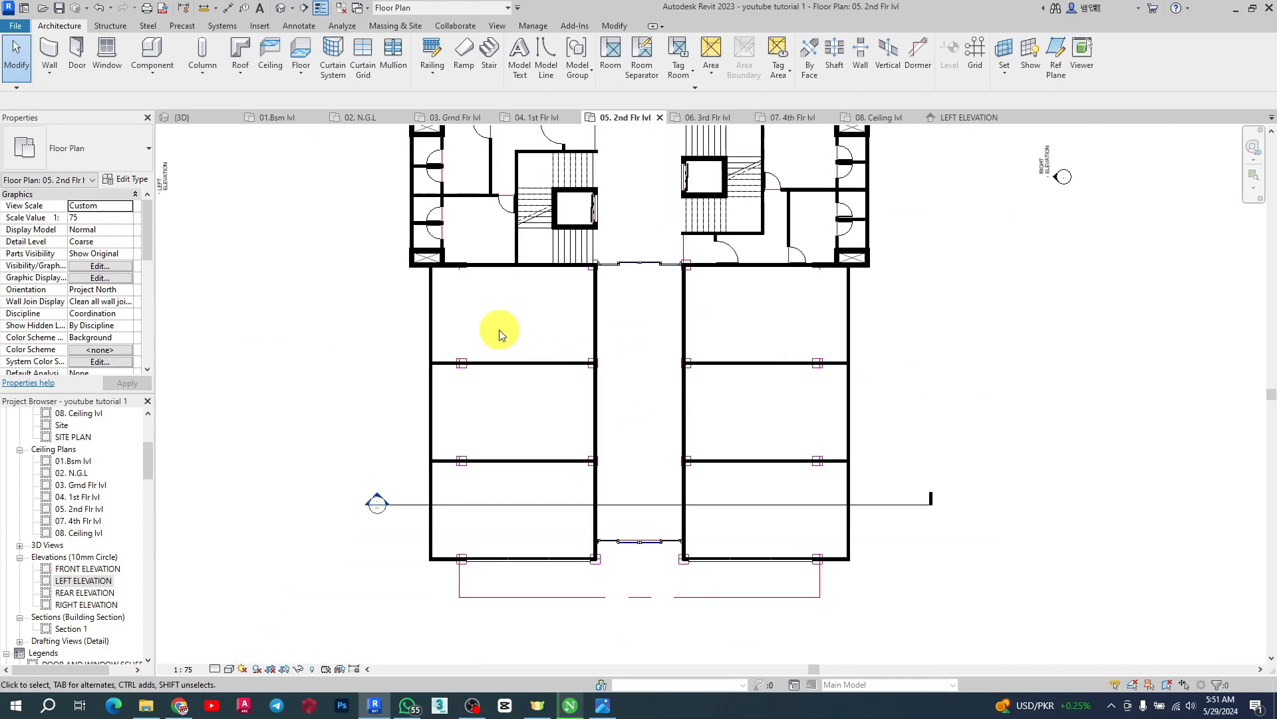
scroll(479, 422, up, 2)
scroll(576, 391, down, 4)
scroll(606, 372, up, 4)
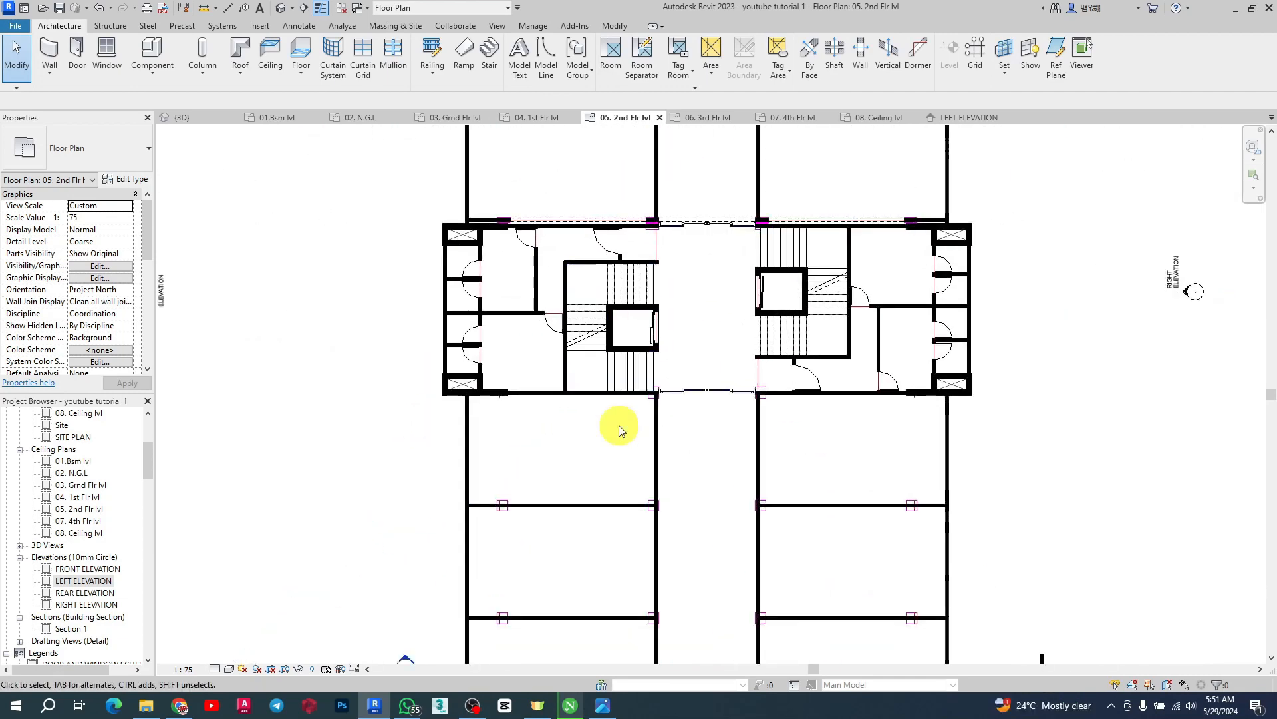
scroll(614, 373, down, 3)
scroll(665, 346, up, 3)
scroll(625, 380, down, 2)
scroll(577, 346, up, 3)
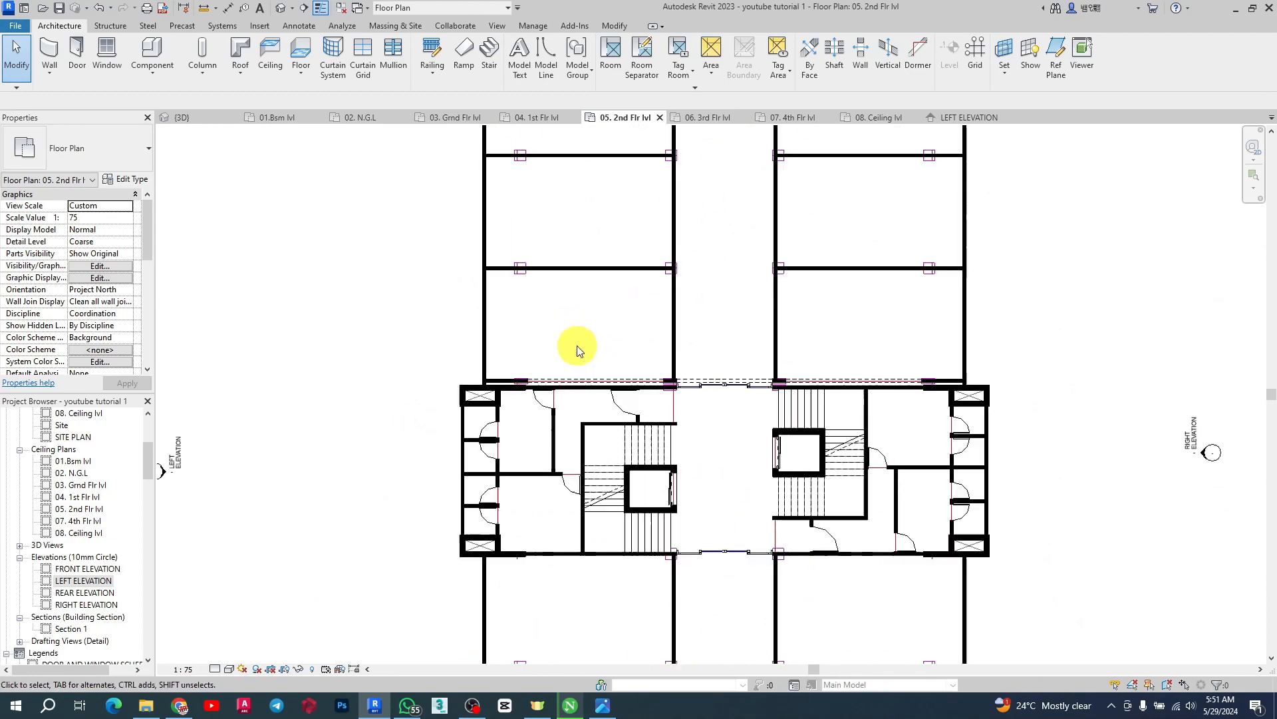
scroll(533, 382, up, 1)
scroll(725, 358, down, 6)
scroll(685, 280, up, 4)
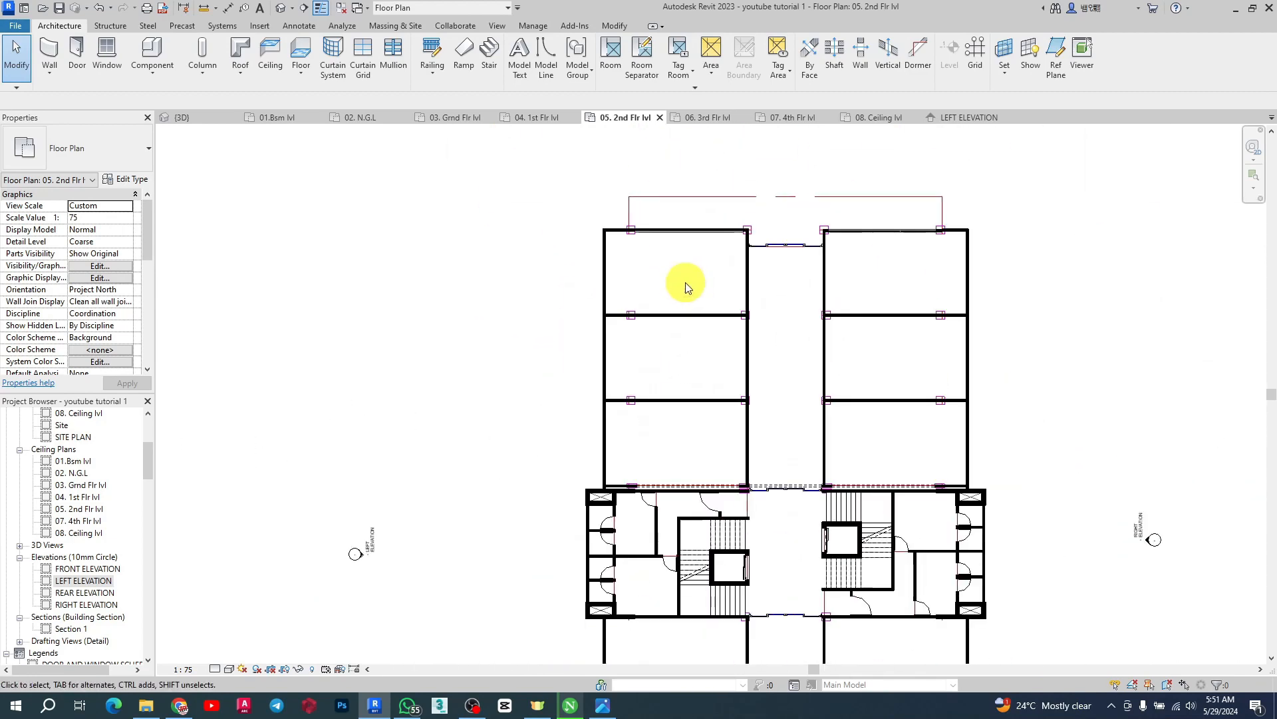
scroll(559, 251, down, 1)
scroll(567, 250, up, 2)
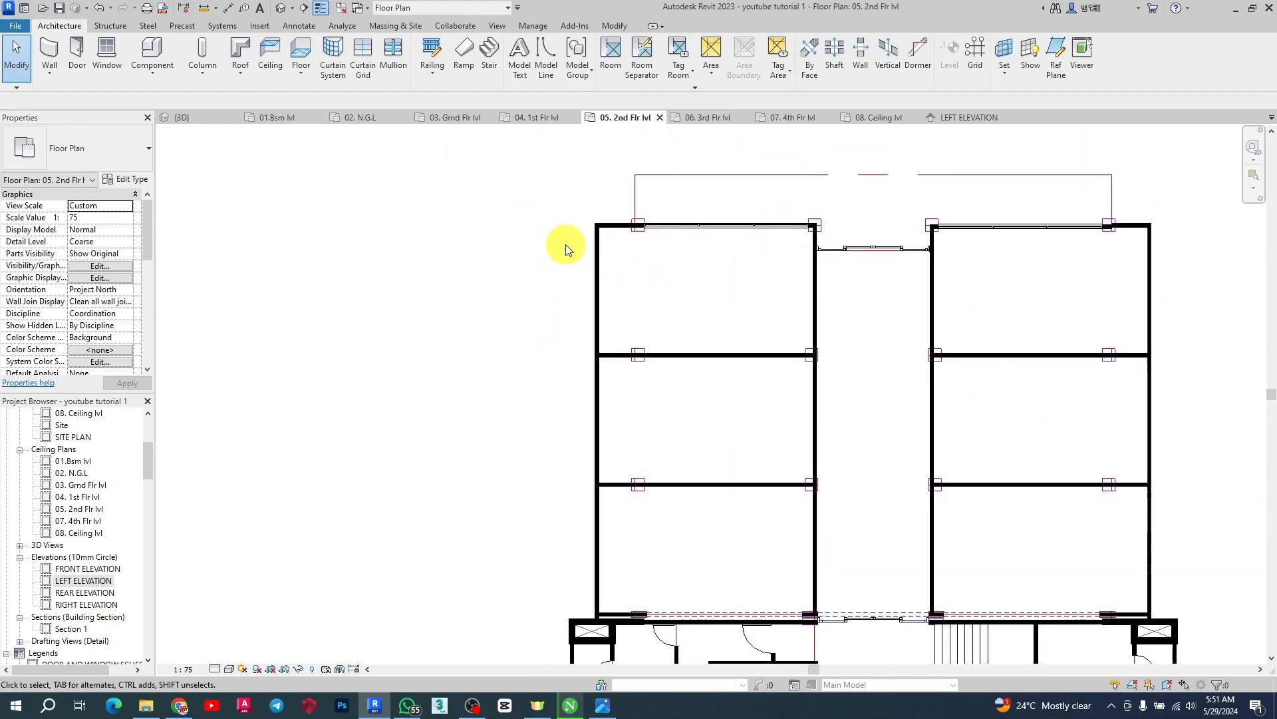
click(698, 225)
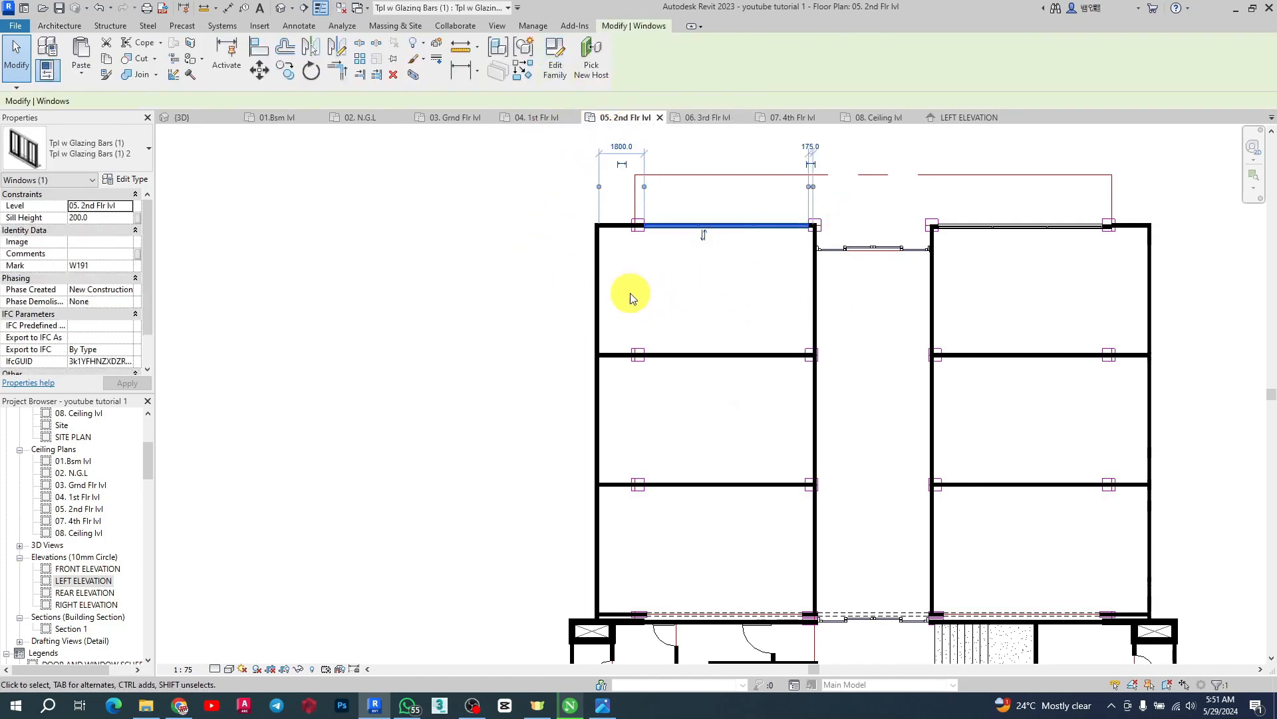
scroll(694, 200, down, 2)
scroll(694, 201, down, 3)
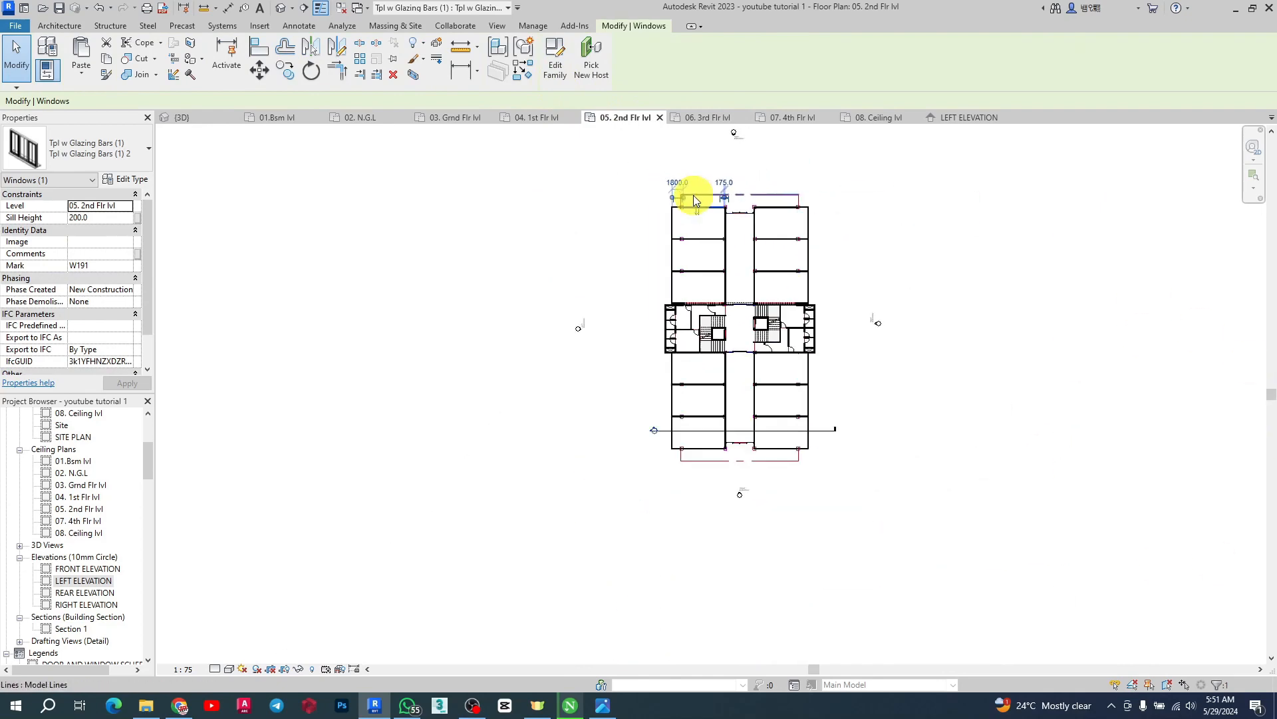
click(547, 158)
Start placing a Tpl w Glazing Bars (1) 3 window like the first-floor one on the second floor, with a 200 mm sill height
click(529, 108)
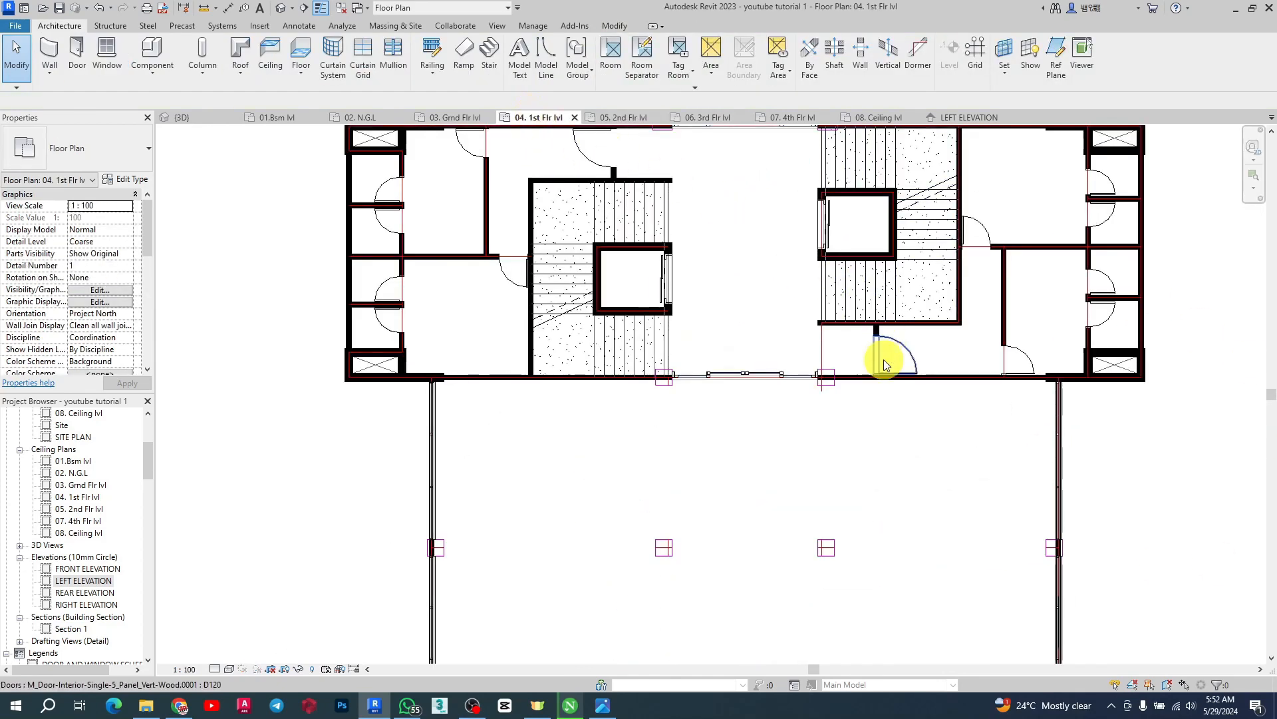
scroll(732, 326, down, 2)
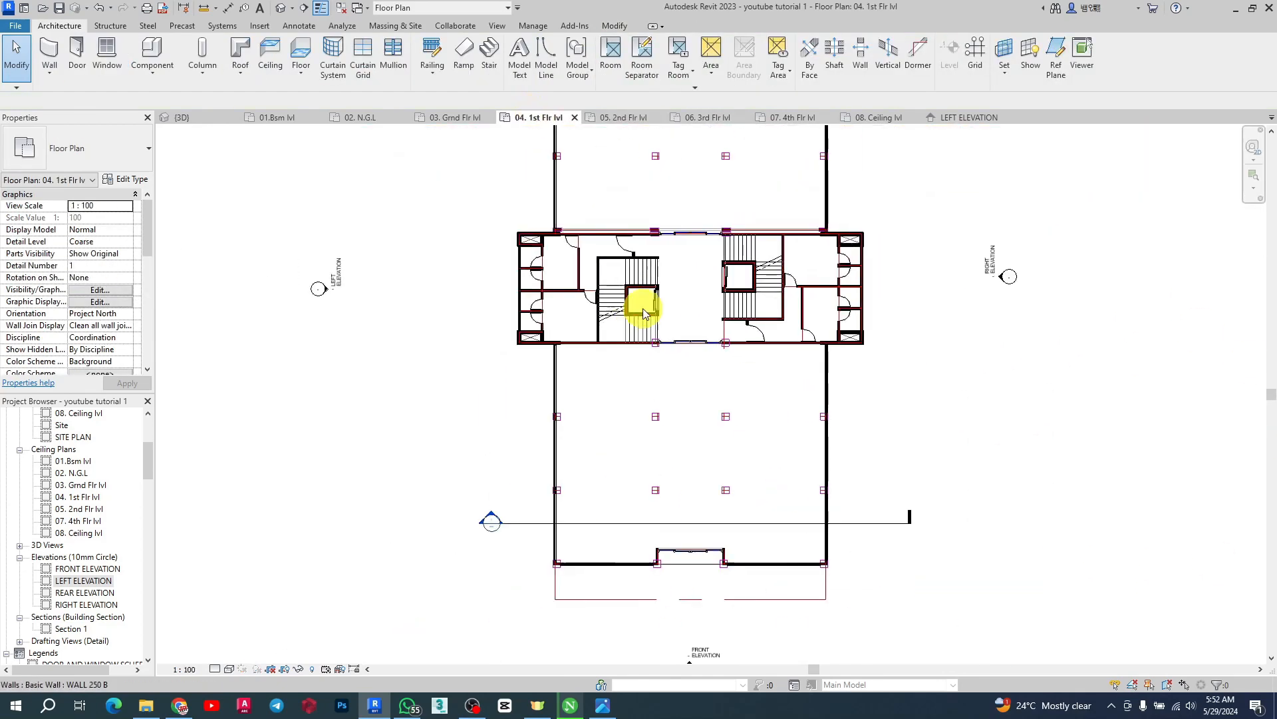
click(825, 543)
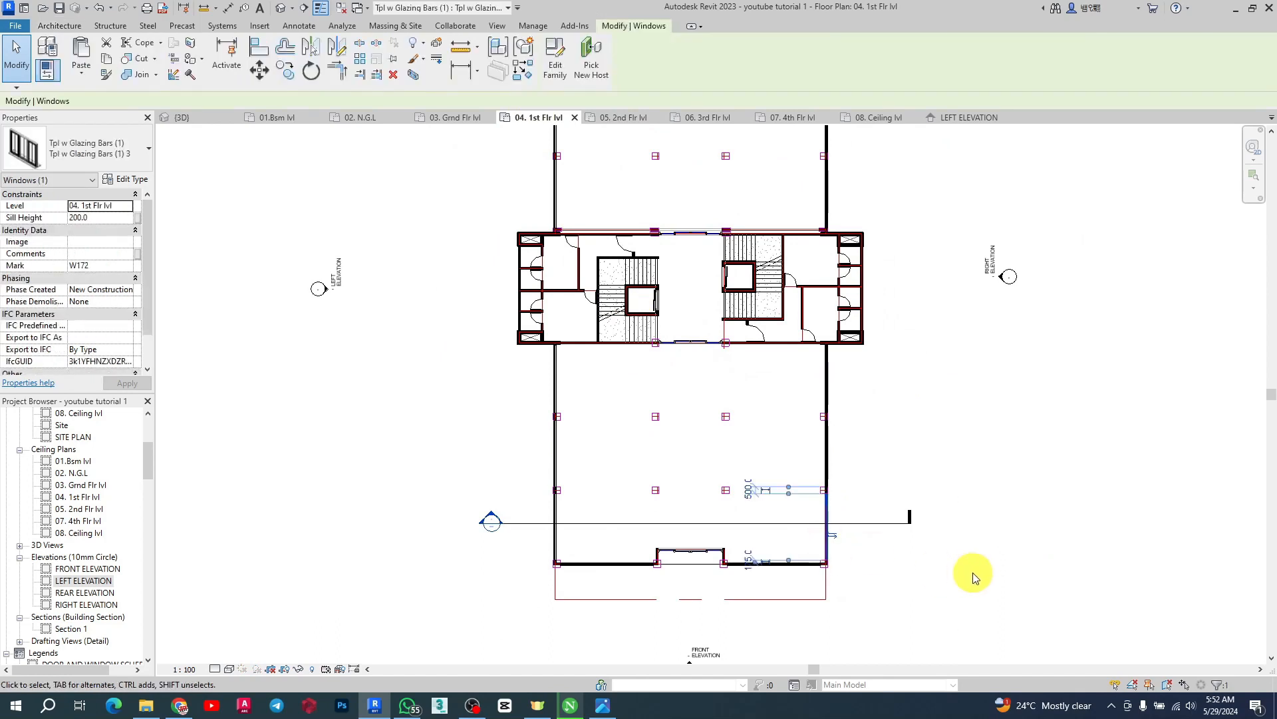
click(524, 71)
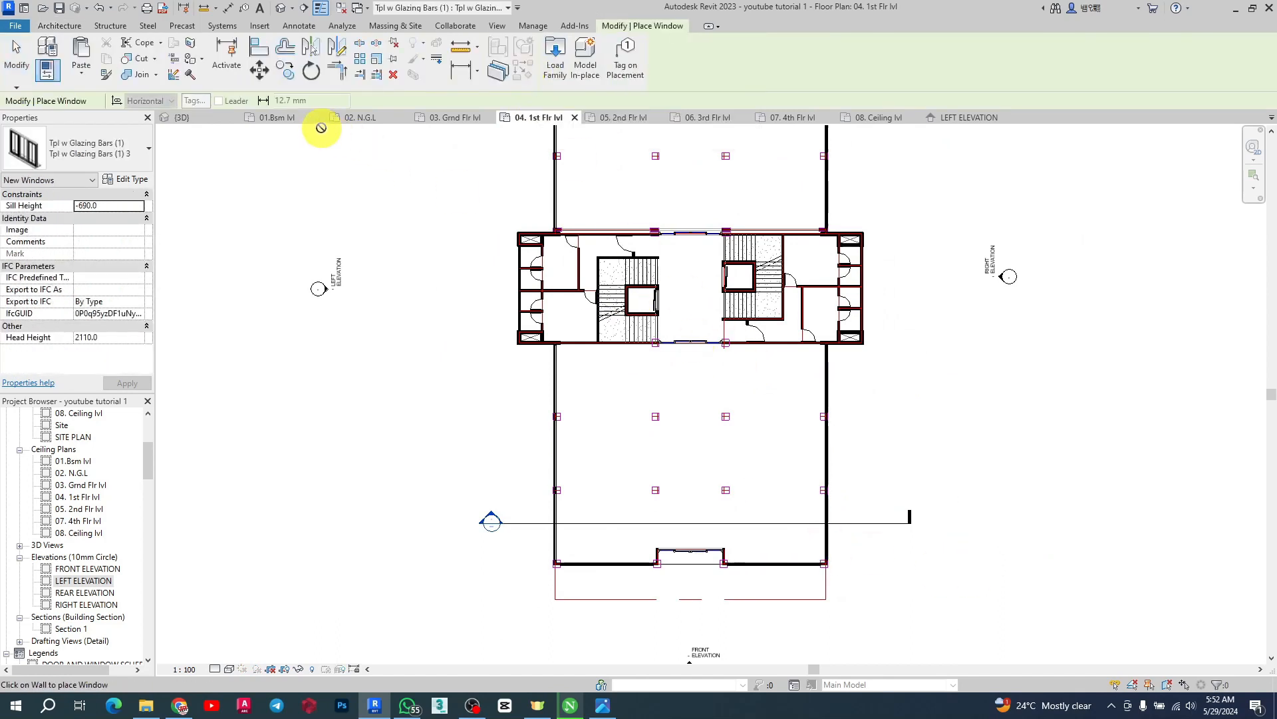
click(614, 122)
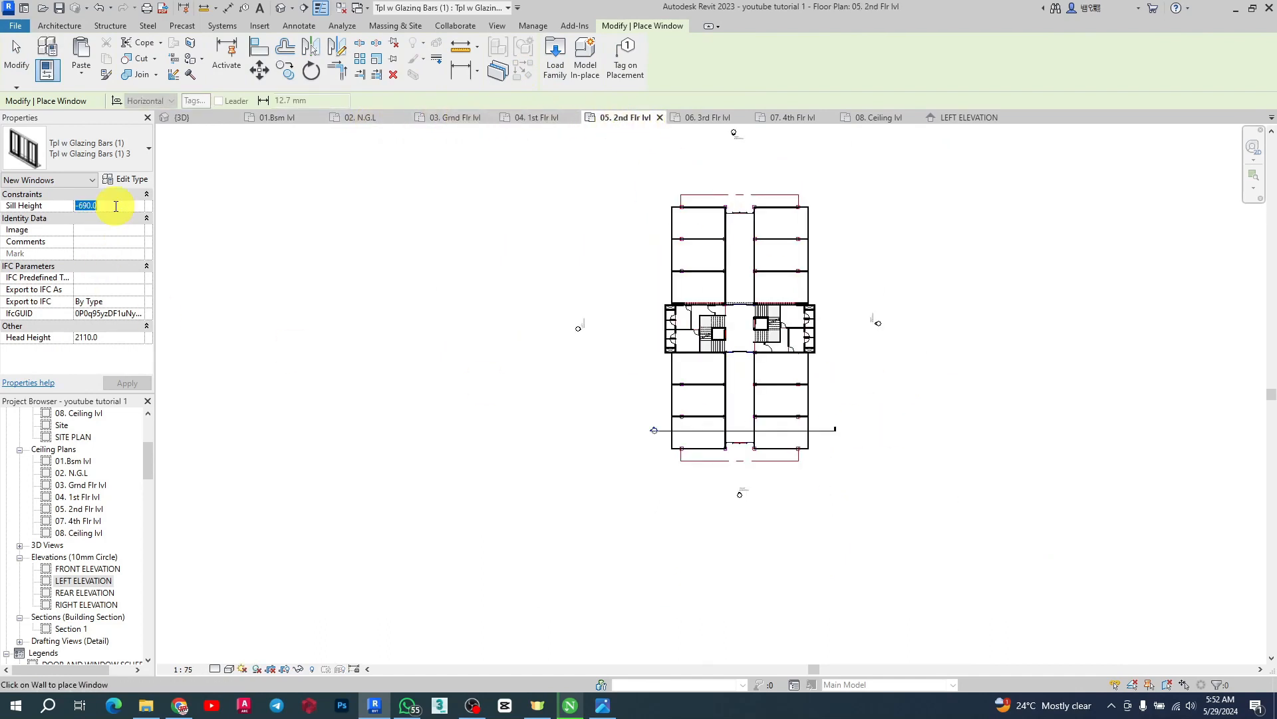
text(0)
Place the windows on the outer side walls of the bays below the core
scroll(1060, 448, up, 6)
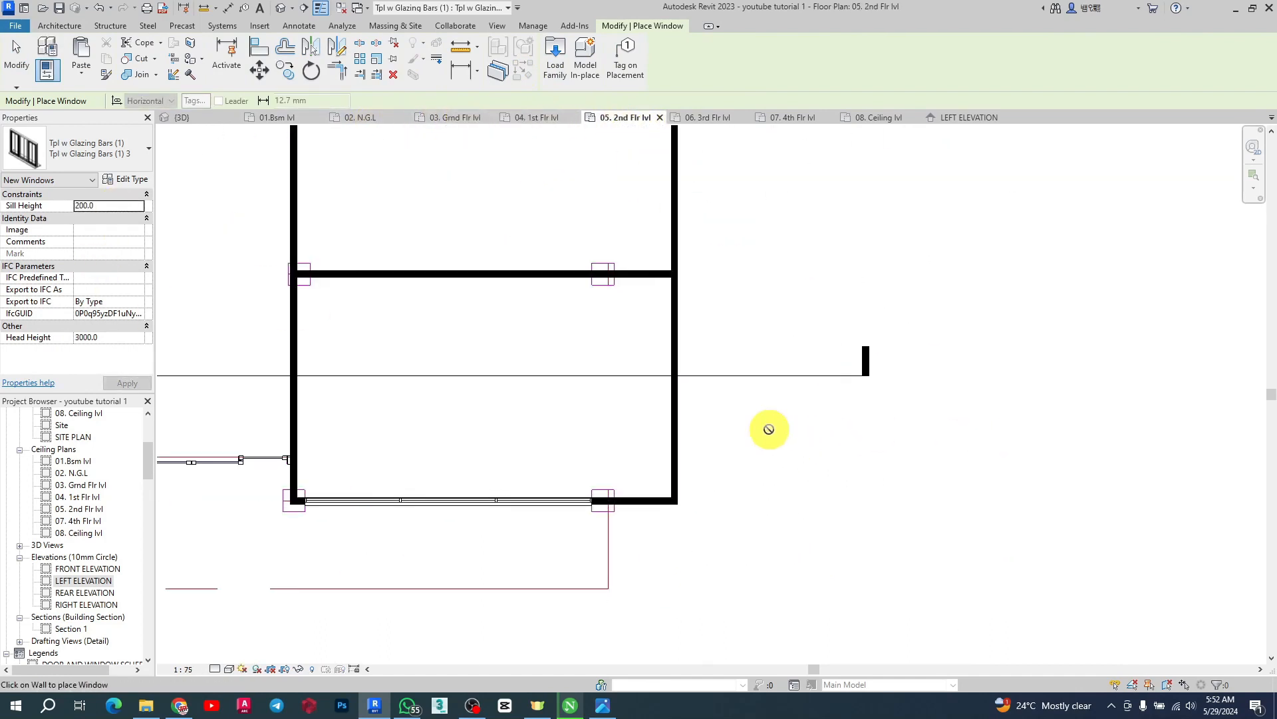
click(677, 388)
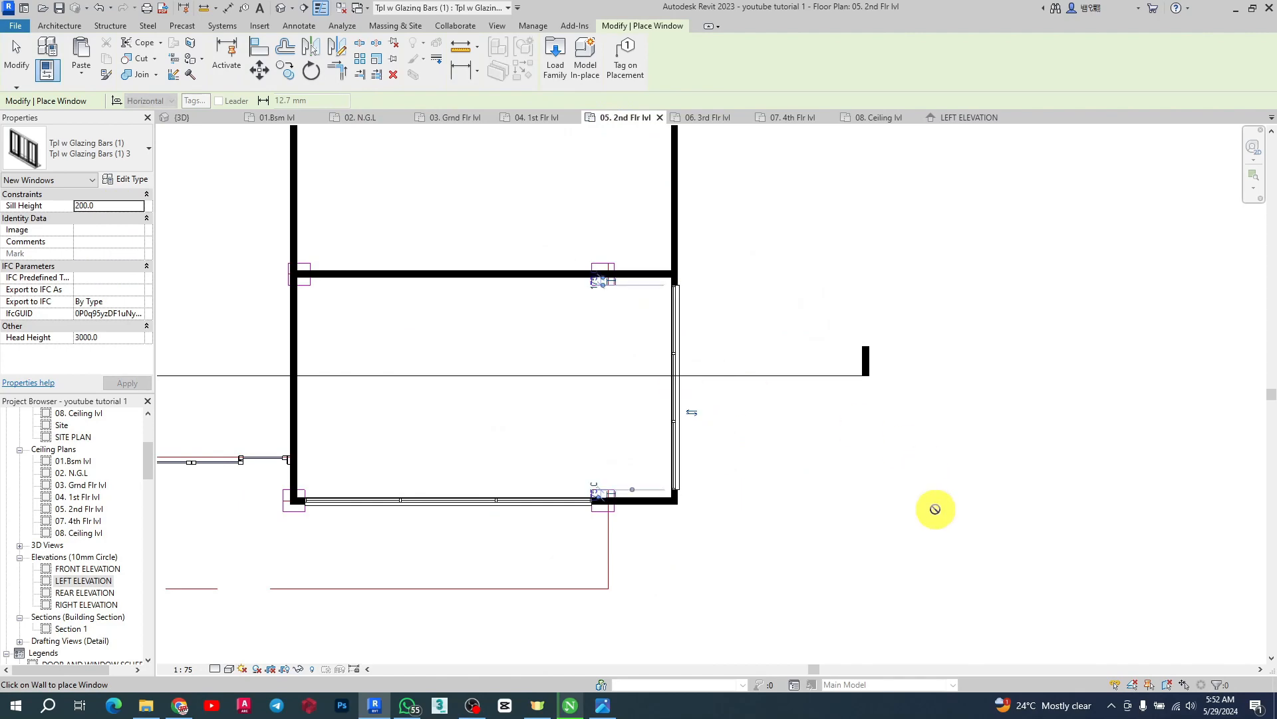
scroll(892, 466, down, 5)
scroll(846, 386, up, 4)
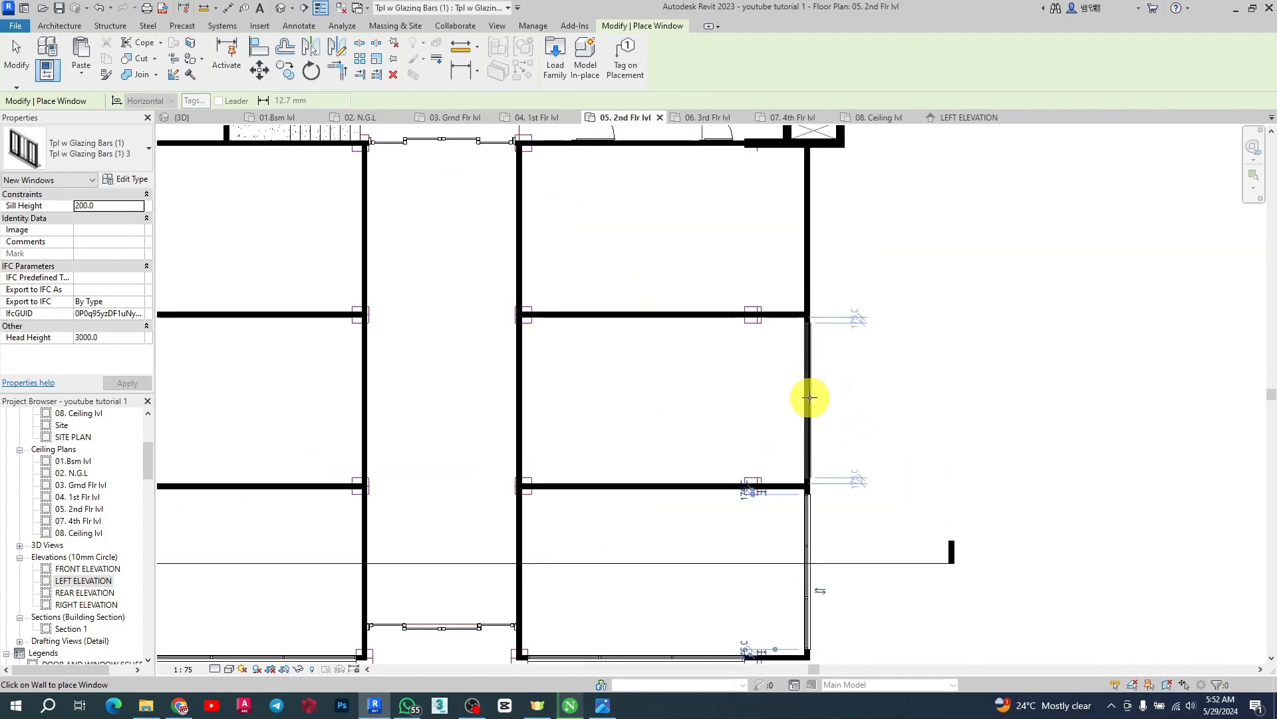
click(810, 393)
scroll(932, 293, down, 5)
scroll(565, 433, up, 5)
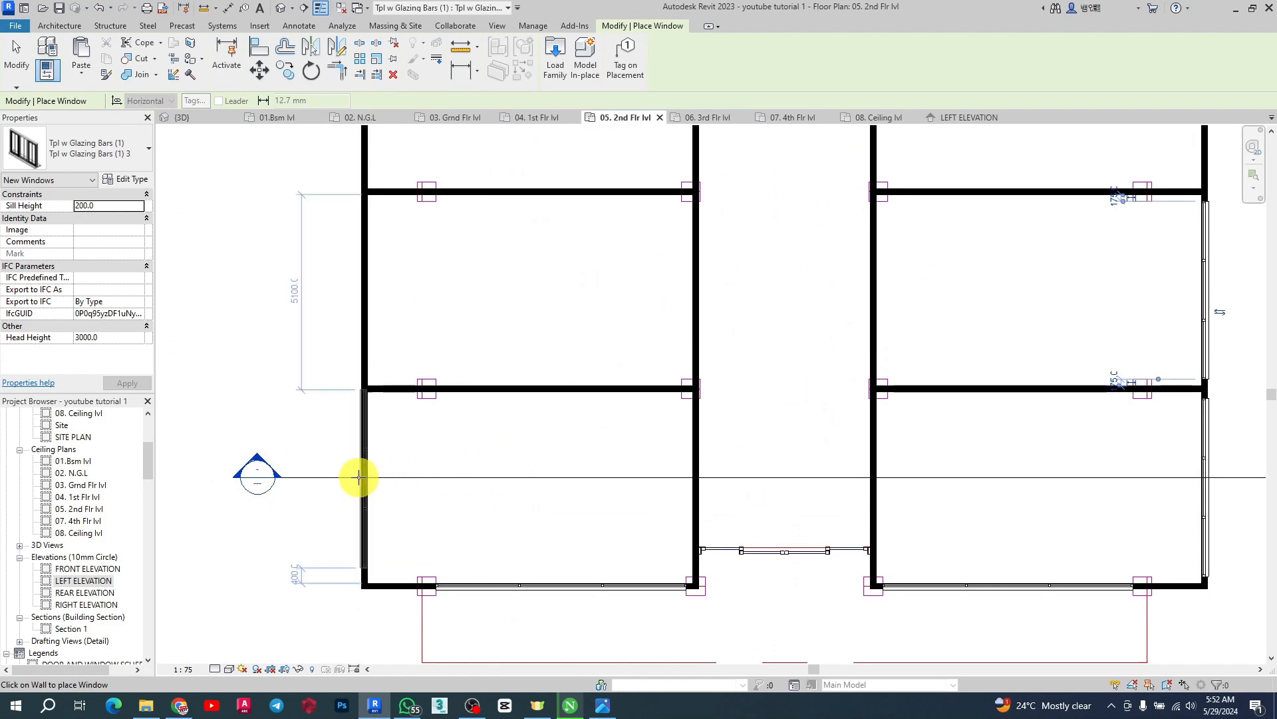
click(357, 279)
scroll(561, 572, down, 3)
scroll(479, 357, up, 3)
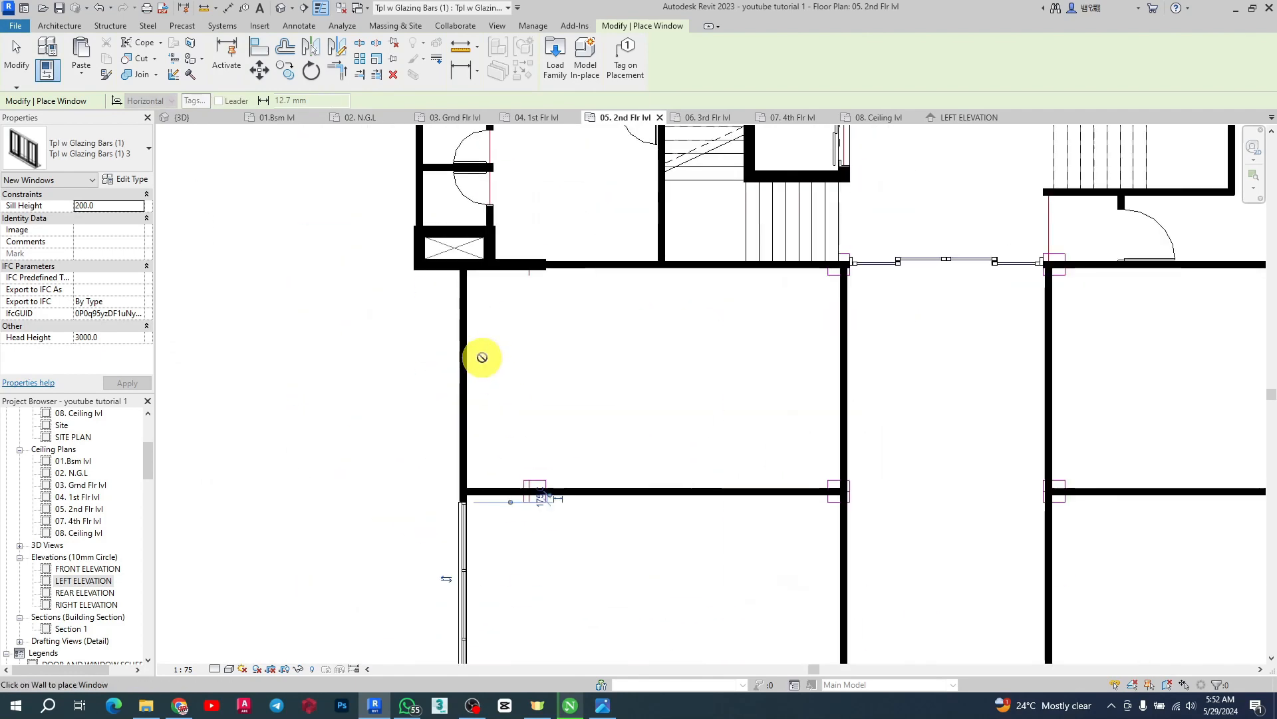
click(461, 384)
Place the windows on the outer side walls of the bays above the core and finish placing
scroll(379, 525, down, 3)
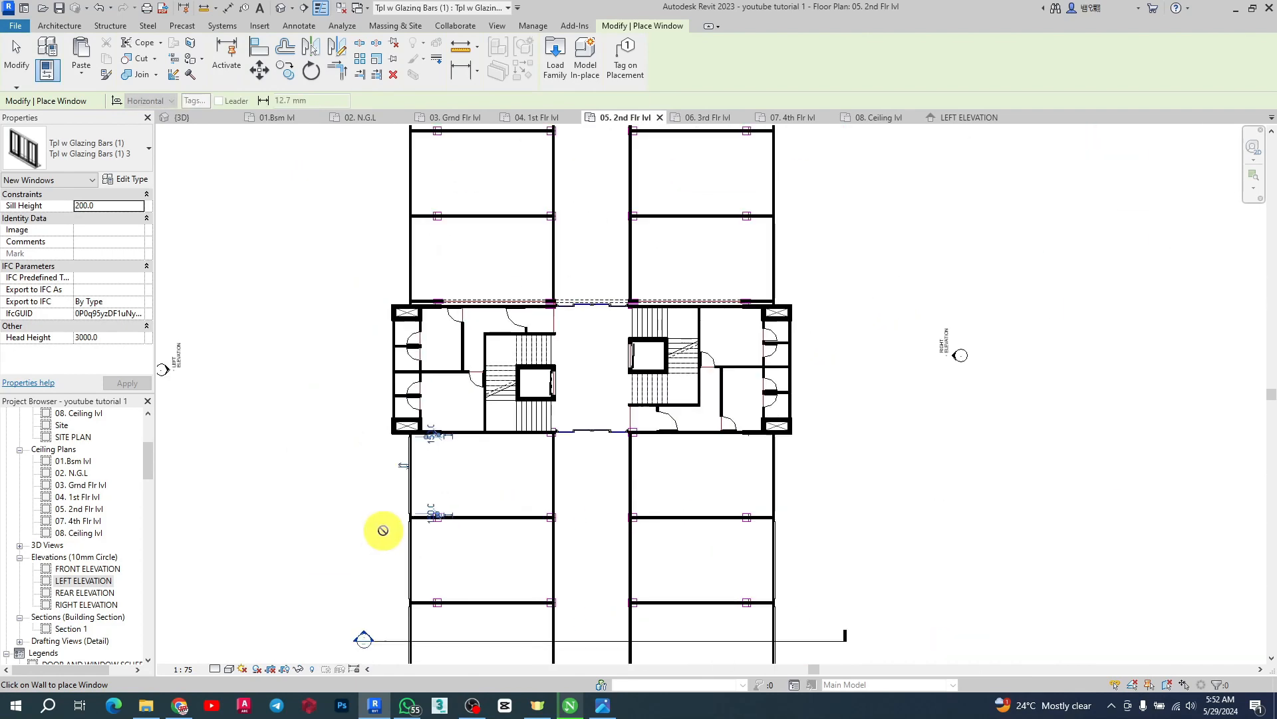
scroll(388, 373, up, 4)
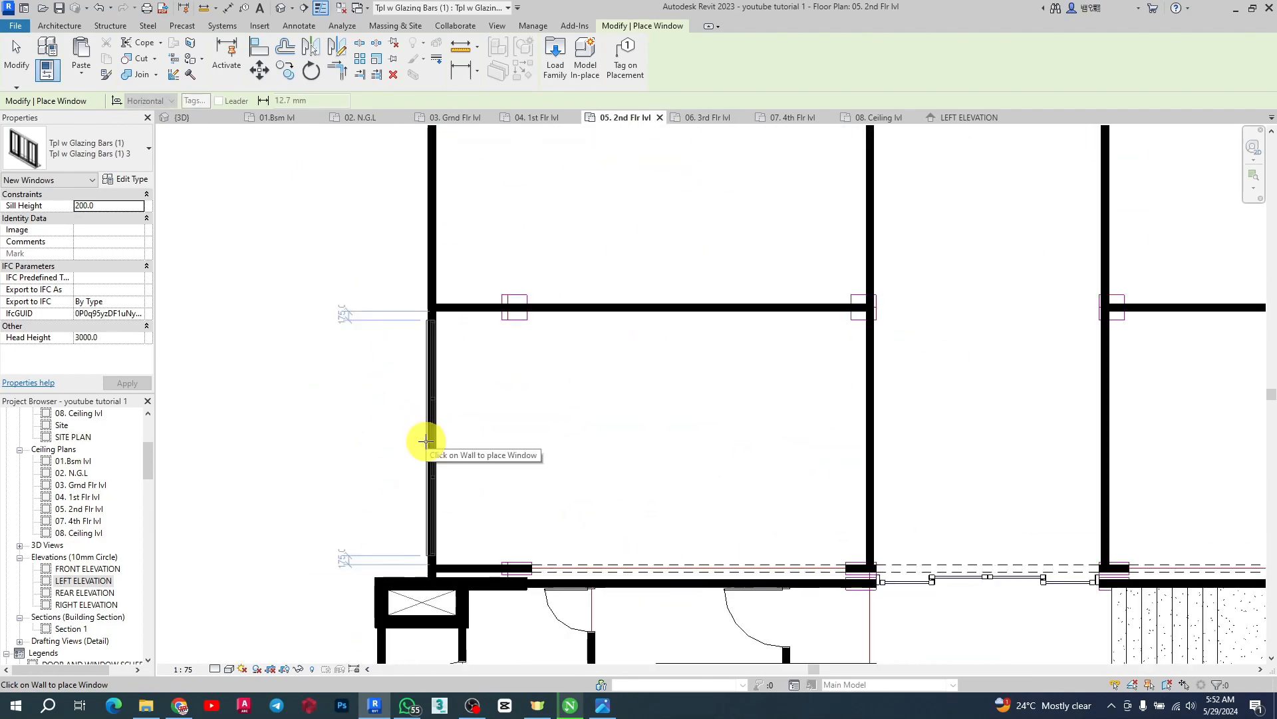
click(424, 439)
scroll(466, 497, down, 3)
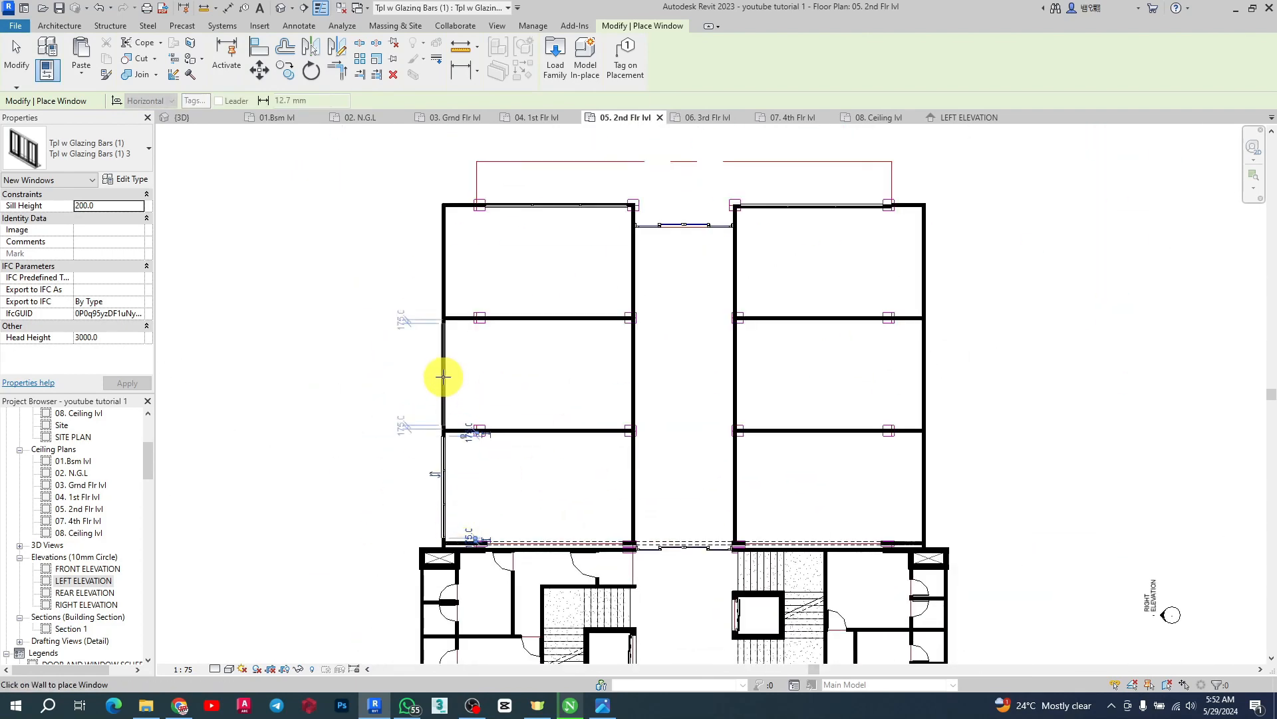
scroll(442, 374, up, 4)
click(443, 376)
scroll(491, 598, down, 3)
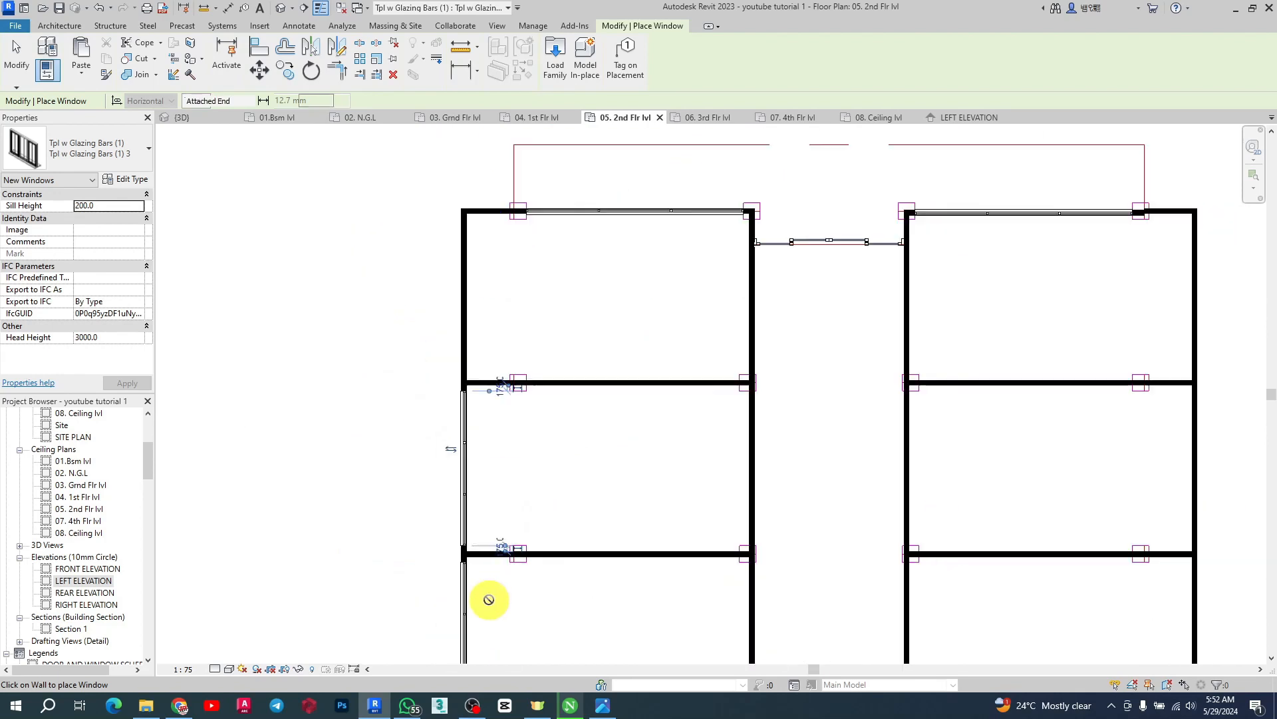
scroll(451, 353, up, 3)
click(491, 388)
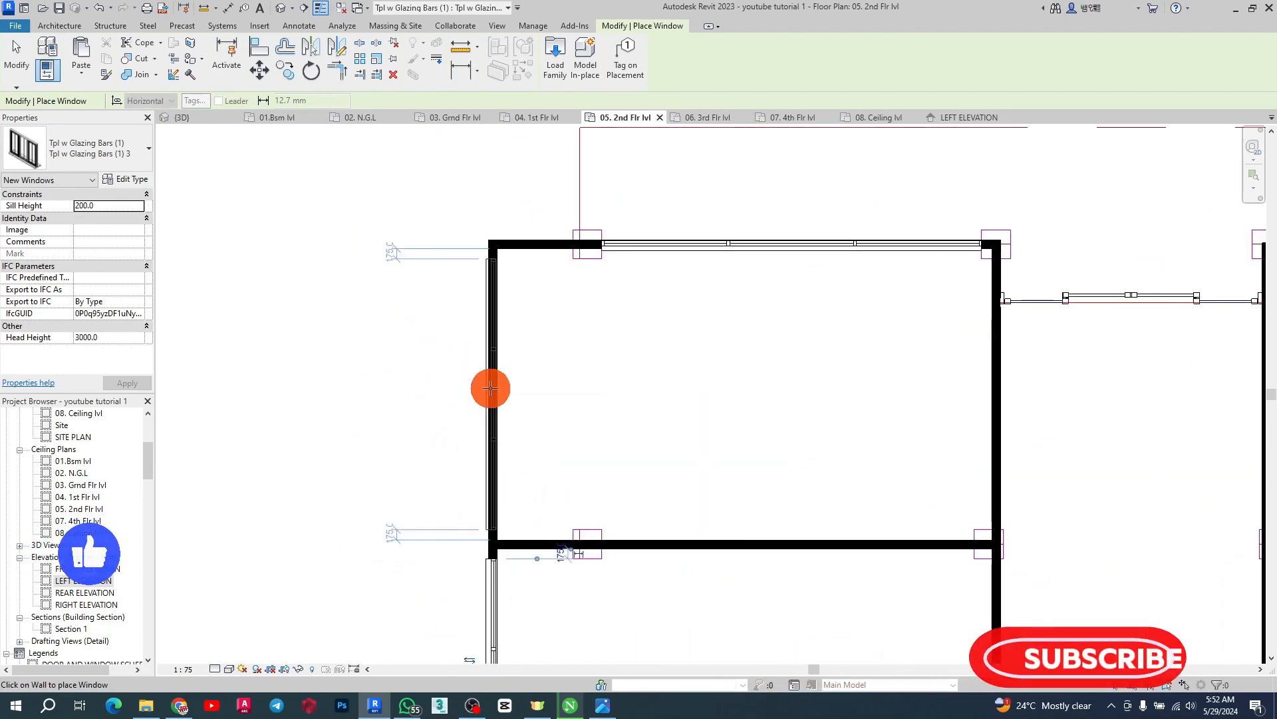
scroll(325, 379, down, 3)
scroll(964, 439, up, 3)
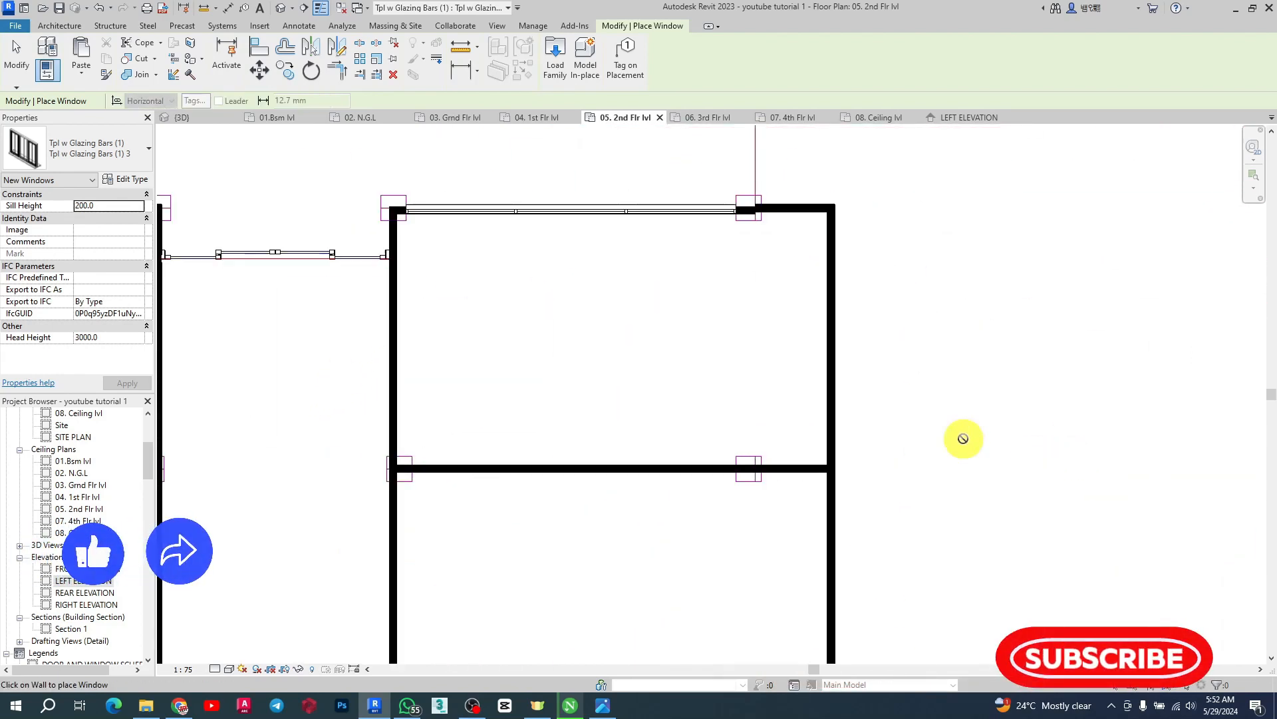
click(829, 332)
scroll(737, 274, down, 5)
scroll(825, 486, up, 4)
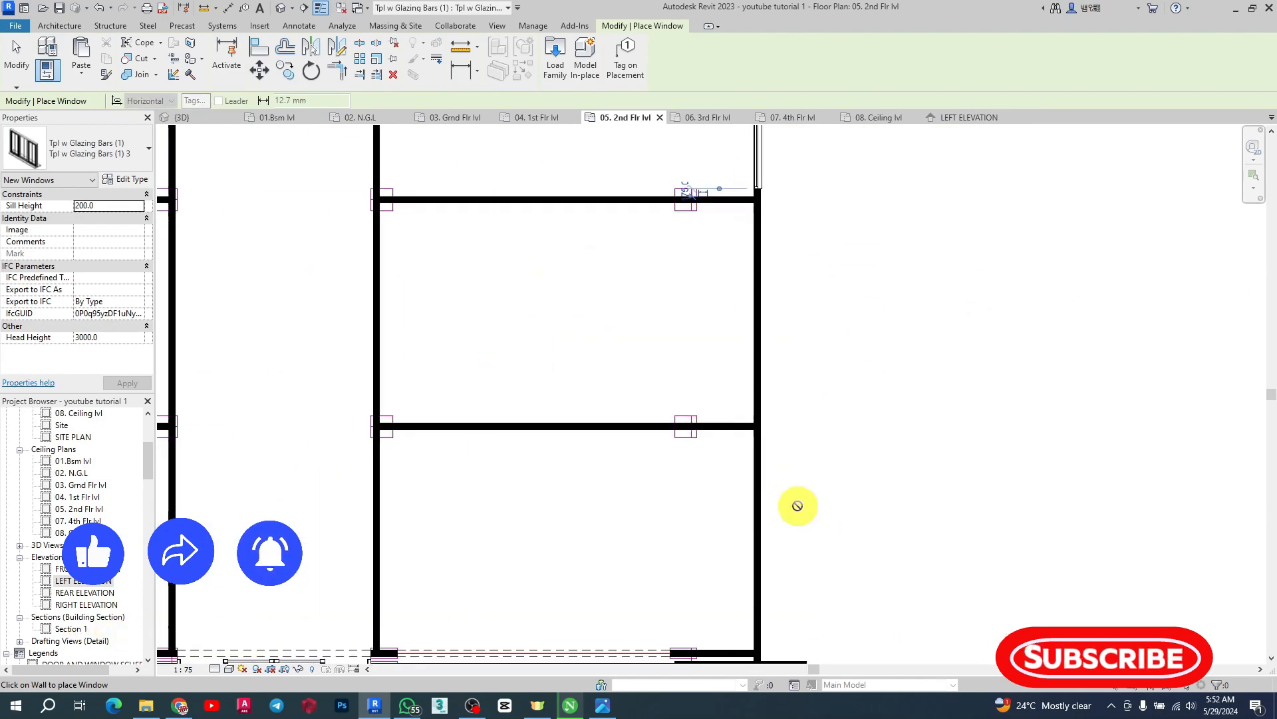
click(760, 314)
scroll(823, 375, down, 3)
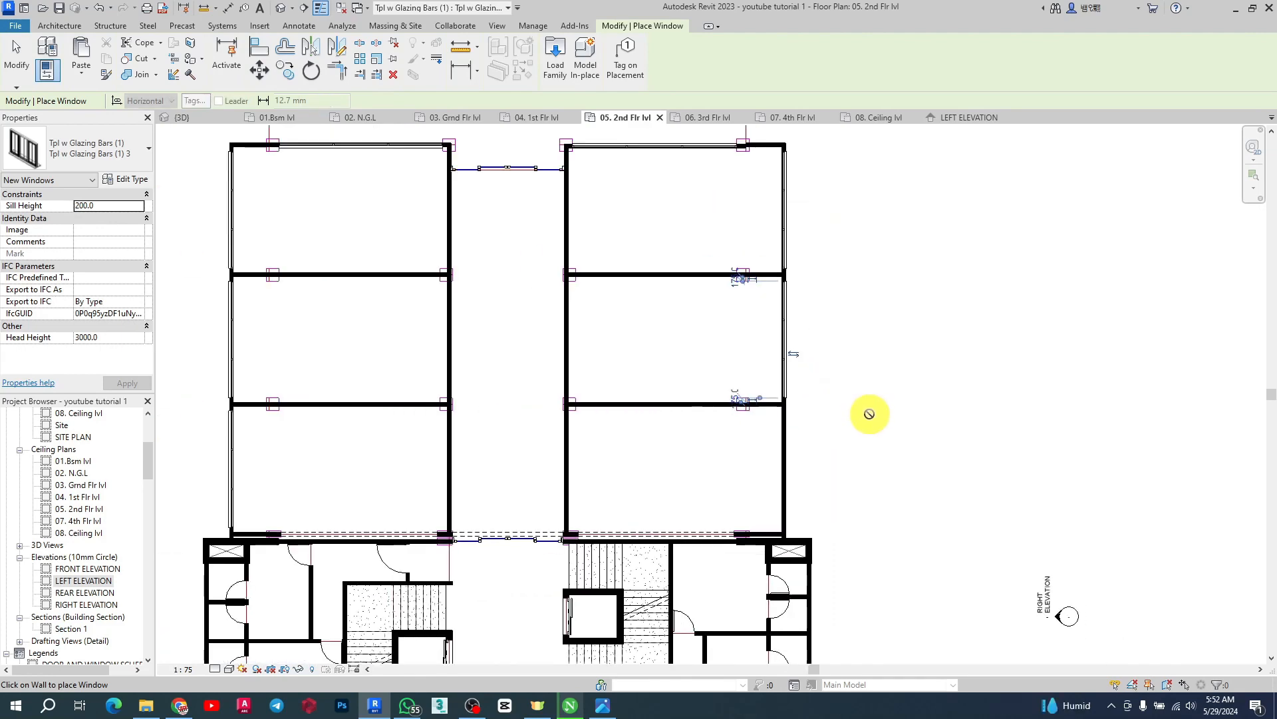
key(Escape)
key(Escape)
click(238, 457)
key(Escape)
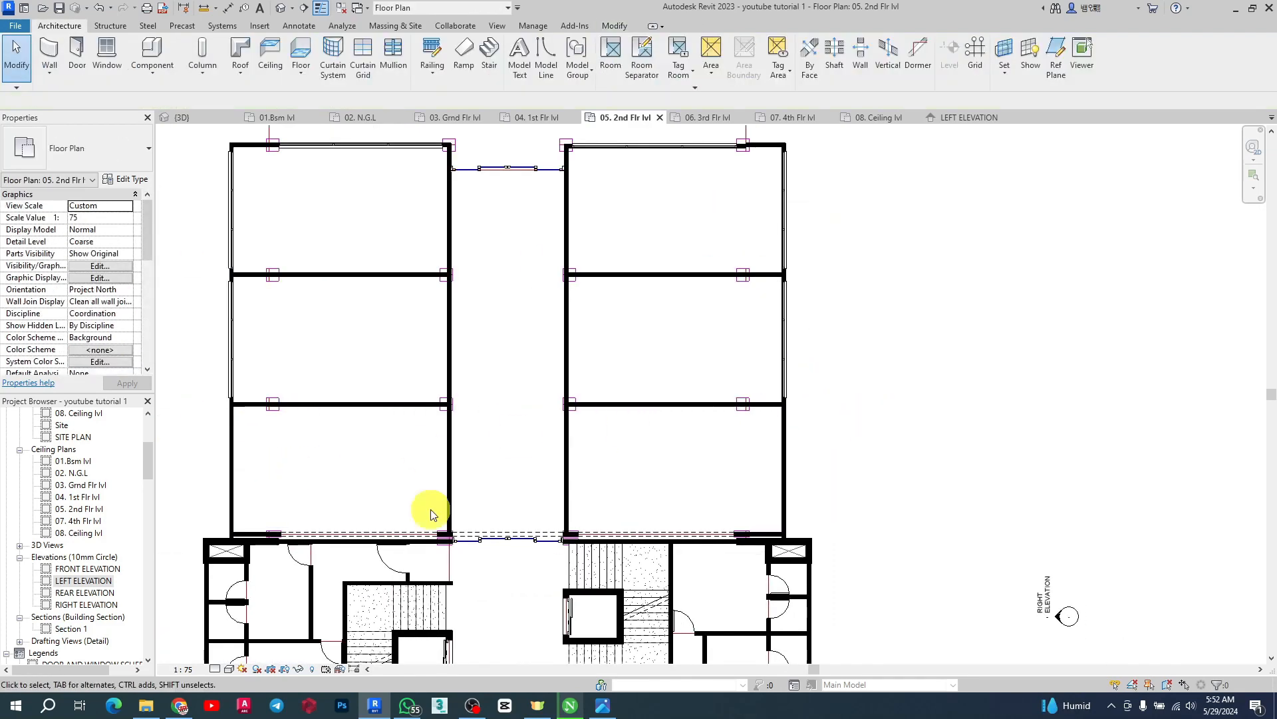
scroll(765, 339, down, 2)
click(541, 118)
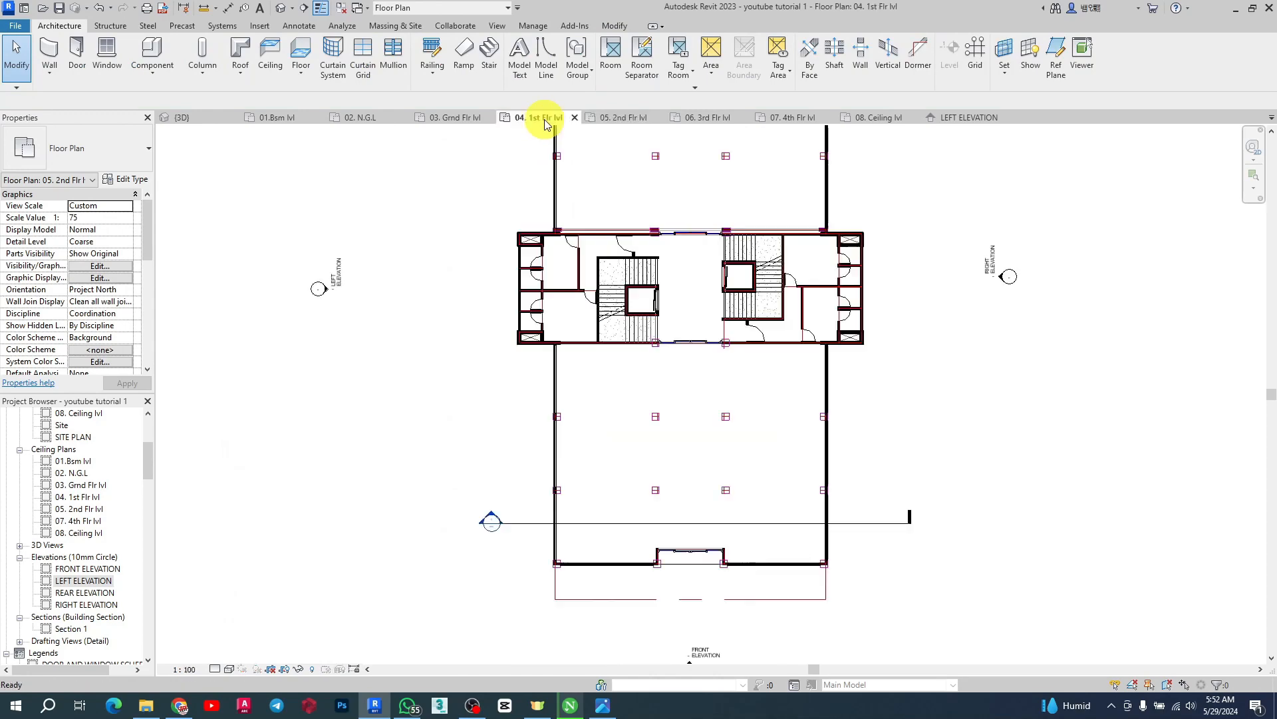
scroll(829, 386, up, 3)
click(823, 347)
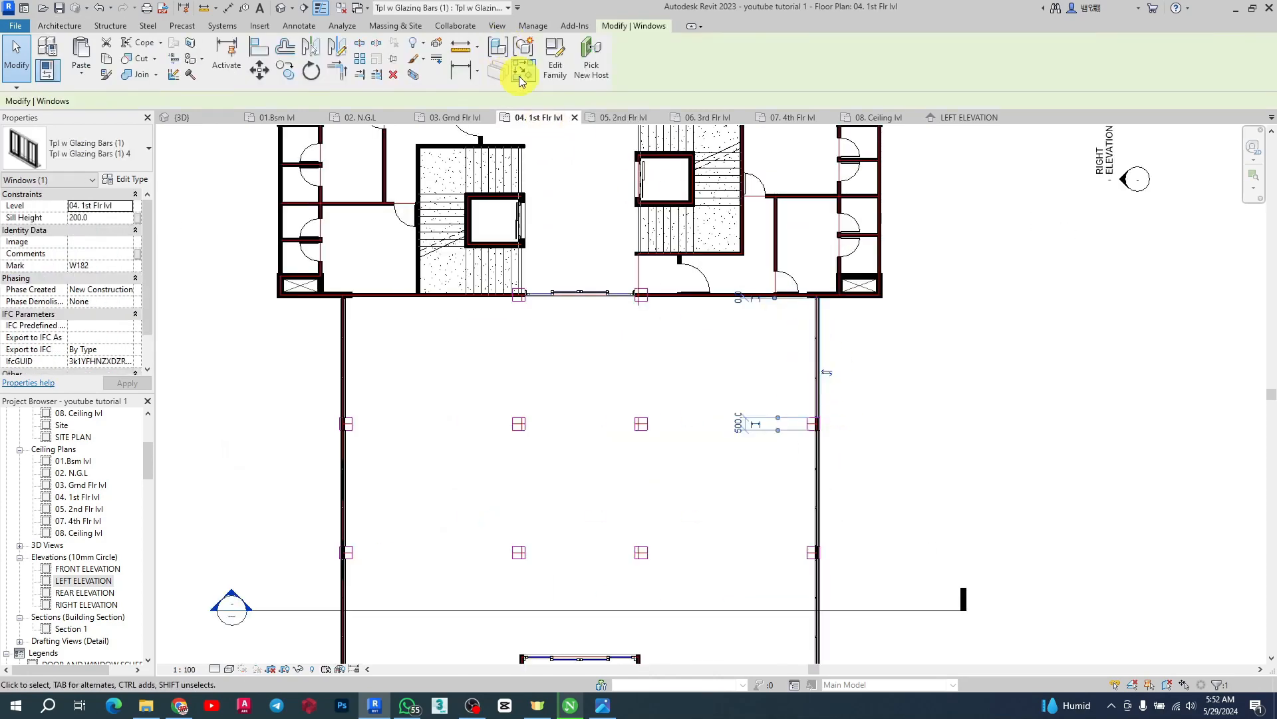
click(521, 74)
click(115, 205)
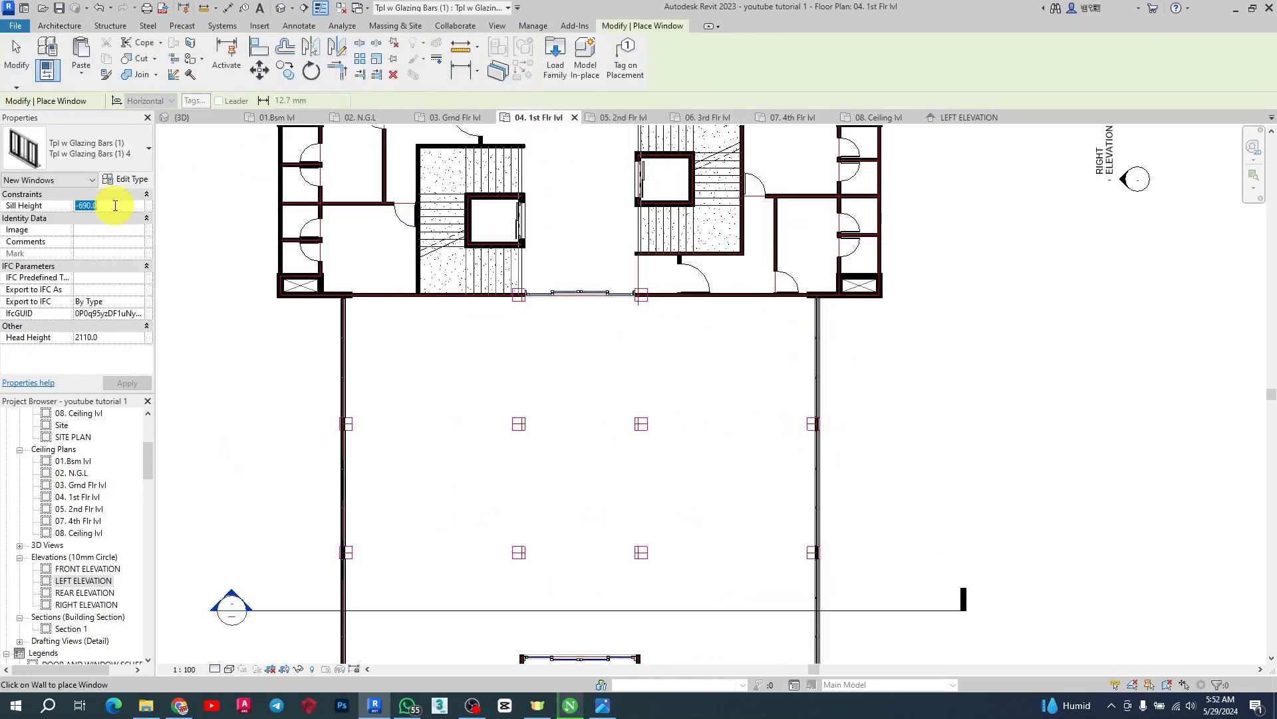
text(200)
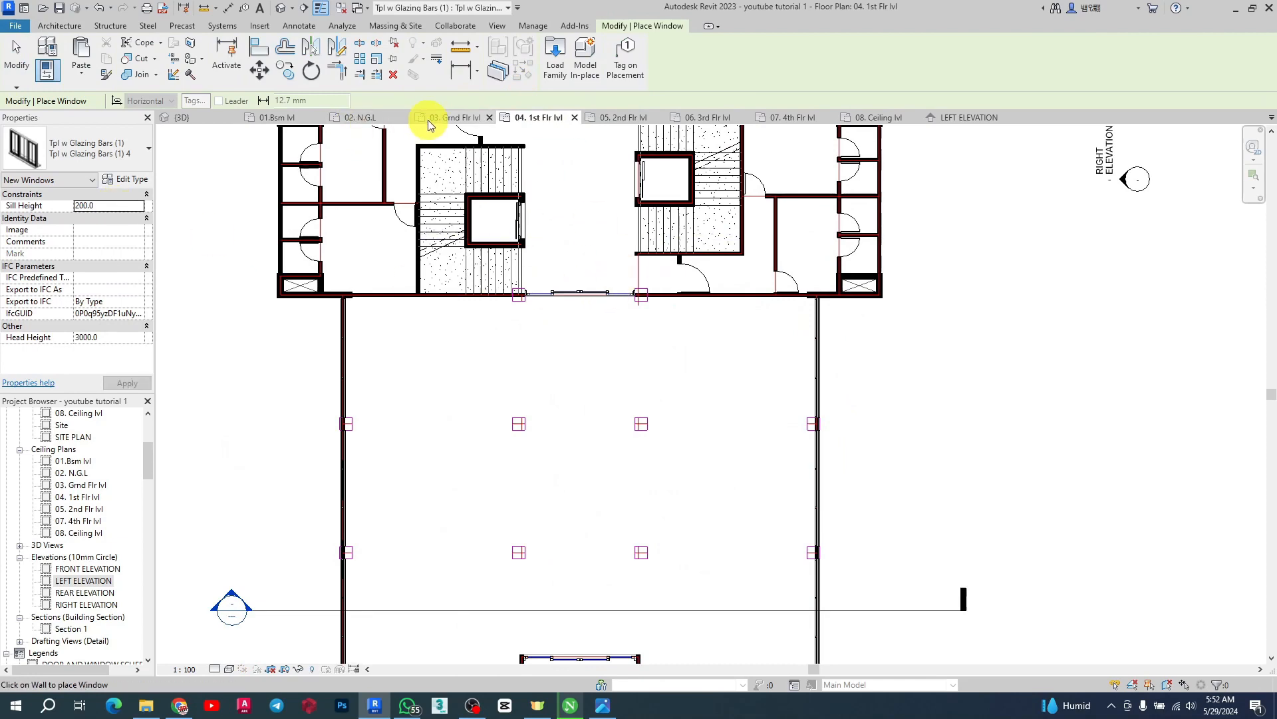
click(639, 117)
Zoom around the second-floor plan to check the windows on the bays' outer walls
scroll(788, 428, up, 5)
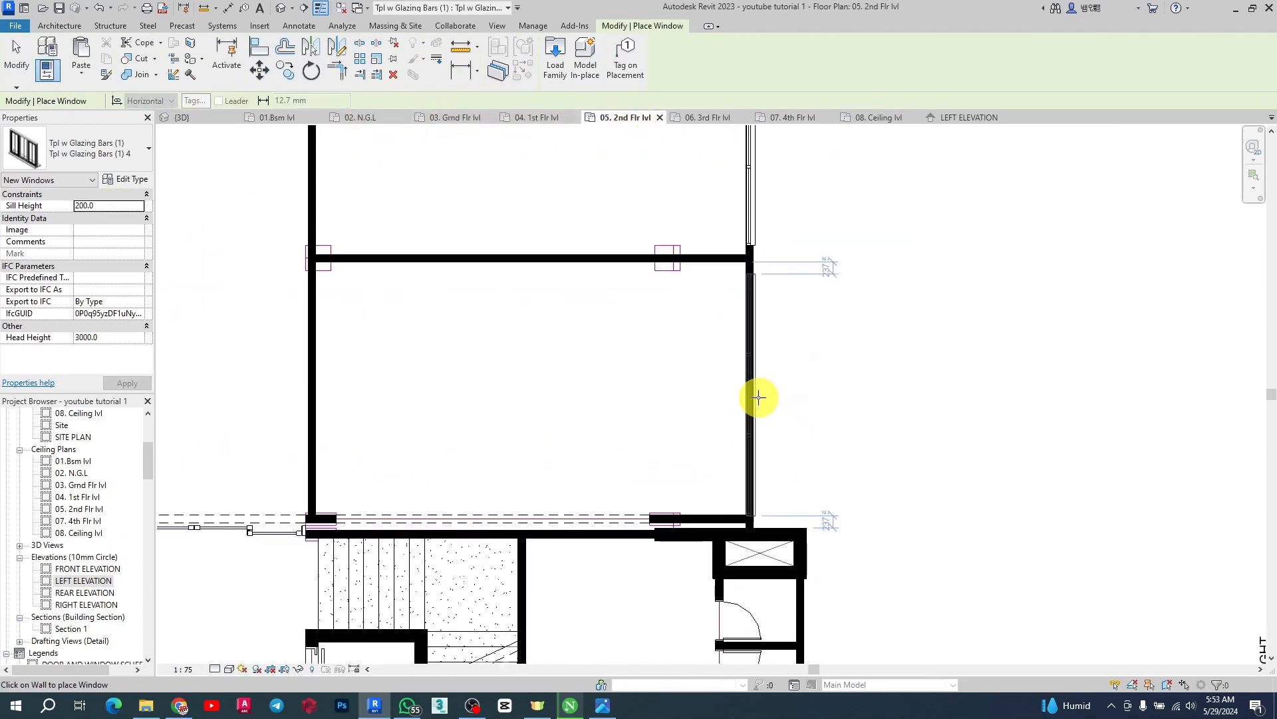
scroll(932, 446, down, 3)
scroll(598, 461, up, 2)
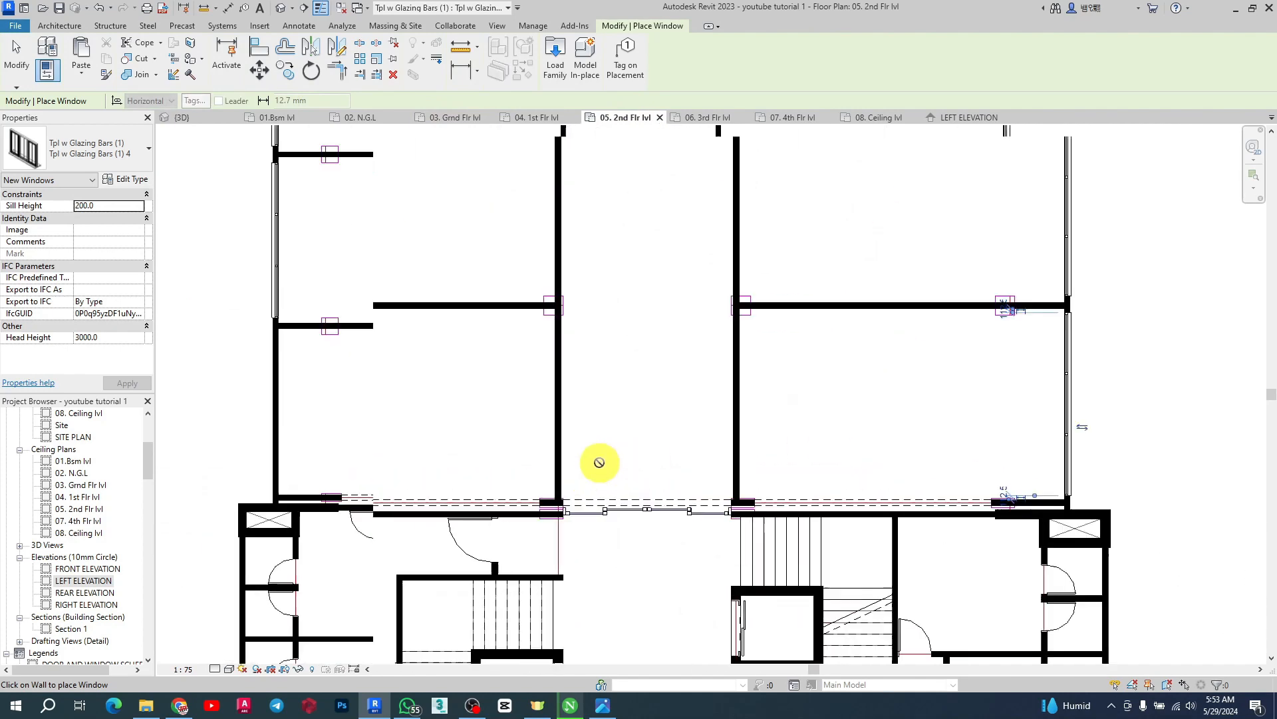
scroll(699, 416, down, 2)
scroll(506, 429, up, 3)
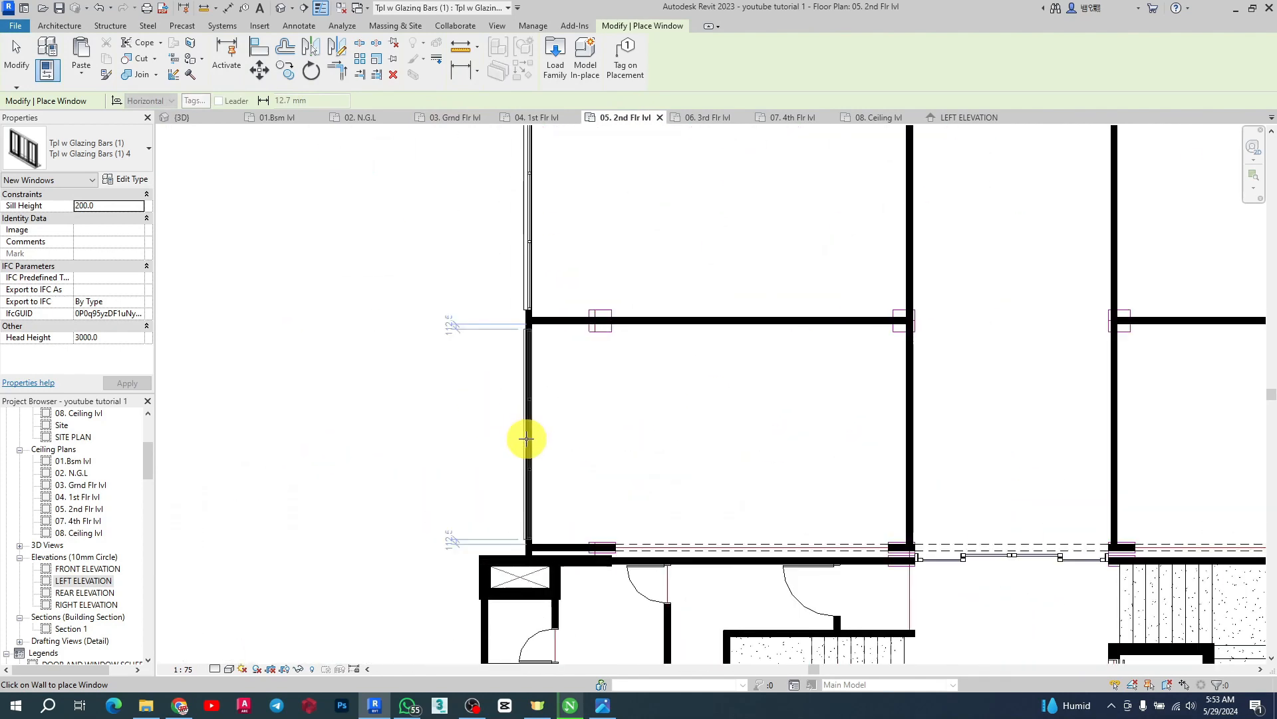
scroll(448, 248, down, 4)
scroll(668, 531, down, 1)
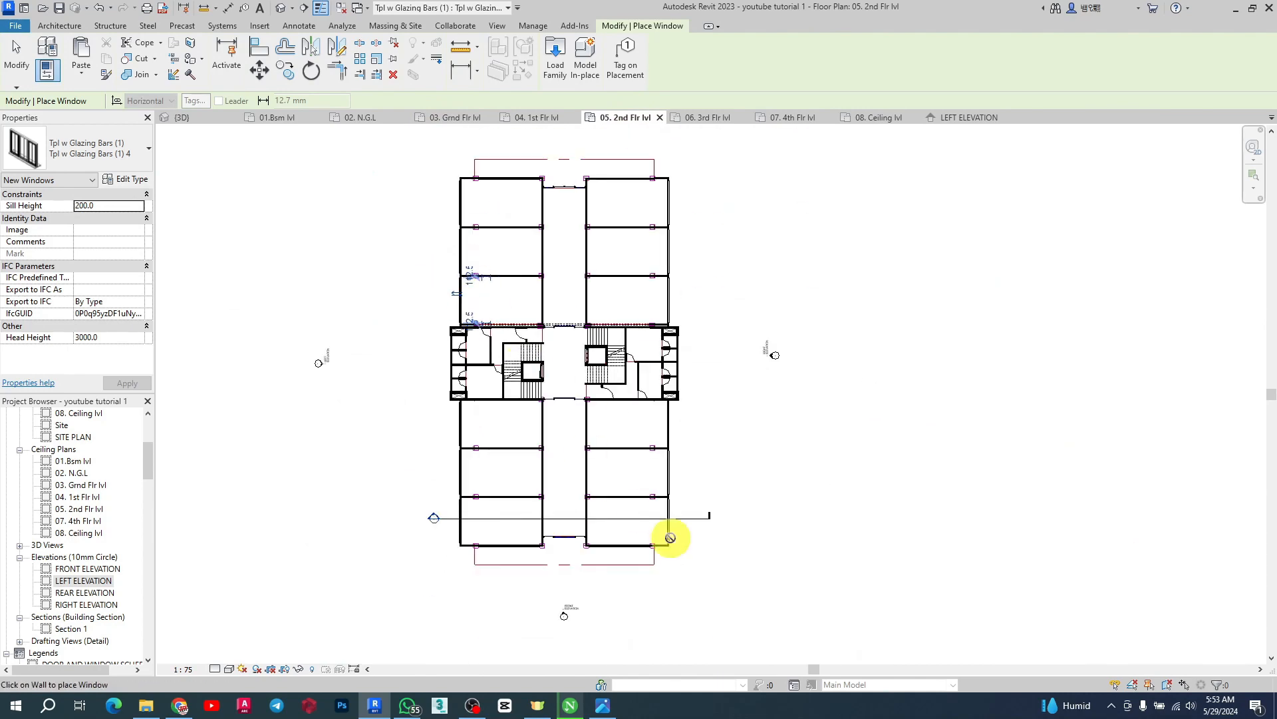
scroll(652, 265, up, 4)
scroll(625, 254, up, 2)
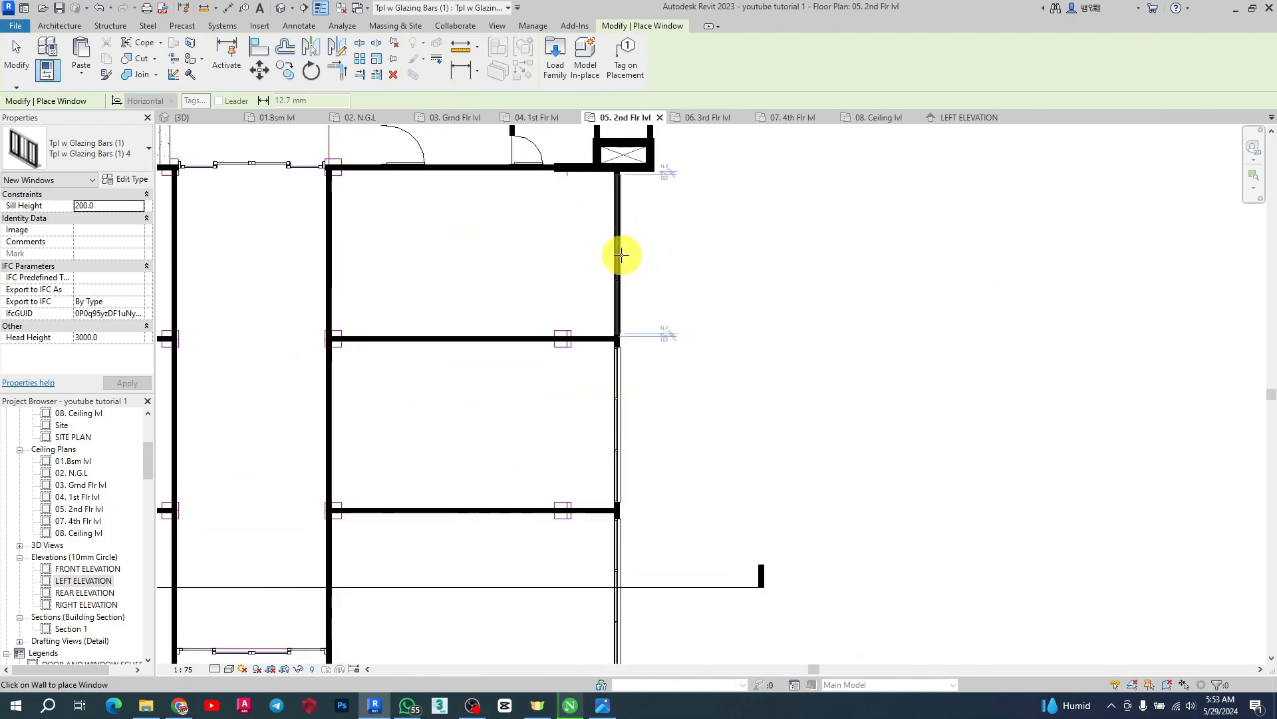
scroll(621, 255, down, 3)
scroll(557, 369, up, 3)
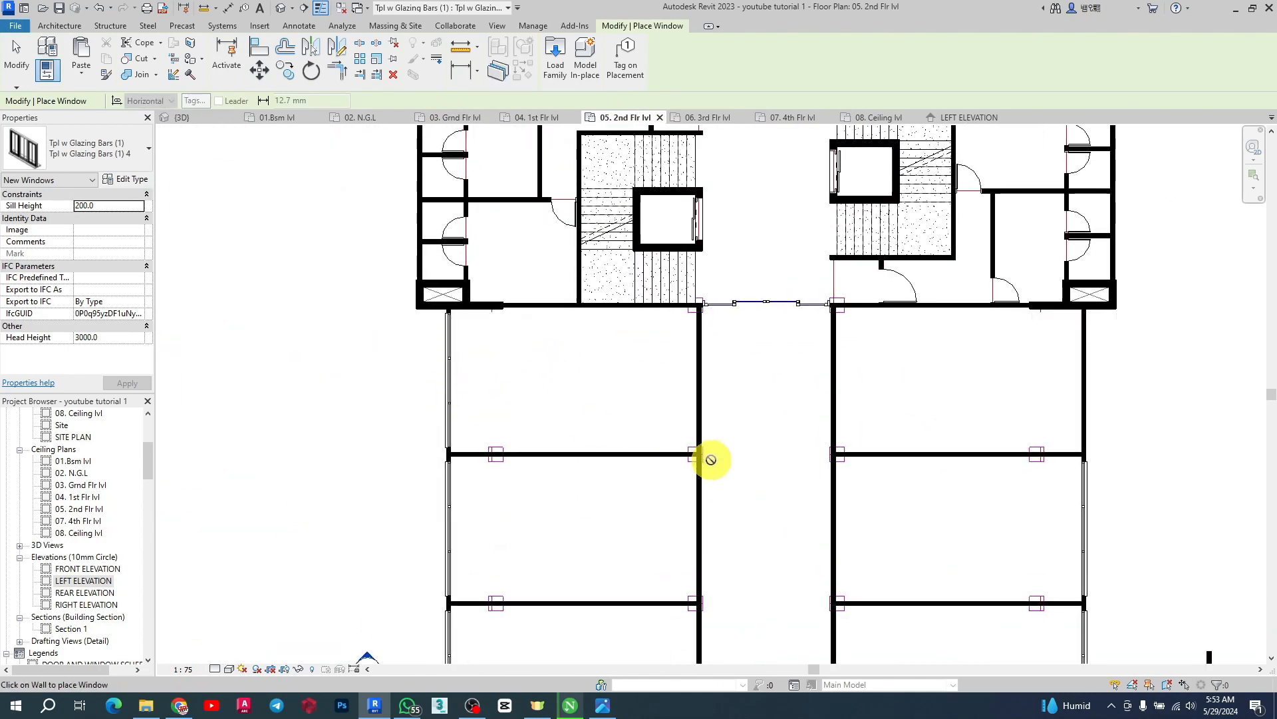
scroll(1140, 379, up, 2)
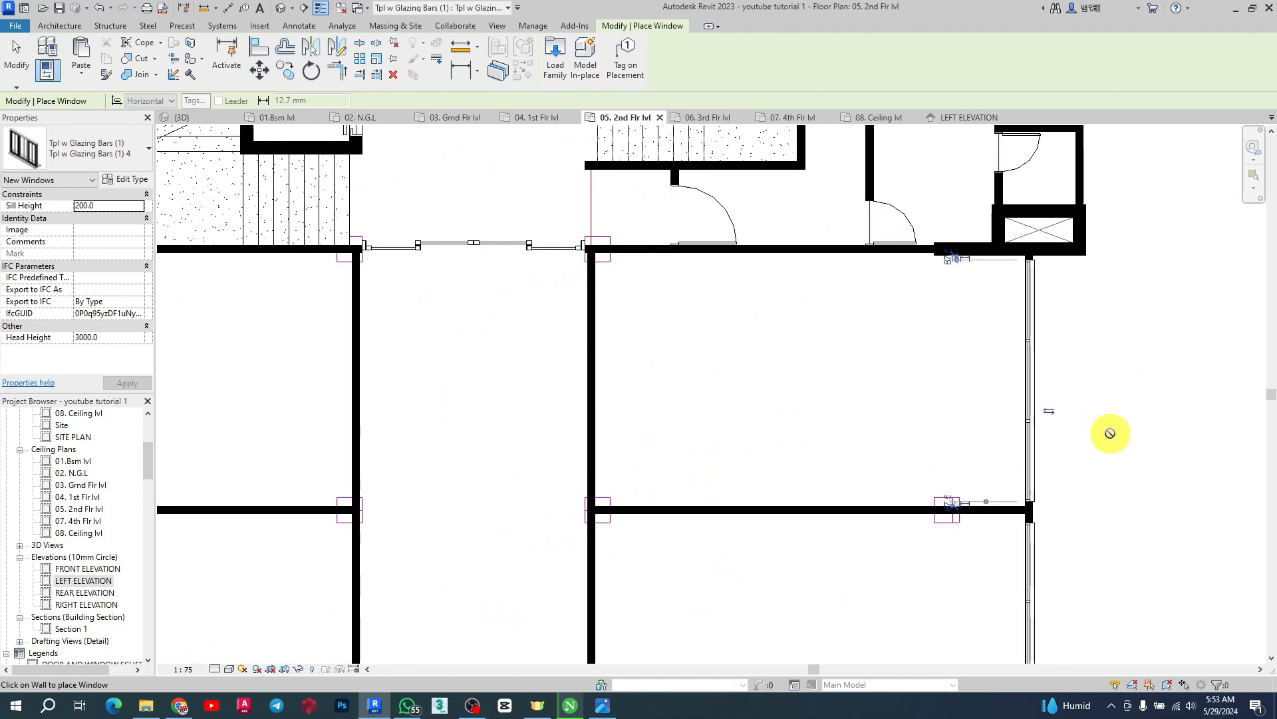
scroll(842, 405, down, 2)
key(Escape)
scroll(558, 401, down, 2)
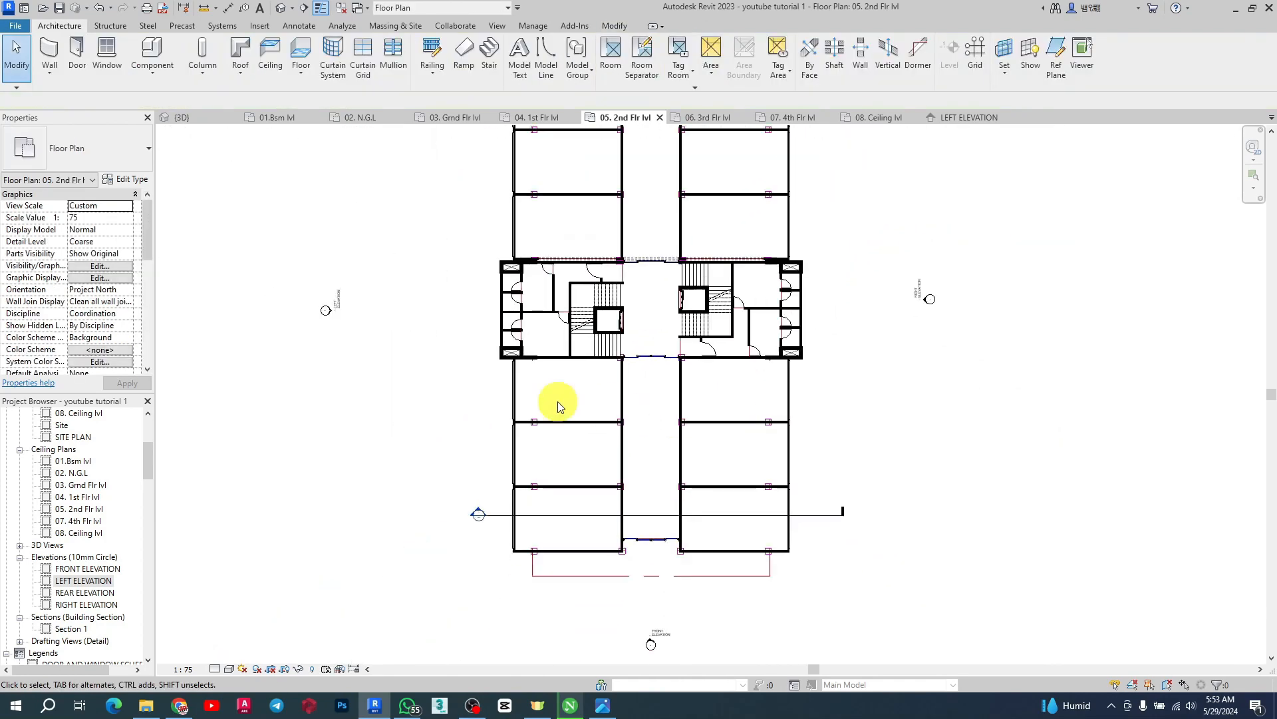
Select a second-floor window on a bay's outer wall and inspect it in the 3D view
scroll(509, 381, up, 3)
click(506, 378)
scroll(506, 378, up, 3)
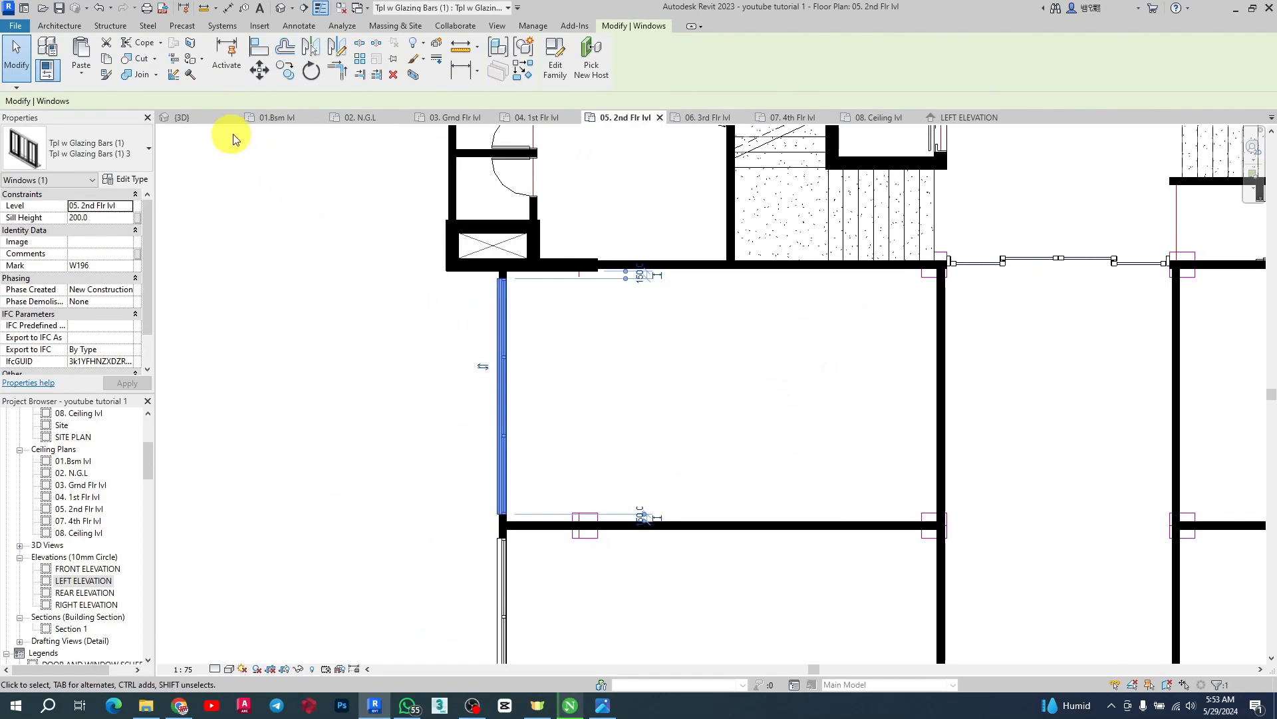
click(206, 120)
scroll(682, 355, down, 3)
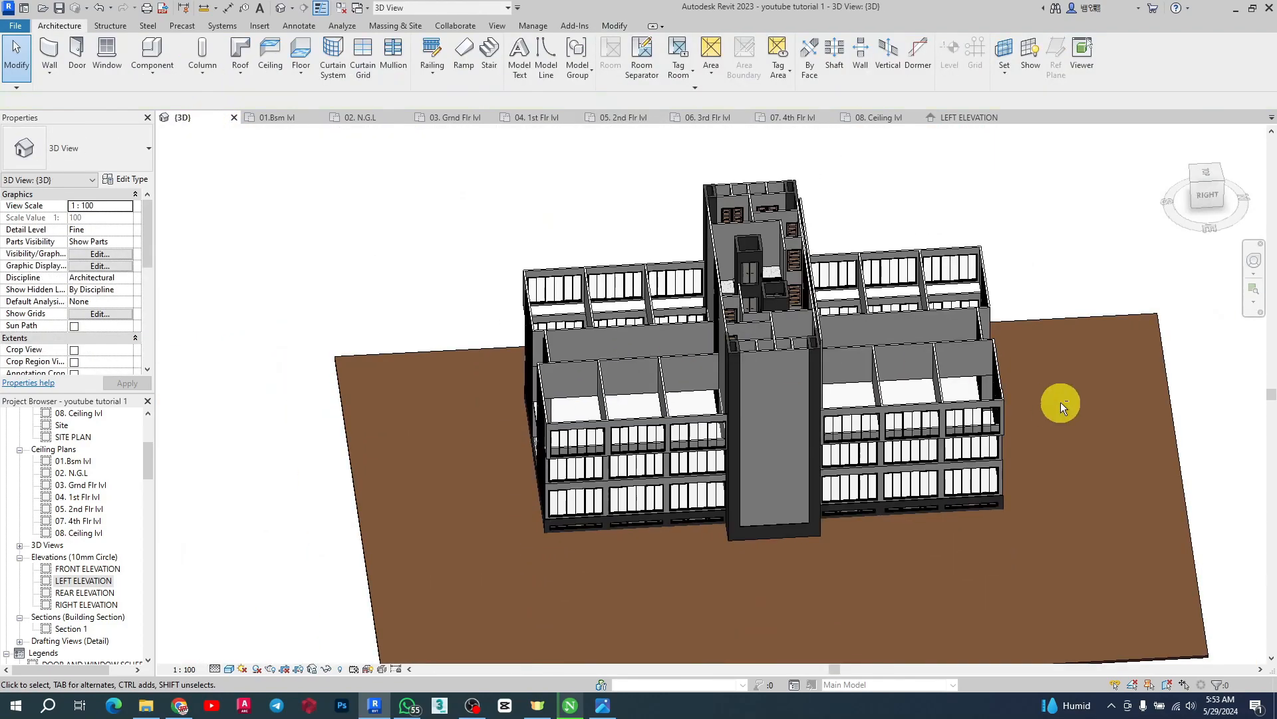
shift+middle_drag(1060, 403, 621, 337)
scroll(712, 502, up, 3)
scroll(712, 502, up, 5)
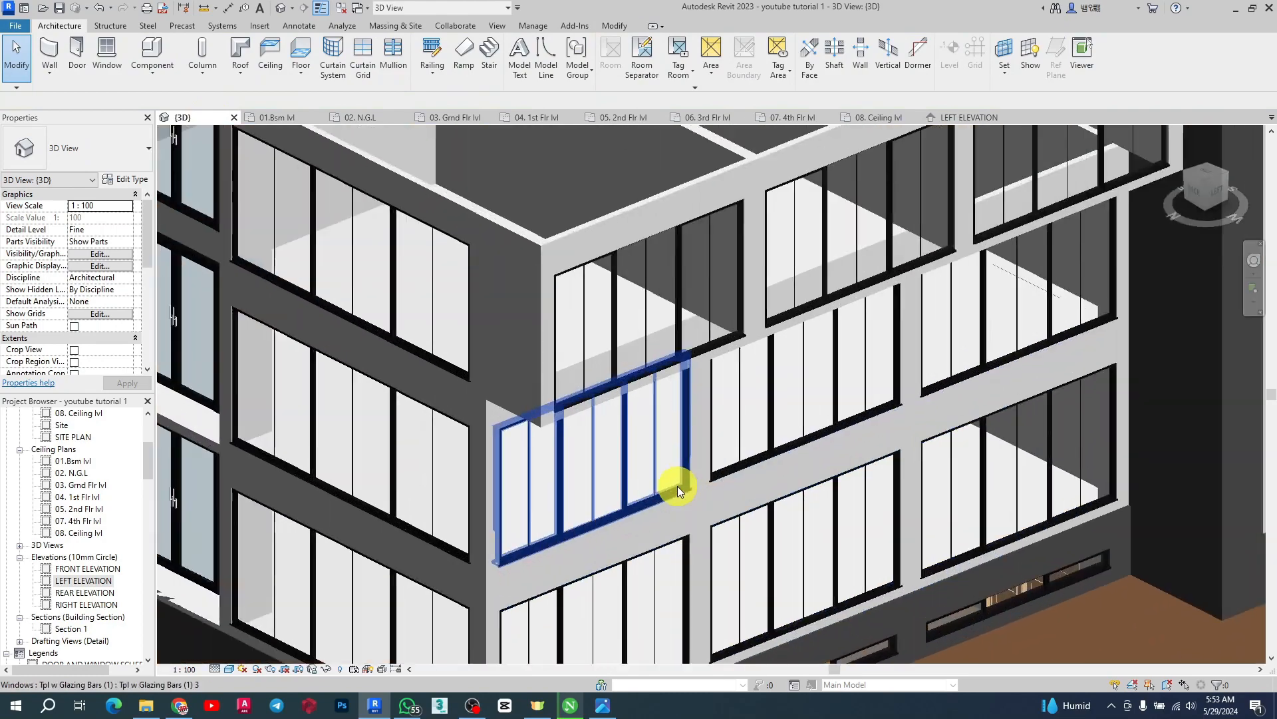
Switch to the reference render image and study the building facade
click(602, 705)
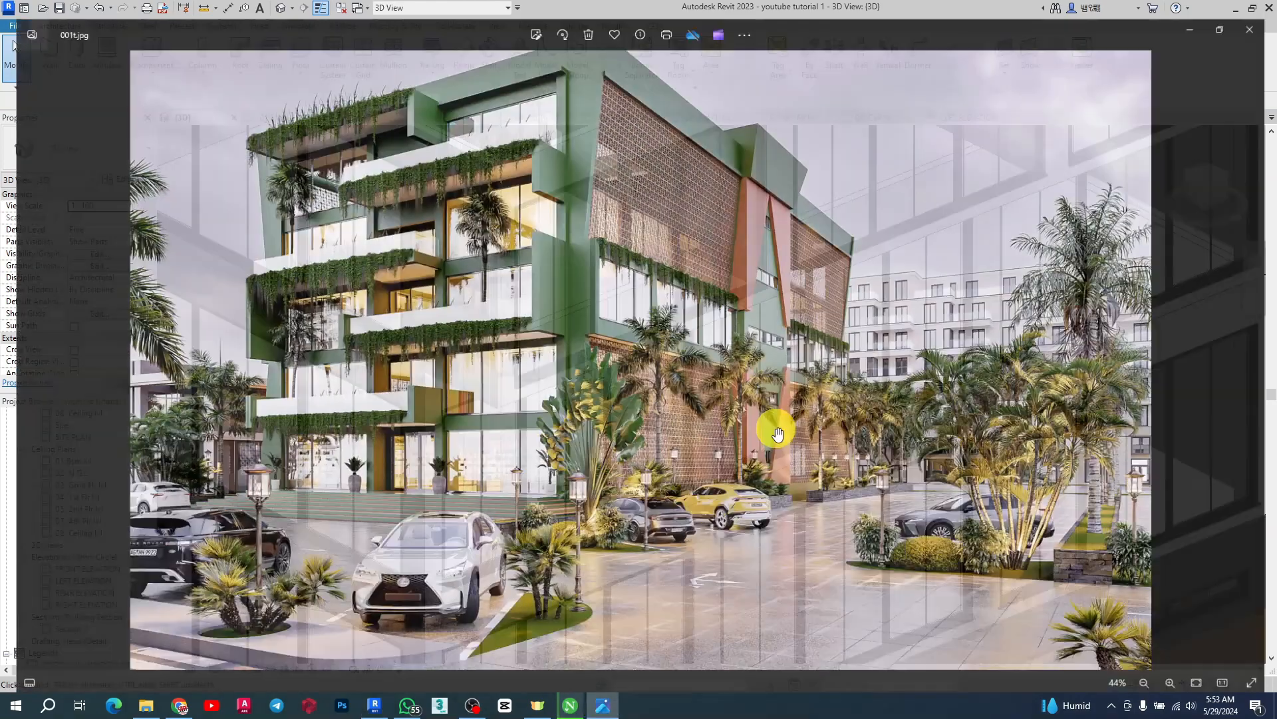
scroll(608, 308, up, 3)
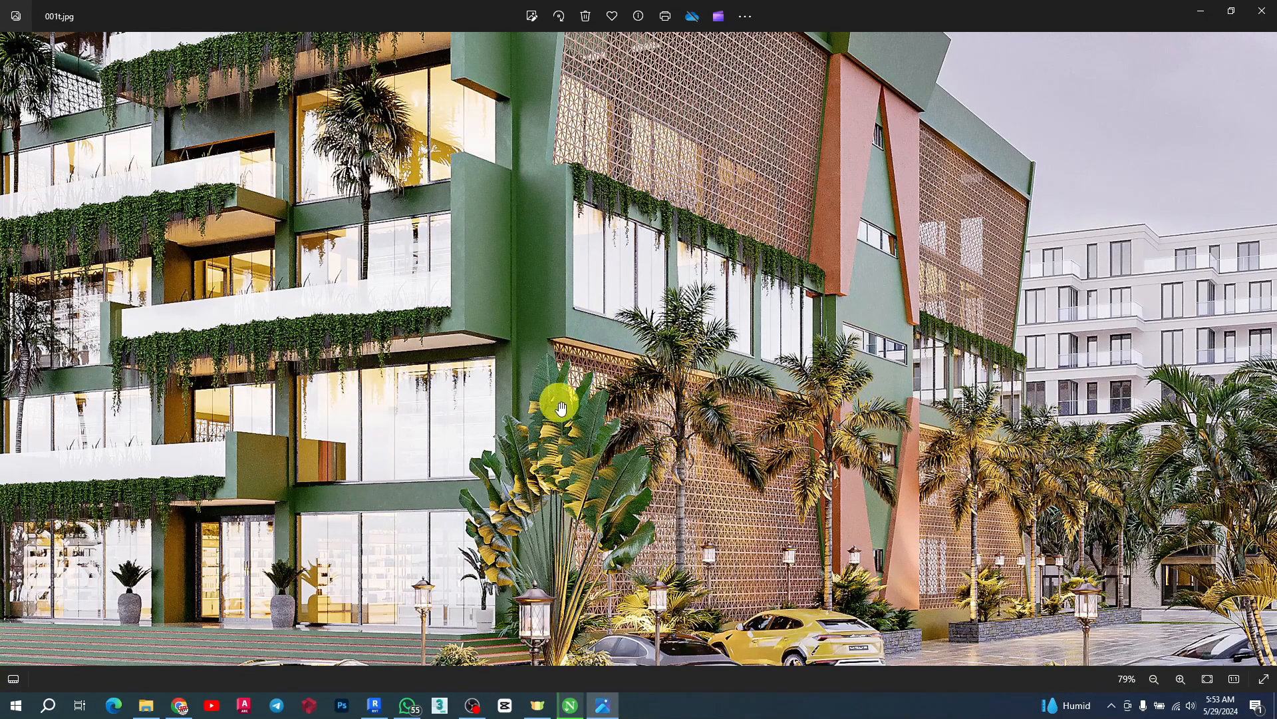
click(1191, 10)
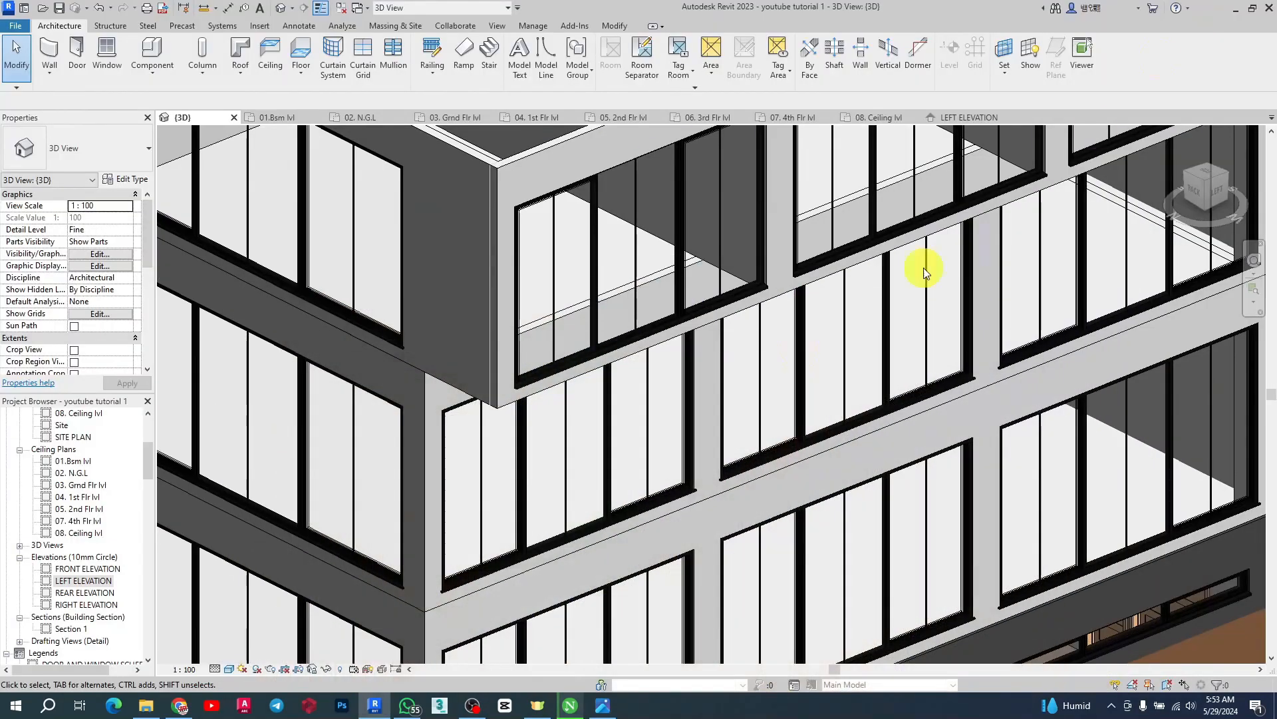
Select the outer walls of the second-floor bays on both wings in the 3D view
scroll(727, 318, down, 2)
scroll(702, 373, up, 3)
scroll(701, 373, down, 2)
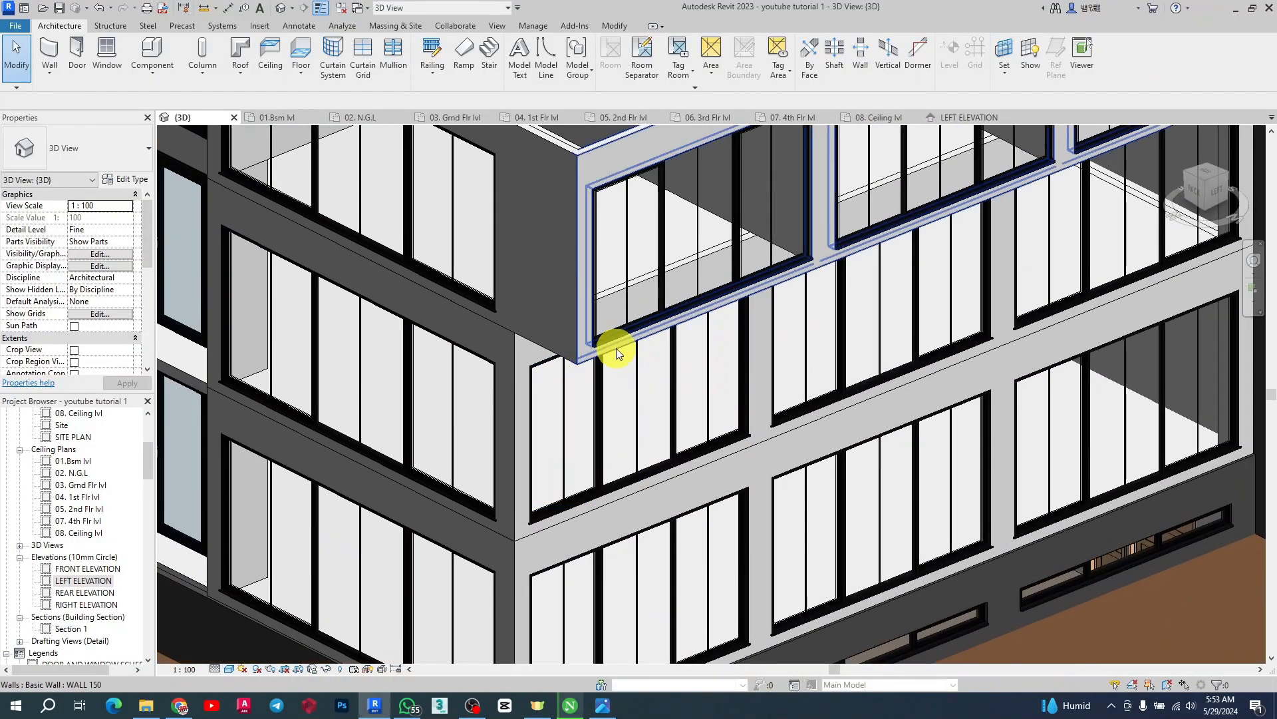
click(616, 345)
scroll(688, 361, down, 3)
scroll(688, 362, down, 2)
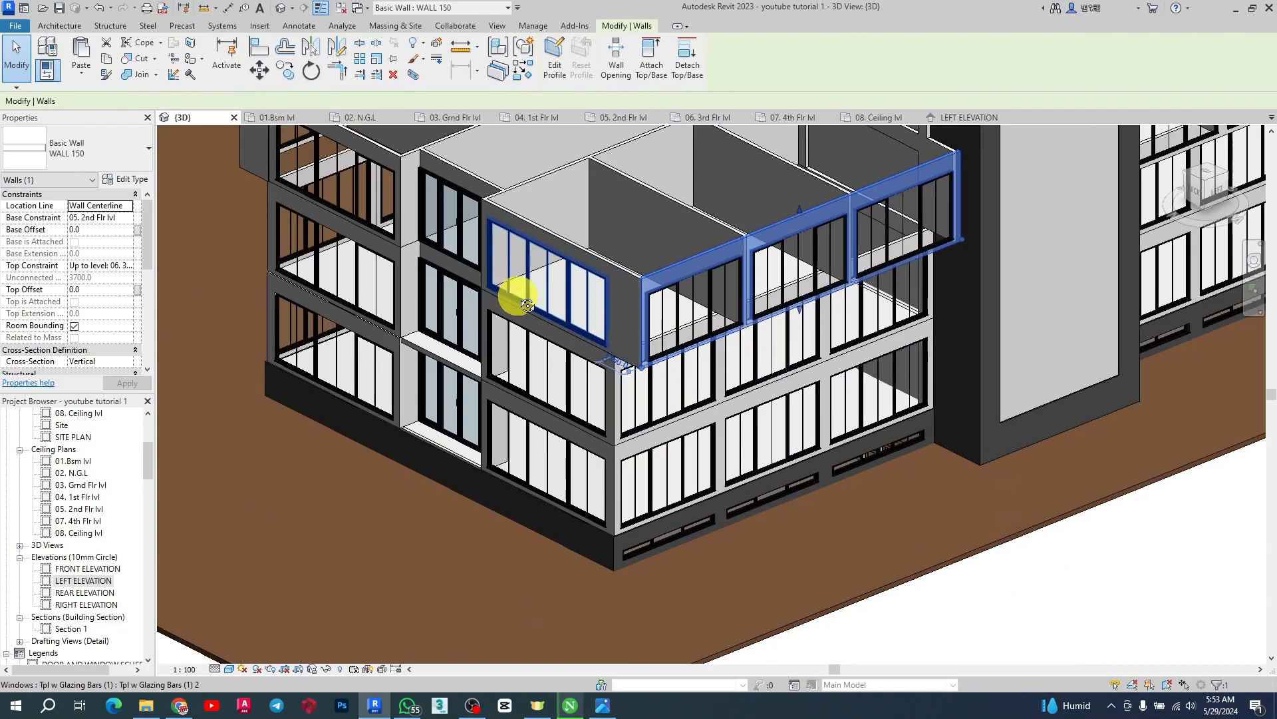
shift+middle_drag(513, 284, 653, 407)
scroll(623, 482, up, 4)
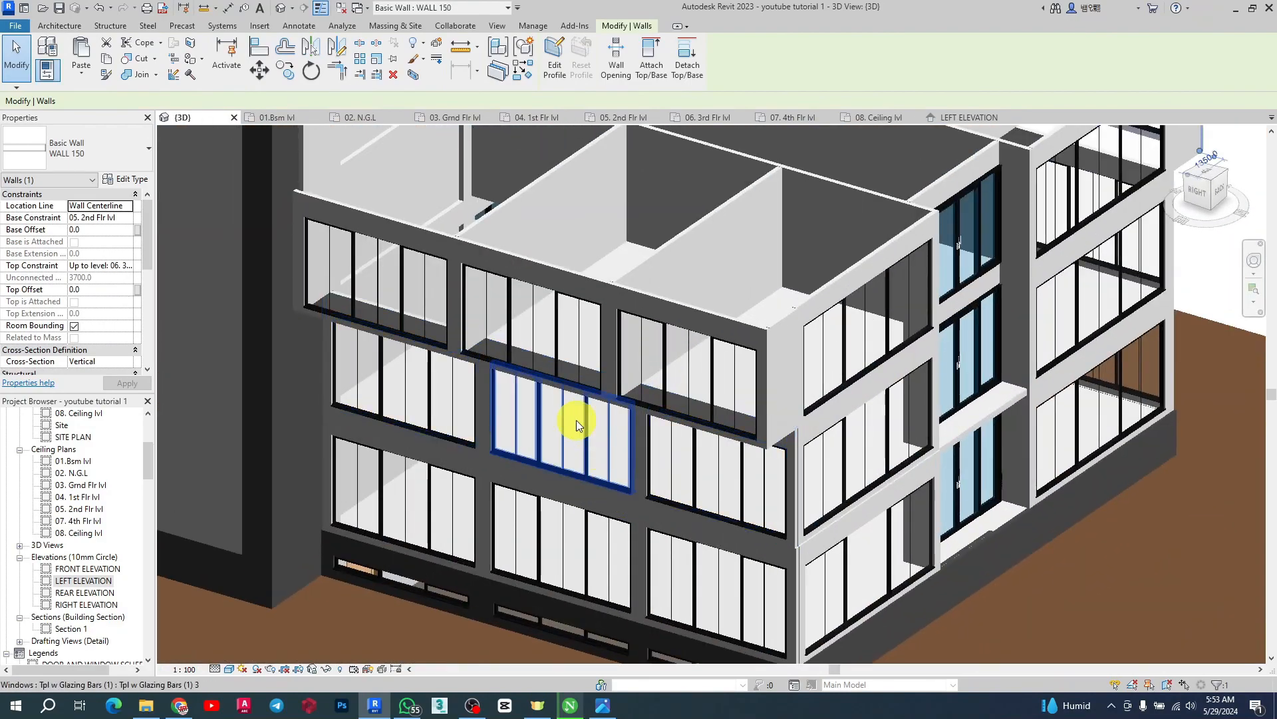
ctrl+click(454, 340)
scroll(1010, 377, down, 5)
scroll(522, 293, up, 3)
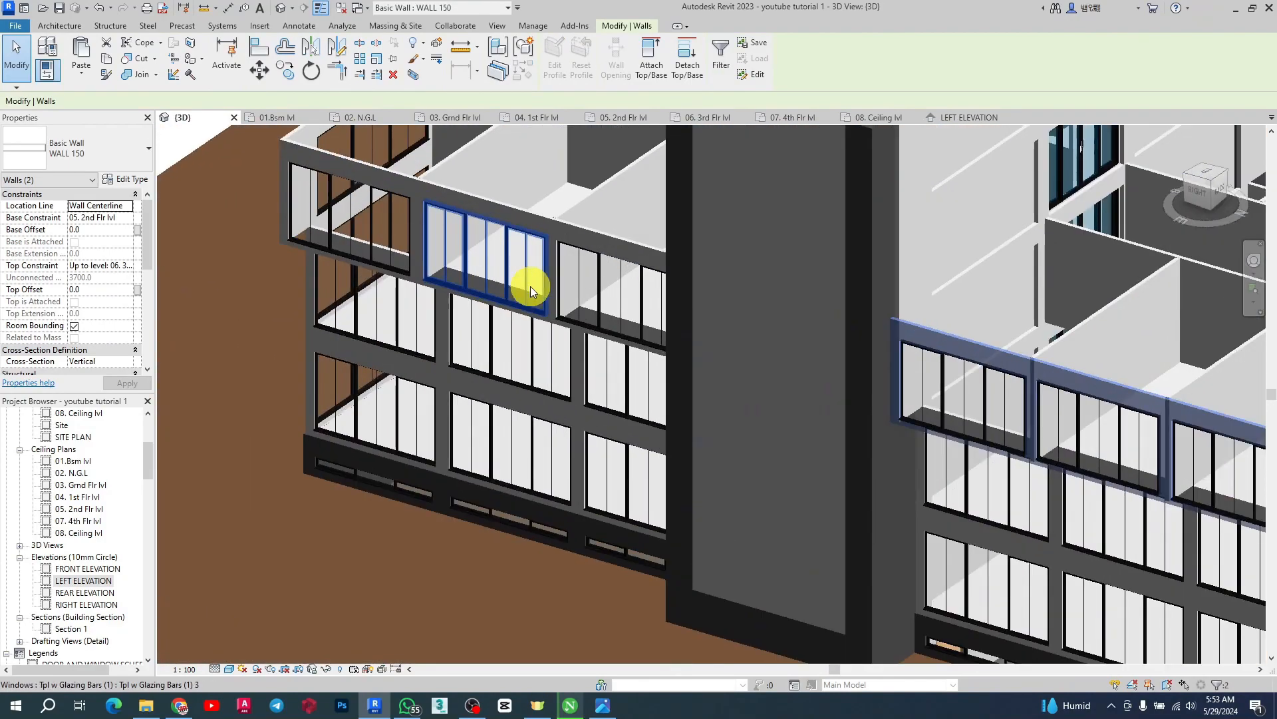
ctrl+click(425, 181)
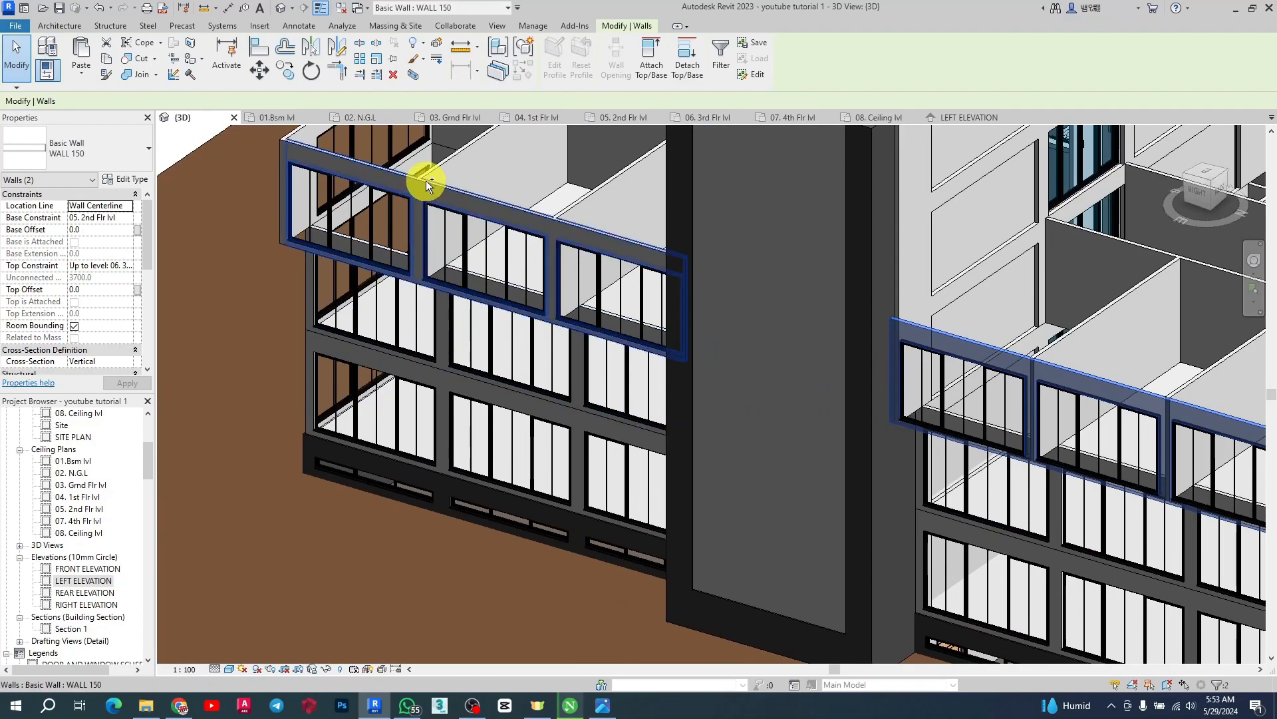
scroll(426, 181, down, 5)
shift+middle_drag(607, 284, 657, 266)
scroll(658, 266, up, 5)
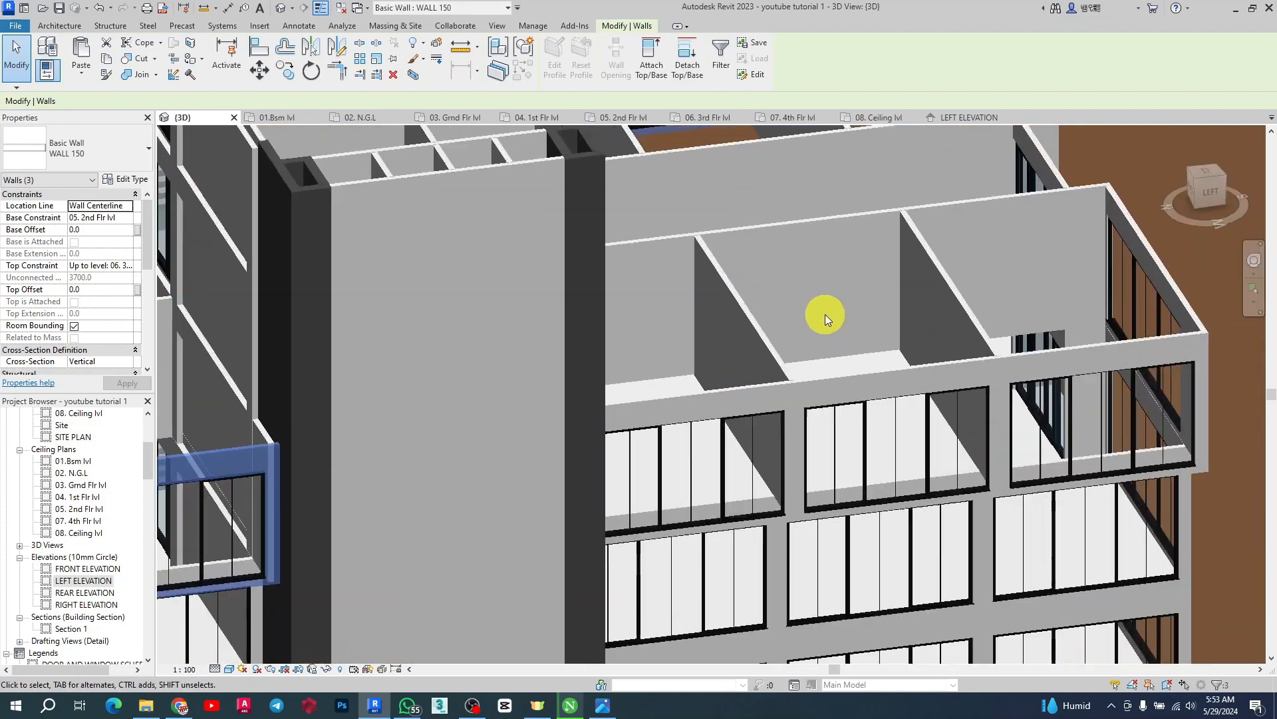
ctrl+click(855, 375)
scroll(685, 339, down, 4)
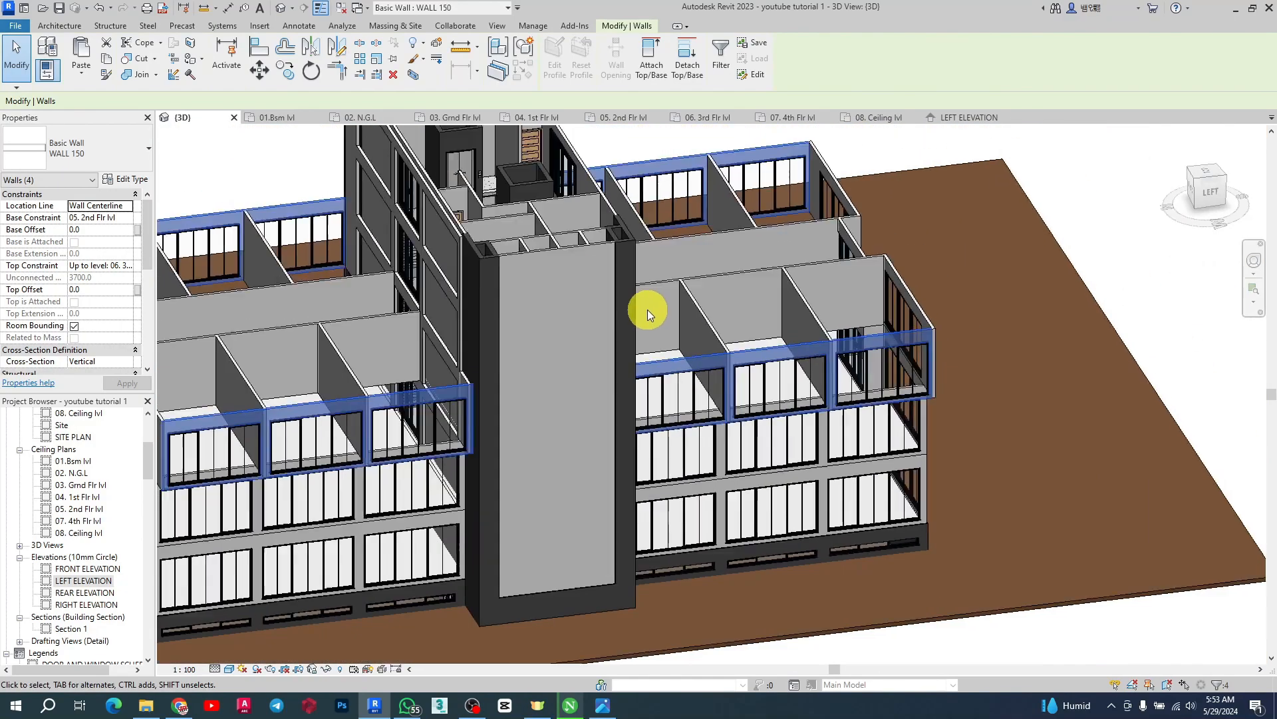
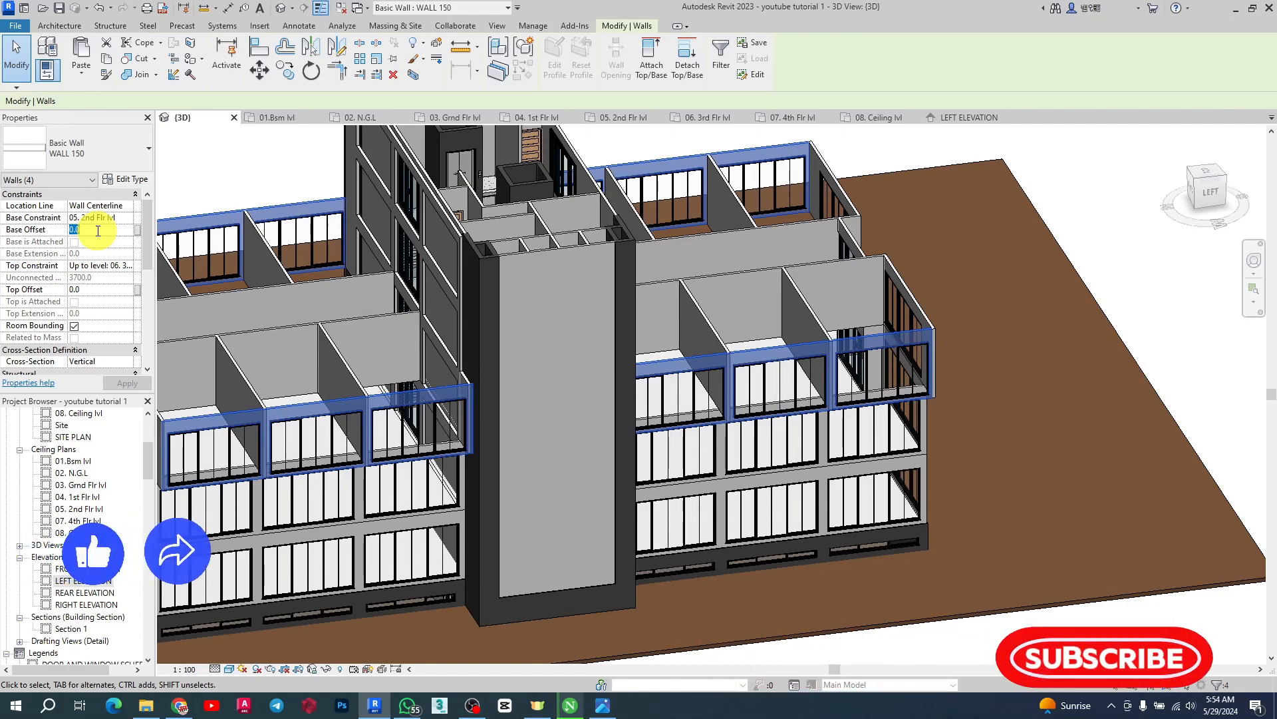
Set the base offset of the selected second-floor bay outer walls to -700 mm
text(+)
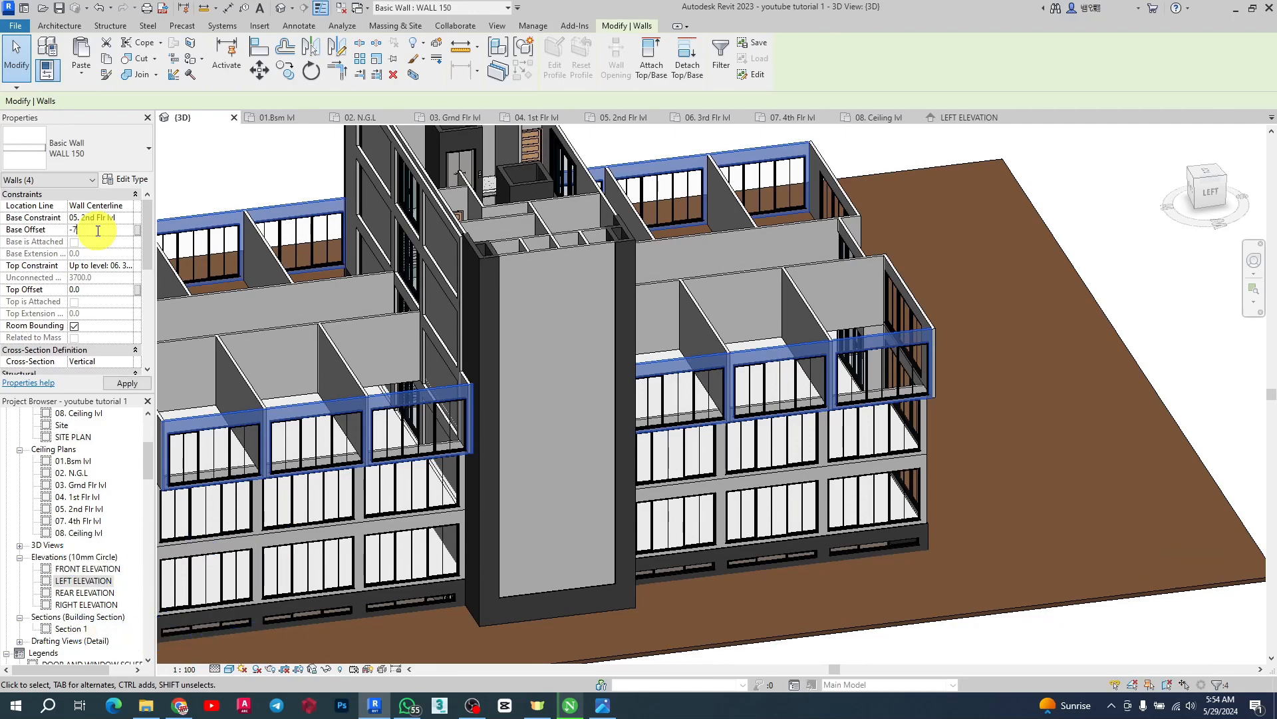
text(700)
key(Return)
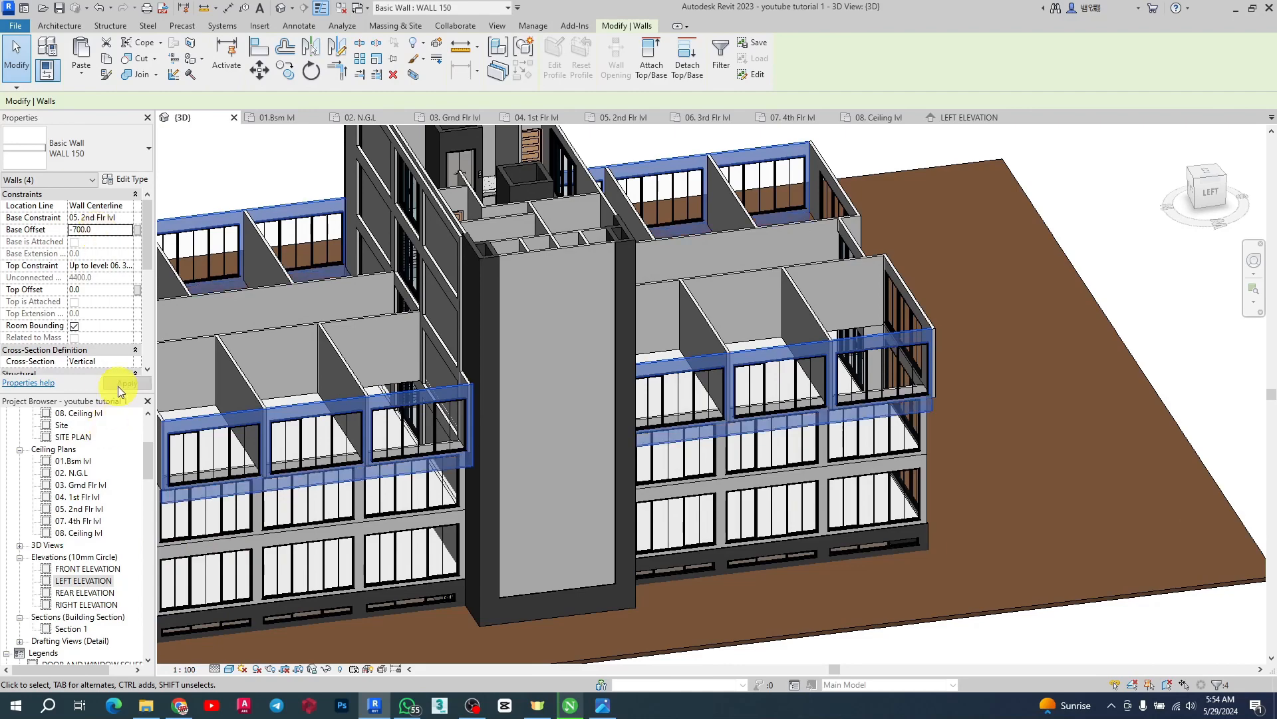
click(1083, 198)
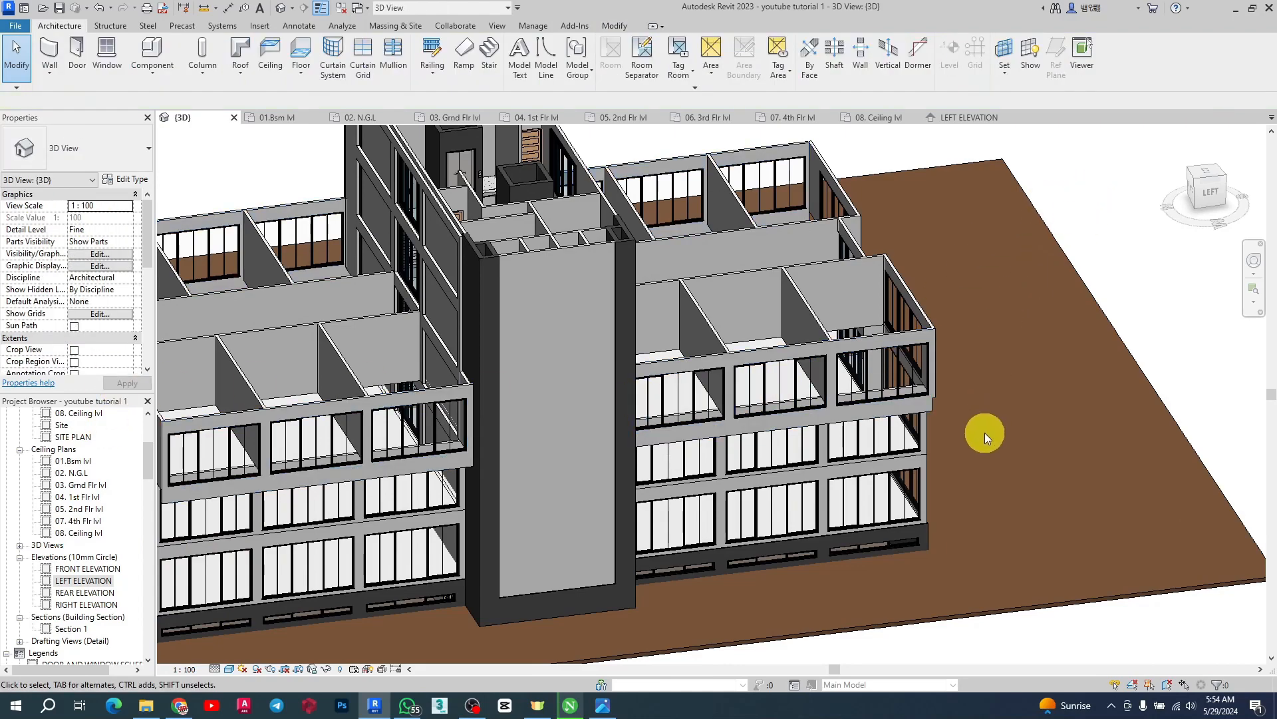
Lower the right bay's short corner return wall by setting its base offset to -700 mm
scroll(984, 433, up, 3)
scroll(804, 422, up, 3)
scroll(652, 548, up, 3)
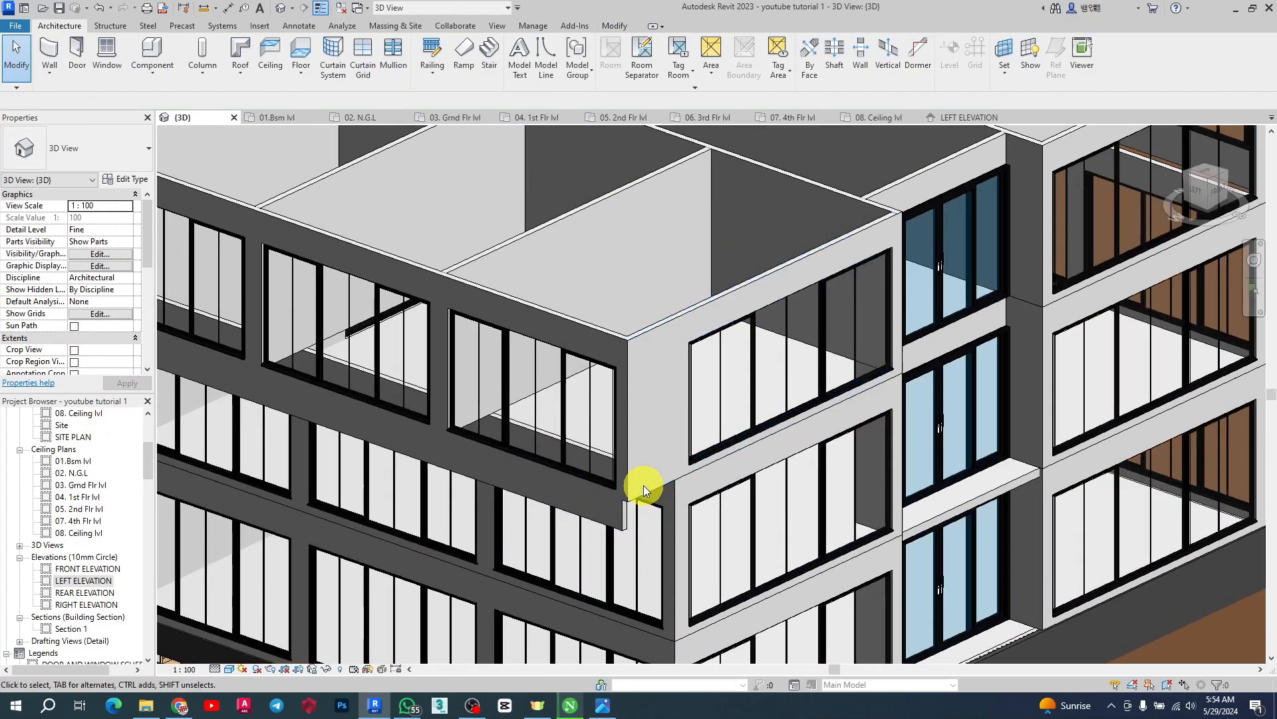
click(643, 491)
scroll(737, 495, up, 2)
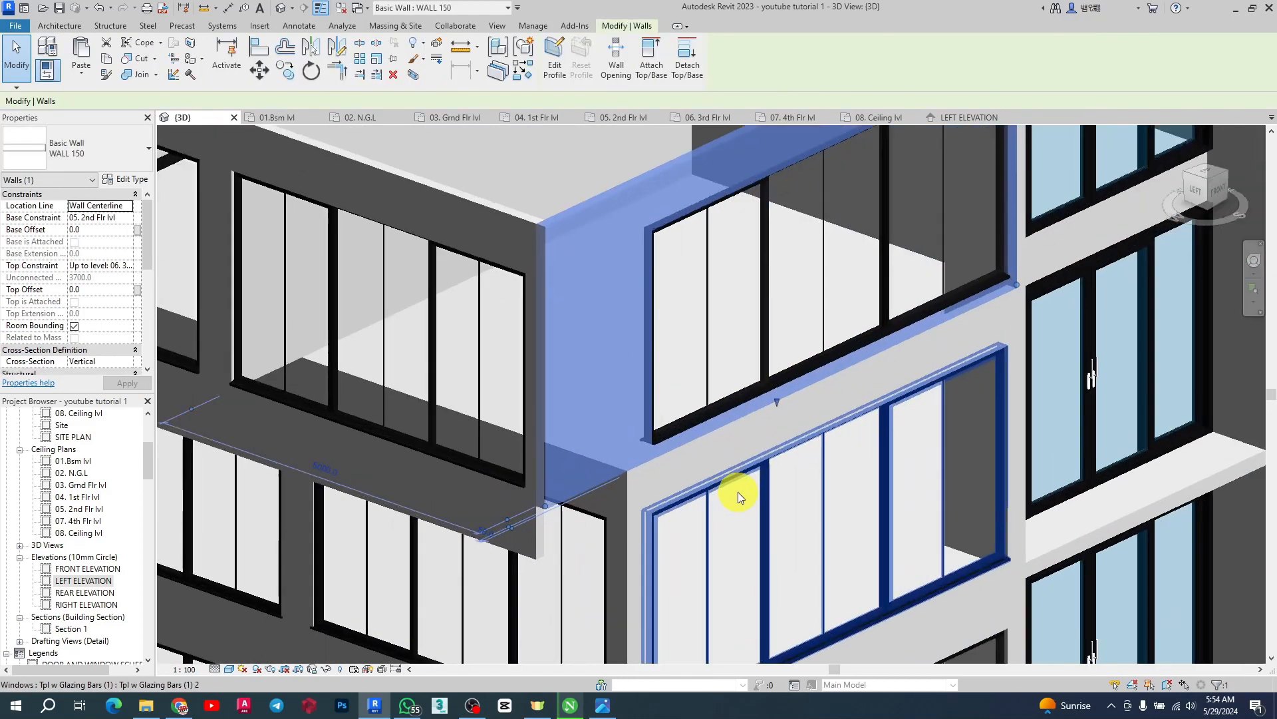
click(99, 229)
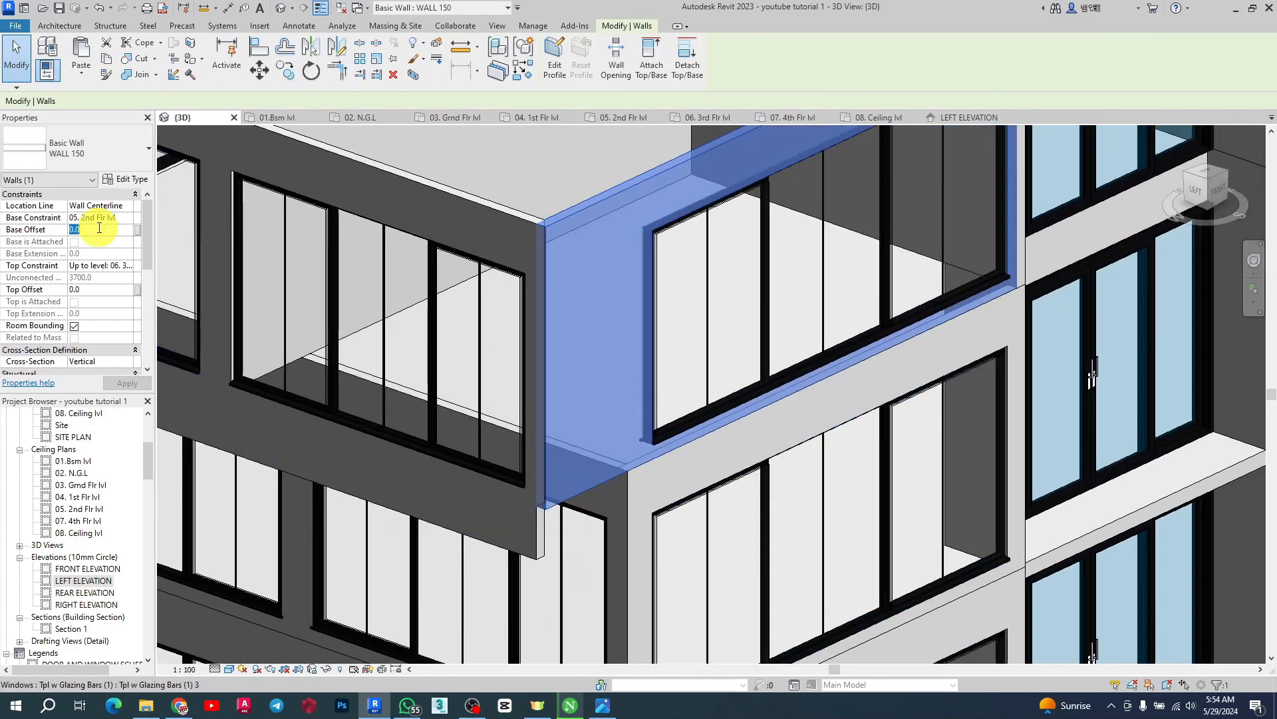
text(-700)
key(Return)
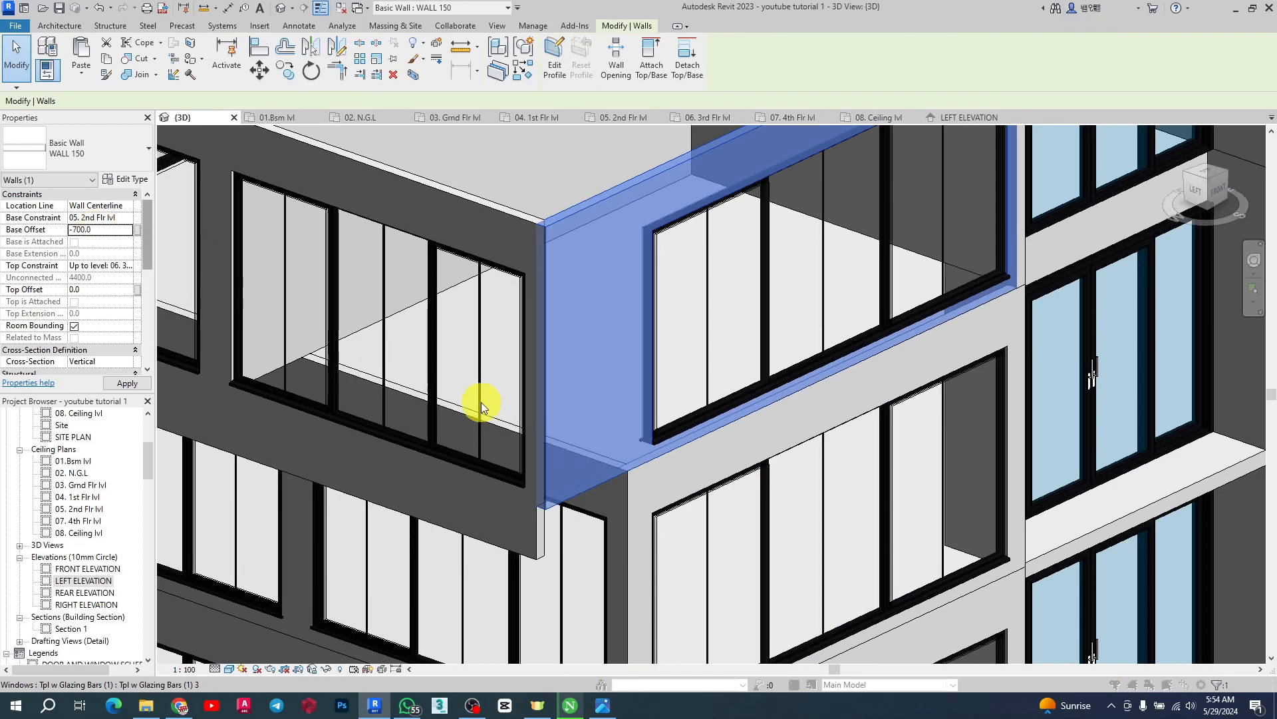
Select the bay's side wall at the corner and review it in the overall 3D view
click(687, 397)
click(811, 550)
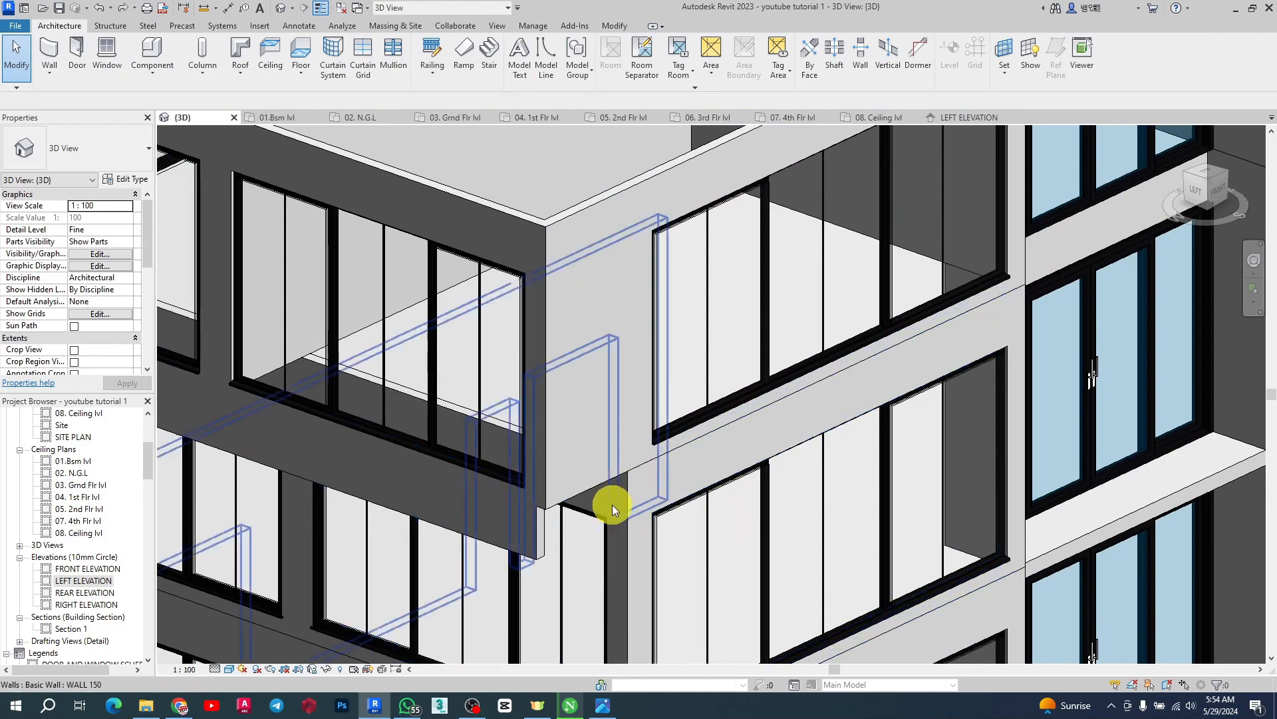
click(588, 485)
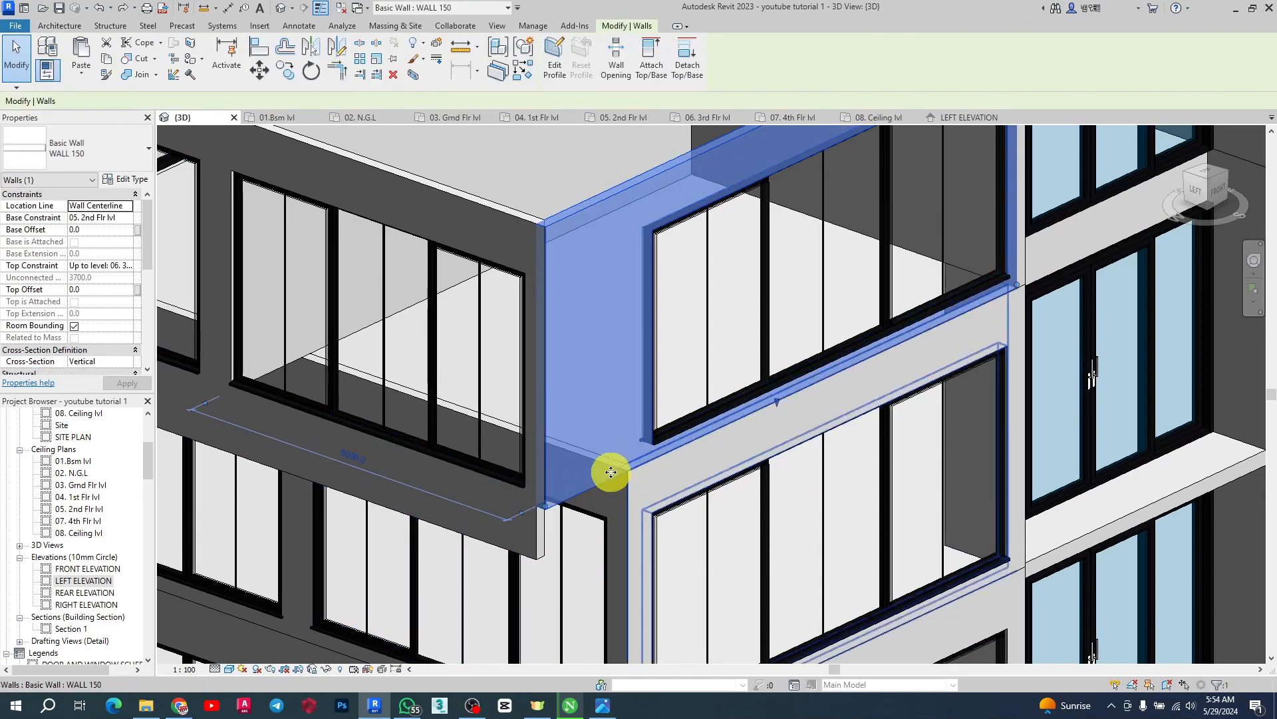
scroll(608, 471, down, 5)
scroll(659, 376, up, 3)
scroll(932, 347, down, 6)
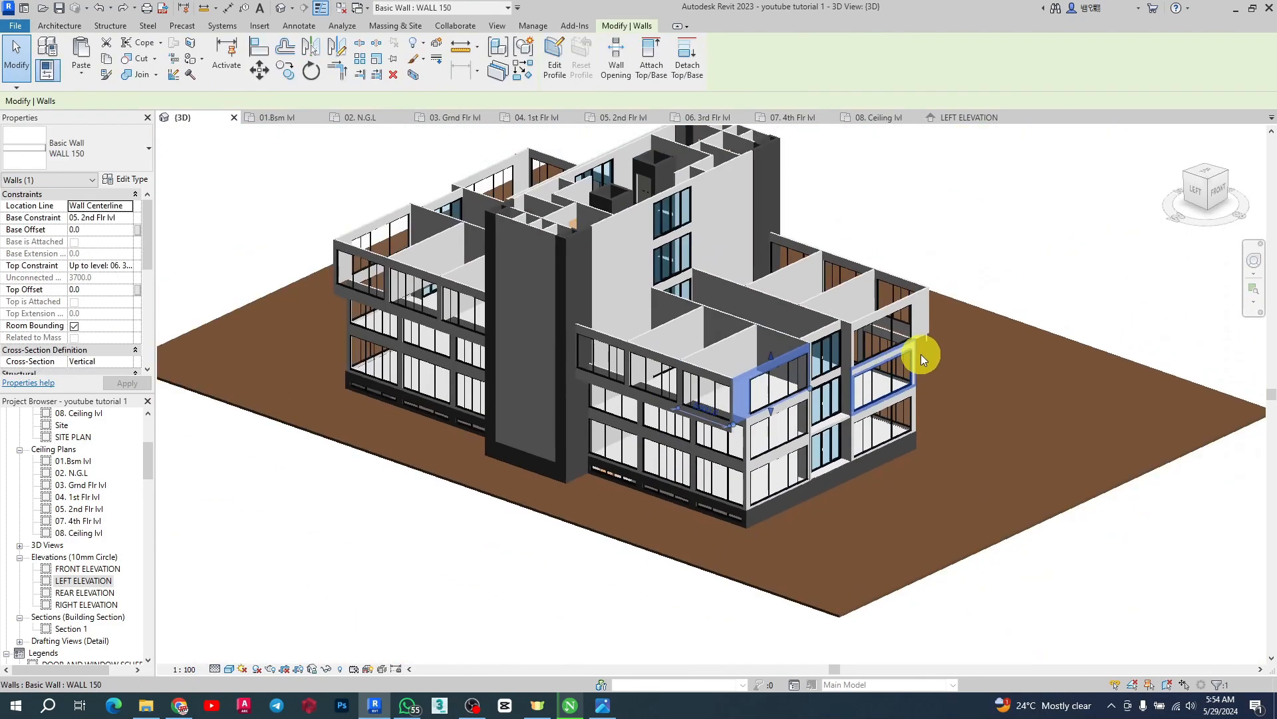
shift+middle_drag(433, 342, 341, 202)
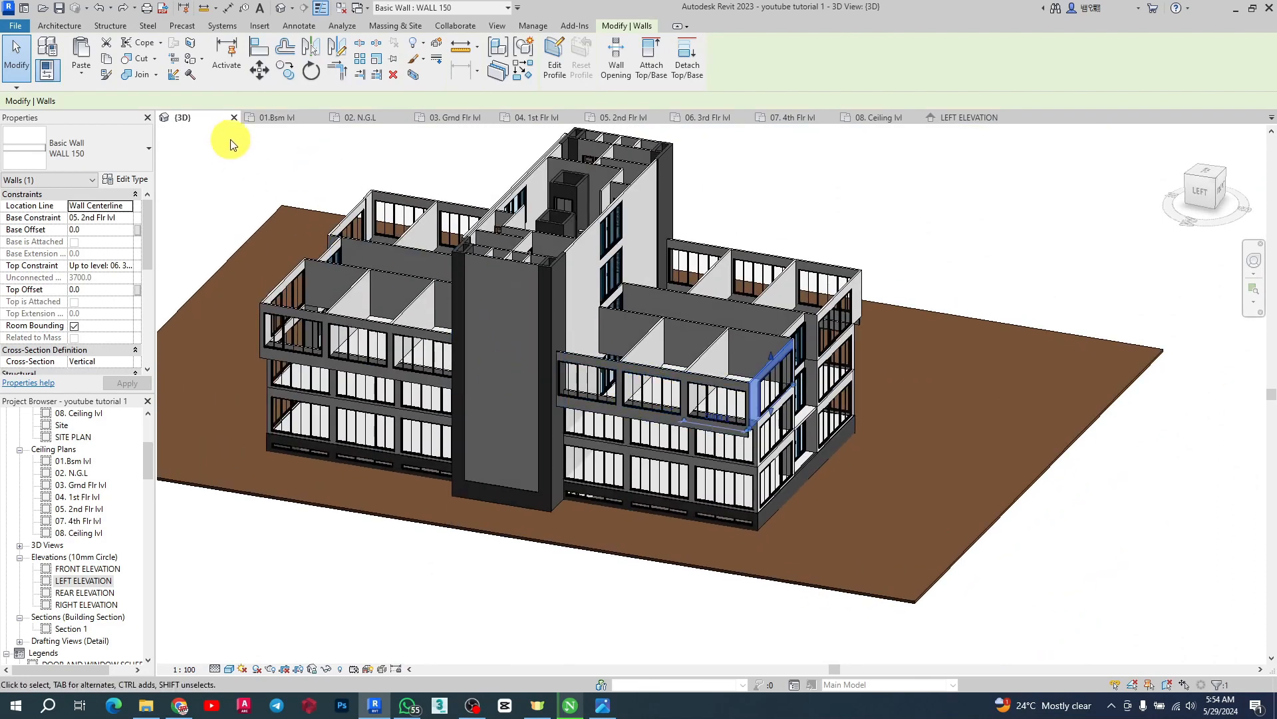
Split the bay's outer wall in the second-floor plan at the edge of the adjoining side wall
click(624, 118)
scroll(507, 314, down, 3)
scroll(570, 513, up, 8)
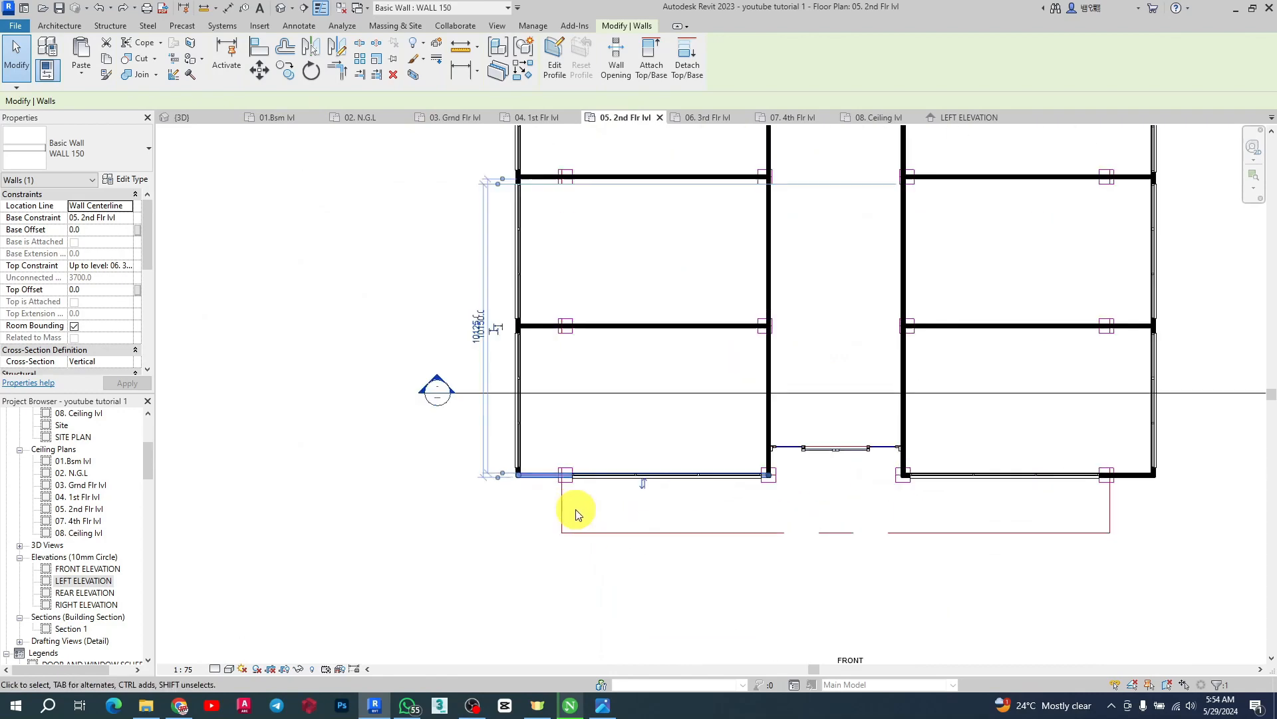
click(530, 442)
click(528, 403)
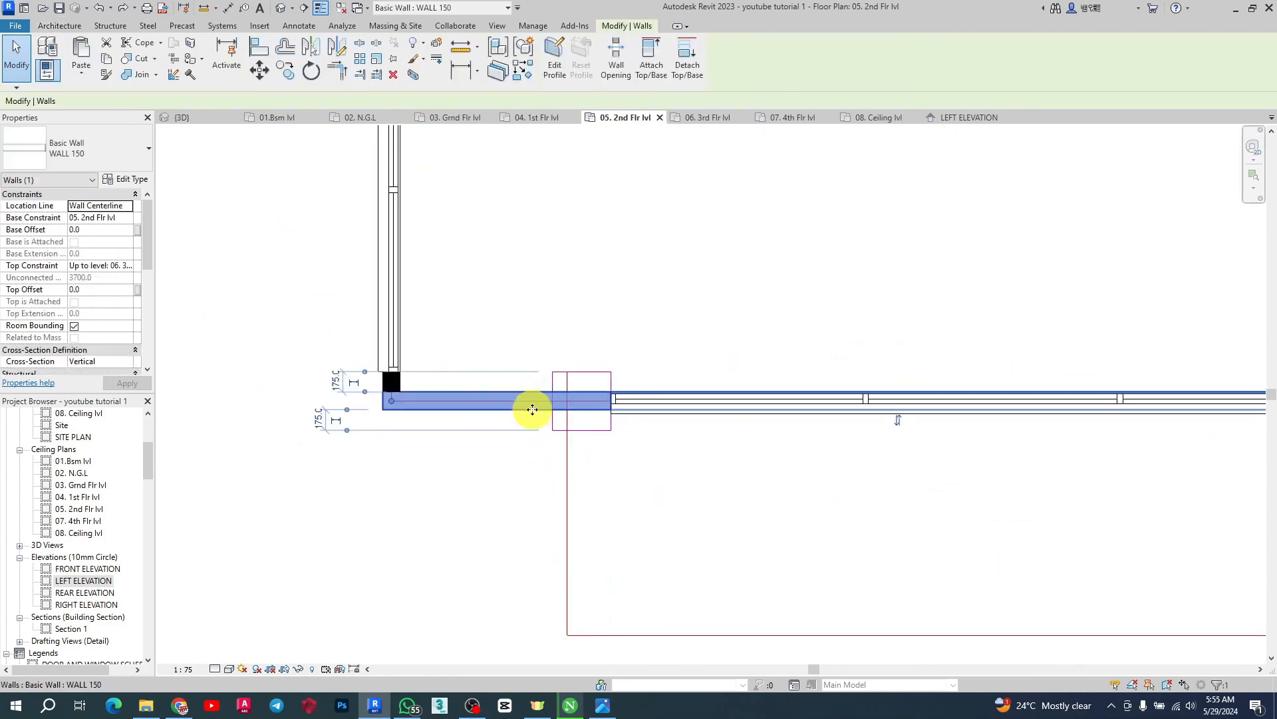
scroll(570, 379, up, 2)
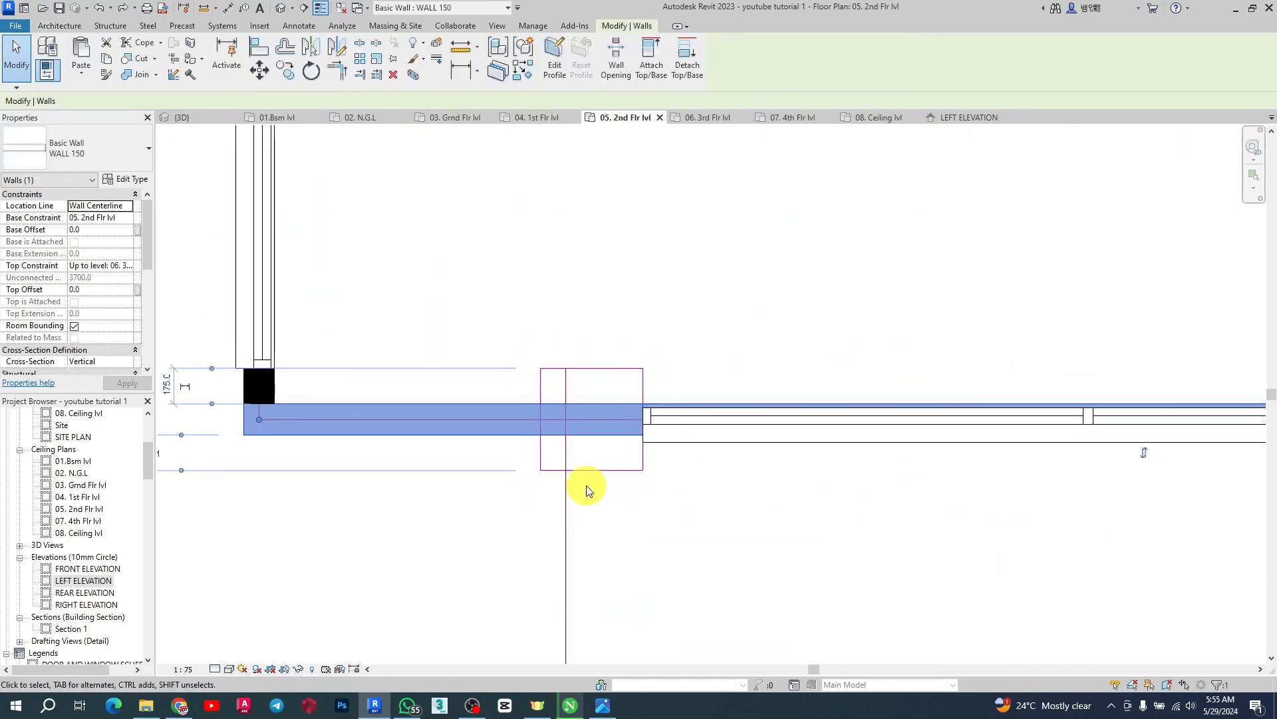
click(532, 451)
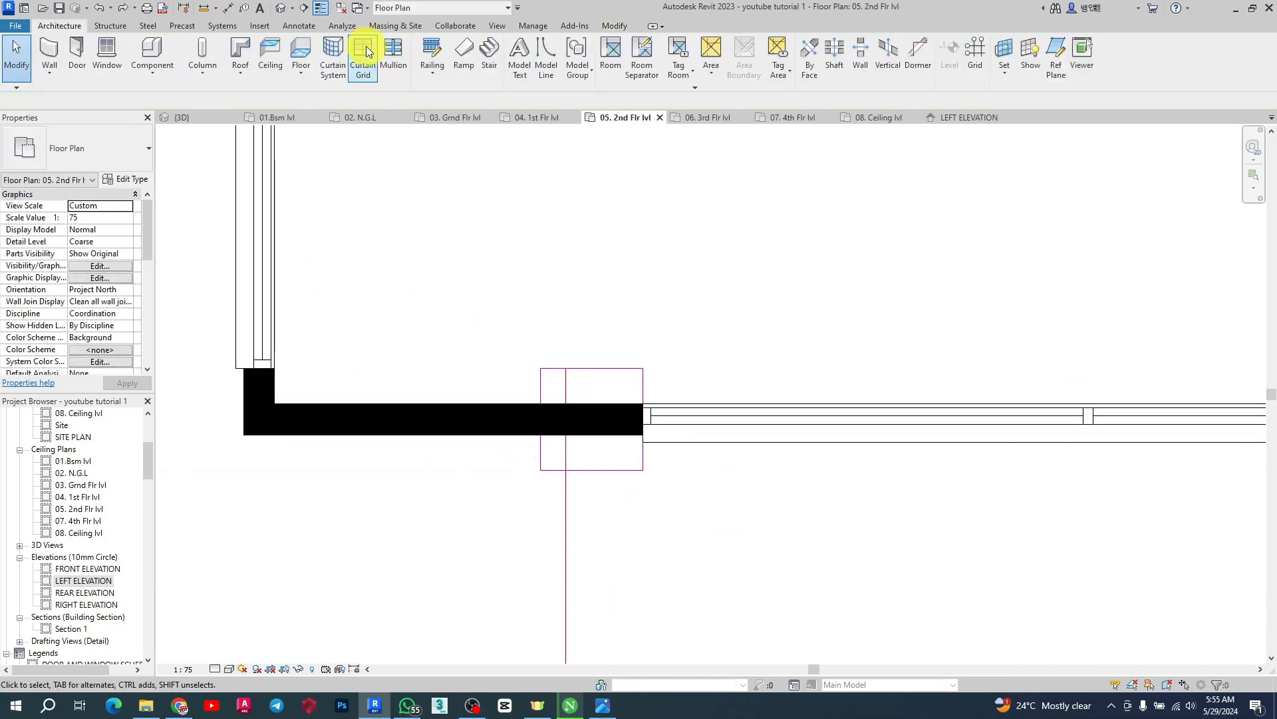
click(606, 27)
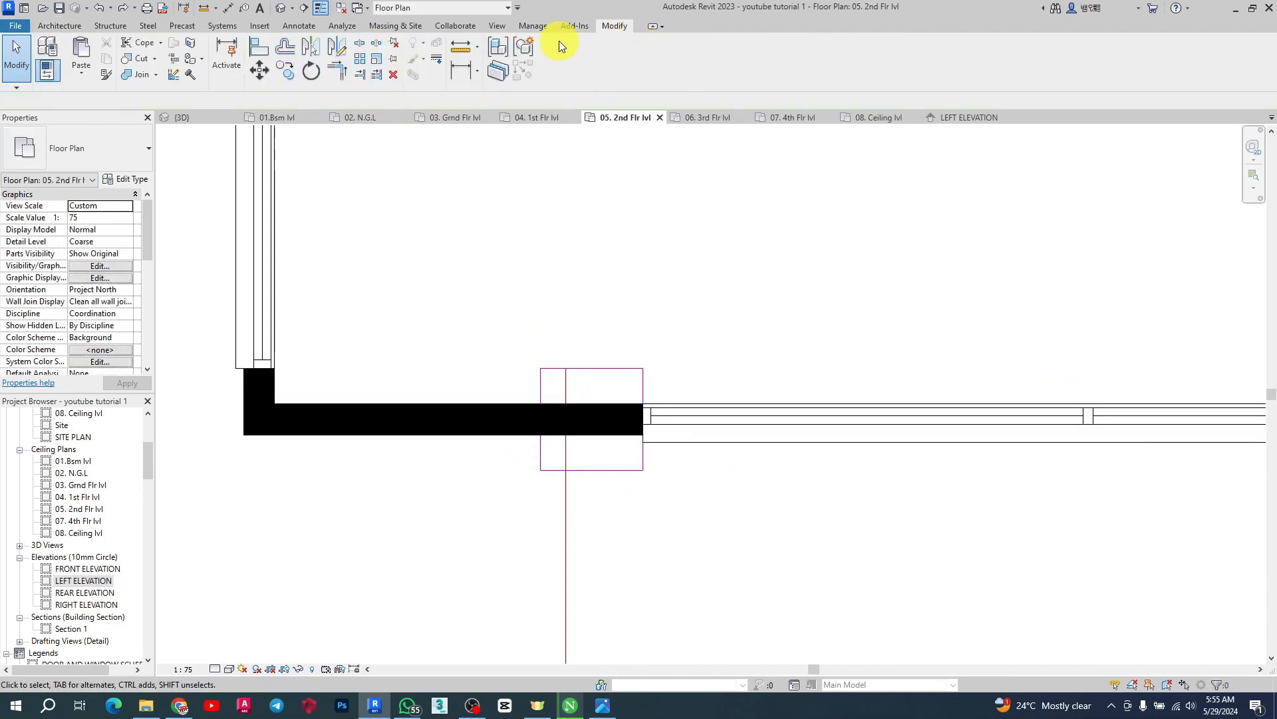
click(360, 46)
scroll(585, 413, up, 3)
scroll(507, 393, up, 3)
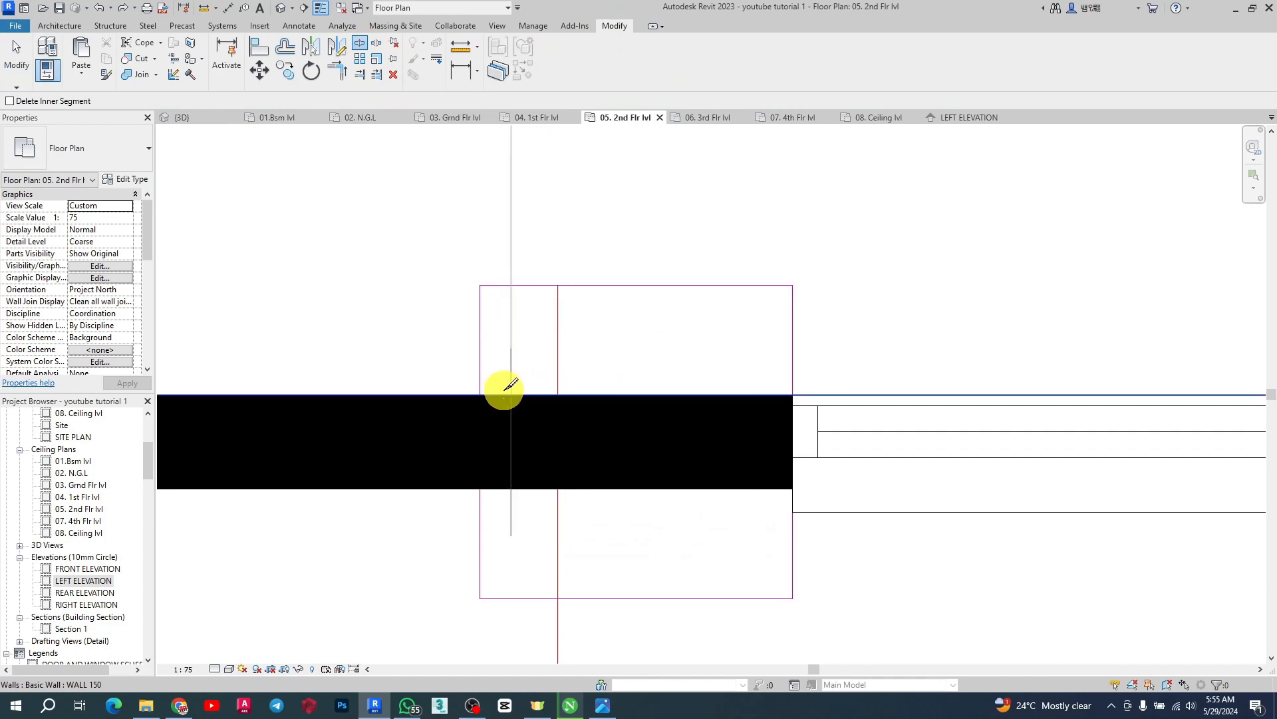
scroll(475, 392, up, 2)
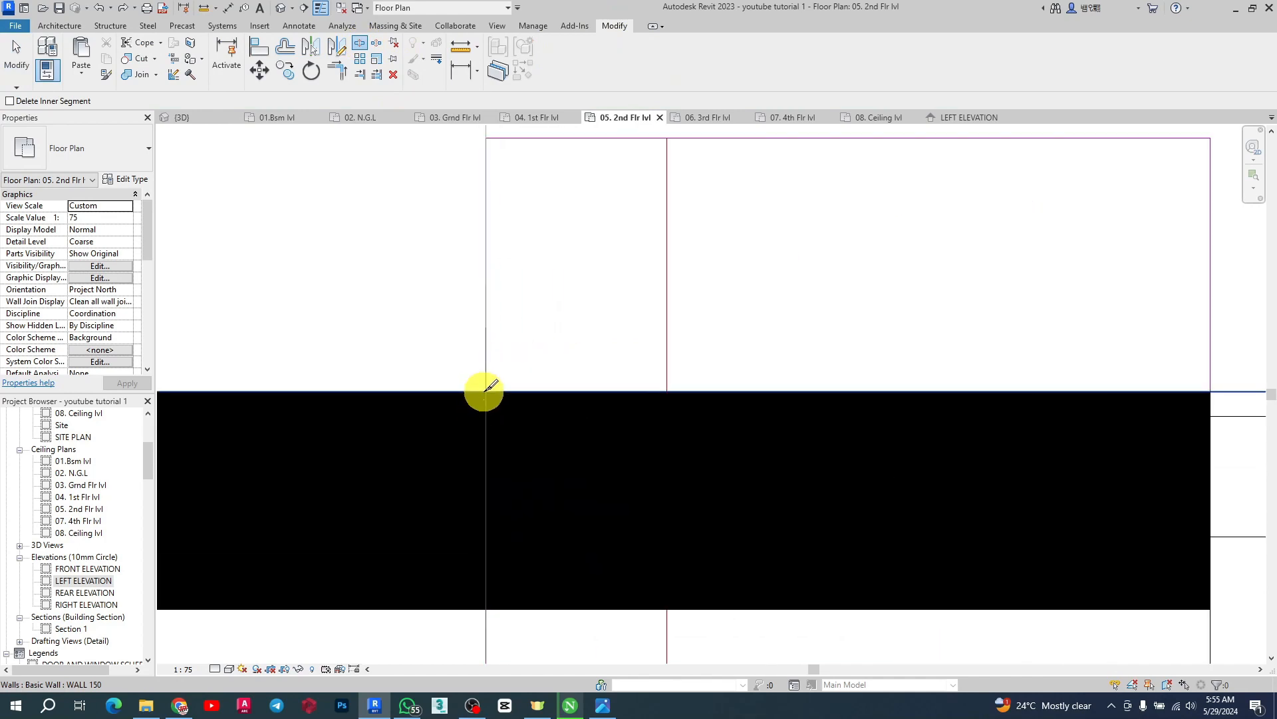
click(488, 391)
scroll(769, 456, down, 4)
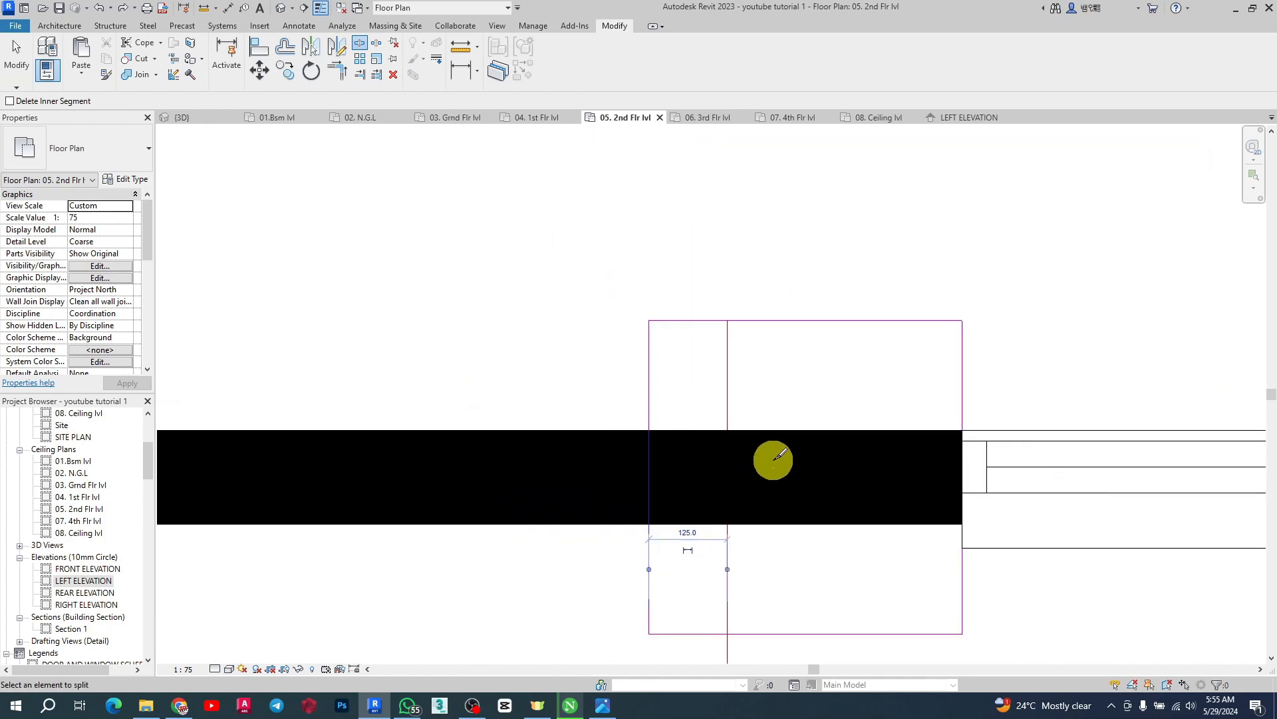
scroll(751, 496, down, 4)
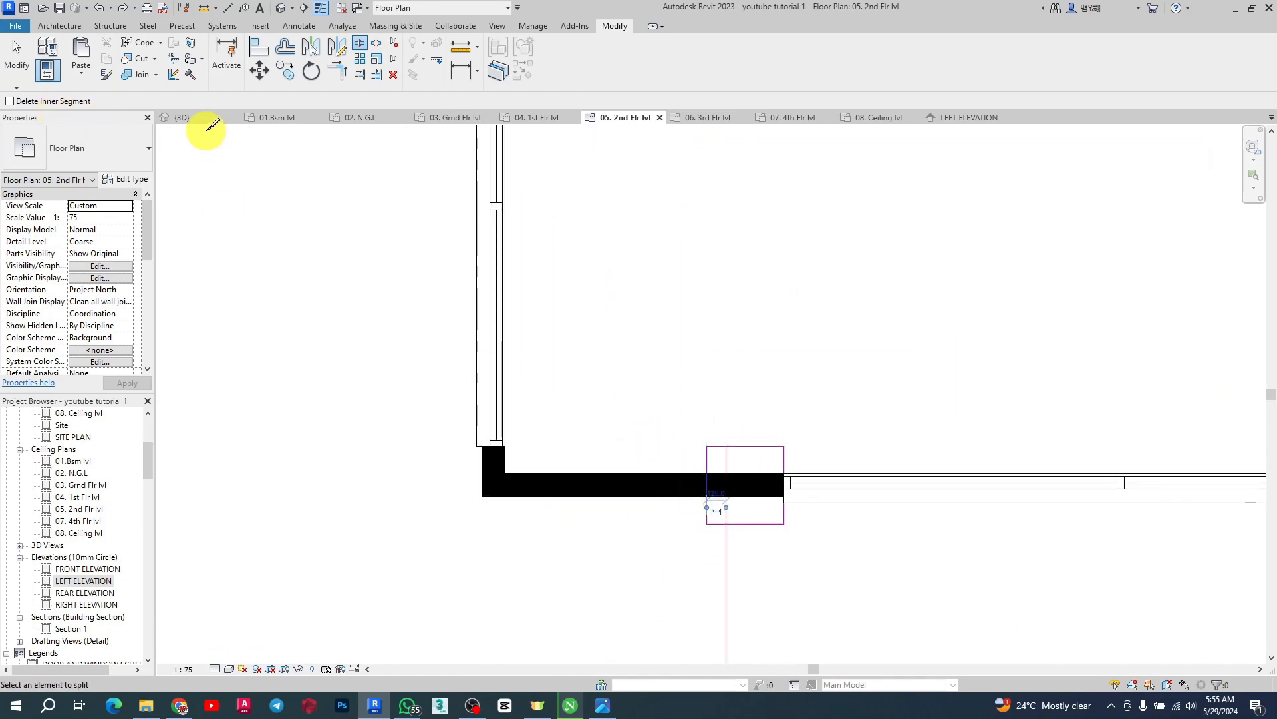
key(Escape)
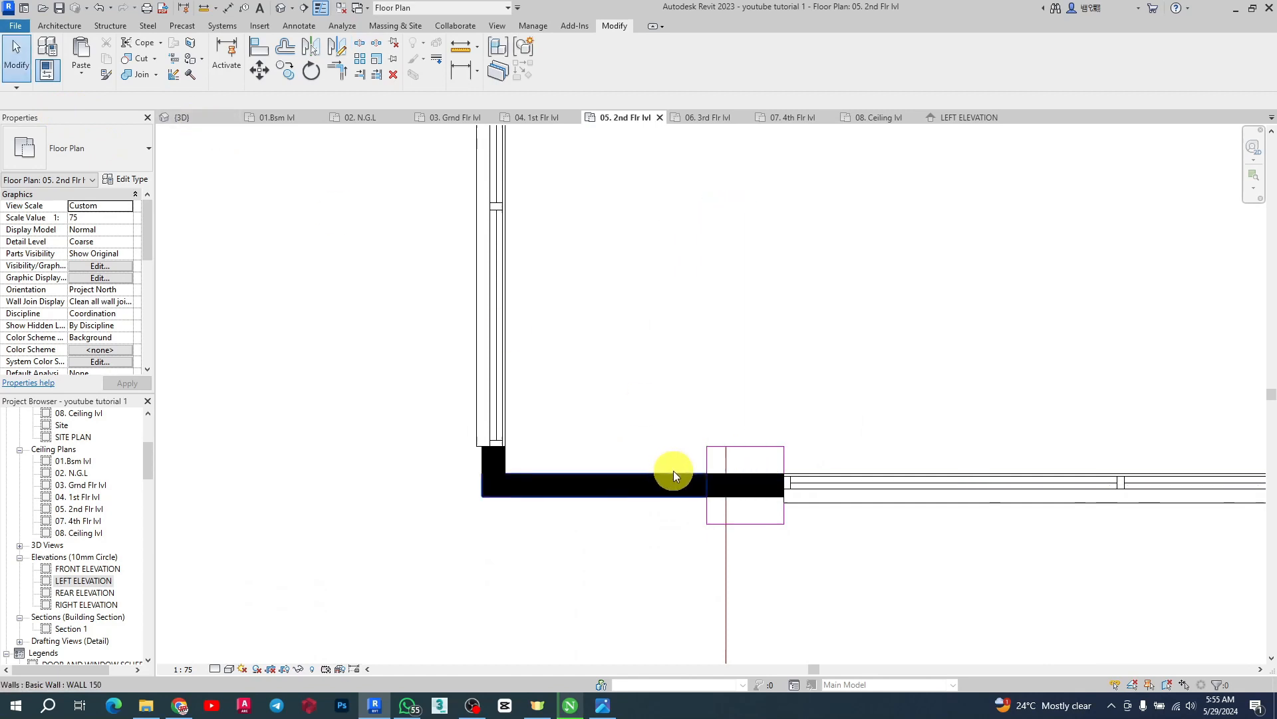
Split the corner wall segment using Split with Gap with a 25 mm joint gap
click(673, 473)
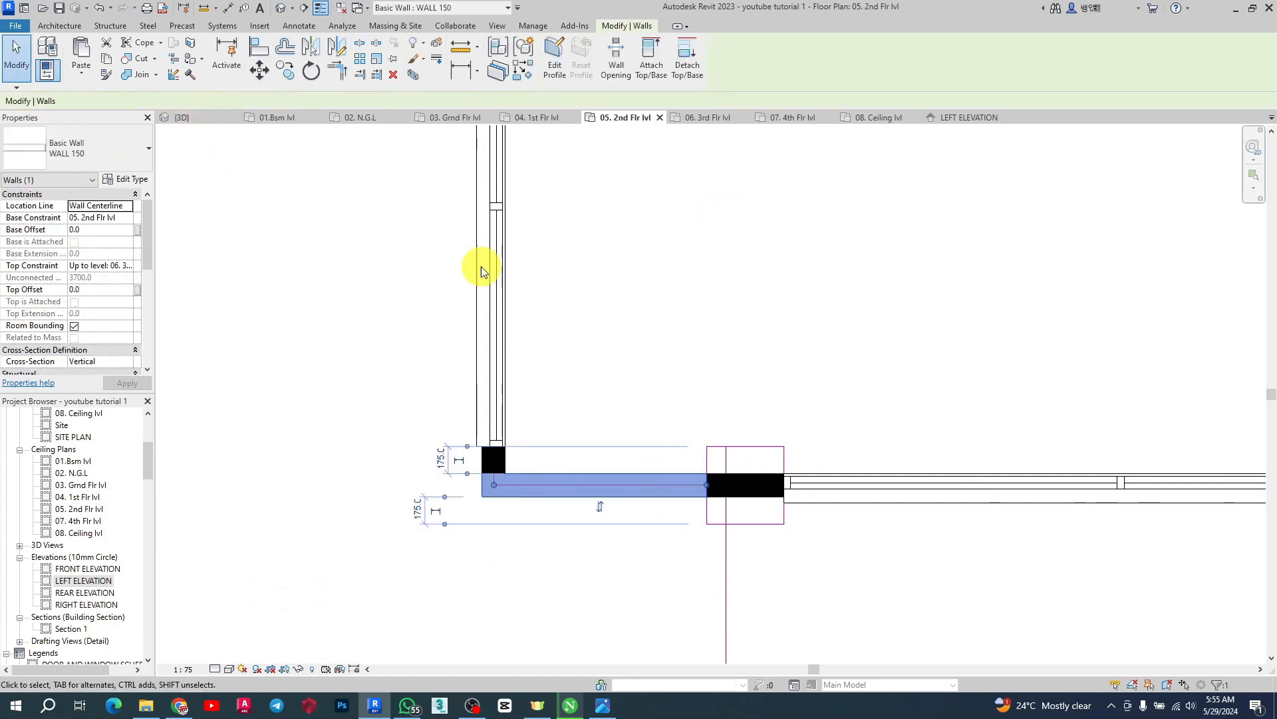
click(376, 49)
scroll(585, 422, up, 2)
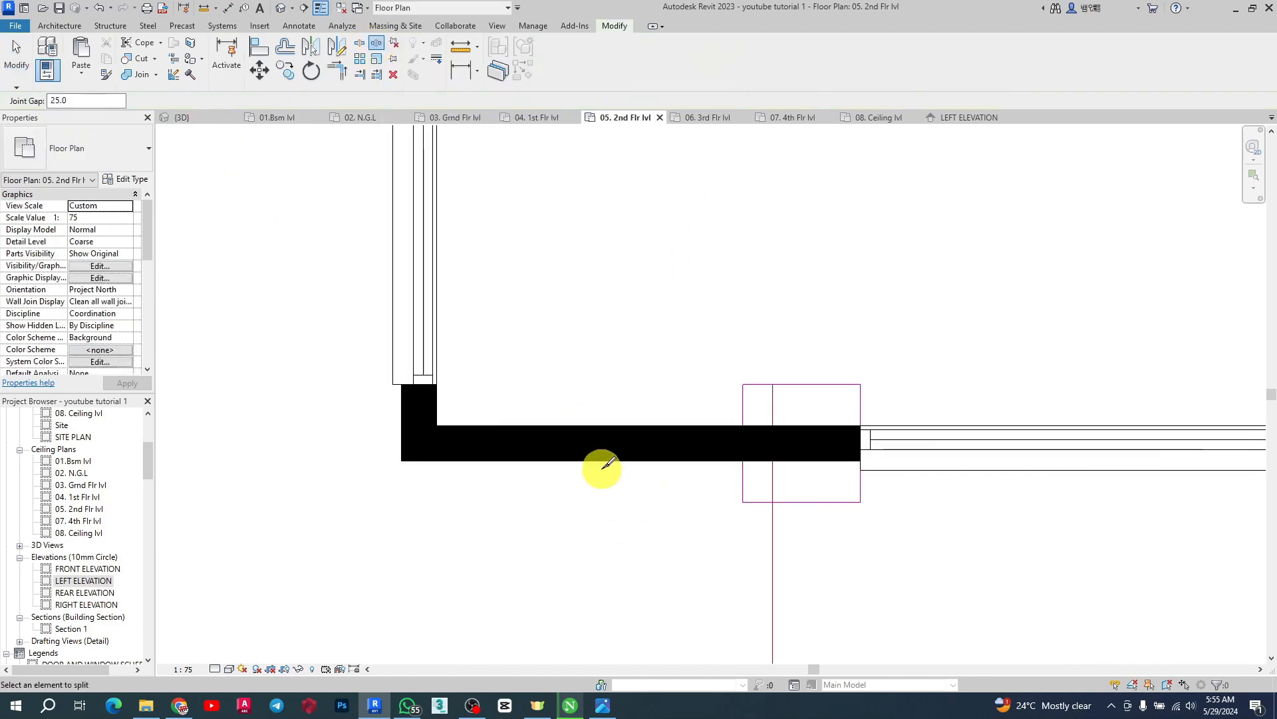
click(584, 436)
scroll(585, 432, up, 3)
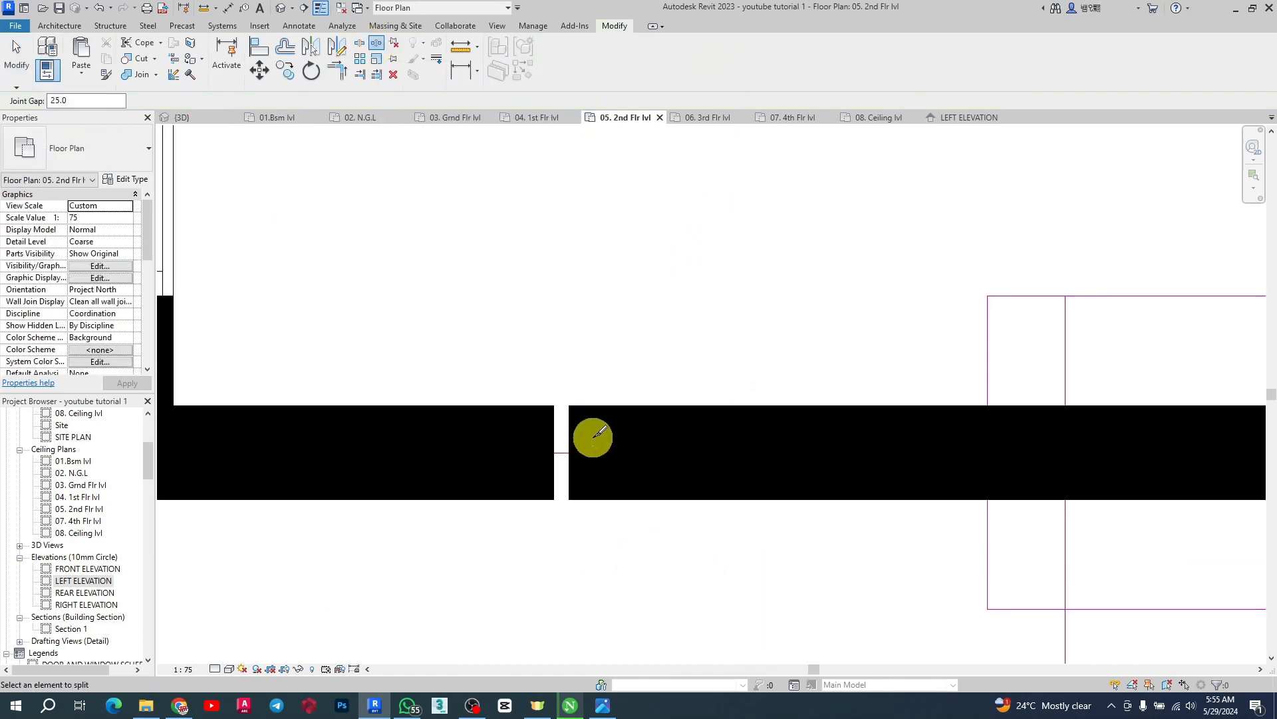
key(Escape)
click(596, 457)
key(Escape)
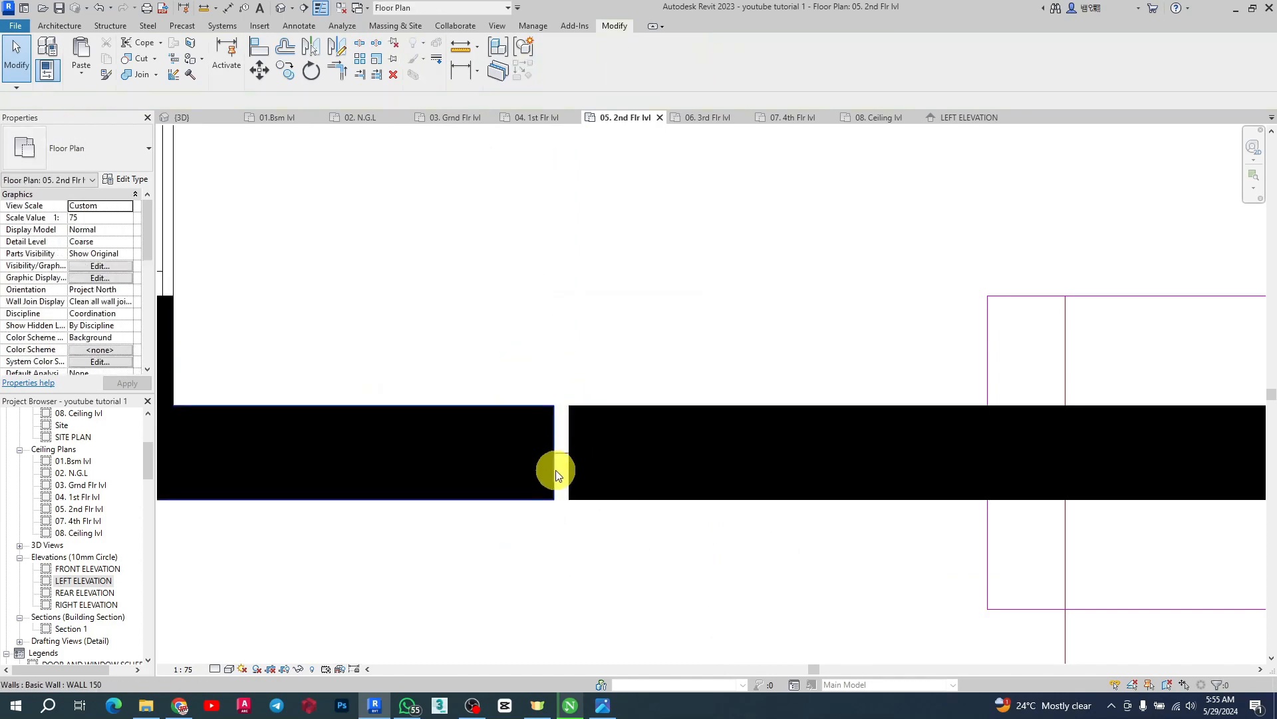
scroll(556, 509, down, 3)
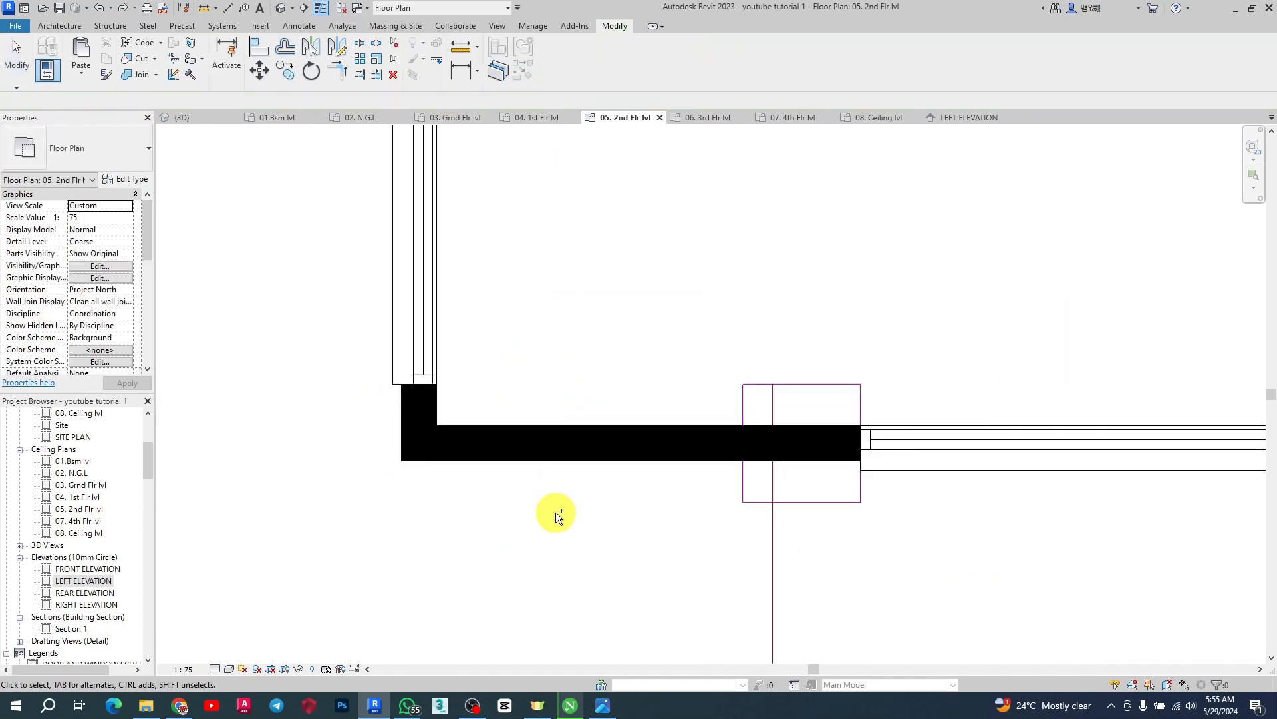
Select the split corner wall segment and set its base offset to -700 mm in the 3D view
click(580, 424)
click(202, 121)
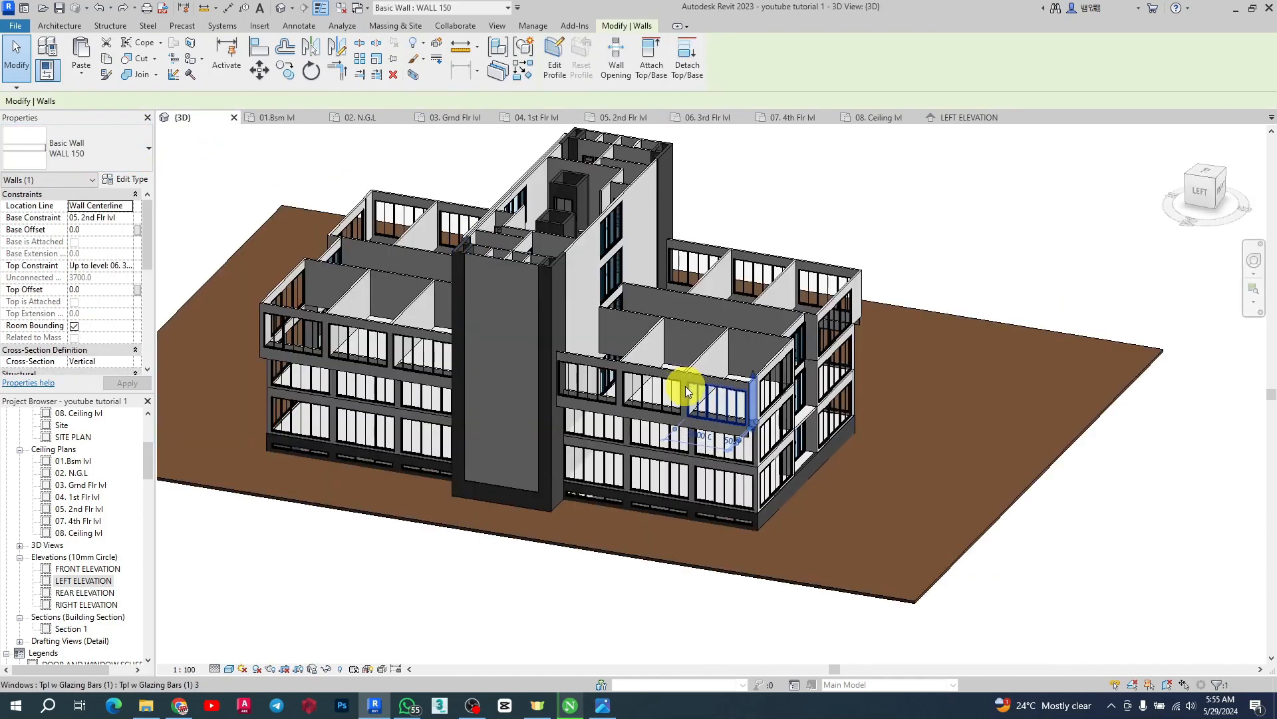
scroll(755, 441, up, 4)
mouse_move(756, 441)
shift+middle_down()
mouse_move(858, 448)
mouse_move(842, 461)
mouse_move(741, 446)
shift+middle_up()
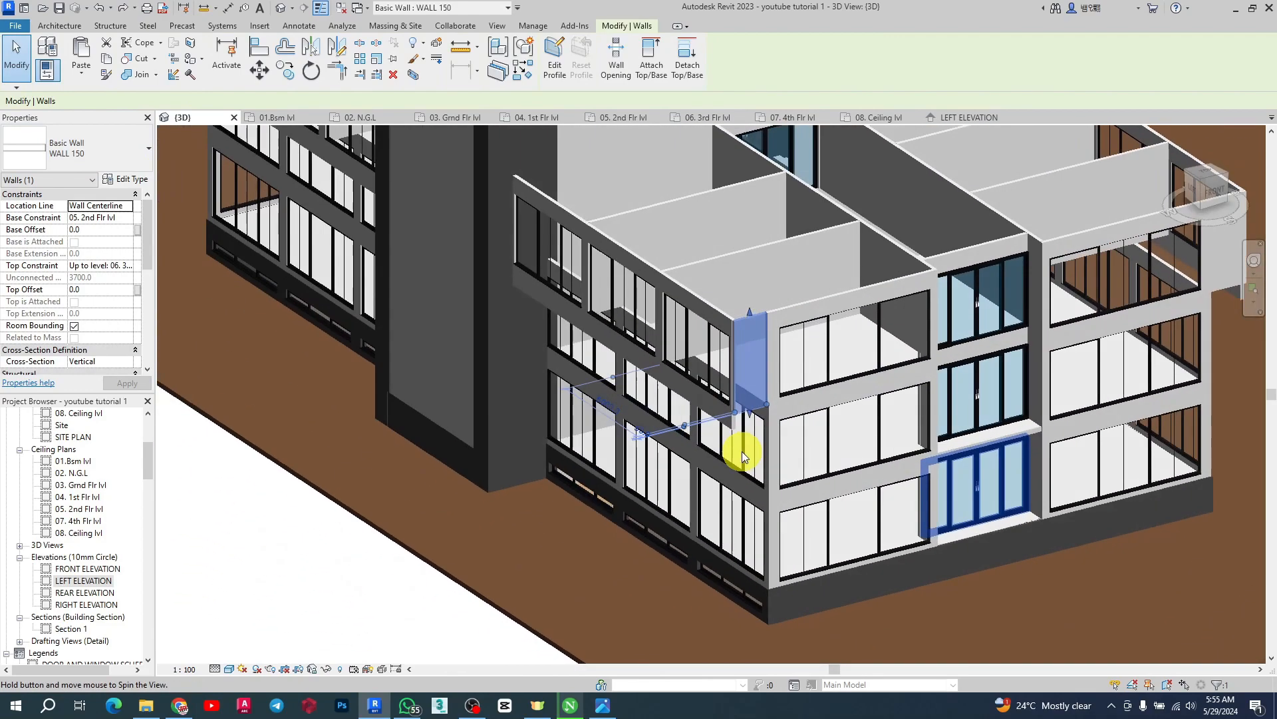
scroll(775, 437, up, 5)
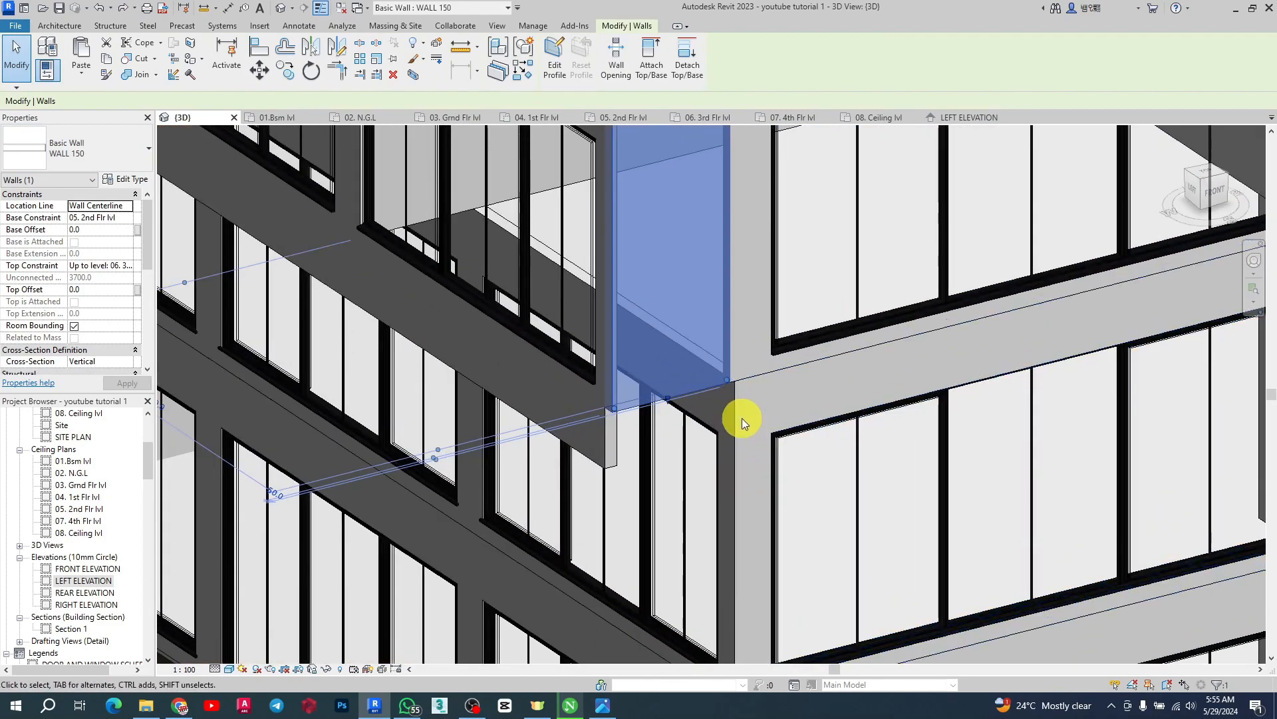
scroll(734, 396, up, 4)
scroll(730, 383, down, 5)
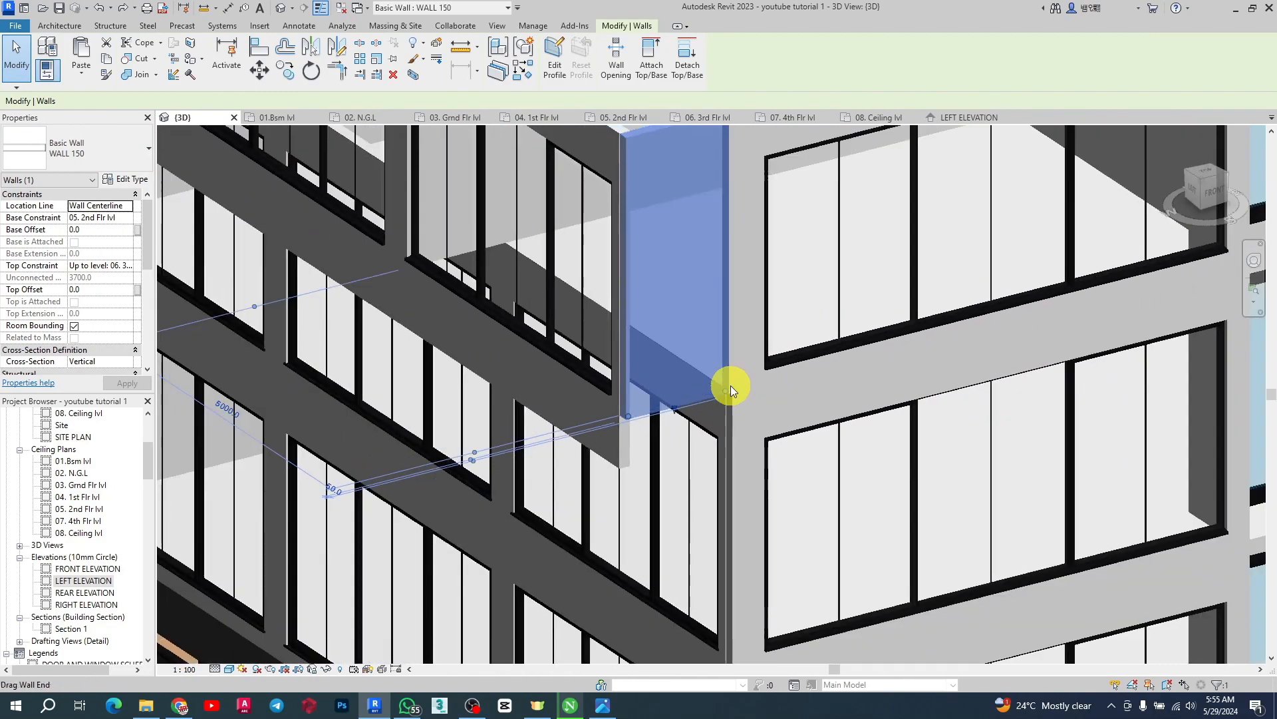
scroll(732, 392, up, 2)
scroll(753, 348, down, 3)
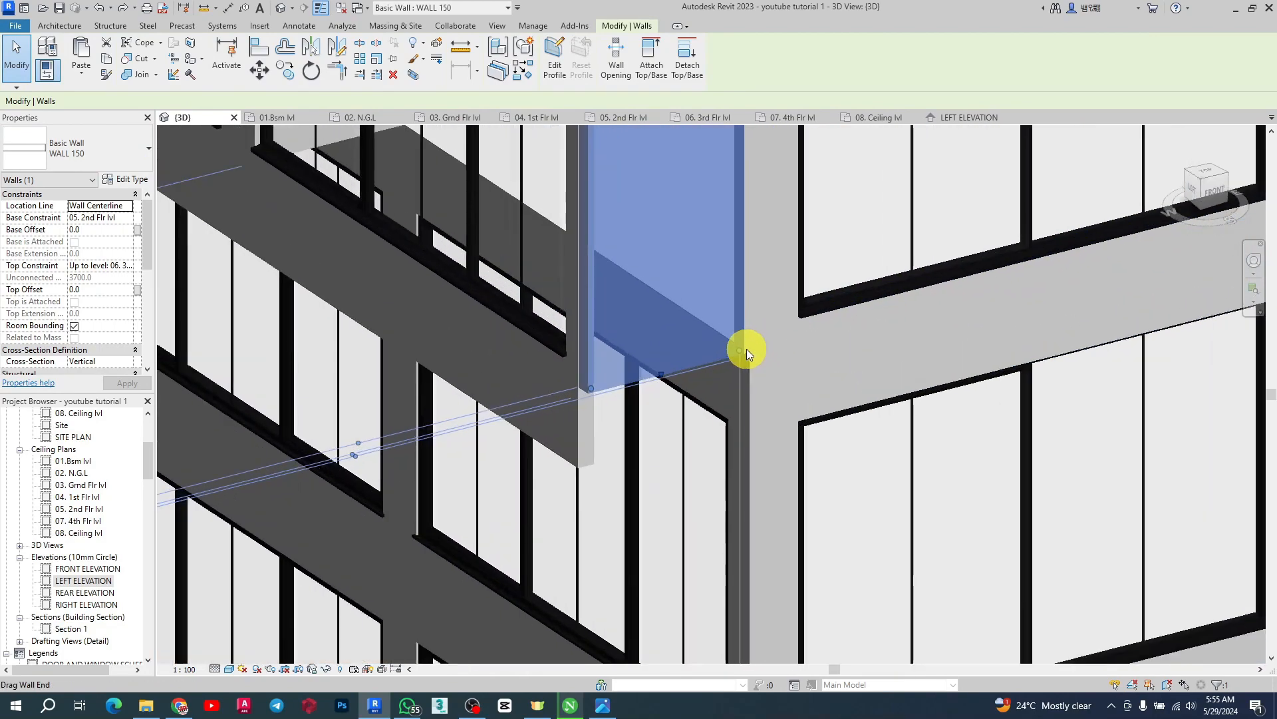
scroll(658, 371, down, 5)
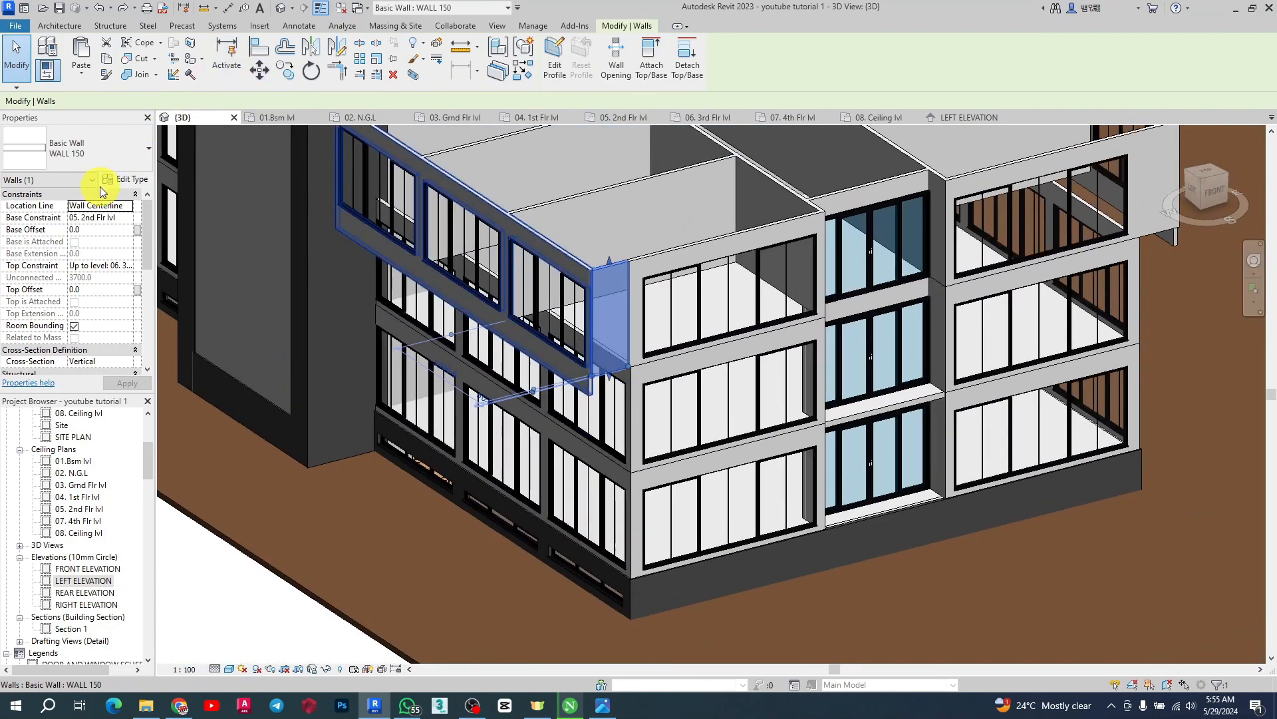
click(102, 228)
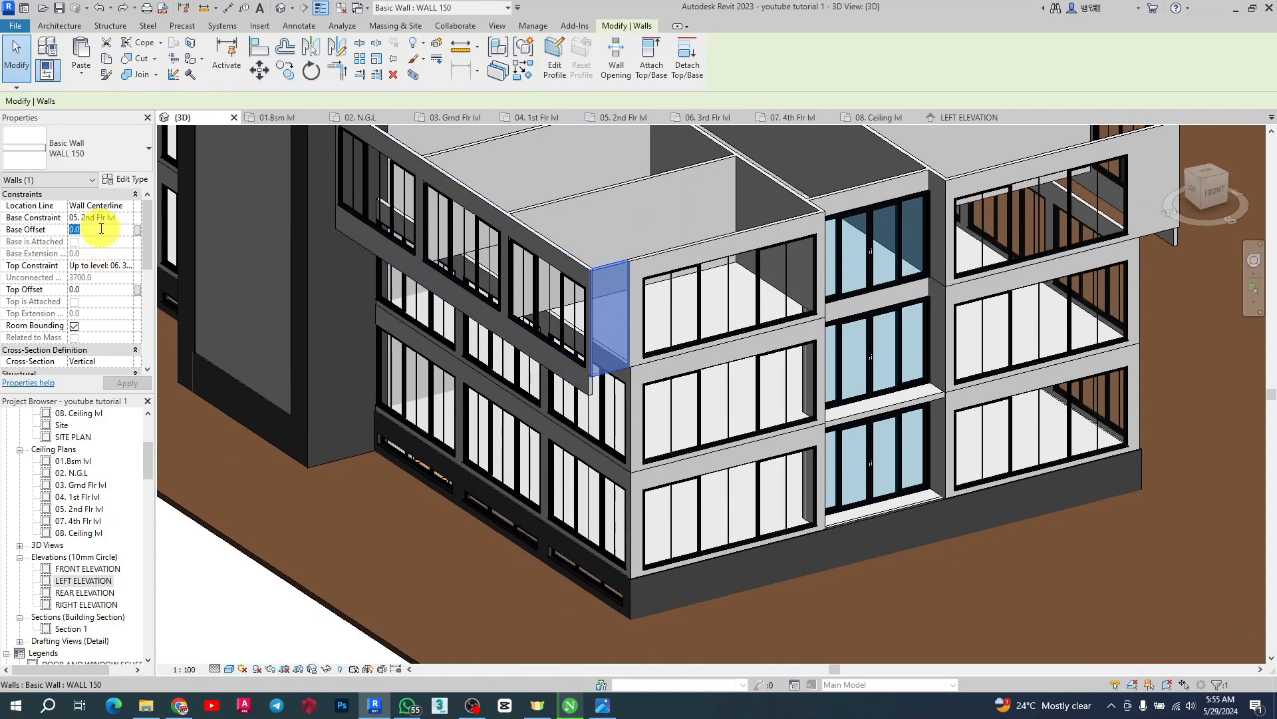
click(122, 389)
key(Escape)
Orbit and zoom the 3D view to examine the lowered bay corner walls
scroll(689, 430, up, 3)
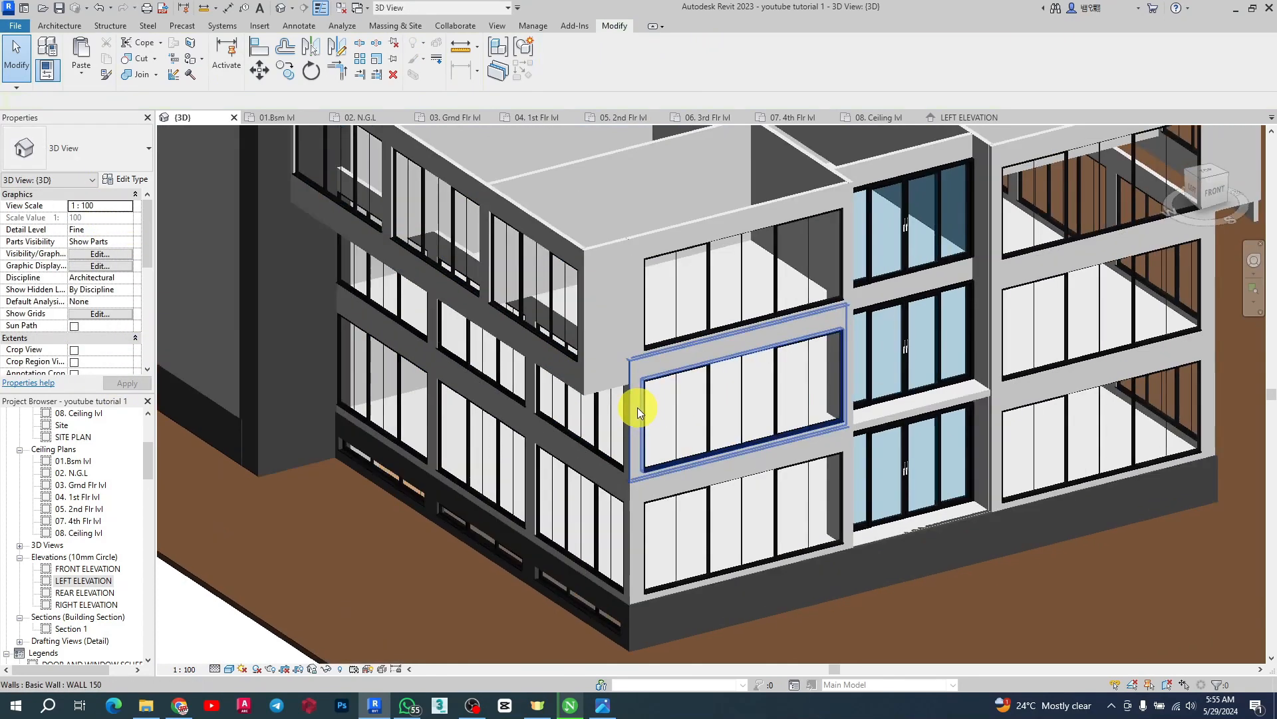
shift+middle_drag(508, 342, 498, 368)
scroll(533, 271, up, 3)
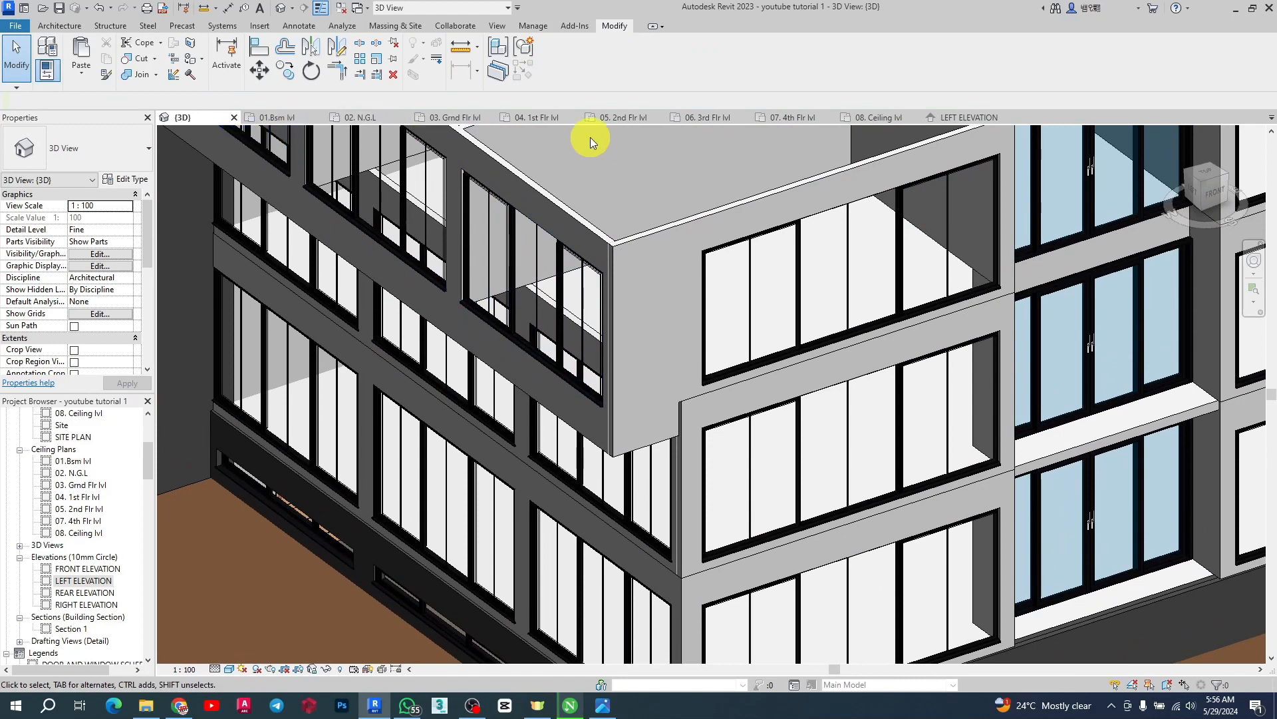
Inspect the first- and second-floor plans and the bay's dividing wall before returning to the 3D view
click(548, 117)
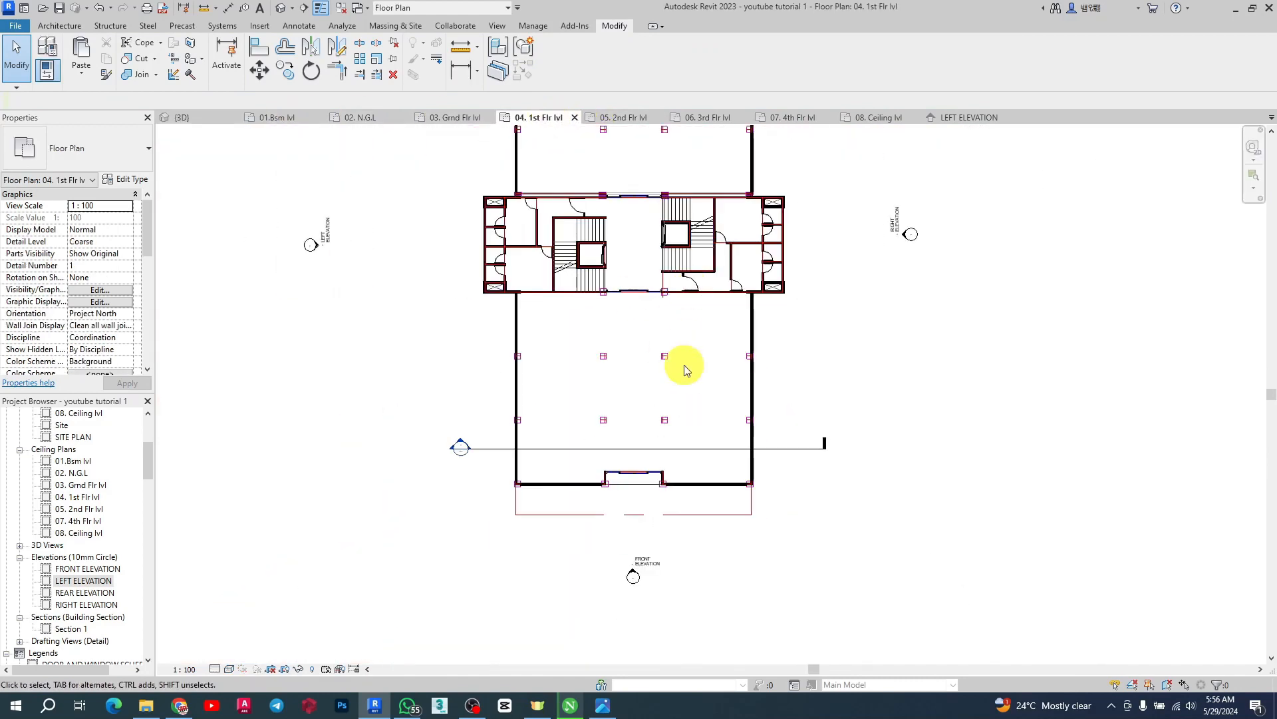
click(624, 118)
scroll(495, 559, down, 4)
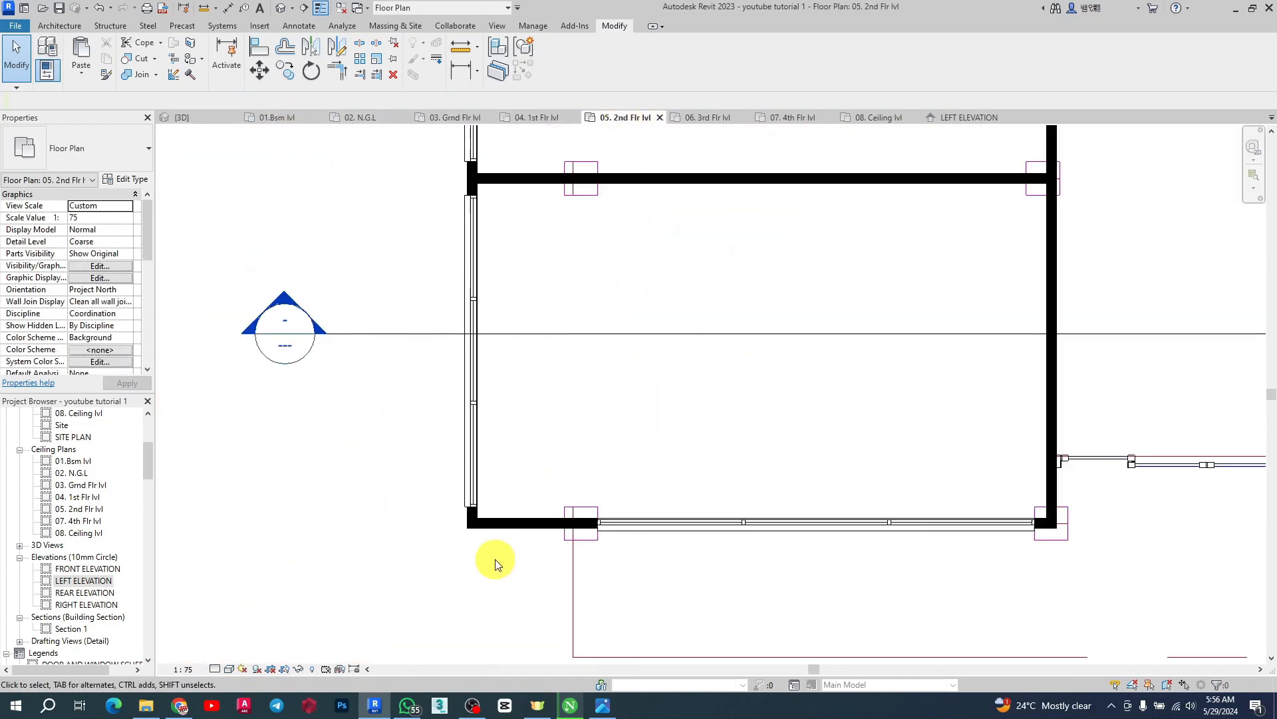
scroll(703, 407, up, 3)
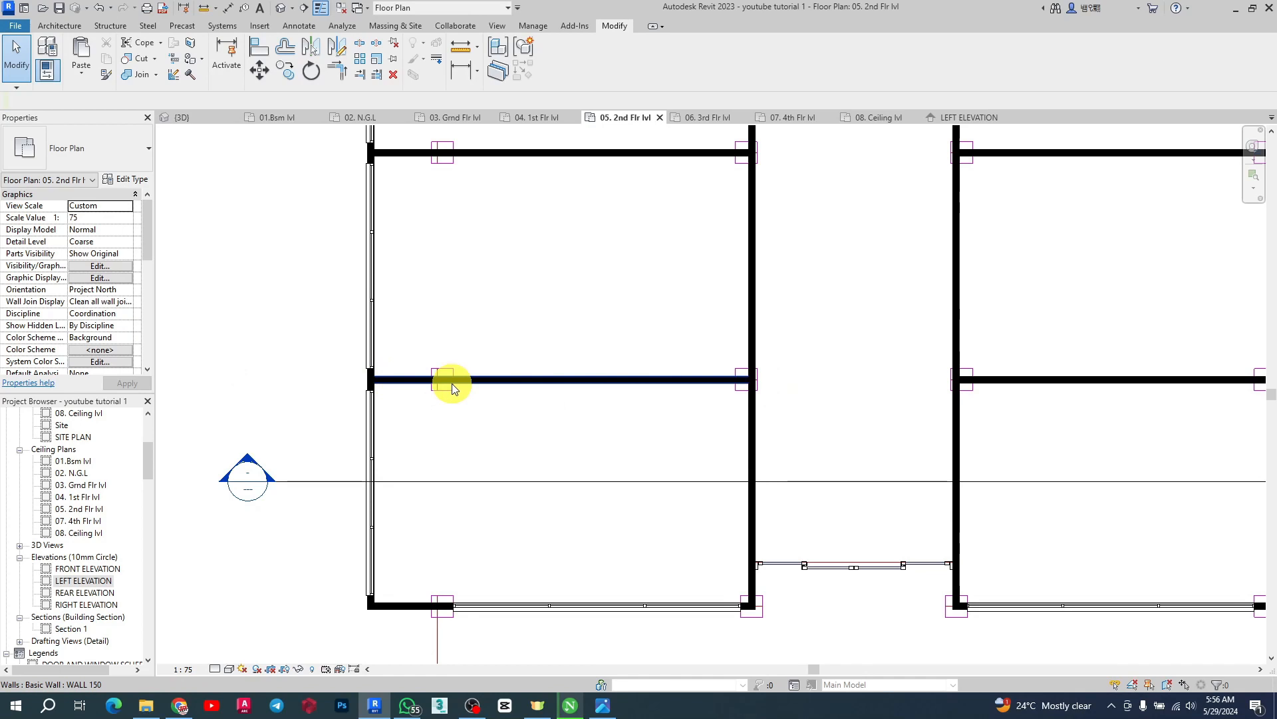
click(402, 379)
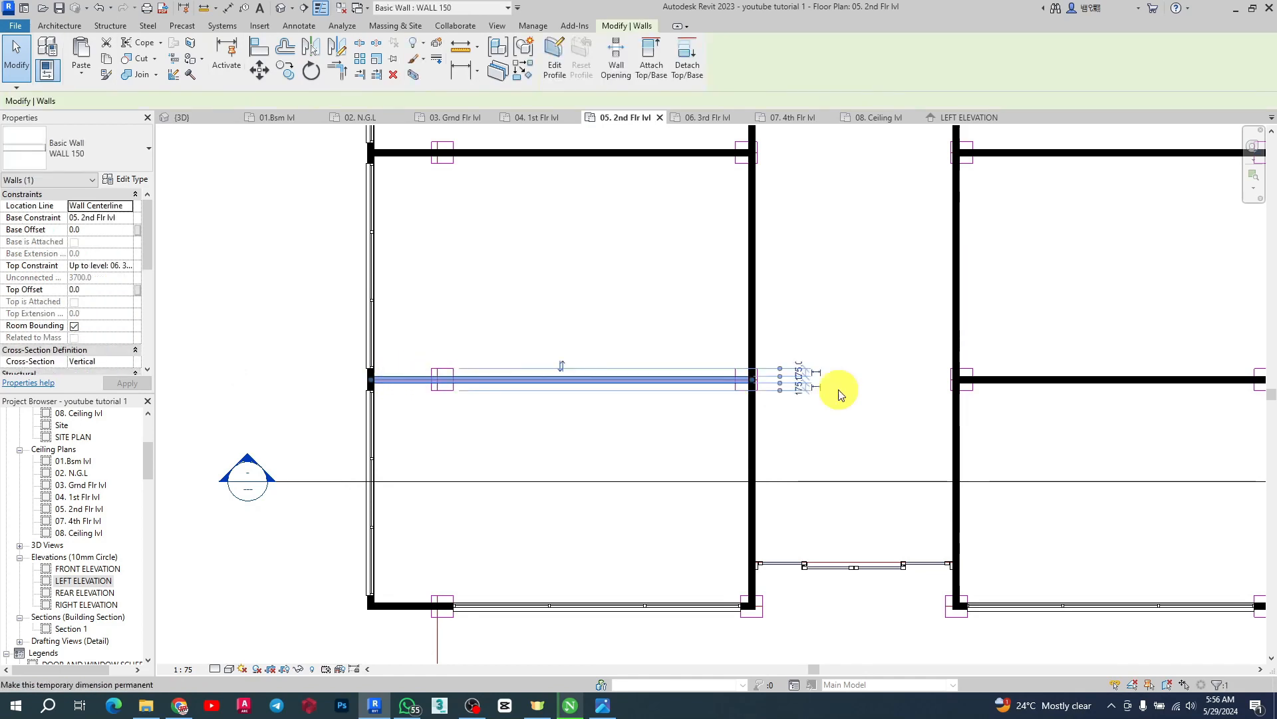
scroll(465, 399, down, 3)
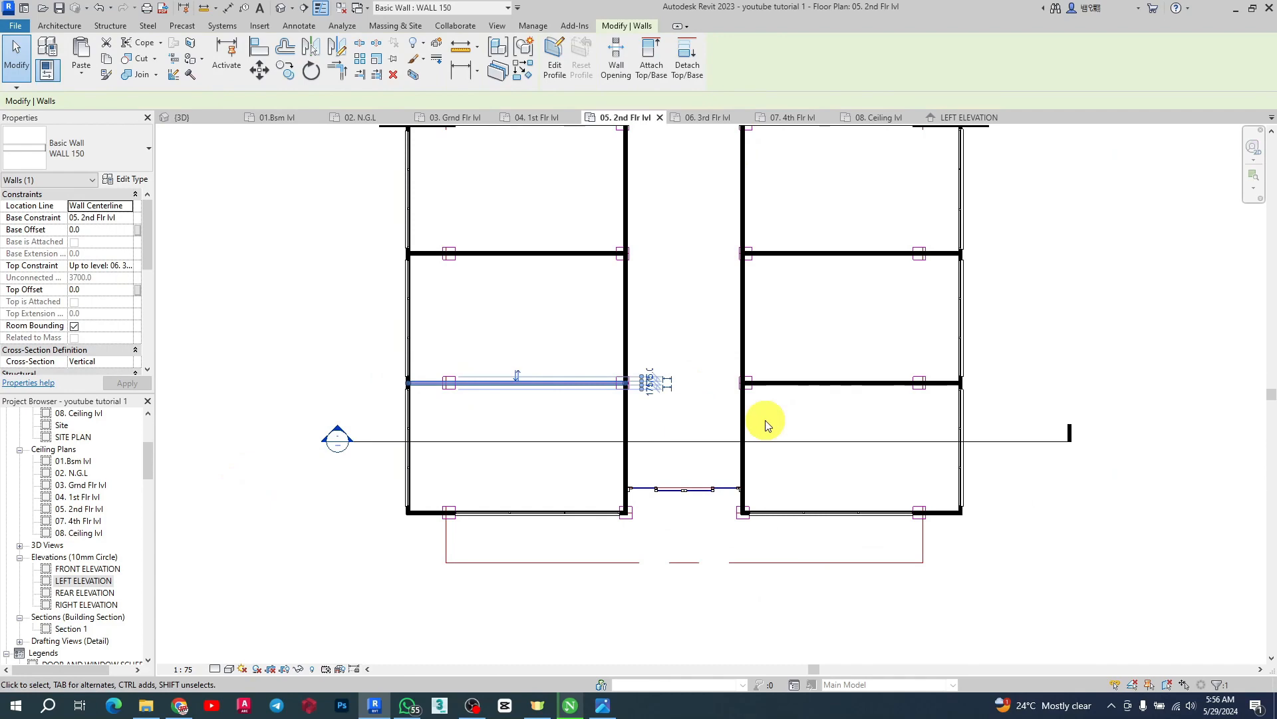
click(209, 119)
scroll(655, 286, down, 4)
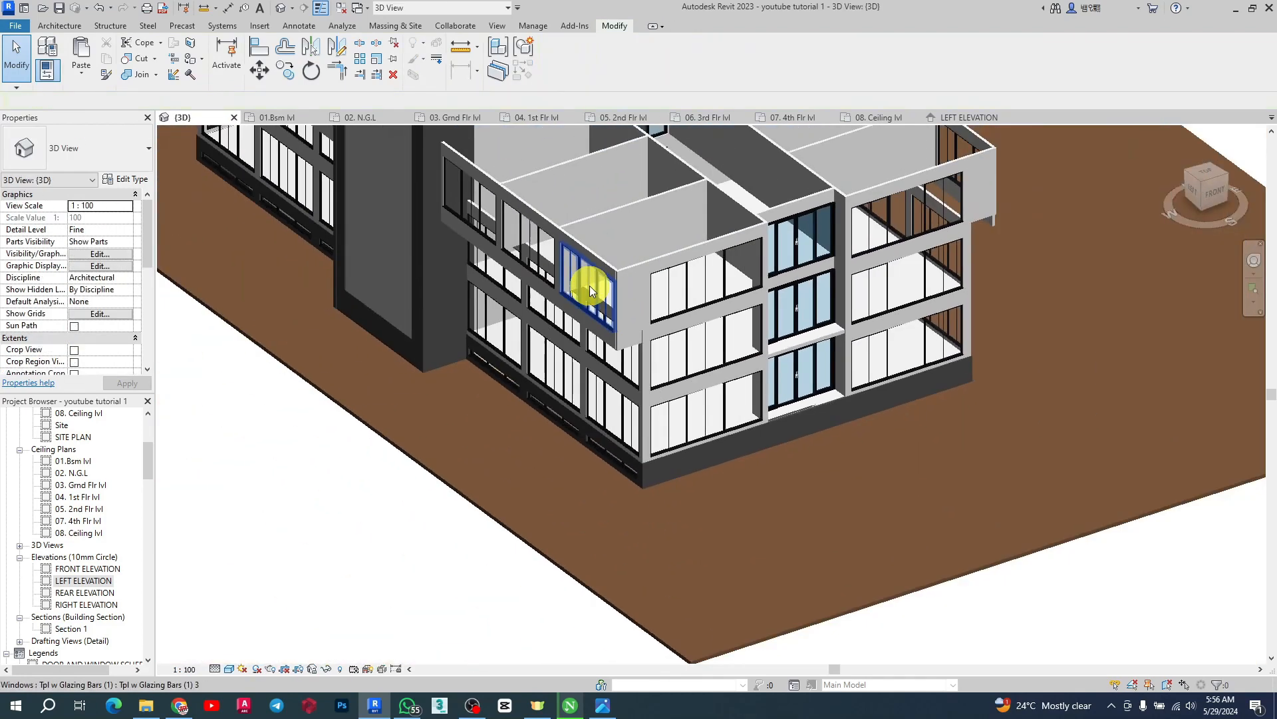
Copy the first-floor slab and paste it aligned to level 05. 2nd Flr lvl
shift+middle_drag(591, 291, 800, 381)
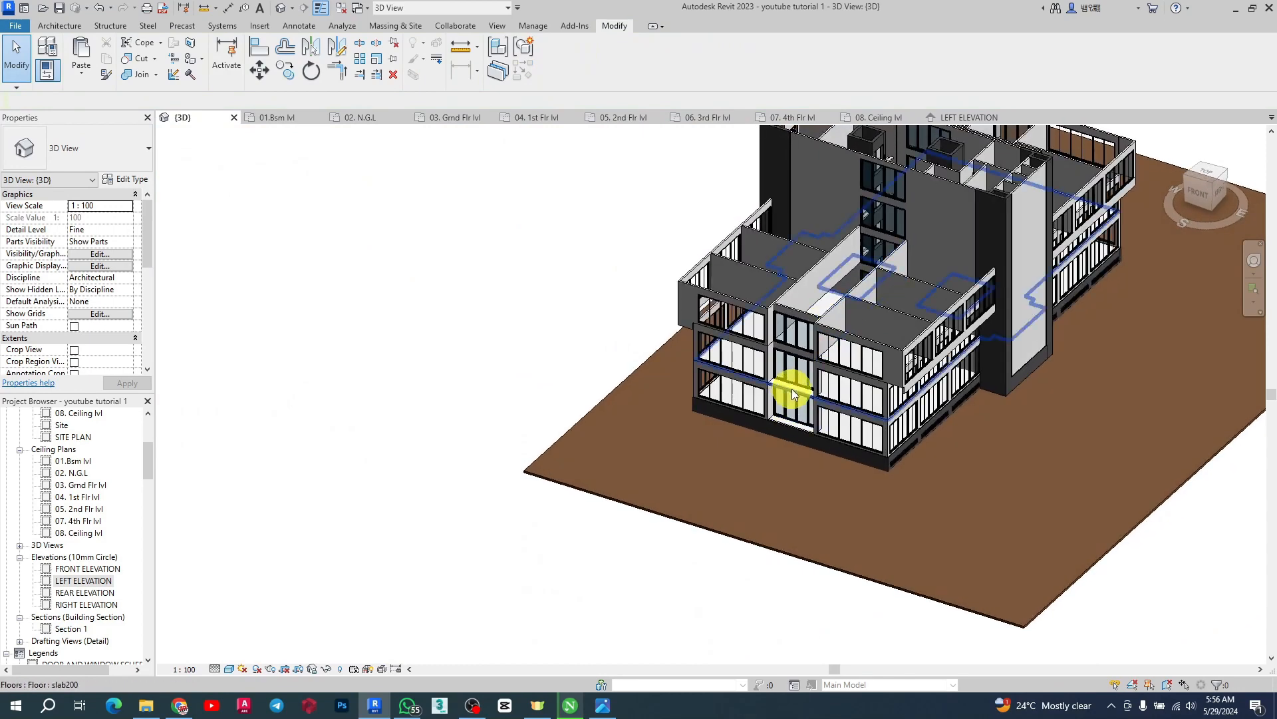
click(792, 392)
scroll(832, 372, up, 3)
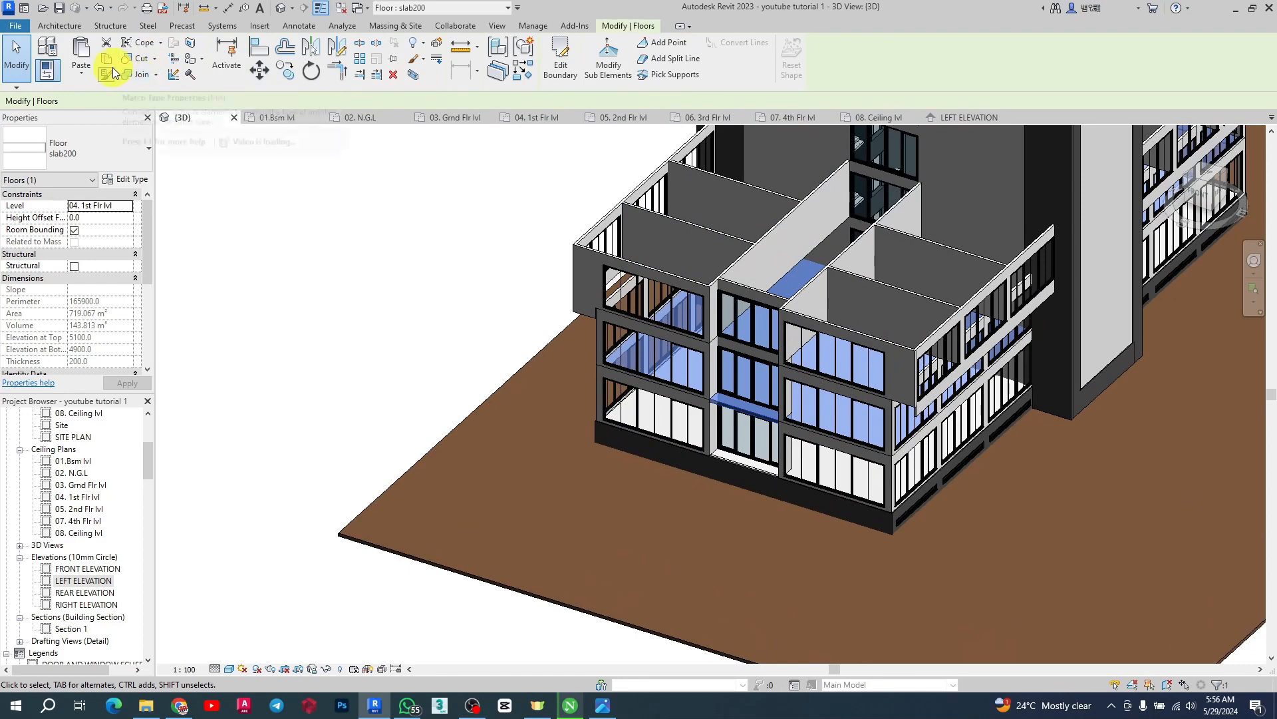
click(78, 72)
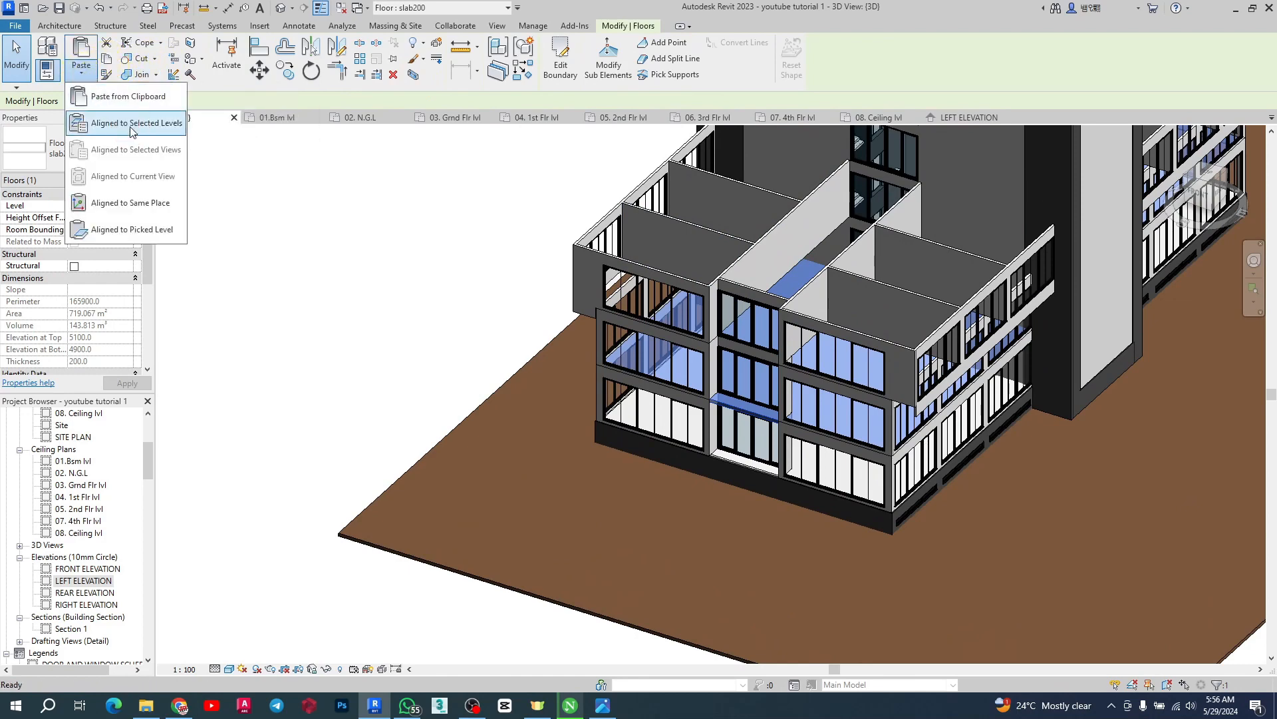
click(130, 125)
click(936, 249)
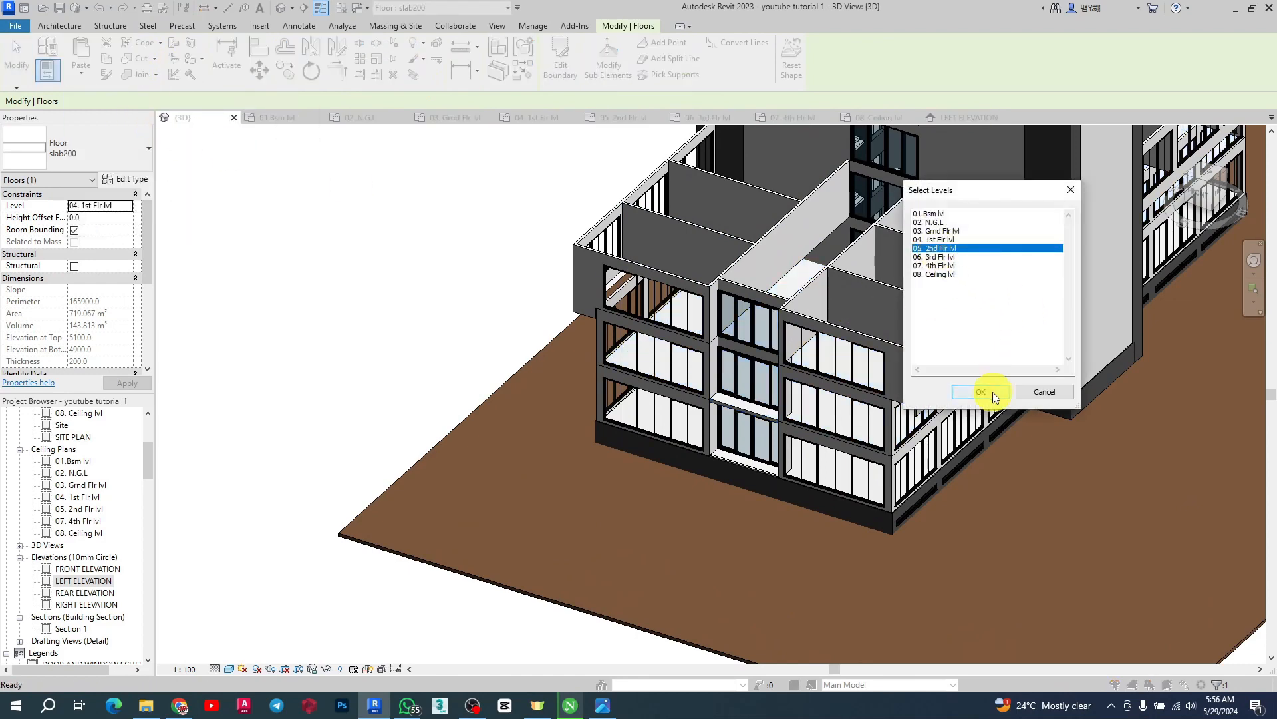
click(984, 392)
Edit the pasted second-floor slab's boundary, moving the upper bay's right edge line out to the outer wall face
scroll(690, 293, up, 3)
scroll(592, 269, down, 5)
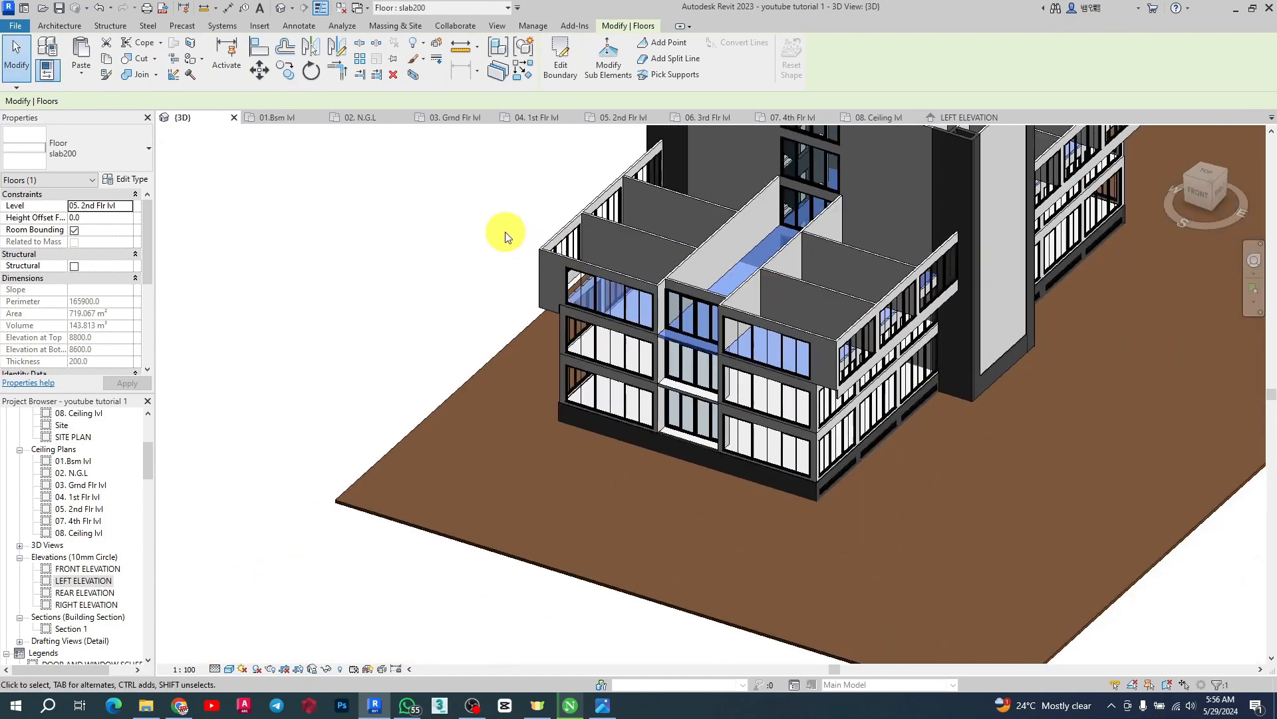
scroll(737, 284, up, 4)
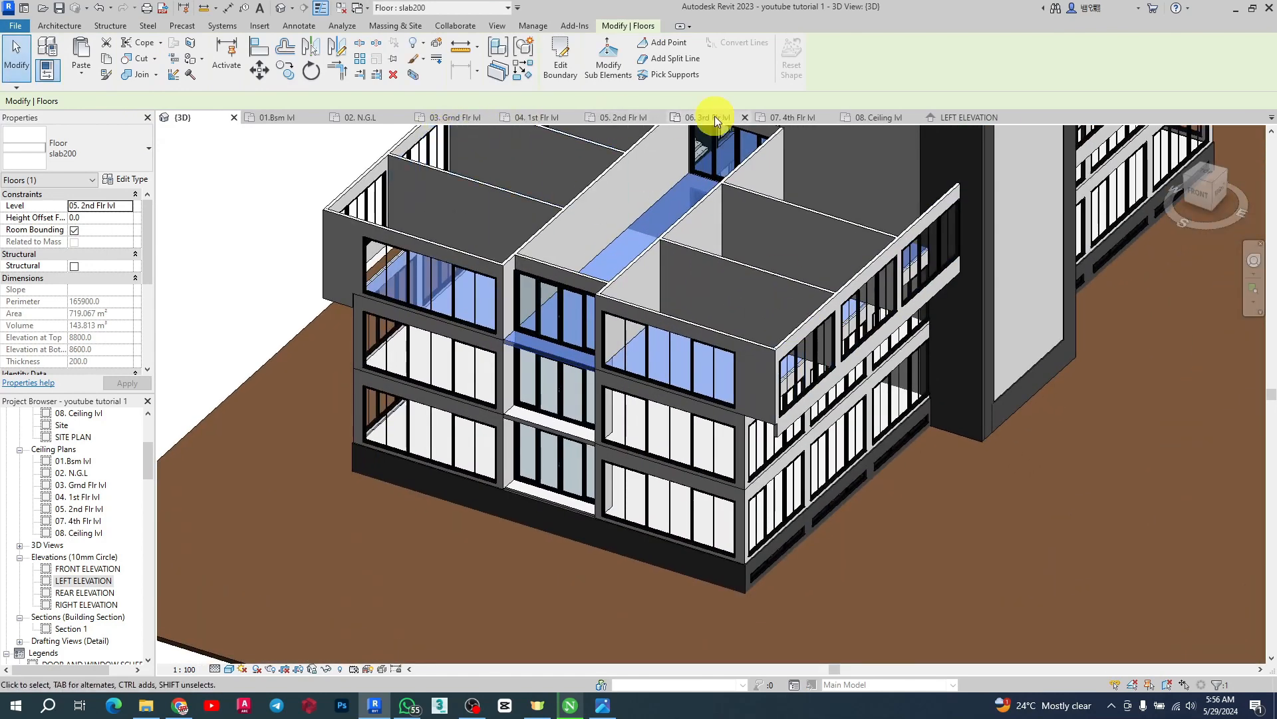
click(621, 118)
scroll(750, 237, down, 2)
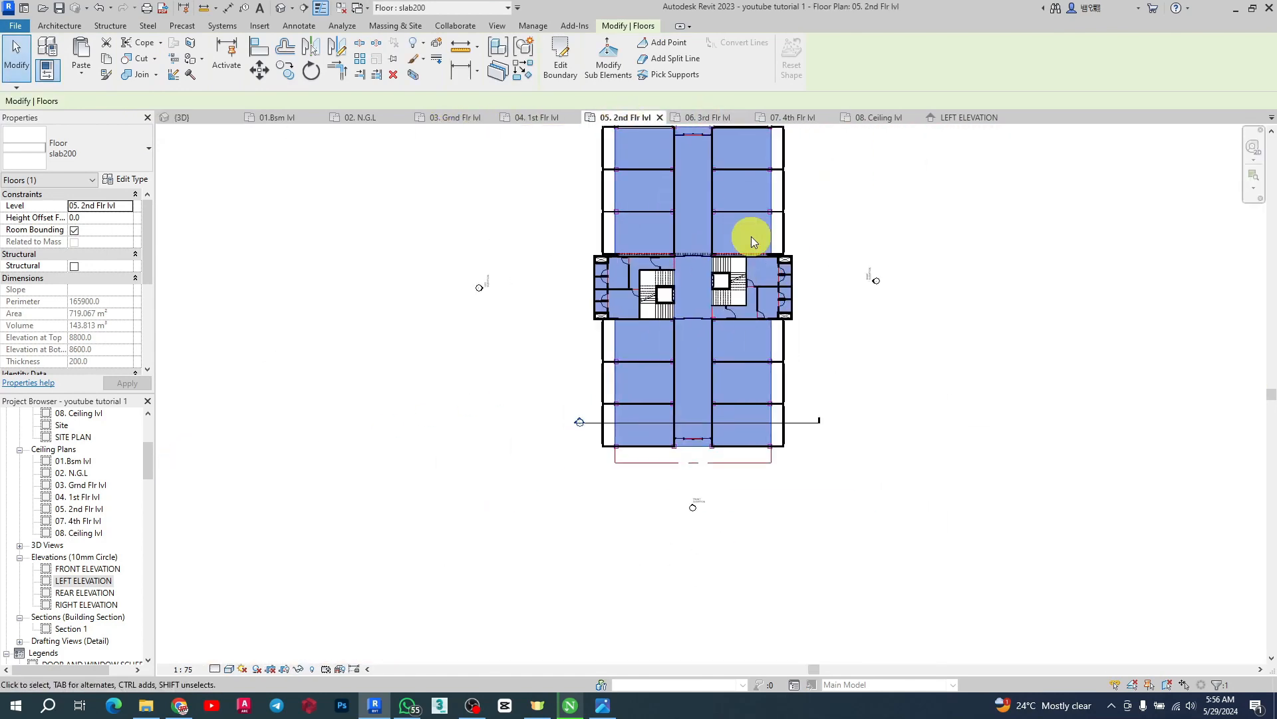
scroll(738, 195, up, 2)
click(572, 65)
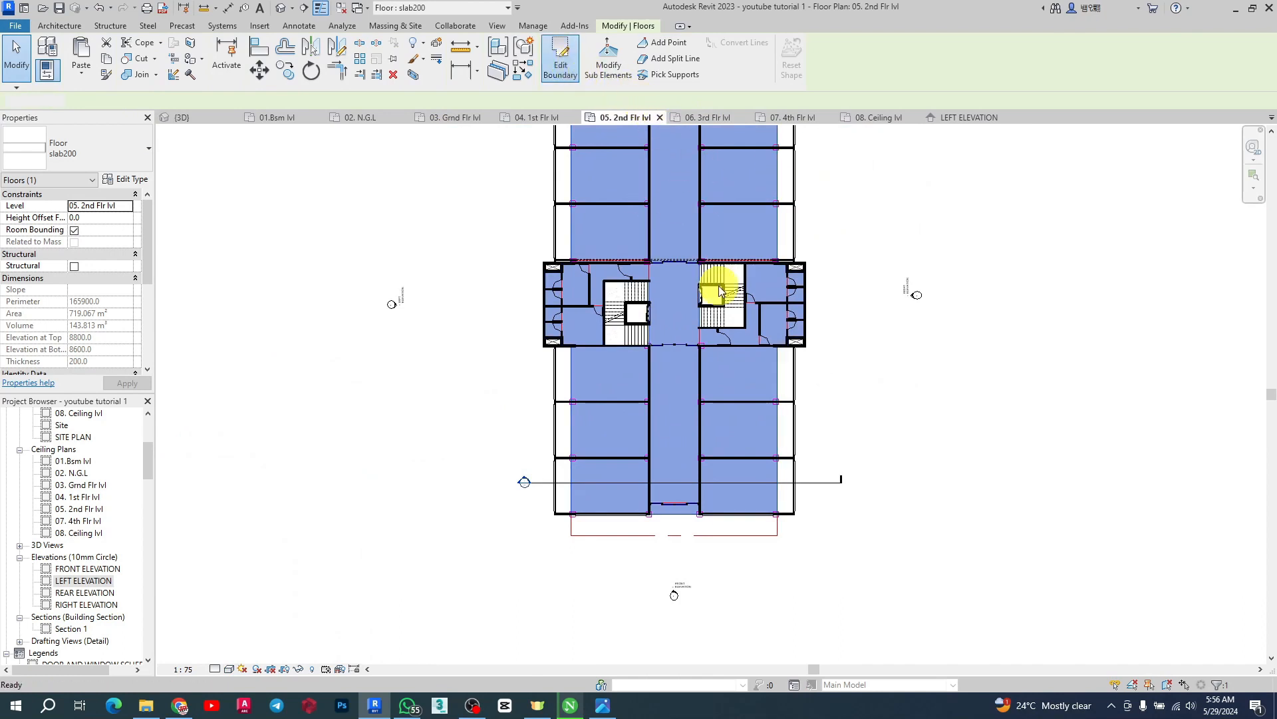
scroll(761, 344, up, 5)
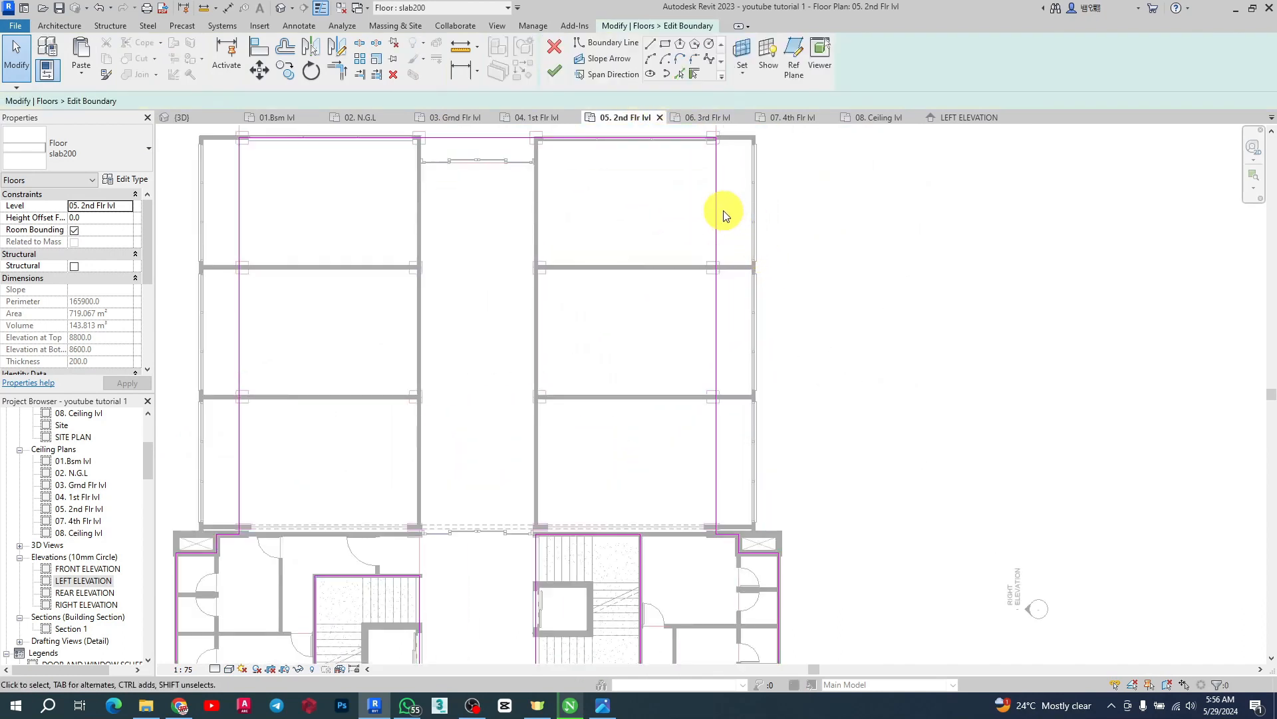
click(717, 195)
drag(716, 190, 750, 190)
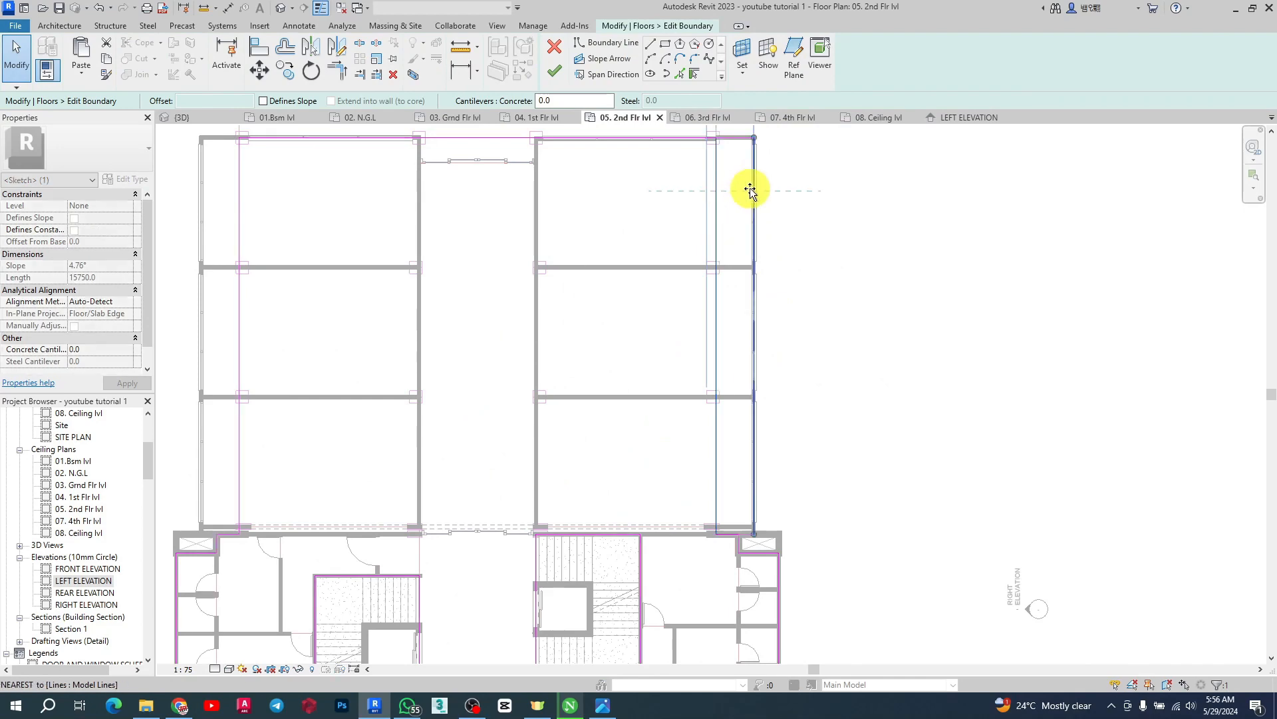
Move the upper bay's left boundary line out to the outer wall face
scroll(927, 310, down, 3)
scroll(570, 271, up, 3)
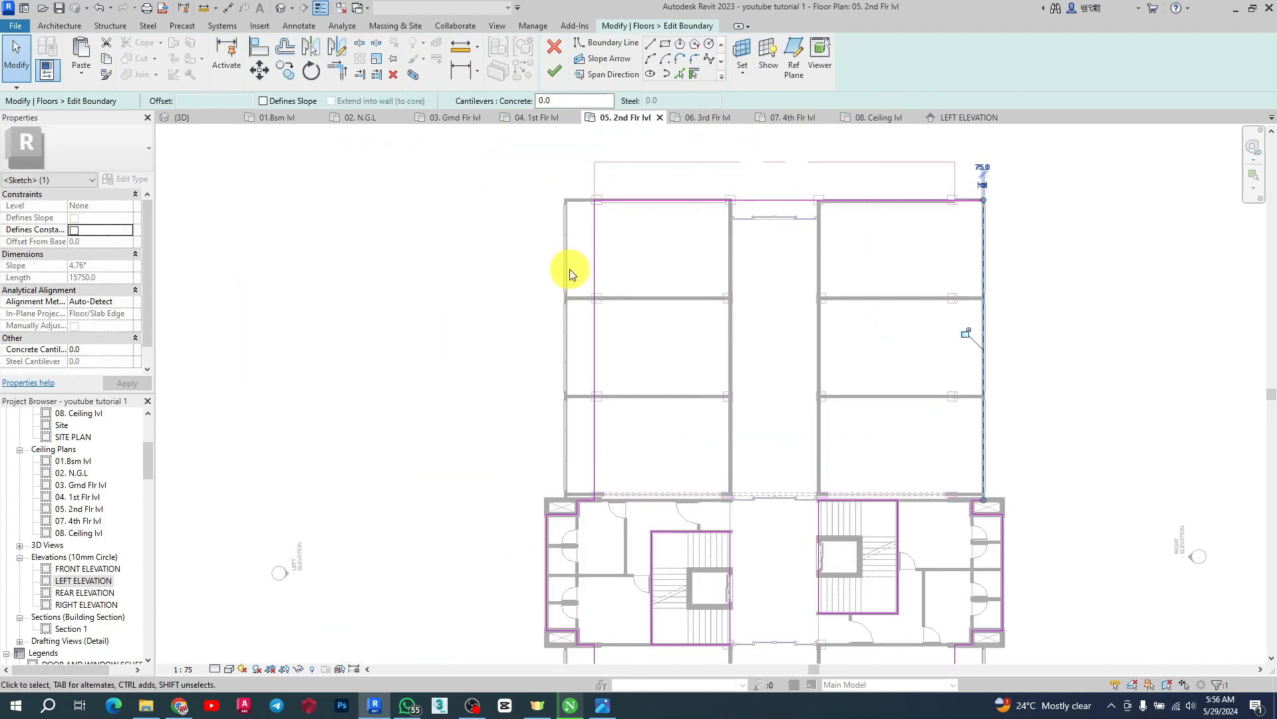
click(601, 234)
drag(601, 193, 565, 225)
Move the lower bay's right and left boundary lines out to the outer wall faces
scroll(628, 271, down, 4)
scroll(719, 408, up, 4)
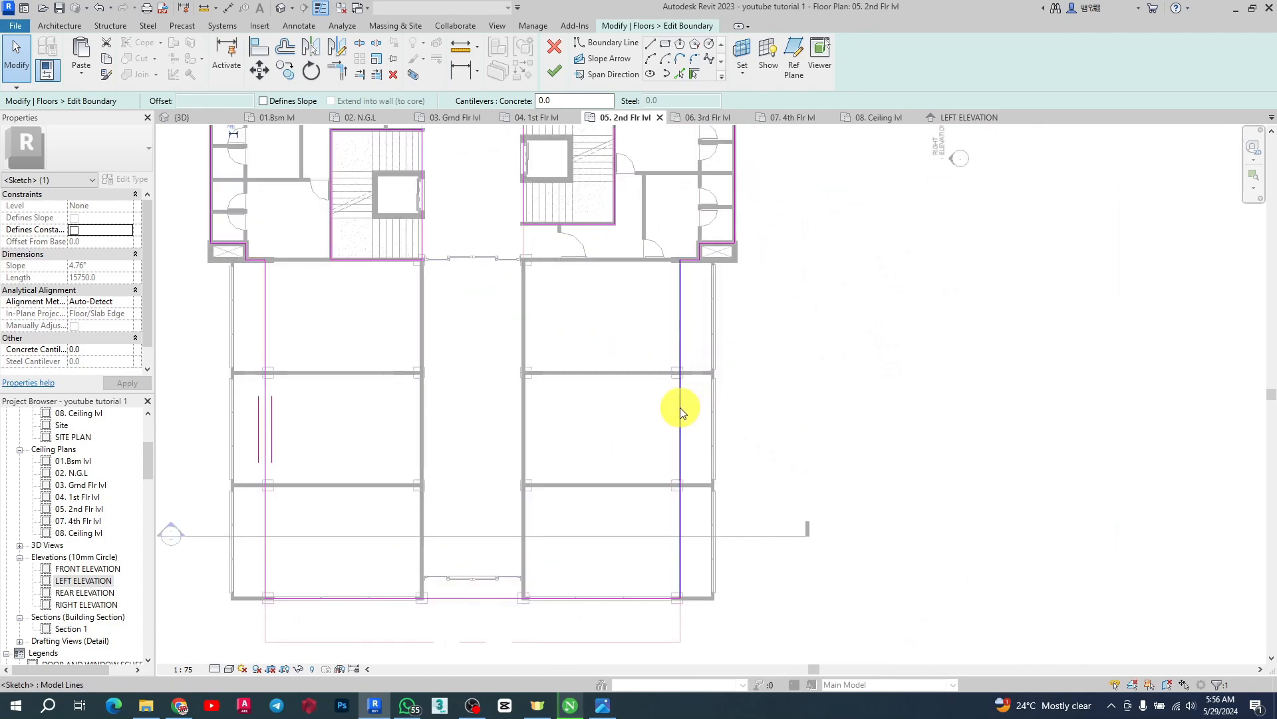
drag(680, 422, 714, 413)
scroll(714, 414, down, 4)
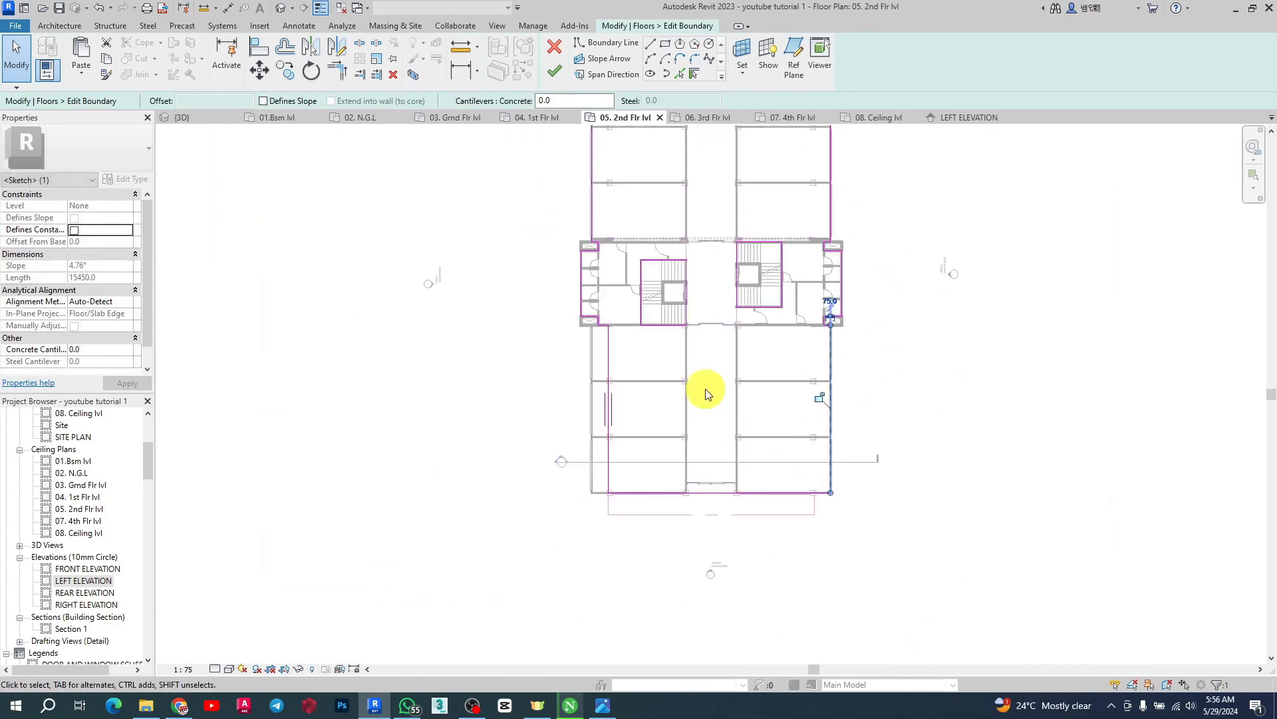
scroll(666, 389, up, 4)
click(622, 389)
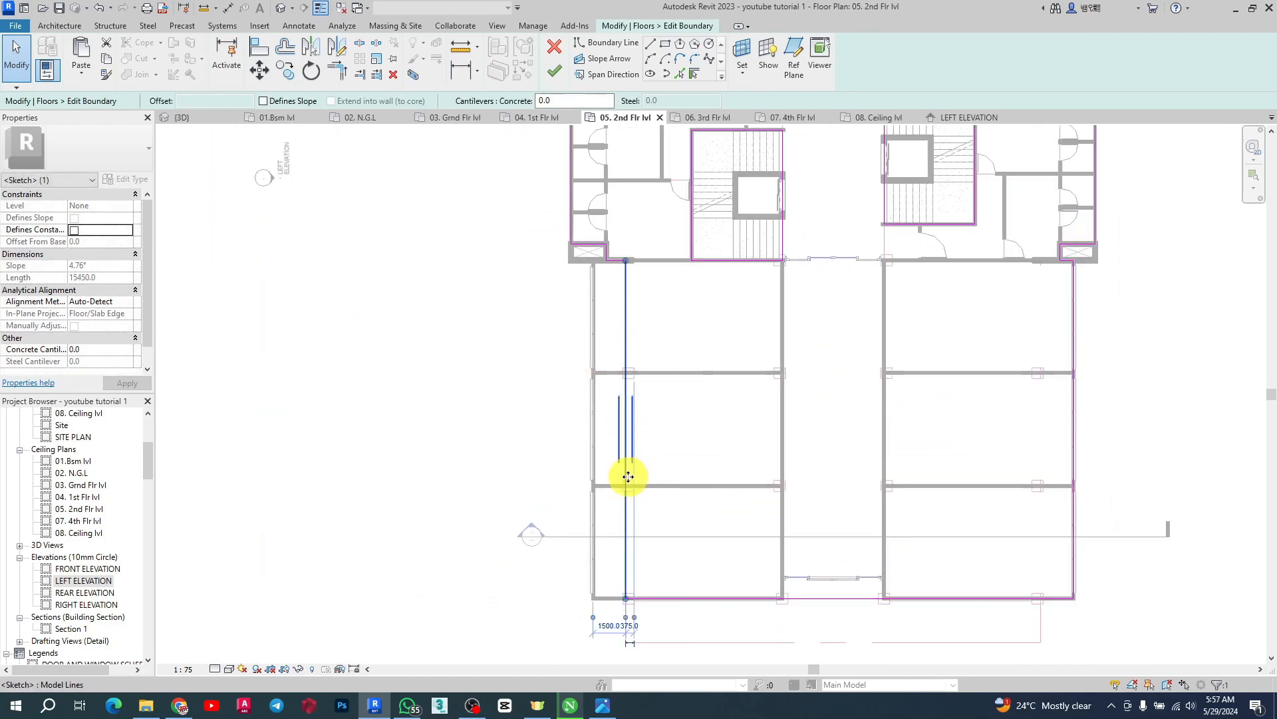
drag(610, 472, 590, 465)
Finish the slab boundary edit without attaching walls to the floor
scroll(602, 261, up, 5)
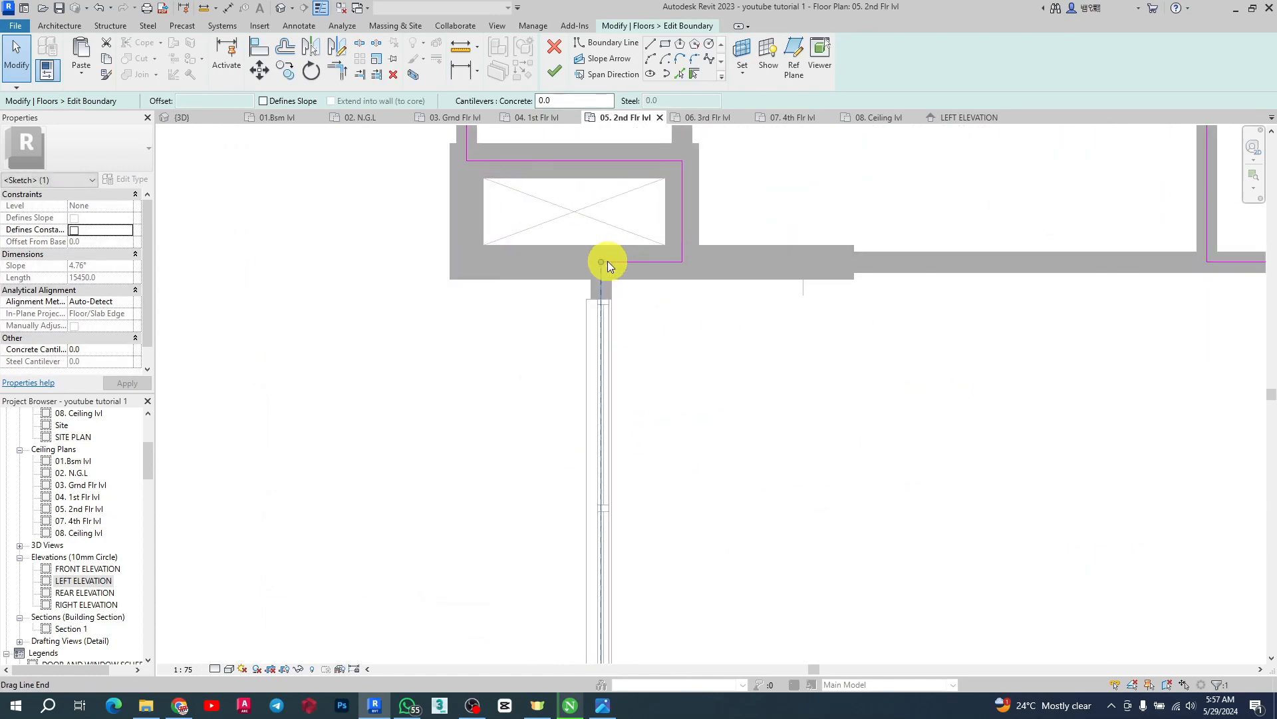
scroll(466, 186, down, 2)
click(552, 71)
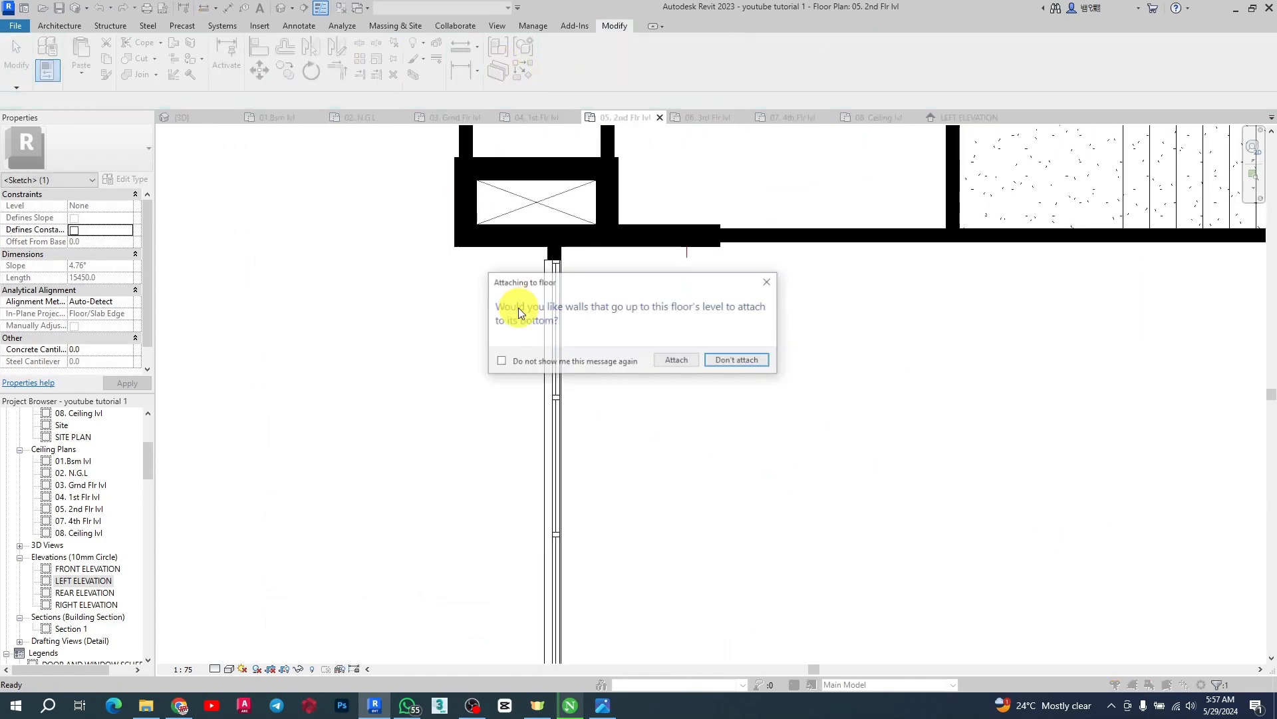
click(731, 360)
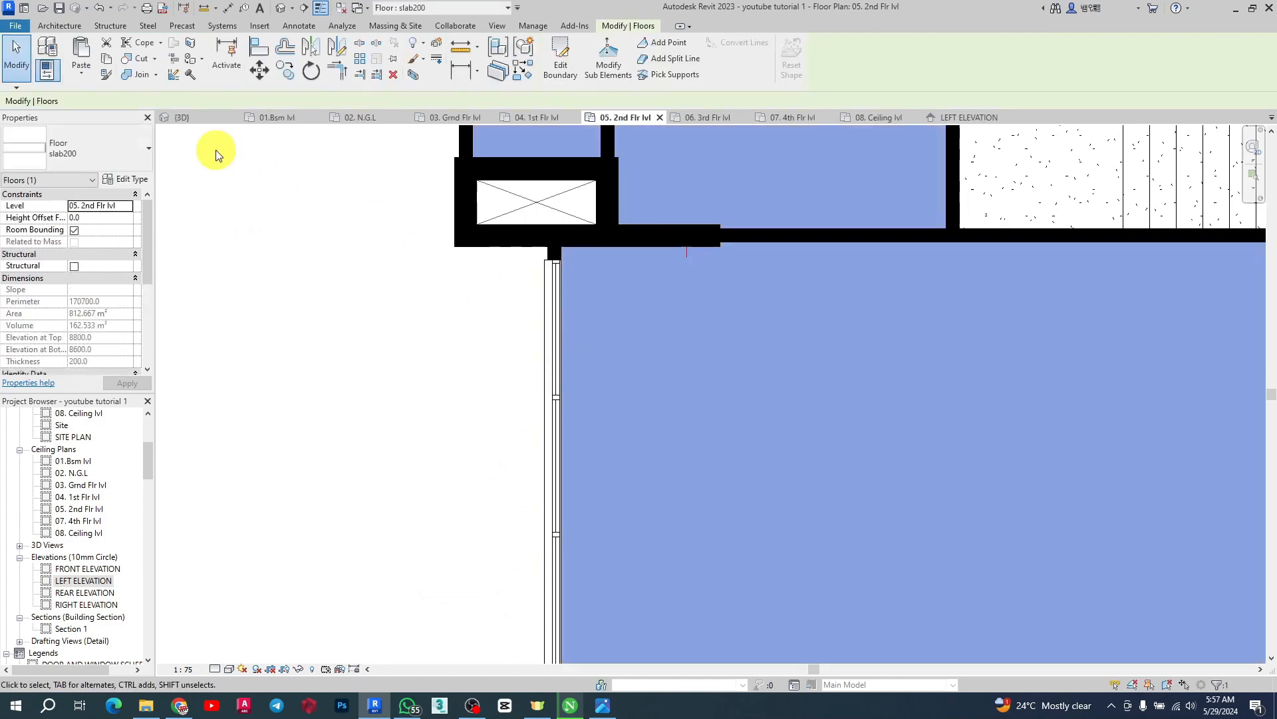
Orbit and zoom the 3D view to inspect the new second-floor slab under the bays
click(183, 119)
scroll(662, 310, down, 1)
click(320, 266)
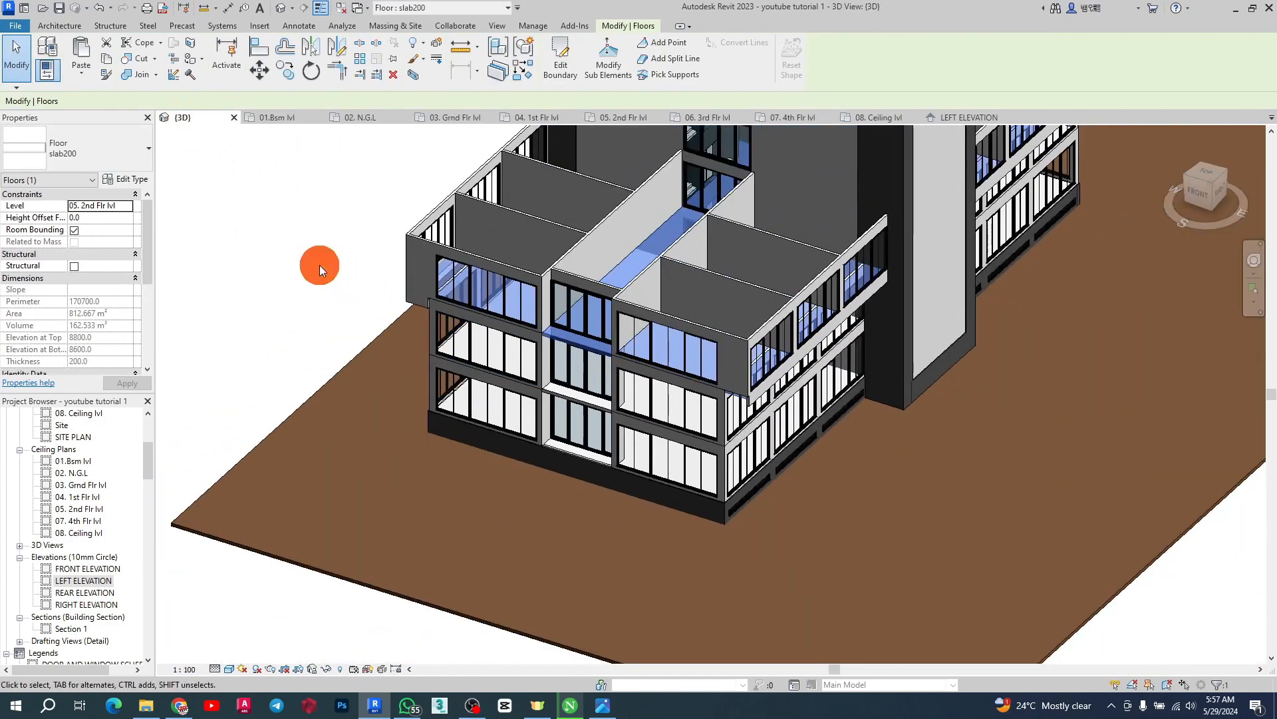
shift+middle_drag(361, 321, 404, 499)
scroll(704, 421, up, 2)
shift+middle_drag(704, 421, 642, 491)
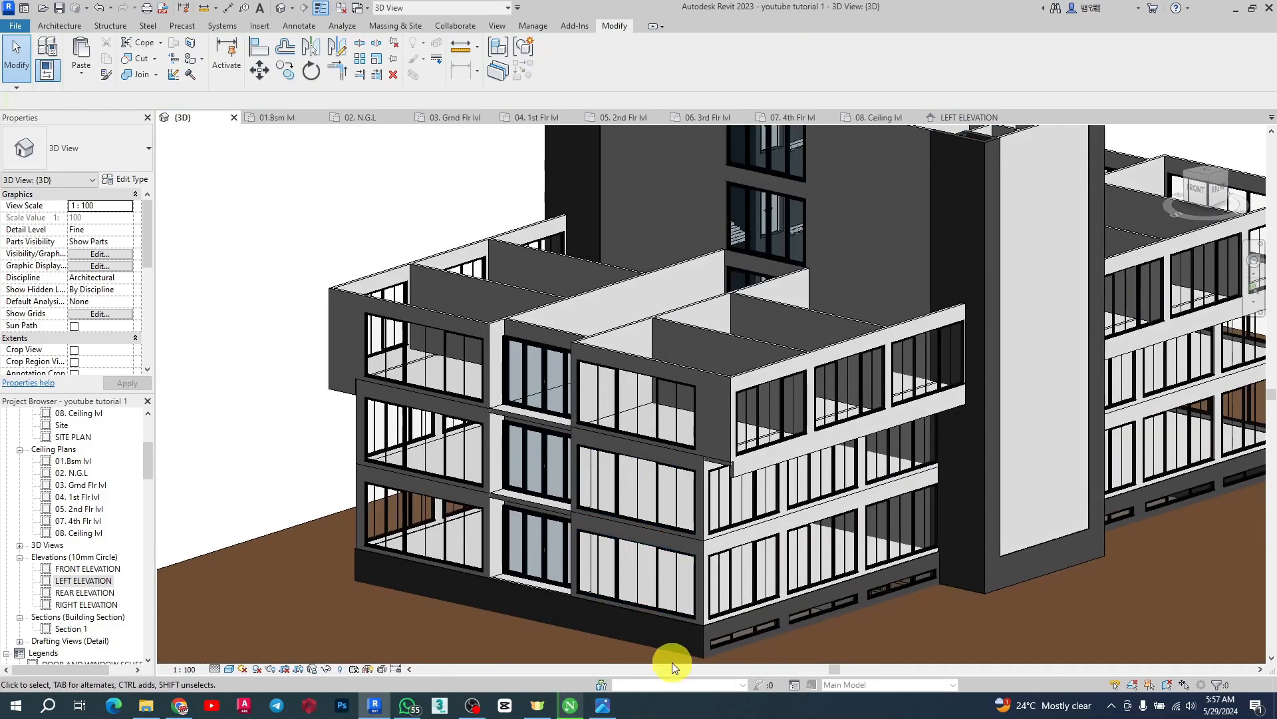
Open the reference render image to compare the bay design, then return to the model
click(613, 704)
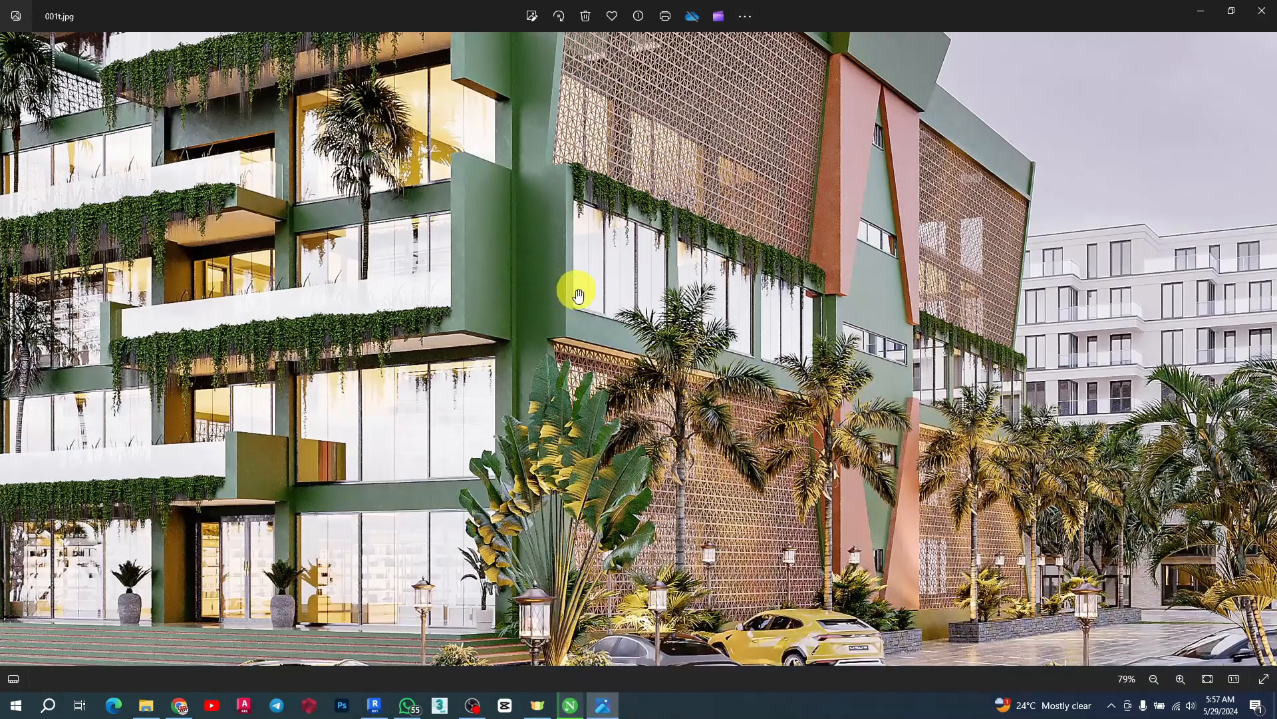
scroll(577, 295, down, 3)
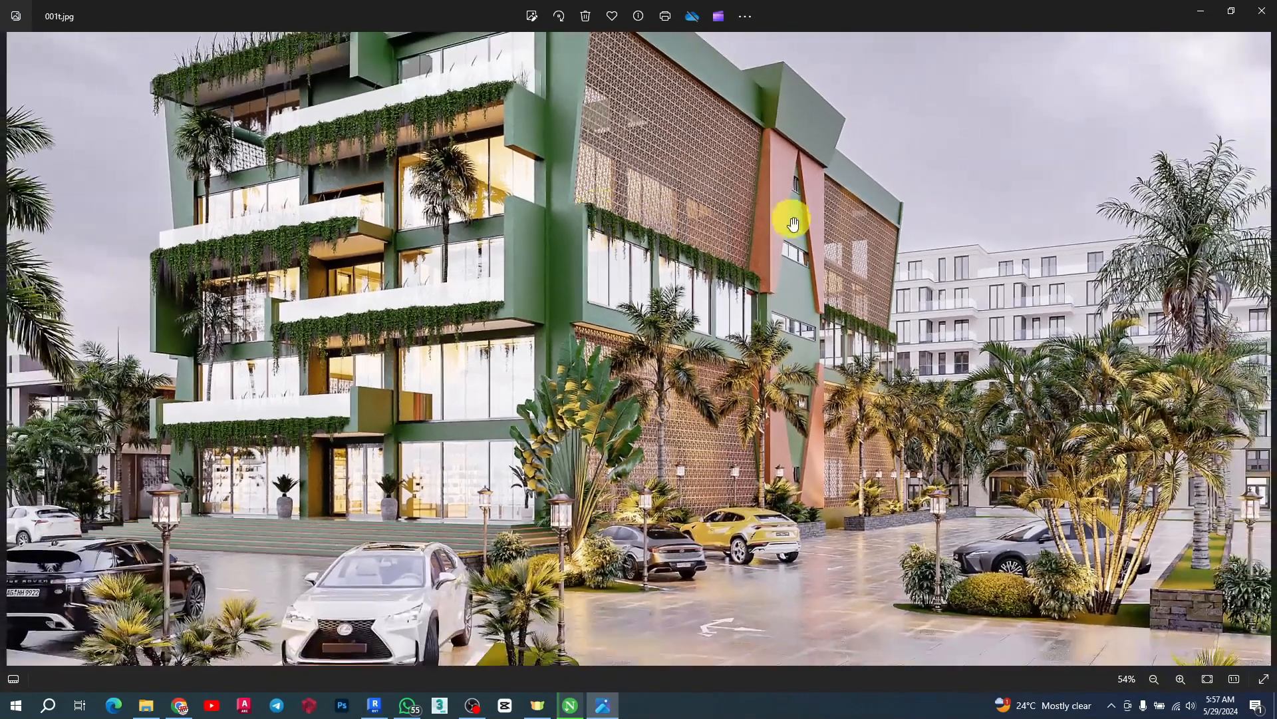
click(1202, 15)
scroll(686, 453, up, 2)
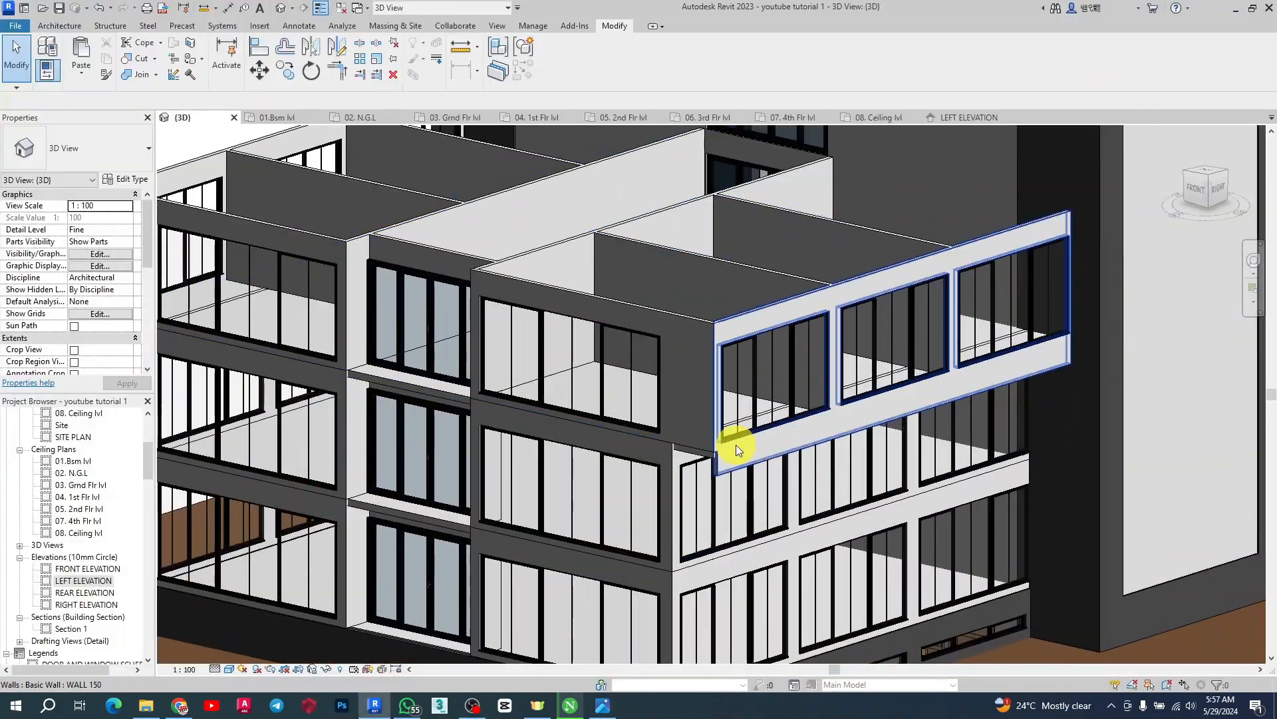
Select a second-floor bay outer wall, examine it in the 3D view, and save the project
scroll(736, 444, up, 4)
click(729, 434)
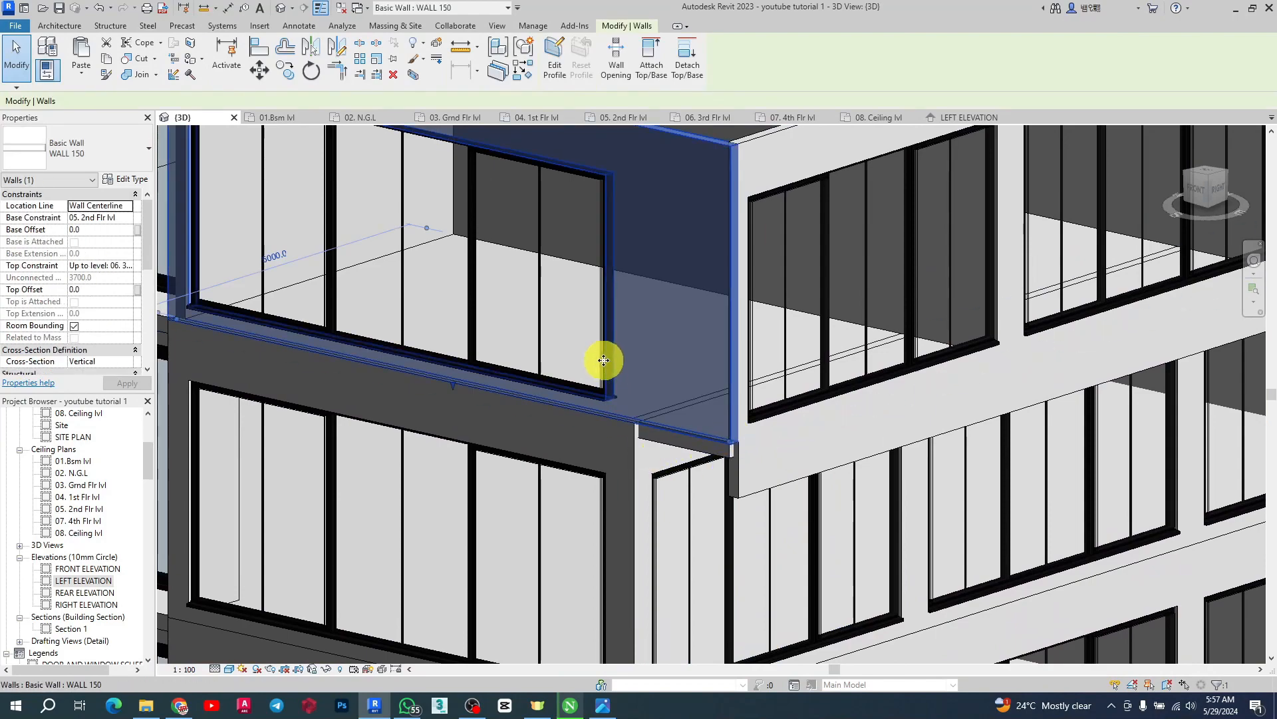
scroll(665, 433, down, 2)
scroll(710, 473, down, 2)
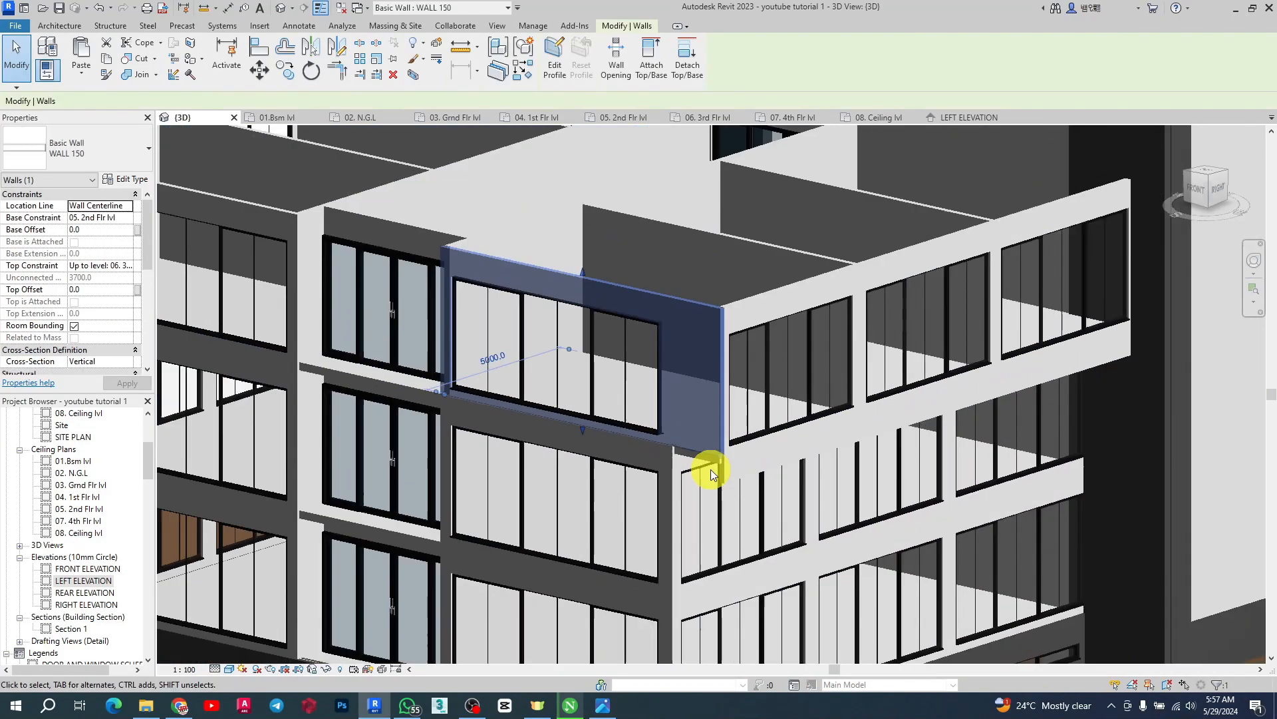
scroll(710, 465, down, 2)
scroll(726, 447, up, 2)
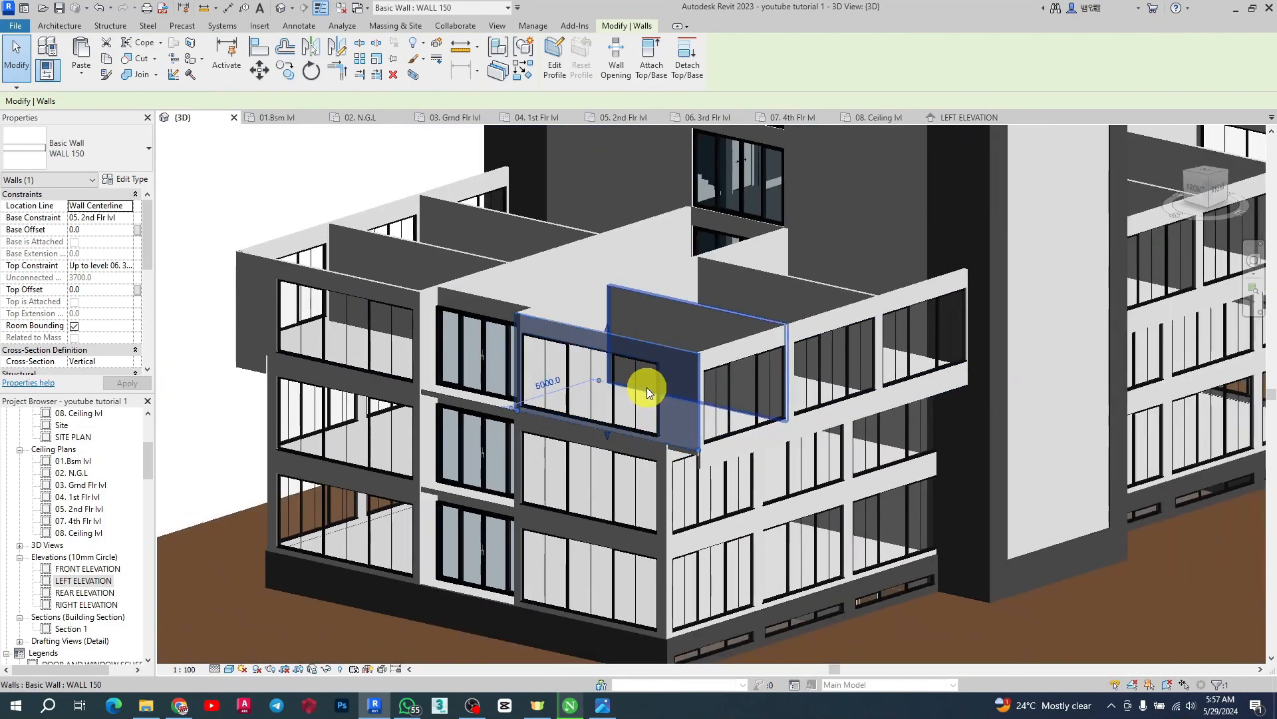
scroll(732, 406, up, 2)
scroll(732, 440, down, 3)
scroll(696, 406, up, 2)
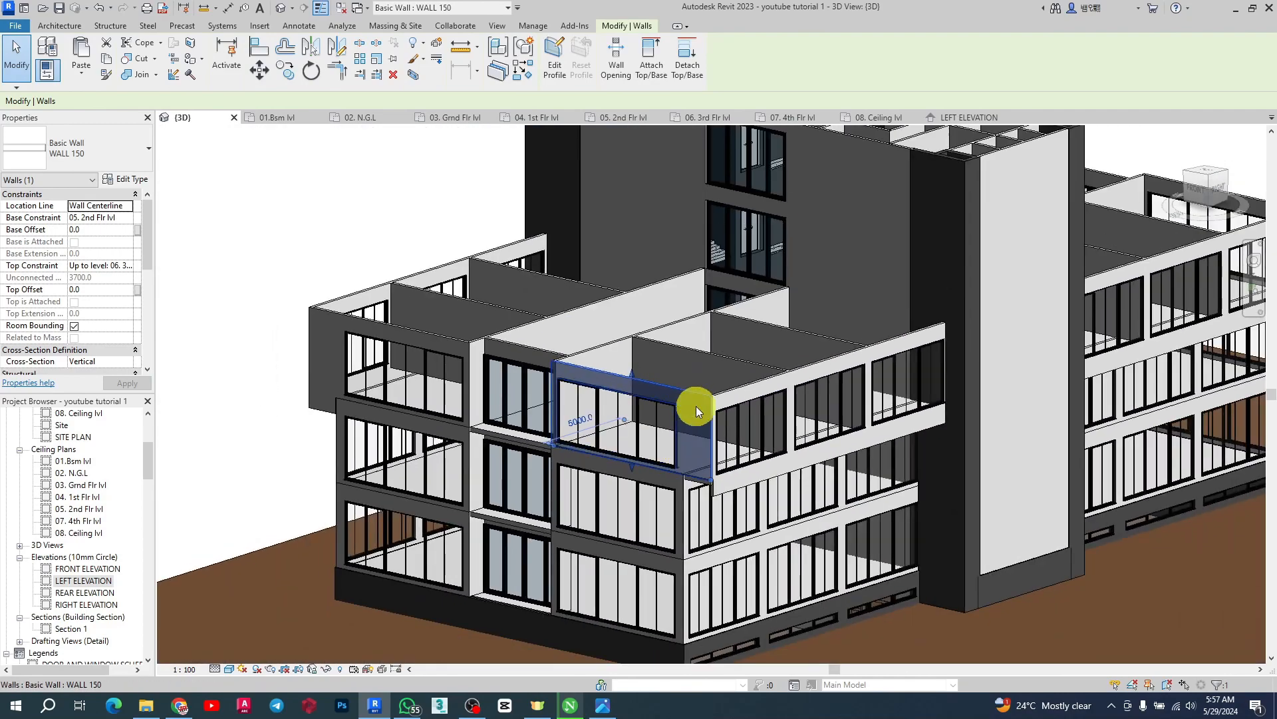
scroll(698, 426, up, 2)
scroll(548, 298, down, 3)
scroll(541, 330, up, 1)
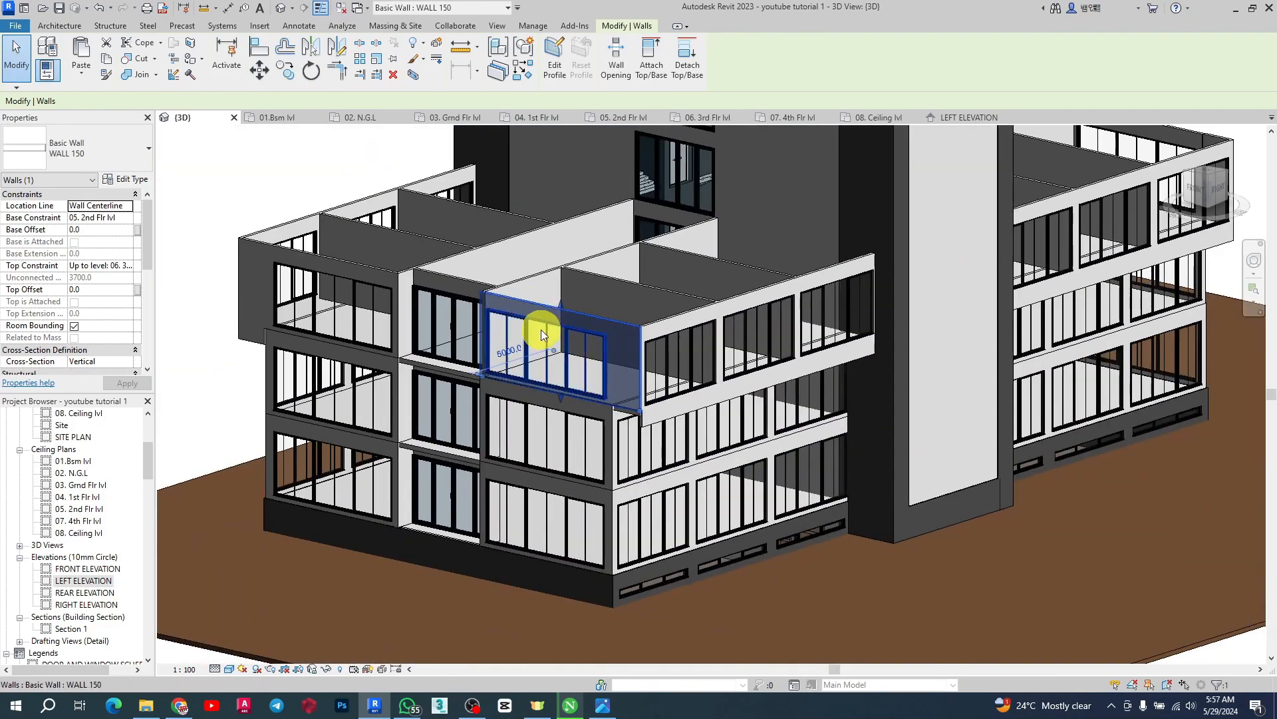
scroll(541, 329, down, 3)
scroll(707, 293, up, 2)
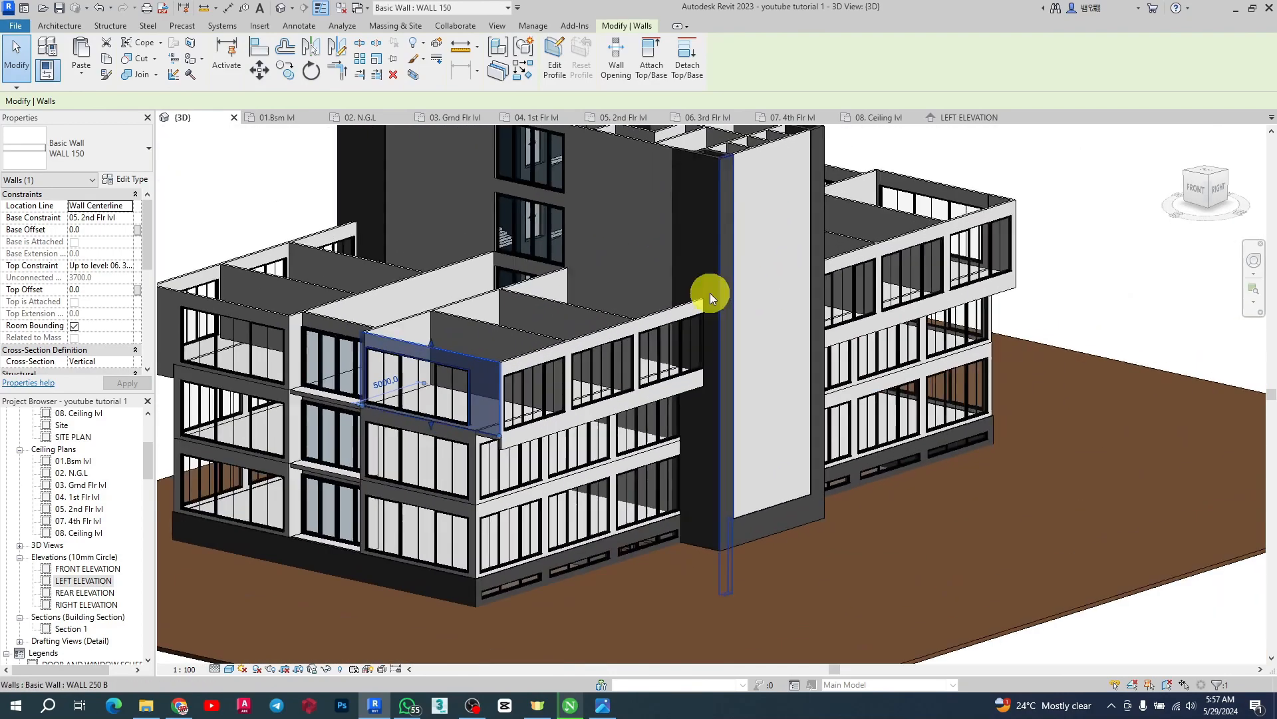
click(62, 13)
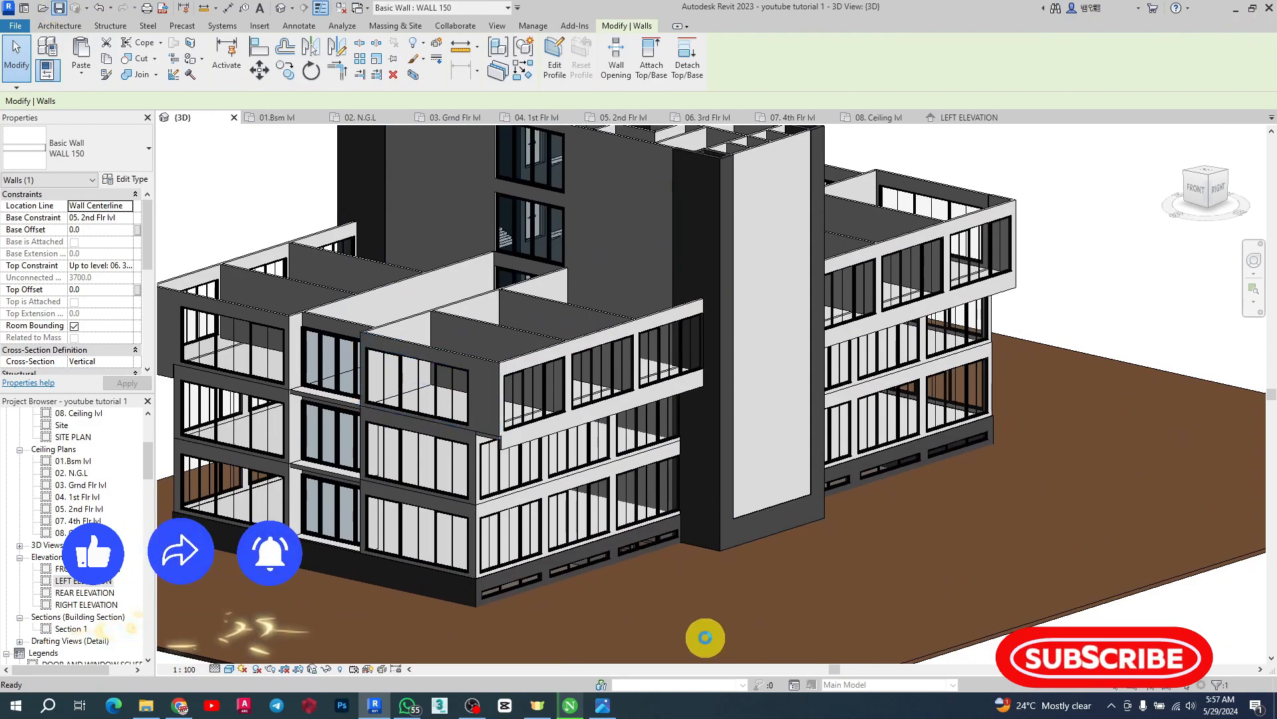